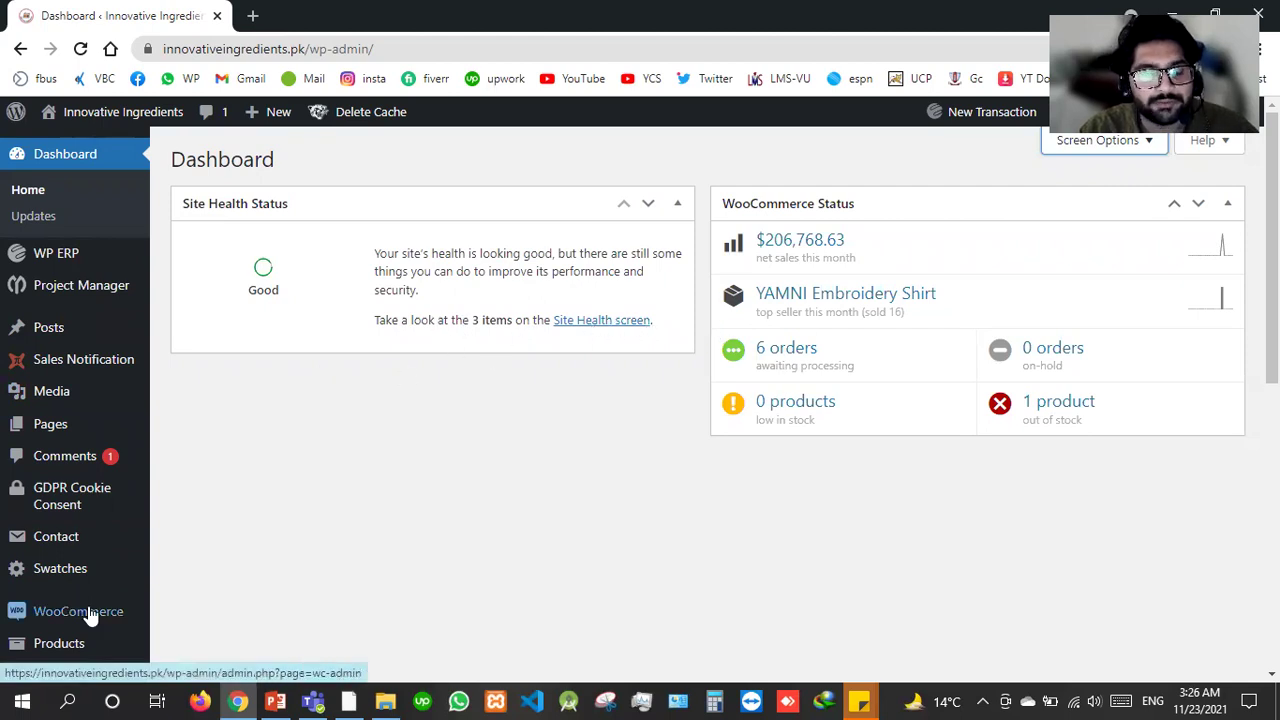
Open the site's installed themes and view the details of the Electro theme.
{"action": "scroll", "coordinate": [80, 600], "scroll_direction": "down", "scroll_amount": 5}
{"action": "mouse_move", "coordinate": [54, 451]}
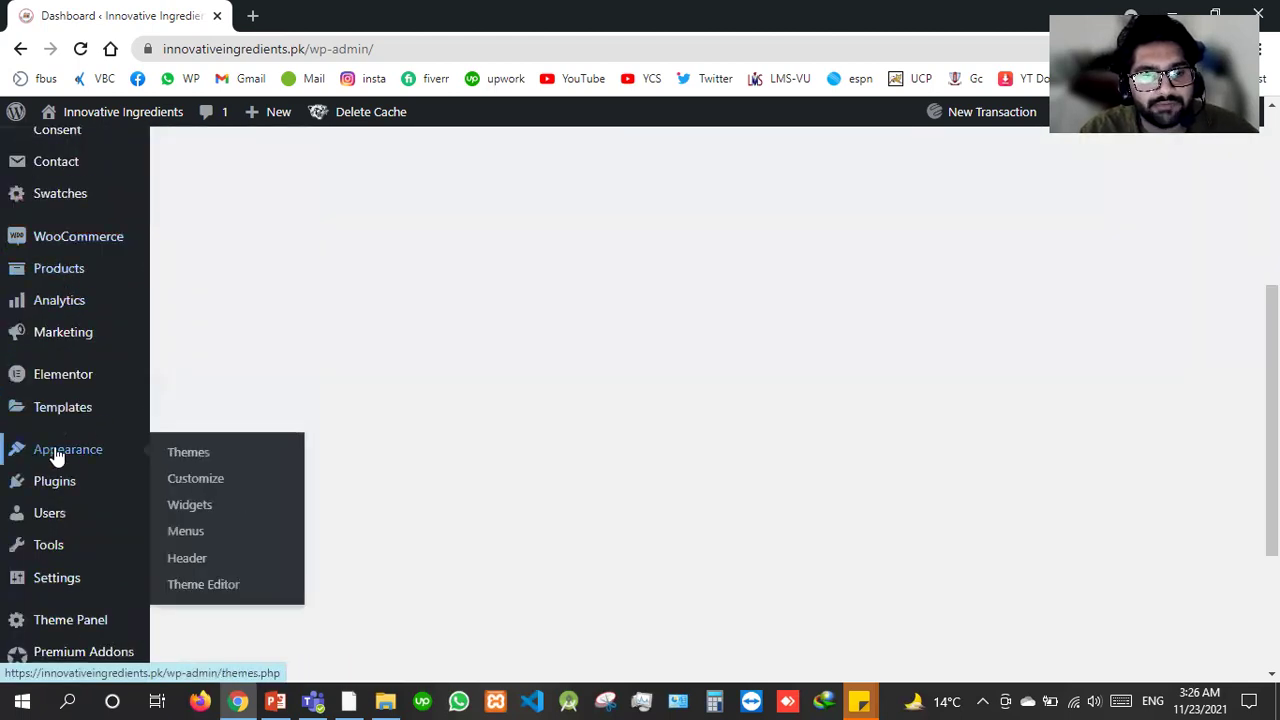
{"action": "left_click", "coordinate": [203, 450]}
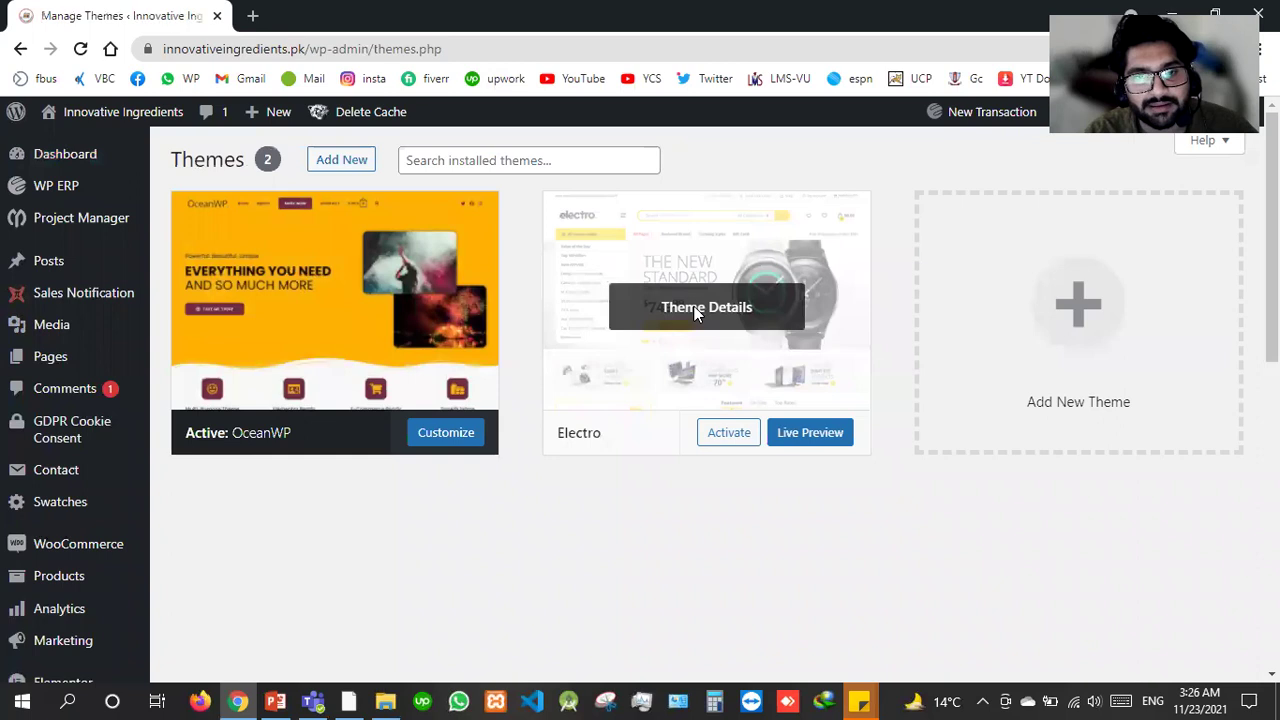
{"action": "left_click", "coordinate": [656, 306]}
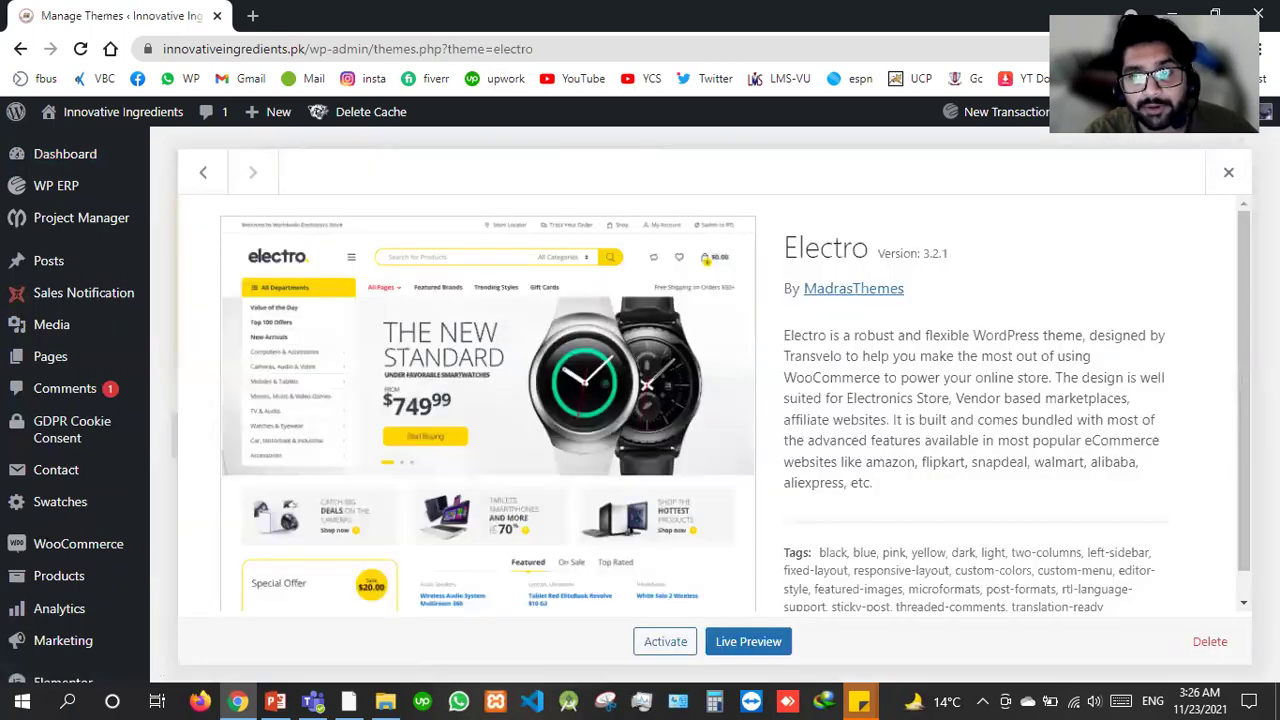
{"action": "left_click", "coordinate": [1228, 172]}
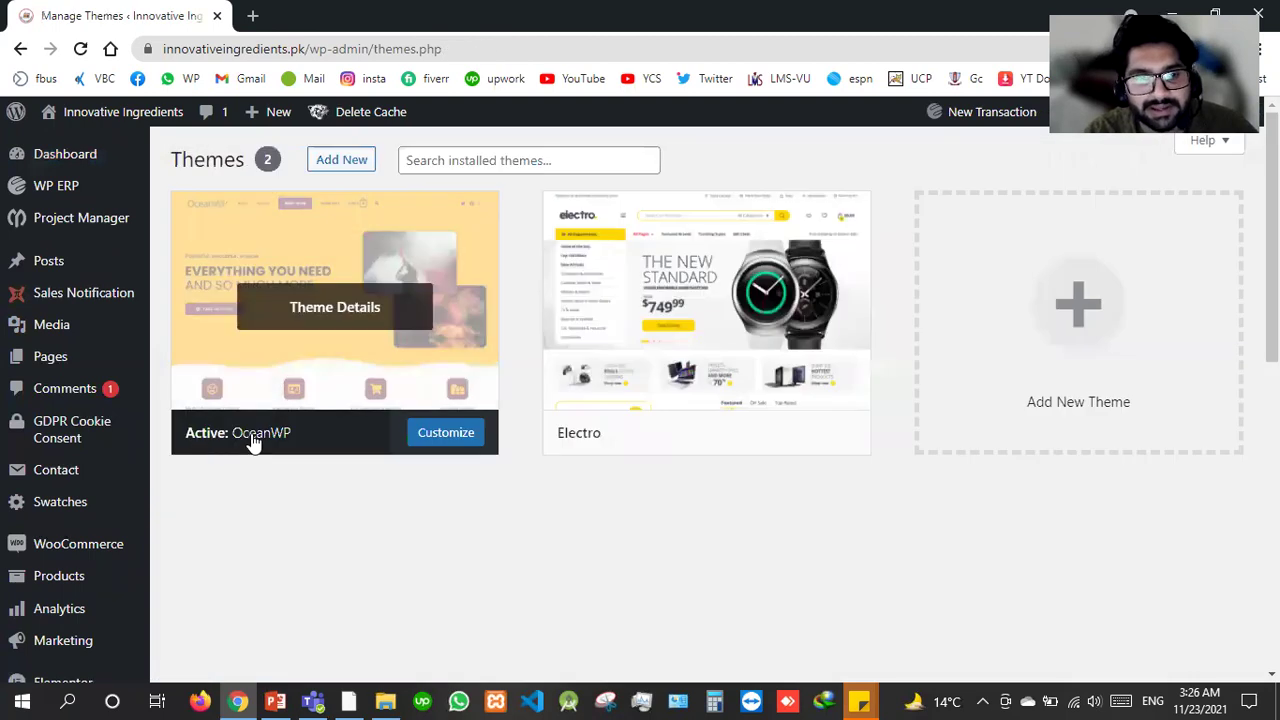
Delete the inactive Electro theme from the site and confirm the deletion.
{"action": "left_click", "coordinate": [672, 306]}
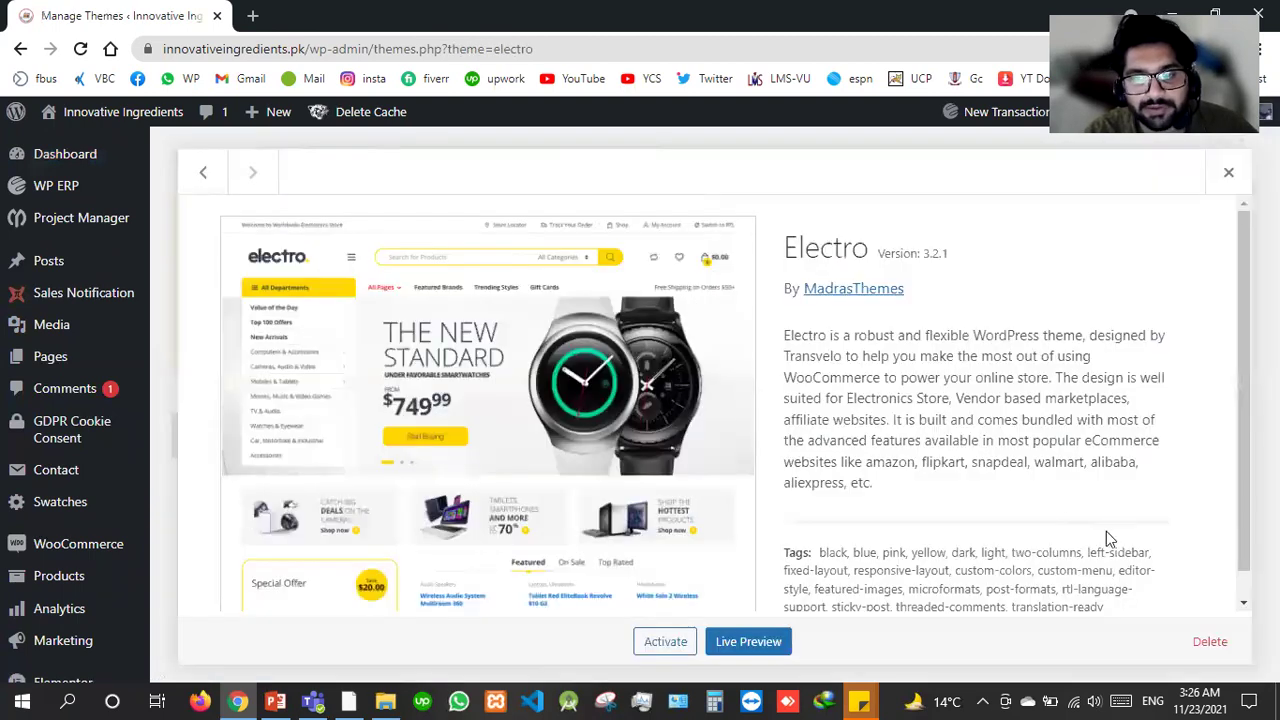
{"action": "scroll", "coordinate": [1106, 531], "scroll_direction": "down", "scroll_amount": 1}
{"action": "left_click", "coordinate": [1210, 641]}
{"action": "left_click", "coordinate": [731, 193]}
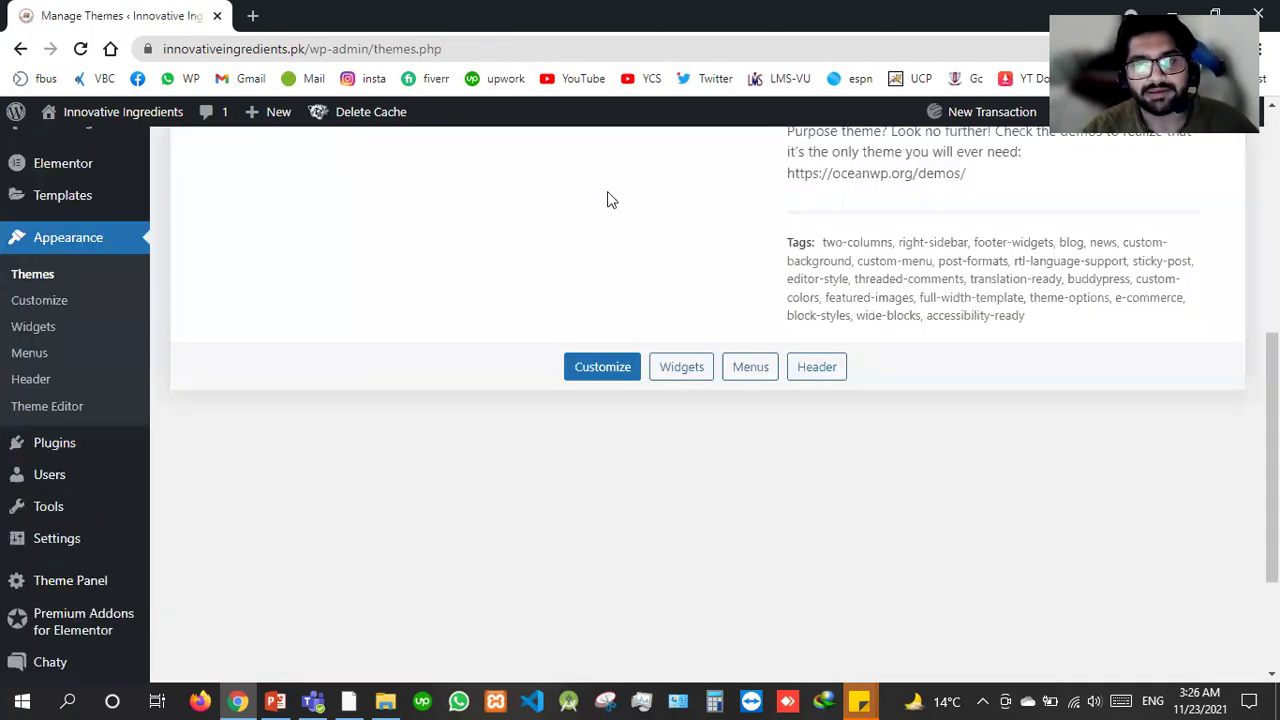
Enable auto-updates for the active OceanWP theme.
{"action": "scroll", "coordinate": [336, 350], "scroll_direction": "up", "scroll_amount": 4}
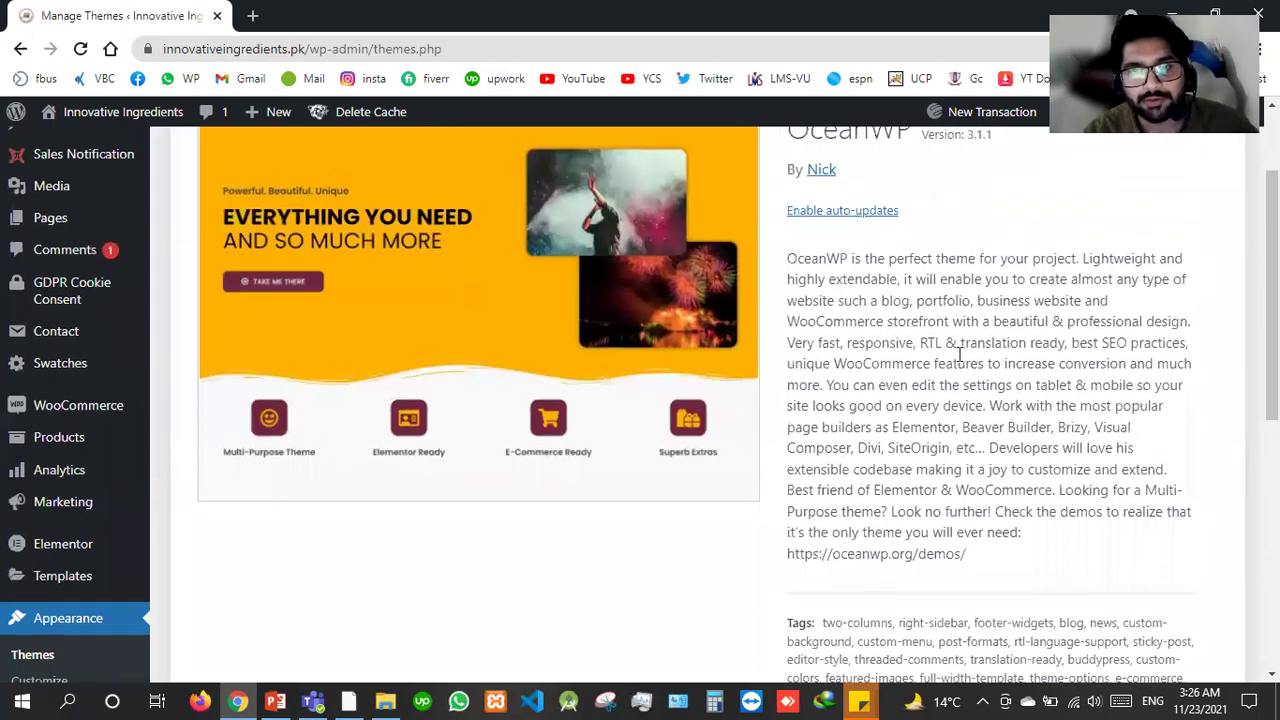
{"action": "scroll", "coordinate": [476, 325], "scroll_direction": "up", "scroll_amount": 2}
{"action": "left_click", "coordinate": [822, 350]}
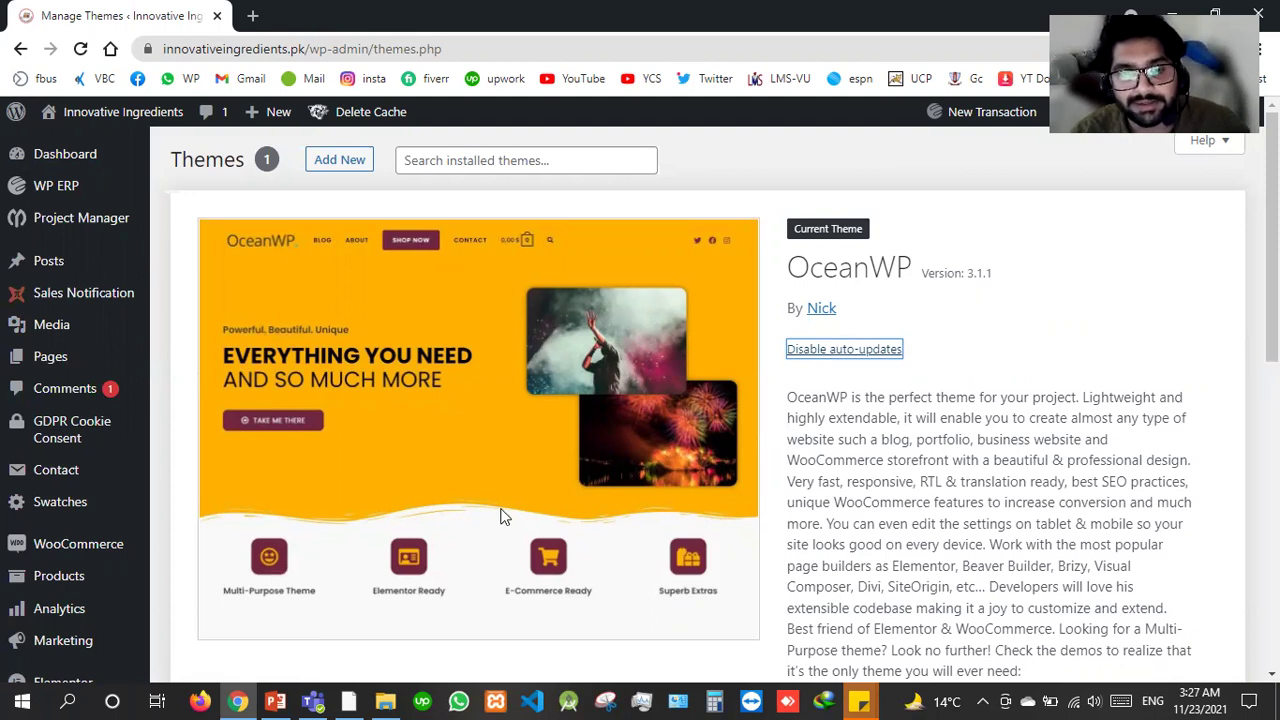
Look over the OceanWP theme's description and options, and check the "What we will learn today" slide in PowerPoint.
{"action": "scroll", "coordinate": [503, 517], "scroll_direction": "down", "scroll_amount": 2}
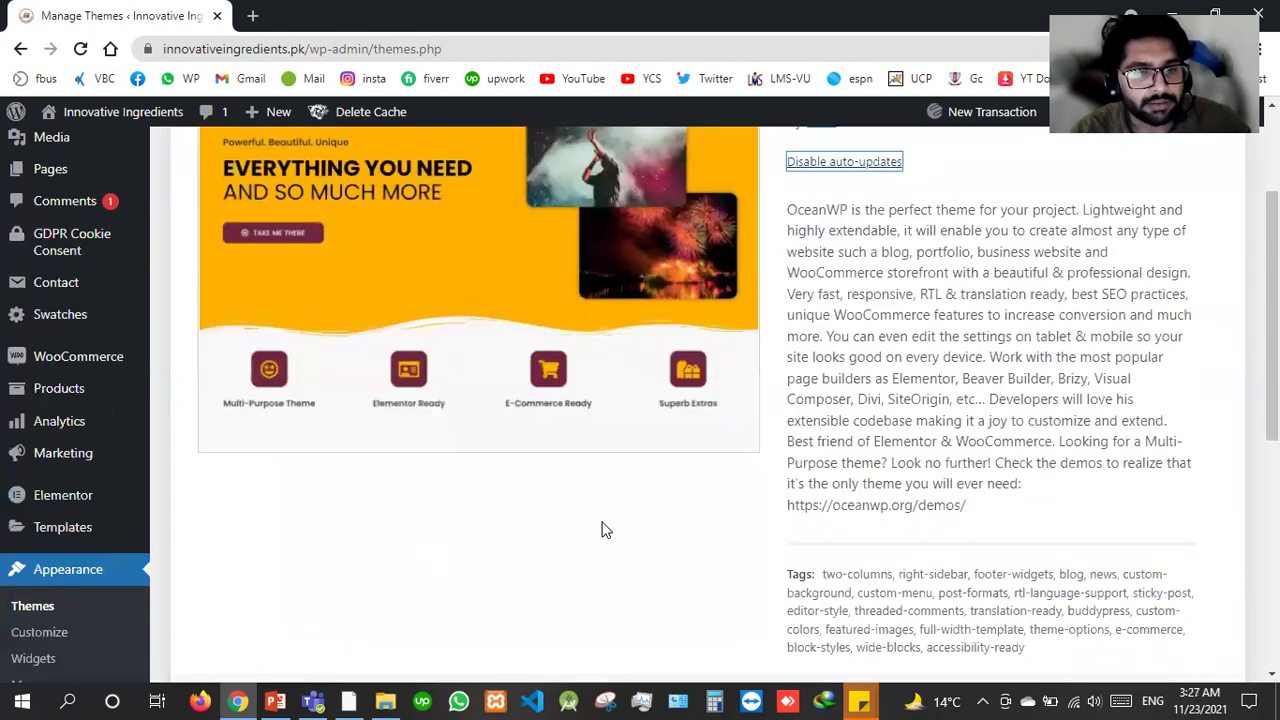
{"action": "scroll", "coordinate": [623, 528], "scroll_direction": "up", "scroll_amount": 2}
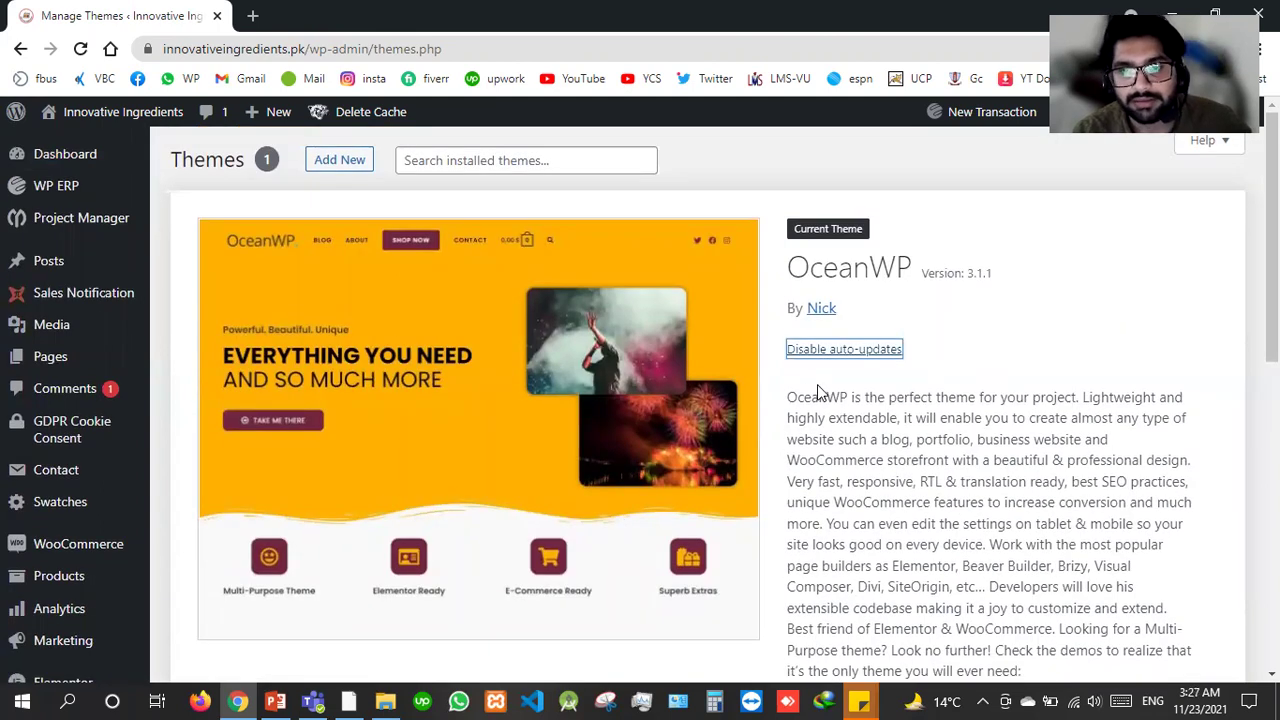
{"action": "scroll", "coordinate": [292, 455], "scroll_direction": "down", "scroll_amount": 4}
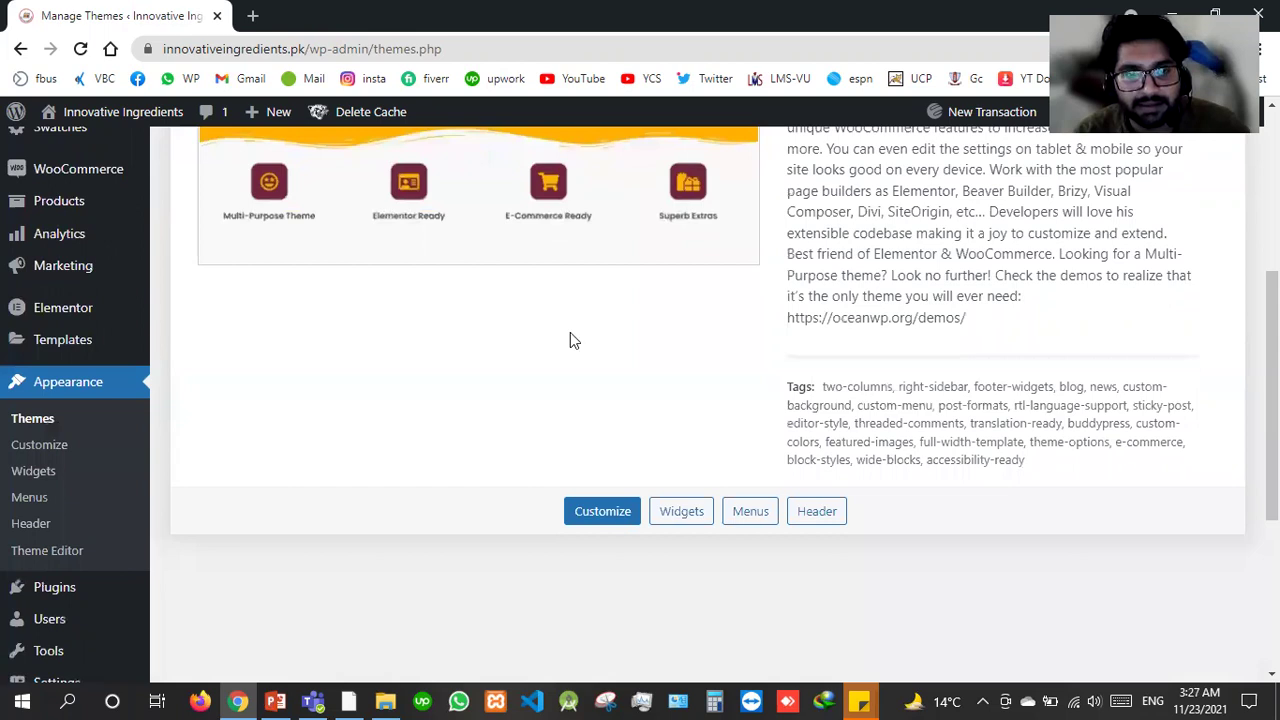
{"action": "key", "text": "alt+Tab"}
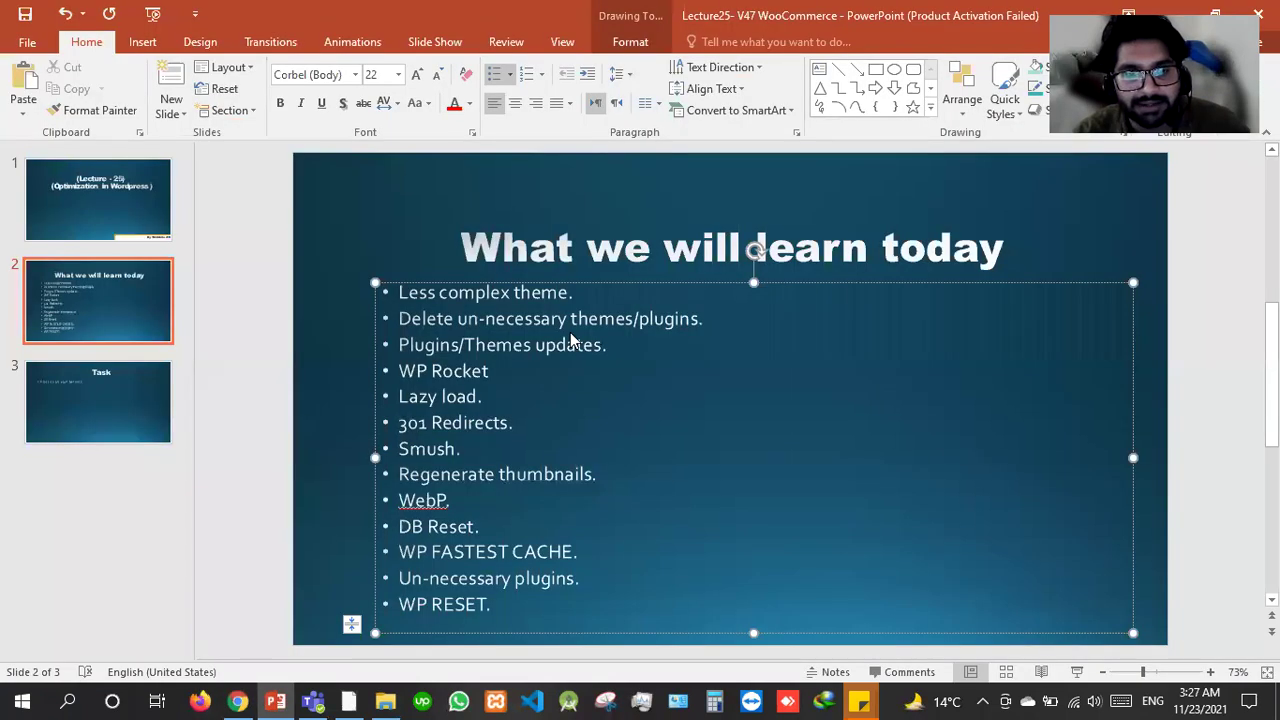
{"action": "left_click", "coordinate": [275, 700]}
{"action": "scroll", "coordinate": [575, 425], "scroll_direction": "up", "scroll_amount": 4}
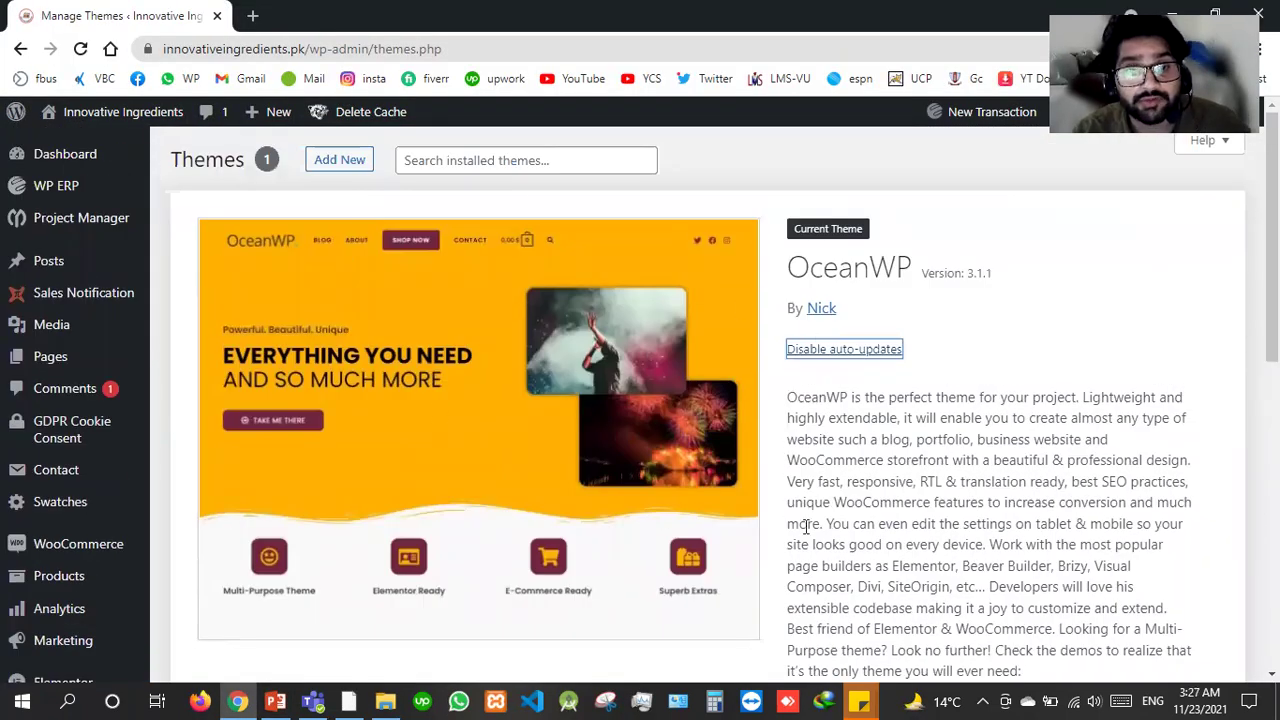
Search Google for "fastest wordpress themes" in a new browser tab.
{"action": "left_click", "coordinate": [253, 15]}
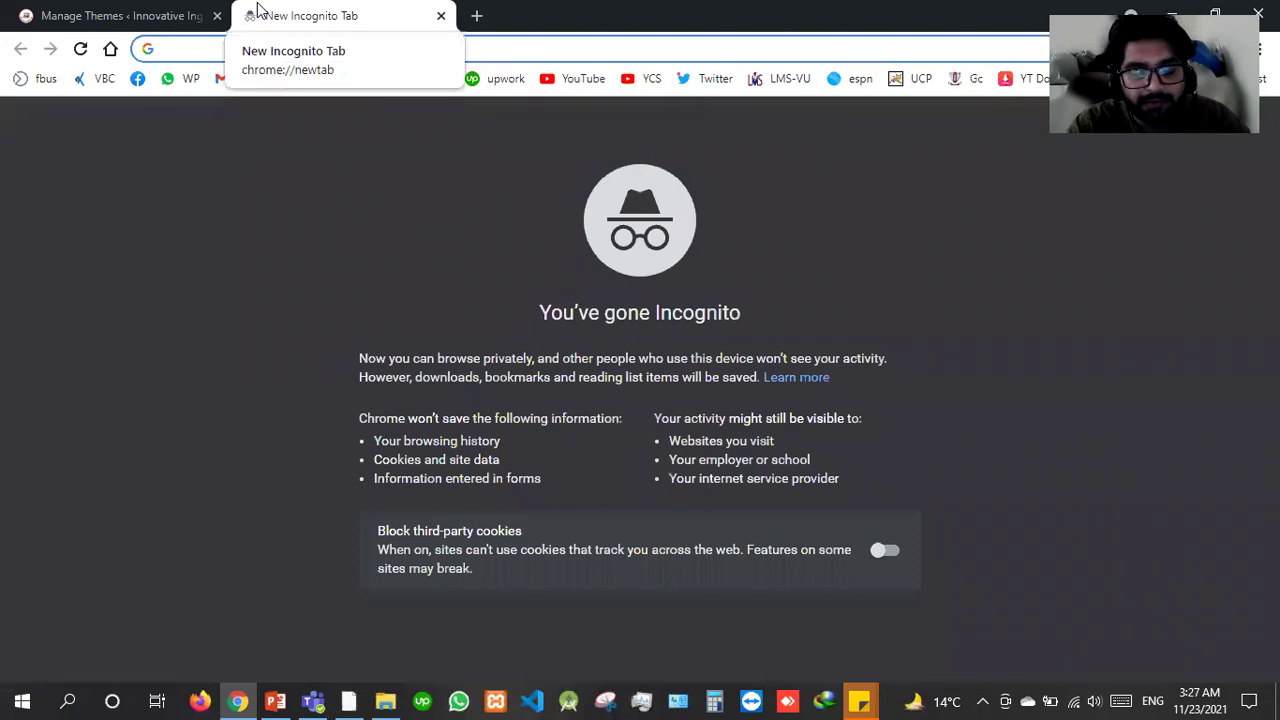
{"action": "type", "text": "fast"}
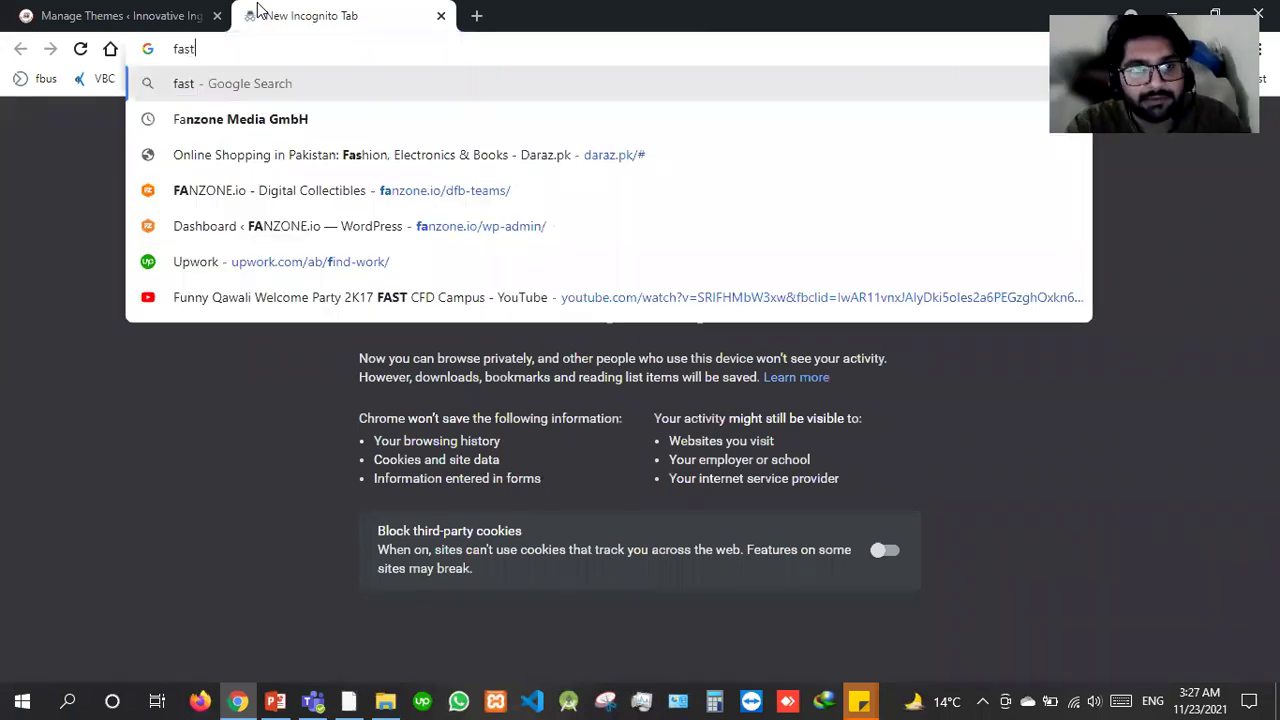
{"action": "type", "text": "est wordp"}
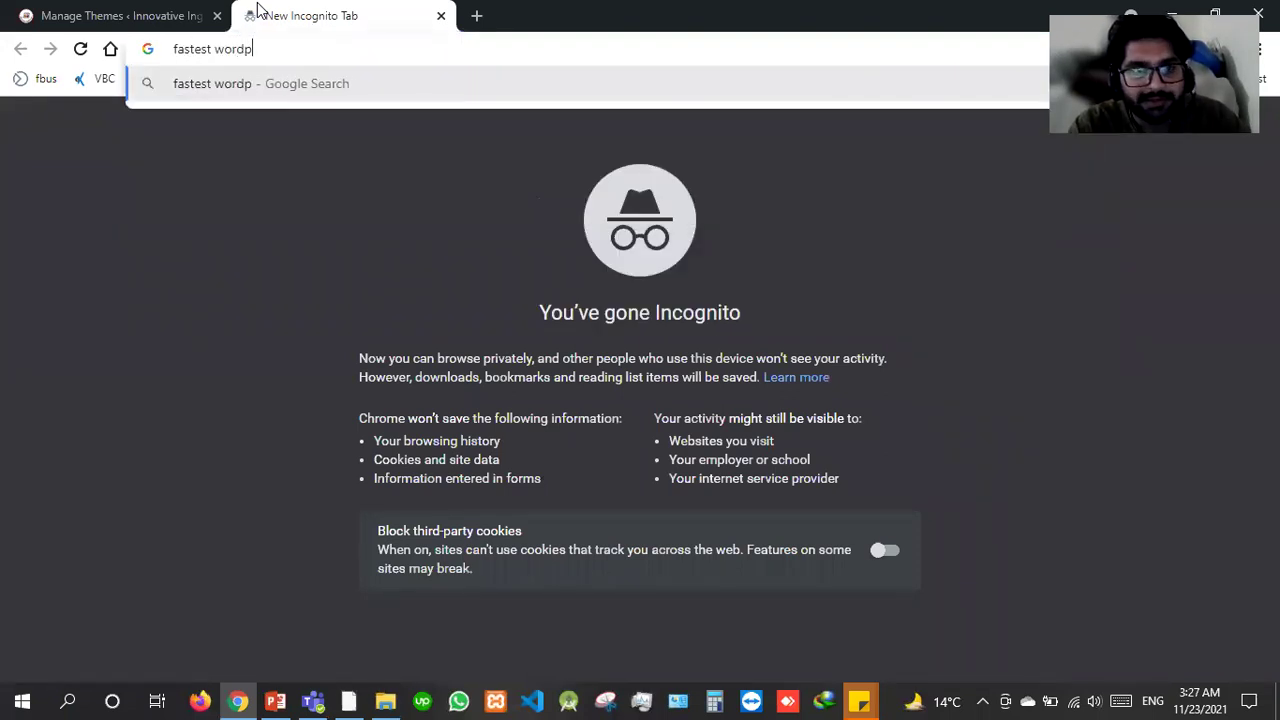
{"action": "type", "text": "ress themes"}
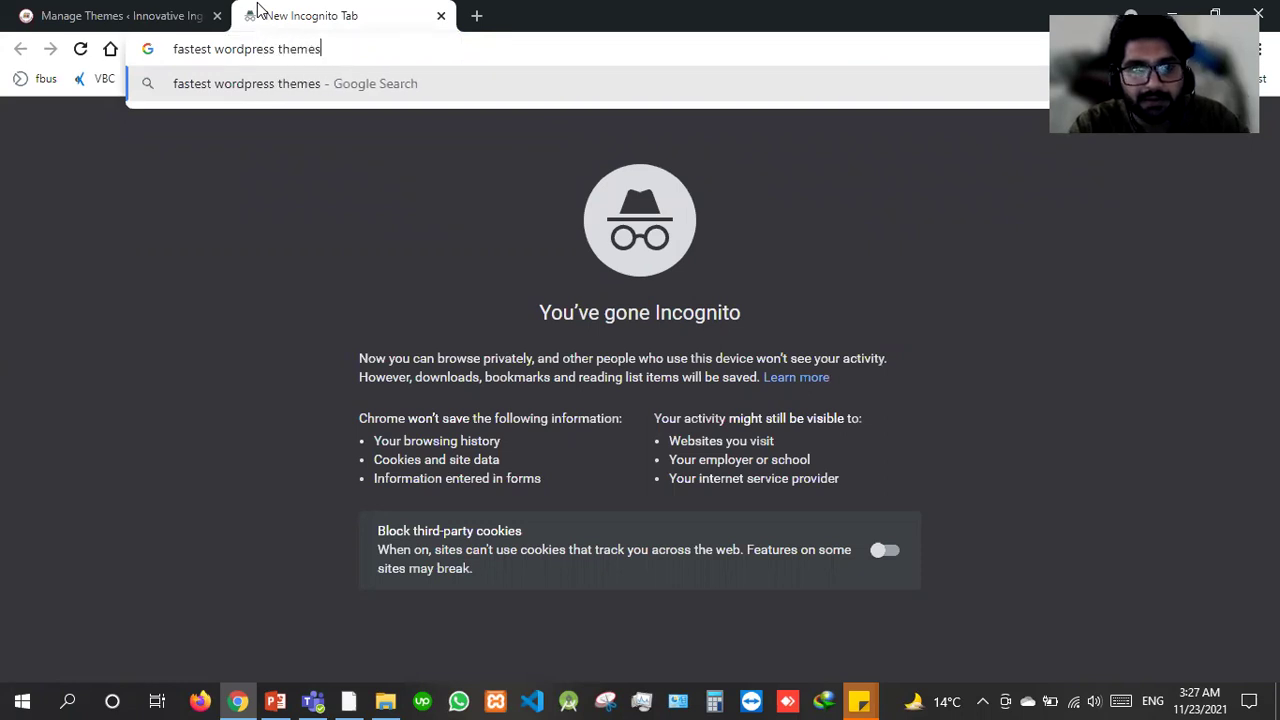
{"action": "key", "text": "Return"}
Search Google for "ocean wp theme speed" in another new browser tab.
{"action": "left_click", "coordinate": [474, 17]}
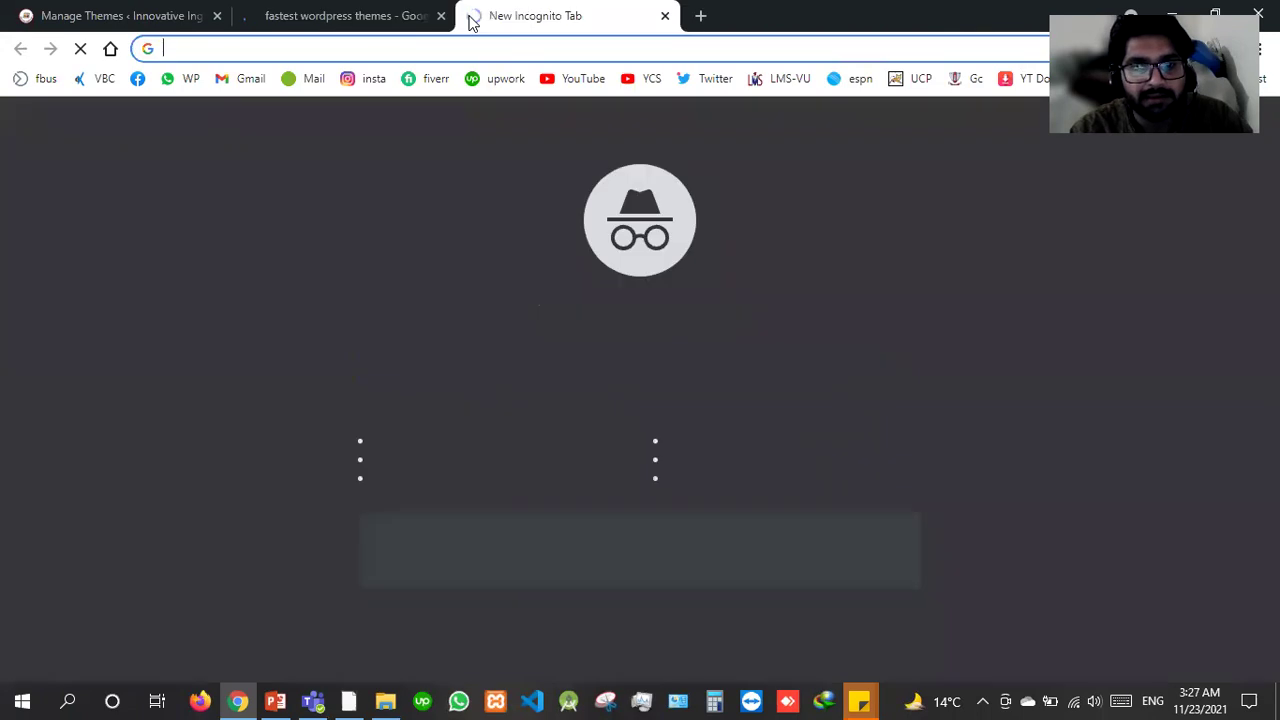
{"action": "type", "text": "ocean wp"}
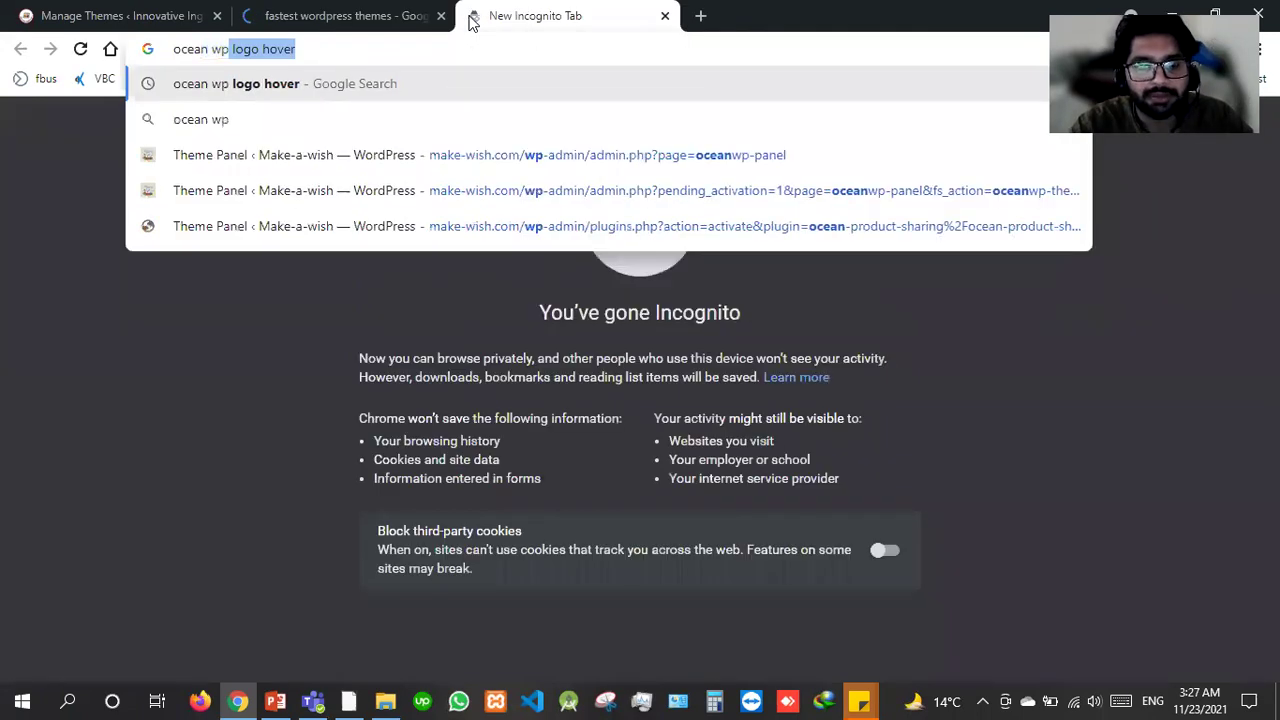
{"action": "type", "text": " t"}
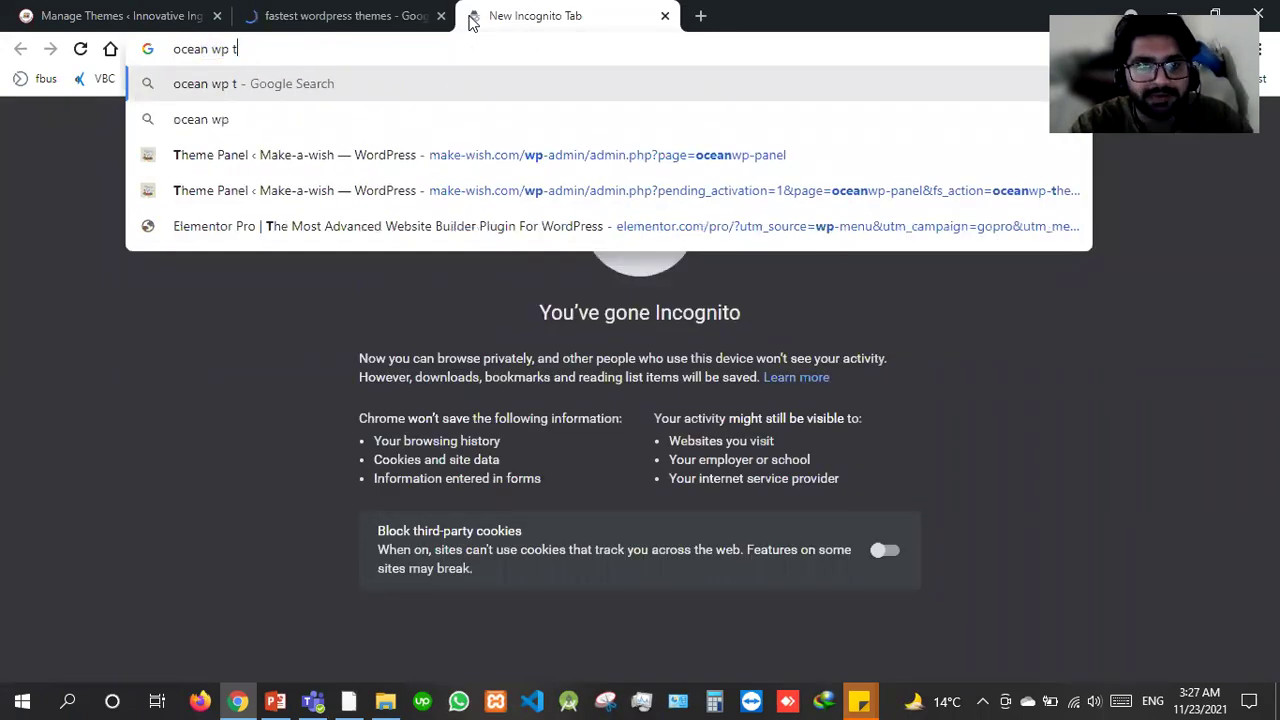
{"action": "type", "text": "heme speed"}
{"action": "key", "text": "Return"}
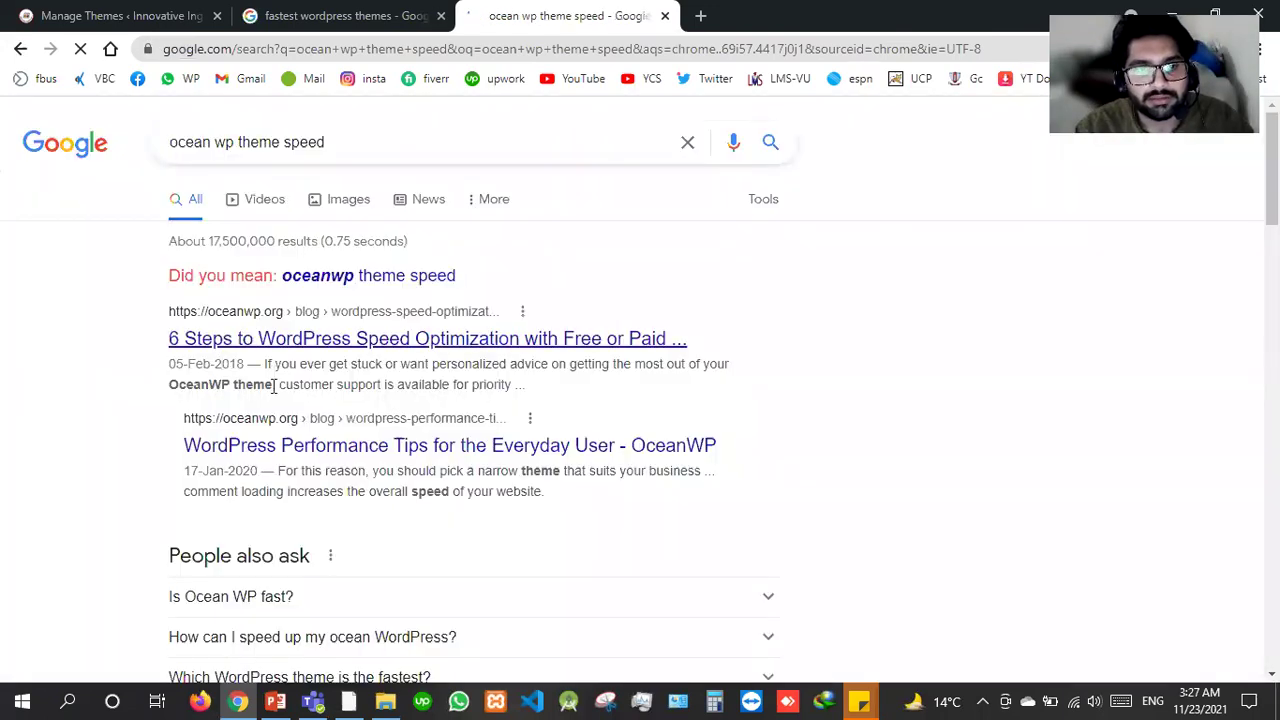
Expand and read the "Is Ocean WP fast?" answer in the search results.
{"action": "scroll", "coordinate": [281, 410], "scroll_direction": "down", "scroll_amount": 2}
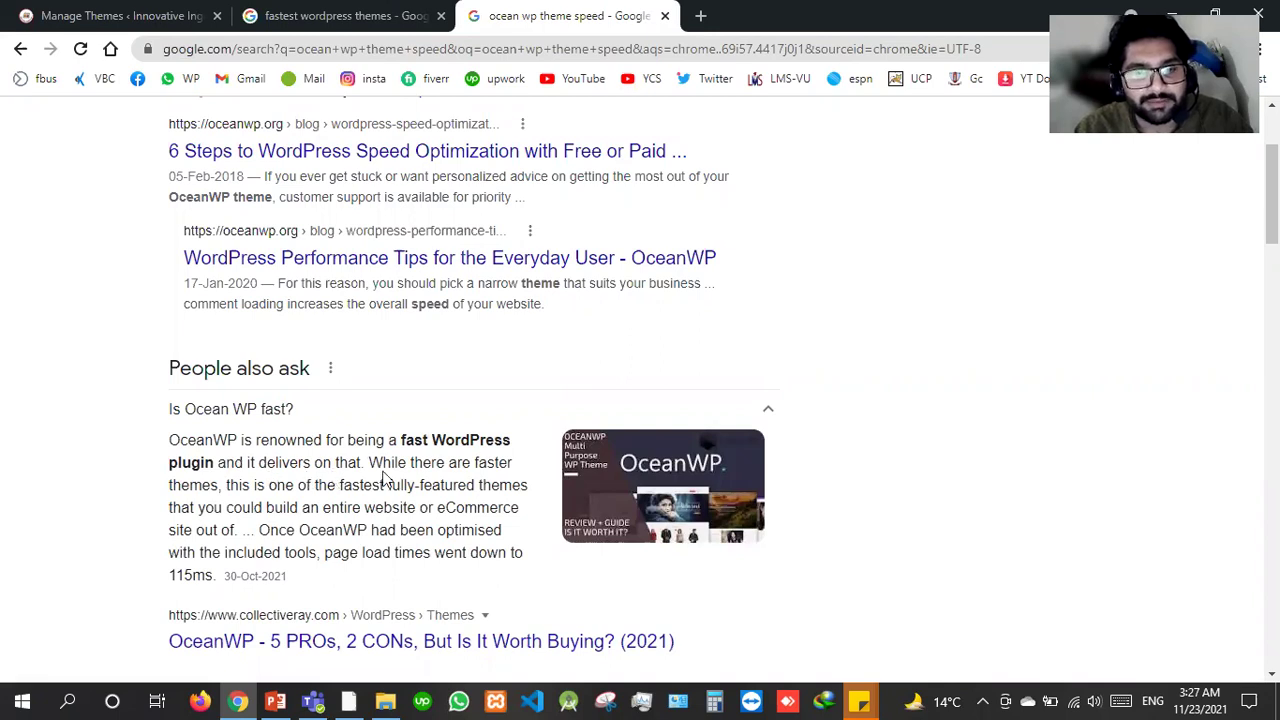
{"action": "left_click_drag", "start_coordinate": [154, 471], "coordinate": [233, 483]}
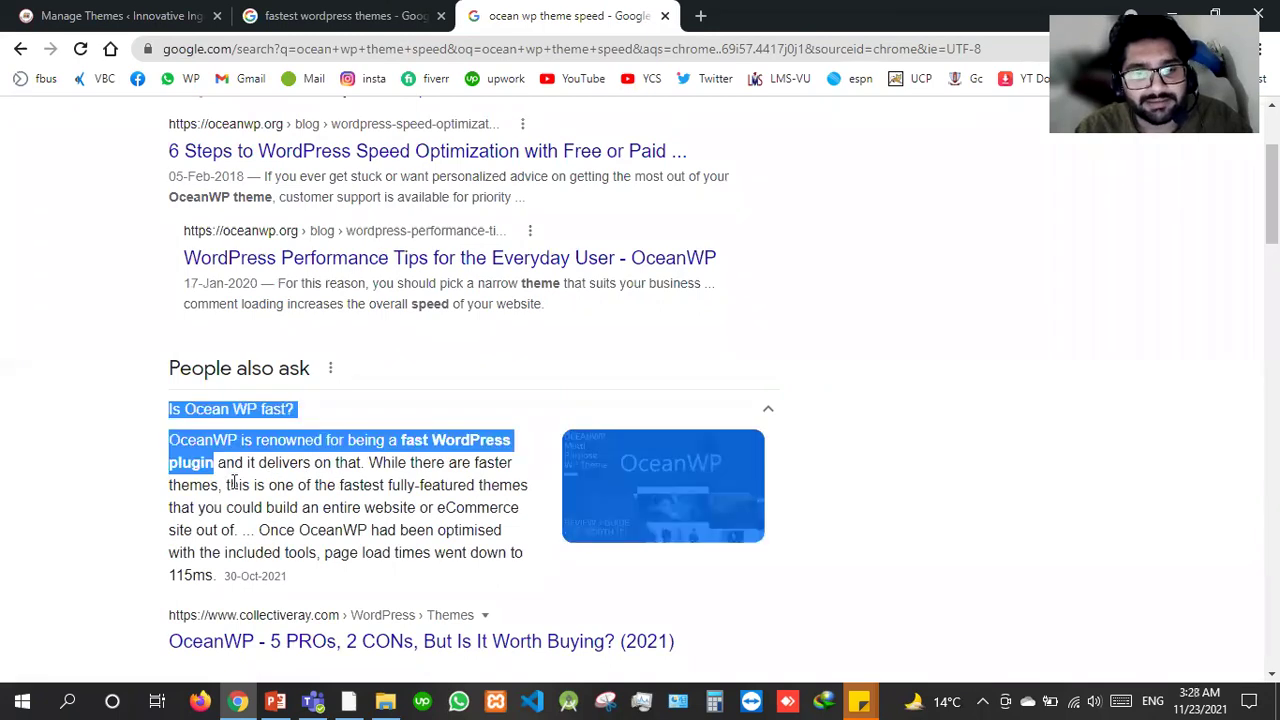
{"action": "left_click", "coordinate": [214, 470]}
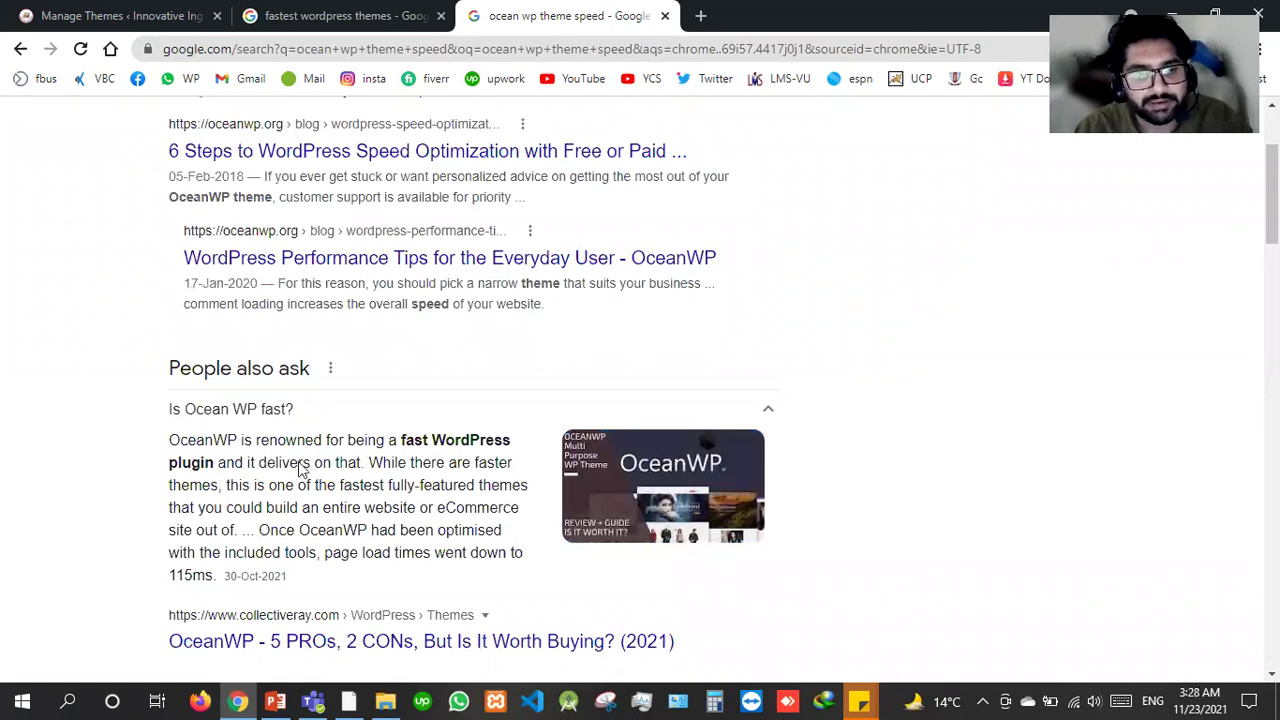
{"action": "scroll", "coordinate": [523, 485], "scroll_direction": "down", "scroll_amount": 2}
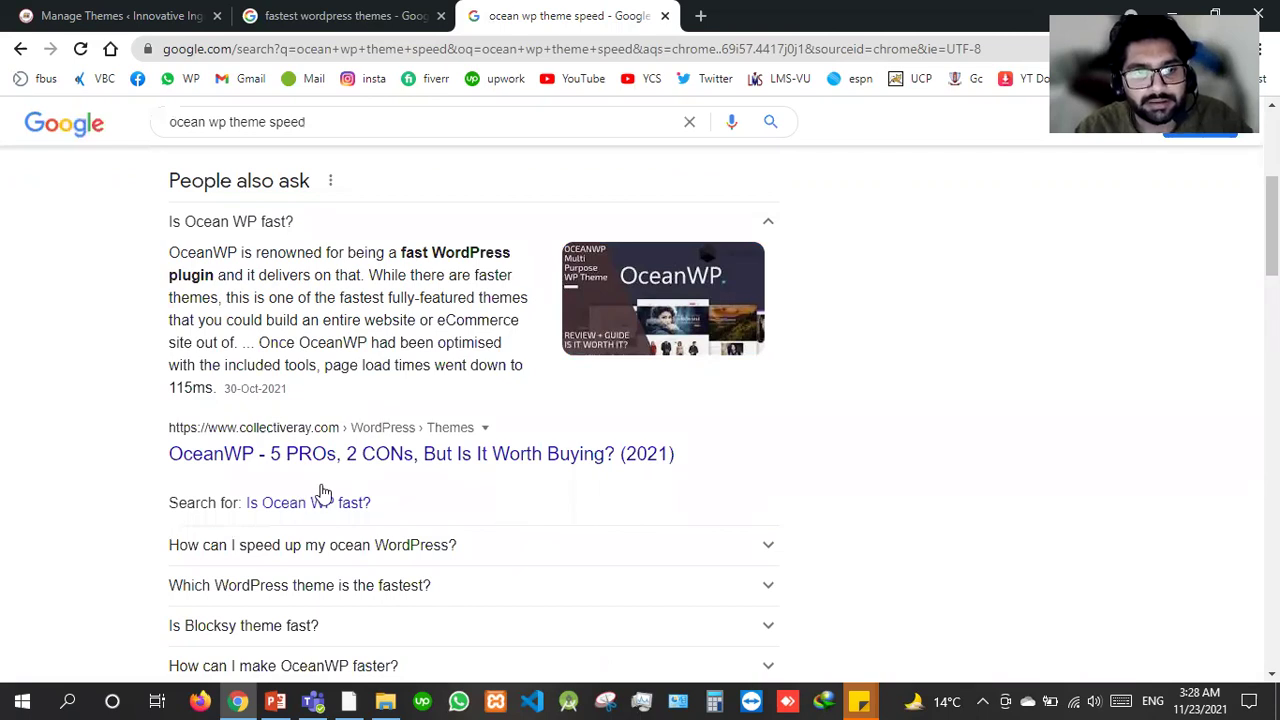
{"action": "scroll", "coordinate": [294, 551], "scroll_direction": "down", "scroll_amount": 1}
{"action": "scroll", "coordinate": [383, 347], "scroll_direction": "up", "scroll_amount": 5}
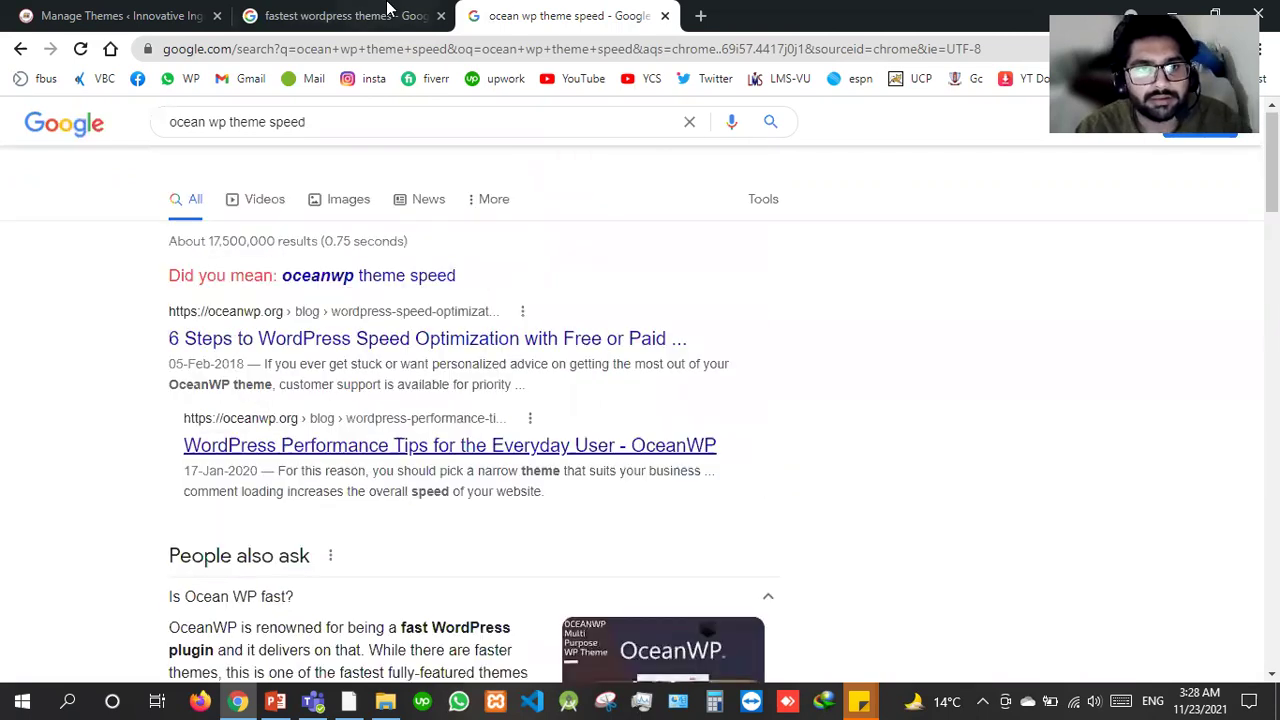
Open Kinsta's "11 Fastest WordPress Themes Ranked" article from the fastest themes search and read how the themes were tested.
{"action": "key", "text": "ctrl+shift+Tab"}
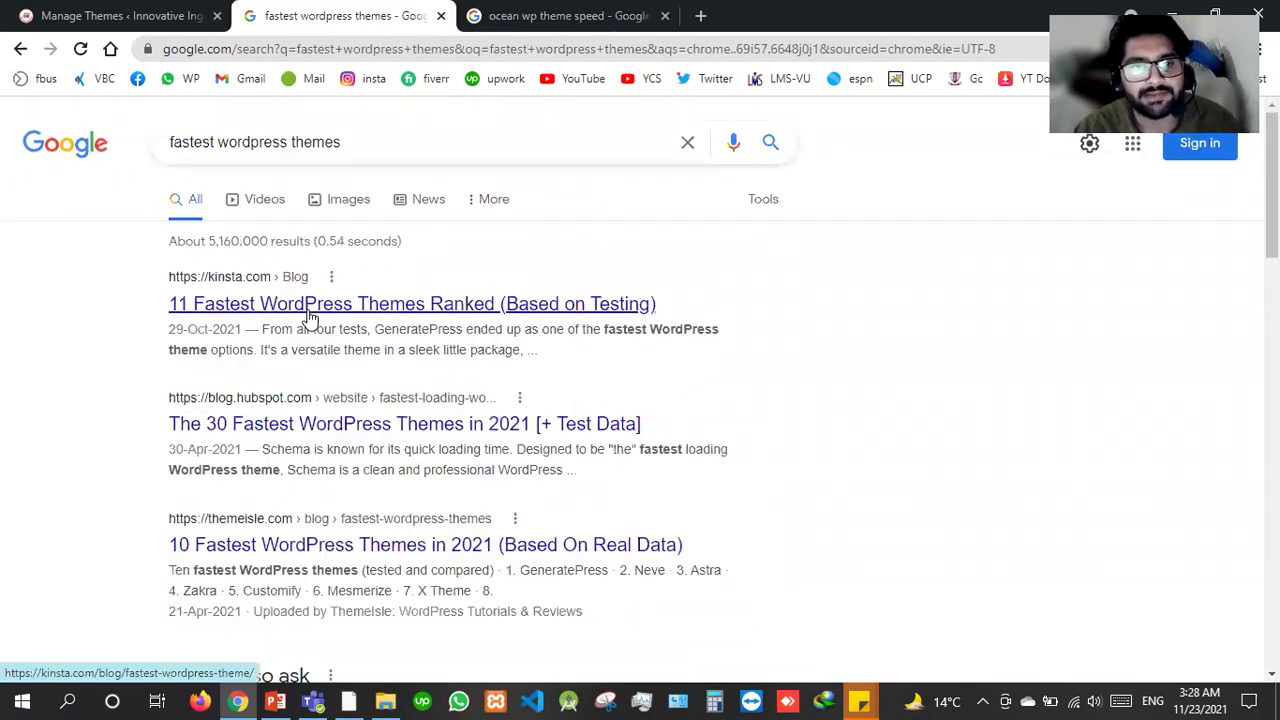
{"action": "left_click", "coordinate": [310, 317]}
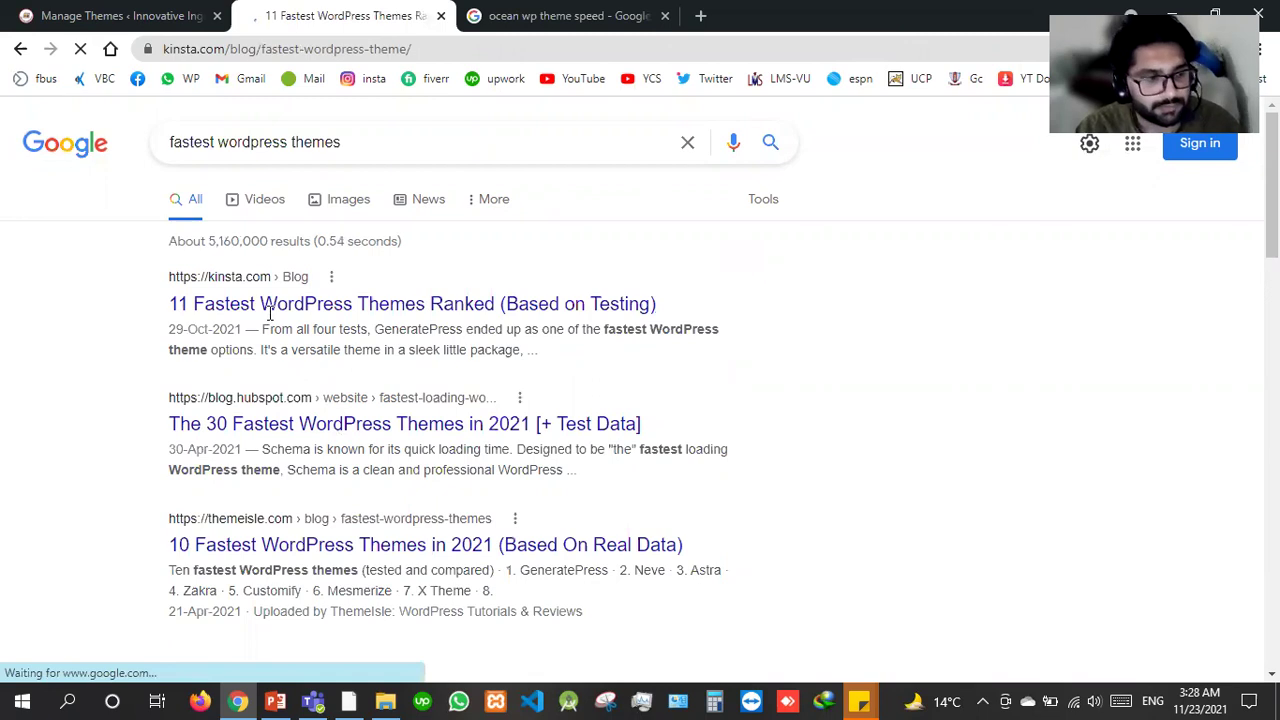
{"action": "scroll", "coordinate": [452, 349], "scroll_direction": "down", "scroll_amount": 2}
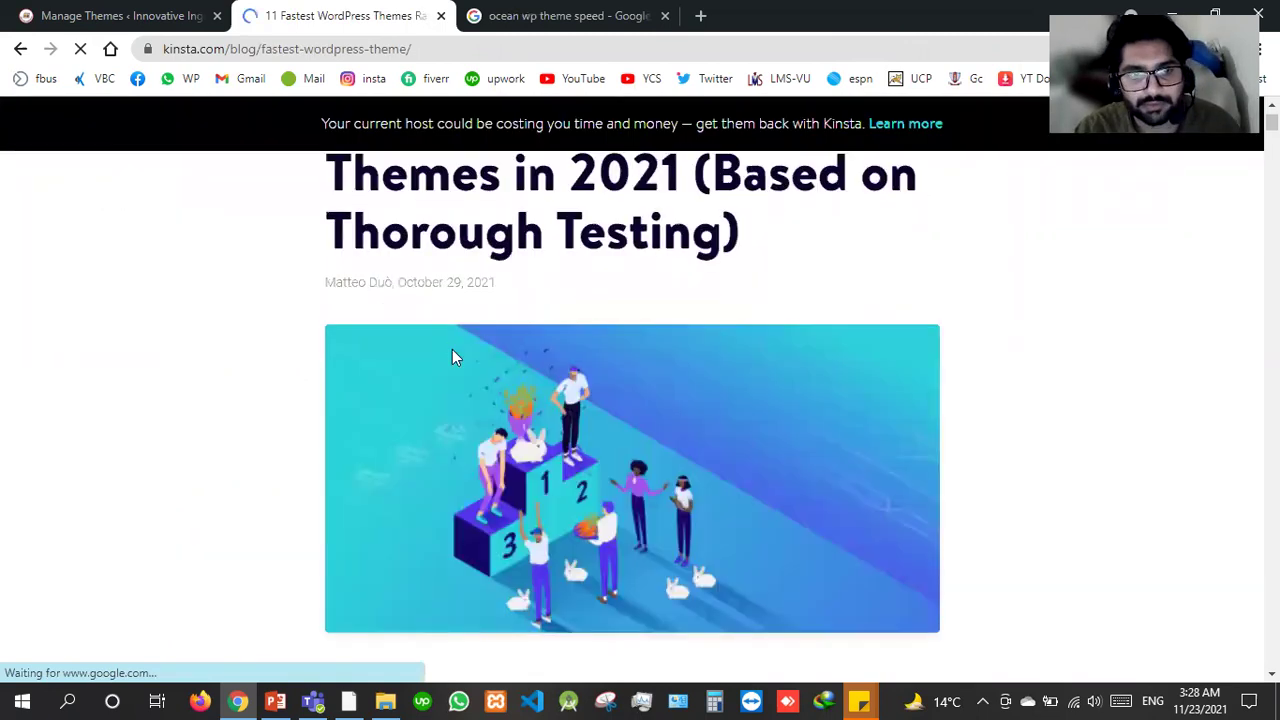
{"action": "scroll", "coordinate": [452, 349], "scroll_direction": "down", "scroll_amount": 5}
{"action": "scroll", "coordinate": [452, 355], "scroll_direction": "down", "scroll_amount": 5}
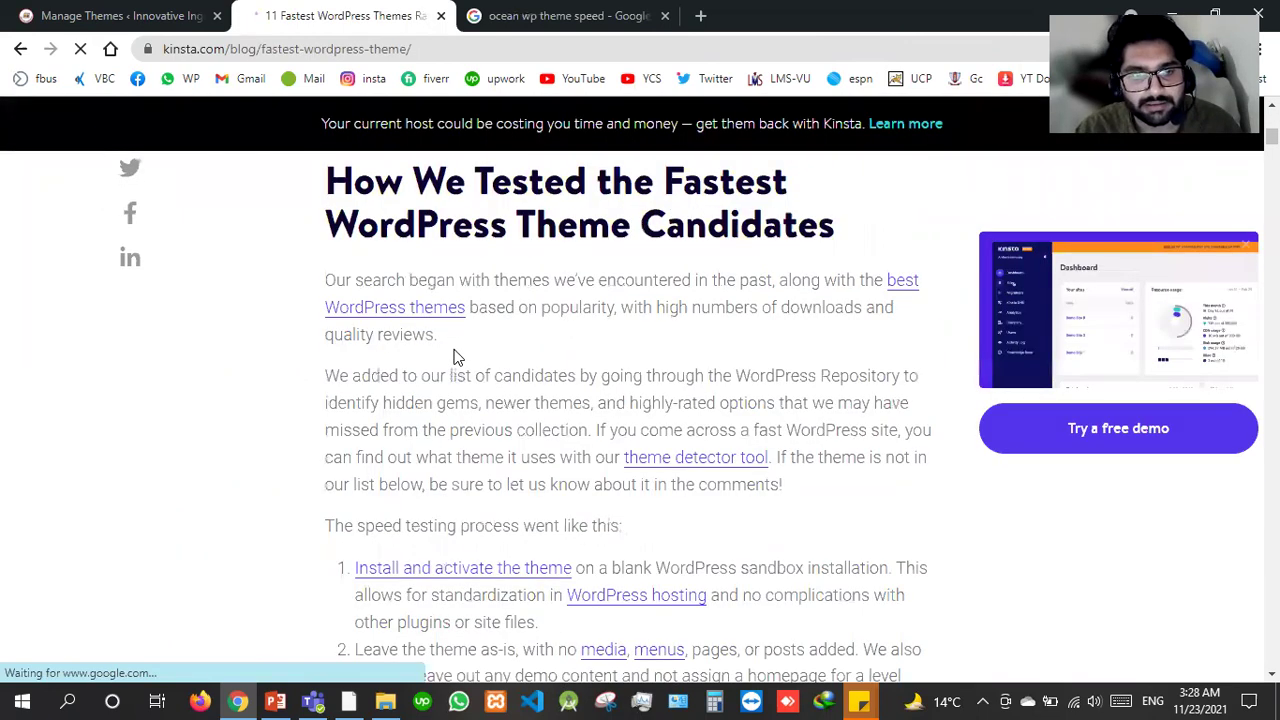
{"action": "scroll", "coordinate": [440, 352], "scroll_direction": "down", "scroll_amount": 5}
{"action": "scroll", "coordinate": [333, 310], "scroll_direction": "down", "scroll_amount": 4}
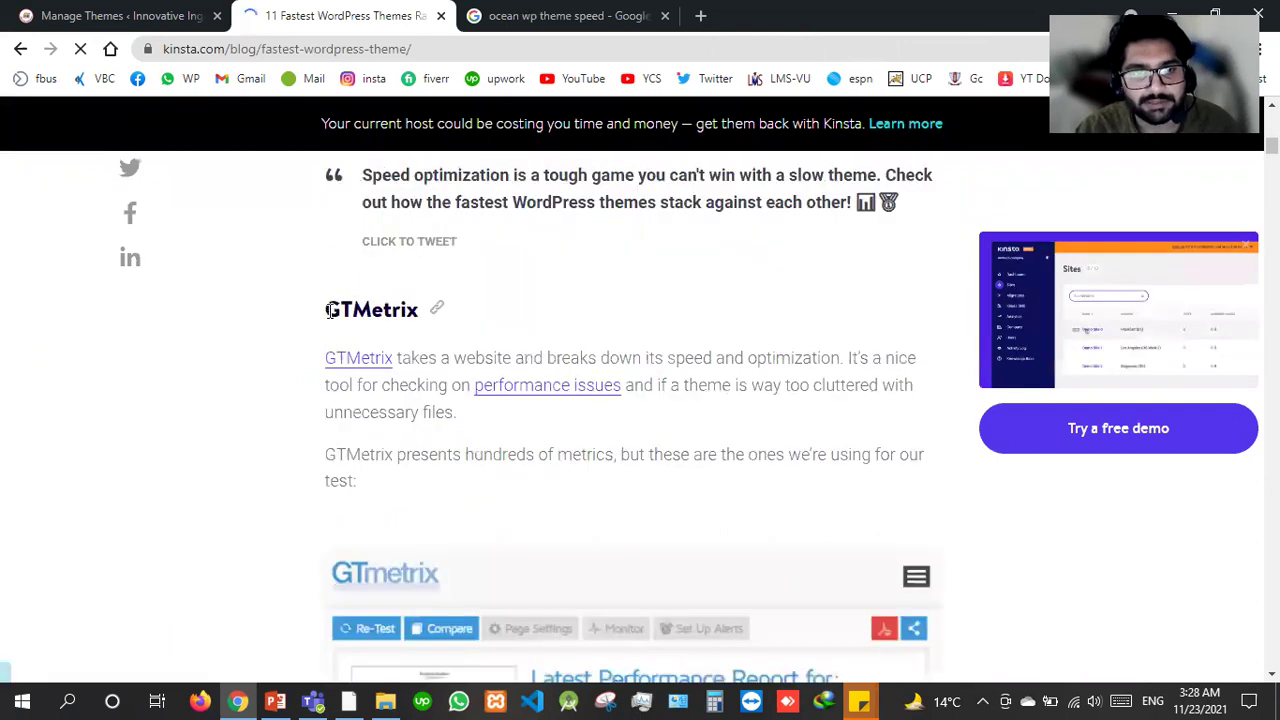
Read how the article's testing tools GTMetrix, Pingdom, PageSpeed Insights and Byte Check measure theme speed.
{"action": "double_click", "coordinate": [408, 310]}
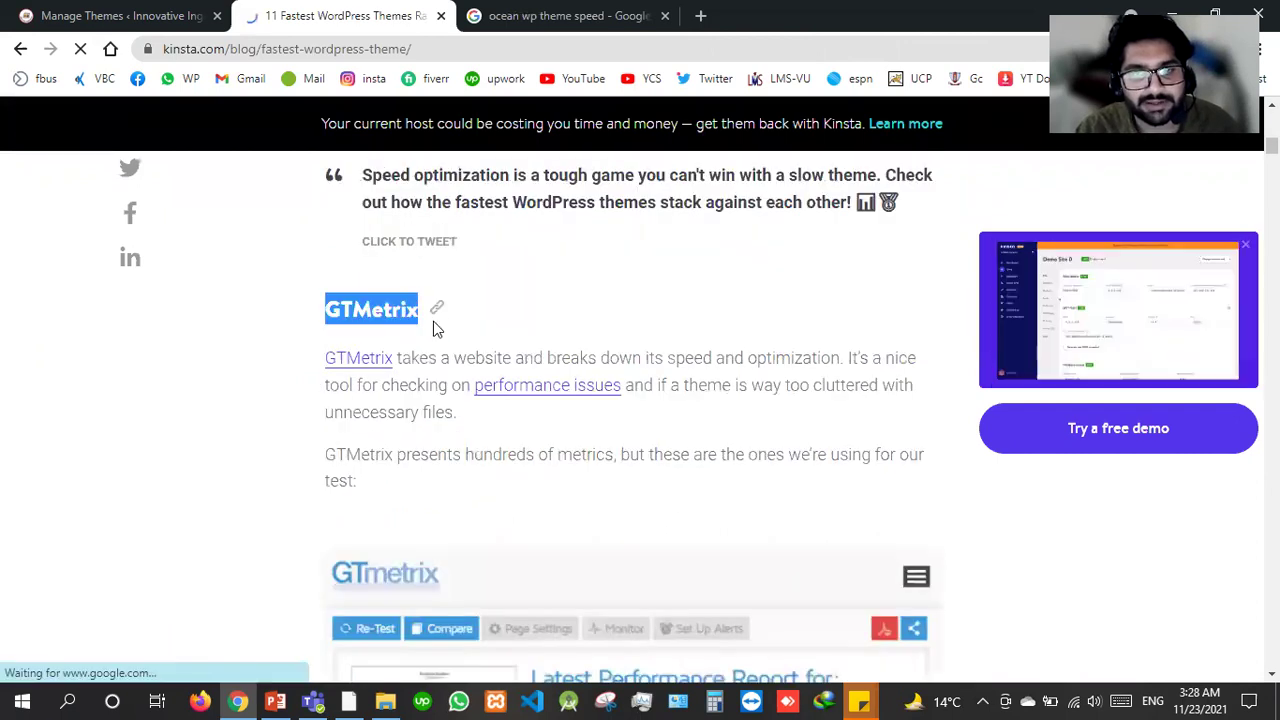
{"action": "scroll", "coordinate": [437, 334], "scroll_direction": "down", "scroll_amount": 1}
{"action": "scroll", "coordinate": [443, 437], "scroll_direction": "down", "scroll_amount": 3}
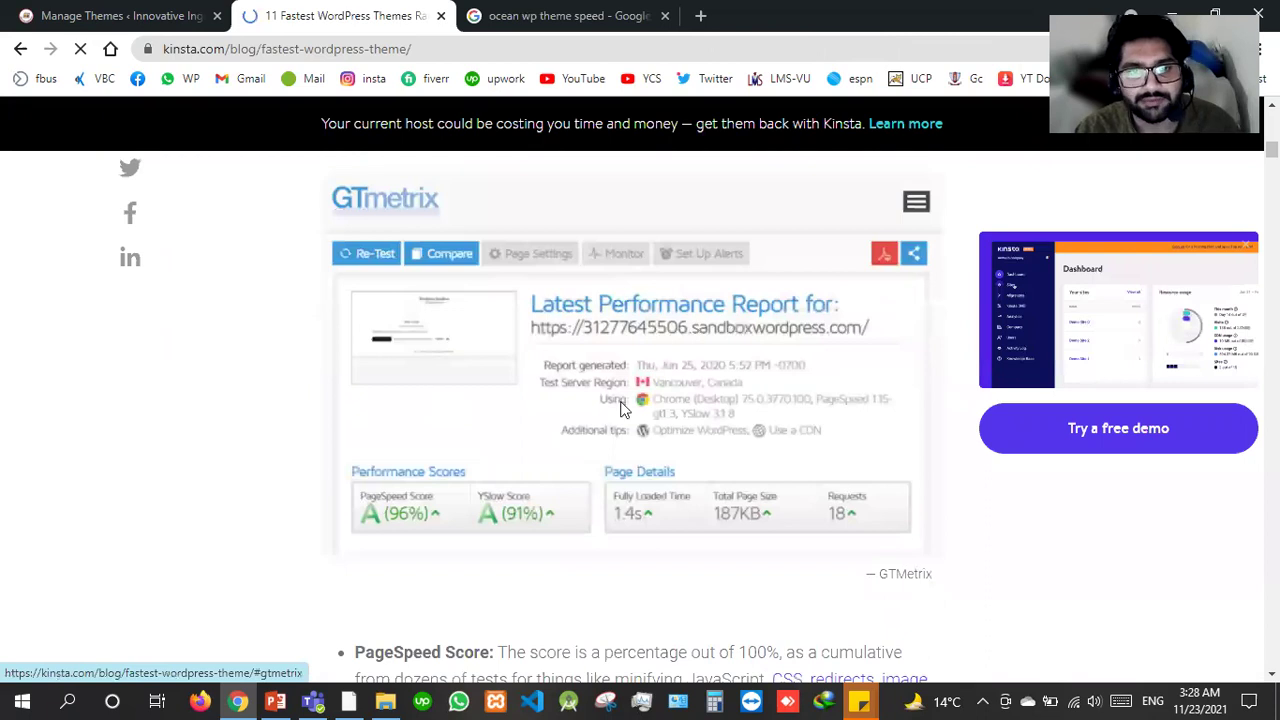
{"action": "scroll", "coordinate": [617, 402], "scroll_direction": "down", "scroll_amount": 5}
{"action": "scroll", "coordinate": [616, 404], "scroll_direction": "down", "scroll_amount": 3}
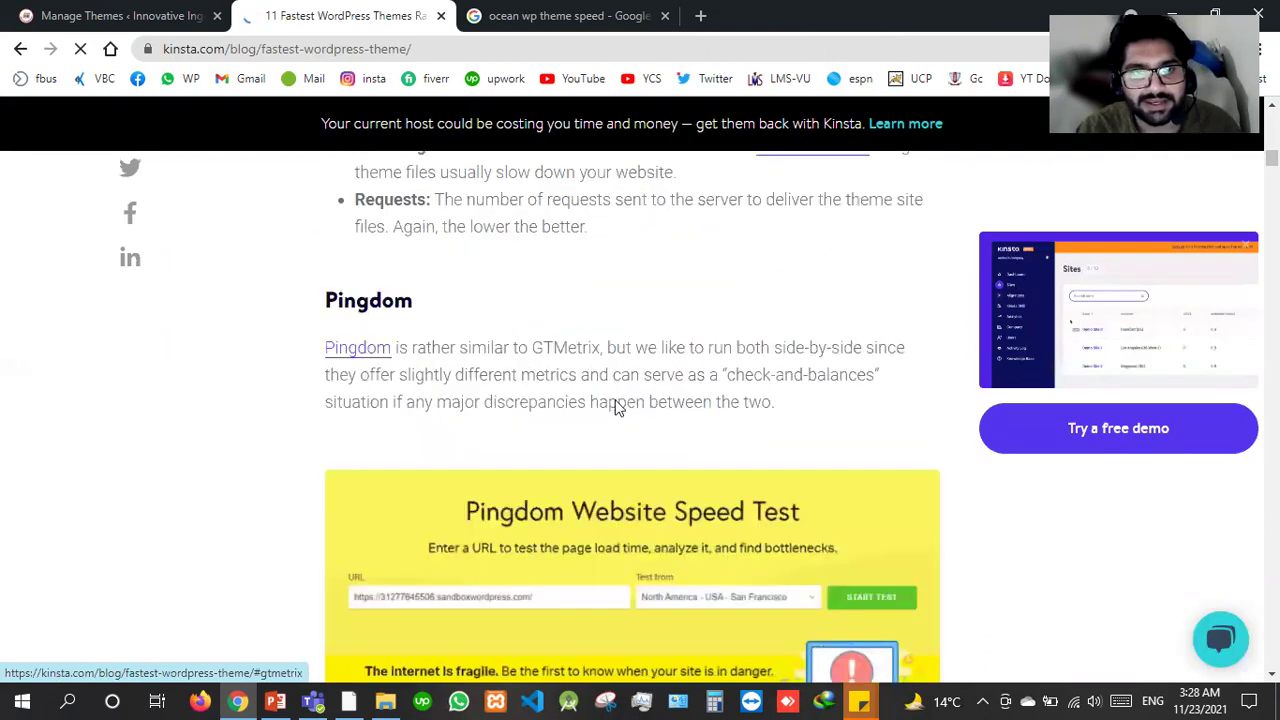
{"action": "scroll", "coordinate": [600, 406], "scroll_direction": "down", "scroll_amount": 7}
{"action": "scroll", "coordinate": [593, 405], "scroll_direction": "down", "scroll_amount": 7}
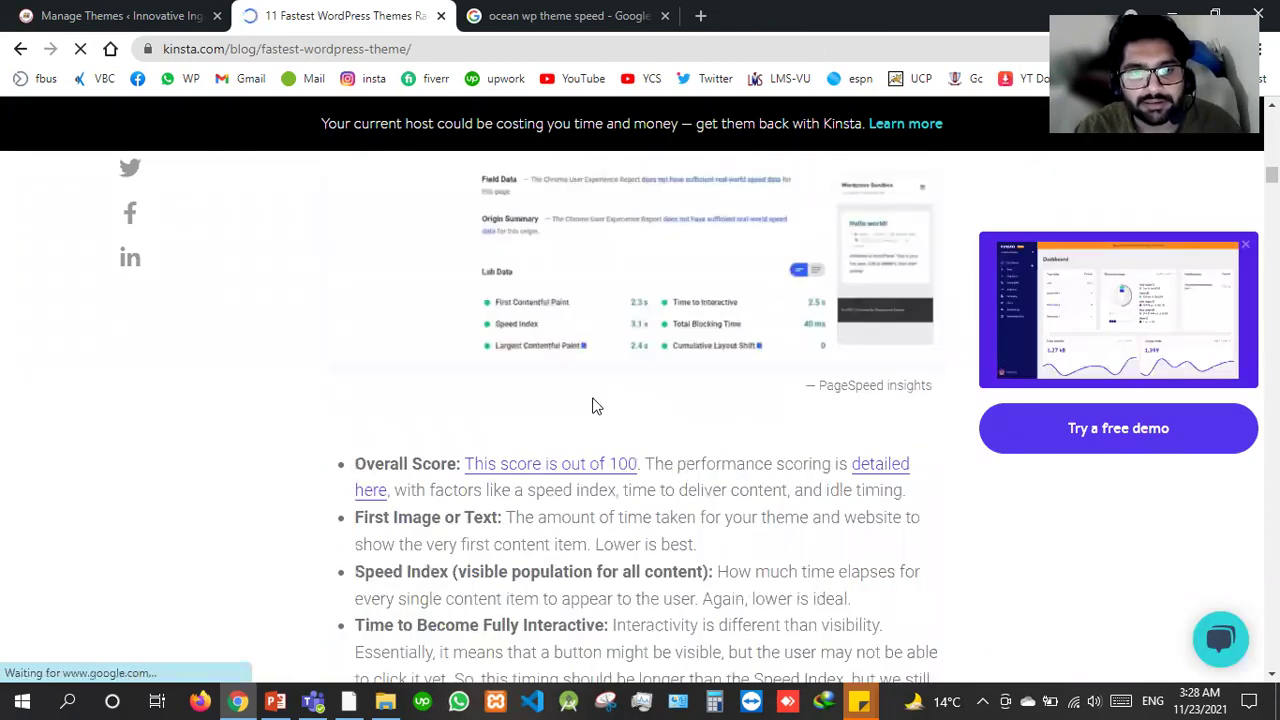
{"action": "scroll", "coordinate": [540, 386], "scroll_direction": "down", "scroll_amount": 5}
{"action": "scroll", "coordinate": [516, 383], "scroll_direction": "down", "scroll_amount": 6}
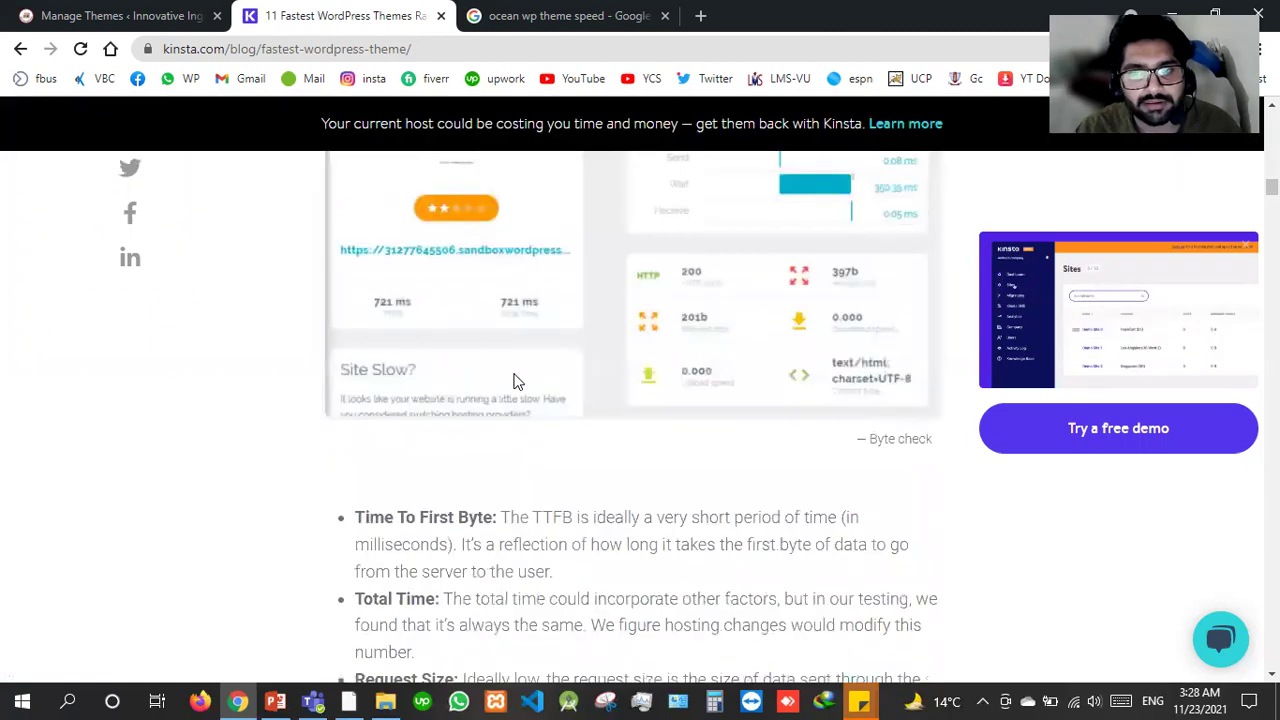
{"action": "scroll", "coordinate": [516, 382], "scroll_direction": "down", "scroll_amount": 6}
{"action": "scroll", "coordinate": [537, 353], "scroll_direction": "up", "scroll_amount": 5}
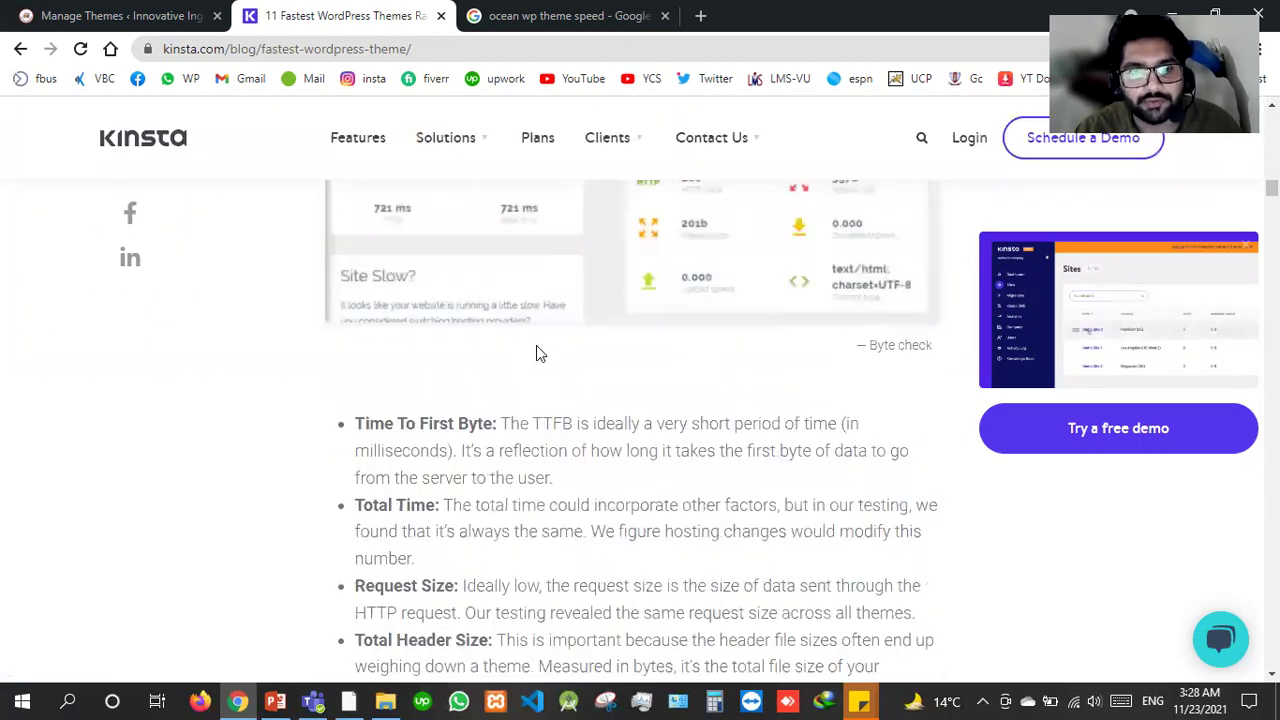
Find the Hello Elementor section of the article and review its introduction, pricing and notable features.
{"action": "scroll", "coordinate": [410, 410], "scroll_direction": "down", "scroll_amount": 5}
{"action": "scroll", "coordinate": [360, 298], "scroll_direction": "down", "scroll_amount": 3}
{"action": "double_click", "coordinate": [330, 260]}
{"action": "left_click", "coordinate": [485, 265], "text": "shift"}
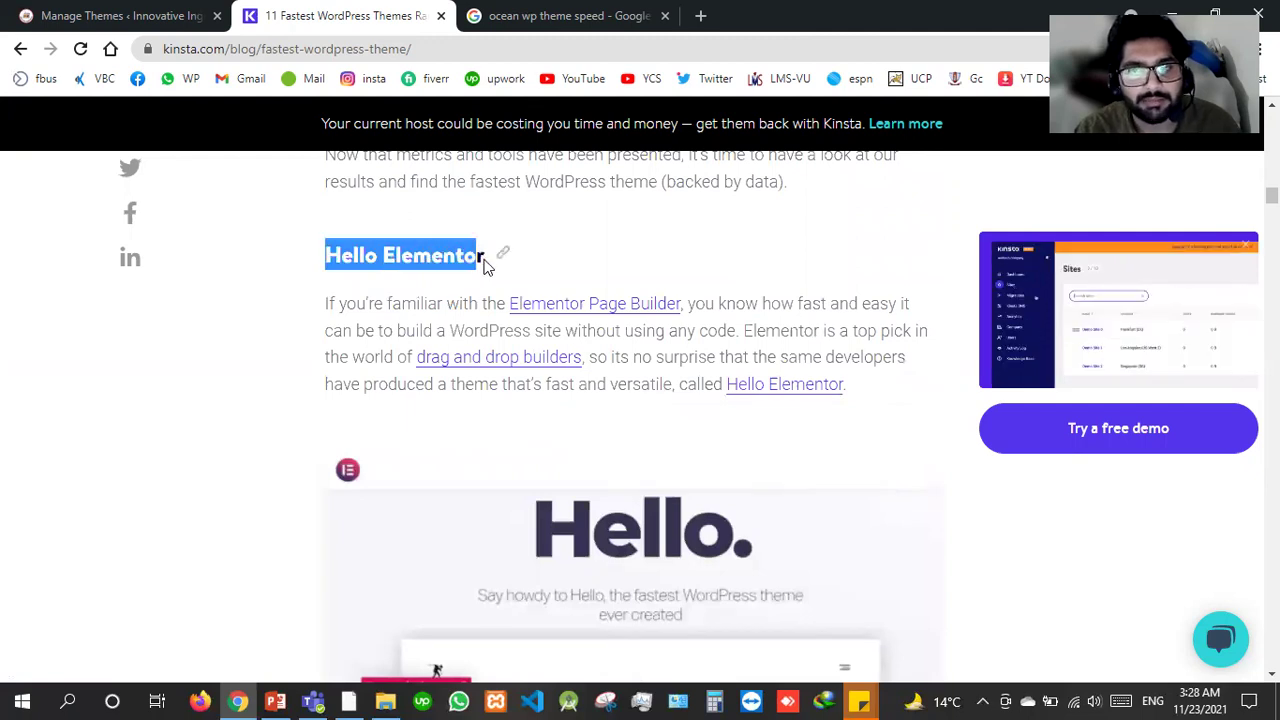
{"action": "left_click", "coordinate": [487, 267], "text": "shift"}
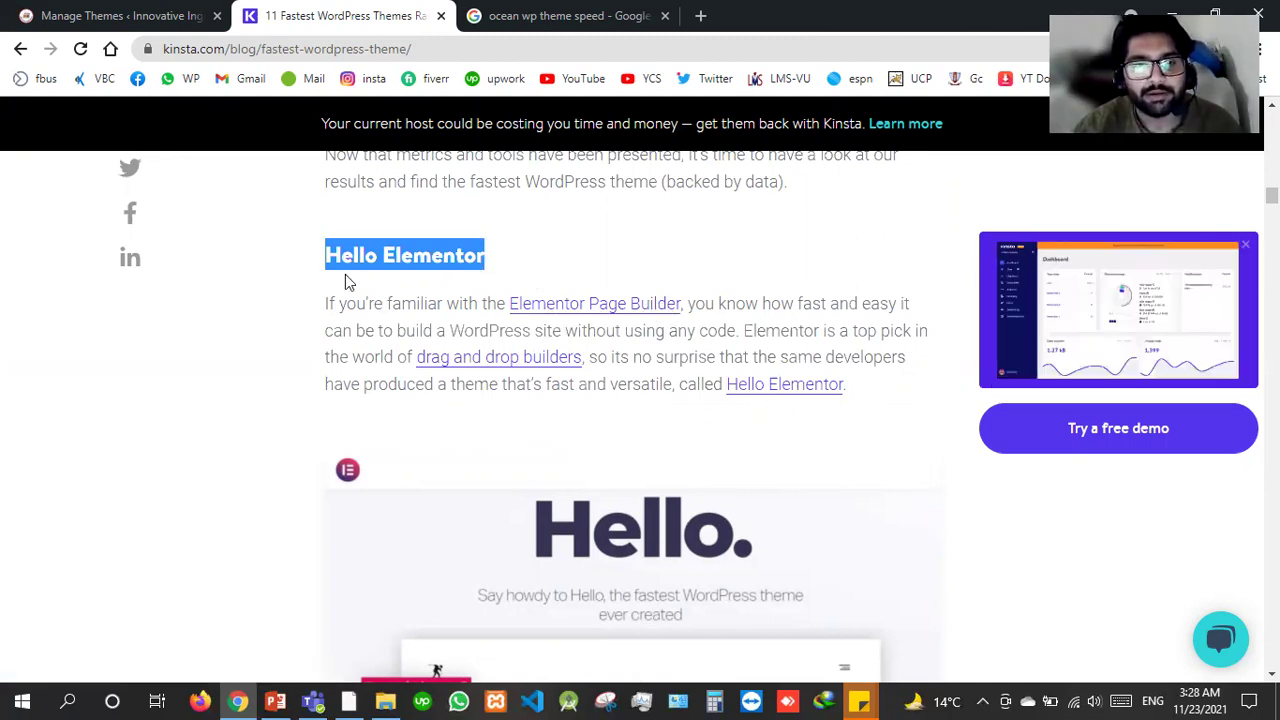
{"action": "left_click", "coordinate": [376, 296]}
{"action": "scroll", "coordinate": [500, 450], "scroll_direction": "down", "scroll_amount": 1}
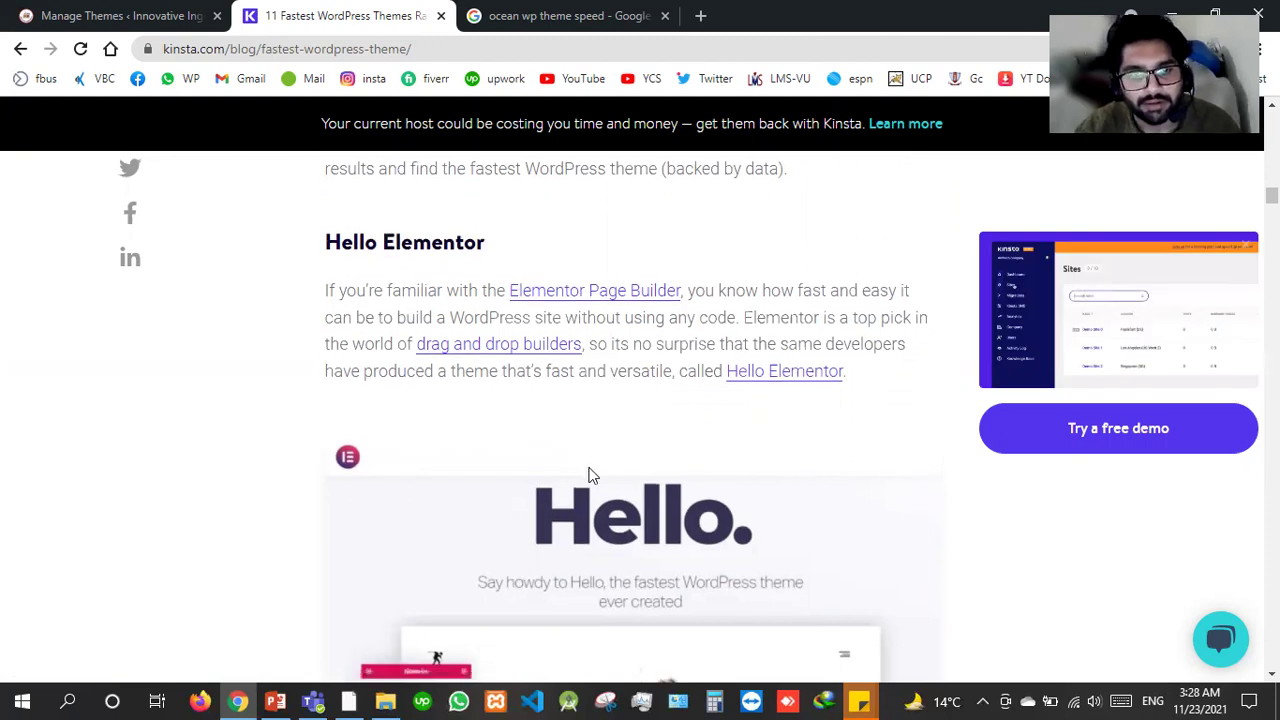
{"action": "scroll", "coordinate": [510, 468], "scroll_direction": "down", "scroll_amount": 6}
{"action": "scroll", "coordinate": [507, 472], "scroll_direction": "down", "scroll_amount": 4}
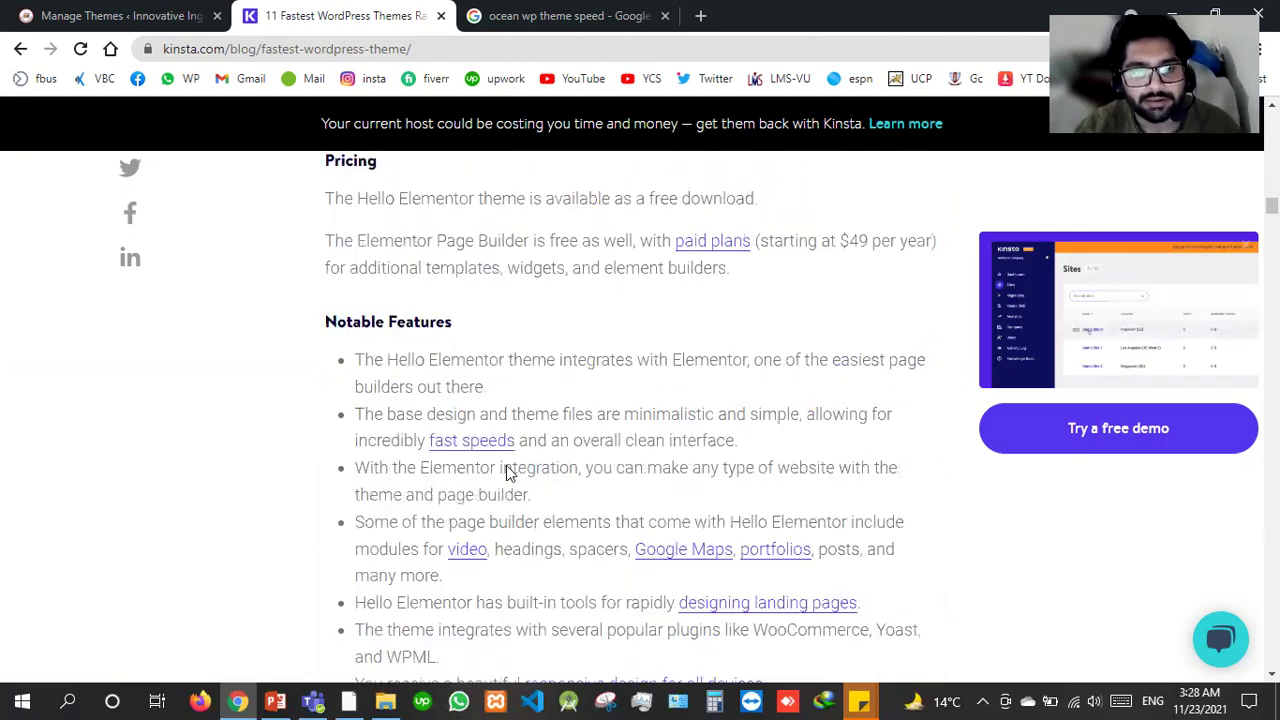
Examine Hello Elementor's speed test results, highlighting its GTMetrix PageSpeed score, fully loaded time and total page size.
{"action": "scroll", "coordinate": [507, 470], "scroll_direction": "down", "scroll_amount": 5}
{"action": "scroll", "coordinate": [400, 370], "scroll_direction": "down", "scroll_amount": 1}
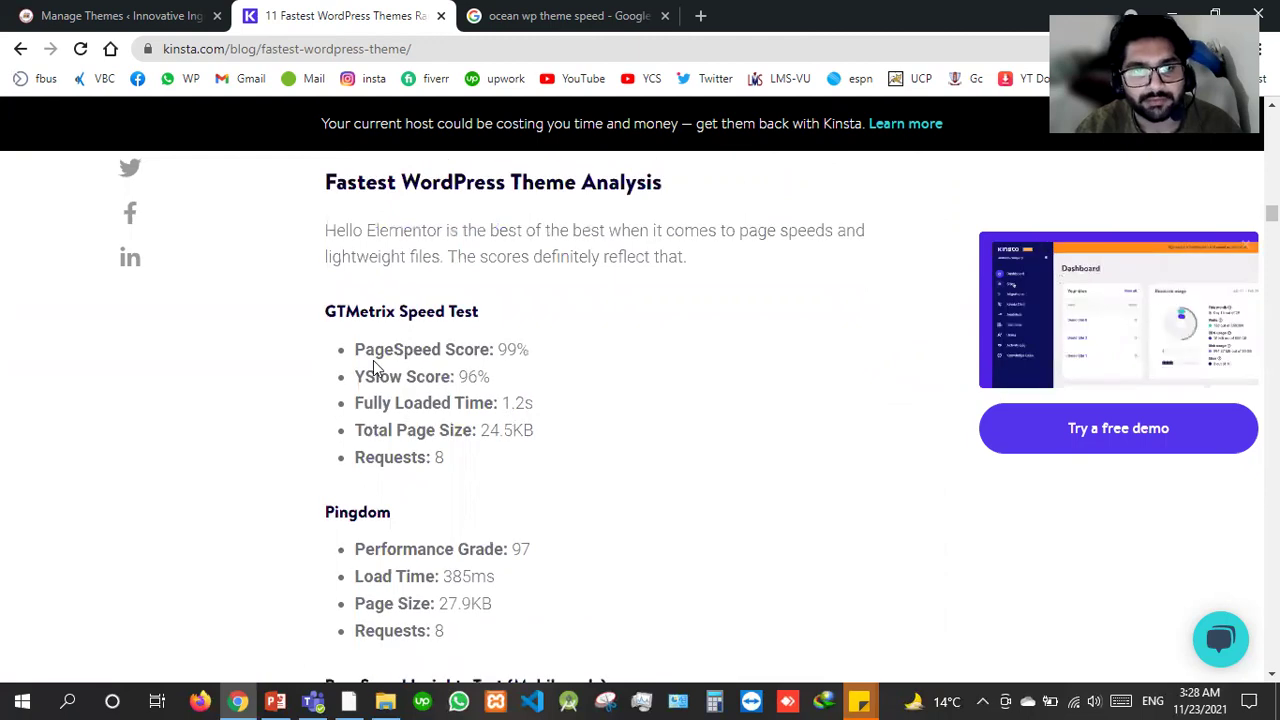
{"action": "left_click_drag", "start_coordinate": [374, 349], "coordinate": [571, 369]}
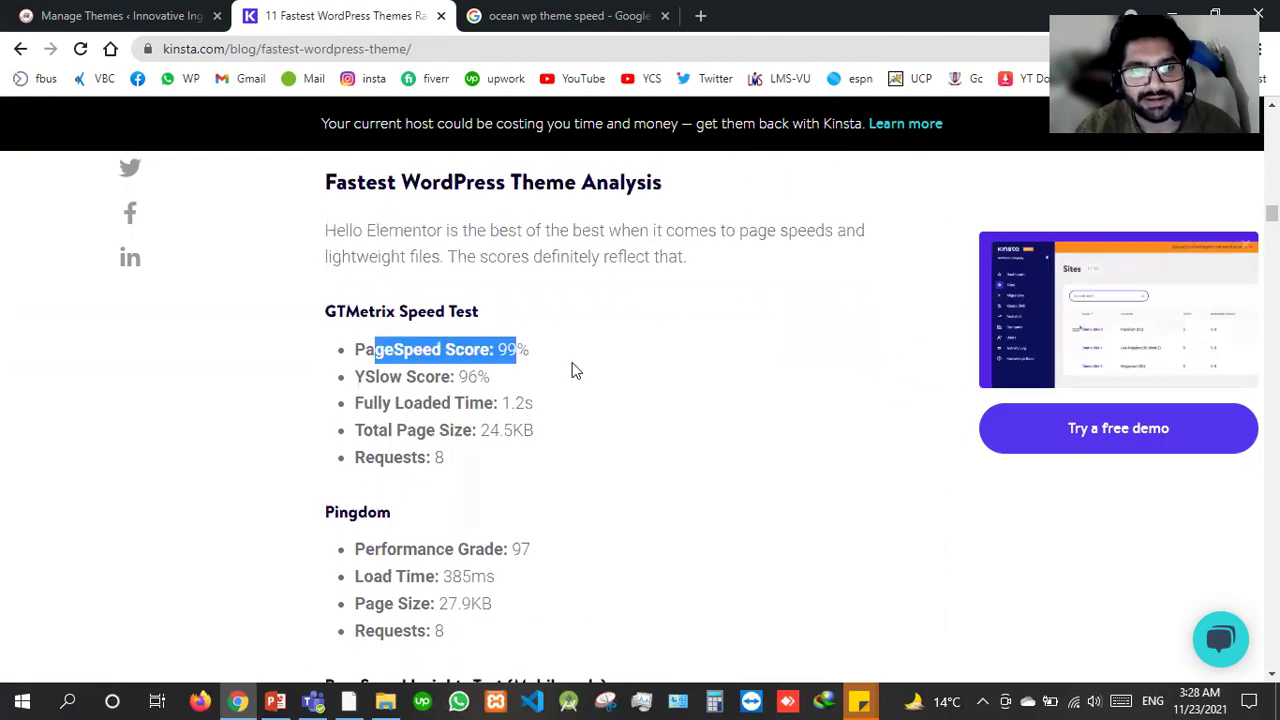
{"action": "left_click", "coordinate": [409, 391]}
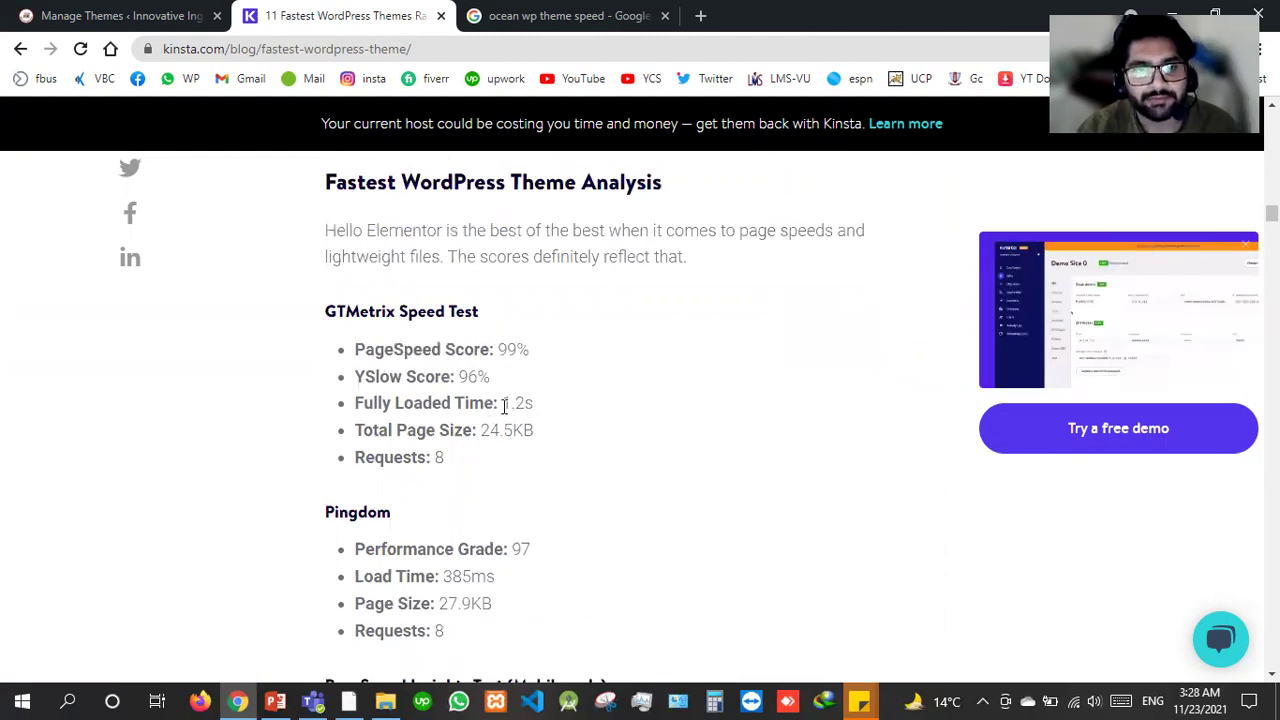
{"action": "double_click", "coordinate": [555, 411]}
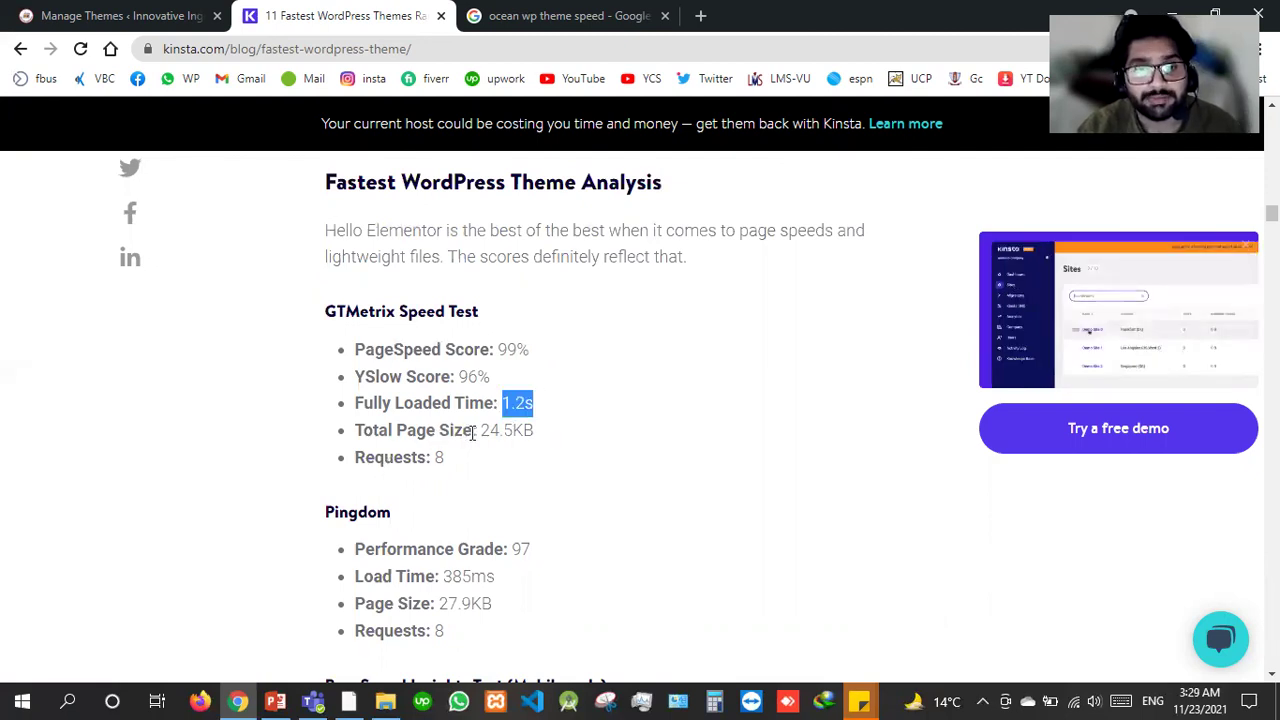
{"action": "left_click_drag", "start_coordinate": [478, 430], "coordinate": [557, 437]}
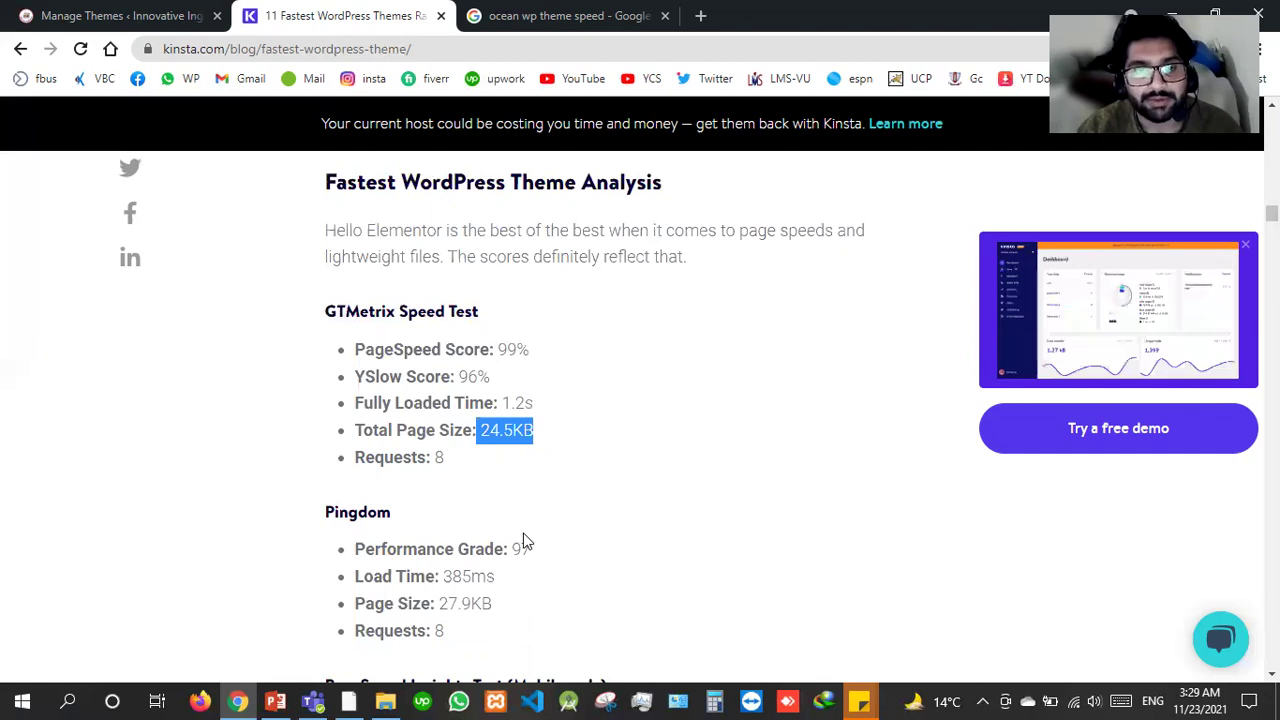
{"action": "scroll", "coordinate": [272, 469], "scroll_direction": "down", "scroll_amount": 3}
{"action": "scroll", "coordinate": [502, 363], "scroll_direction": "down", "scroll_amount": 1}
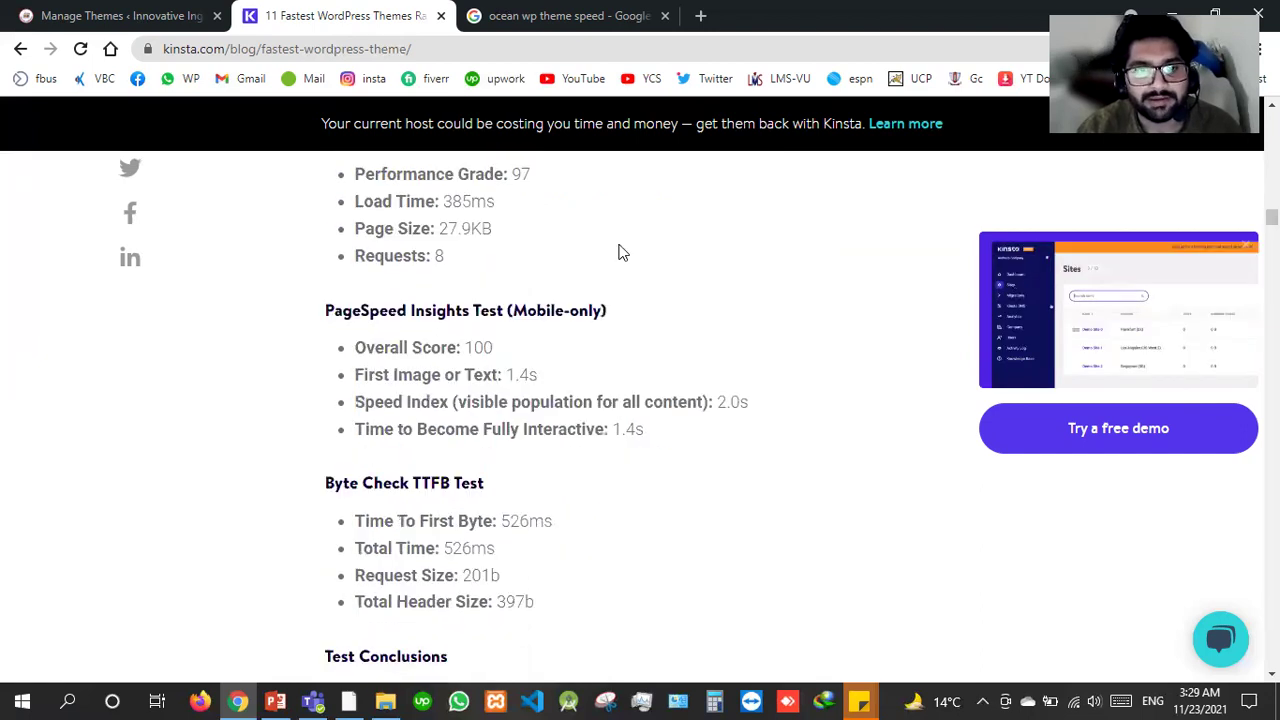
{"action": "scroll", "coordinate": [486, 434], "scroll_direction": "up", "scroll_amount": 2}
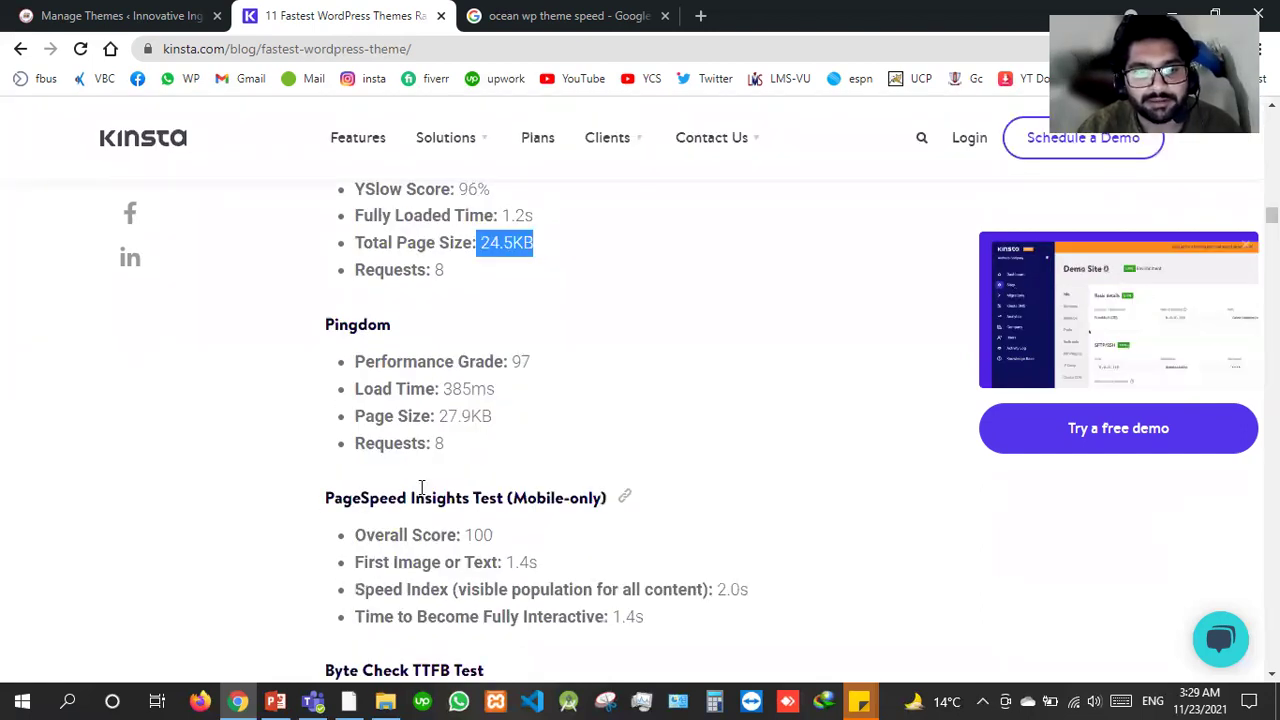
{"action": "scroll", "coordinate": [401, 416], "scroll_direction": "down", "scroll_amount": 3}
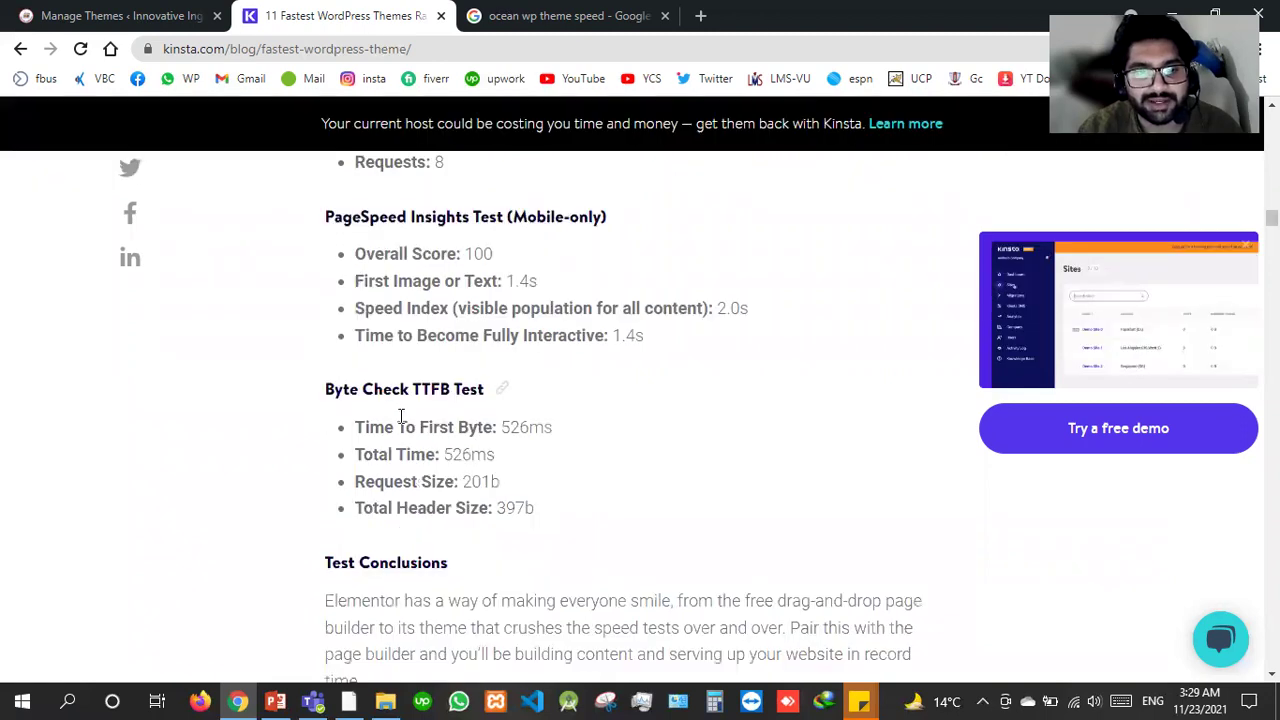
{"action": "scroll", "coordinate": [470, 415], "scroll_direction": "down", "scroll_amount": 2}
{"action": "scroll", "coordinate": [453, 277], "scroll_direction": "down", "scroll_amount": 2}
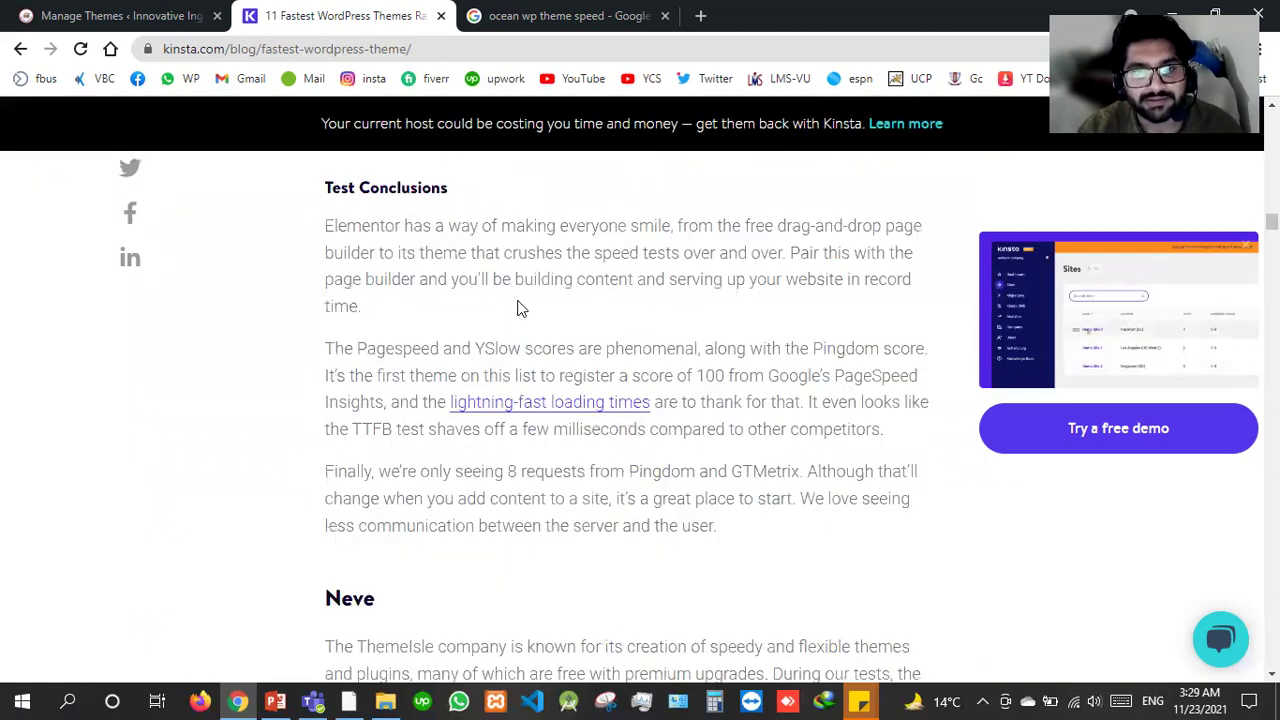
Skim the Neve theme section, from its introduction and features to its test conclusions.
{"action": "scroll", "coordinate": [380, 400], "scroll_direction": "down", "scroll_amount": 1}
{"action": "scroll", "coordinate": [366, 385], "scroll_direction": "down", "scroll_amount": 4}
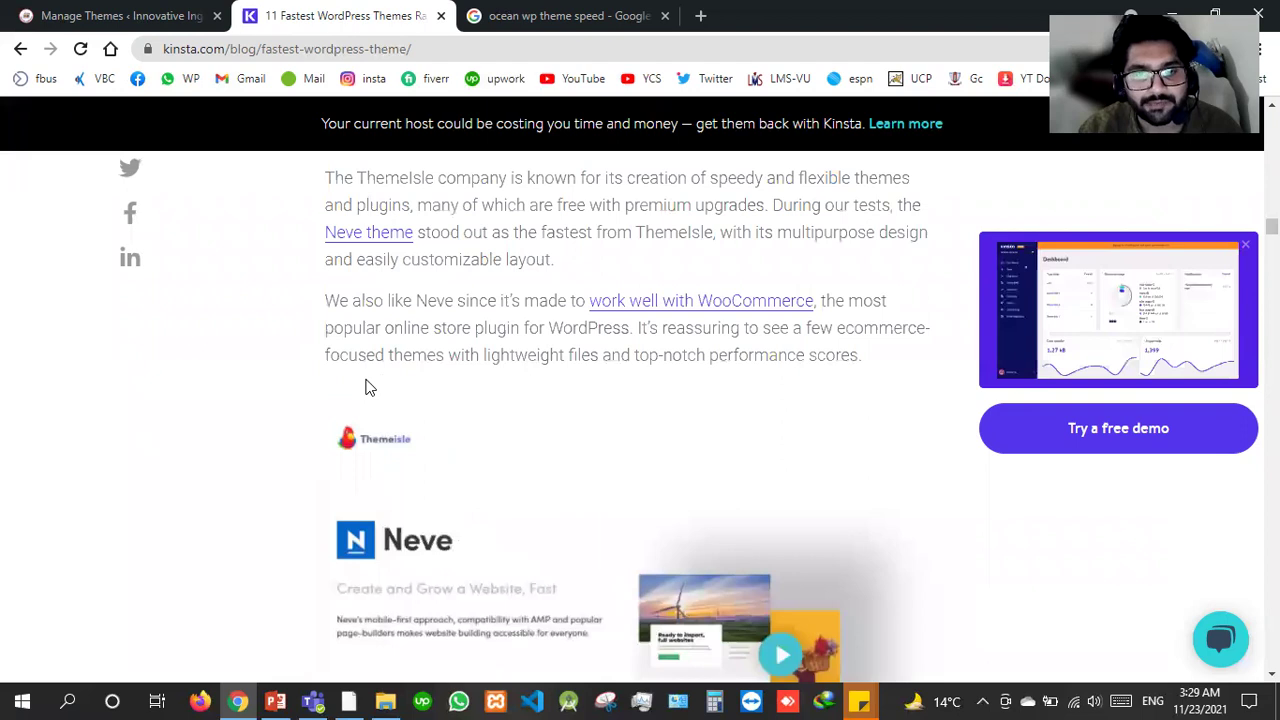
{"action": "scroll", "coordinate": [367, 380], "scroll_direction": "down", "scroll_amount": 6}
{"action": "scroll", "coordinate": [368, 377], "scroll_direction": "down", "scroll_amount": 5}
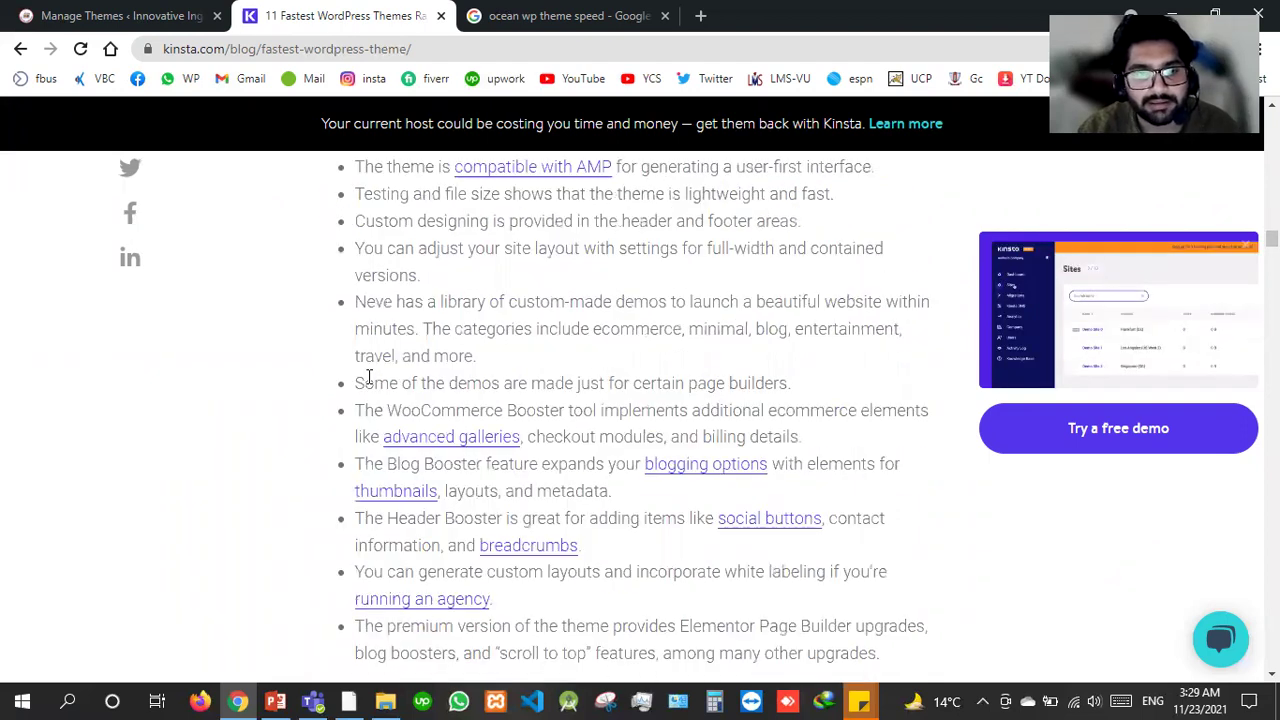
{"action": "scroll", "coordinate": [368, 377], "scroll_direction": "down", "scroll_amount": 5}
{"action": "scroll", "coordinate": [368, 377], "scroll_direction": "down", "scroll_amount": 6}
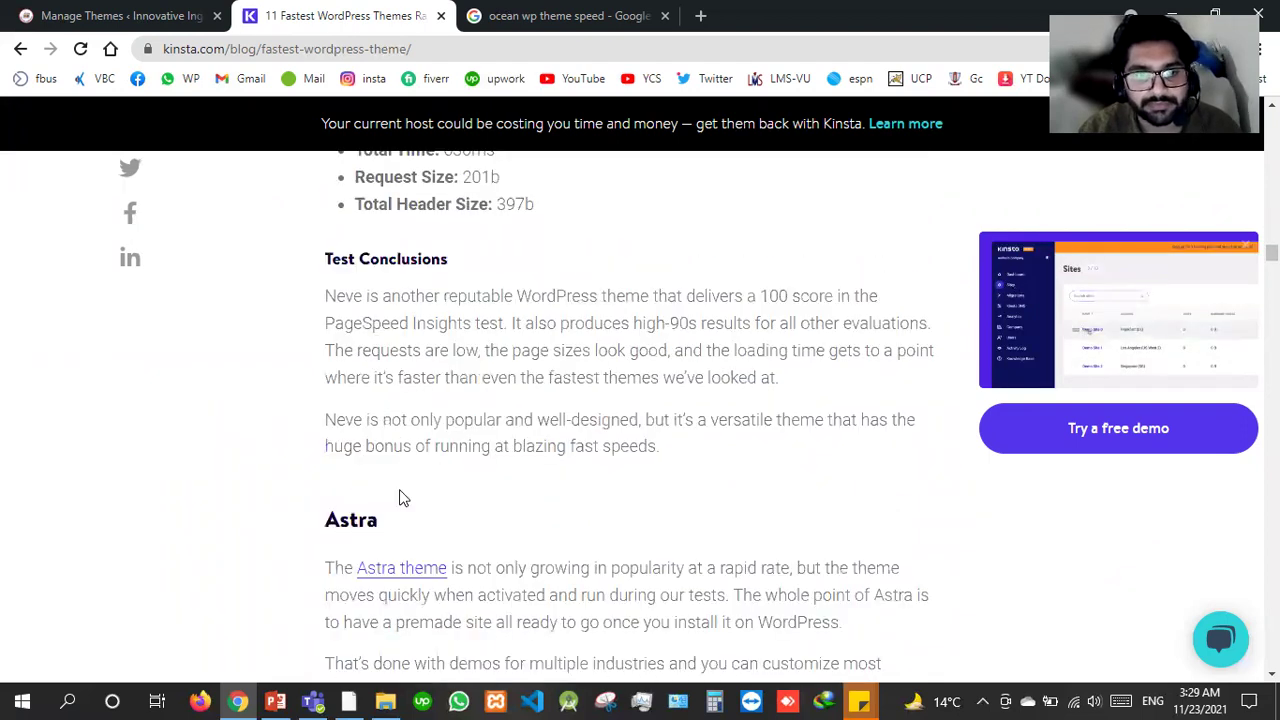
Highlight the Astra heading and skim that theme's pricing, features and speed test results.
{"action": "scroll", "coordinate": [340, 437], "scroll_direction": "down", "scroll_amount": 1}
{"action": "left_click_drag", "start_coordinate": [367, 426], "coordinate": [325, 426]}
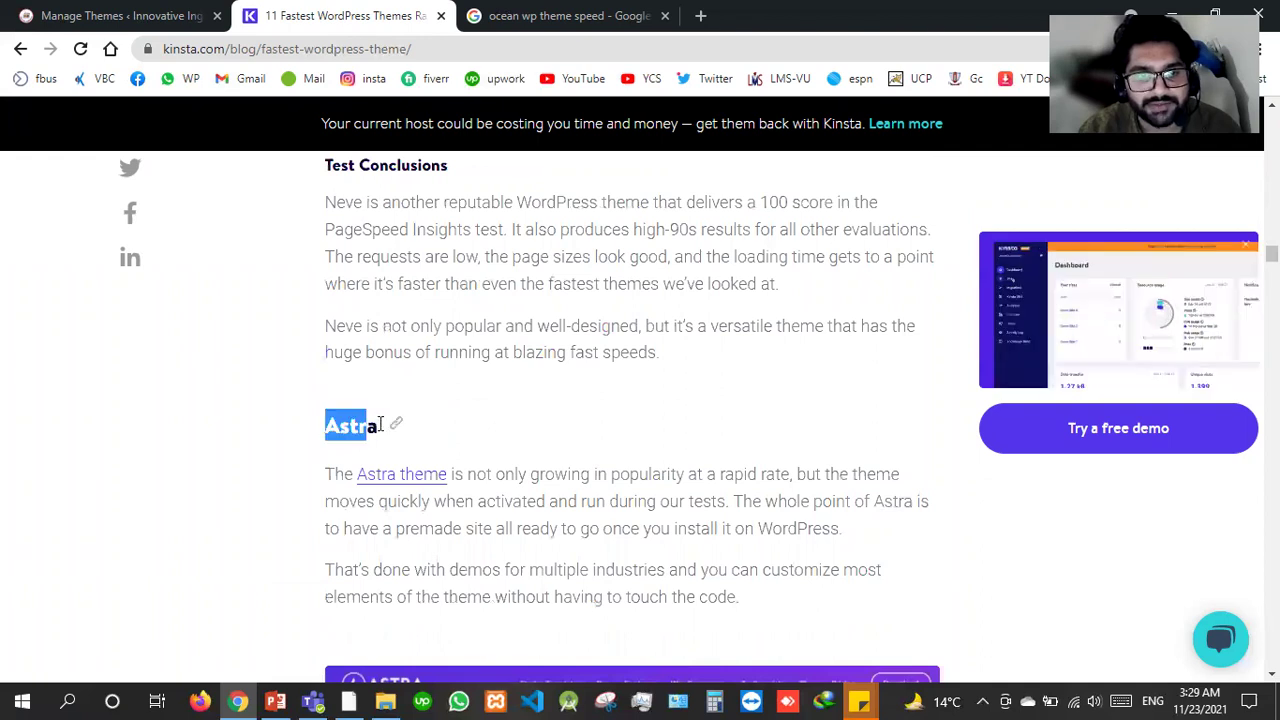
{"action": "scroll", "coordinate": [434, 491], "scroll_direction": "down", "scroll_amount": 8}
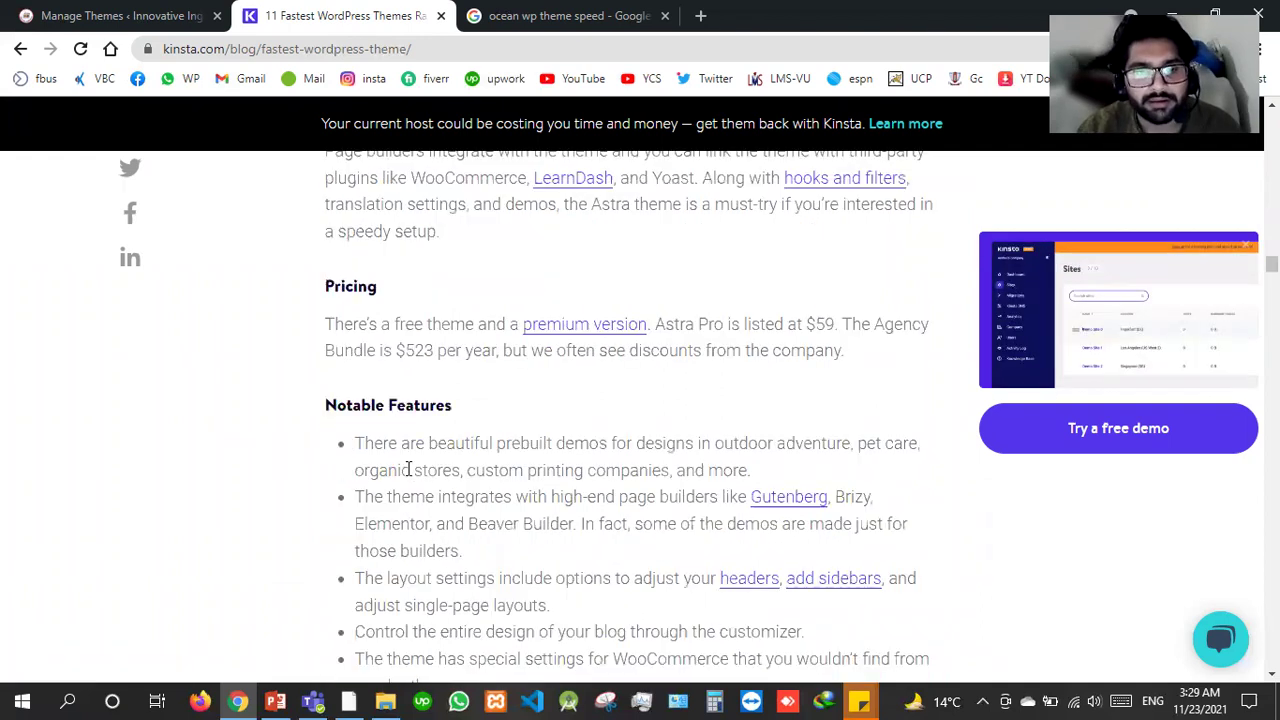
{"action": "scroll", "coordinate": [408, 469], "scroll_direction": "down", "scroll_amount": 5}
{"action": "scroll", "coordinate": [408, 469], "scroll_direction": "down", "scroll_amount": 6}
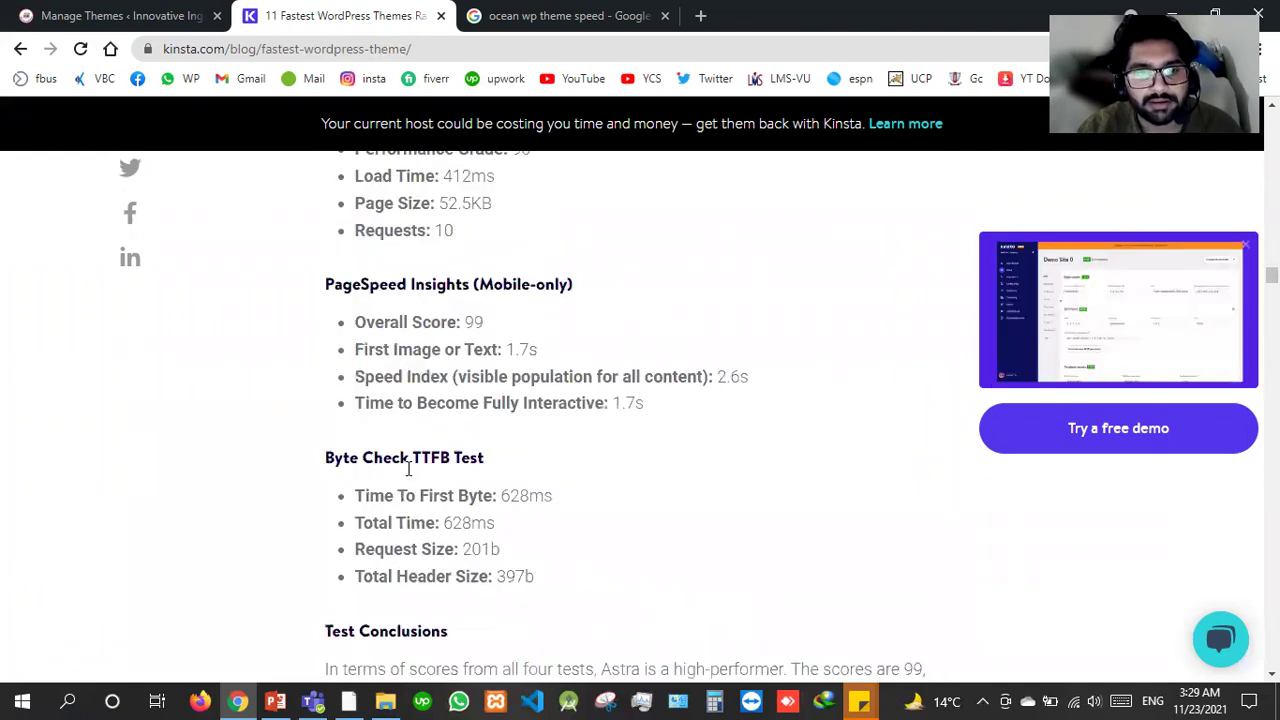
{"action": "scroll", "coordinate": [405, 467], "scroll_direction": "down", "scroll_amount": 6}
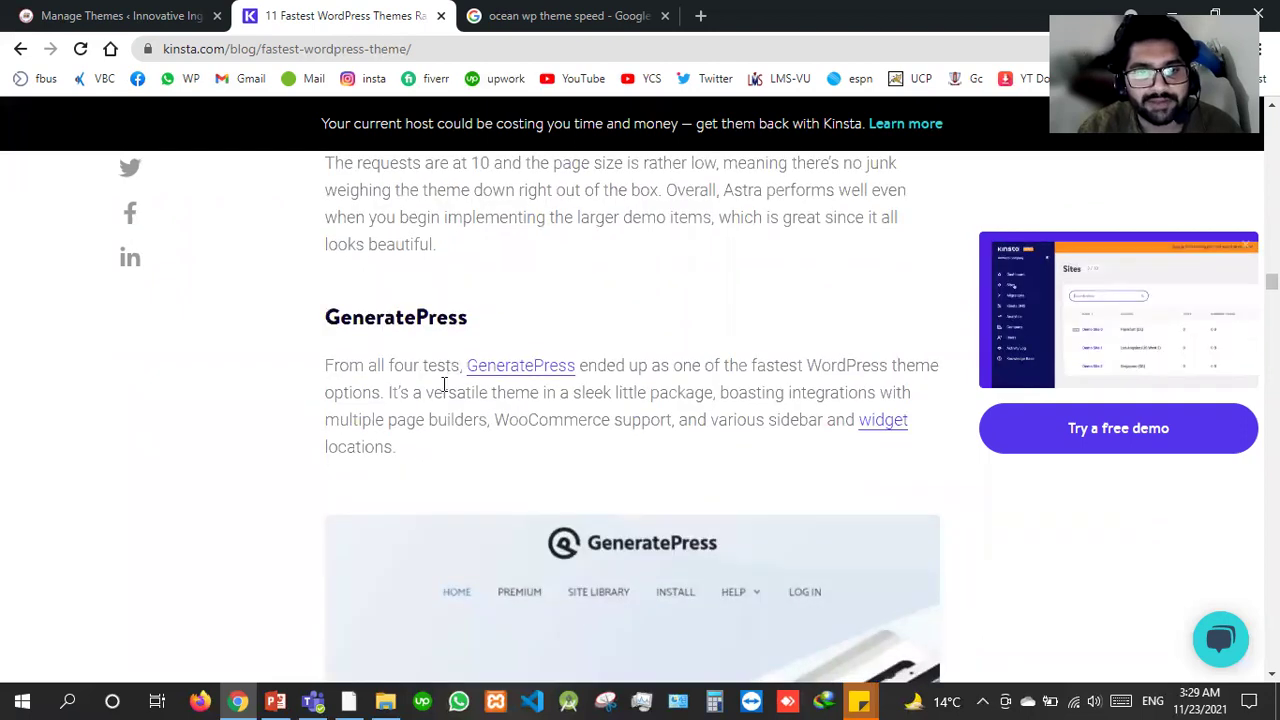
Skim the GeneratePress section, including its pricing, notable features and test conclusions.
{"action": "scroll", "coordinate": [444, 384], "scroll_direction": "down", "scroll_amount": 2}
{"action": "scroll", "coordinate": [444, 384], "scroll_direction": "down", "scroll_amount": 6}
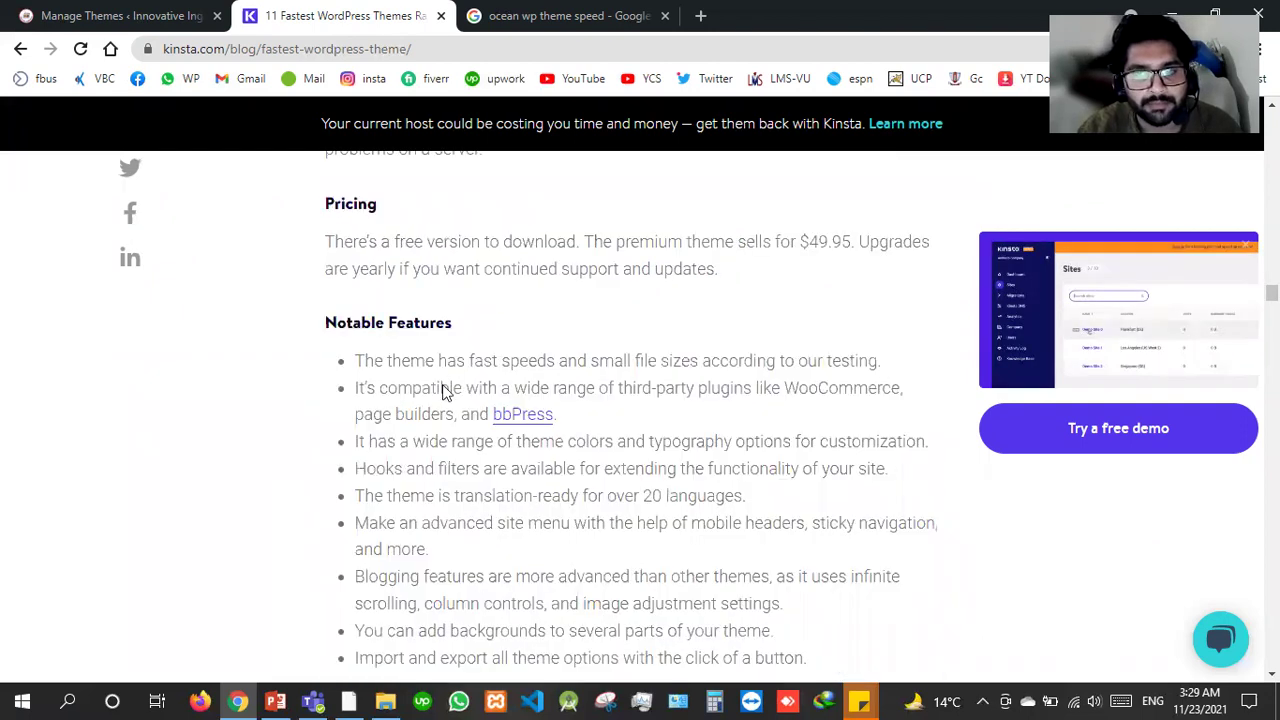
{"action": "scroll", "coordinate": [444, 389], "scroll_direction": "down", "scroll_amount": 6}
{"action": "scroll", "coordinate": [445, 385], "scroll_direction": "down", "scroll_amount": 3}
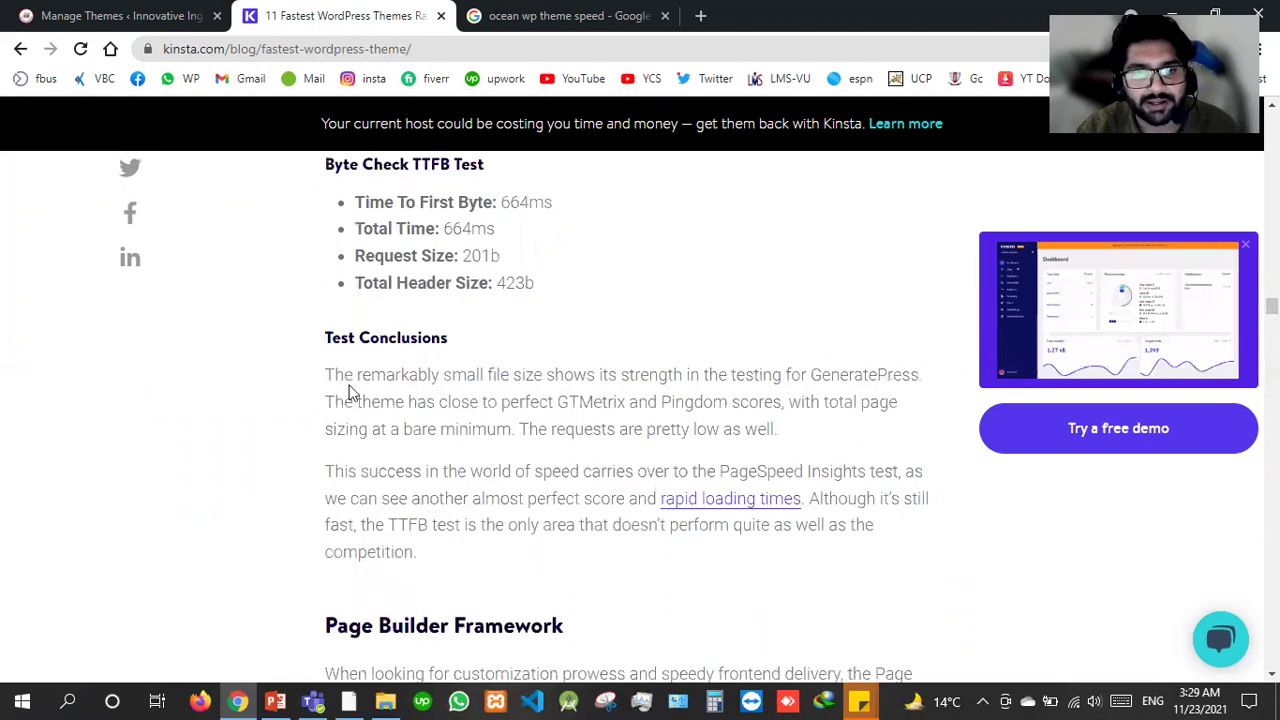
Highlight the Page Builder Framework heading and skim that theme's features and test results.
{"action": "scroll", "coordinate": [331, 374], "scroll_direction": "down", "scroll_amount": 3}
{"action": "left_click_drag", "start_coordinate": [326, 369], "coordinate": [557, 367]}
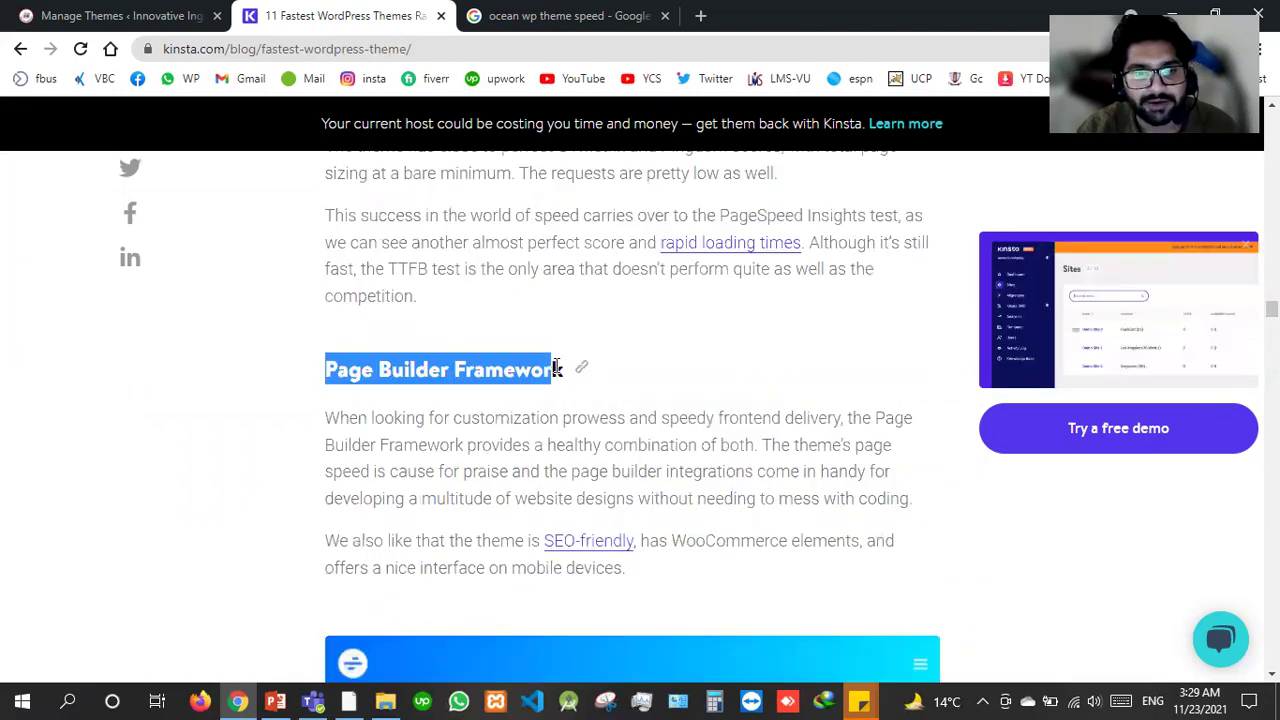
{"action": "scroll", "coordinate": [557, 369], "scroll_direction": "down", "scroll_amount": 7}
{"action": "scroll", "coordinate": [421, 440], "scroll_direction": "down", "scroll_amount": 3}
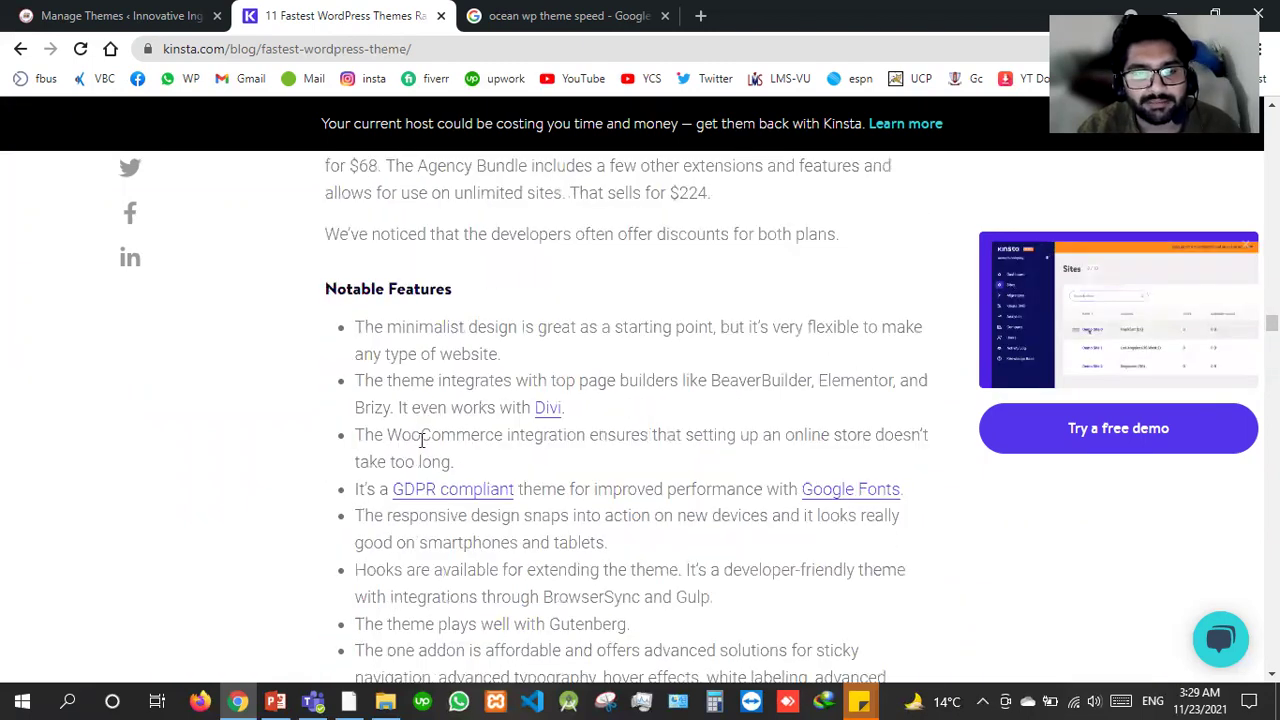
{"action": "scroll", "coordinate": [421, 443], "scroll_direction": "down", "scroll_amount": 5}
{"action": "scroll", "coordinate": [421, 443], "scroll_direction": "down", "scroll_amount": 5}
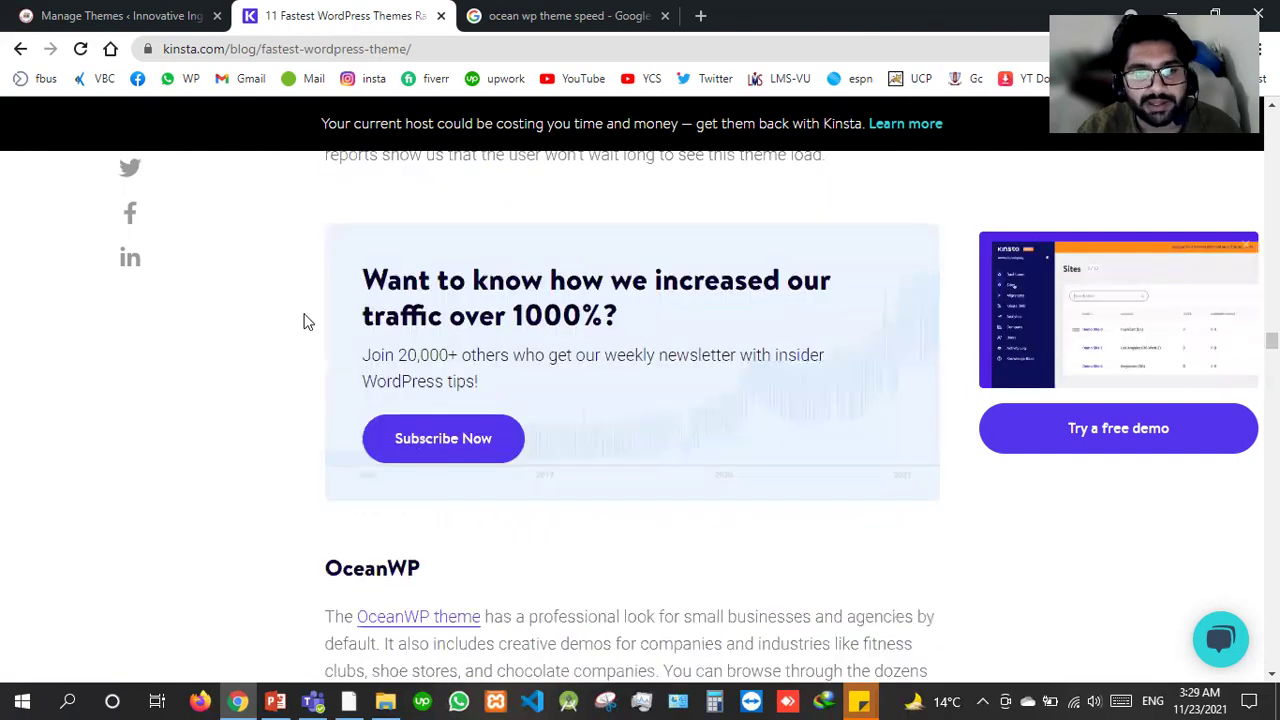
Highlight the OceanWP heading and skim that theme's section down to its GTMetrix speed test results.
{"action": "scroll", "coordinate": [323, 294], "scroll_direction": "down", "scroll_amount": 3}
{"action": "double_click", "coordinate": [437, 287]}
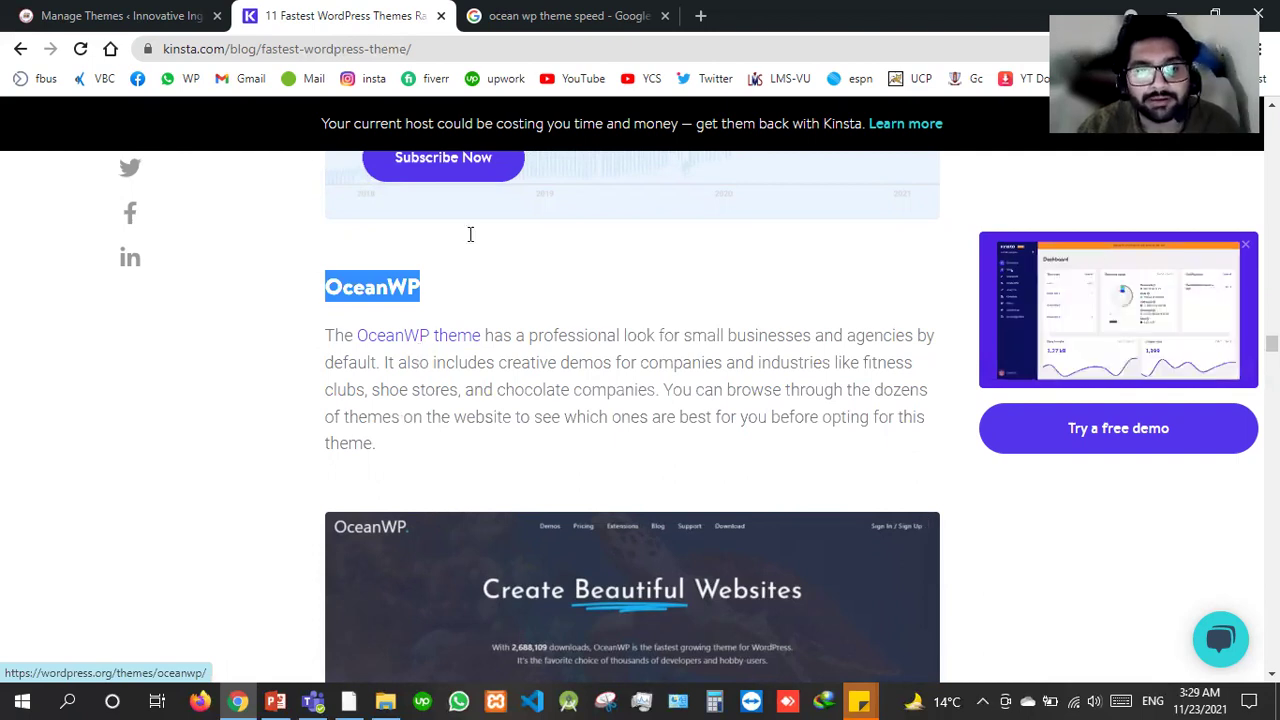
{"action": "scroll", "coordinate": [469, 234], "scroll_direction": "up", "scroll_amount": 2}
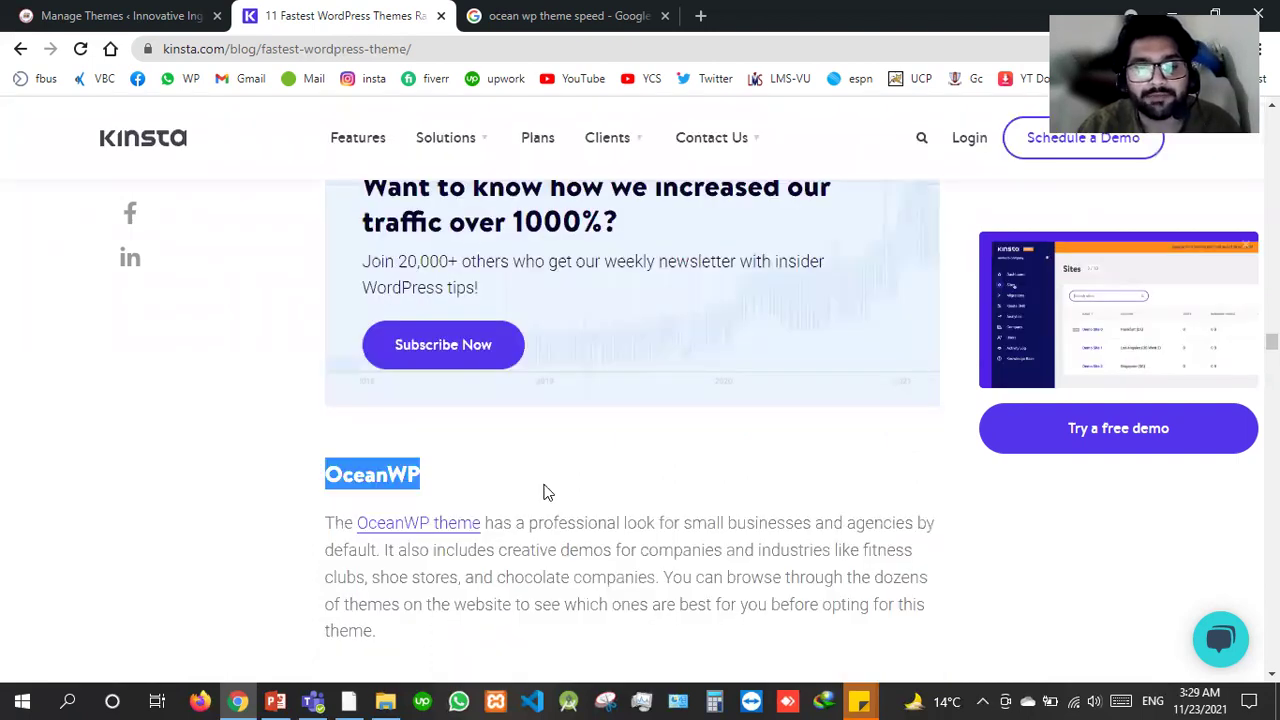
{"action": "left_click", "coordinate": [339, 506]}
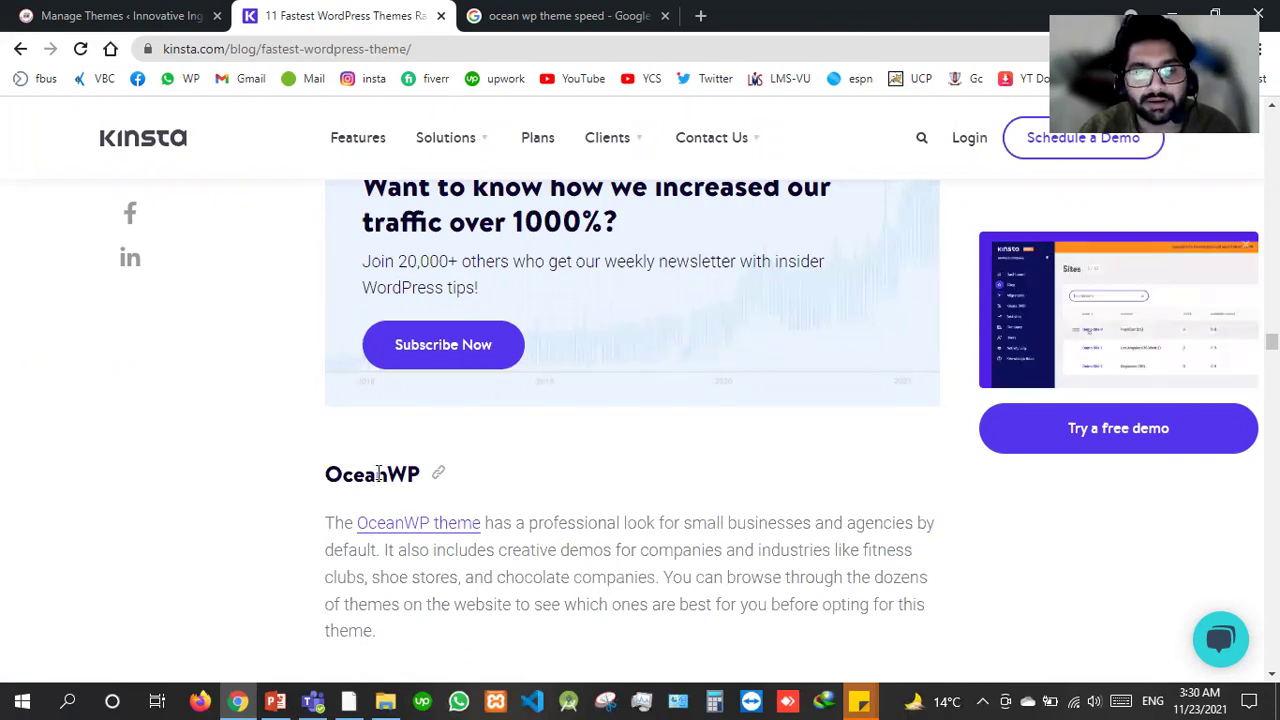
{"action": "scroll", "coordinate": [390, 460], "scroll_direction": "down", "scroll_amount": 3}
{"action": "scroll", "coordinate": [401, 452], "scroll_direction": "down", "scroll_amount": 3}
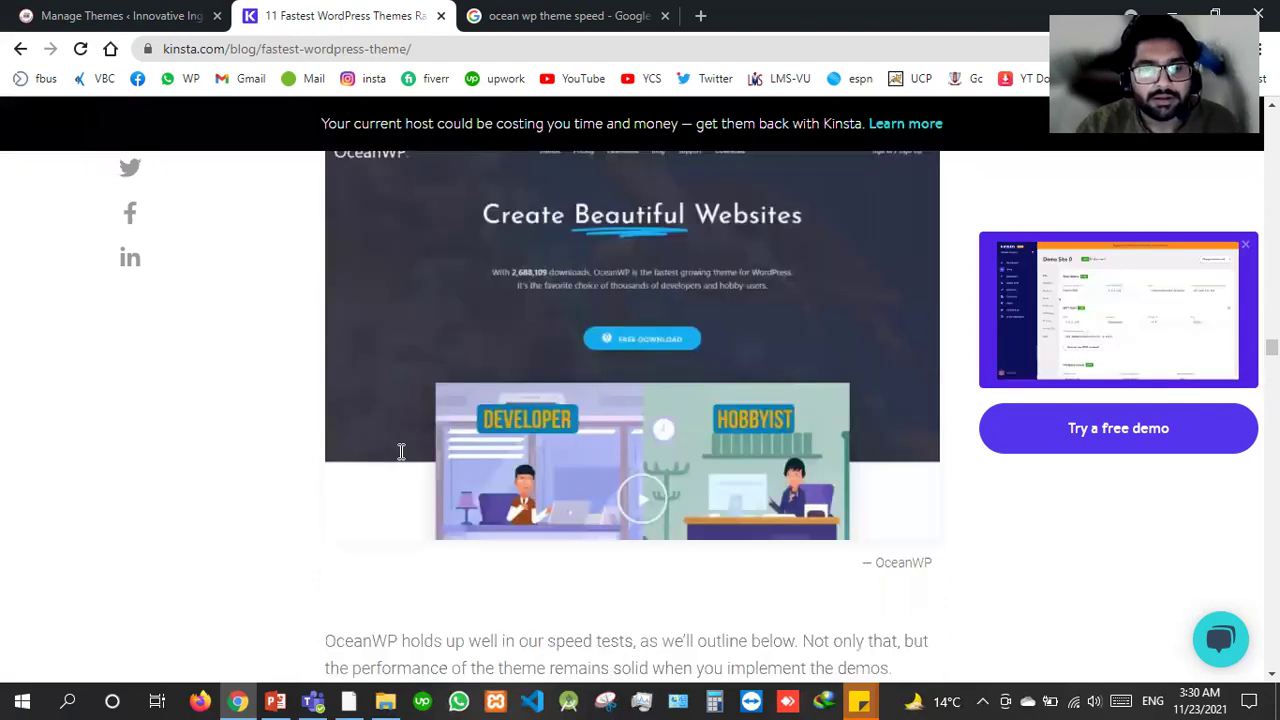
{"action": "scroll", "coordinate": [401, 452], "scroll_direction": "down", "scroll_amount": 10}
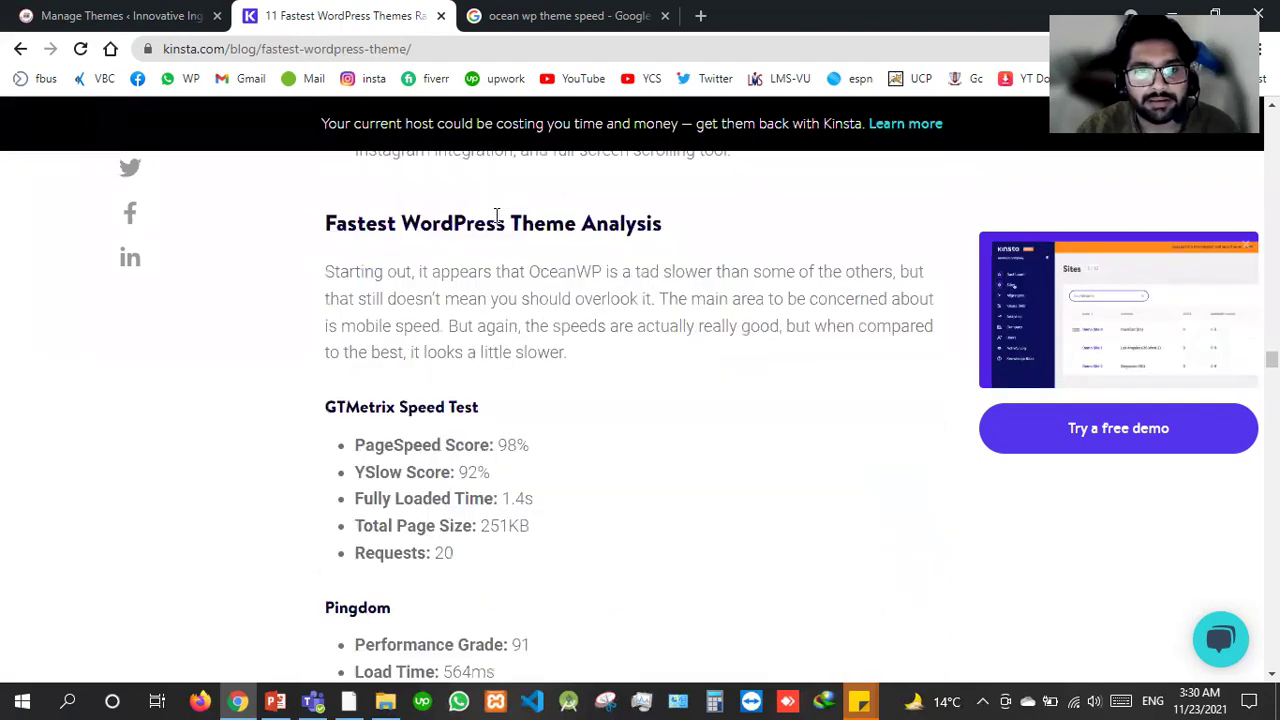
Highlight OceanWP's PageSpeed score, fully loaded time, requests and total page size in the GTMetrix results, glancing over the Pingdom and mobile tests.
{"action": "left_click_drag", "start_coordinate": [497, 447], "coordinate": [529, 454]}
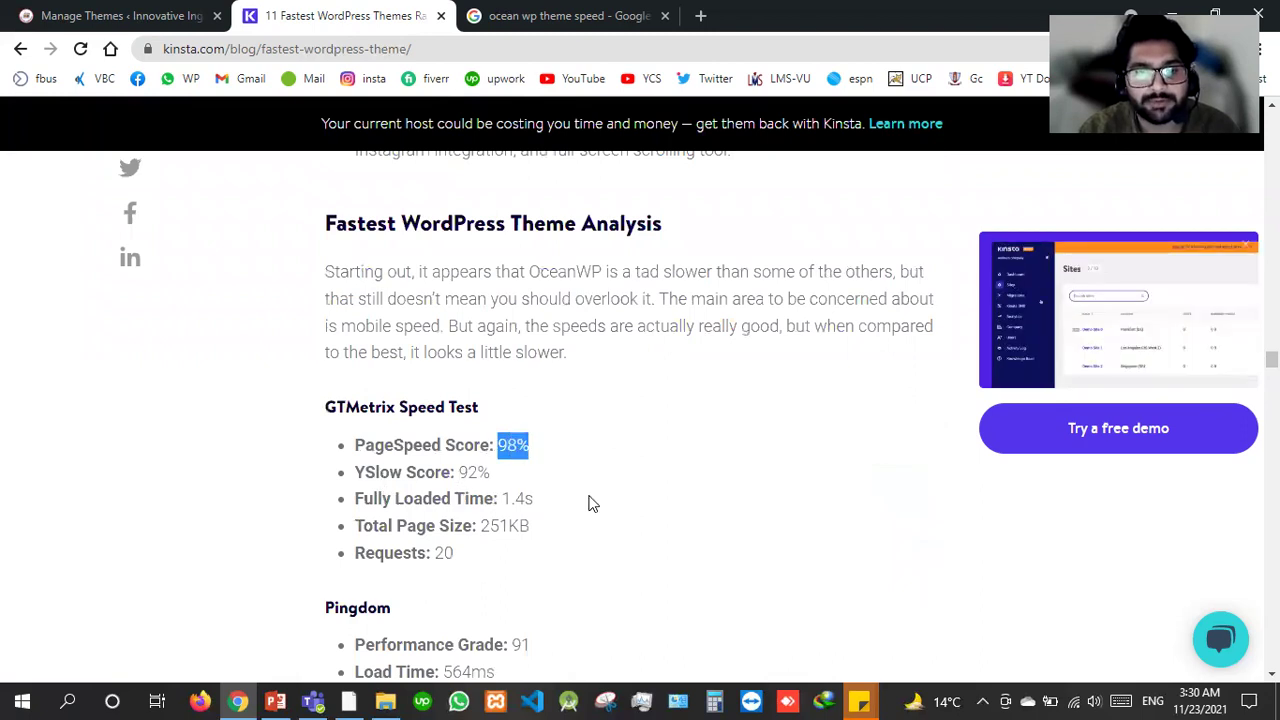
{"action": "left_click_drag", "start_coordinate": [538, 510], "coordinate": [502, 509]}
{"action": "scroll", "coordinate": [408, 380], "scroll_direction": "down", "scroll_amount": 3}
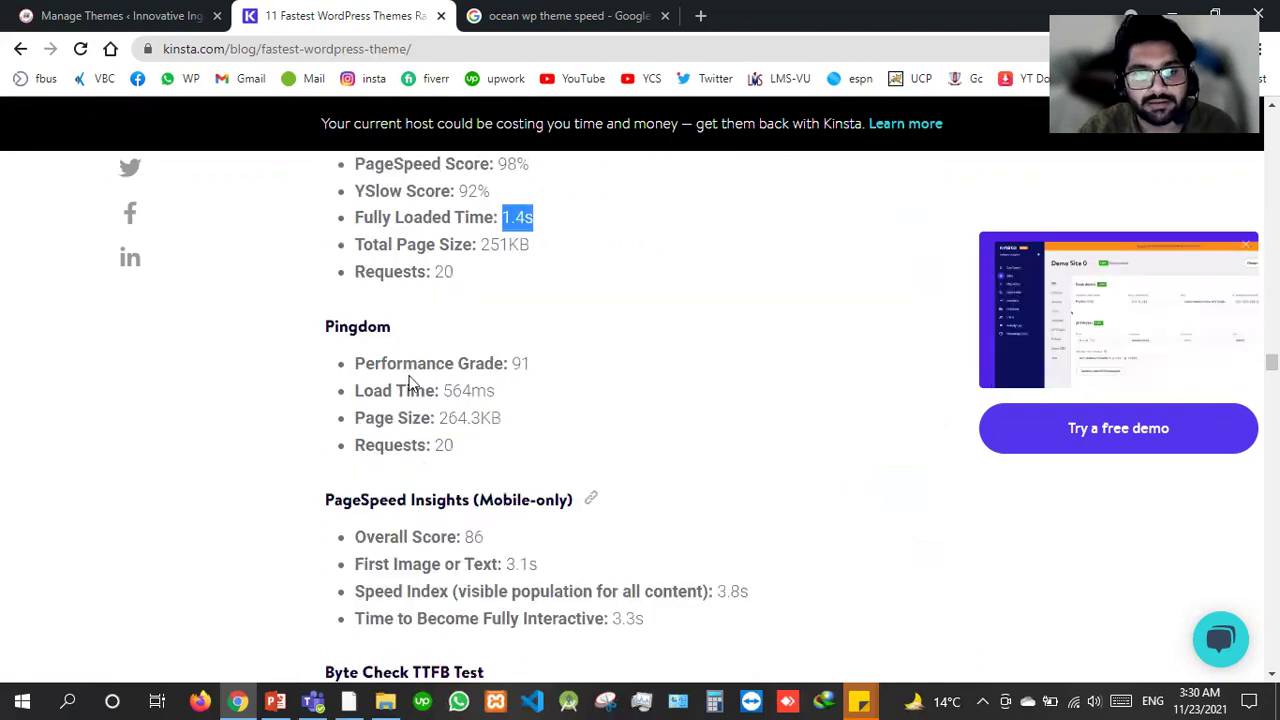
{"action": "scroll", "coordinate": [427, 451], "scroll_direction": "down", "scroll_amount": 2}
{"action": "scroll", "coordinate": [400, 366], "scroll_direction": "up", "scroll_amount": 3}
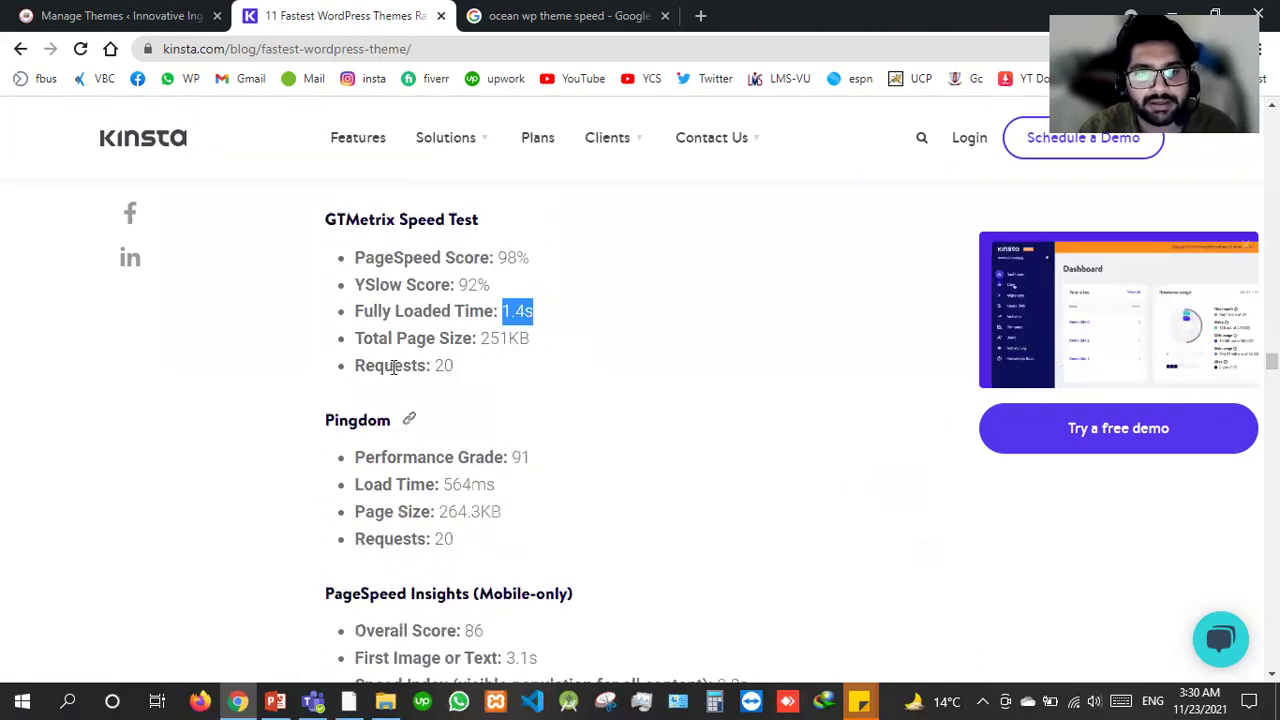
{"action": "left_click_drag", "start_coordinate": [519, 368], "coordinate": [409, 357]}
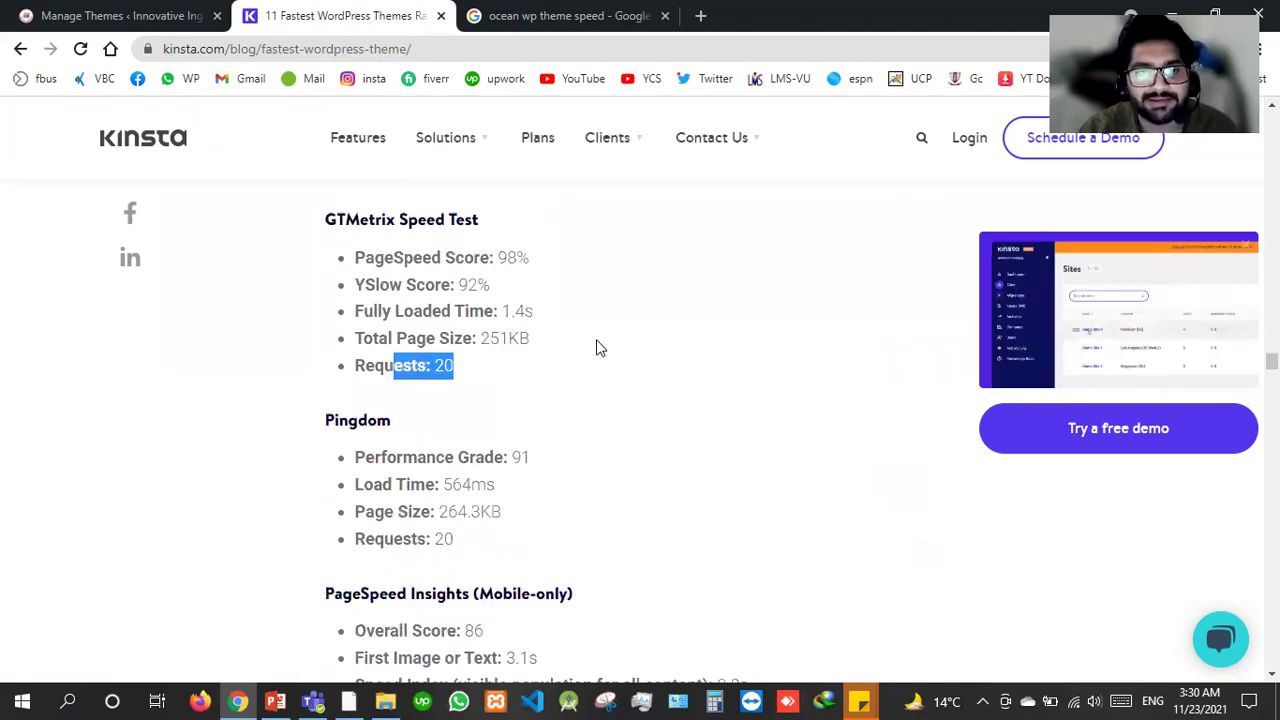
{"action": "left_click_drag", "start_coordinate": [606, 346], "coordinate": [481, 338]}
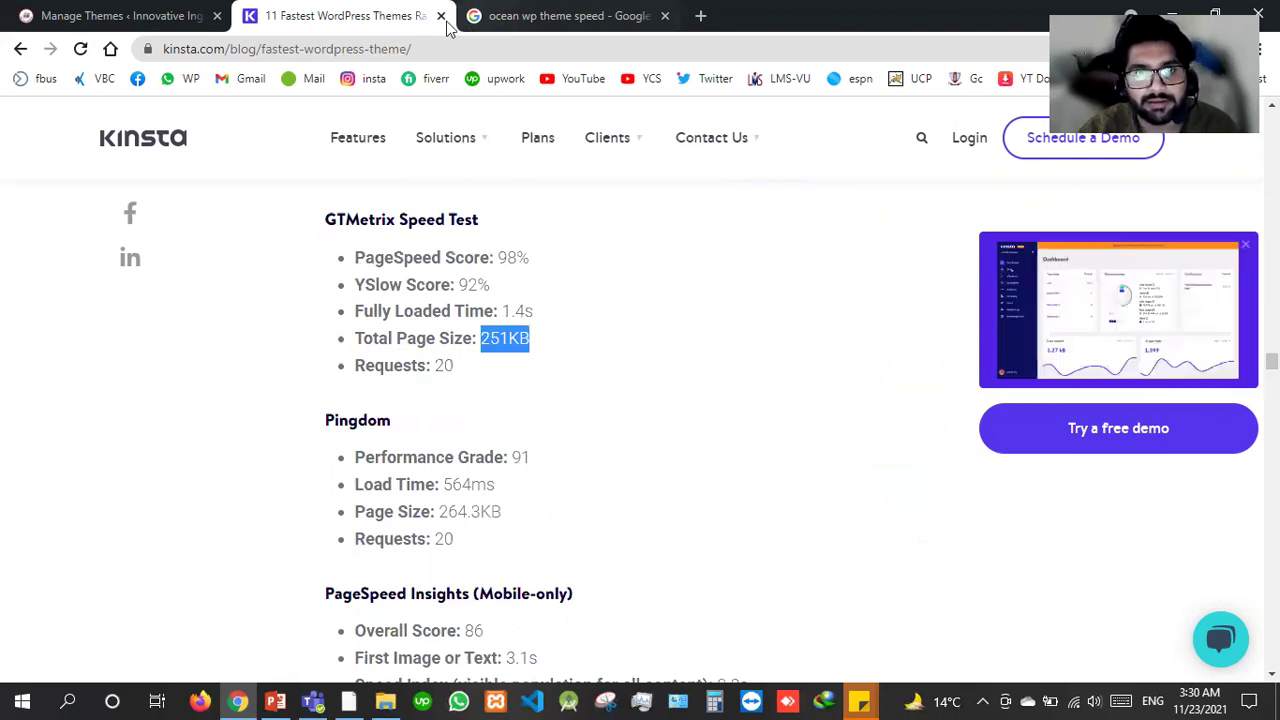
Close the article and search pages, return to the WordPress admin and open the installed plugins list in a new tab.
{"action": "left_click", "coordinate": [24, 12]}
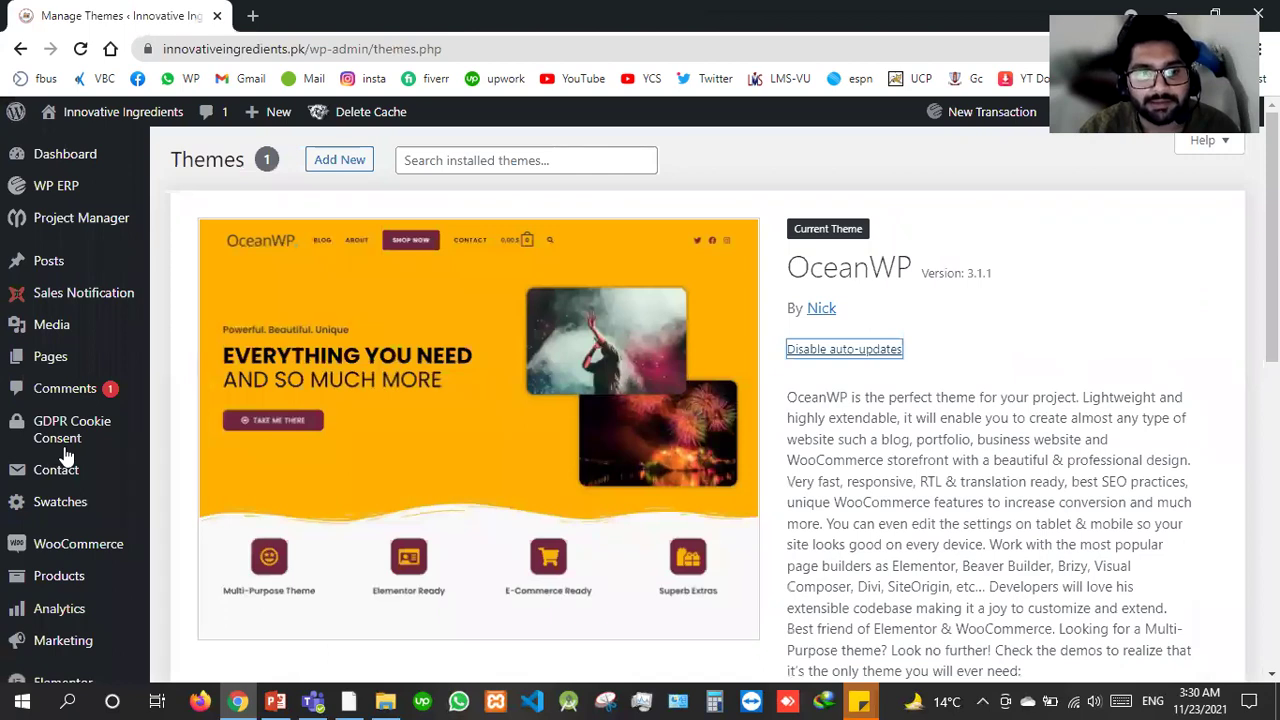
{"action": "scroll", "coordinate": [45, 555], "scroll_direction": "down", "scroll_amount": 2}
{"action": "scroll", "coordinate": [69, 400], "scroll_direction": "down", "scroll_amount": 4}
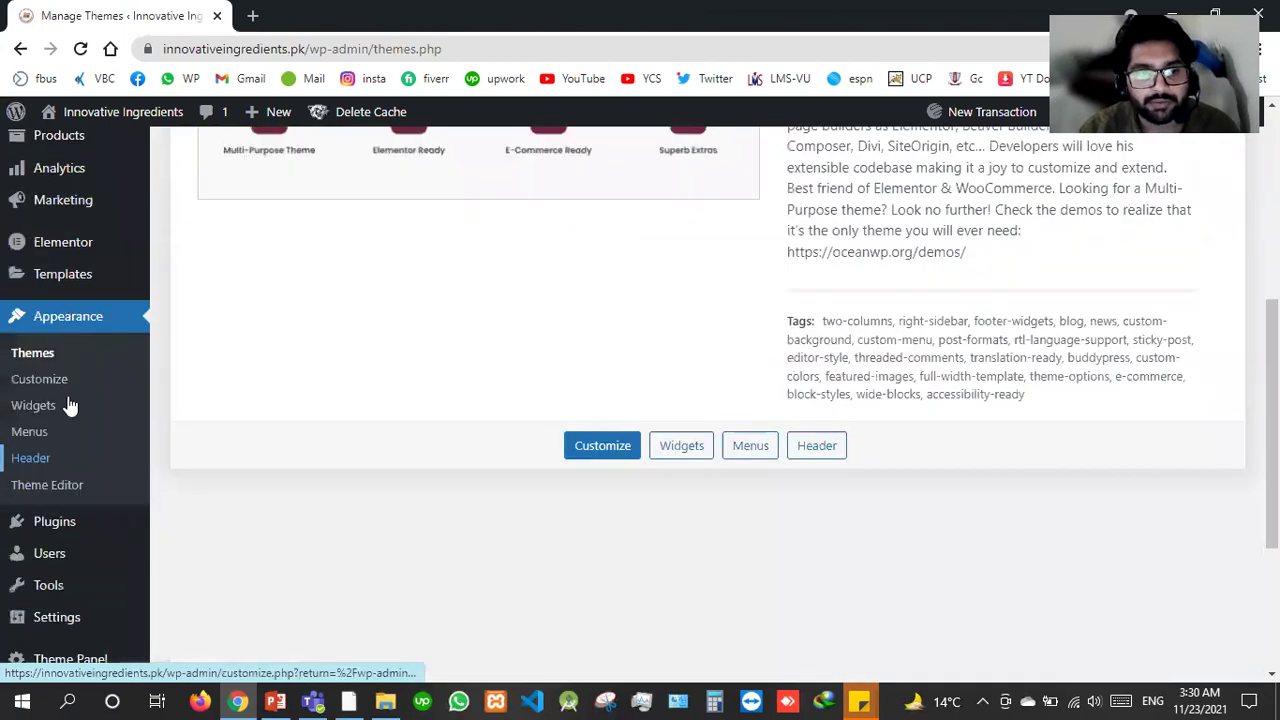
{"action": "mouse_move", "coordinate": [190, 400]}
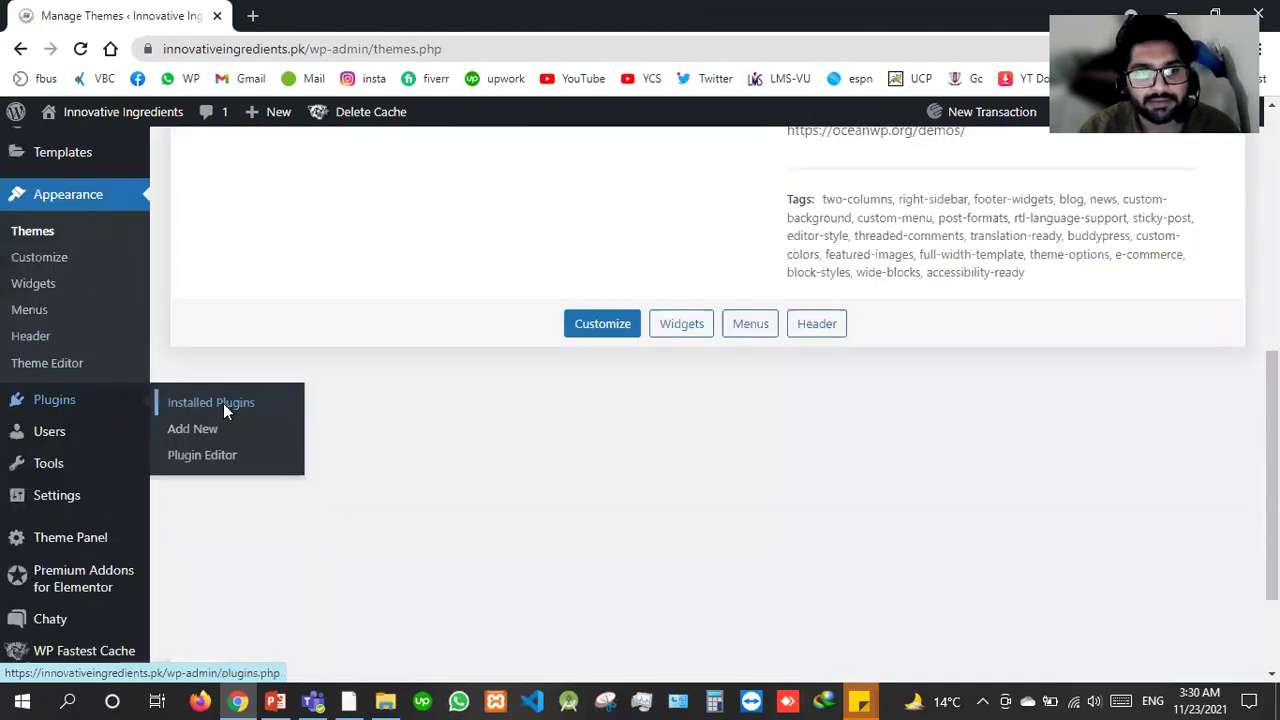
{"action": "middle_click", "coordinate": [82, 204]}
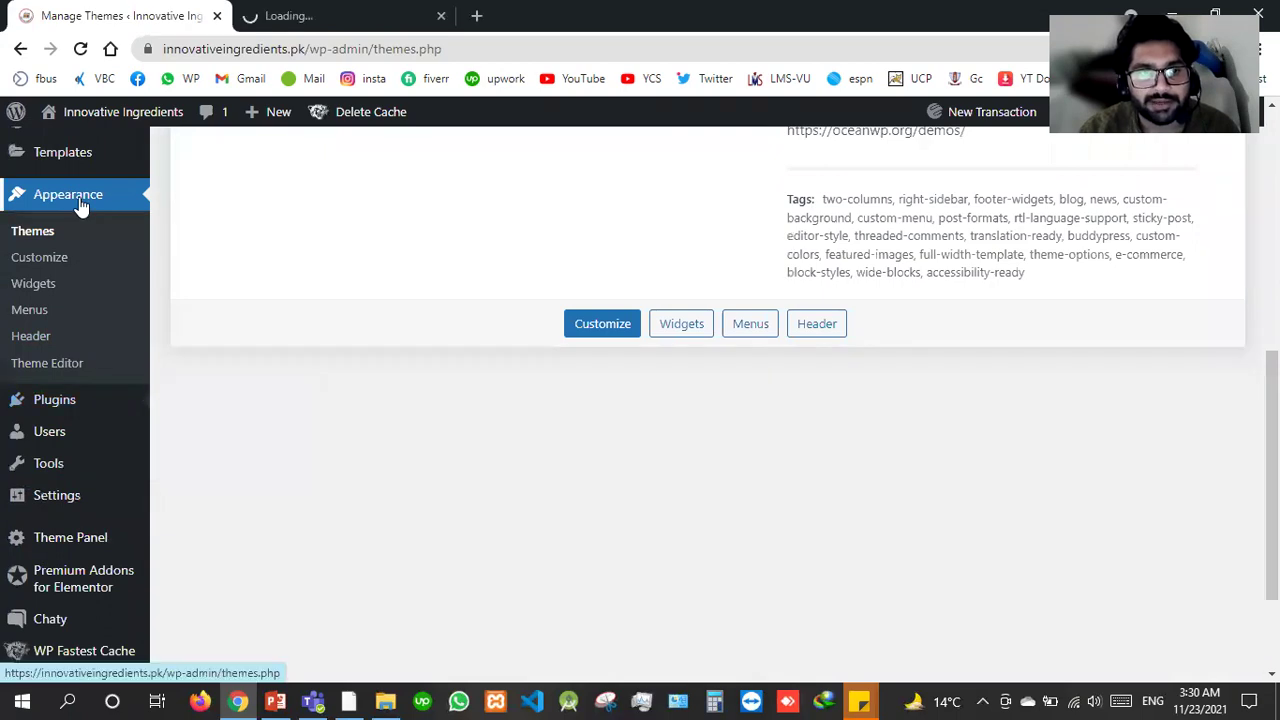
{"action": "left_click", "coordinate": [352, 12]}
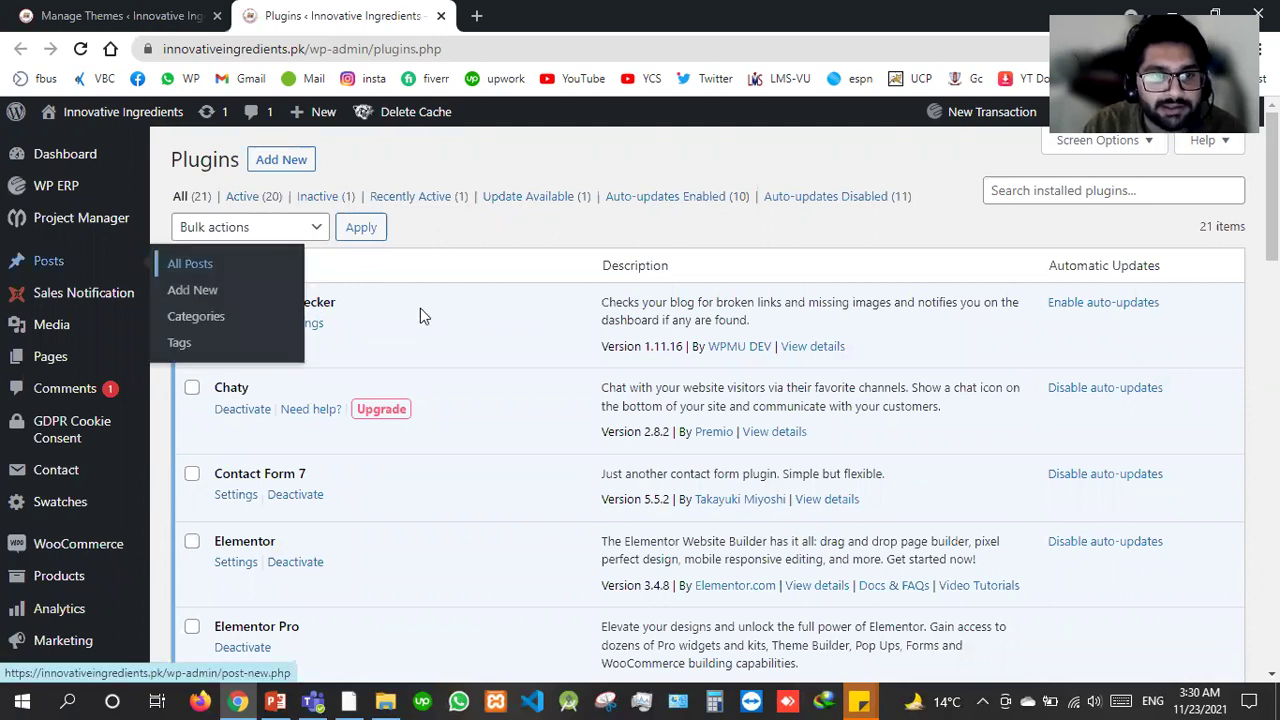
Select the Broken Link Checker, Forminator and GDPR Cookie Consent plugins for a bulk action.
{"action": "scroll", "coordinate": [192, 225], "scroll_direction": "down", "scroll_amount": 1}
{"action": "left_click", "coordinate": [191, 208]}
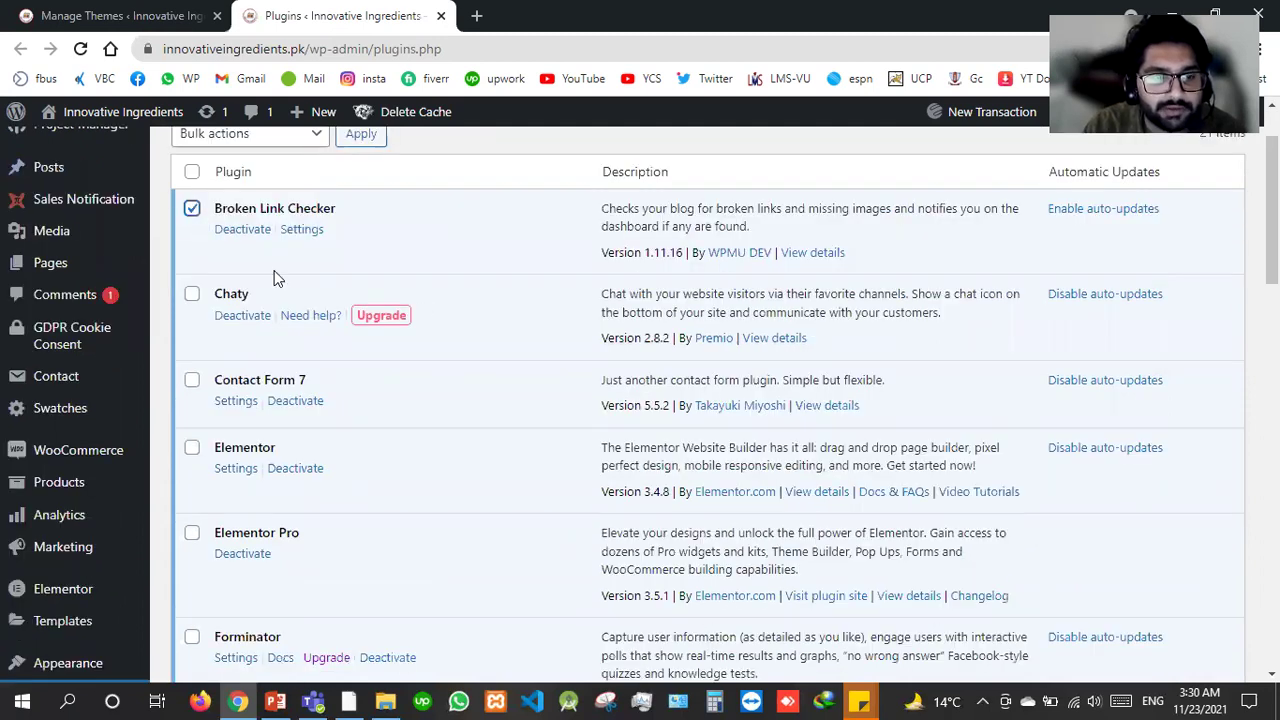
{"action": "scroll", "coordinate": [290, 300], "scroll_direction": "down", "scroll_amount": 2}
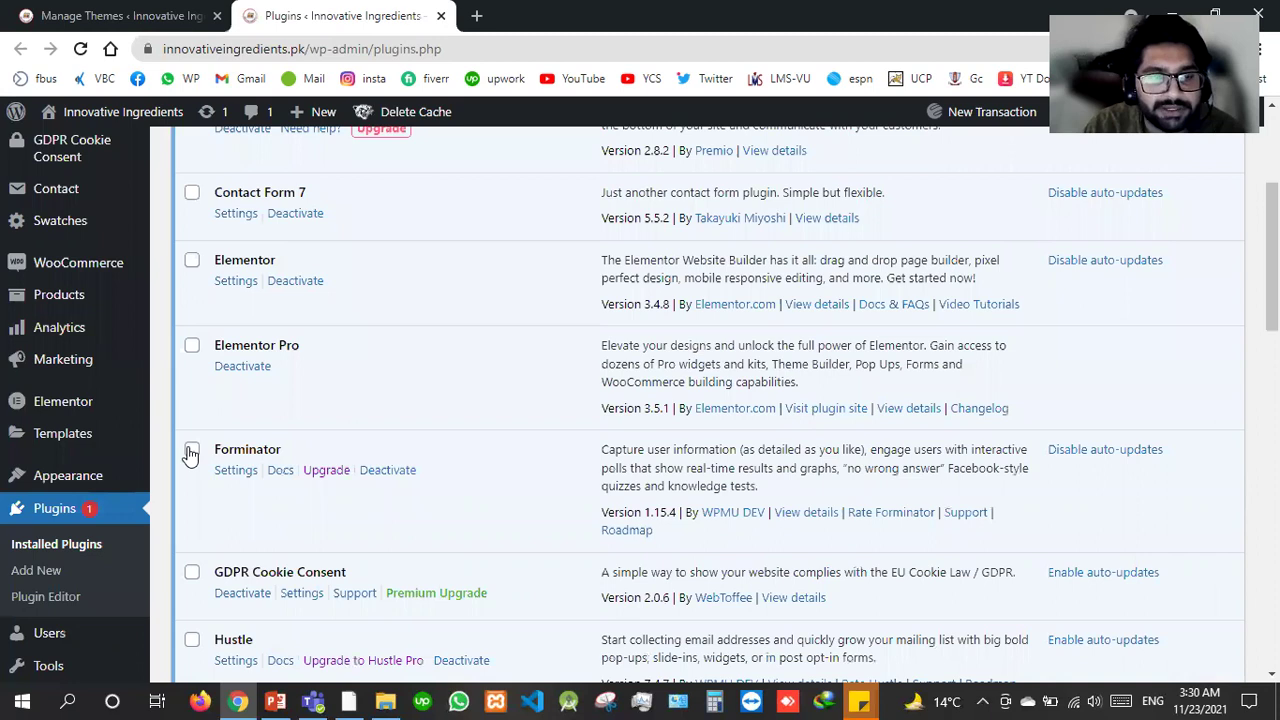
{"action": "left_click", "coordinate": [191, 450]}
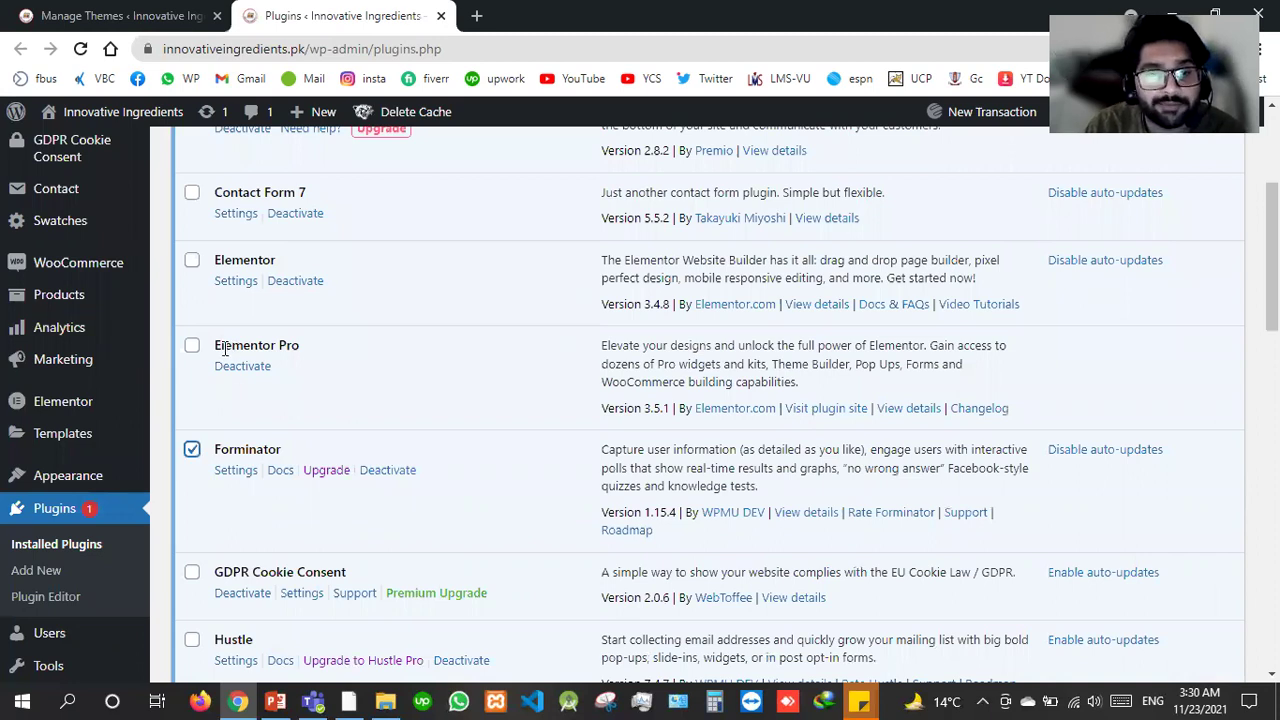
{"action": "triple_click", "coordinate": [343, 342]}
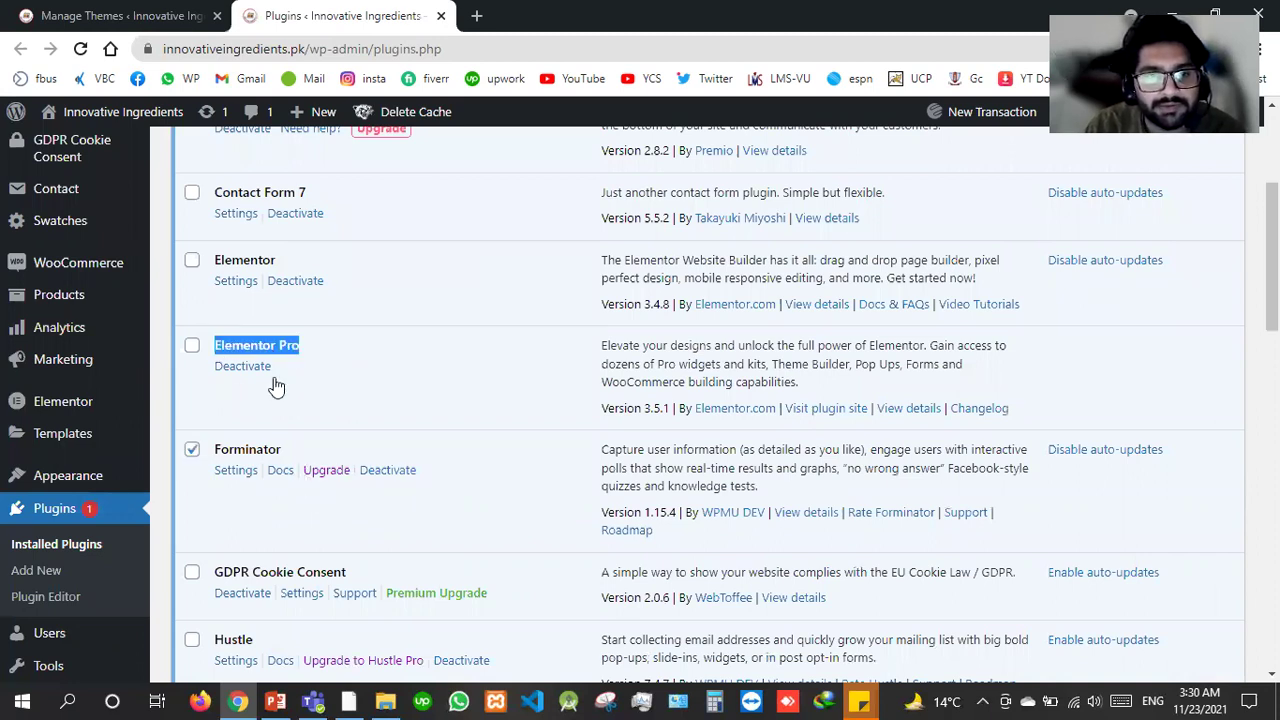
{"action": "scroll", "coordinate": [200, 310], "scroll_direction": "down", "scroll_amount": 3}
{"action": "left_click", "coordinate": [191, 291]}
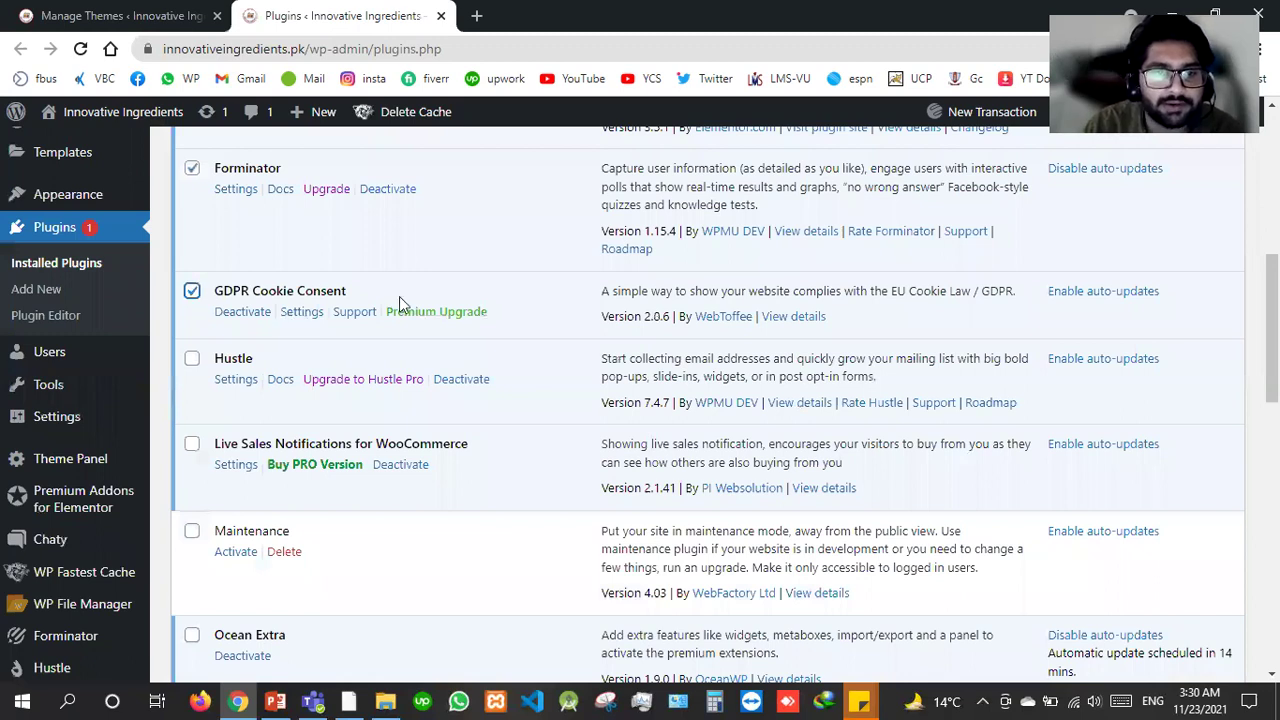
{"action": "triple_click", "coordinate": [219, 296]}
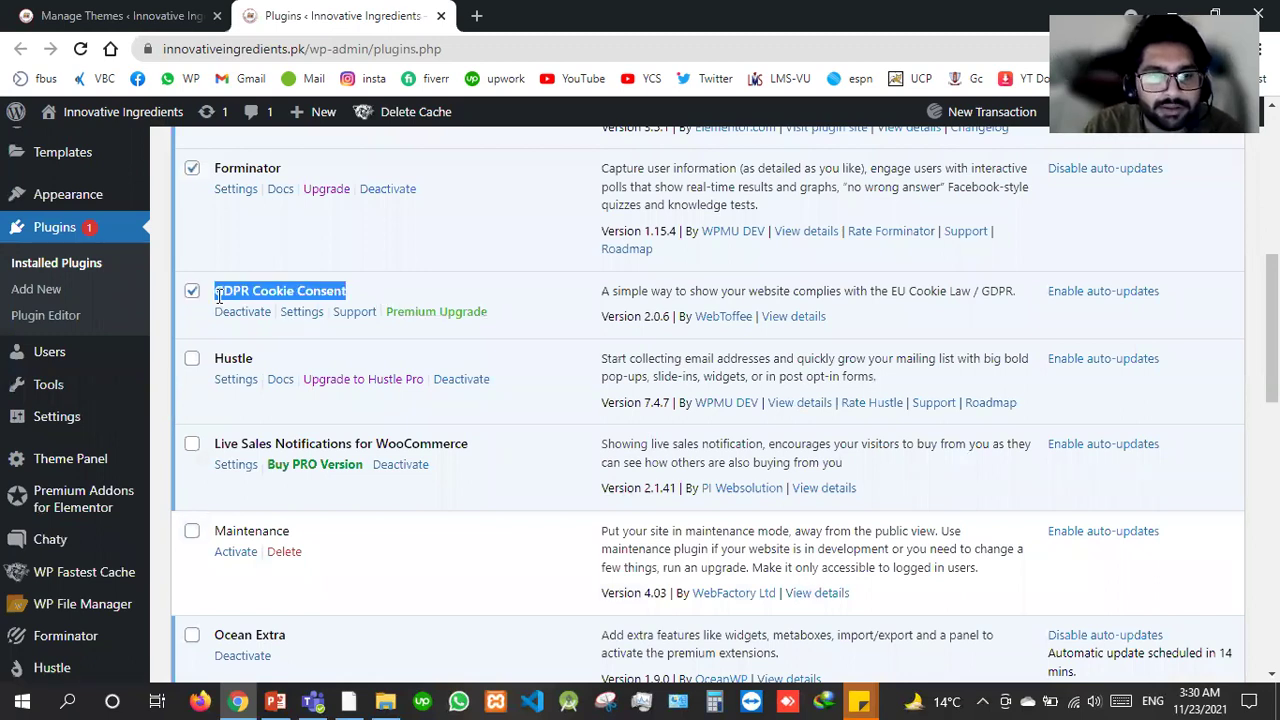
Add Hustle, Live Sales Notifications for WooCommerce and Maintenance to the plugin selection.
{"action": "left_click", "coordinate": [193, 360]}
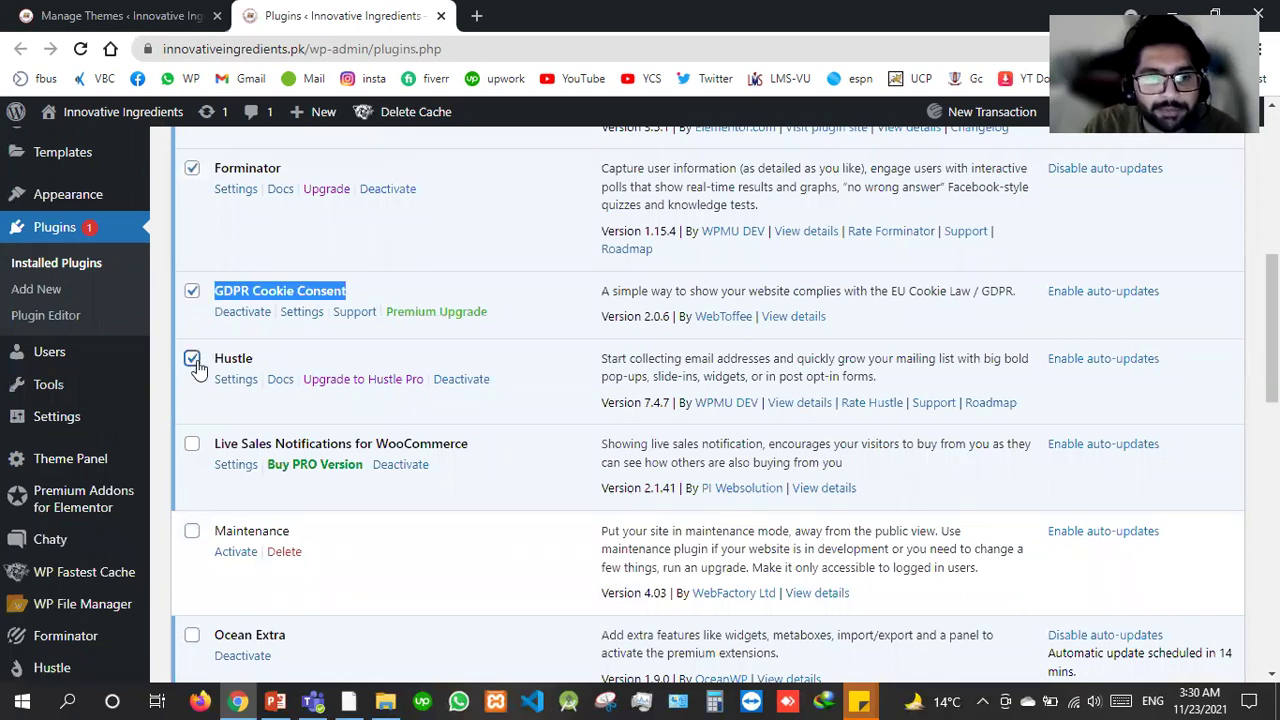
{"action": "left_click", "coordinate": [191, 444]}
{"action": "scroll", "coordinate": [356, 474], "scroll_direction": "down", "scroll_amount": 2}
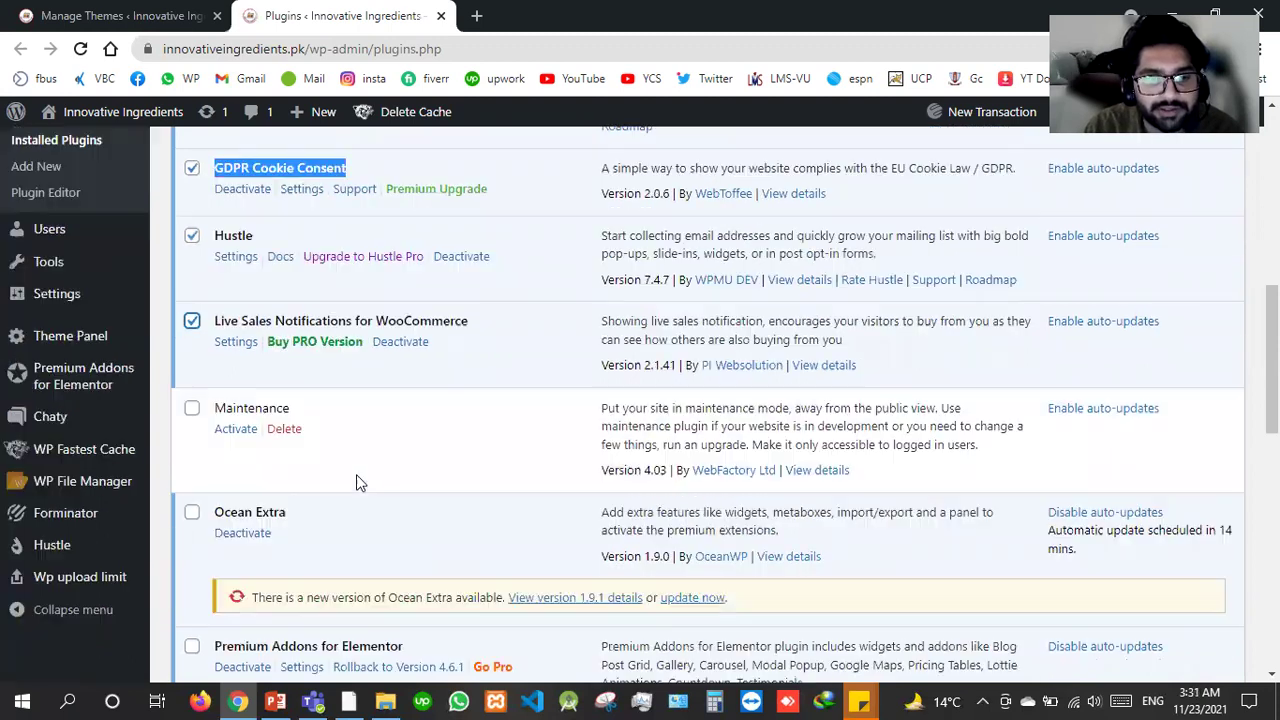
{"action": "left_click", "coordinate": [191, 344]}
{"action": "scroll", "coordinate": [450, 500], "scroll_direction": "down", "scroll_amount": 2}
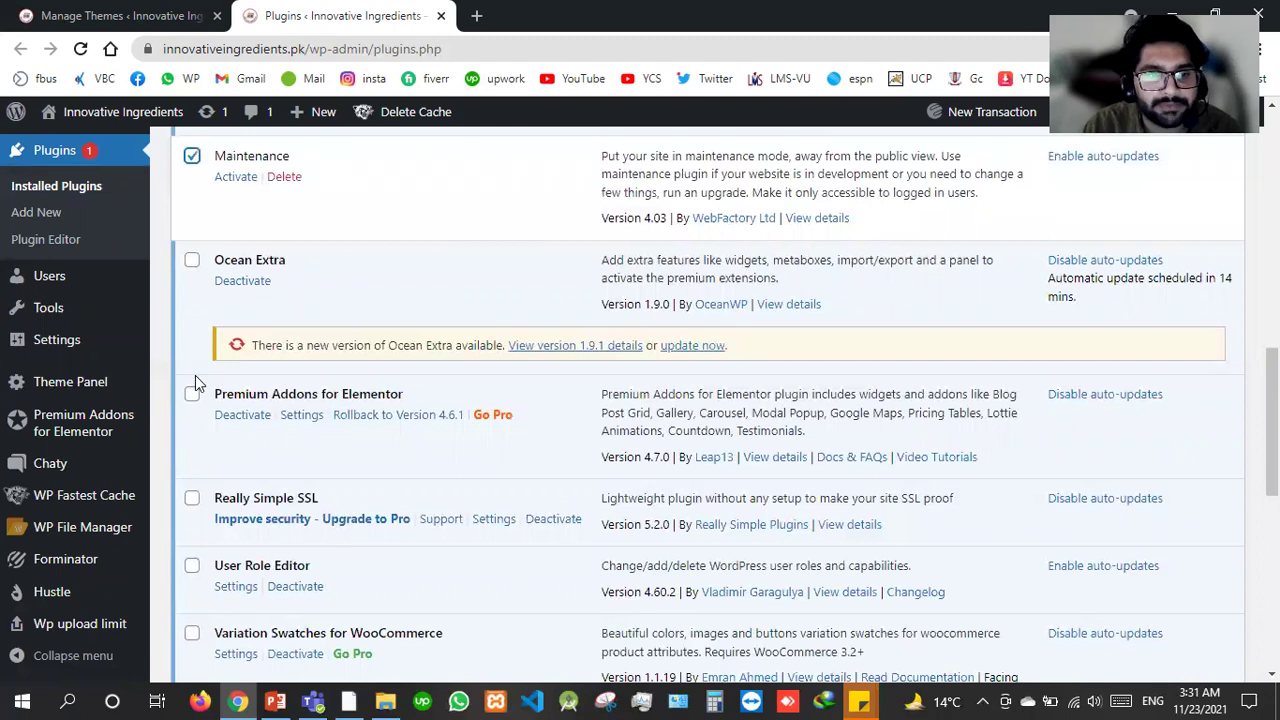
Add User Role Editor, WP ERP, WP Fastest Cache and WP Project Manager to the selection and bulk-deactivate all selected plugins.
{"action": "scroll", "coordinate": [199, 377], "scroll_direction": "down", "scroll_amount": 2}
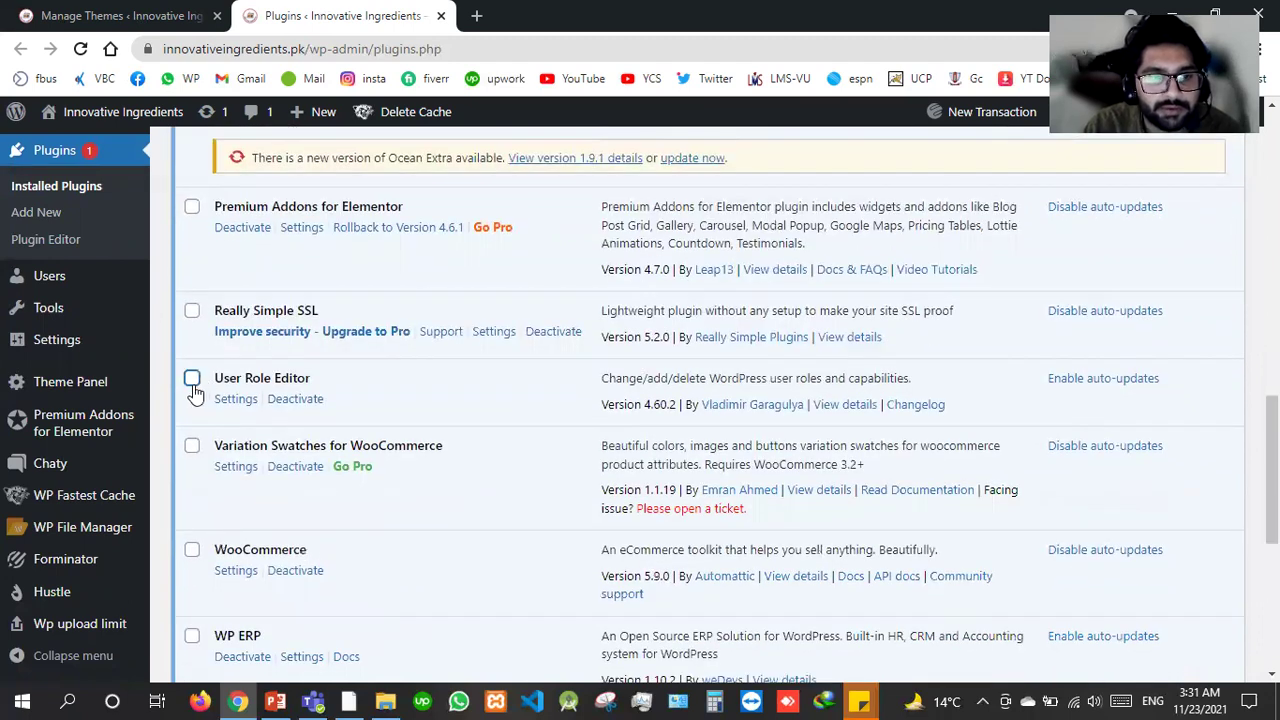
{"action": "scroll", "coordinate": [195, 392], "scroll_direction": "down", "scroll_amount": 2}
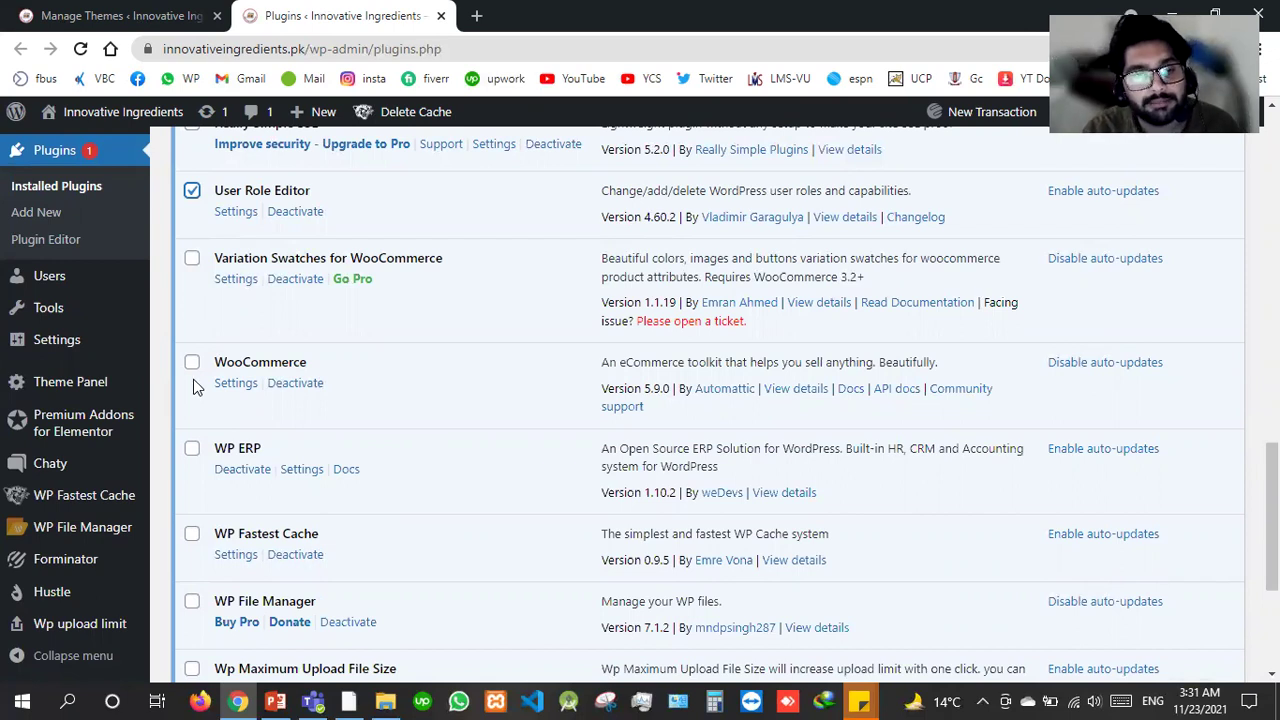
{"action": "left_click", "coordinate": [193, 451]}
{"action": "scroll", "coordinate": [197, 455], "scroll_direction": "down", "scroll_amount": 2}
{"action": "left_click", "coordinate": [192, 349]}
{"action": "scroll", "coordinate": [193, 352], "scroll_direction": "down", "scroll_amount": 1}
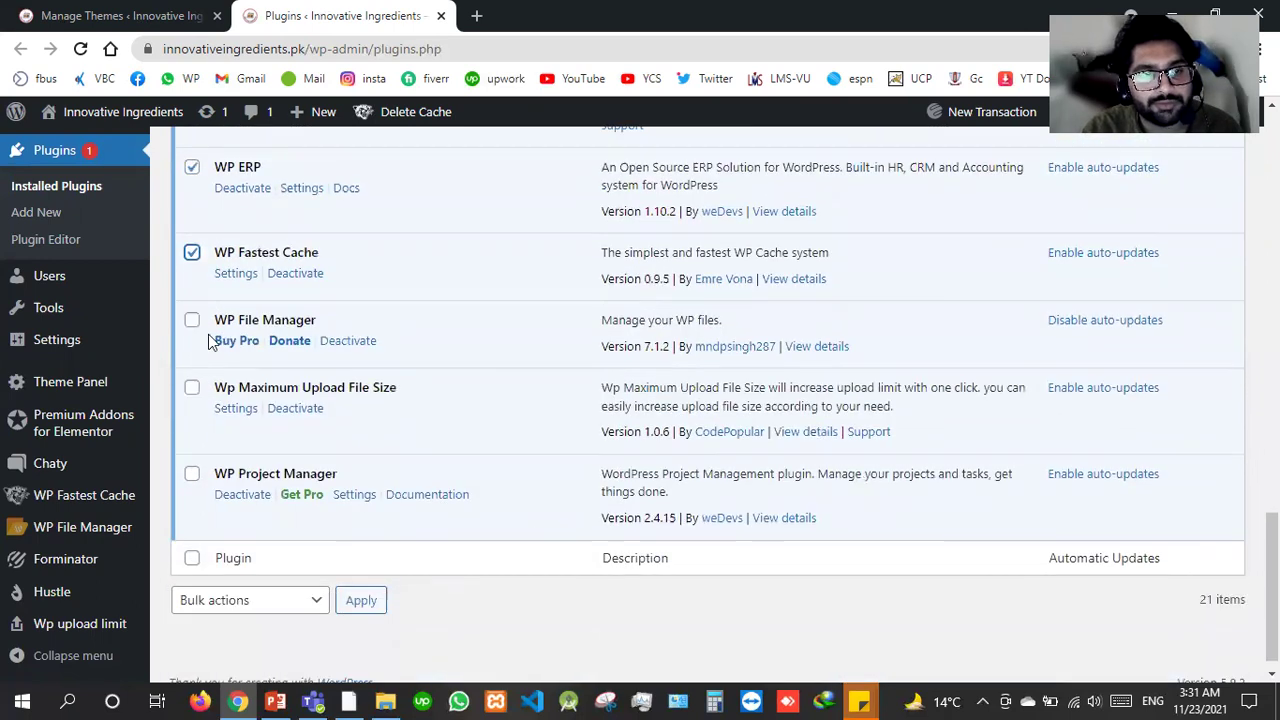
{"action": "left_click", "coordinate": [191, 474]}
{"action": "left_click", "coordinate": [295, 617]}
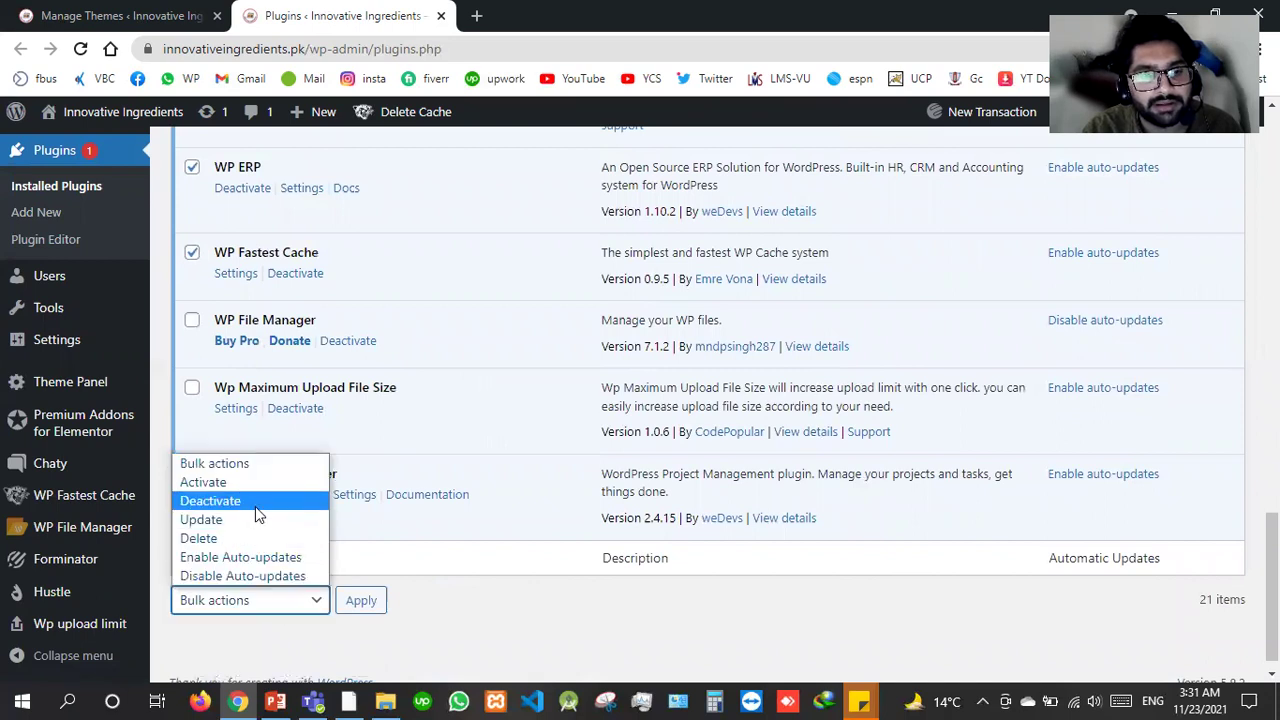
{"action": "left_click", "coordinate": [255, 505]}
{"action": "left_click", "coordinate": [367, 599]}
{"action": "scroll", "coordinate": [366, 590], "scroll_direction": "up", "scroll_amount": 15}
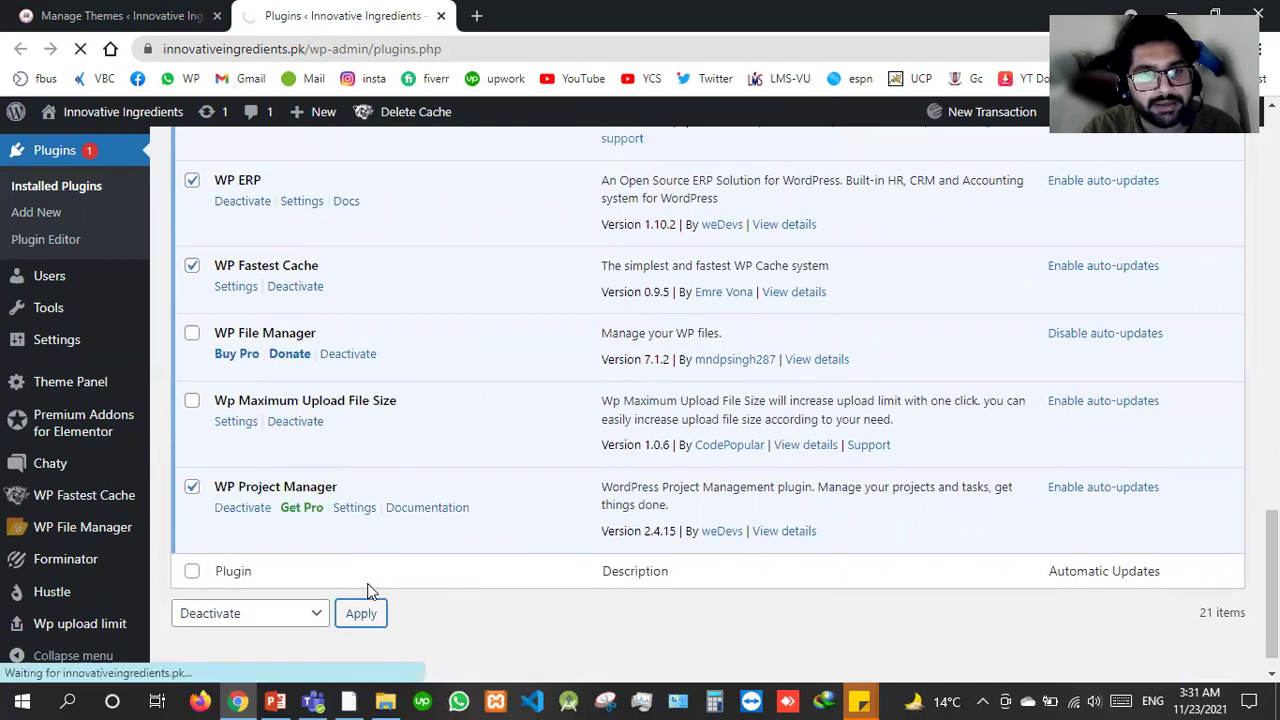
{"action": "scroll", "coordinate": [343, 521], "scroll_direction": "up", "scroll_amount": 5}
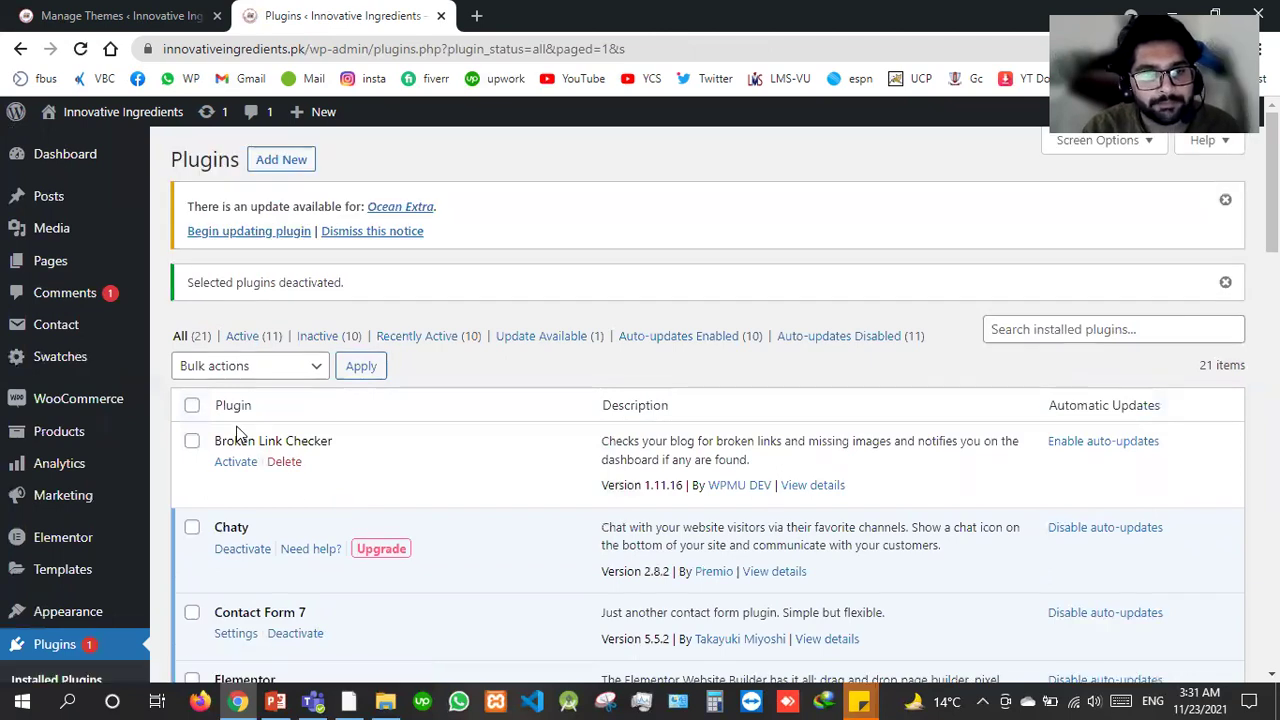
Filter the plugin list to inactive ones, select them all and bulk-delete them together with their data.
{"action": "left_click", "coordinate": [332, 340]}
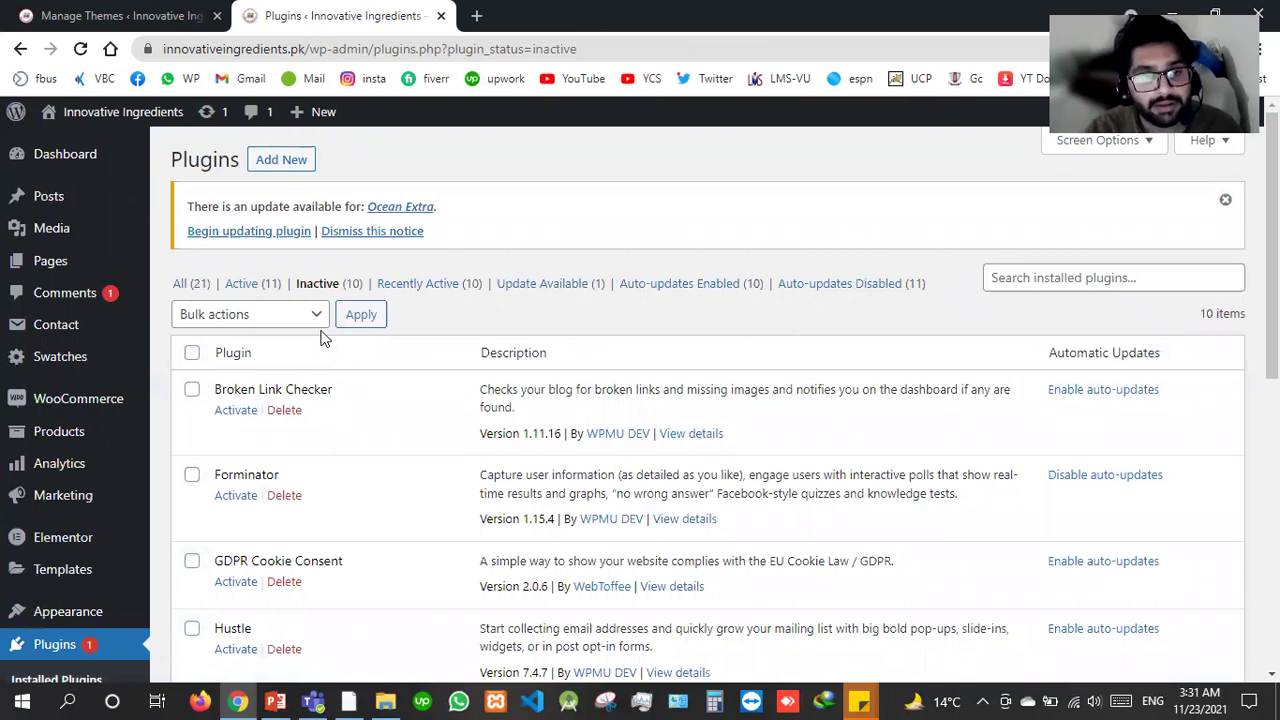
{"action": "left_click", "coordinate": [191, 352]}
{"action": "left_click", "coordinate": [245, 314]}
{"action": "left_click", "coordinate": [220, 394]}
{"action": "left_click", "coordinate": [350, 316]}
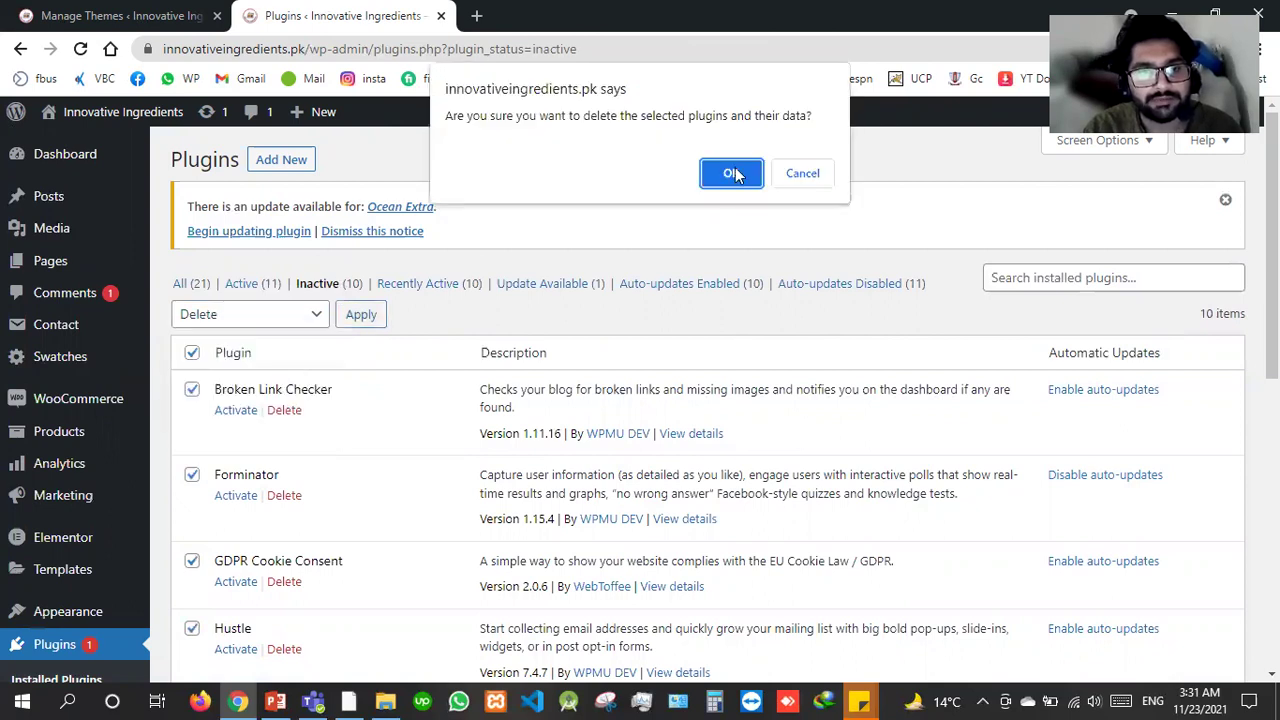
{"action": "key", "text": "Return"}
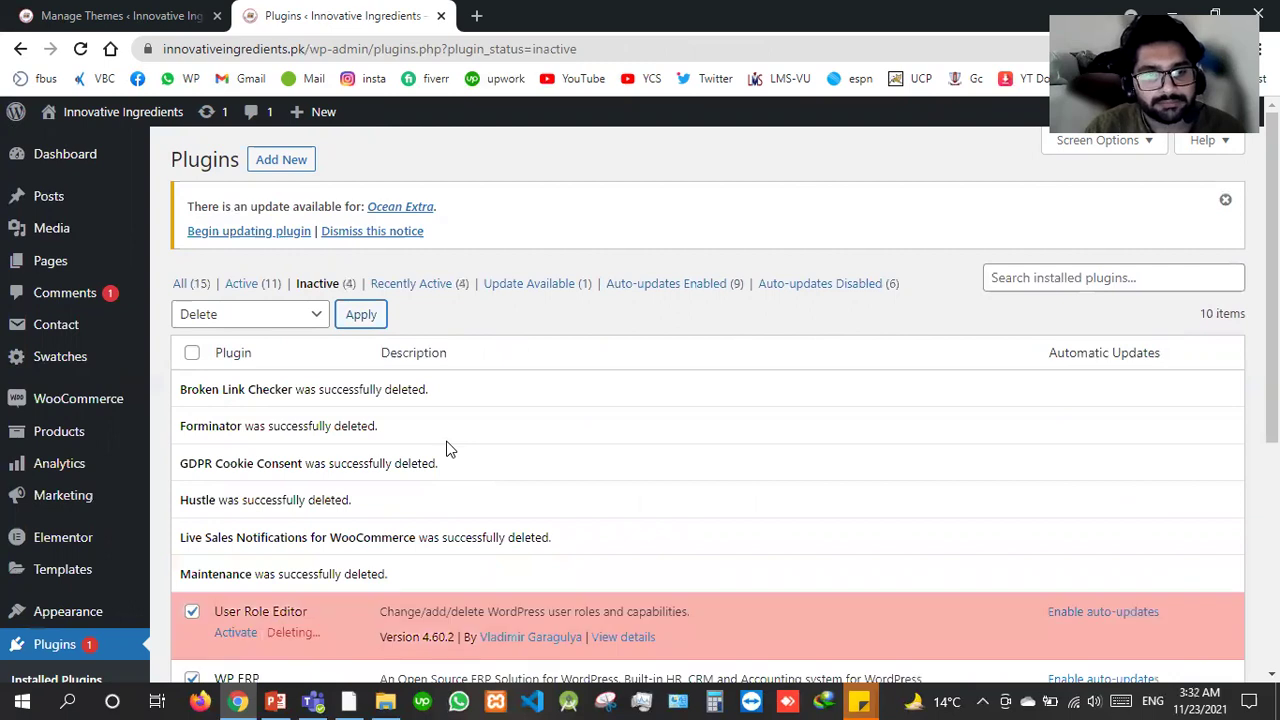
{"action": "scroll", "coordinate": [446, 446], "scroll_direction": "down", "scroll_amount": 1}
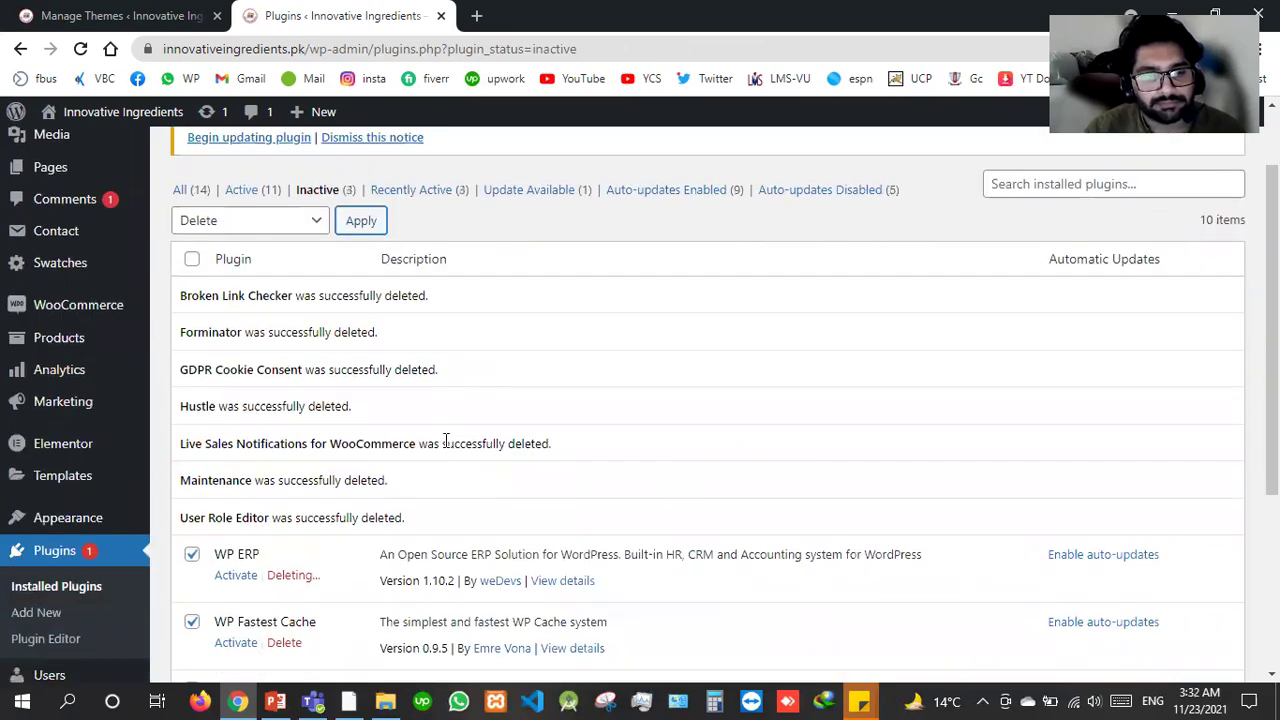
{"action": "scroll", "coordinate": [446, 441], "scroll_direction": "down", "scroll_amount": 1}
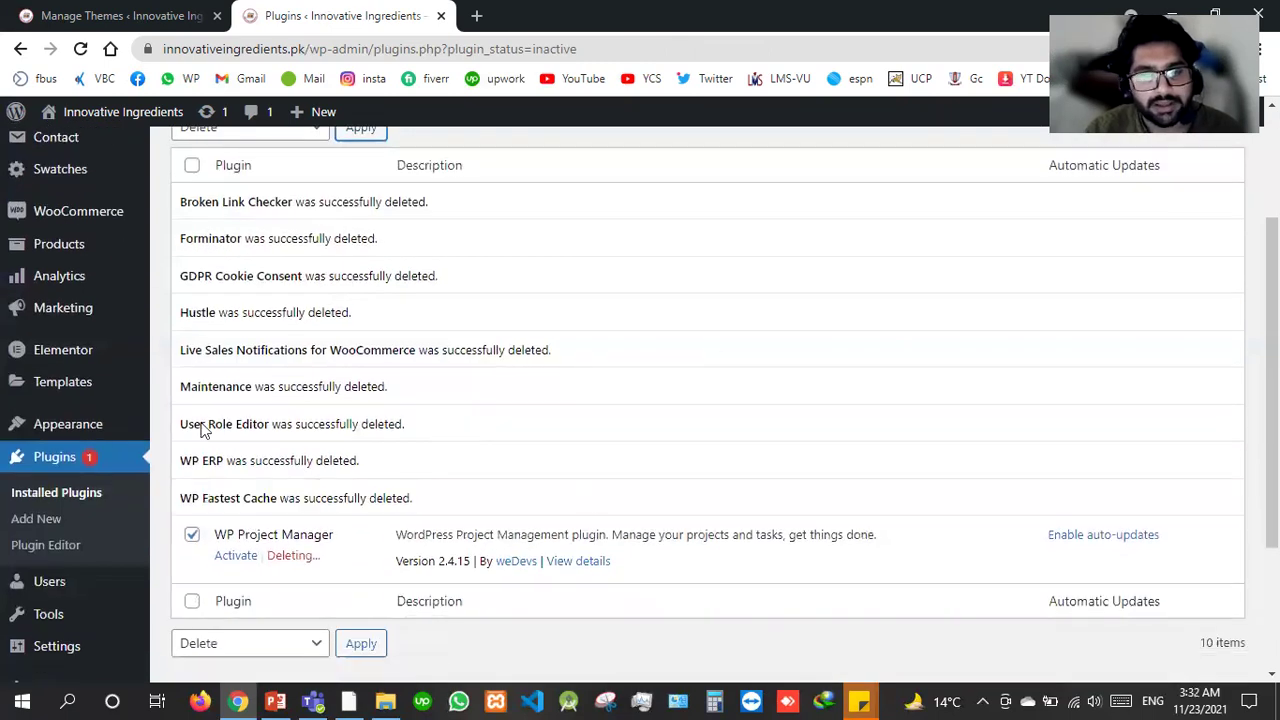
Dismiss the Ocean Extra update notice on the Plugins page.
{"action": "scroll", "coordinate": [265, 385], "scroll_direction": "up", "scroll_amount": 2}
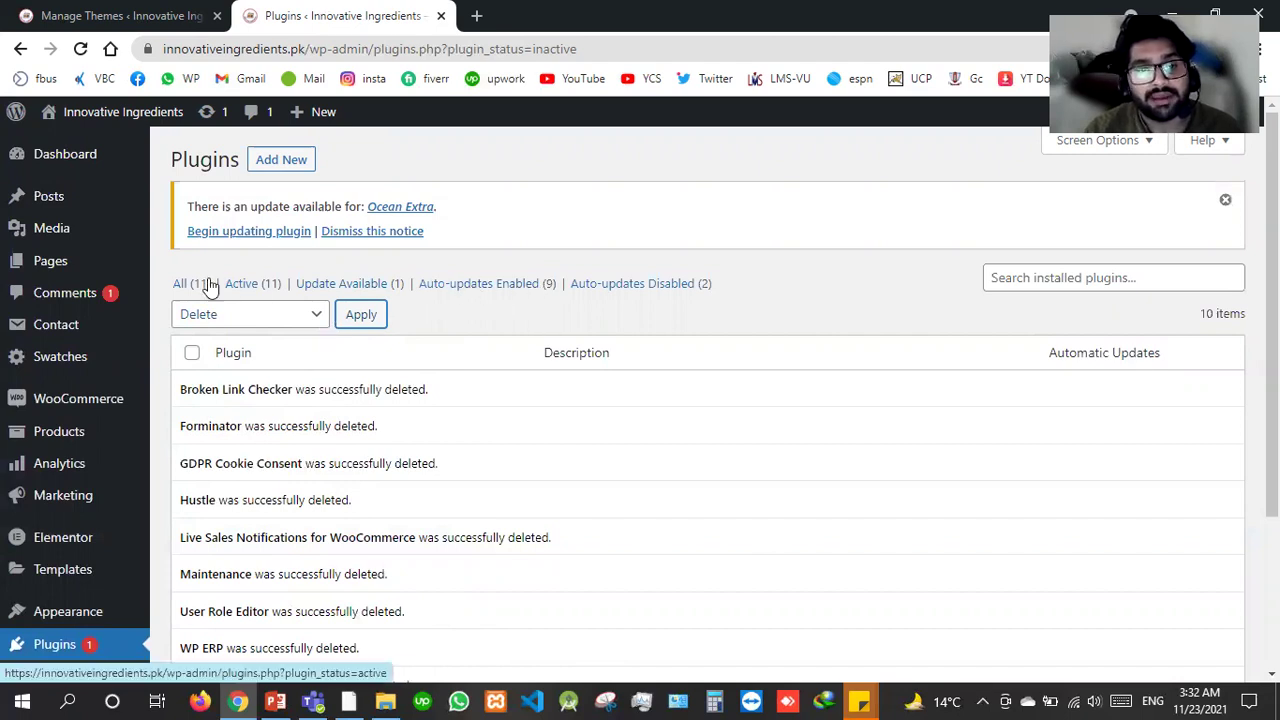
{"action": "left_click", "coordinate": [394, 232]}
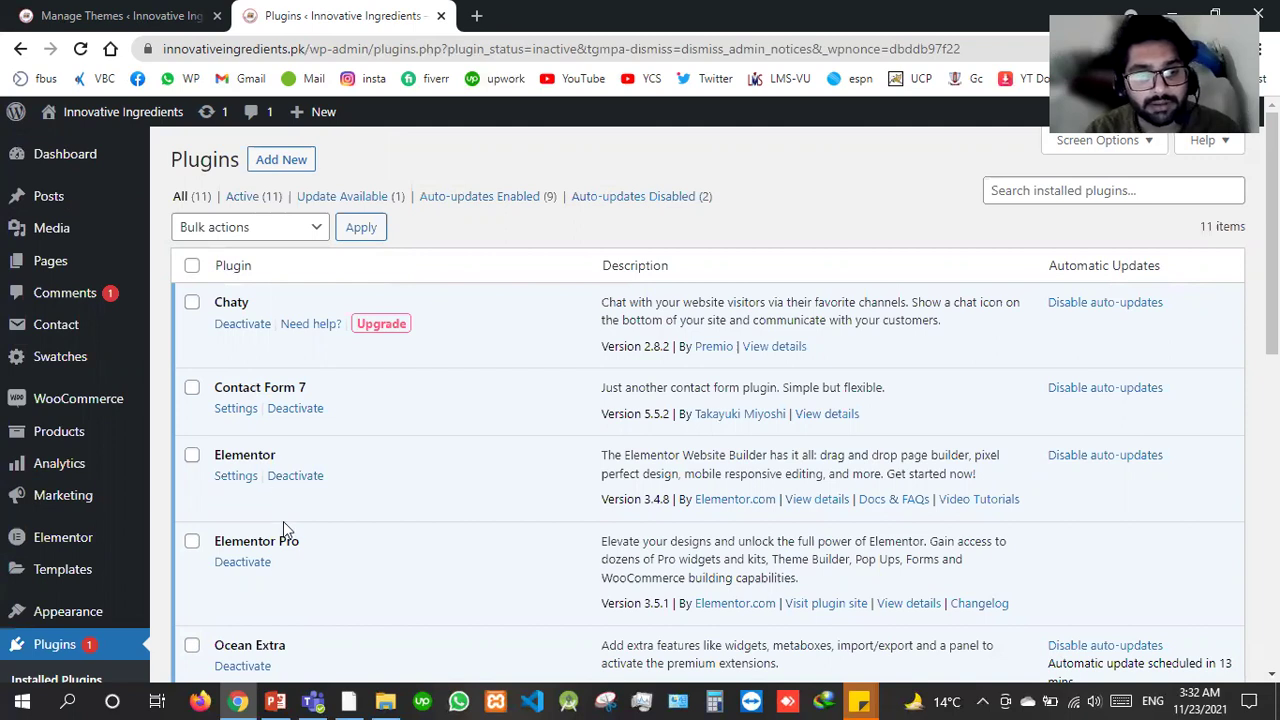
Switch to PowerPoint and review the slide points on deleting unnecessary themes/plugins and on plugin and theme updates.
{"action": "key", "text": "alt+Tab"}
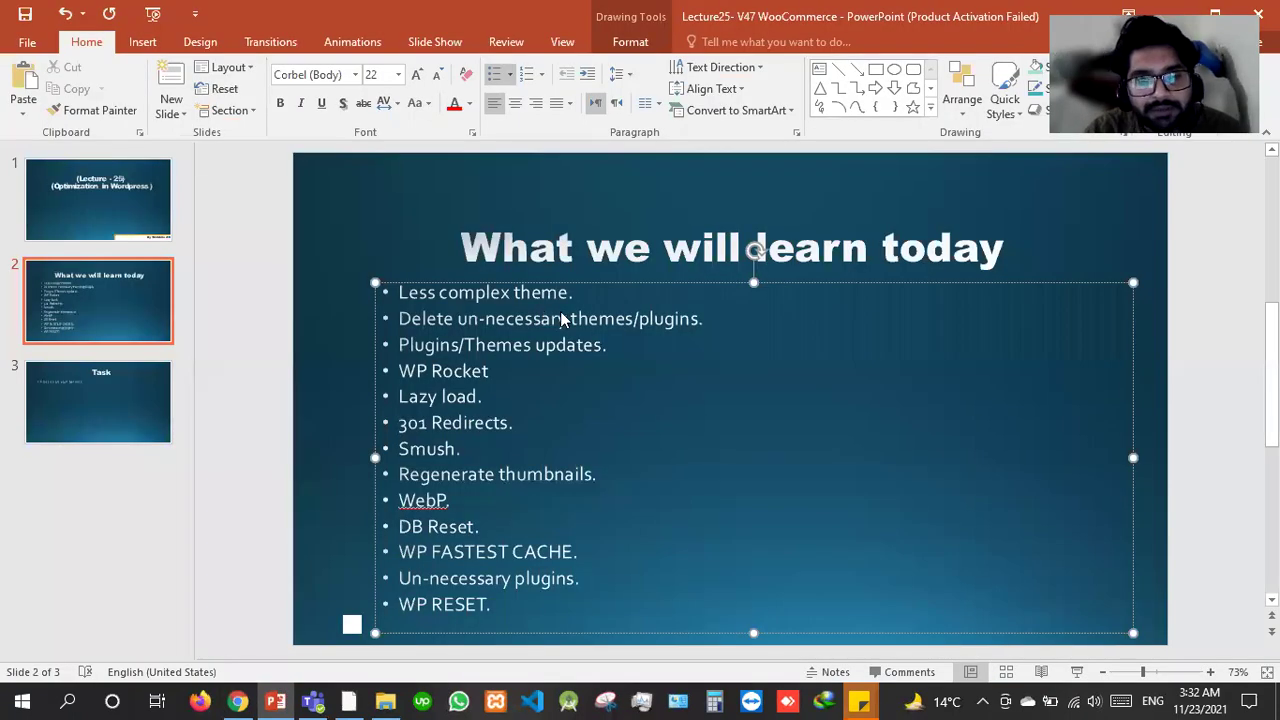
{"action": "left_click_drag", "start_coordinate": [740, 322], "coordinate": [568, 318]}
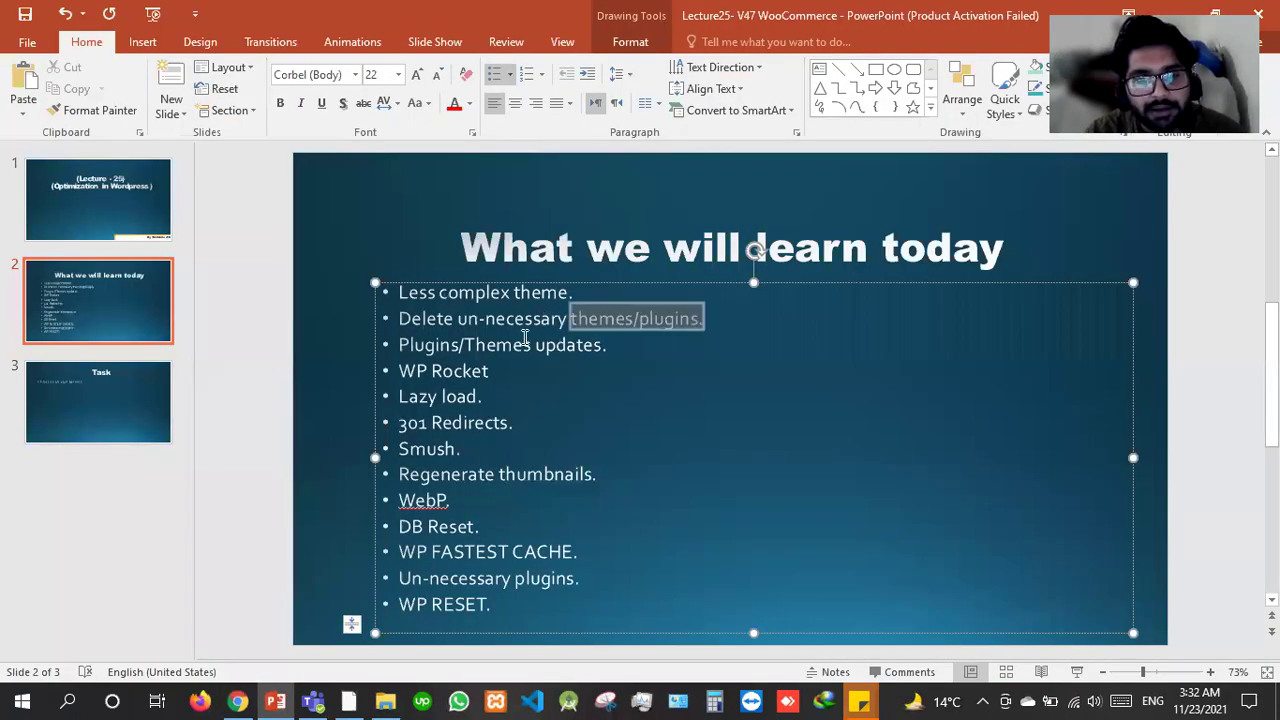
{"action": "triple_click", "coordinate": [414, 346]}
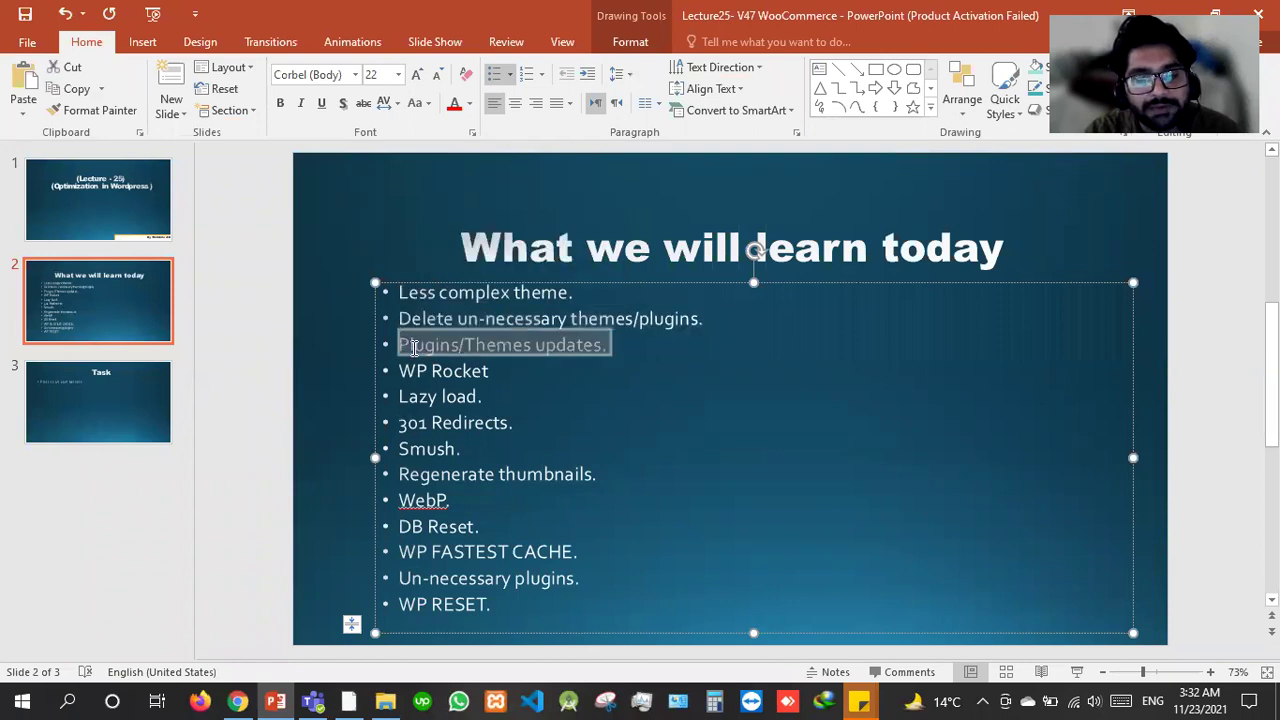
{"action": "key", "text": "ctrl+c"}
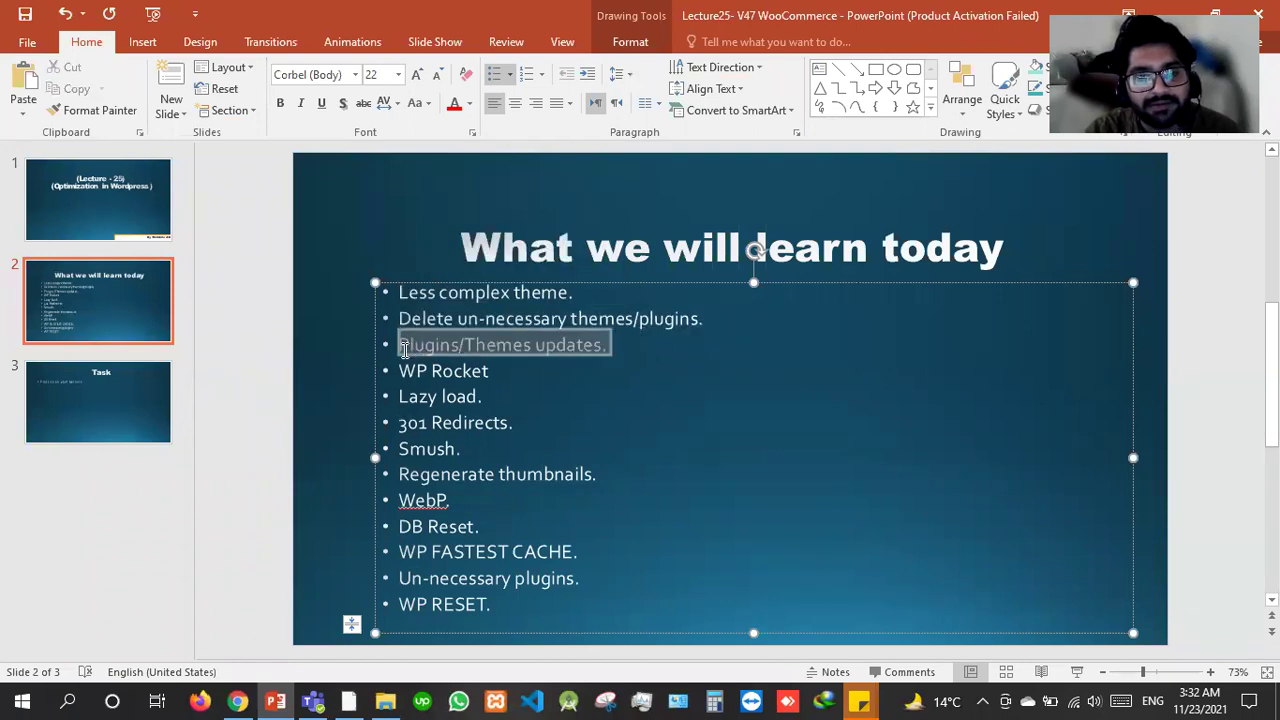
Switch back to Chrome, open the WordPress Updates page with the Manage Themes tab closed, and check the installed WordPress version.
{"action": "left_click", "coordinate": [238, 700]}
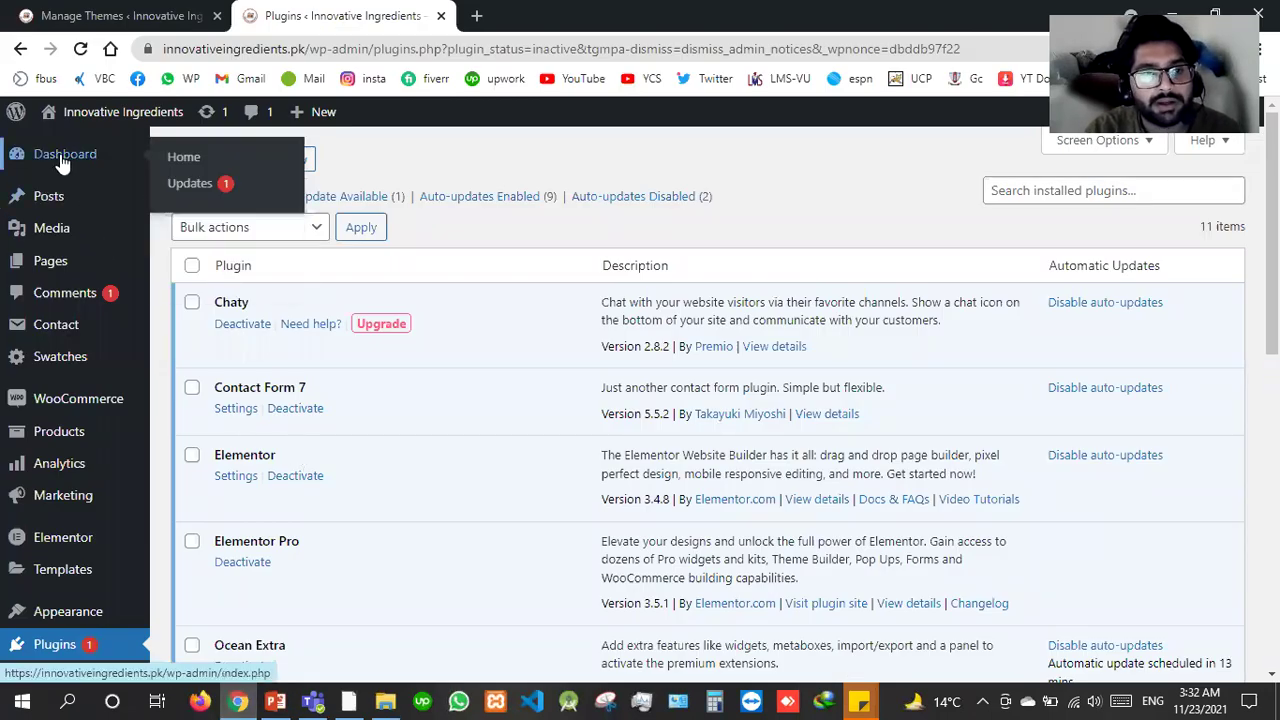
{"action": "left_click", "coordinate": [228, 120]}
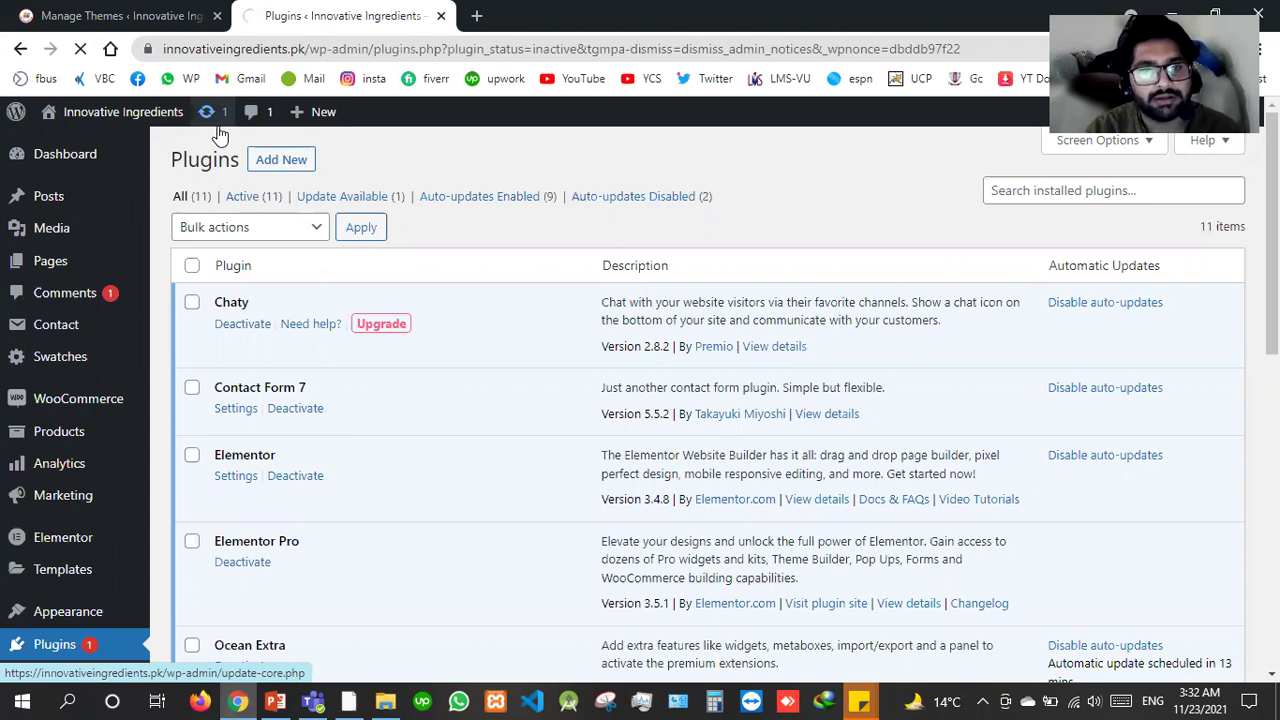
{"action": "left_click", "coordinate": [220, 16]}
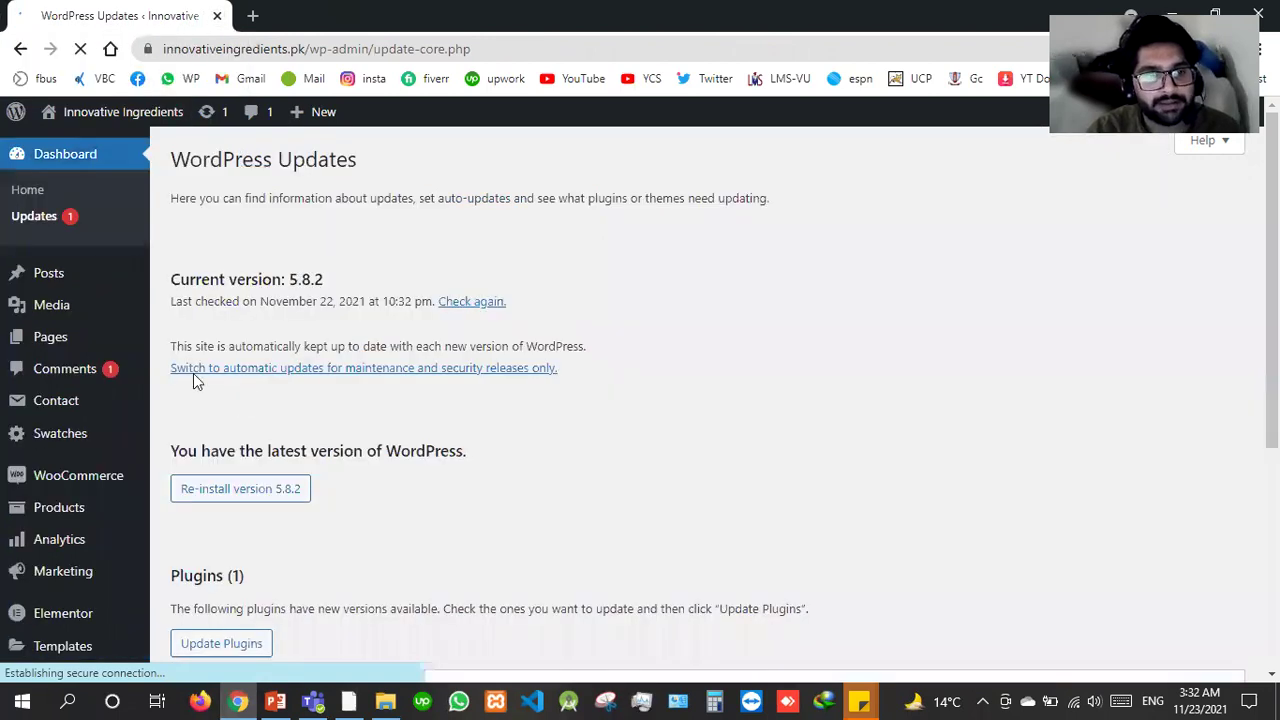
{"action": "left_click_drag", "start_coordinate": [351, 280], "coordinate": [286, 280]}
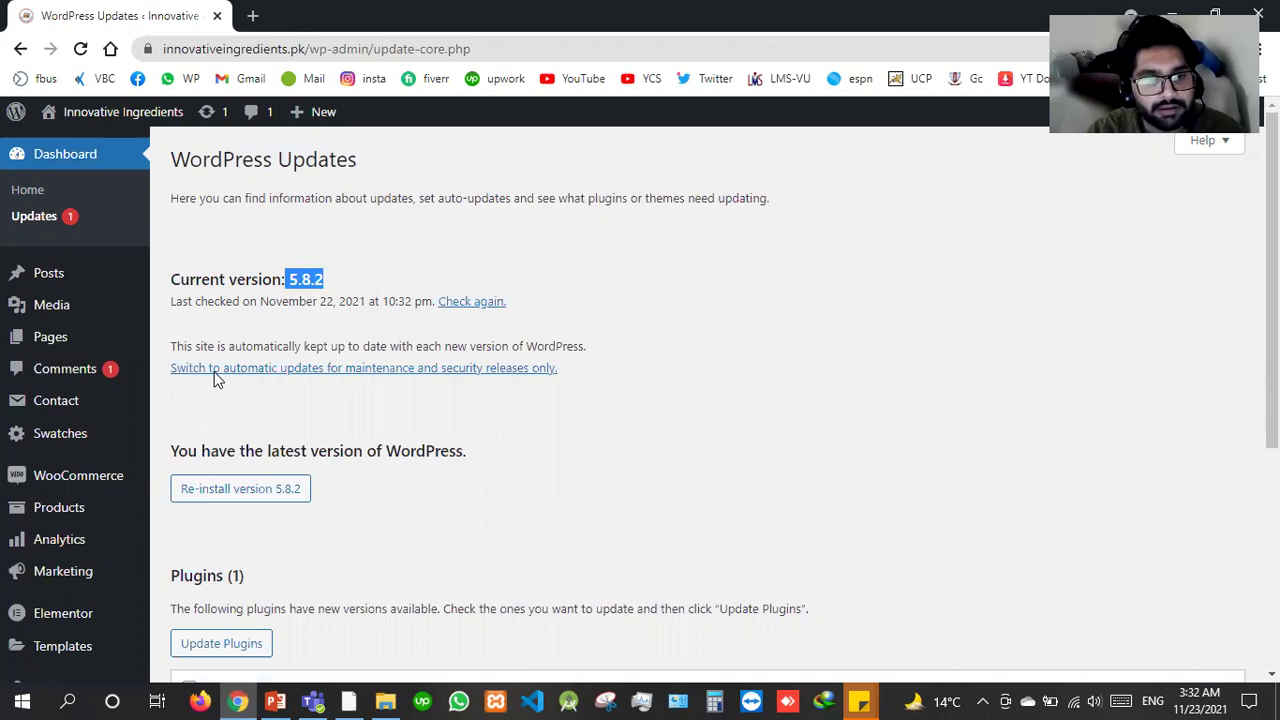
{"action": "scroll", "coordinate": [215, 378], "scroll_direction": "down", "scroll_amount": 1}
{"action": "left_click_drag", "start_coordinate": [508, 360], "coordinate": [202, 358]}
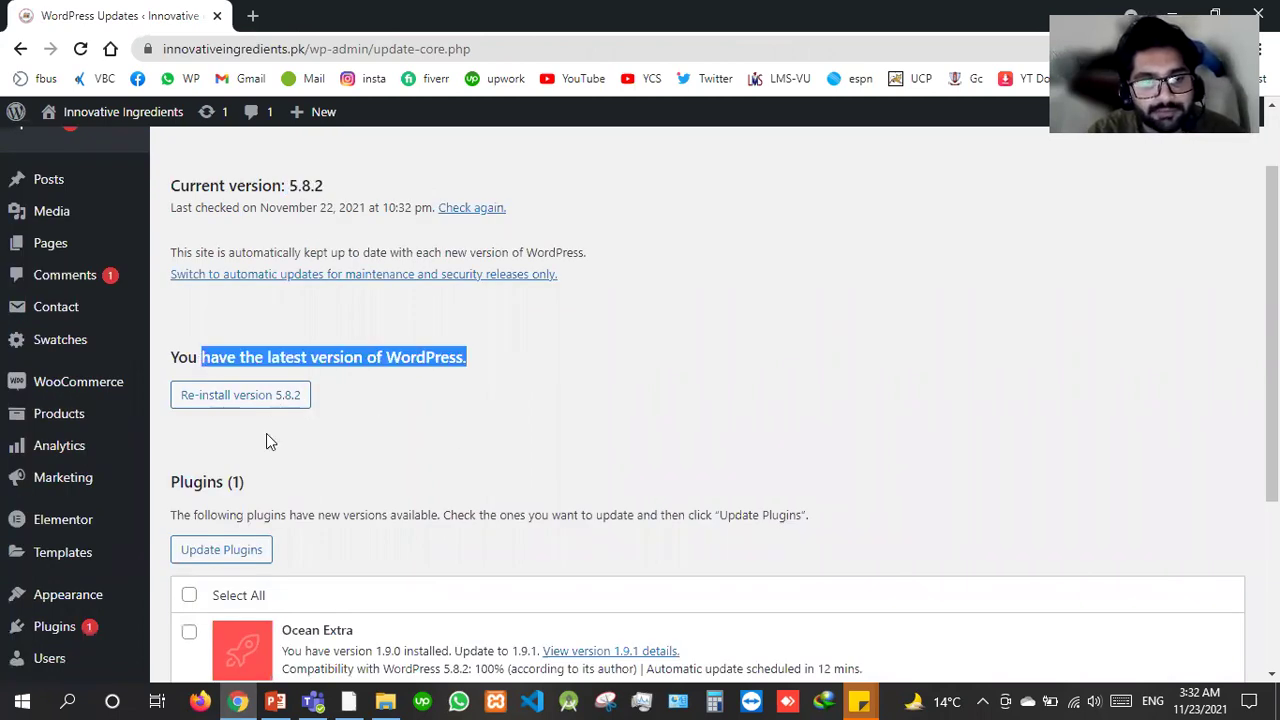
Select all plugins with pending updates, update Ocean Extra to version 1.9.1 and review the update log.
{"action": "scroll", "coordinate": [191, 414], "scroll_direction": "down", "scroll_amount": 2}
{"action": "left_click", "coordinate": [189, 407]}
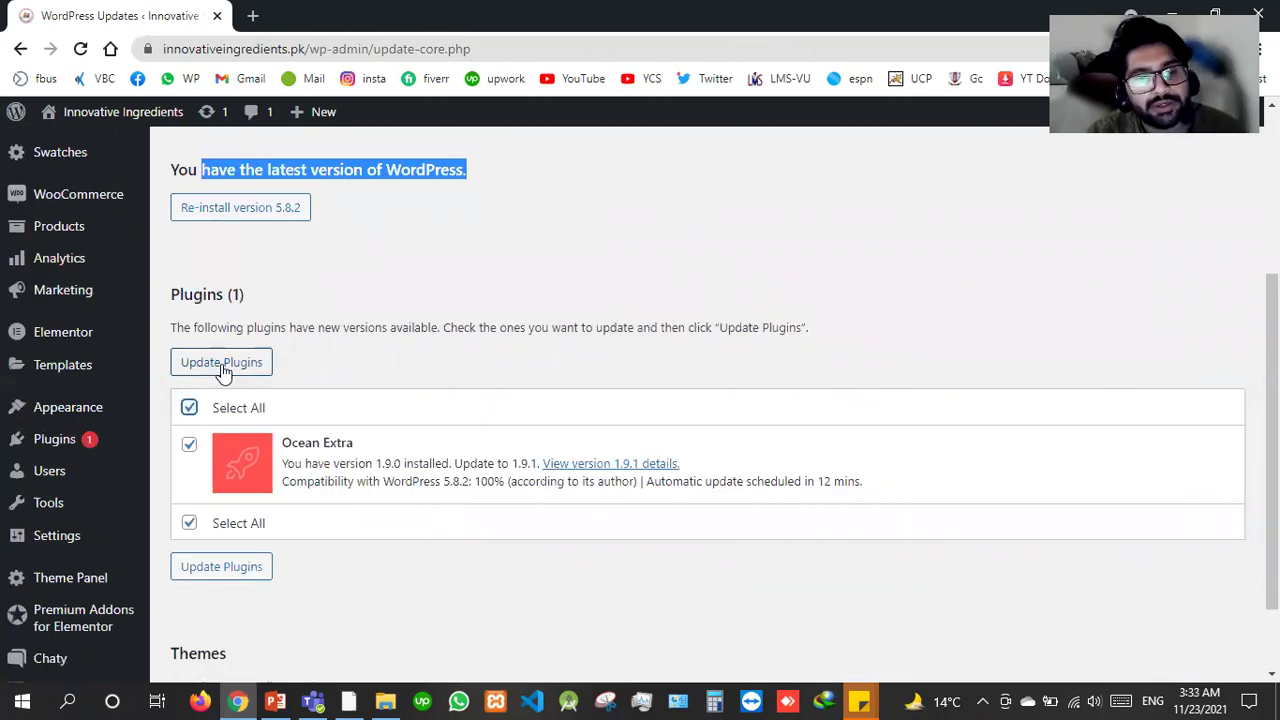
{"action": "left_click", "coordinate": [222, 366]}
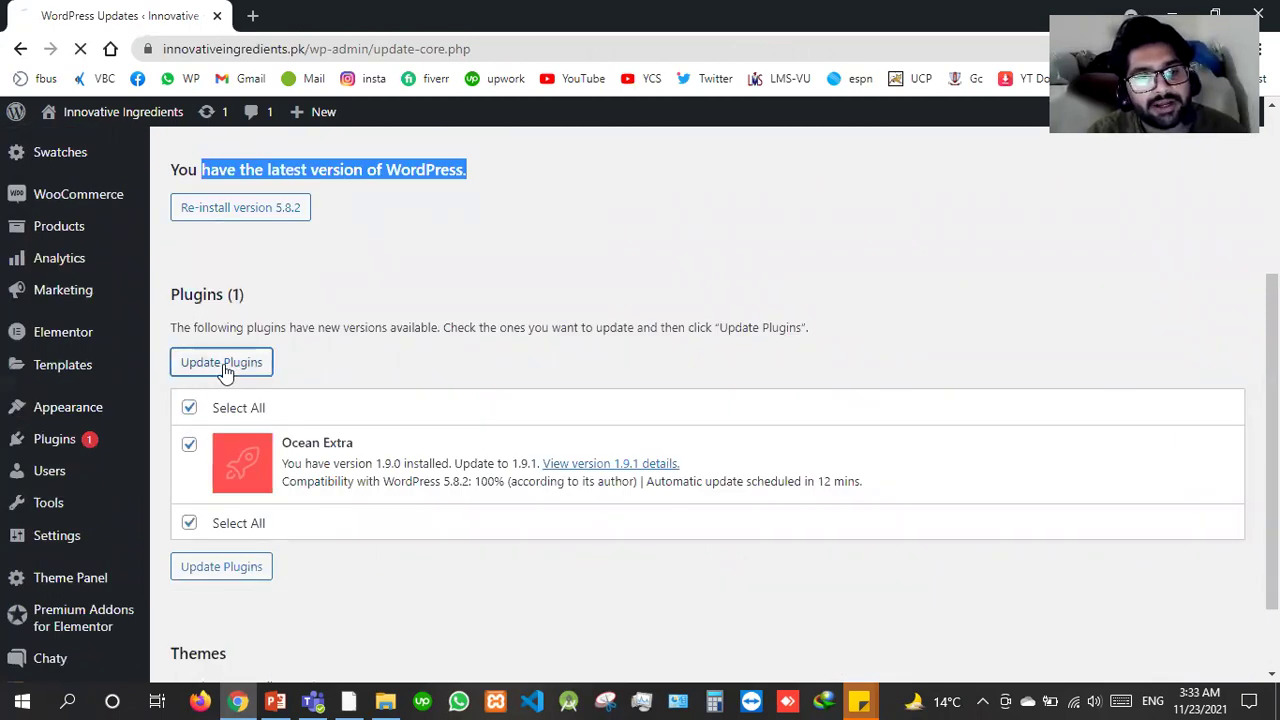
{"action": "scroll", "coordinate": [225, 371], "scroll_direction": "down", "scroll_amount": 1}
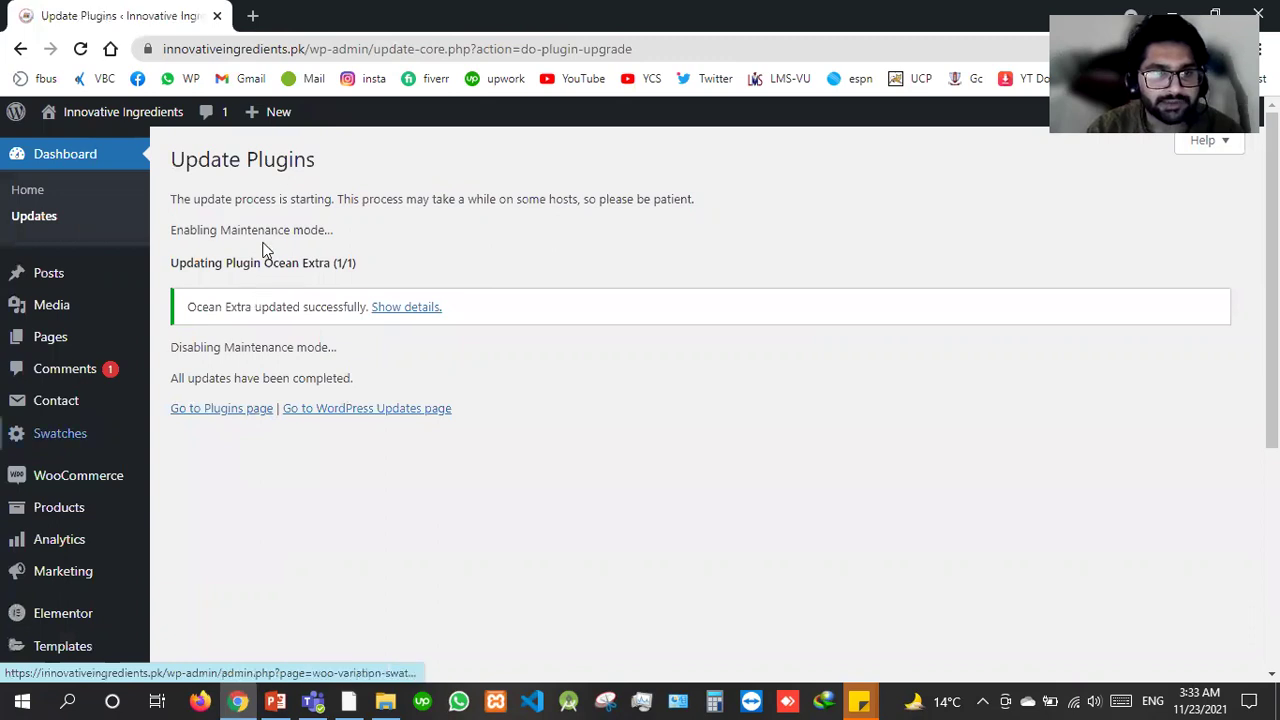
{"action": "left_click_drag", "start_coordinate": [197, 230], "coordinate": [325, 232]}
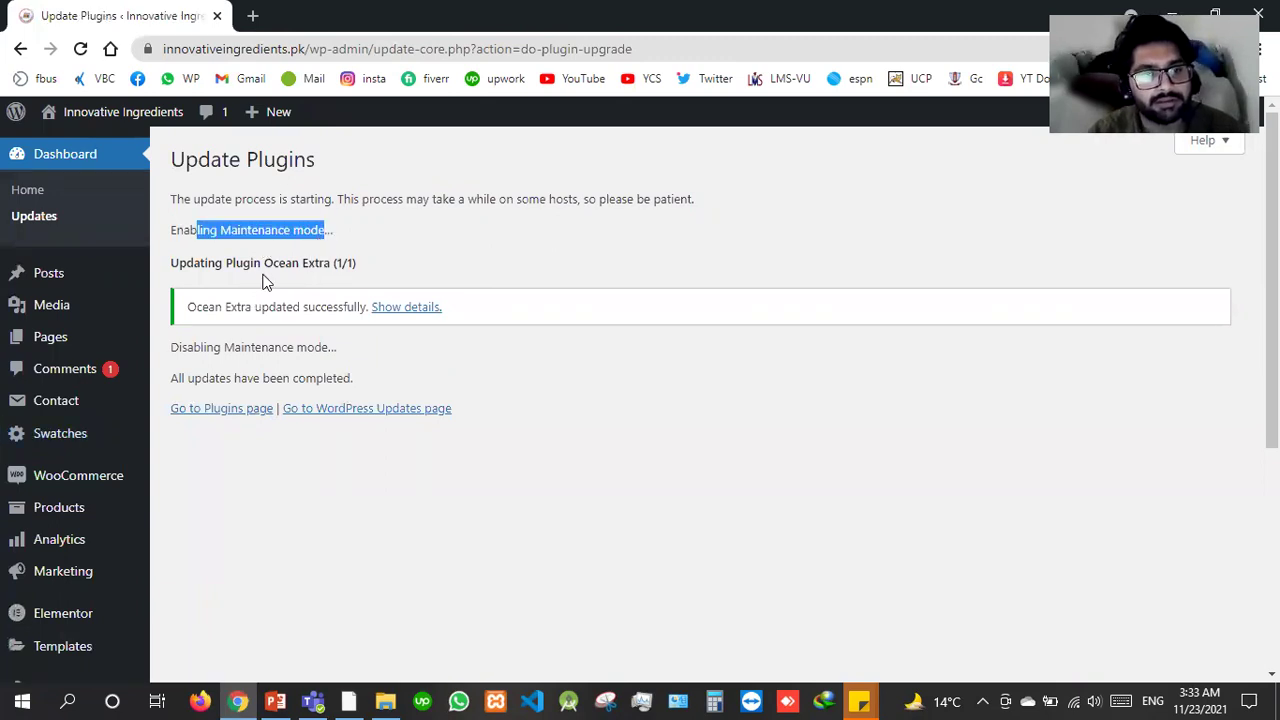
{"action": "left_click_drag", "start_coordinate": [225, 263], "coordinate": [392, 278]}
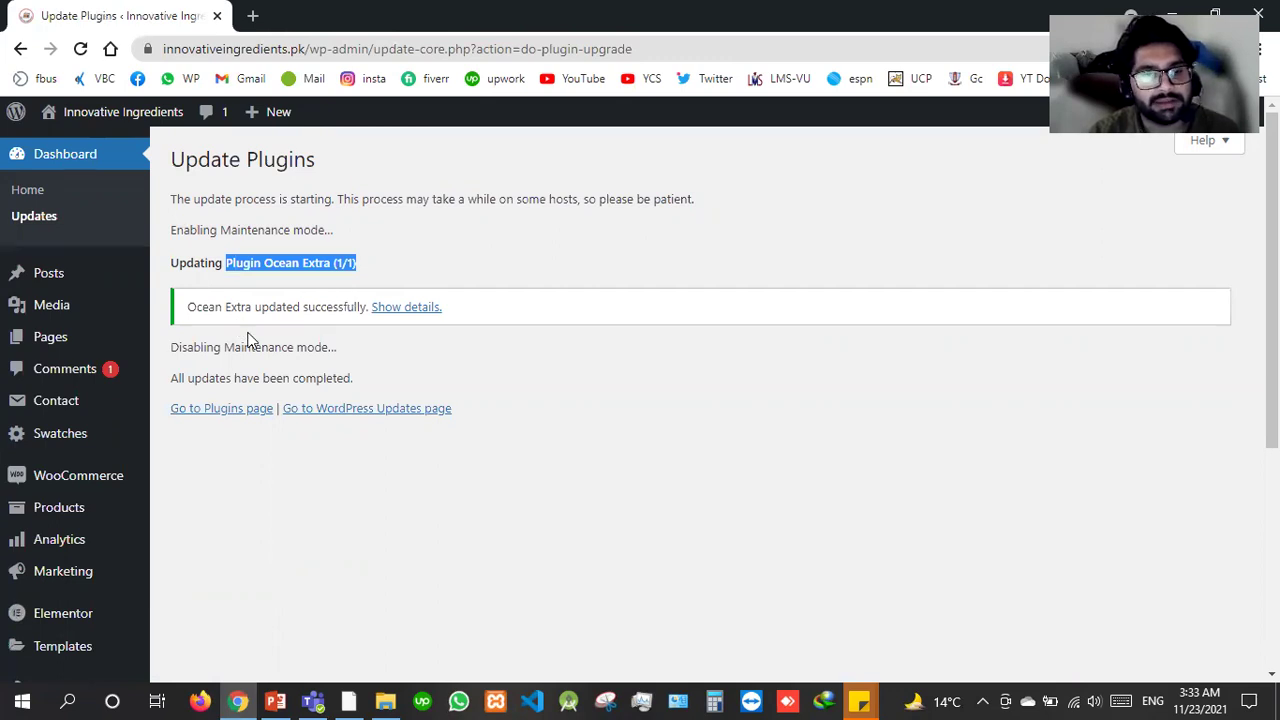
Go to the Plugins page and look through the list of installed plugins.
{"action": "left_click", "coordinate": [228, 418]}
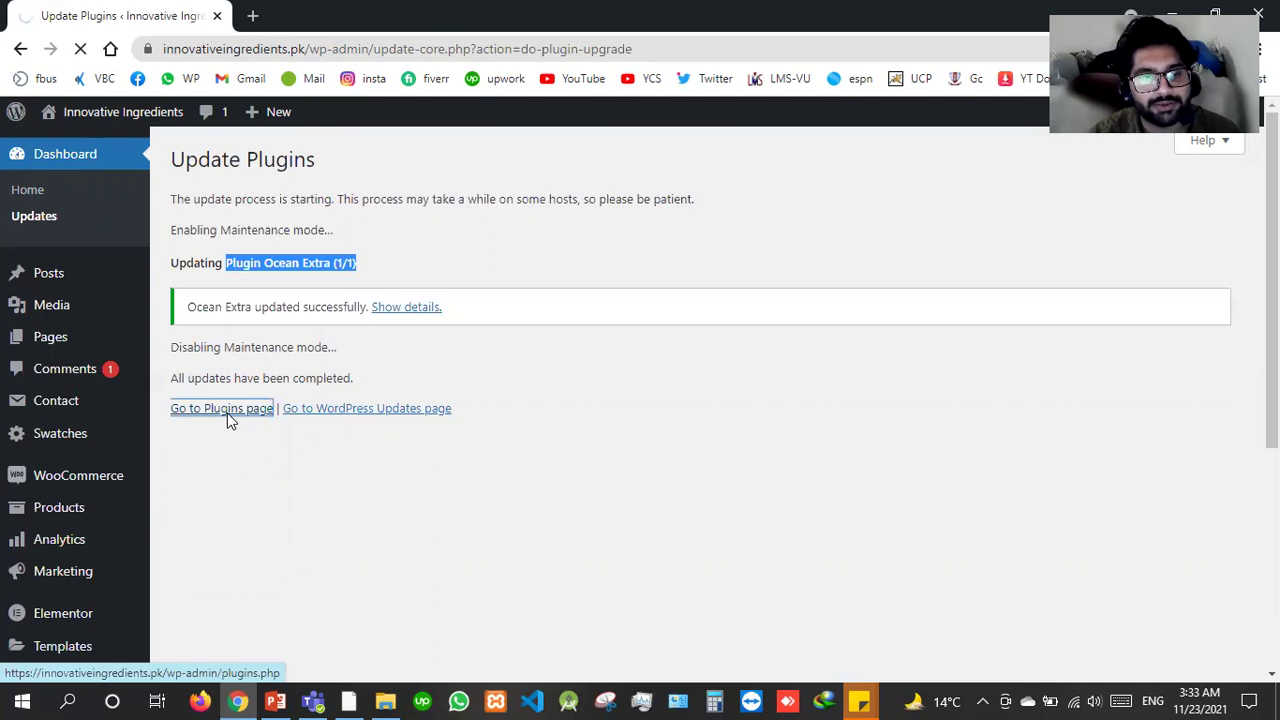
{"action": "left_click", "coordinate": [312, 700]}
{"action": "key", "text": "alt+Tab"}
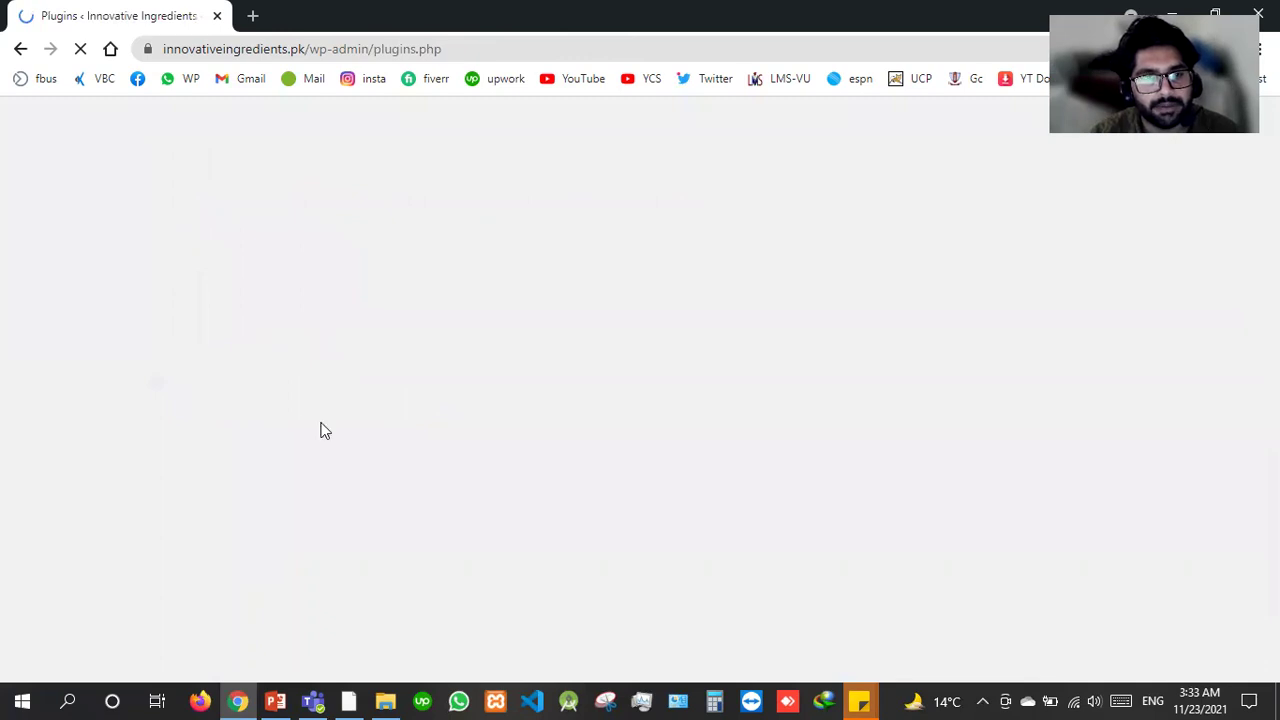
{"action": "scroll", "coordinate": [314, 410], "scroll_direction": "down", "scroll_amount": 7}
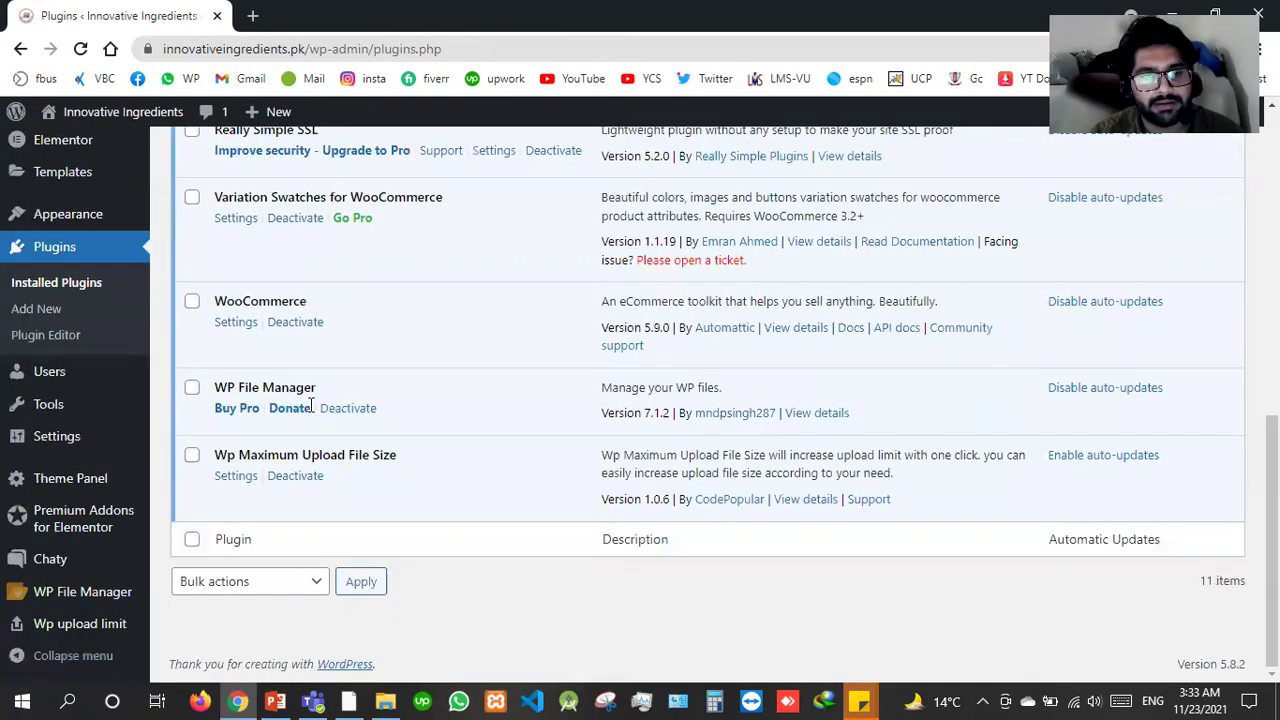
{"action": "scroll", "coordinate": [311, 410], "scroll_direction": "up", "scroll_amount": 5}
{"action": "scroll", "coordinate": [502, 270], "scroll_direction": "up", "scroll_amount": 3}
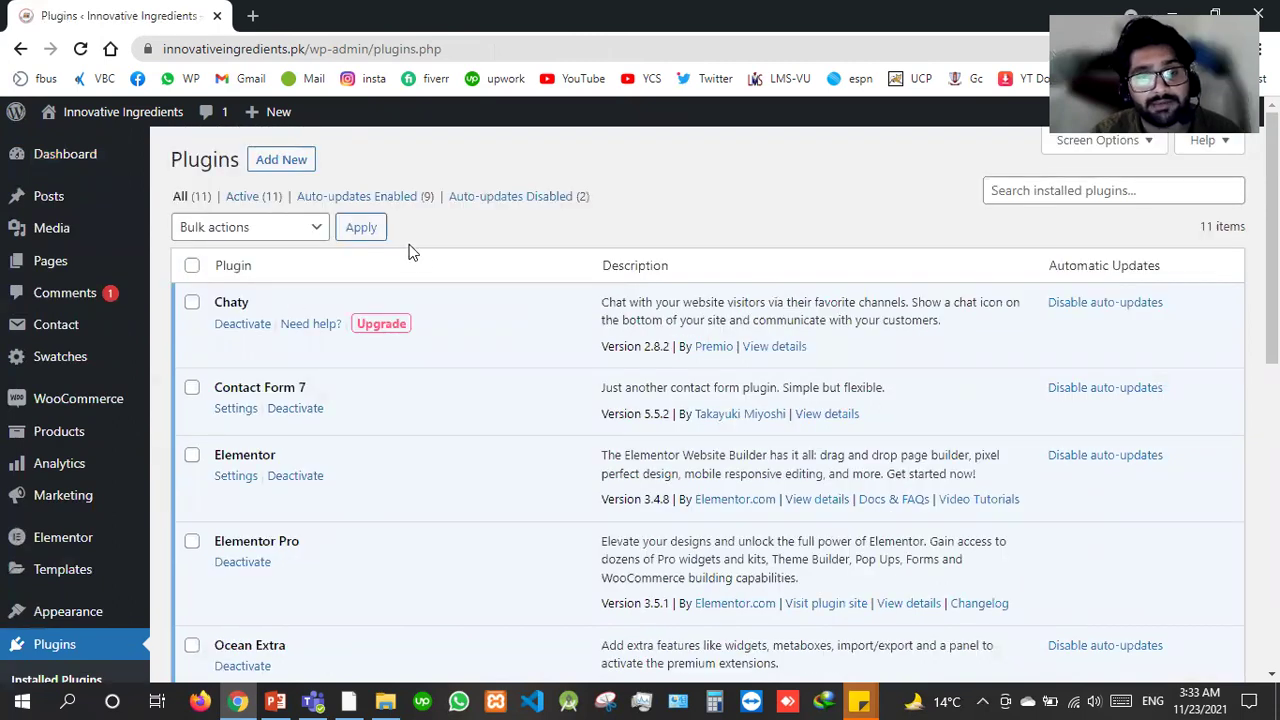
Filter the plugins to those with auto-updates disabled and enable auto-updates for Wp Maximum Upload File Size.
{"action": "left_click", "coordinate": [482, 203]}
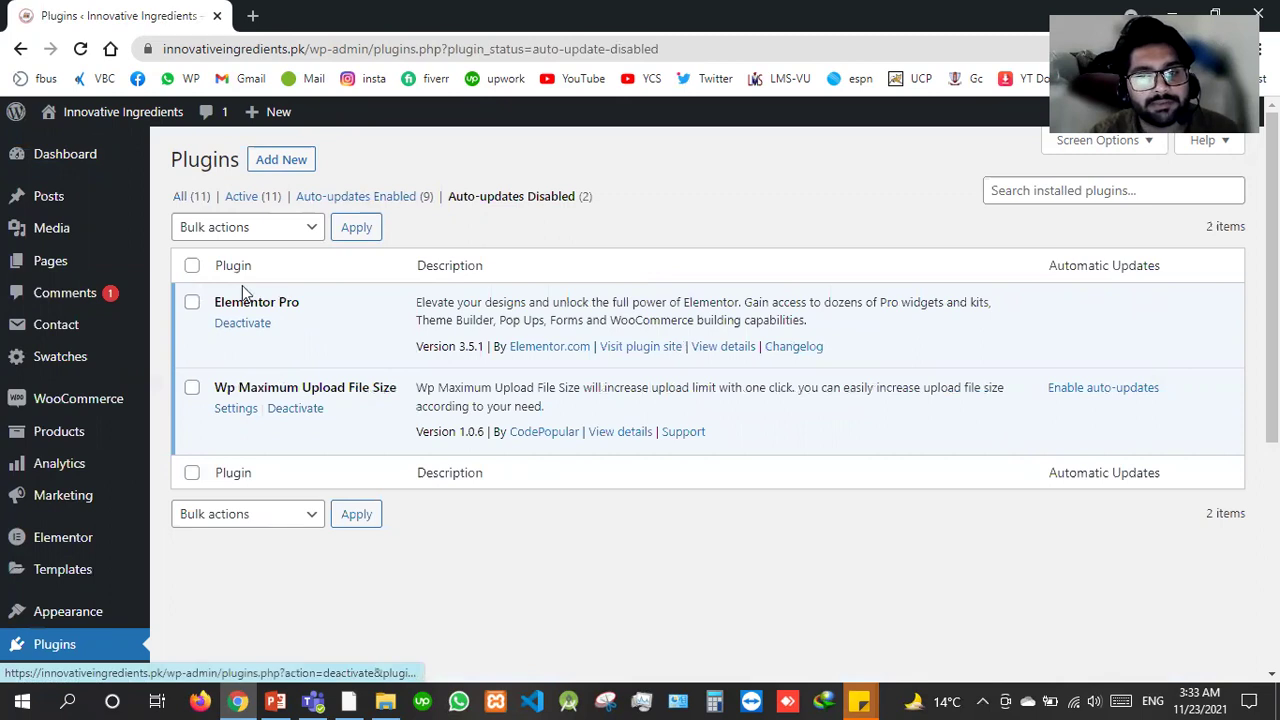
{"action": "triple_click", "coordinate": [317, 302]}
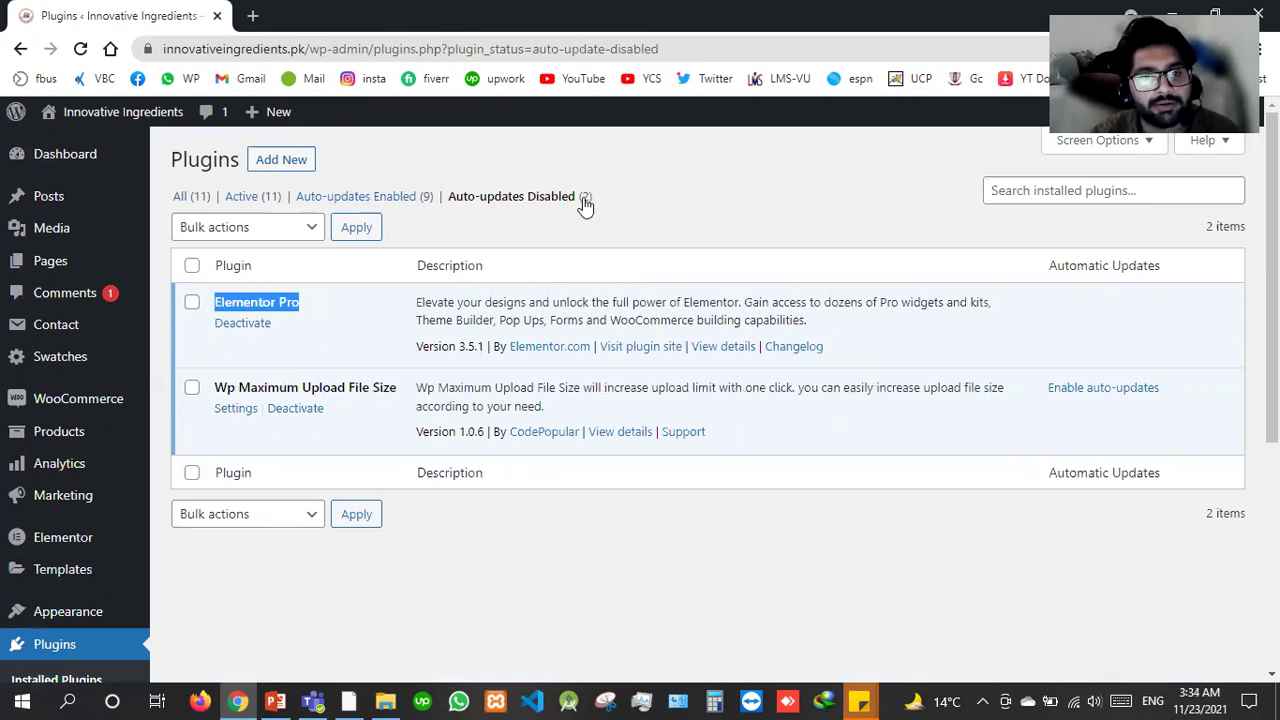
{"action": "left_click", "coordinate": [663, 238]}
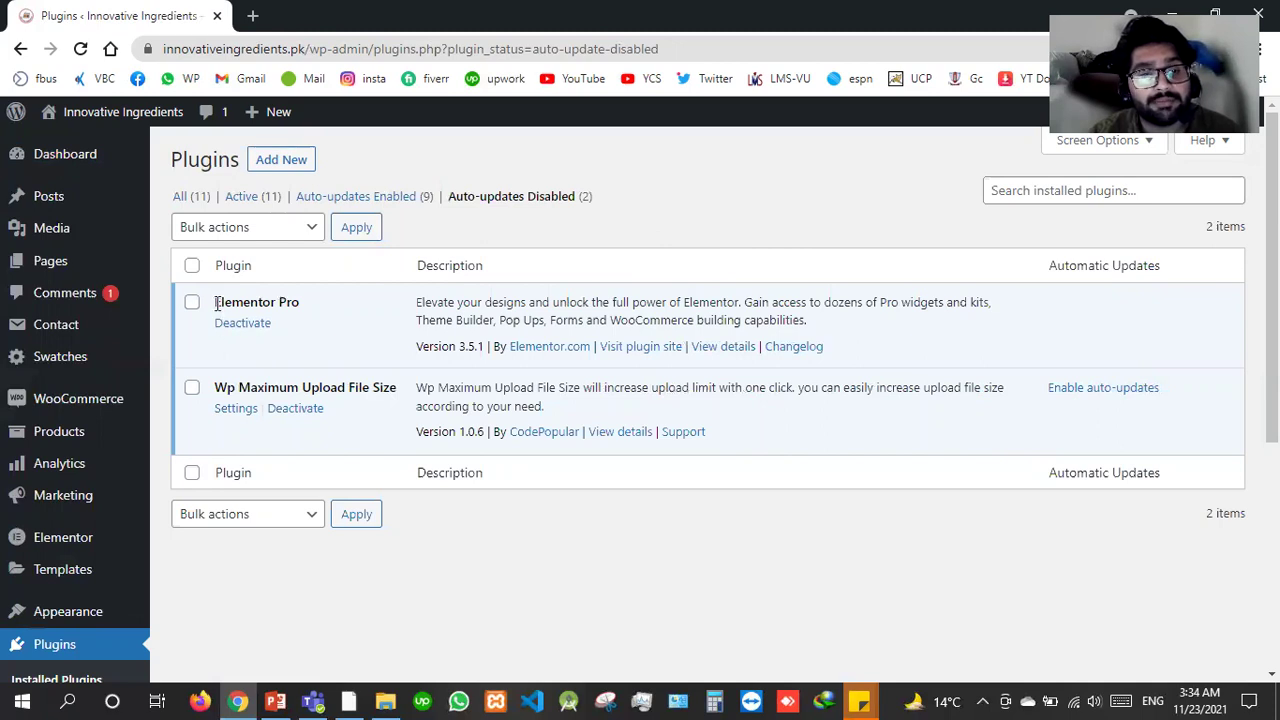
{"action": "left_click_drag", "start_coordinate": [215, 301], "coordinate": [315, 289]}
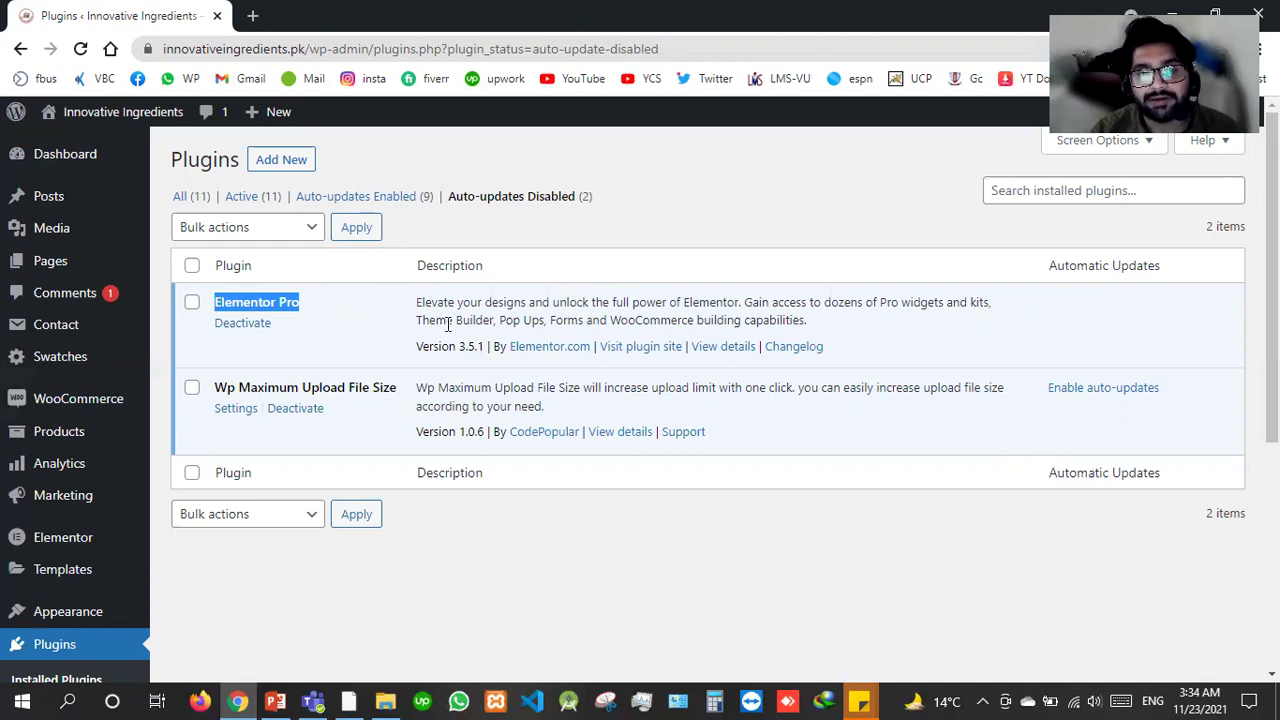
{"action": "left_click", "coordinate": [192, 389]}
{"action": "left_click", "coordinate": [1082, 391]}
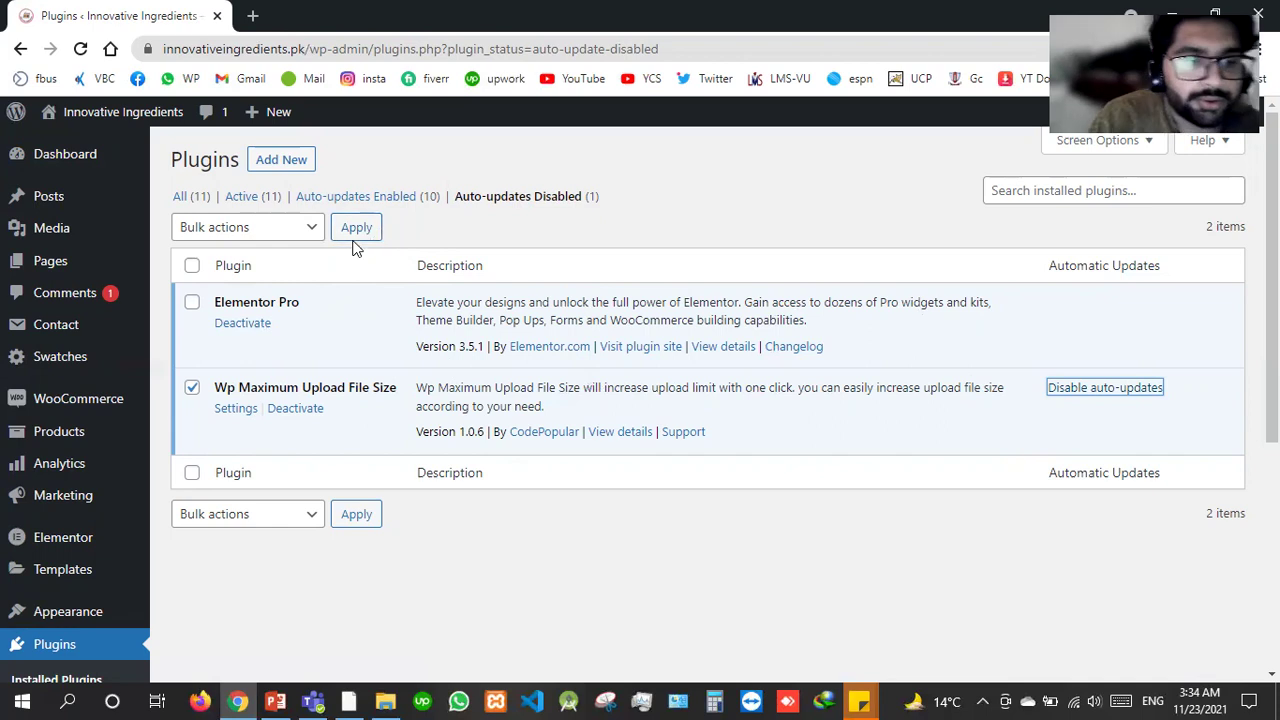
Open the site's Comments, select all of them and bulk-move them to the Trash.
{"action": "left_click", "coordinate": [108, 305]}
{"action": "scroll", "coordinate": [46, 608], "scroll_direction": "down", "scroll_amount": 5}
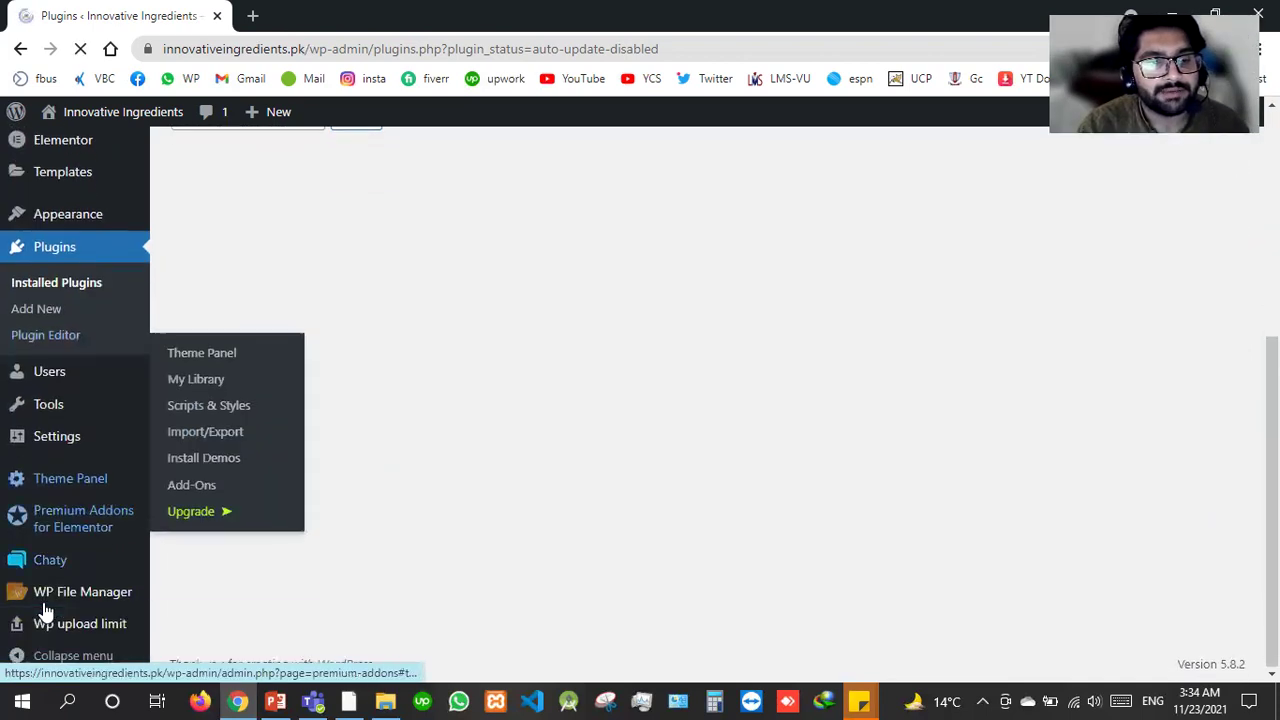
{"action": "scroll", "coordinate": [43, 610], "scroll_direction": "up", "scroll_amount": 5}
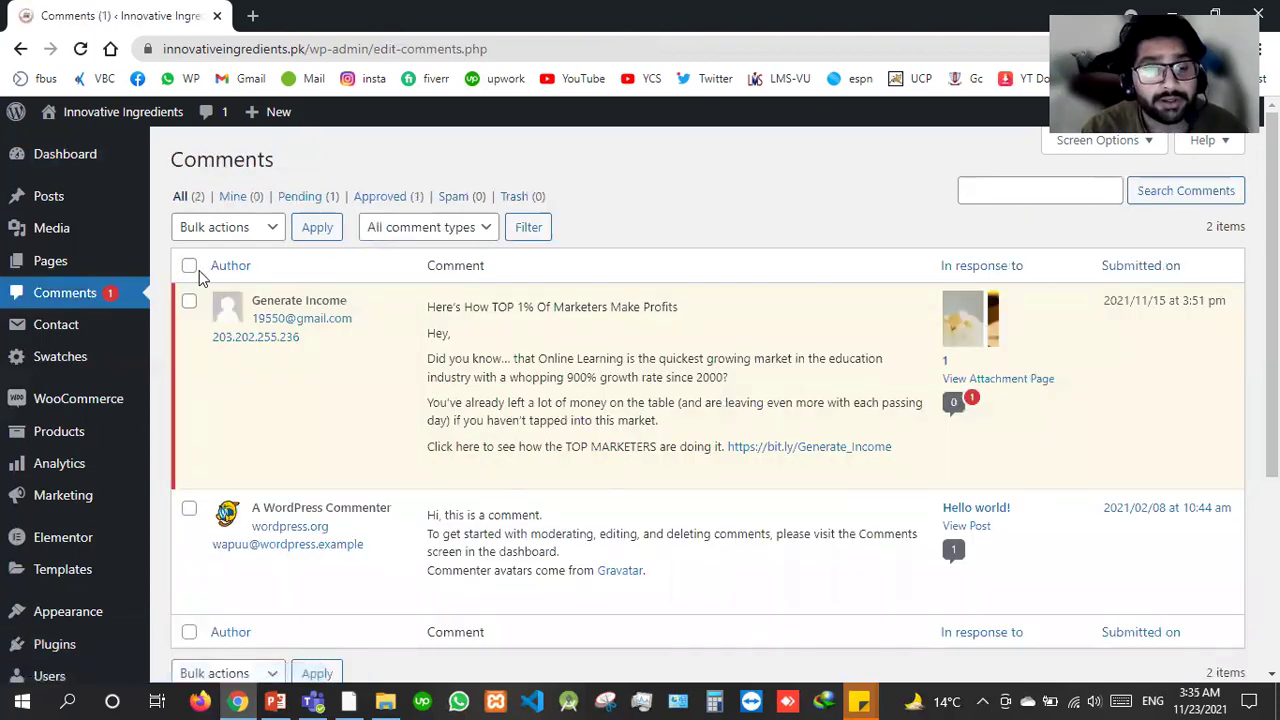
{"action": "left_click", "coordinate": [189, 268]}
{"action": "left_click", "coordinate": [229, 227]}
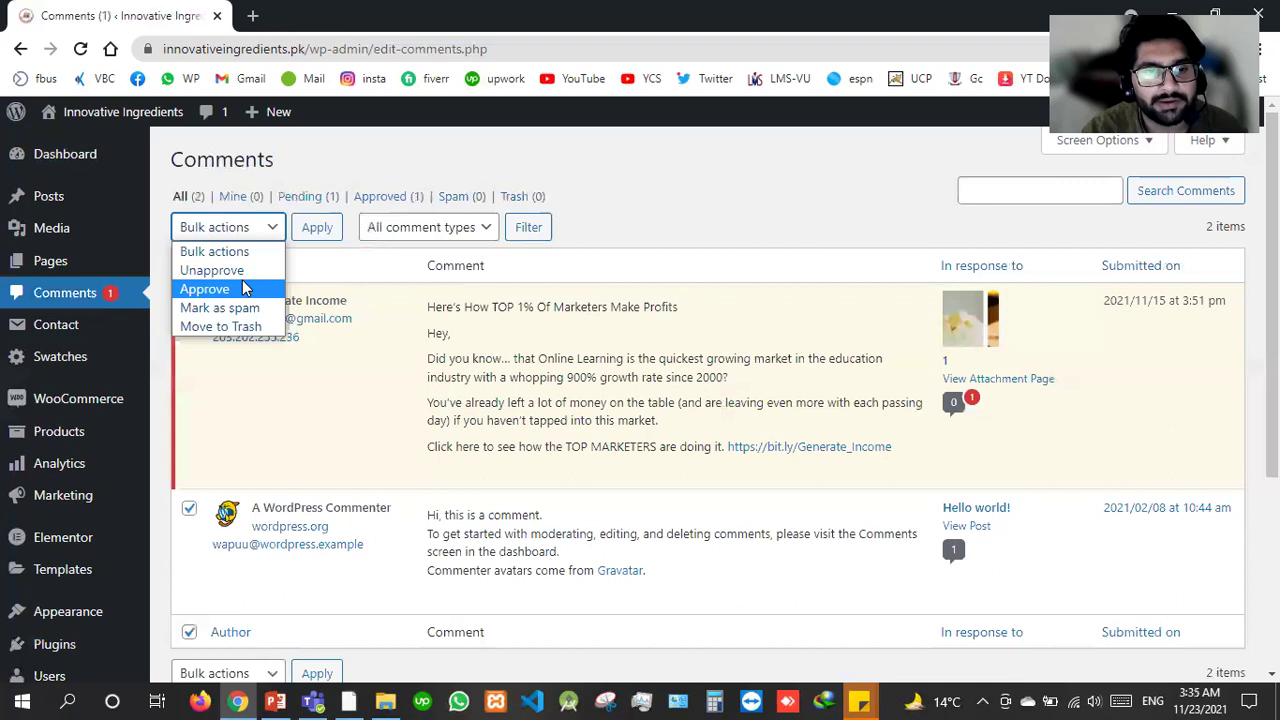
{"action": "left_click", "coordinate": [238, 309]}
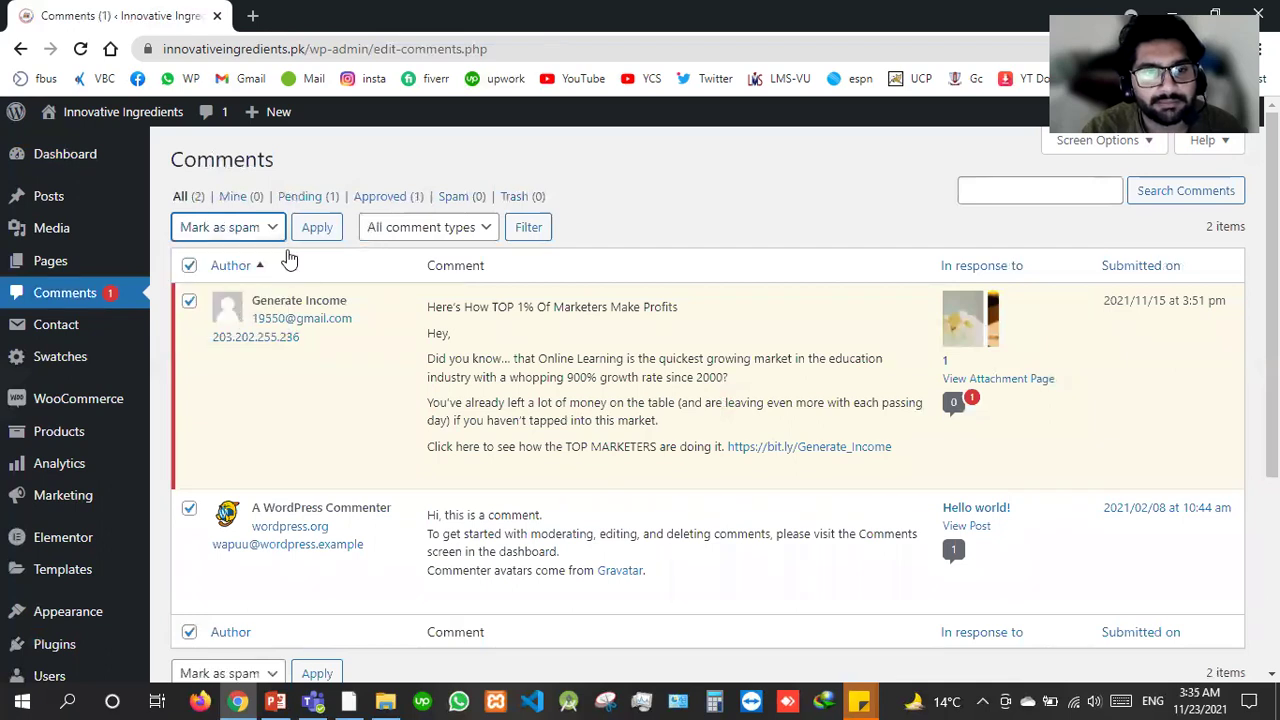
{"action": "left_click", "coordinate": [268, 228]}
{"action": "left_click", "coordinate": [248, 327]}
{"action": "left_click", "coordinate": [317, 227]}
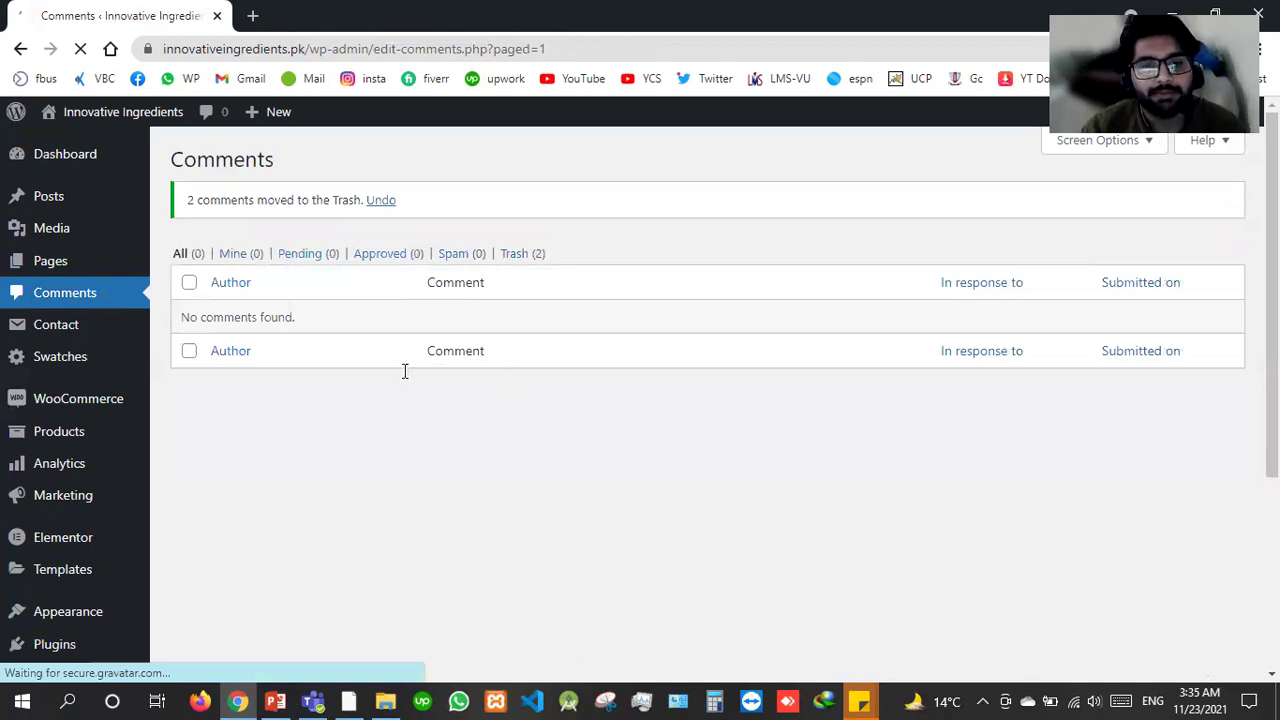
Search Google for "wp rocket" in a new browser tab and read the plugin's description in the results.
{"action": "key", "text": "alt+Tab"}
{"action": "left_click", "coordinate": [237, 701]}
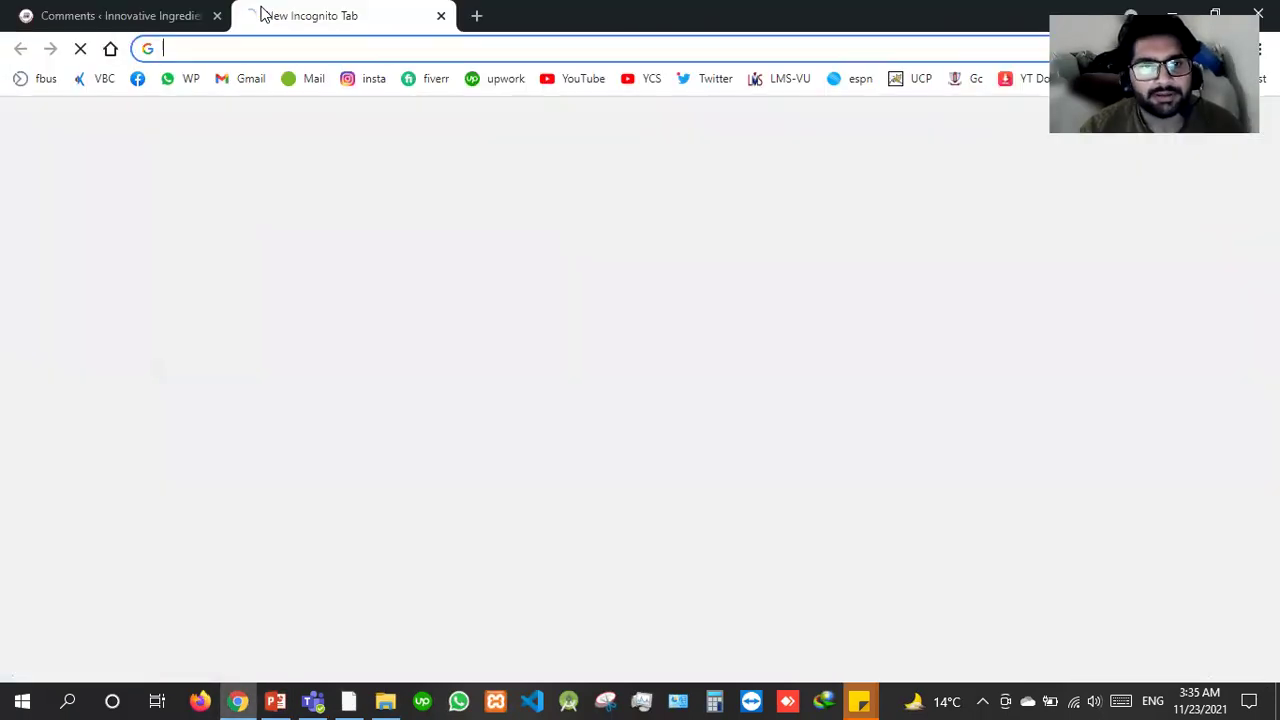
{"action": "left_click", "coordinate": [252, 15]}
{"action": "type", "text": "wp rocle"}
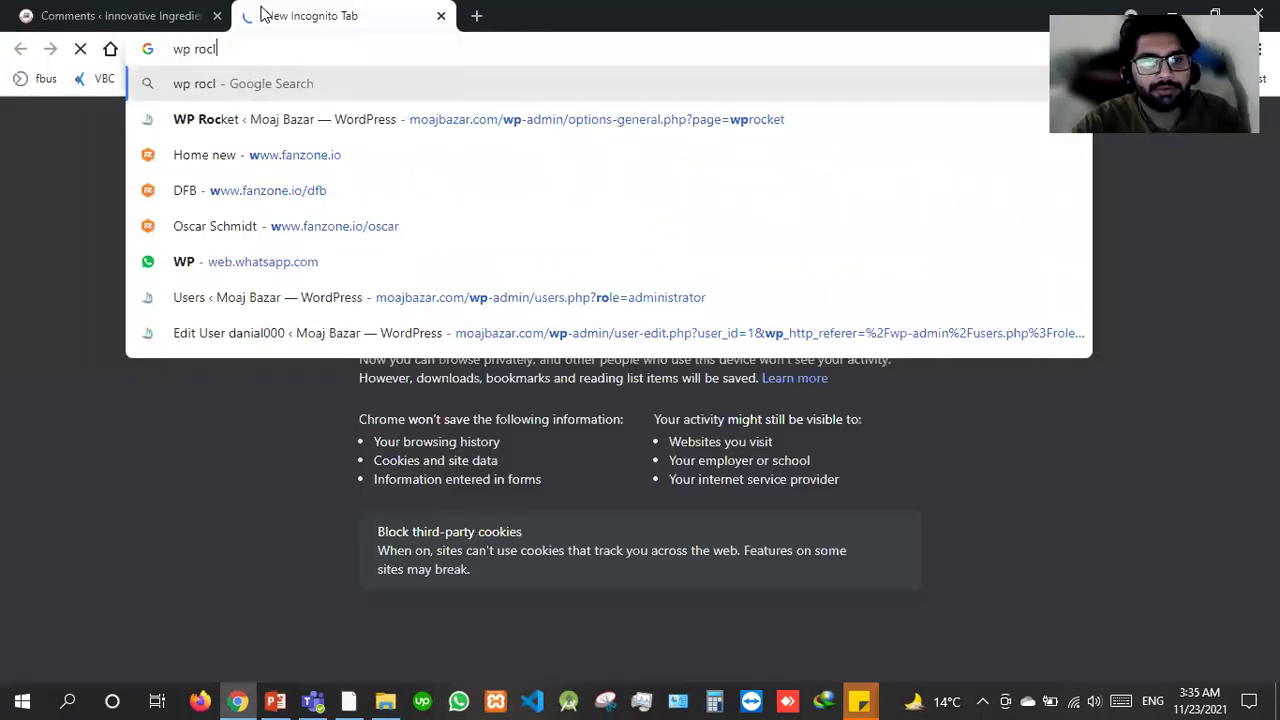
{"action": "key", "text": "BackSpace"}
{"action": "key", "text": "BackSpace"}
{"action": "type", "text": "ket"}
{"action": "key", "text": "Return"}
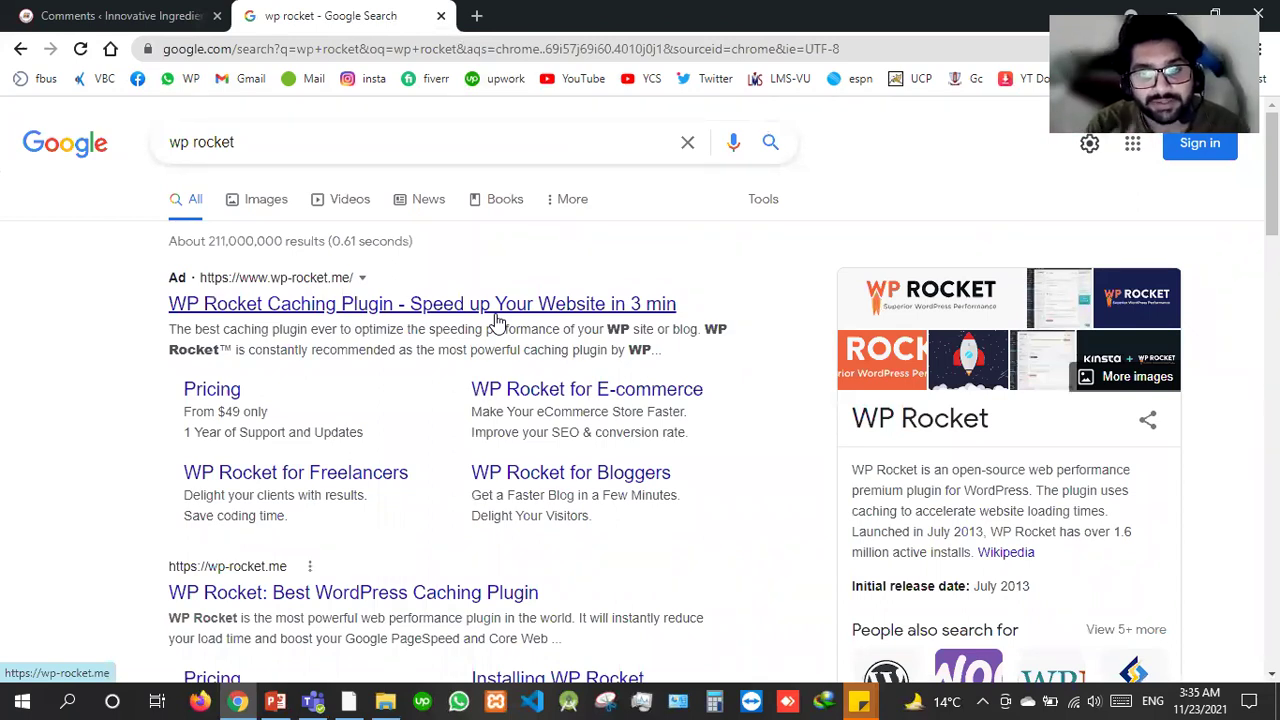
{"action": "left_click_drag", "start_coordinate": [852, 470], "coordinate": [1117, 512]}
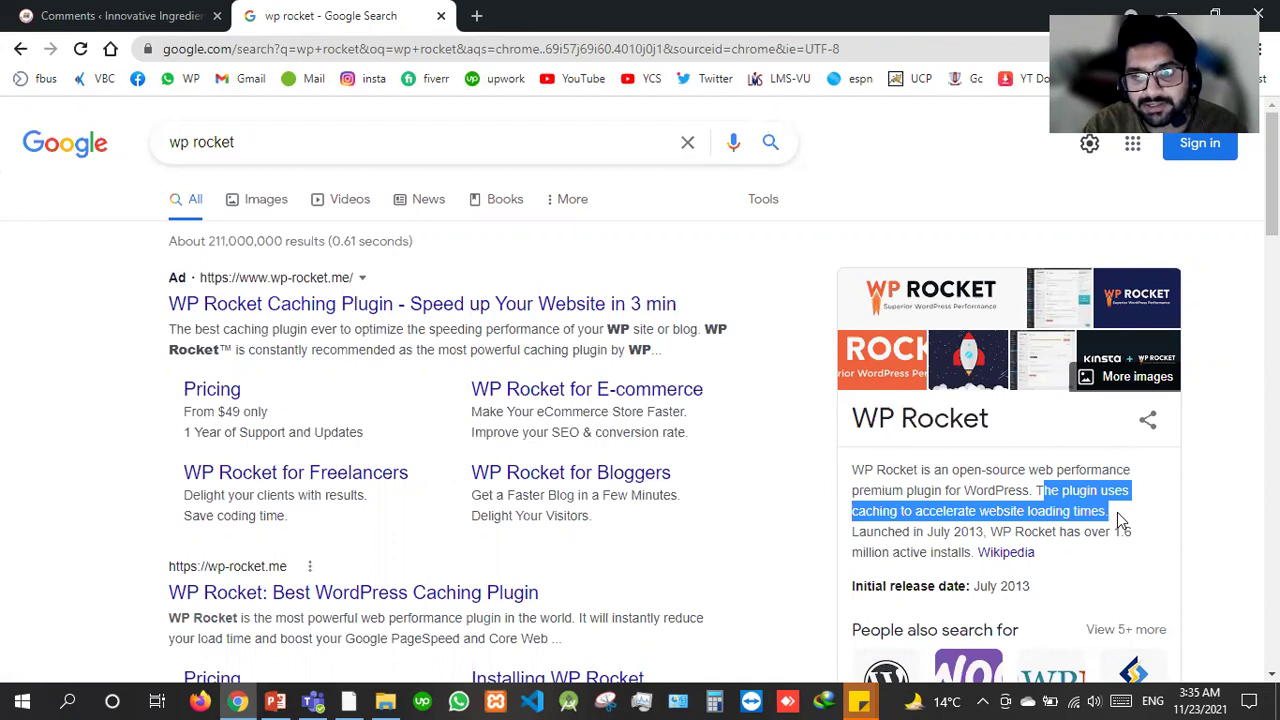
{"action": "left_click_drag", "start_coordinate": [1117, 512], "coordinate": [1147, 549]}
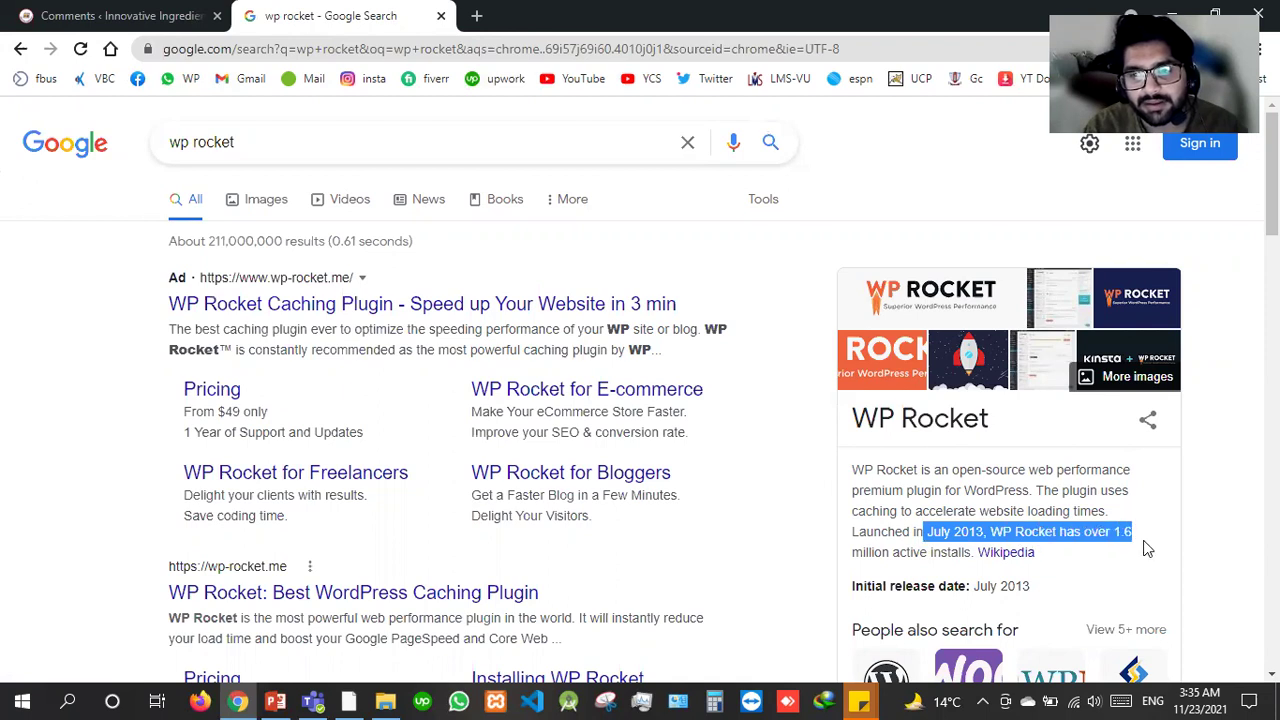
Open the WP Rocket website from the search results and read the benefits described on its homepage.
{"action": "left_click", "coordinate": [1147, 549]}
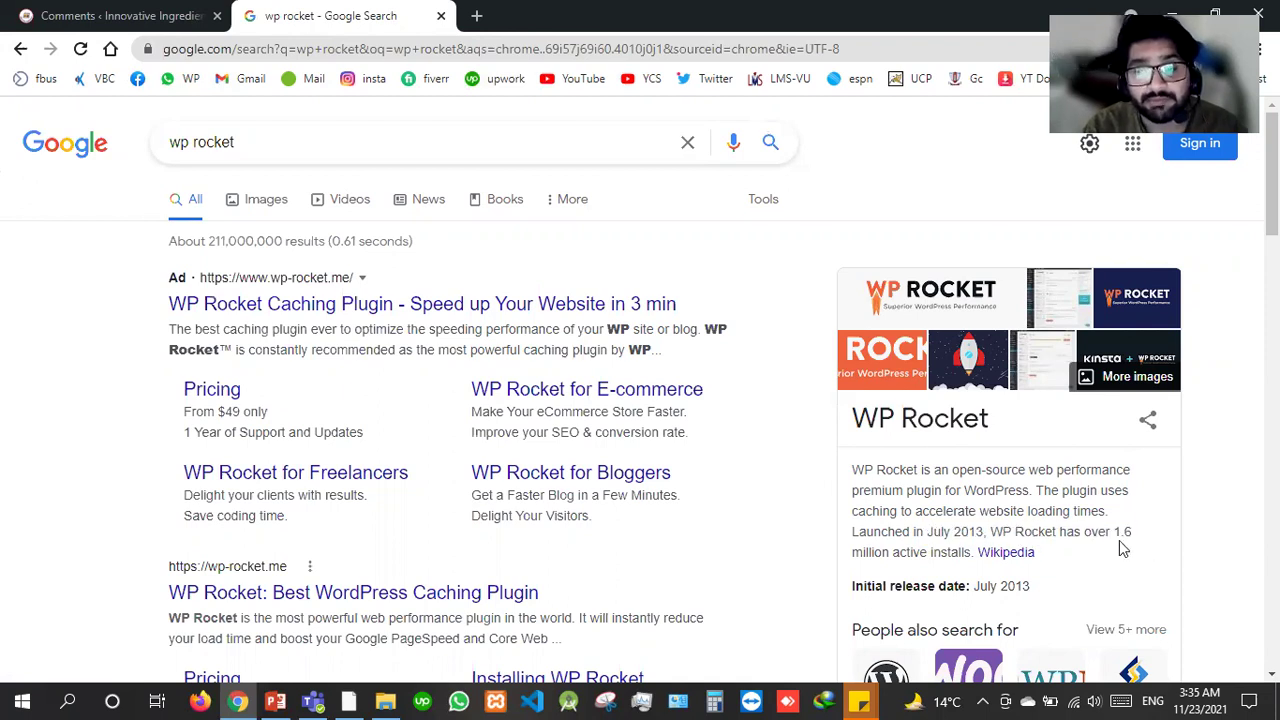
{"action": "left_click", "coordinate": [270, 318]}
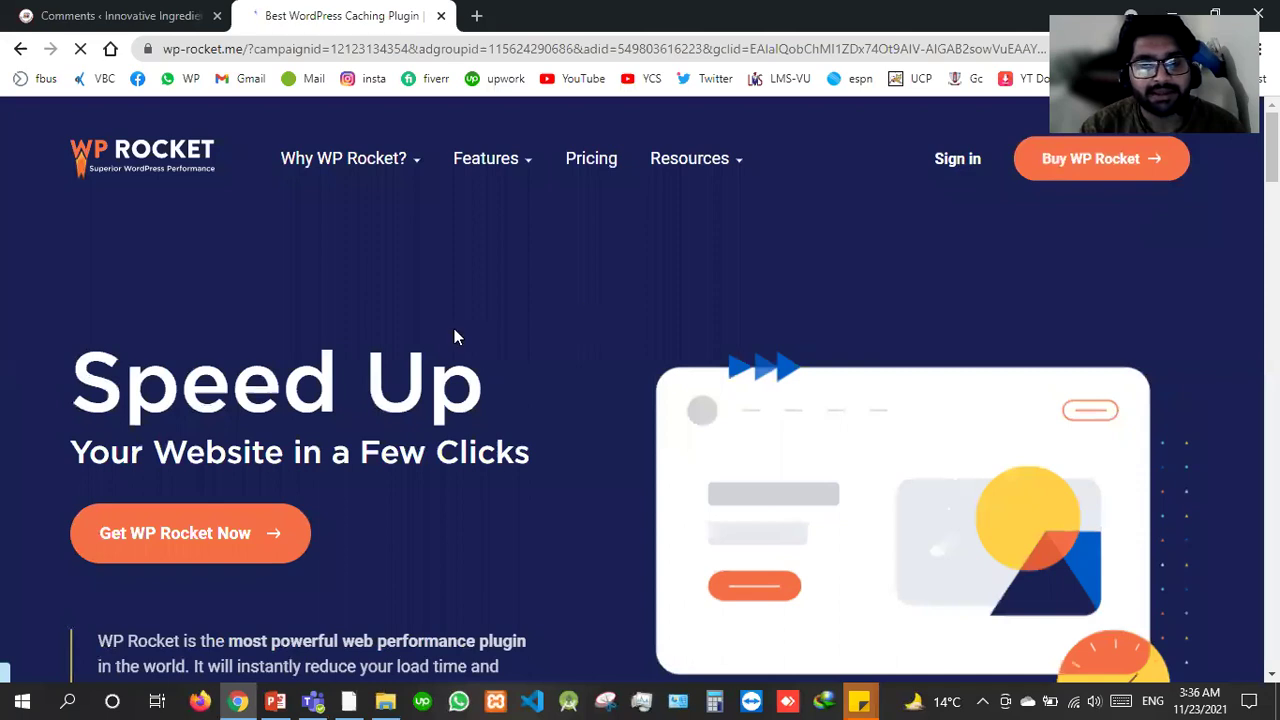
{"action": "scroll", "coordinate": [454, 334], "scroll_direction": "down", "scroll_amount": 1}
{"action": "scroll", "coordinate": [440, 290], "scroll_direction": "down", "scroll_amount": 3}
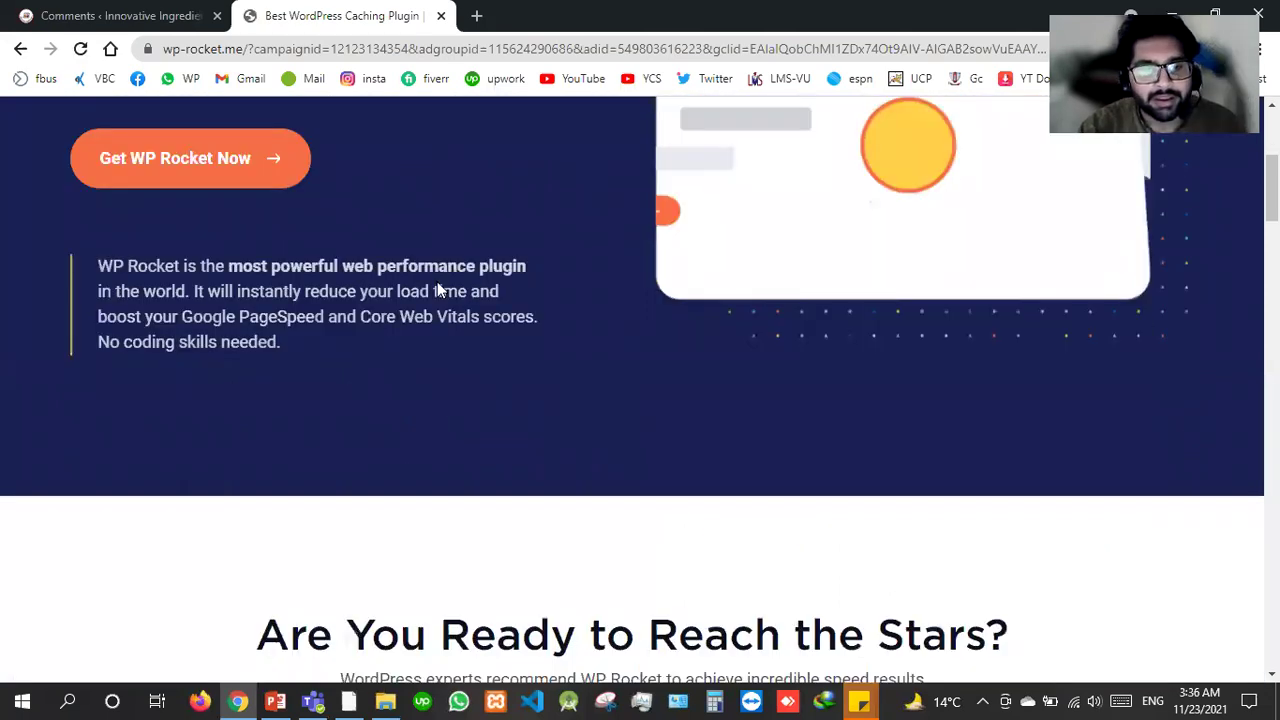
{"action": "scroll", "coordinate": [440, 290], "scroll_direction": "down", "scroll_amount": 5}
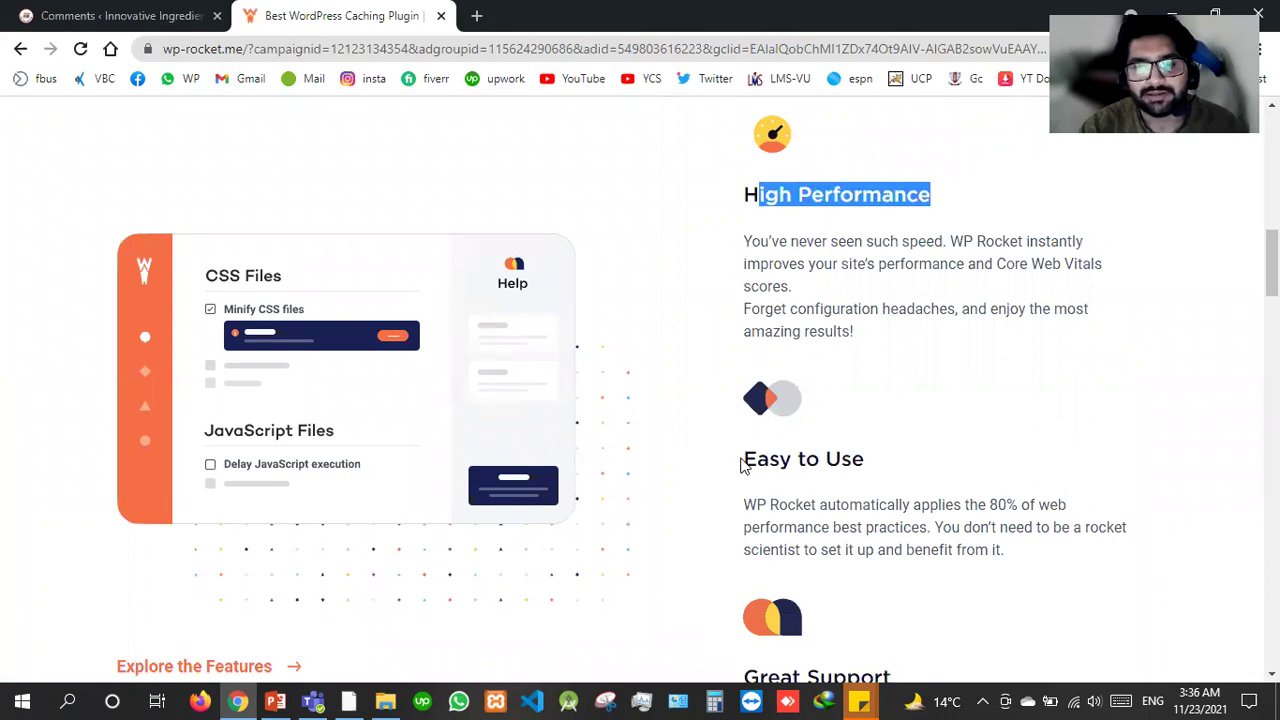
{"action": "left_click_drag", "start_coordinate": [757, 458], "coordinate": [744, 458]}
{"action": "scroll", "coordinate": [744, 458], "scroll_direction": "down", "scroll_amount": 2}
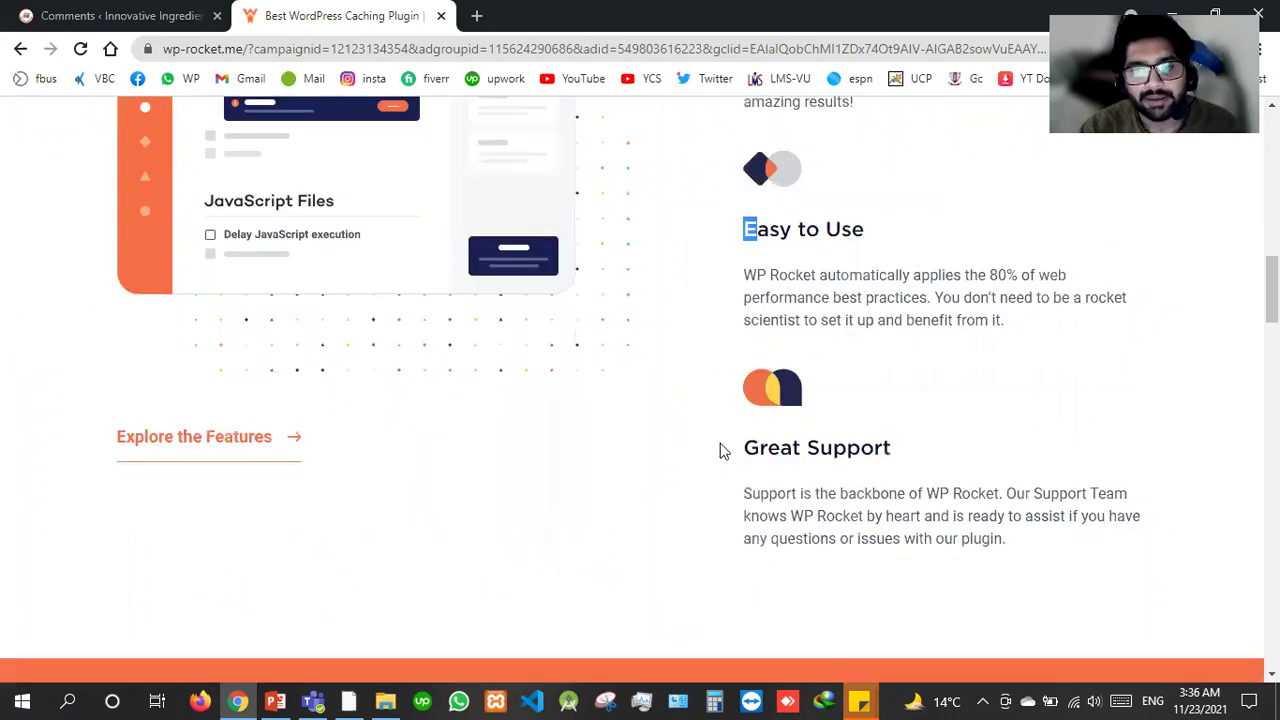
{"action": "scroll", "coordinate": [500, 466], "scroll_direction": "up", "scroll_amount": 4}
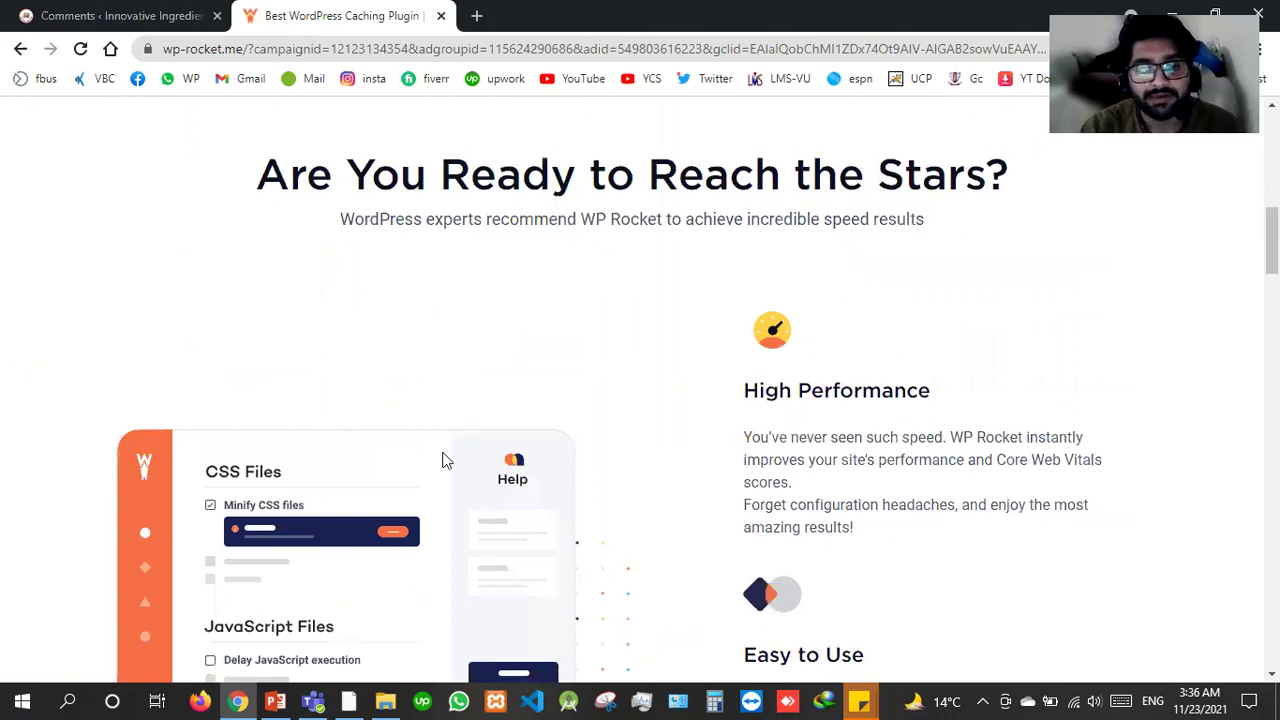
{"action": "scroll", "coordinate": [260, 380], "scroll_direction": "up", "scroll_amount": 5}
{"action": "scroll", "coordinate": [577, 143], "scroll_direction": "up", "scroll_amount": 2}
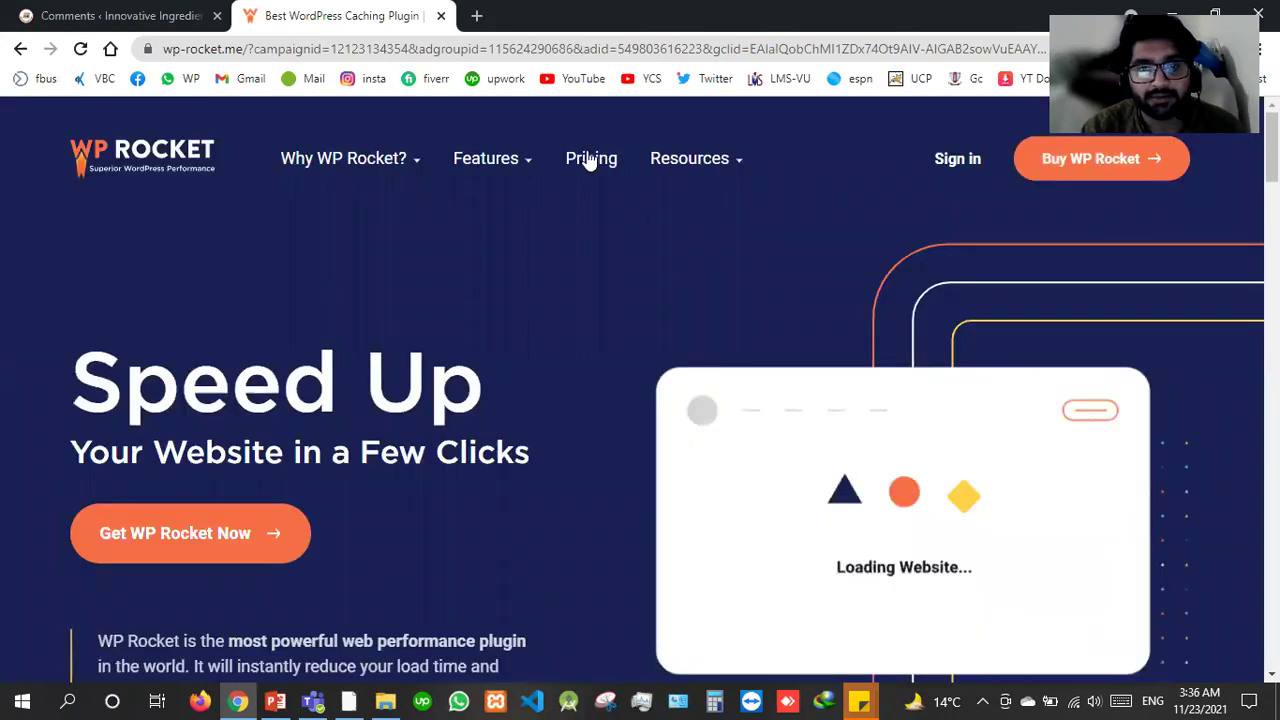
Open WP Rocket's Pricing page and compare the license prices, switching the display to euros and back to US$.
{"action": "left_click", "coordinate": [590, 160]}
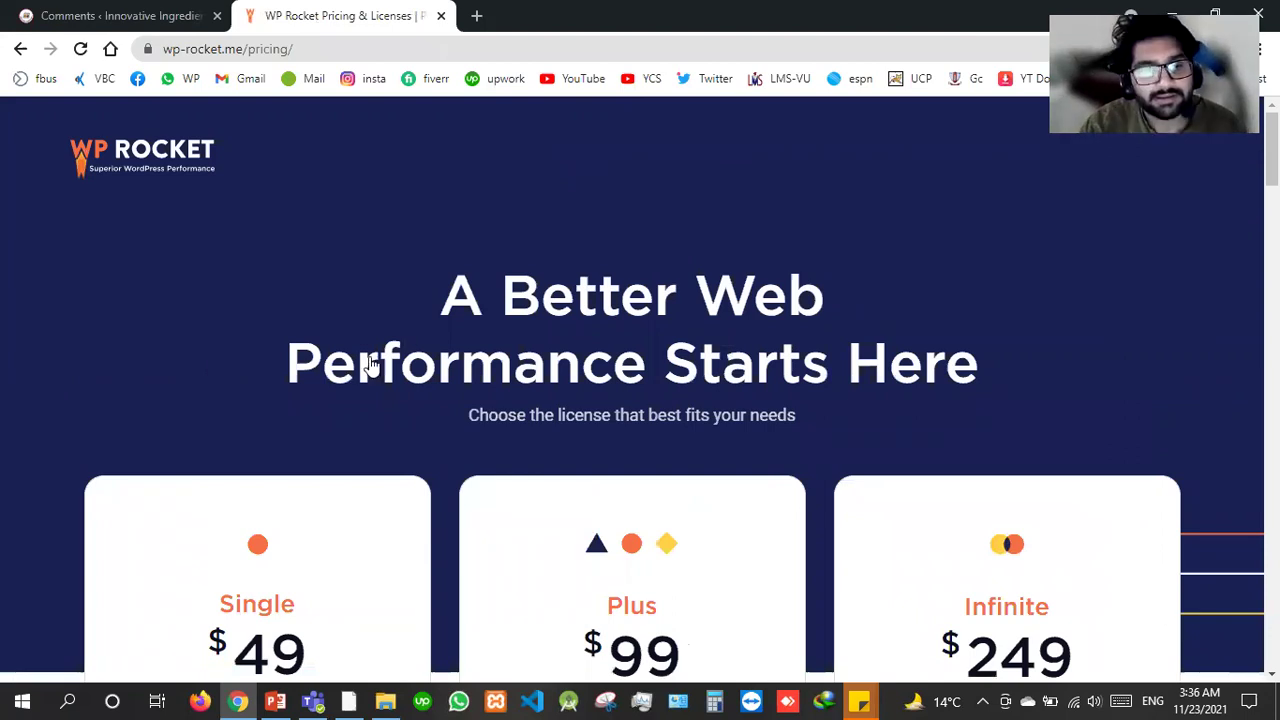
{"action": "scroll", "coordinate": [217, 368], "scroll_direction": "down", "scroll_amount": 4}
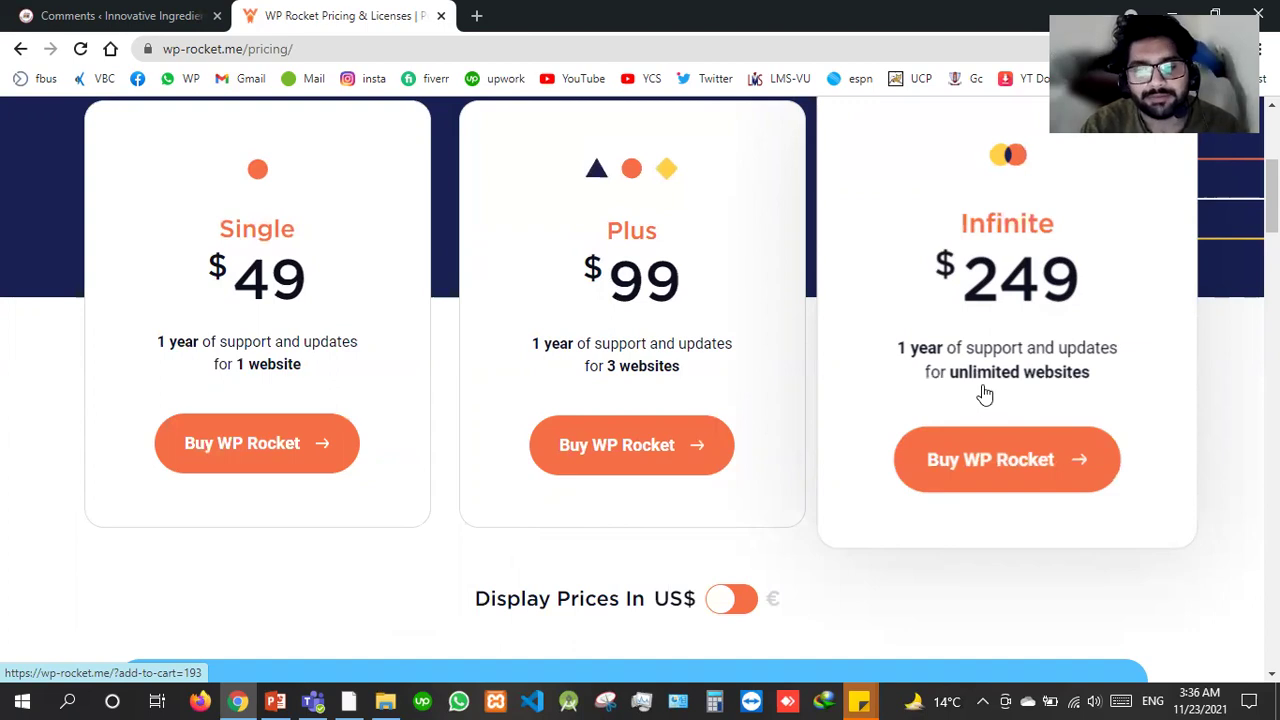
{"action": "left_click", "coordinate": [722, 604]}
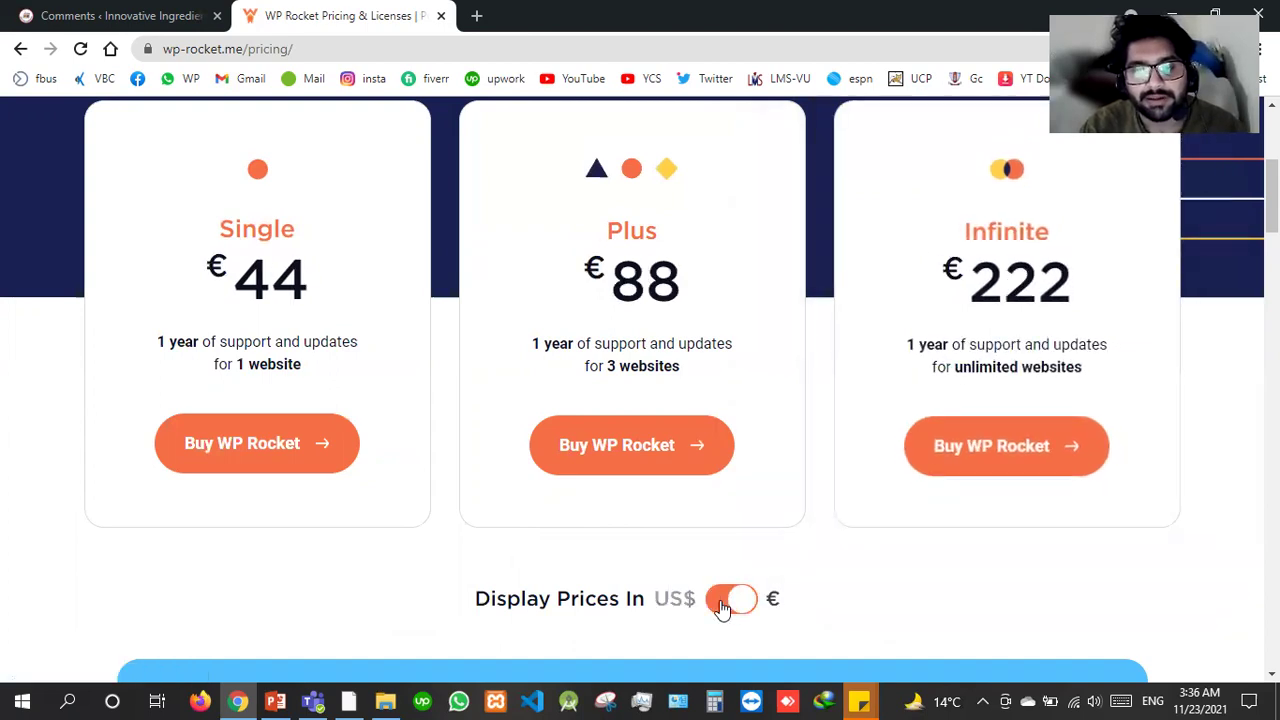
{"action": "double_click", "coordinate": [772, 598]}
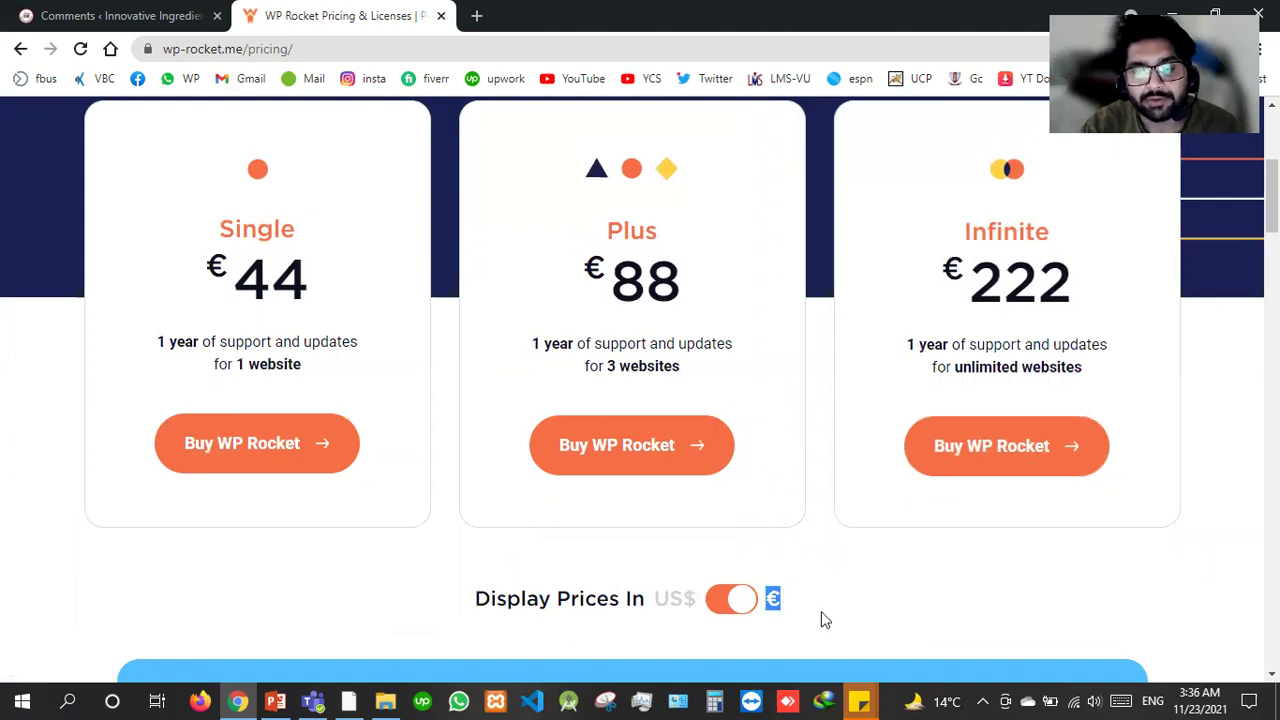
{"action": "left_click", "coordinate": [740, 612]}
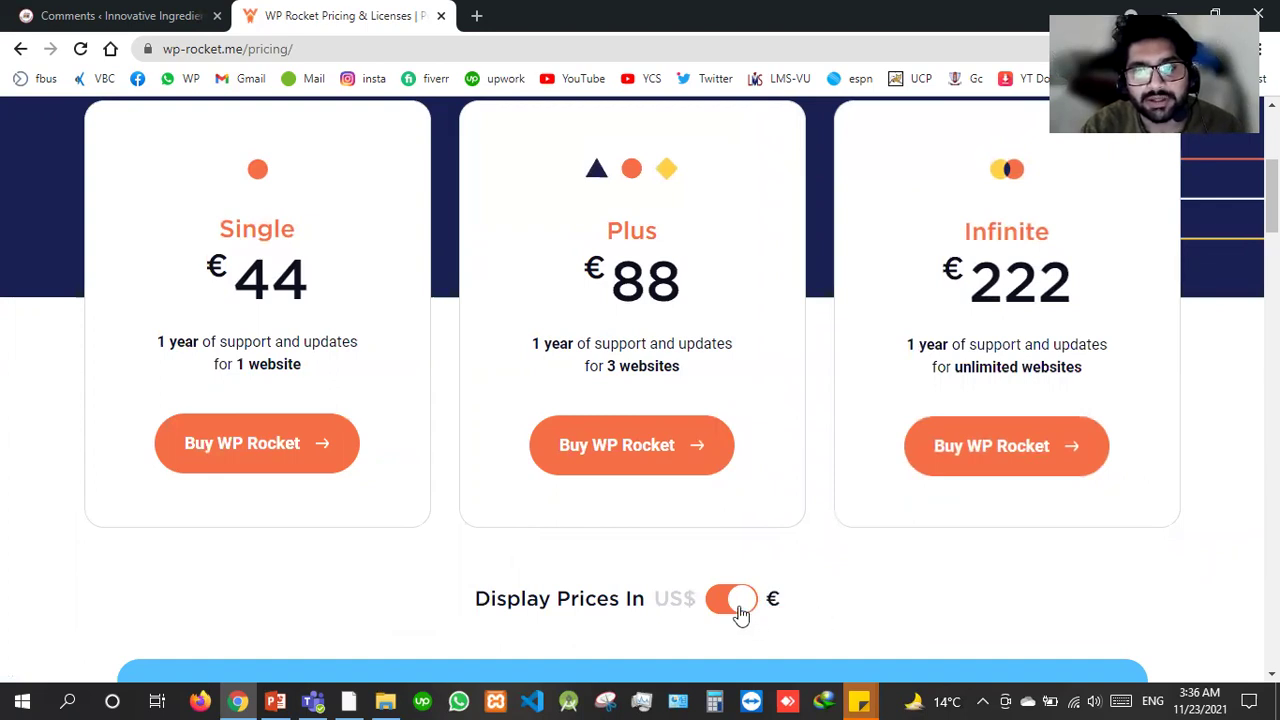
{"action": "left_click", "coordinate": [738, 612]}
{"action": "left_click", "coordinate": [738, 612]}
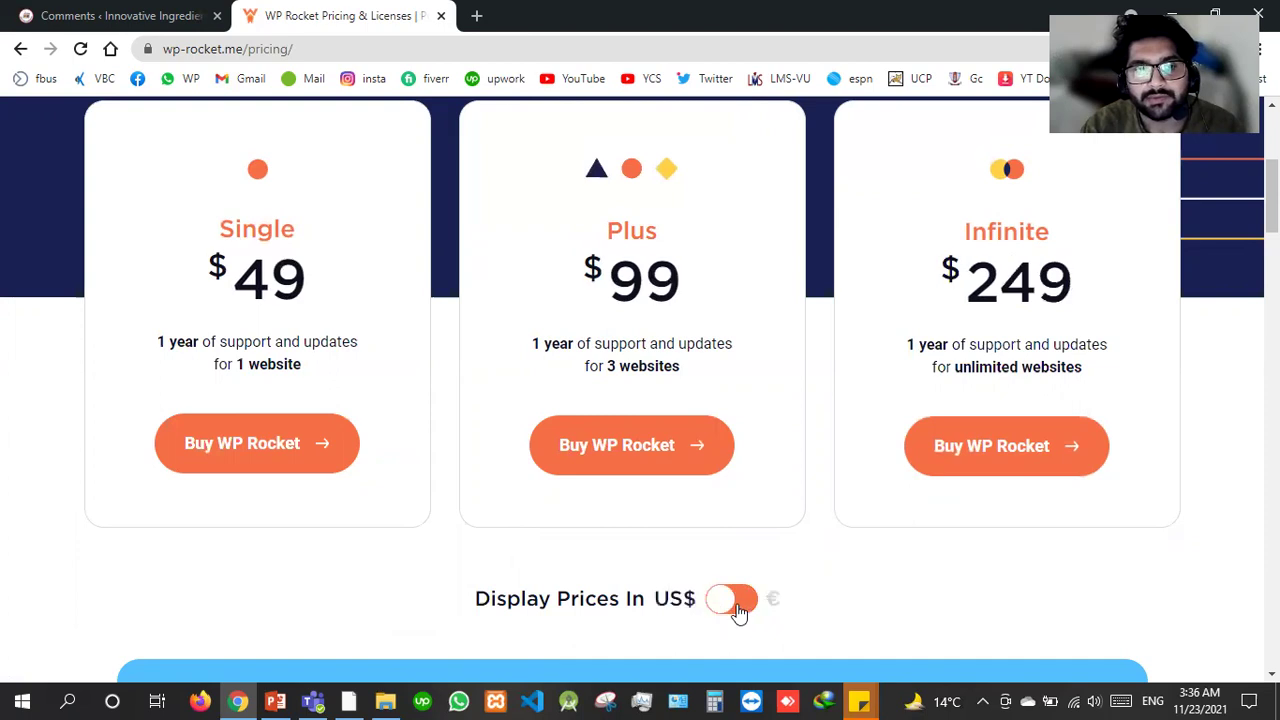
Read the 100% Money Back Guarantee section on the pricing page.
{"action": "scroll", "coordinate": [765, 595], "scroll_direction": "down", "scroll_amount": 5}
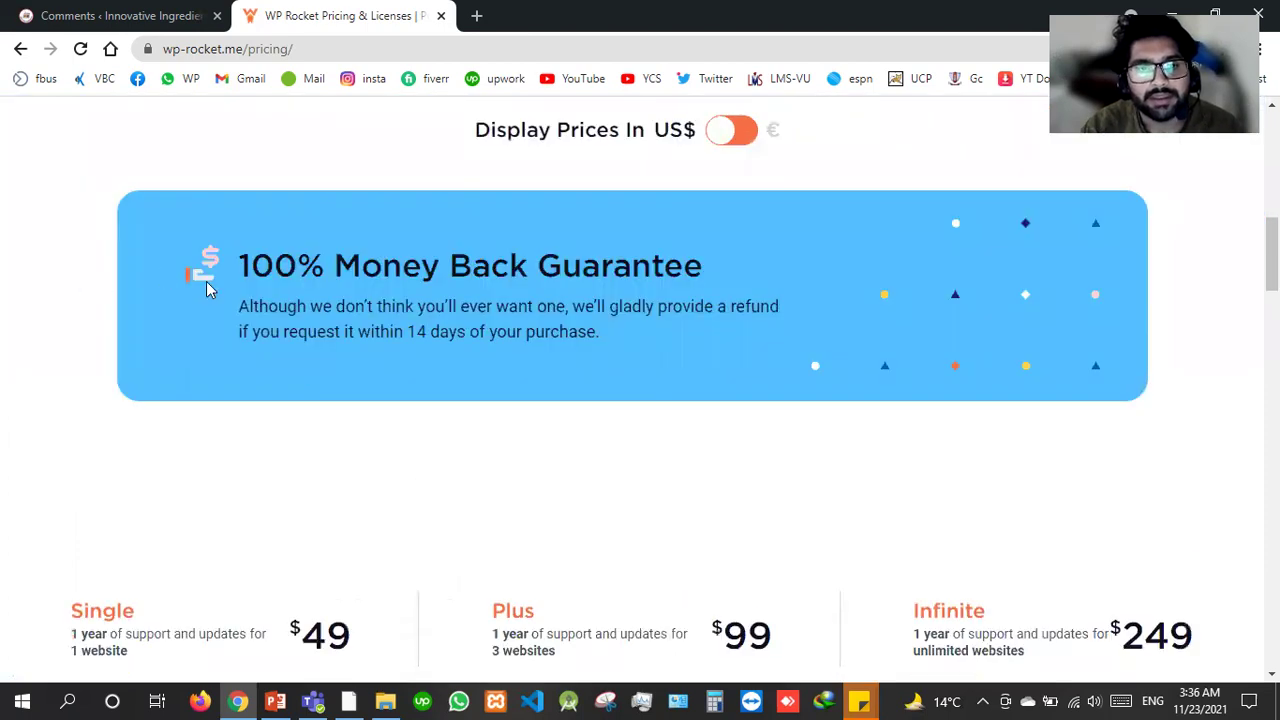
{"action": "triple_click", "coordinate": [639, 255]}
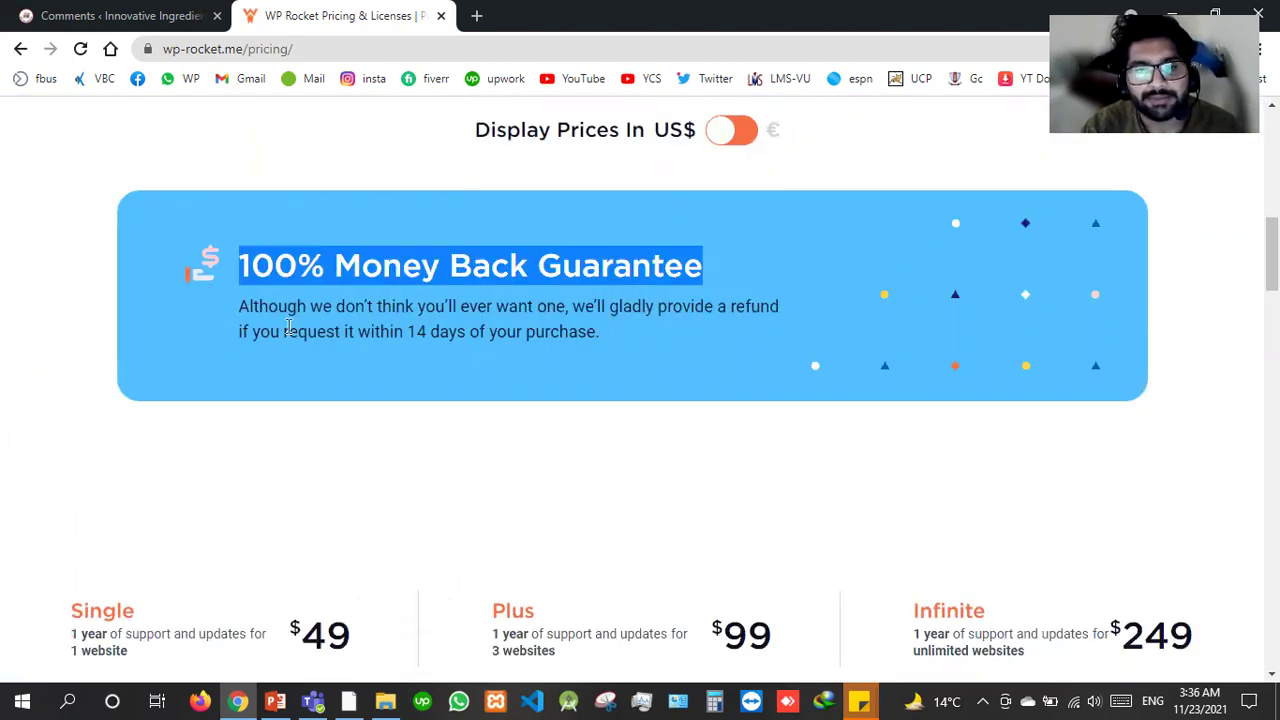
{"action": "left_click_drag", "start_coordinate": [223, 313], "coordinate": [697, 423]}
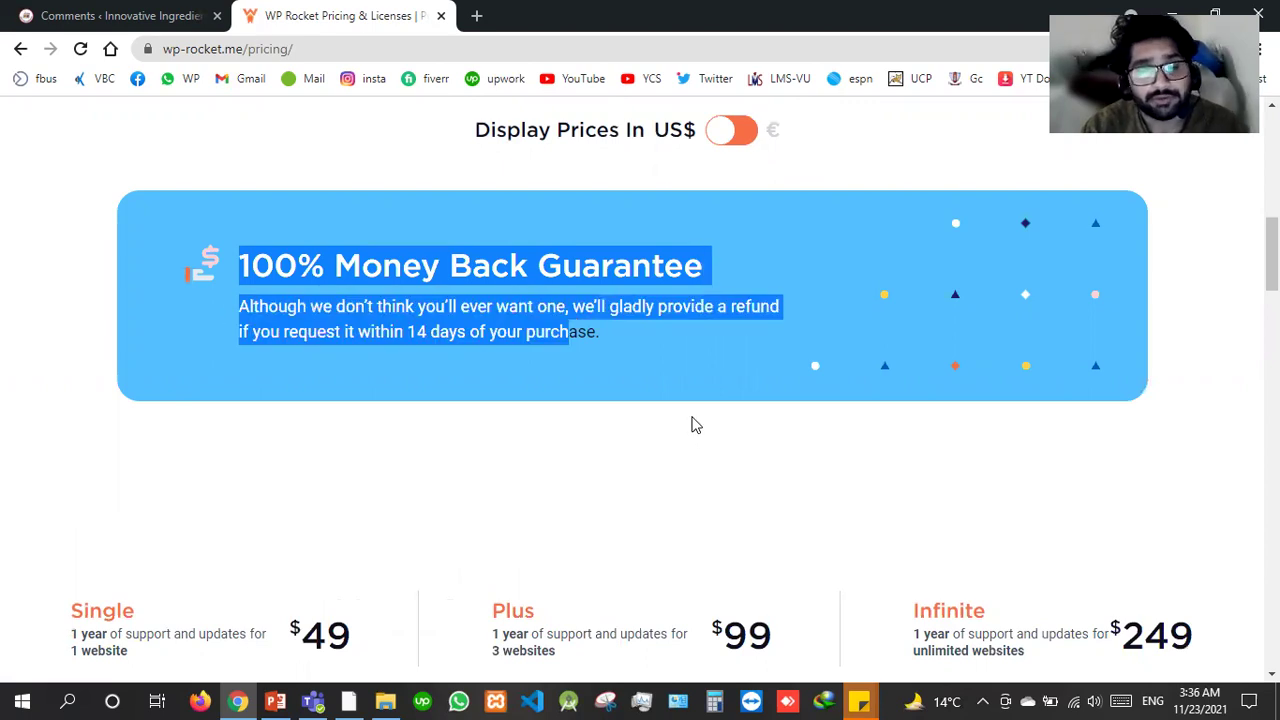
{"action": "scroll", "coordinate": [692, 420], "scroll_direction": "up", "scroll_amount": 10}
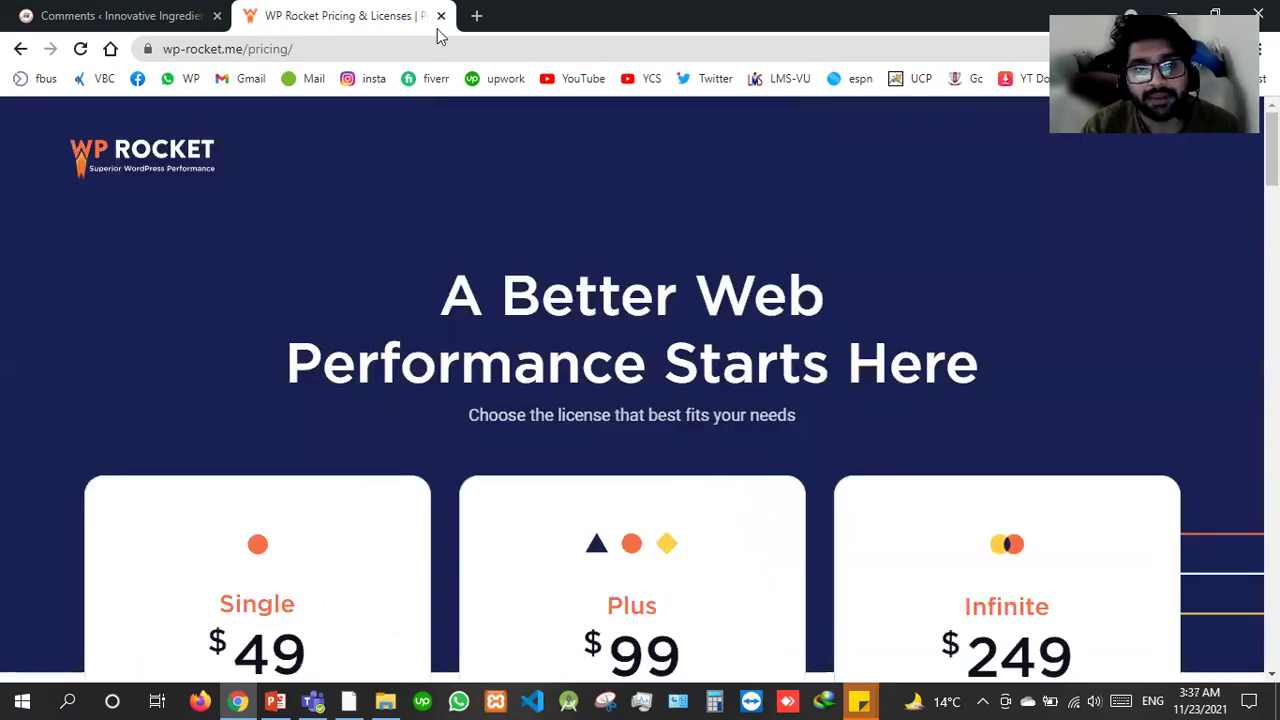
Return to the WordPress dashboard, go to the installed Plugins page and open the Add New plugin page in a separate tab.
{"action": "left_click", "coordinate": [116, 8]}
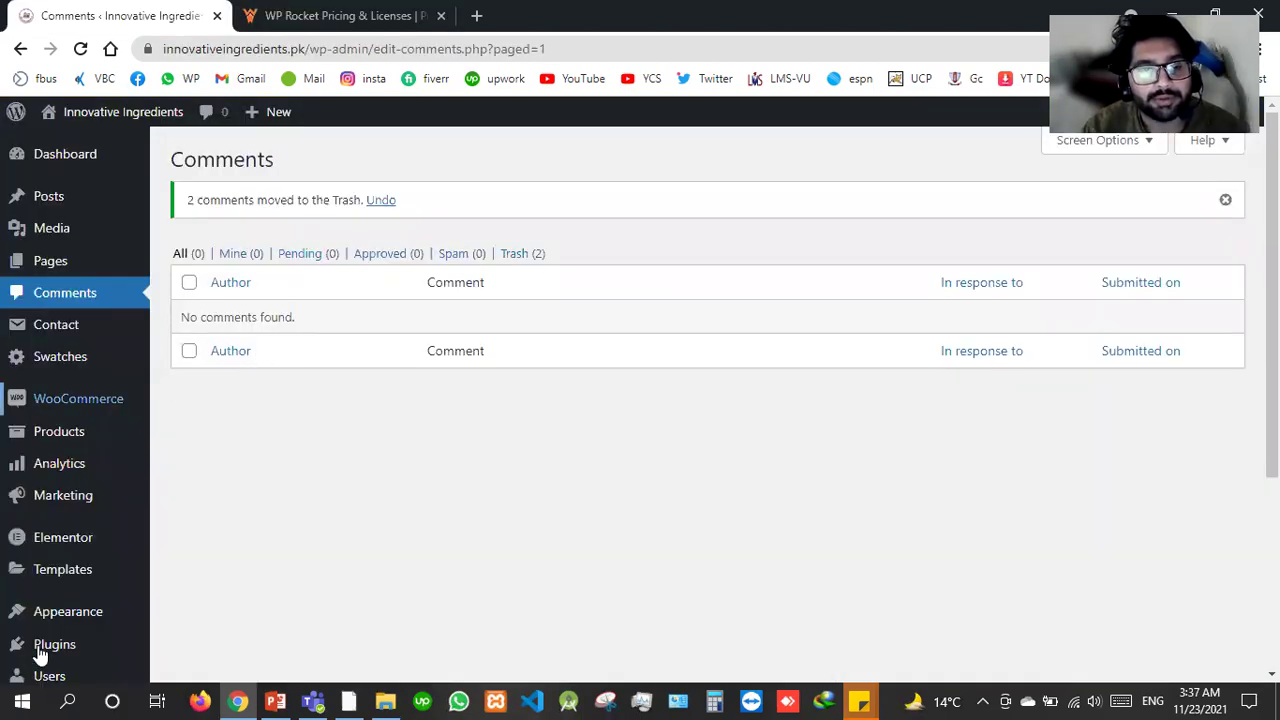
{"action": "mouse_move", "coordinate": [44, 642]}
{"action": "scroll", "coordinate": [44, 642], "scroll_direction": "down", "scroll_amount": 1}
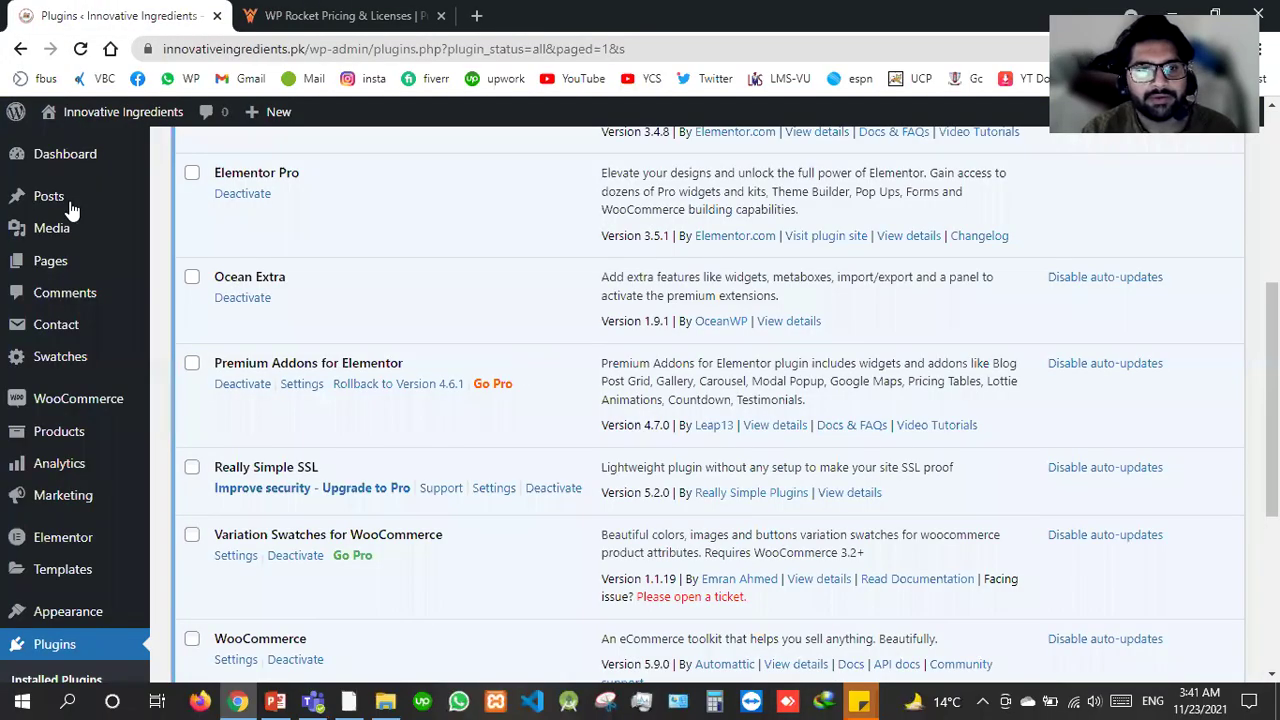
{"action": "scroll", "coordinate": [289, 166], "scroll_direction": "up", "scroll_amount": 5}
{"action": "right_click", "coordinate": [290, 164]}
{"action": "left_click", "coordinate": [330, 177]}
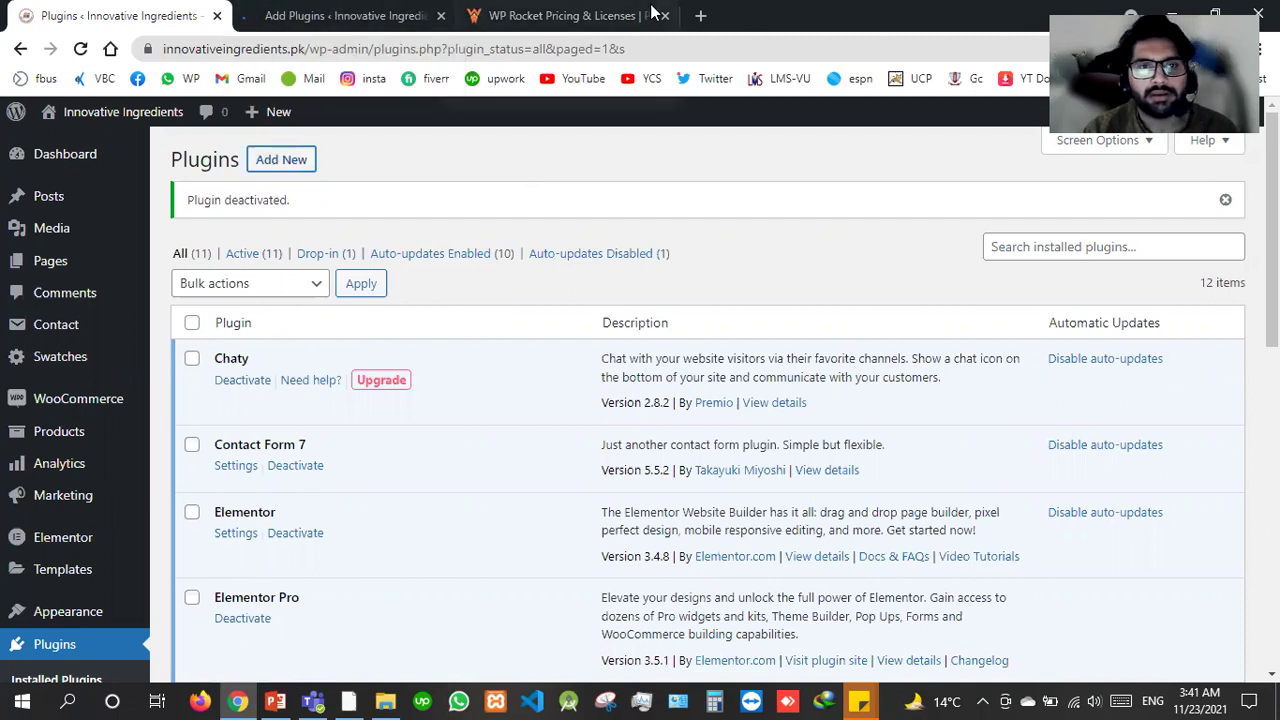
Look up "canv" in a new browser tab and open the suggested changemakereducations.instructure.com Canvas login page.
{"action": "left_click", "coordinate": [701, 17]}
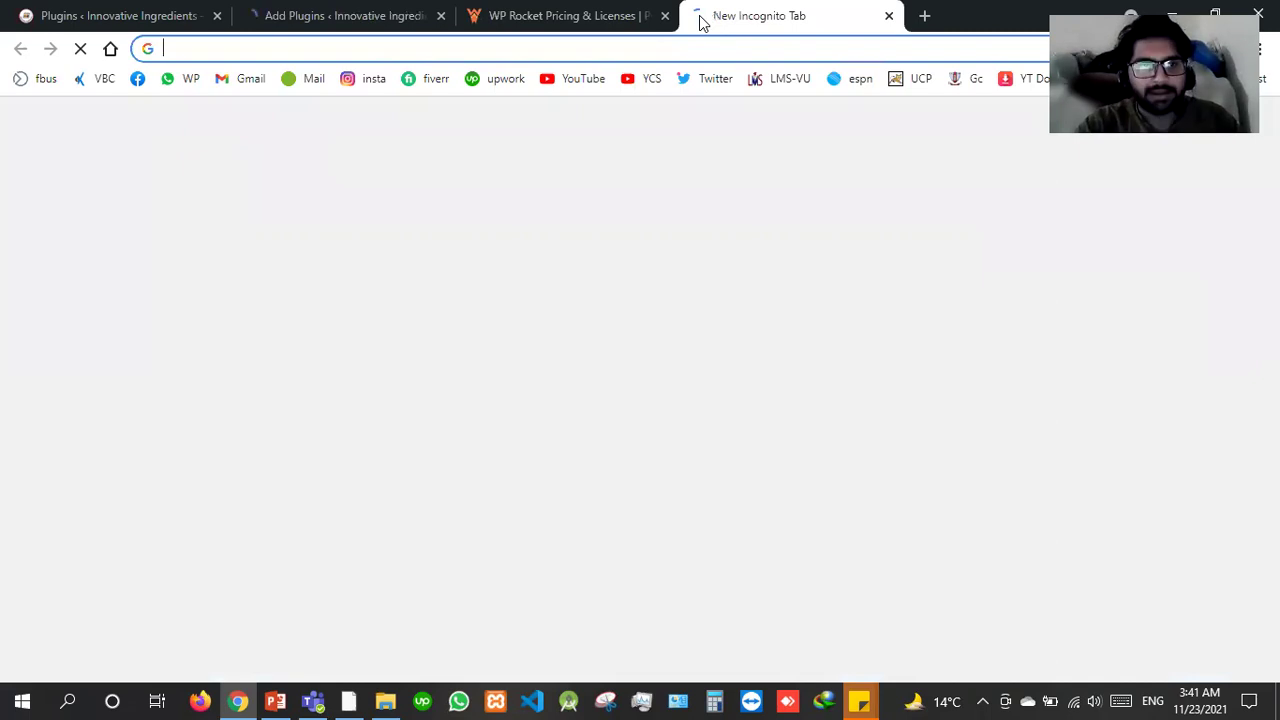
{"action": "type", "text": "canv"}
{"action": "key", "text": "Down"}
{"action": "key", "text": "Down"}
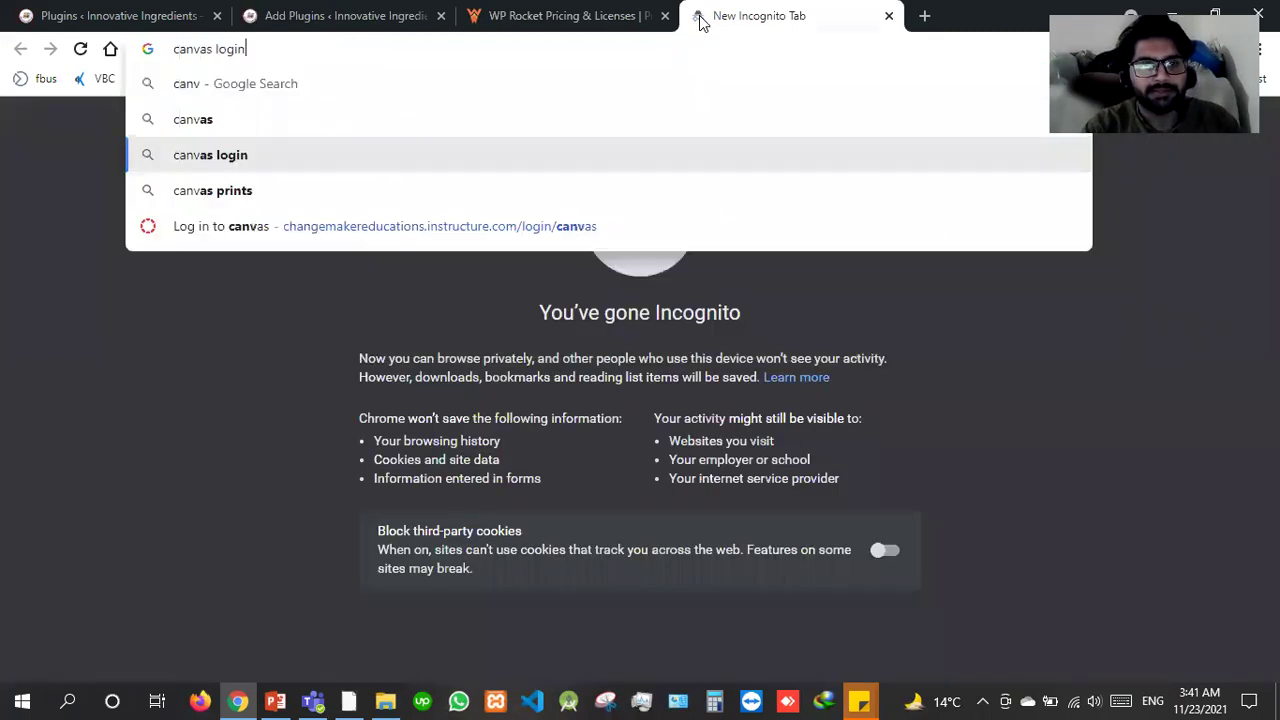
{"action": "key", "text": "Down"}
{"action": "key", "text": "Down"}
{"action": "key", "text": "Return"}
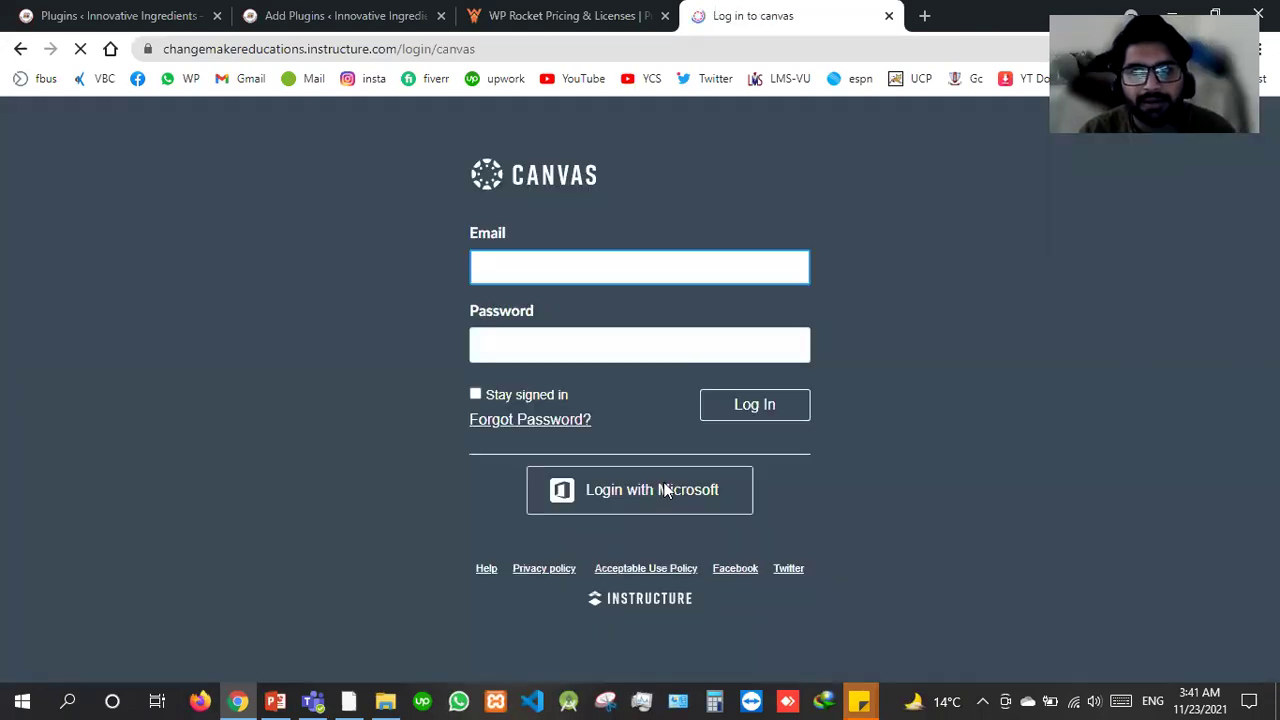
Log in to Canvas with Microsoft using the saved work e-mail and account password, and choose to stay signed in.
{"action": "left_click", "coordinate": [665, 489]}
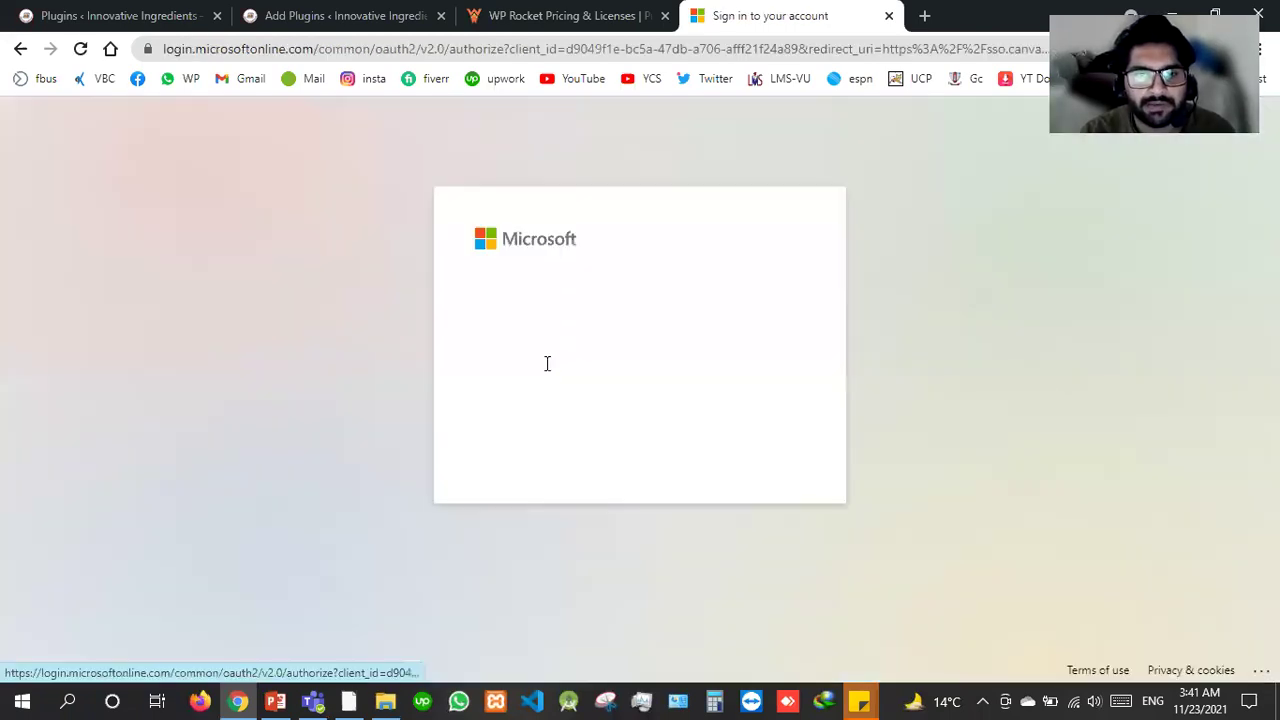
{"action": "left_click", "coordinate": [562, 332]}
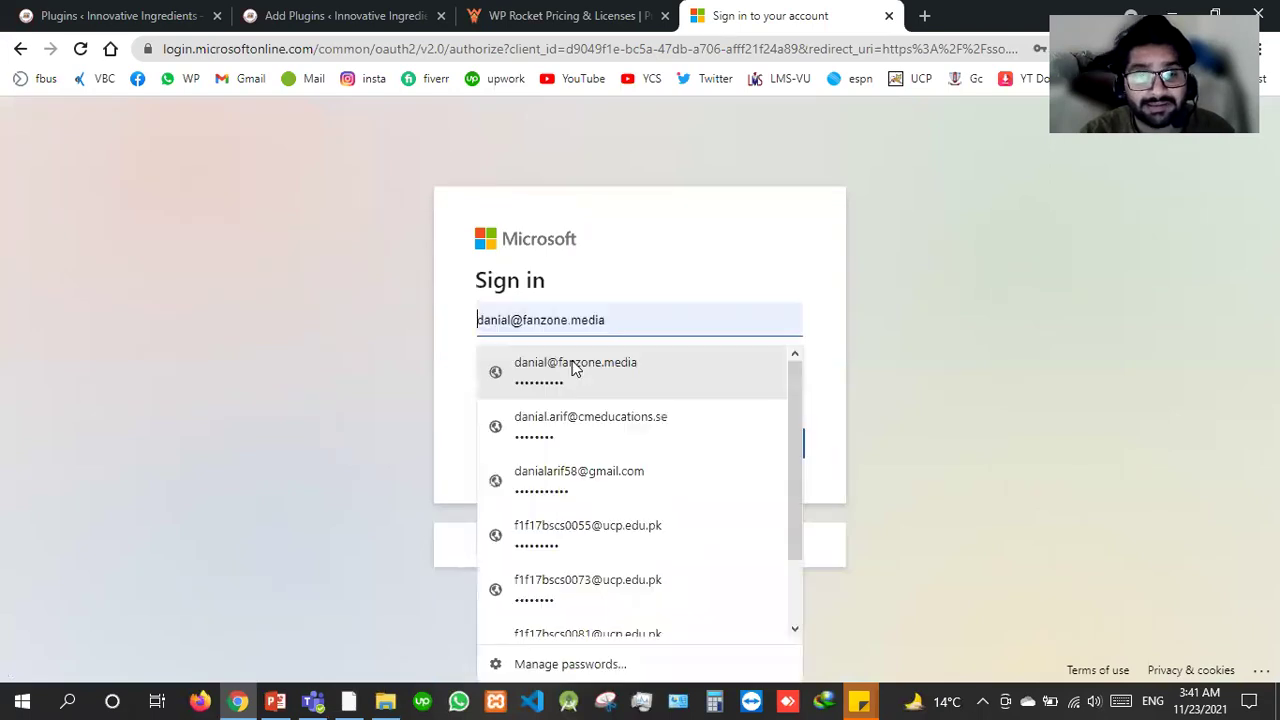
{"action": "left_click", "coordinate": [740, 443]}
{"action": "key", "text": "Return"}
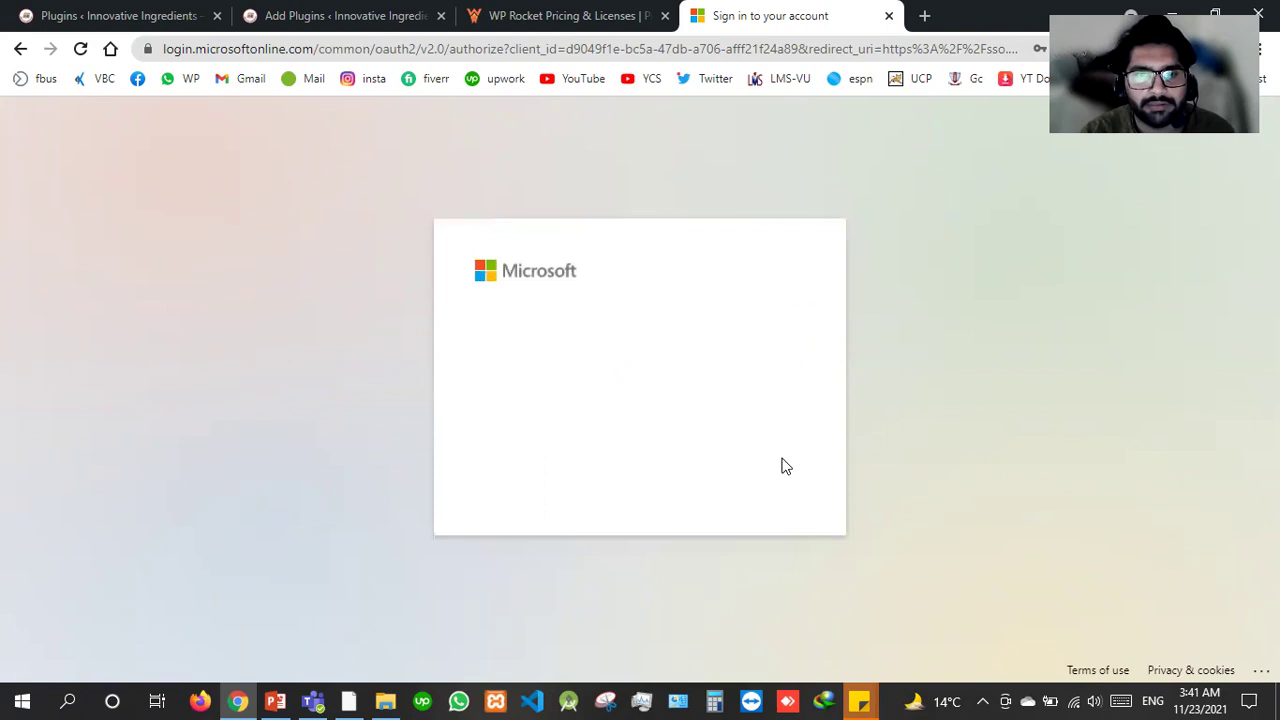
{"action": "left_click", "coordinate": [757, 478]}
{"action": "left_click", "coordinate": [758, 478]}
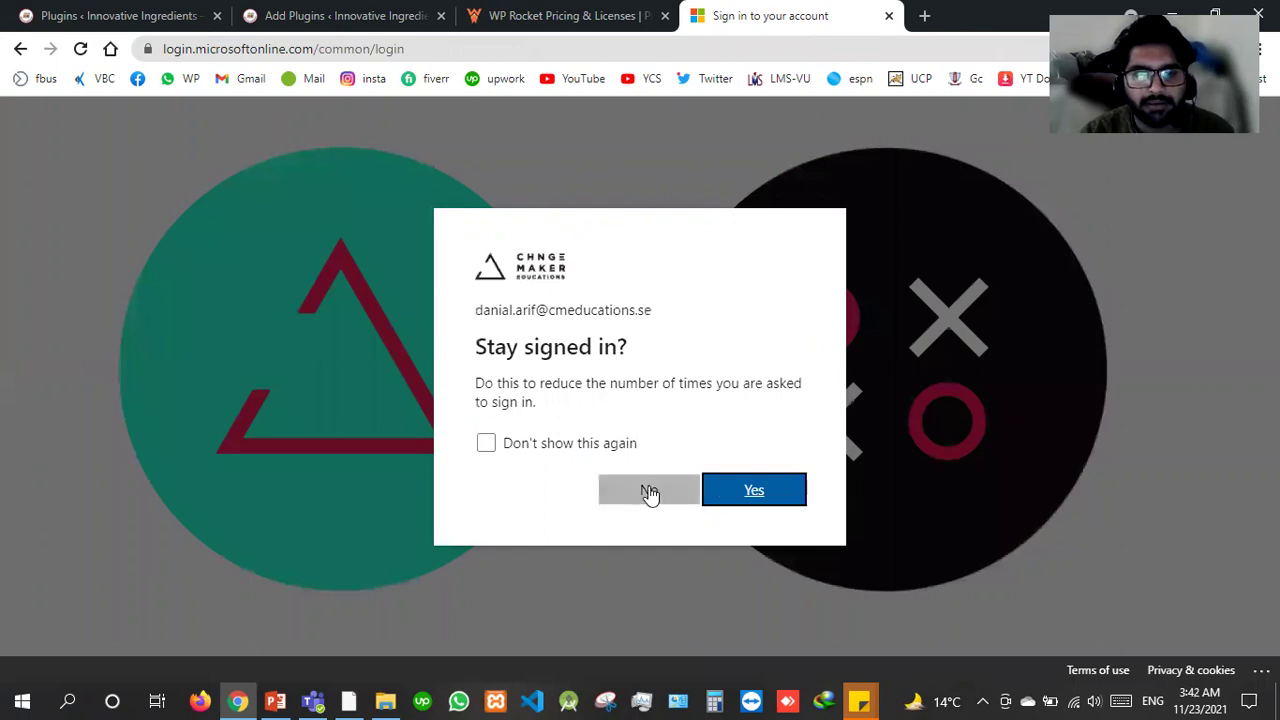
{"action": "left_click", "coordinate": [731, 489]}
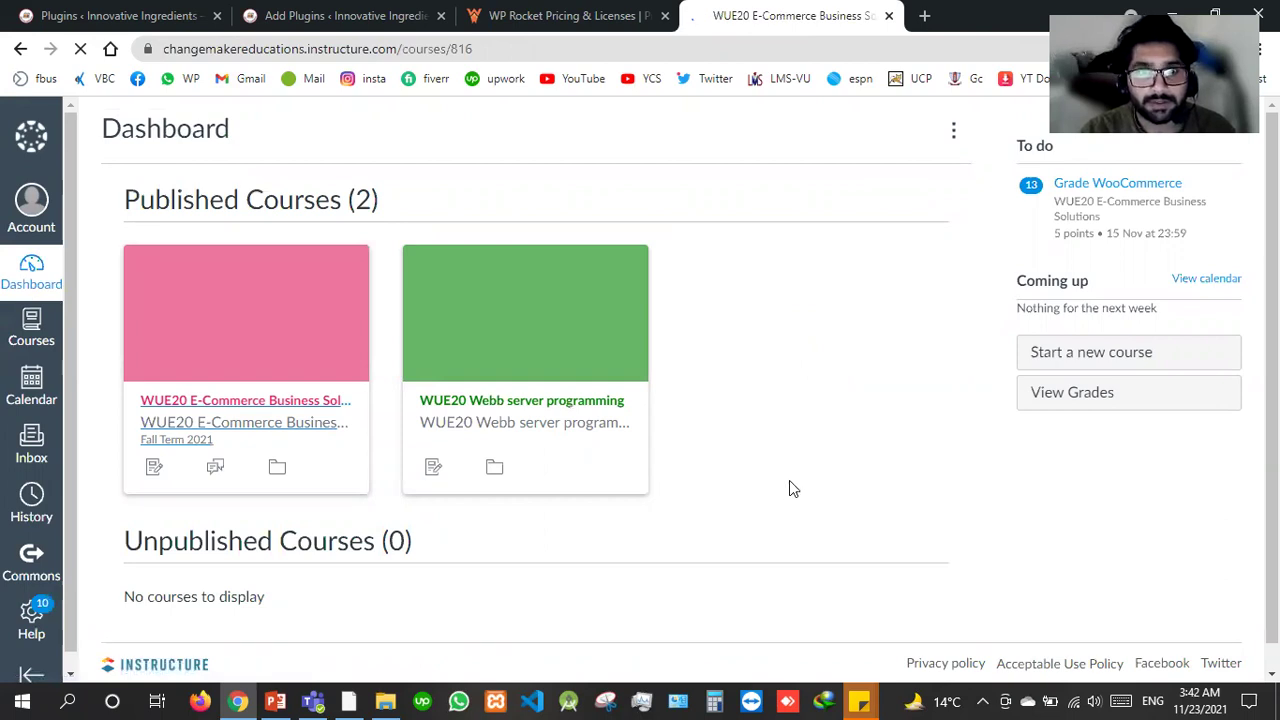
In the WUE20 E-Commerce Business Solutions course, start adding an item to the Lecture25- V47 module.
{"action": "scroll", "coordinate": [789, 488], "scroll_direction": "down", "scroll_amount": 10}
{"action": "scroll", "coordinate": [790, 483], "scroll_direction": "down", "scroll_amount": 5}
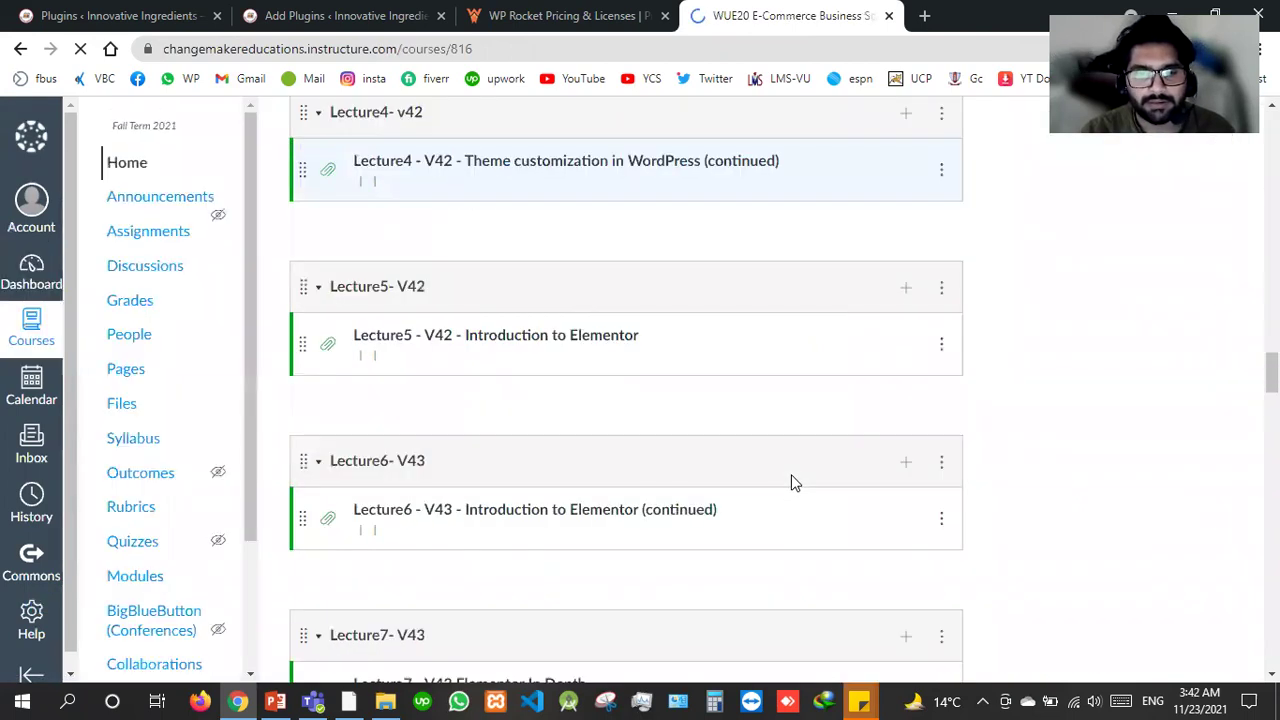
{"action": "scroll", "coordinate": [791, 483], "scroll_direction": "down", "scroll_amount": 20}
{"action": "scroll", "coordinate": [791, 482], "scroll_direction": "up", "scroll_amount": 6}
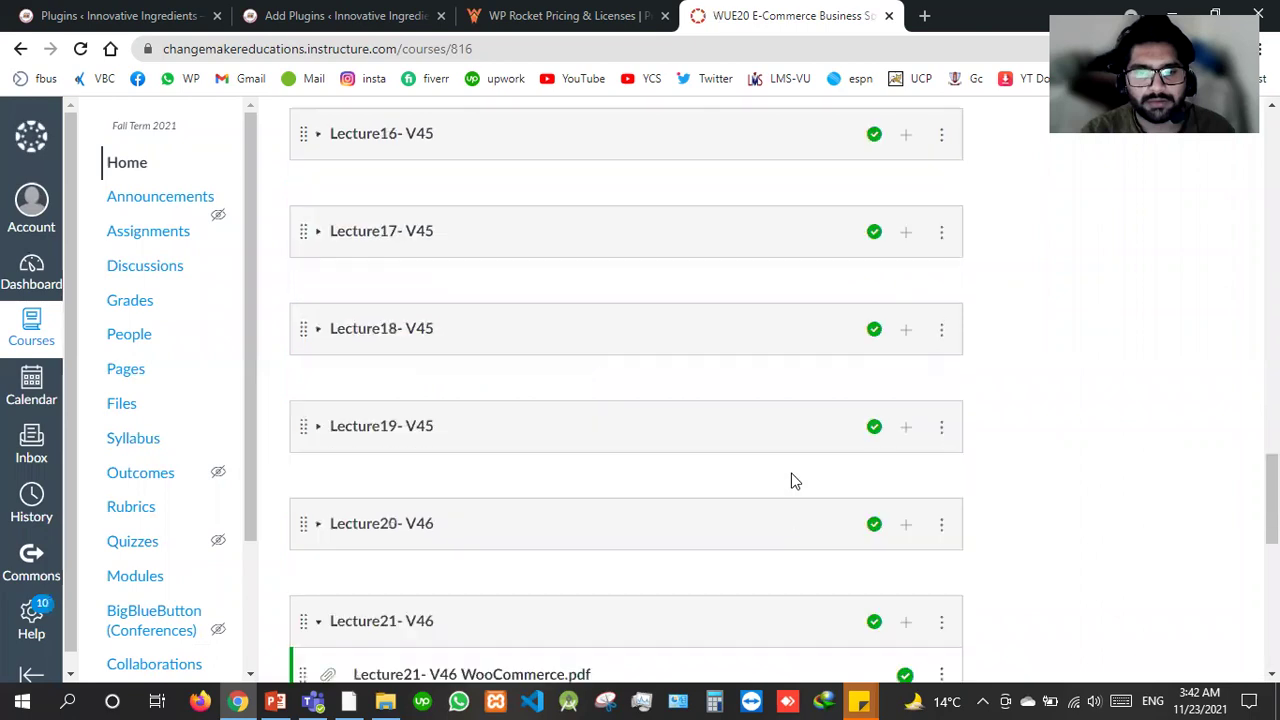
{"action": "scroll", "coordinate": [791, 478], "scroll_direction": "down", "scroll_amount": 6}
{"action": "scroll", "coordinate": [914, 500], "scroll_direction": "down", "scroll_amount": 1}
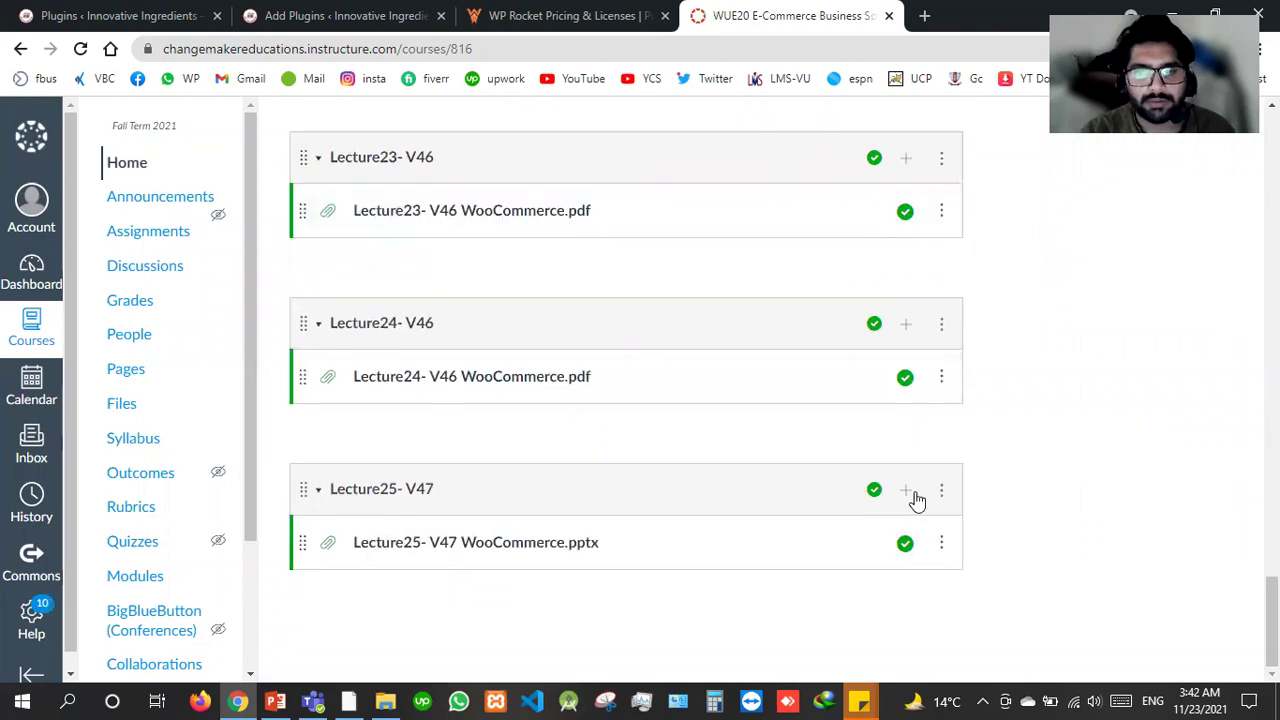
{"action": "left_click", "coordinate": [906, 490]}
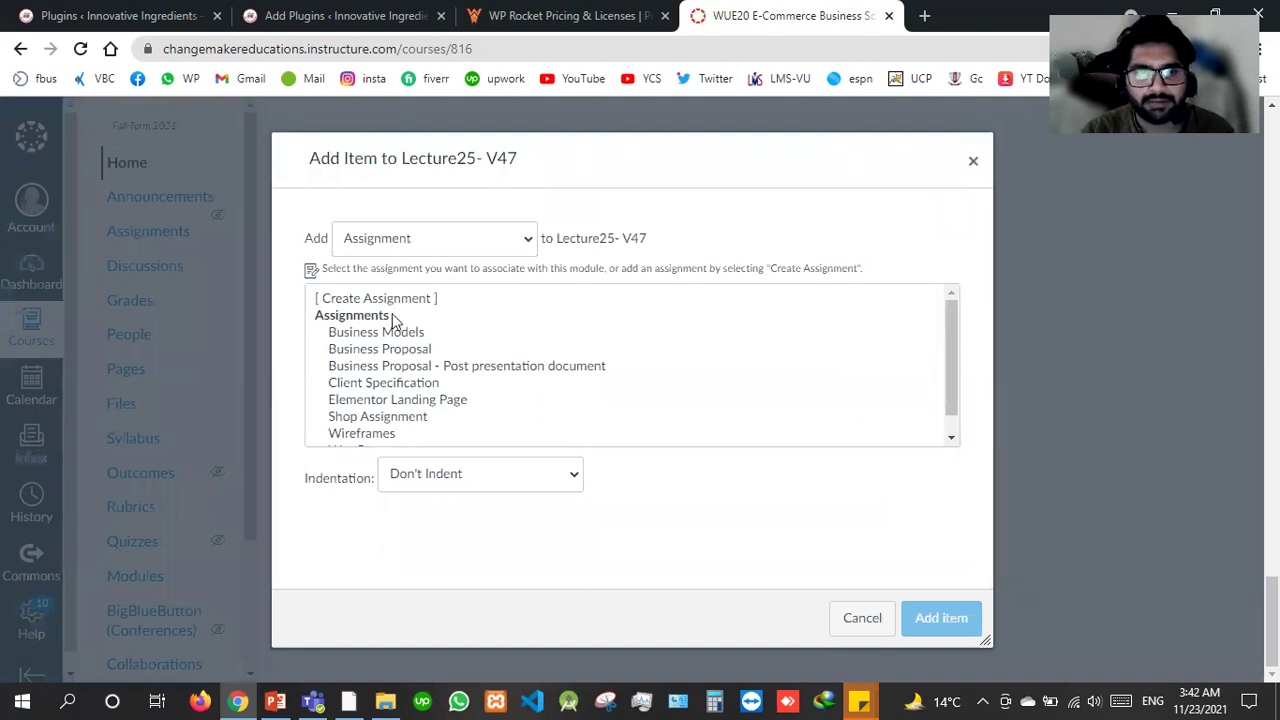
Upload wp-rocket_v3.10.3.zip from the Desktop as a new course file and add it to the Lecture25- V47 module.
{"action": "left_click", "coordinate": [388, 307]}
{"action": "left_click", "coordinate": [388, 300]}
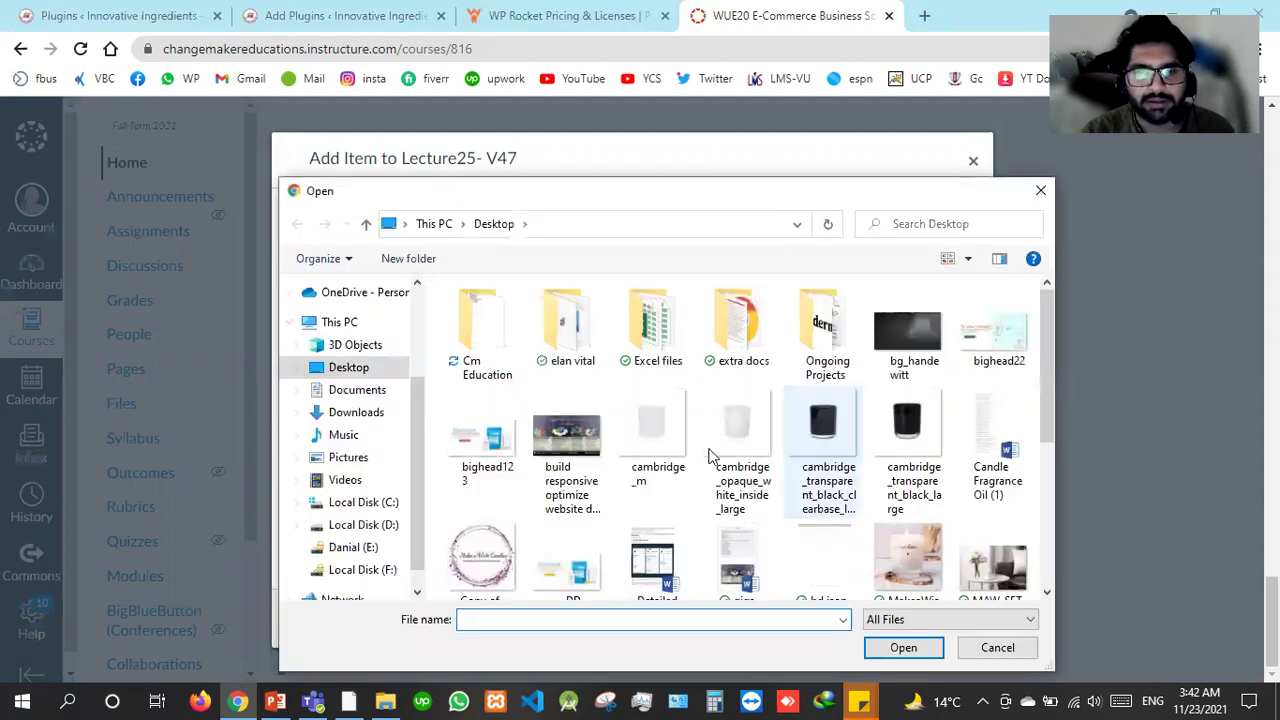
{"action": "scroll", "coordinate": [594, 508], "scroll_direction": "down", "scroll_amount": 3}
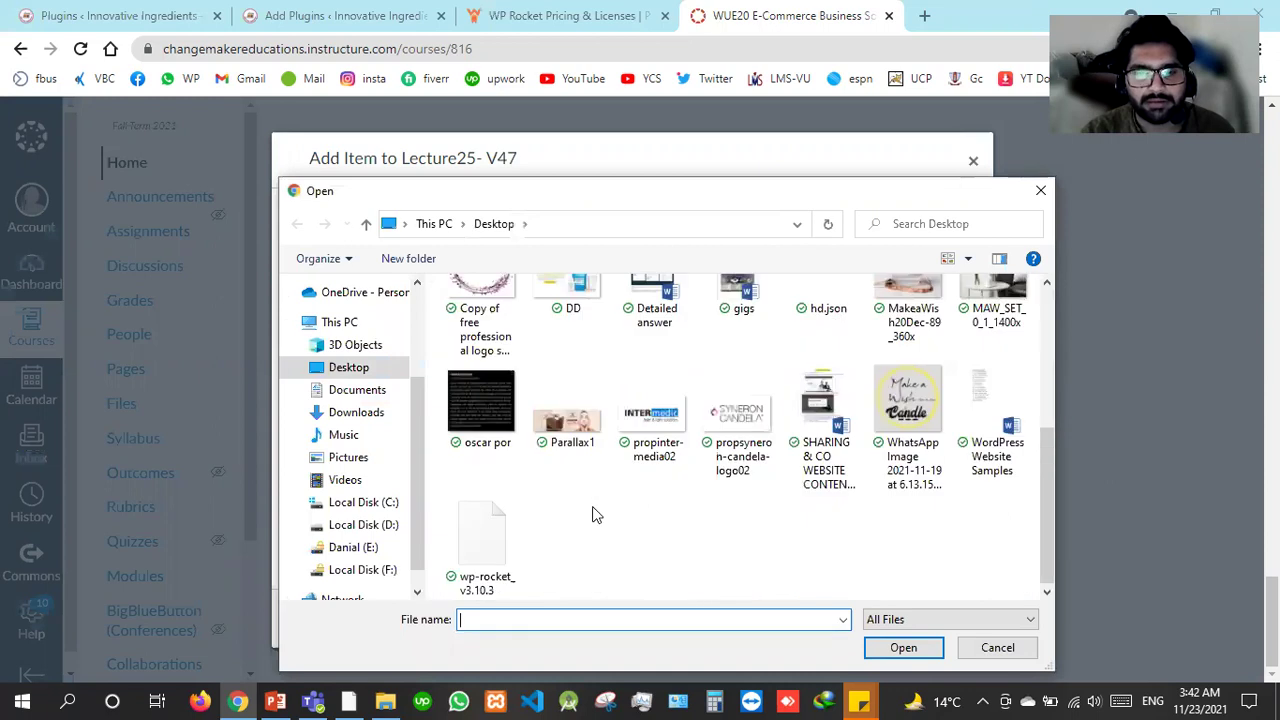
{"action": "double_click", "coordinate": [482, 548]}
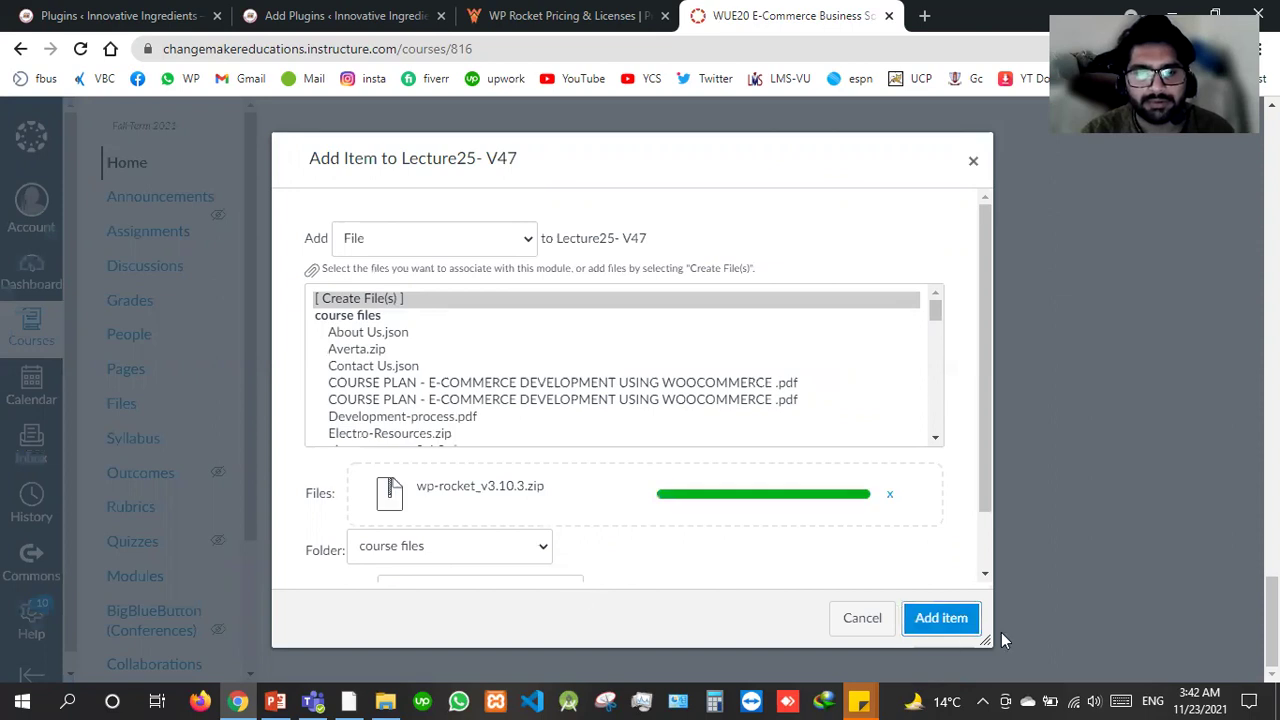
{"action": "left_click", "coordinate": [941, 620]}
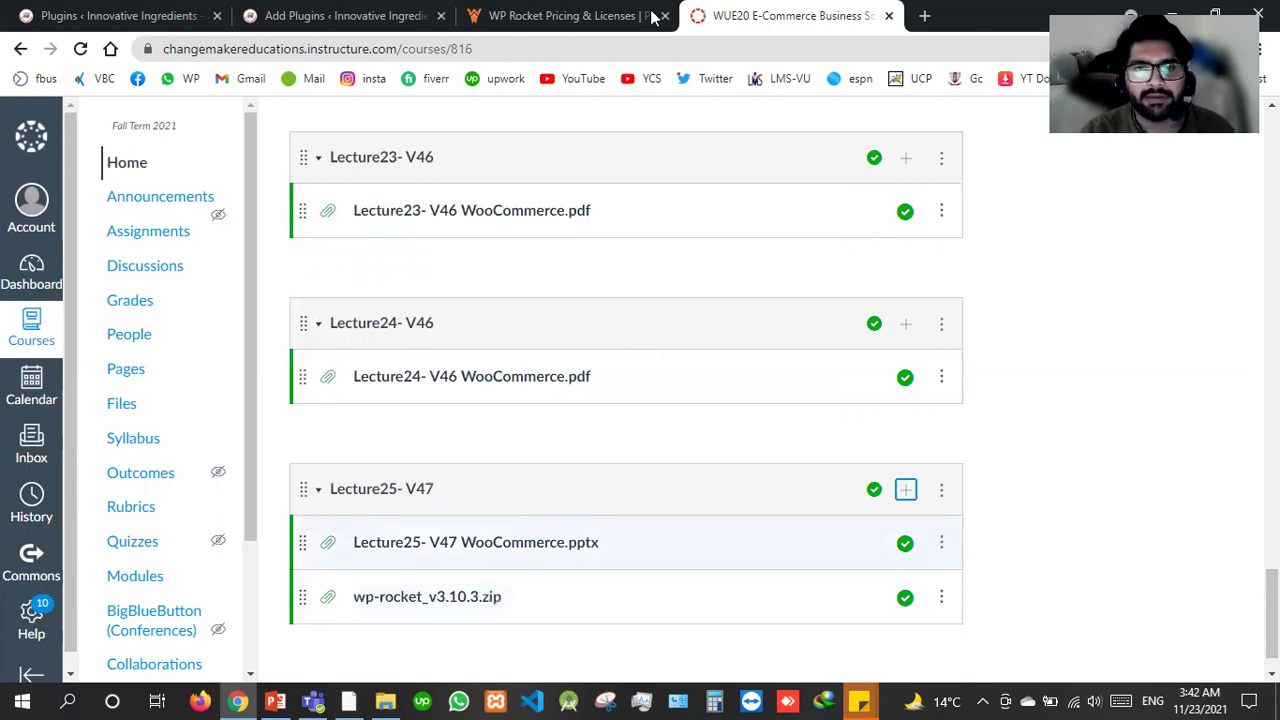
Close the Canvas and WP Rocket pricing pages, and install and activate the WordPress plugin from wp-rocket_v3.10.3.zip.
{"action": "key", "text": "ctrl+w"}
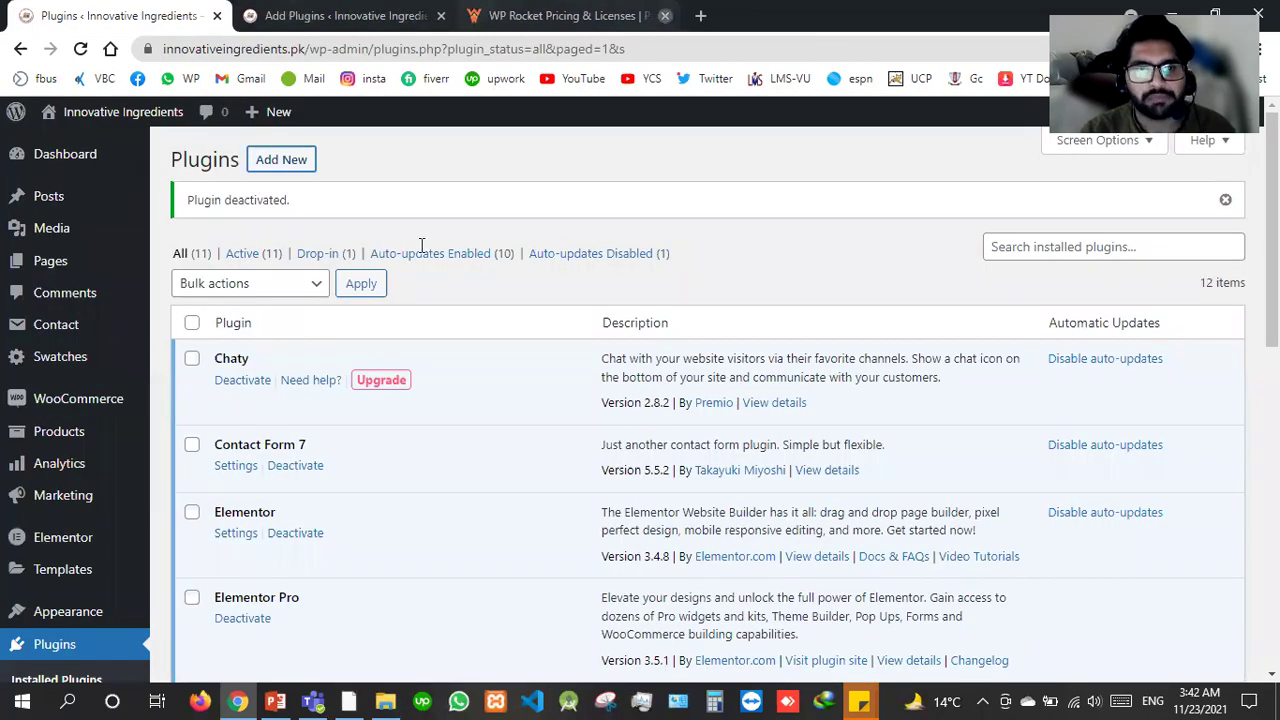
{"action": "key", "text": "ctrl+w"}
{"action": "left_click", "coordinate": [357, 163]}
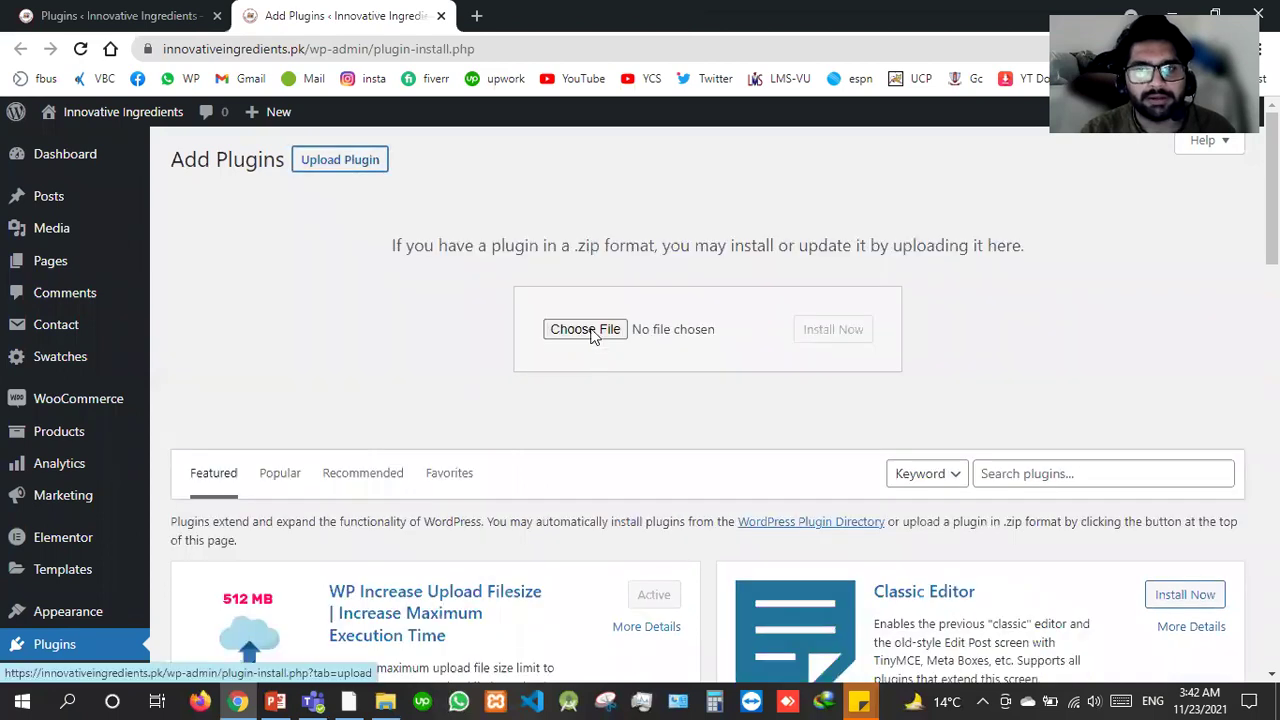
{"action": "left_click", "coordinate": [590, 331]}
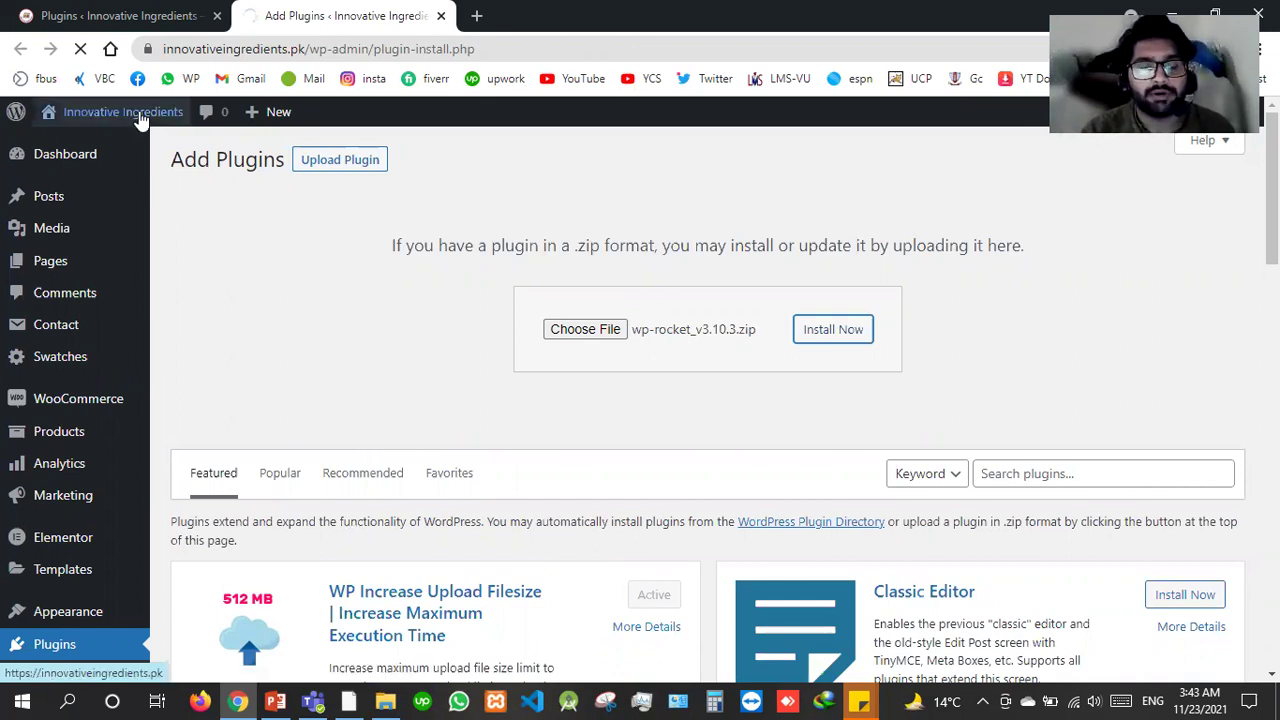
{"action": "mouse_move", "coordinate": [143, 127]}
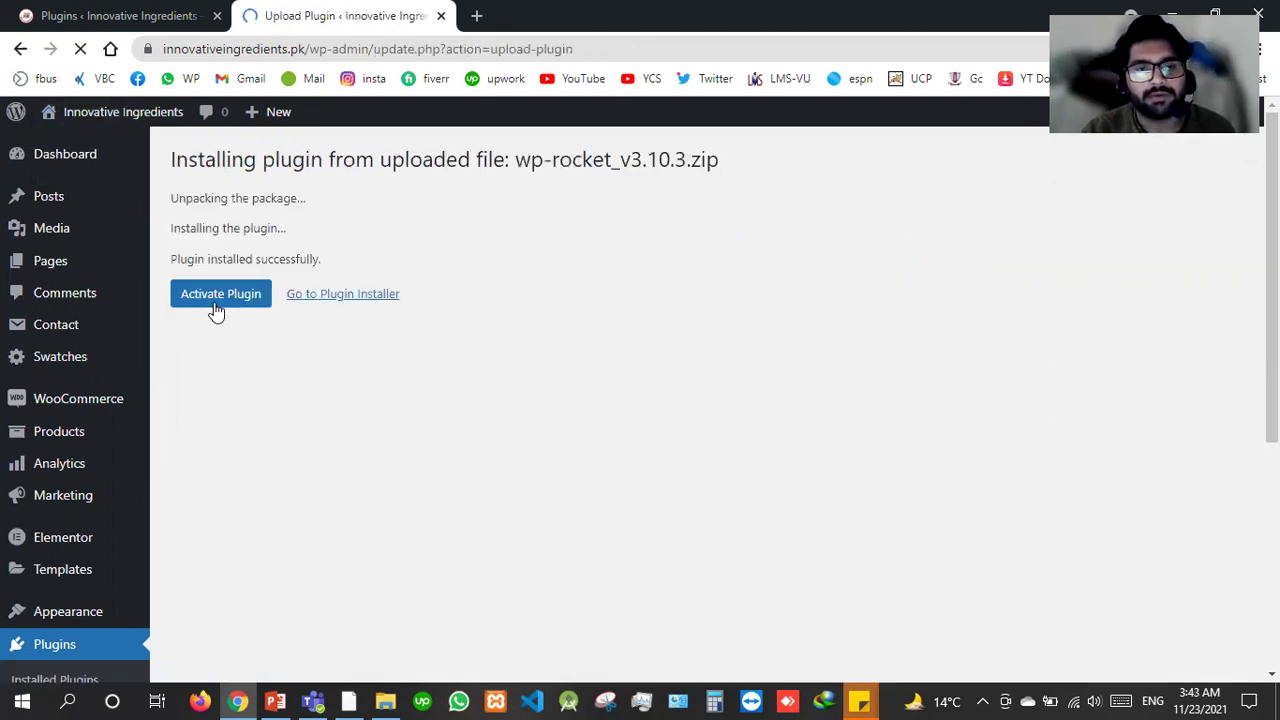
{"action": "left_click", "coordinate": [243, 293]}
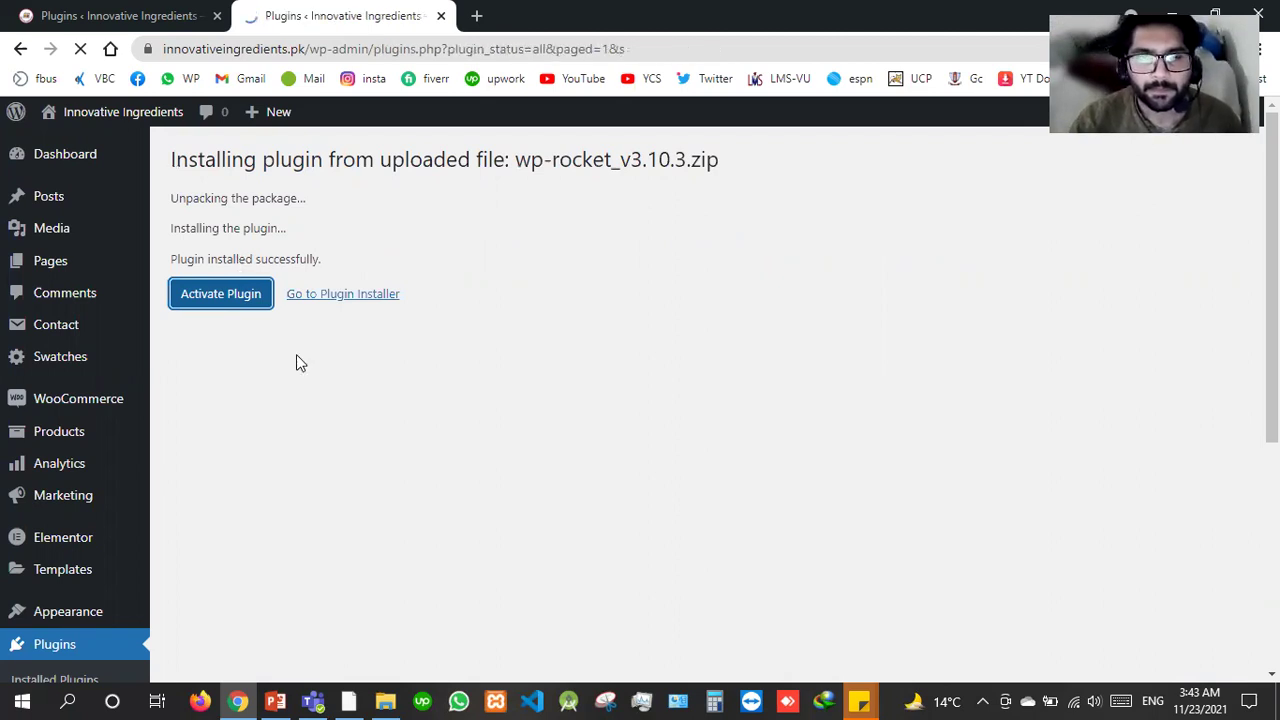
Open the WP Rocket plugin's settings and close the extra Plugins page.
{"action": "scroll", "coordinate": [300, 358], "scroll_direction": "down", "scroll_amount": 2}
{"action": "scroll", "coordinate": [300, 360], "scroll_direction": "down", "scroll_amount": 6}
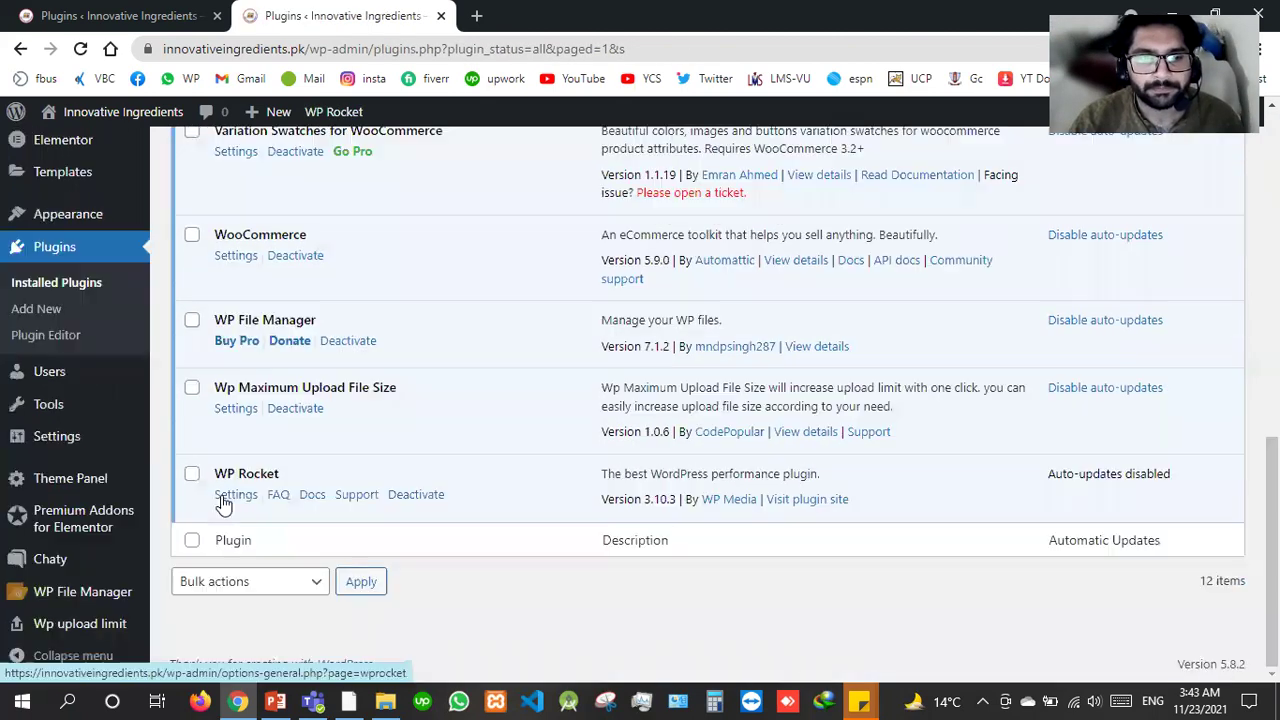
{"action": "left_click", "coordinate": [229, 497]}
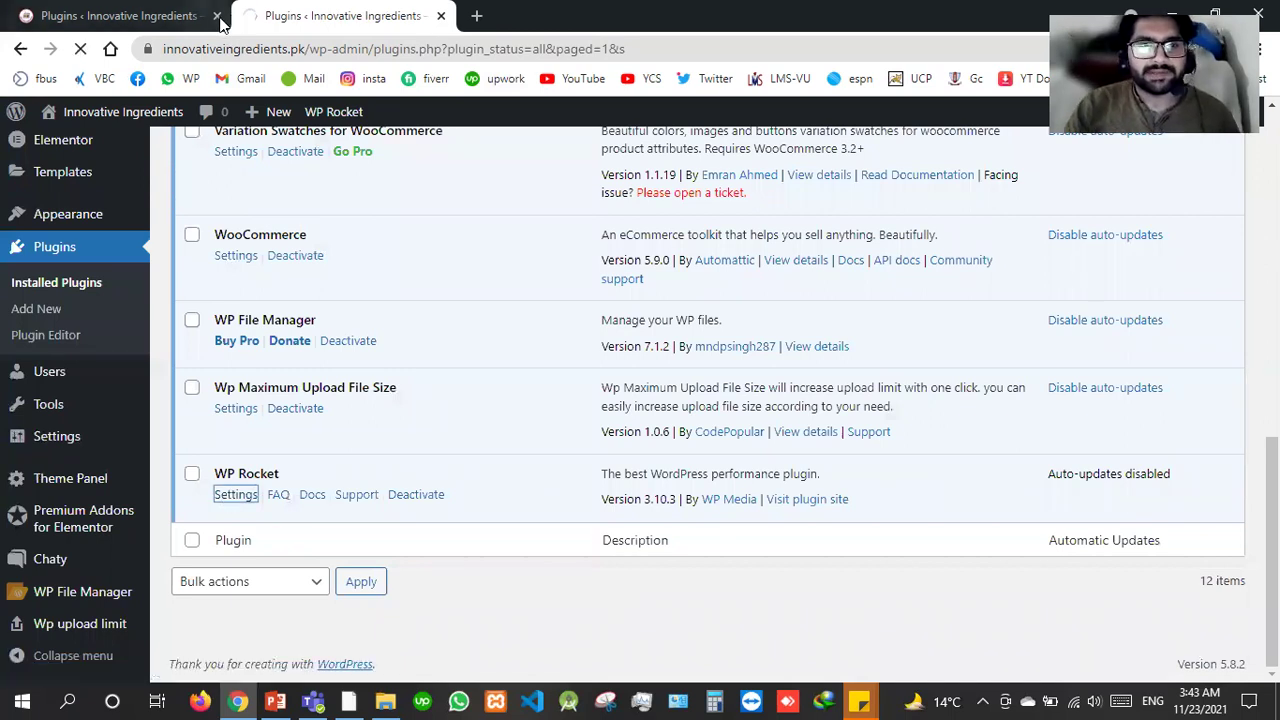
{"action": "left_click", "coordinate": [217, 16]}
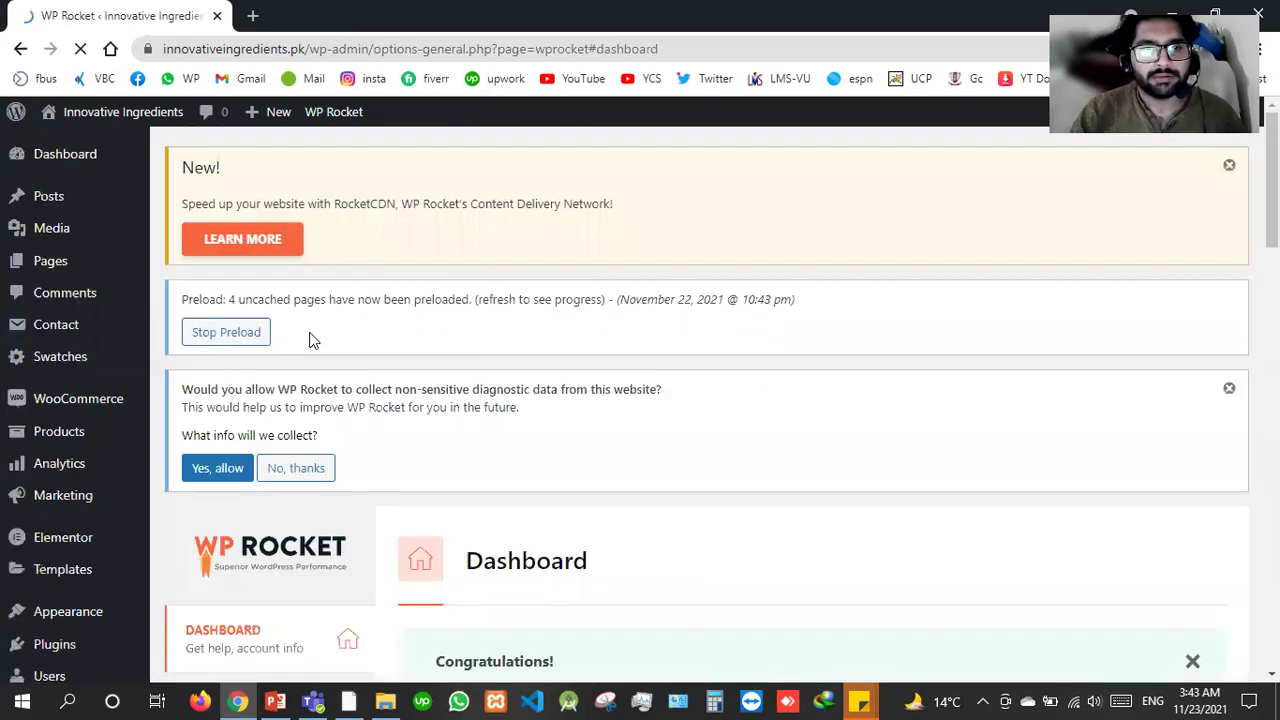
Clear the WP Rocket dashboard notices, stopping the preload and allowing collection of non-sensitive diagnostic data.
{"action": "left_click", "coordinate": [1229, 165]}
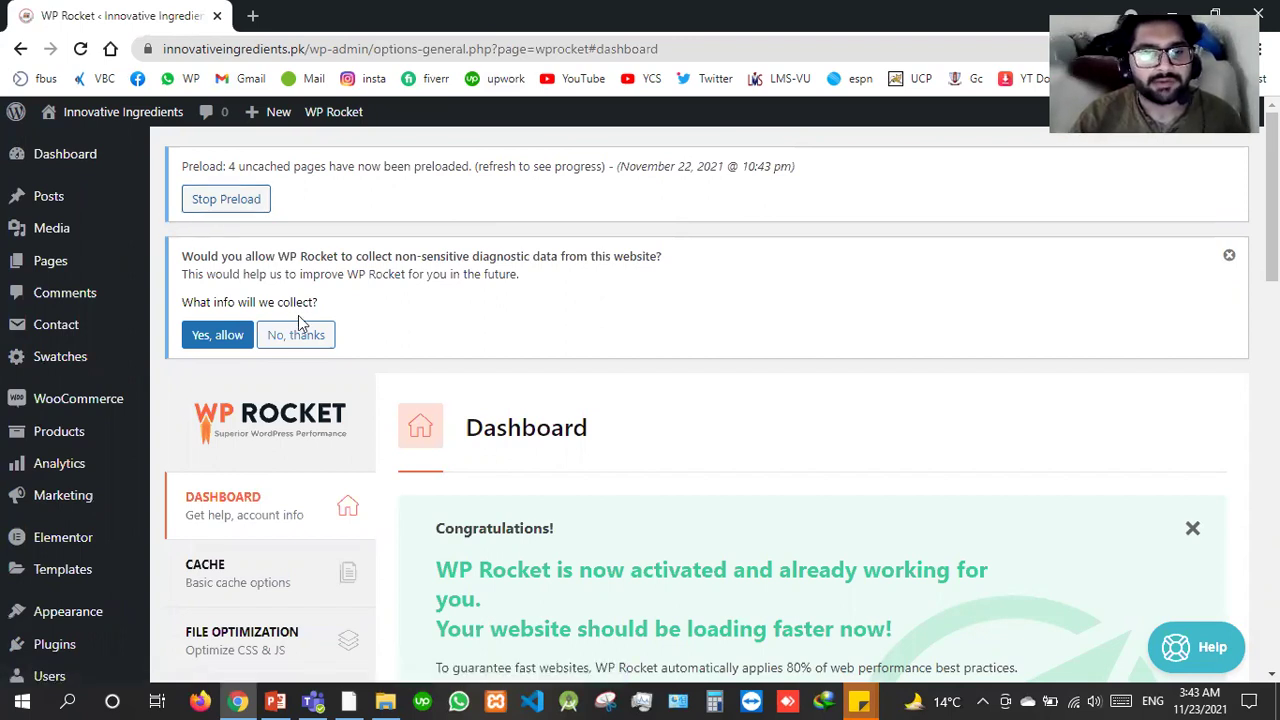
{"action": "left_click", "coordinate": [1229, 256]}
{"action": "left_click", "coordinate": [229, 201]}
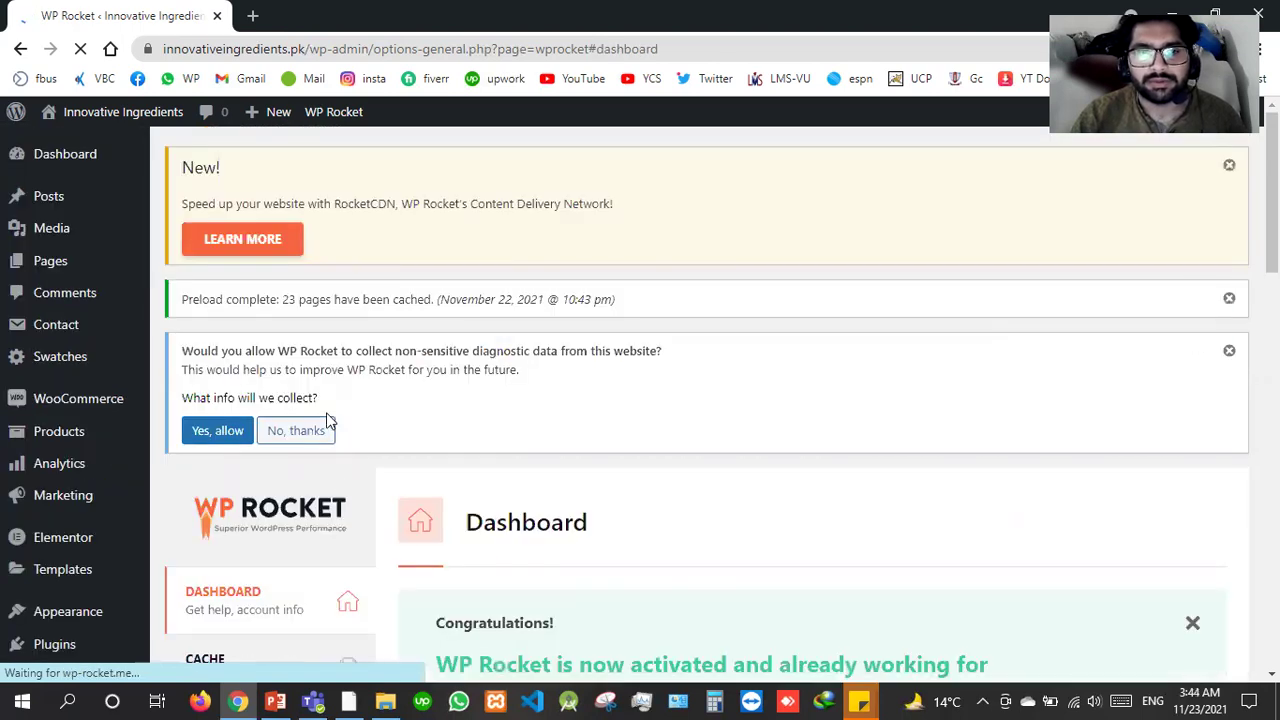
{"action": "left_click", "coordinate": [217, 430]}
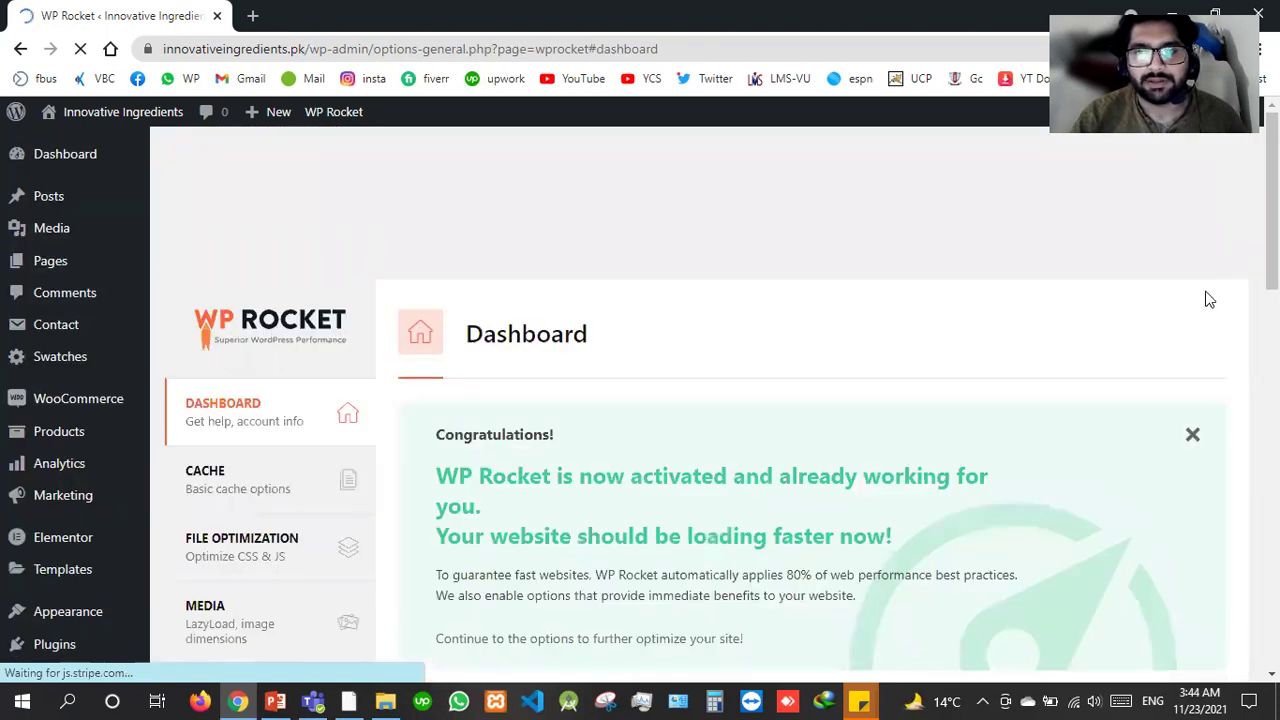
{"action": "left_click", "coordinate": [1210, 297]}
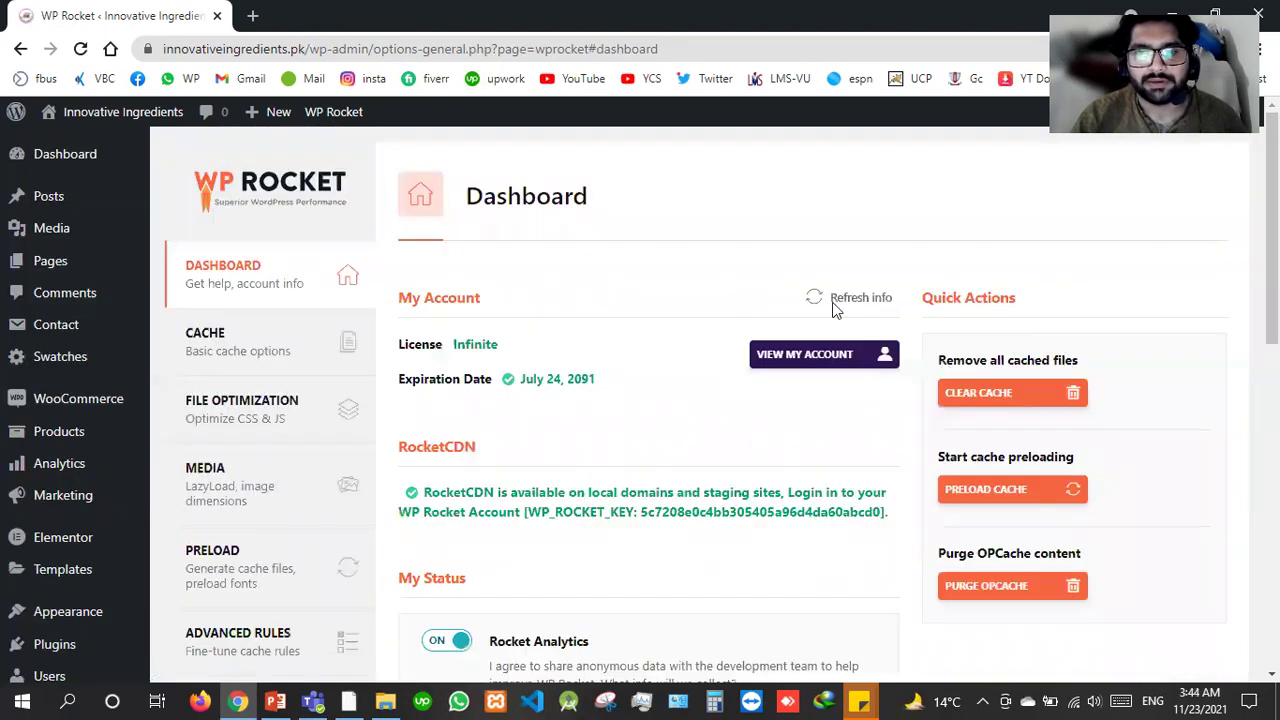
Refresh the WP Rocket account info and check the license expiration date and RocketCDN status.
{"action": "left_click", "coordinate": [835, 300]}
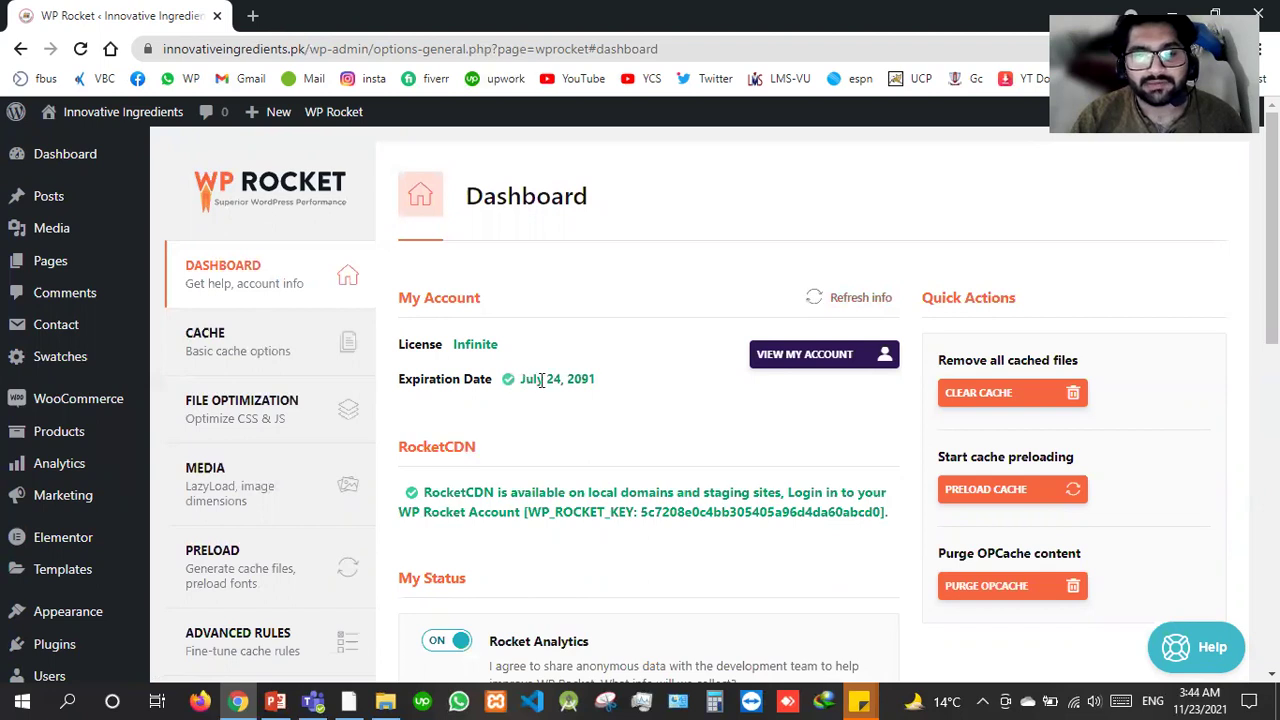
{"action": "left_click_drag", "start_coordinate": [567, 380], "coordinate": [609, 381]}
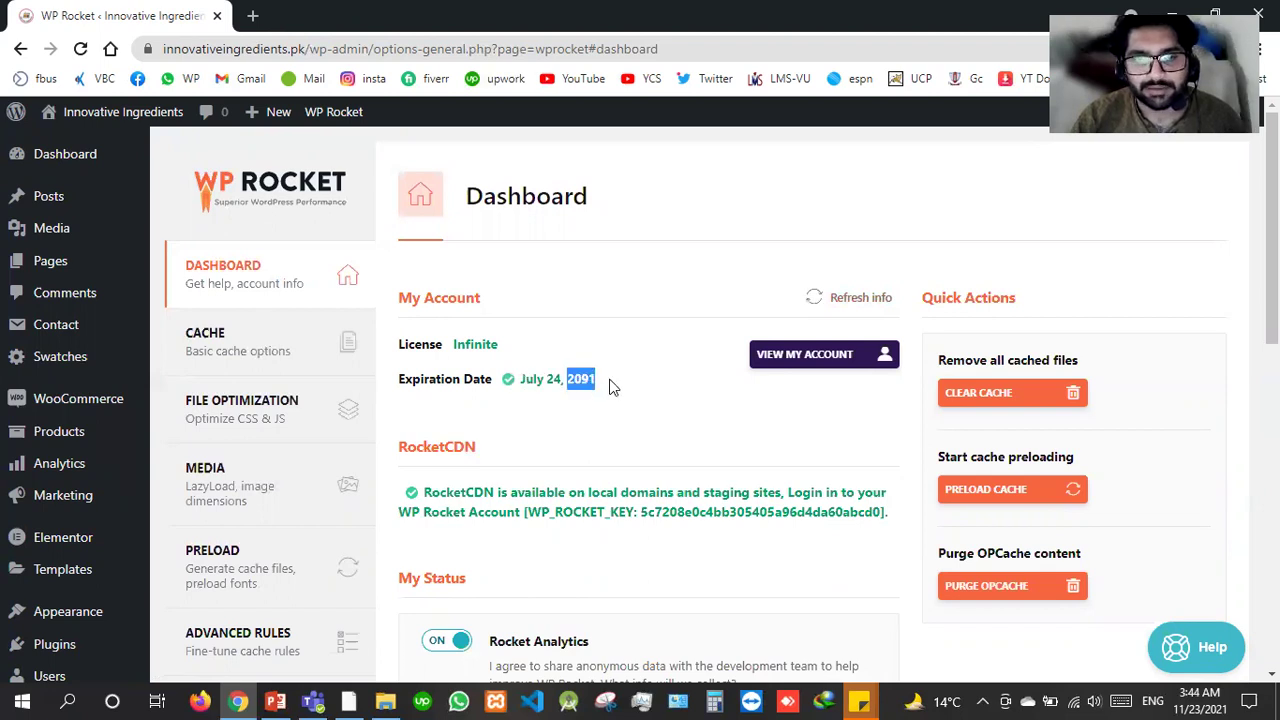
{"action": "left_click", "coordinate": [458, 443]}
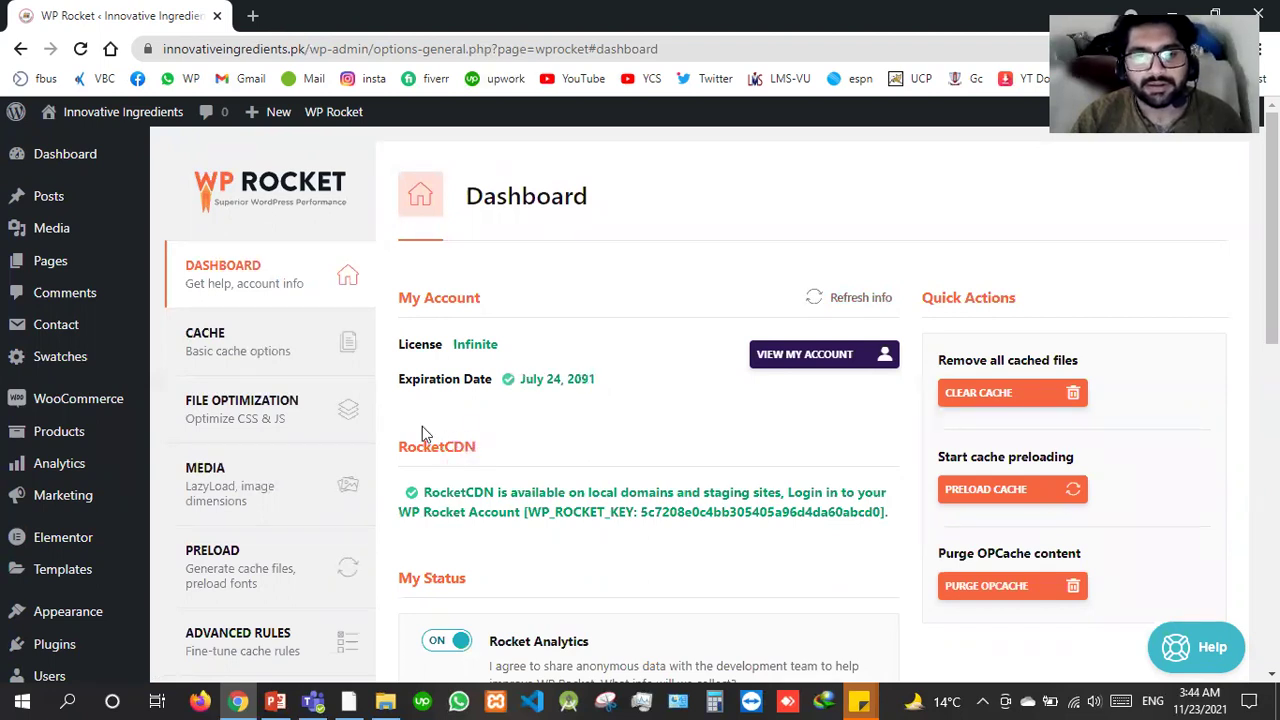
{"action": "scroll", "coordinate": [487, 279], "scroll_direction": "down", "scroll_amount": 1}
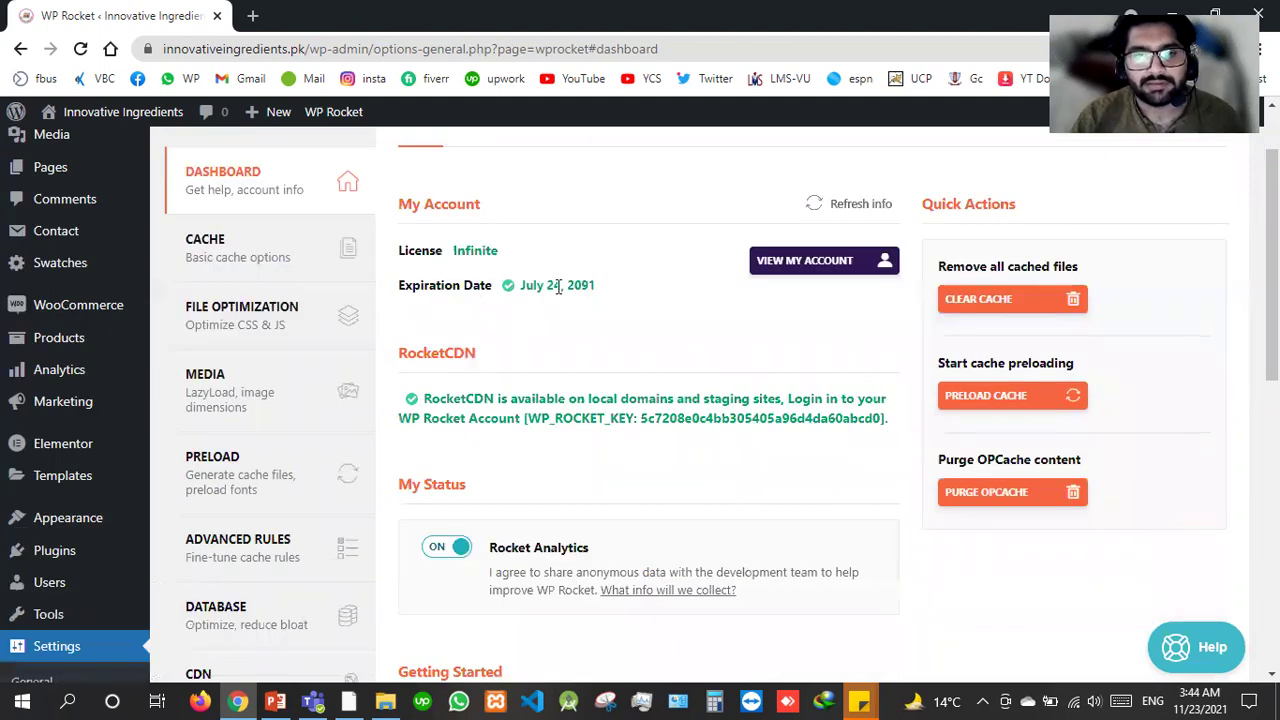
{"action": "double_click", "coordinate": [478, 400]}
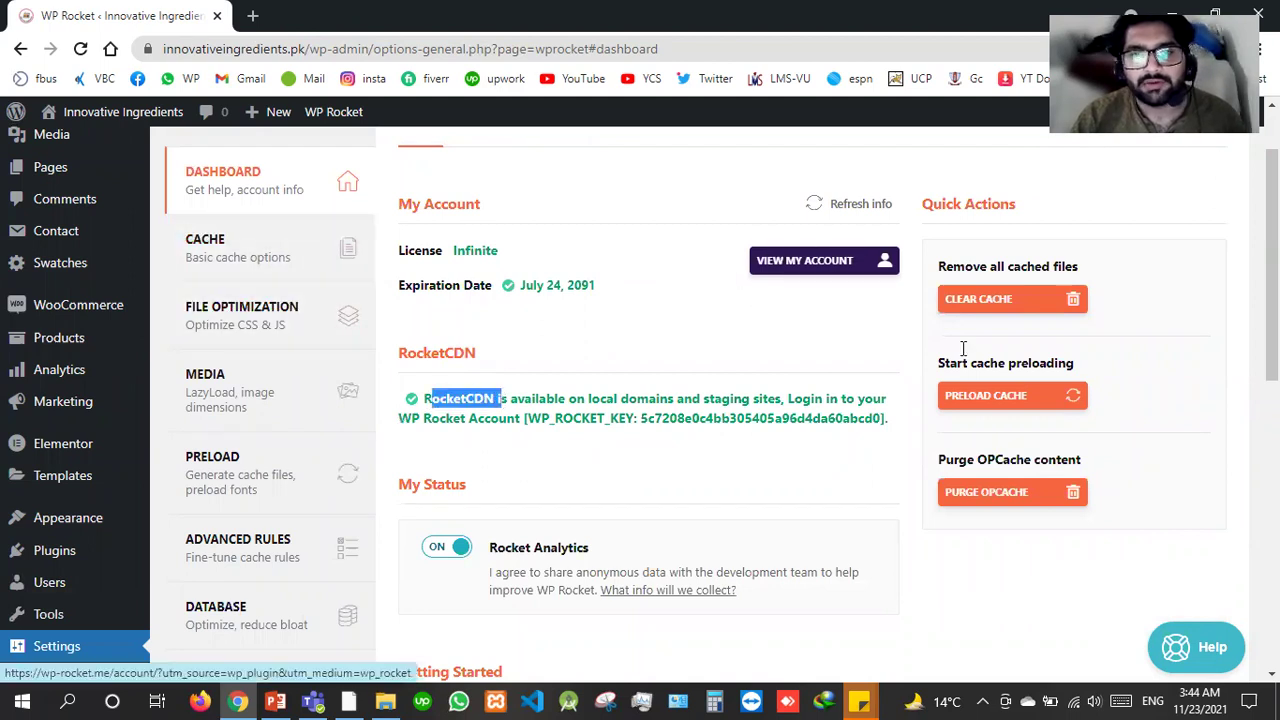
{"action": "scroll", "coordinate": [786, 420], "scroll_direction": "down", "scroll_amount": 2}
{"action": "scroll", "coordinate": [787, 418], "scroll_direction": "up", "scroll_amount": 2}
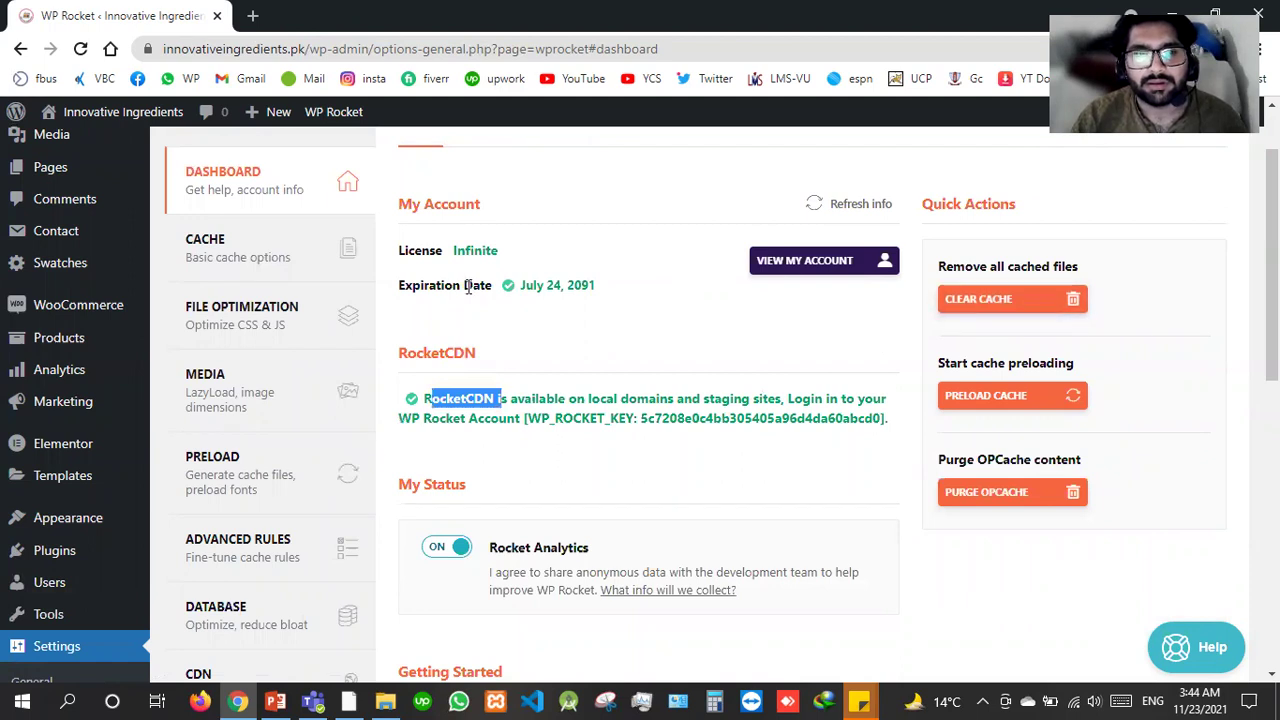
Clear all cached files from the WP Rocket dashboard and dismiss the RocketCDN notice.
{"action": "left_click", "coordinate": [1012, 305]}
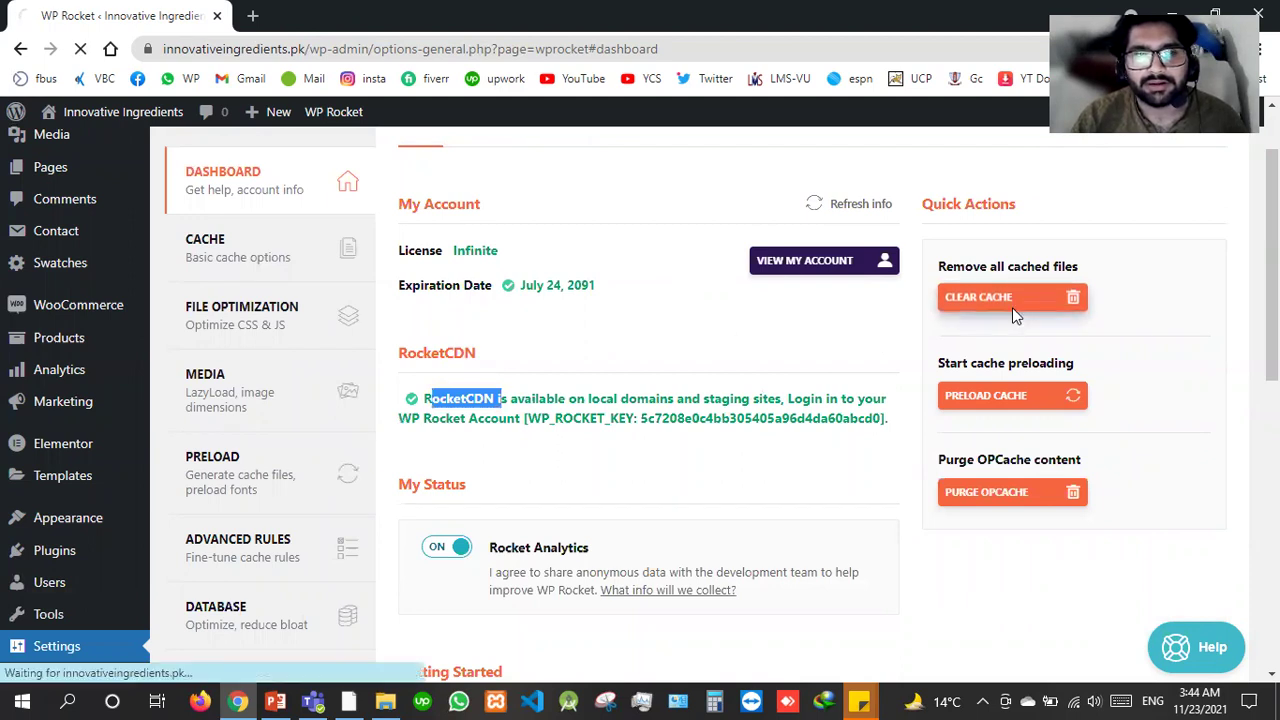
{"action": "left_click", "coordinate": [1009, 401]}
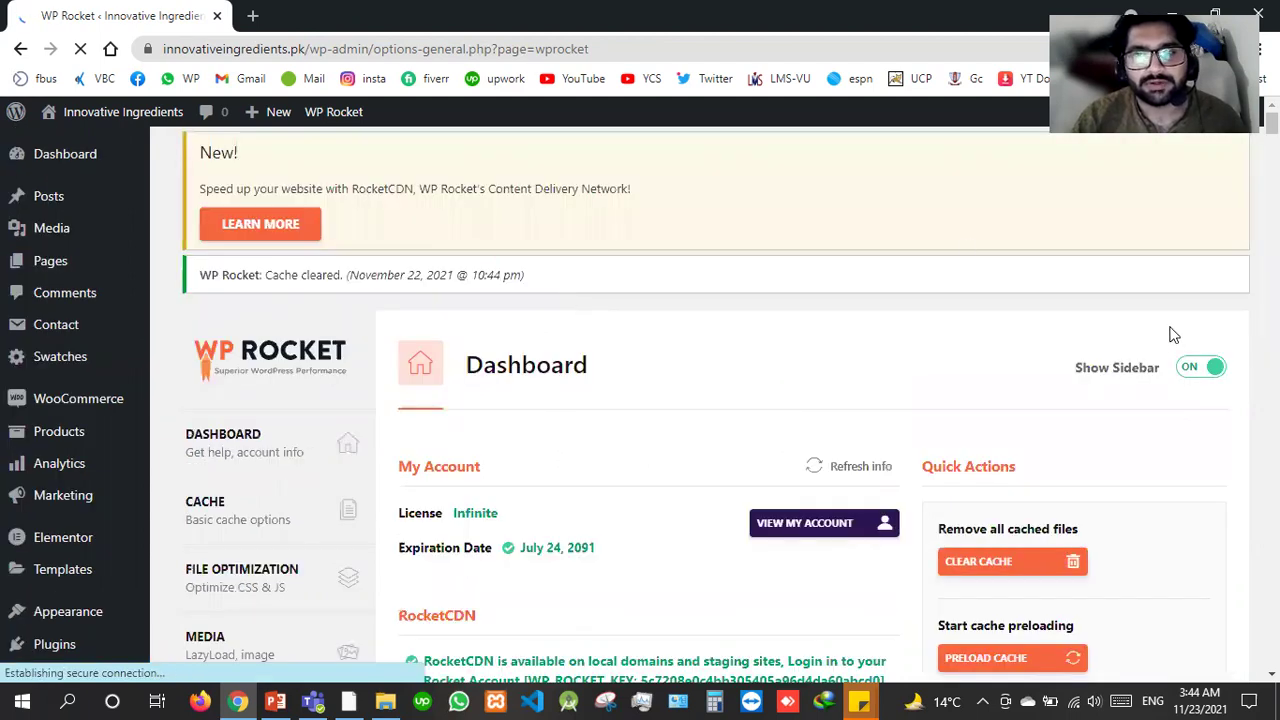
{"action": "left_click", "coordinate": [1226, 186]}
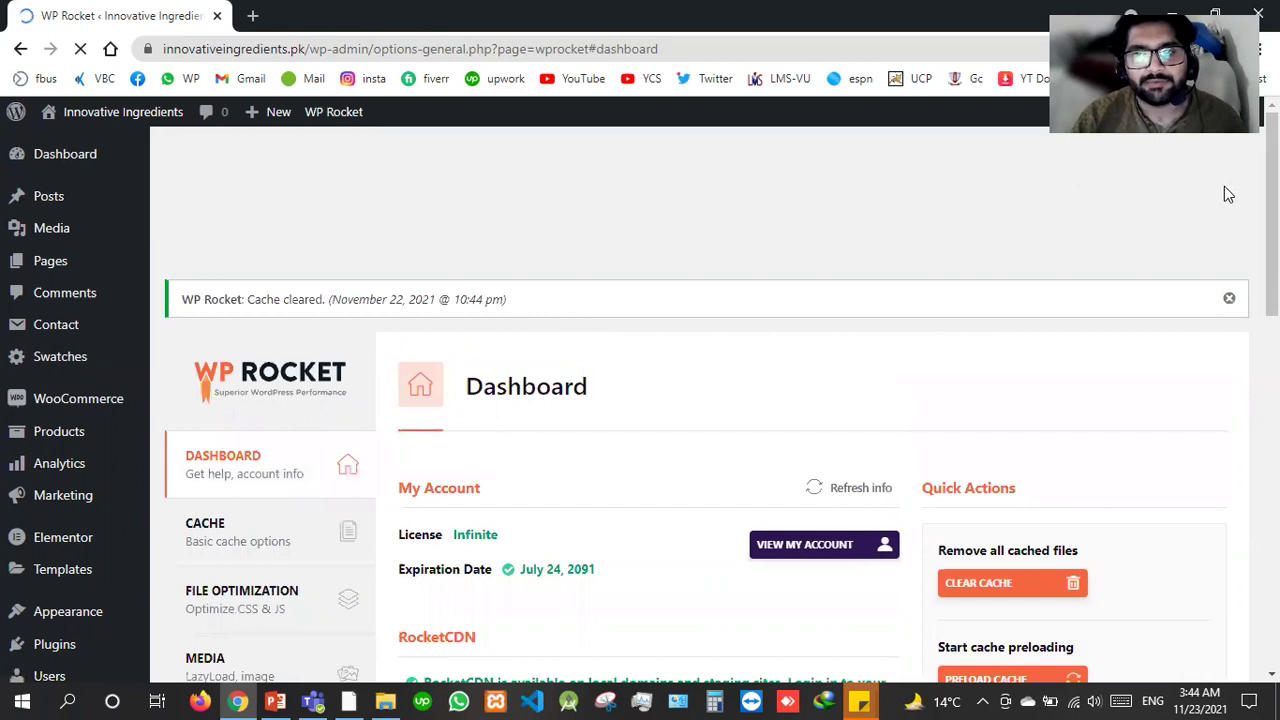
In the Cache settings, enable separate cache files for mobile devices and caching for logged-in WordPress users.
{"action": "left_click", "coordinate": [240, 348]}
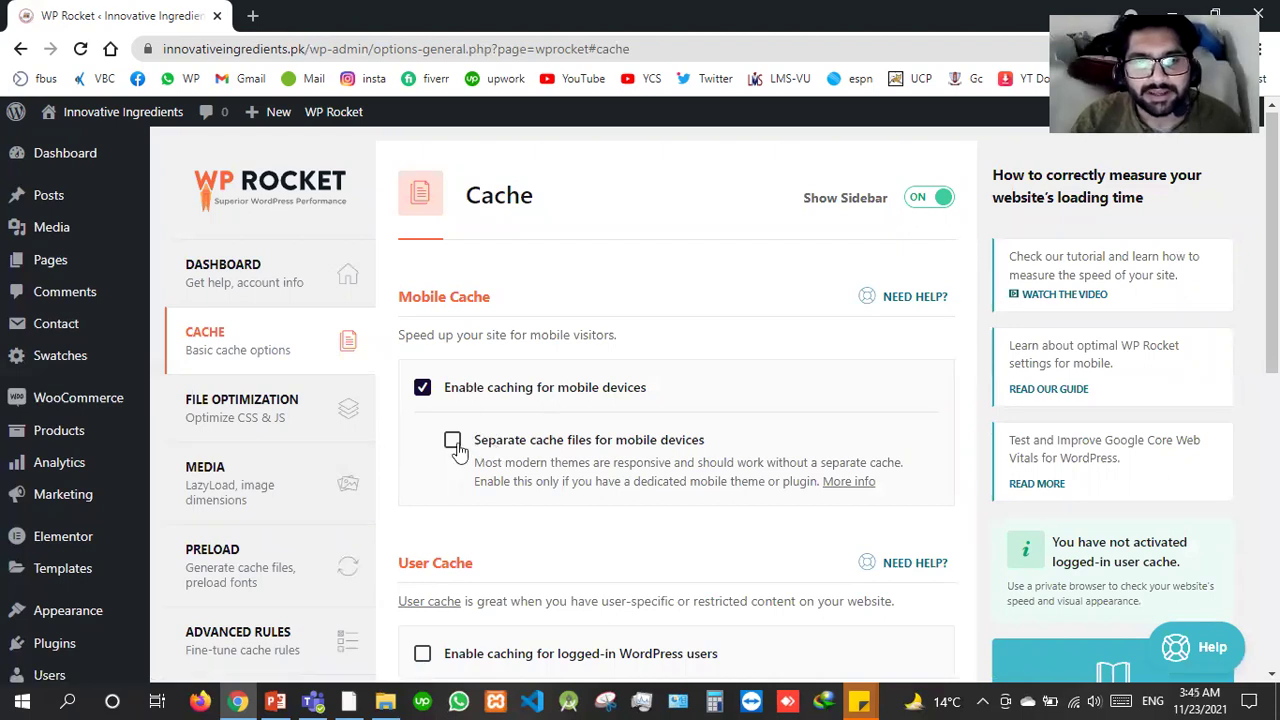
{"action": "left_click", "coordinate": [453, 442]}
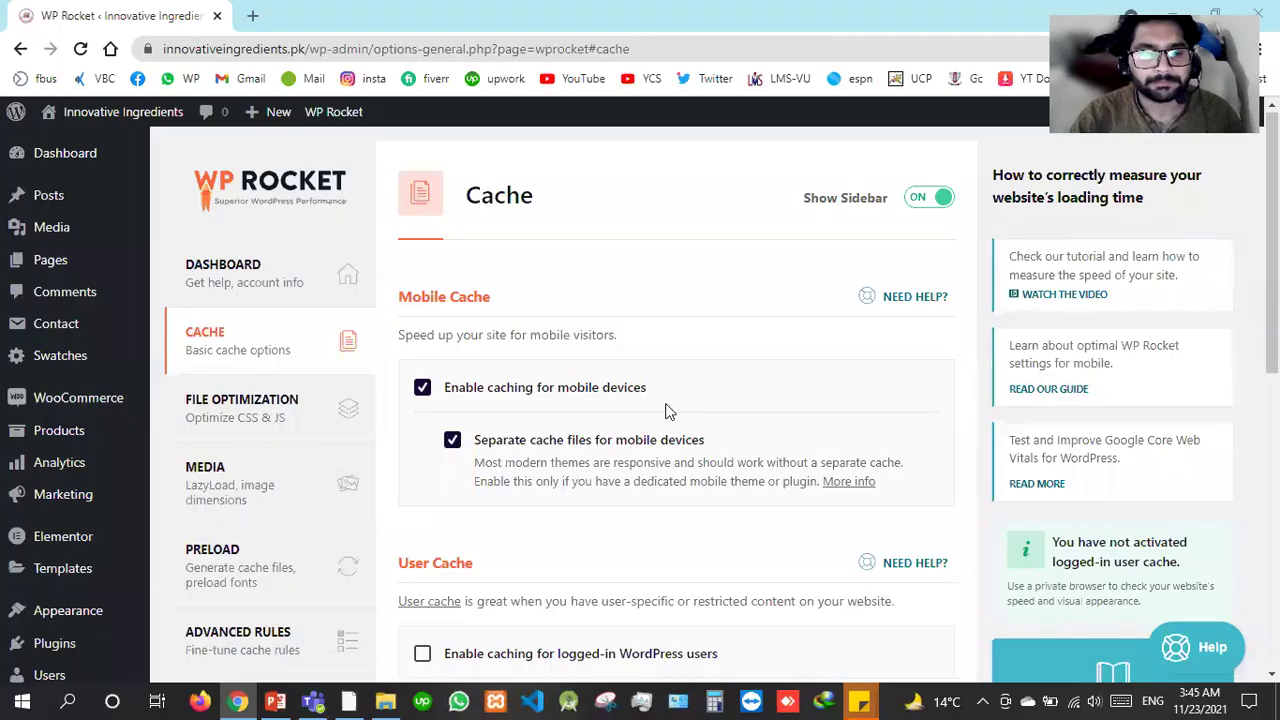
{"action": "scroll", "coordinate": [451, 529], "scroll_direction": "down", "scroll_amount": 3}
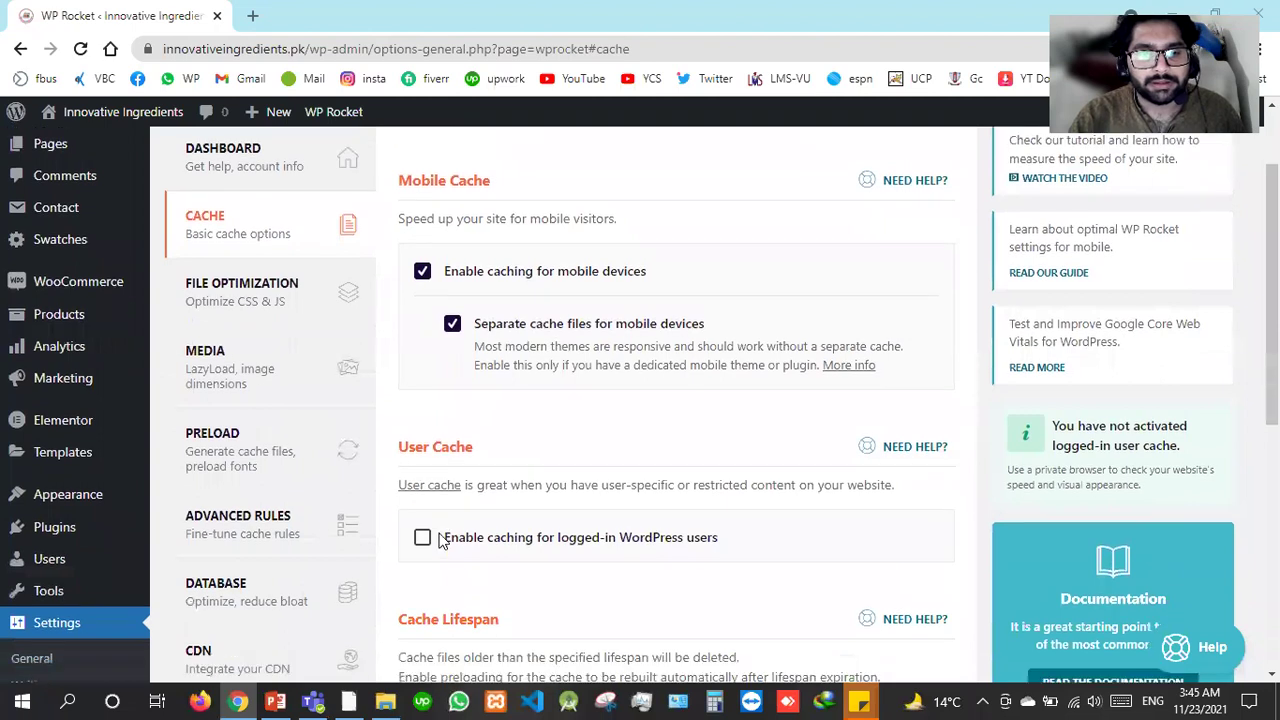
{"action": "left_click", "coordinate": [423, 374]}
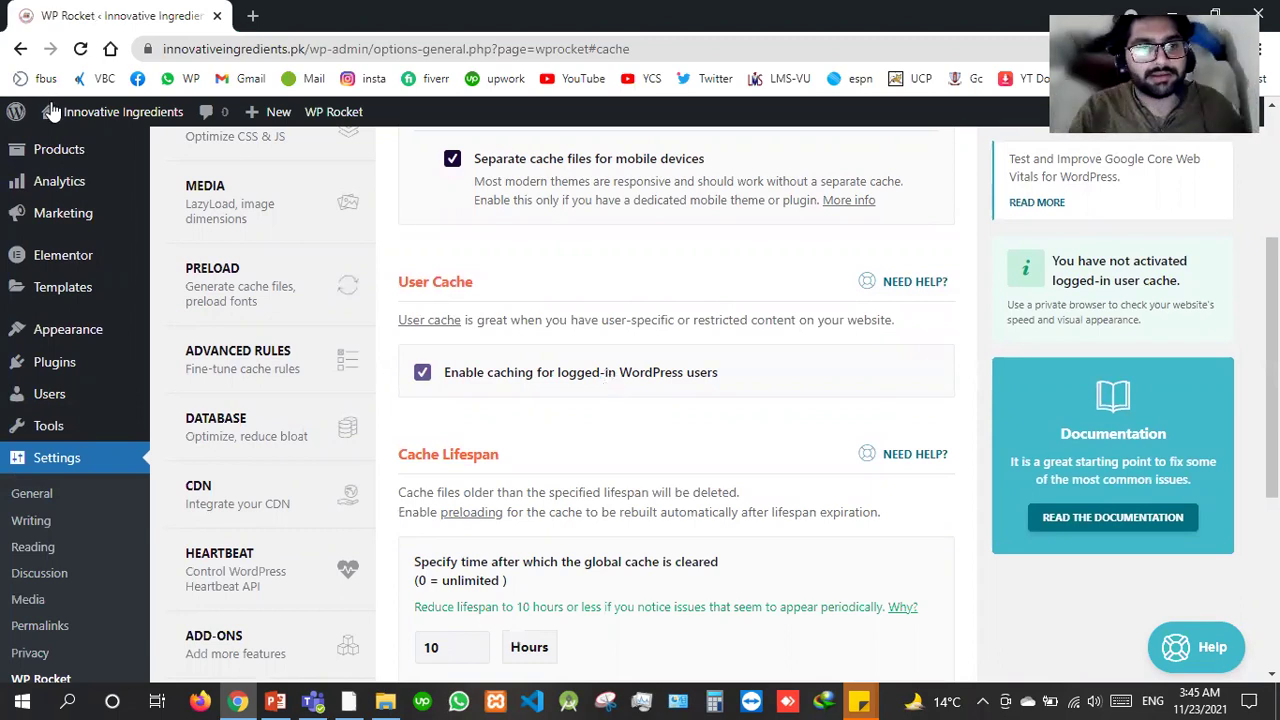
Open the Innovative Ingredients live site in a separate tab, view its homepage and return to the WP Rocket settings.
{"action": "mouse_move", "coordinate": [58, 114]}
{"action": "right_click", "coordinate": [107, 150]}
{"action": "left_click", "coordinate": [135, 153]}
{"action": "left_click", "coordinate": [288, 18]}
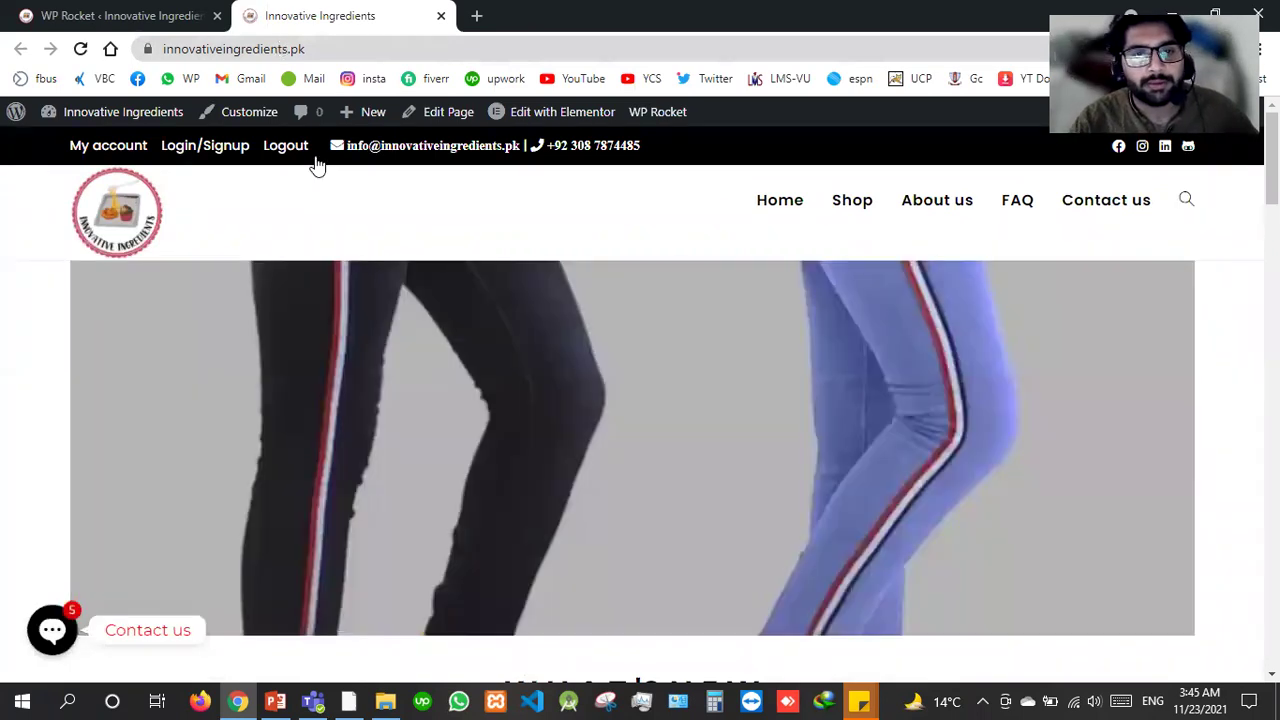
{"action": "left_click", "coordinate": [141, 17]}
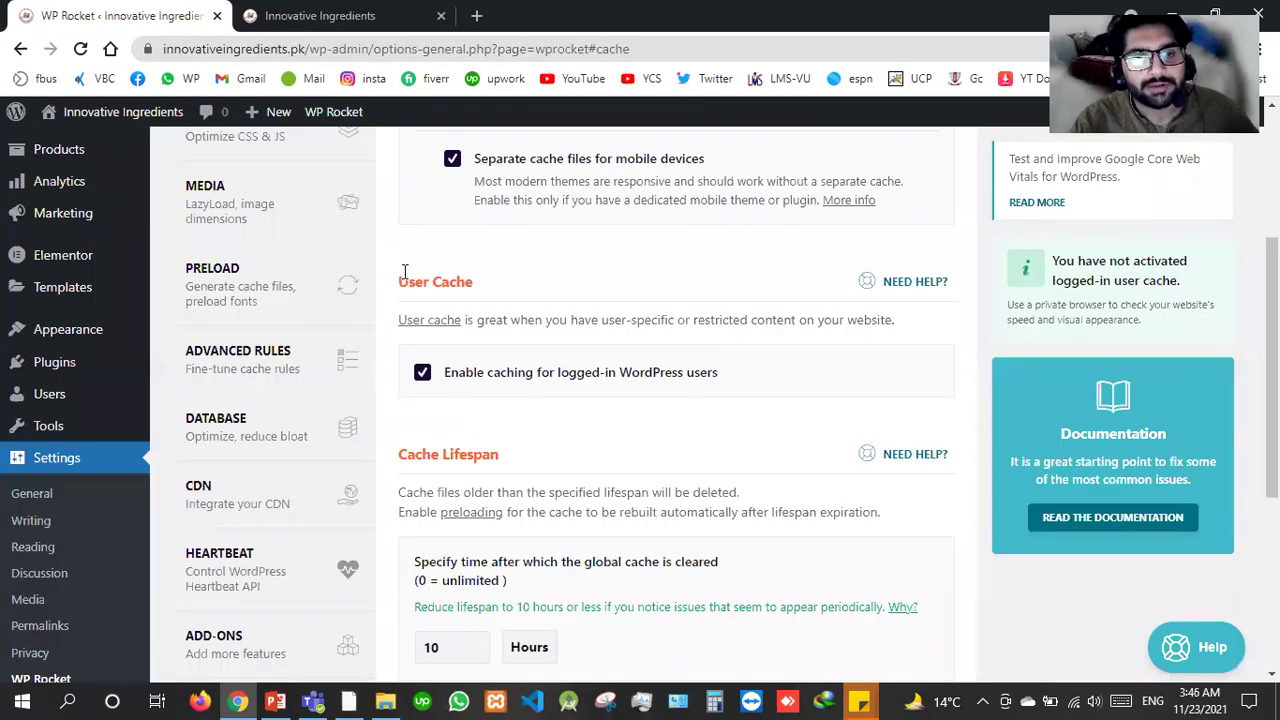
Review the global cache lifespan and the other Cache options, and open WP Rocket's Media settings.
{"action": "scroll", "coordinate": [455, 330], "scroll_direction": "down", "scroll_amount": 2}
{"action": "scroll", "coordinate": [466, 371], "scroll_direction": "down", "scroll_amount": 1}
{"action": "left_click", "coordinate": [444, 366]}
{"action": "double_click", "coordinate": [430, 367]}
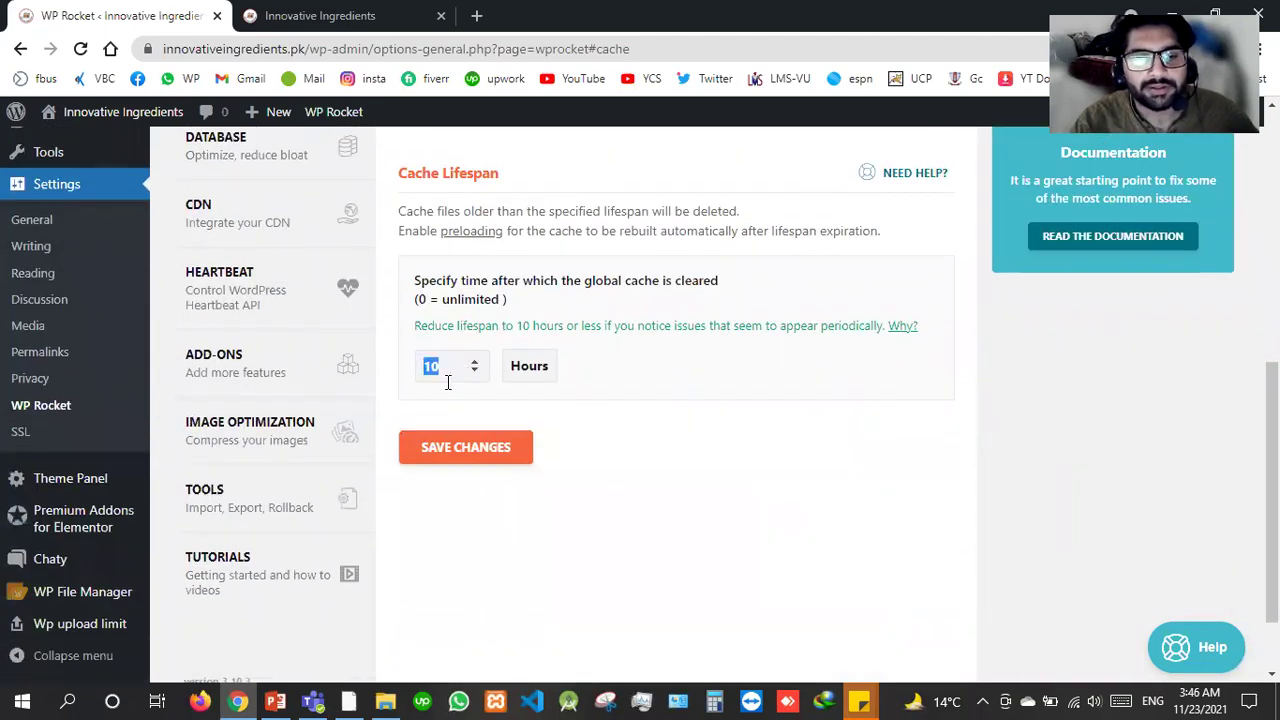
{"action": "scroll", "coordinate": [470, 550], "scroll_direction": "up", "scroll_amount": 3}
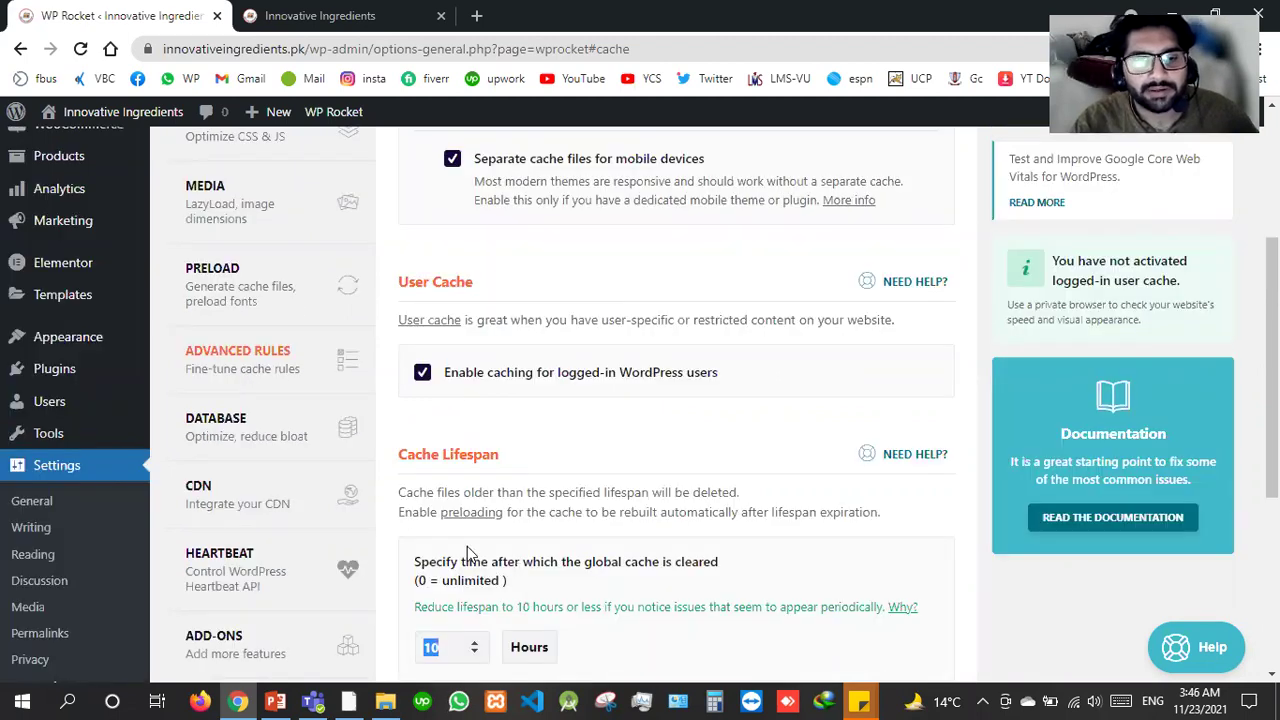
{"action": "scroll", "coordinate": [470, 553], "scroll_direction": "down", "scroll_amount": 1}
{"action": "scroll", "coordinate": [253, 305], "scroll_direction": "up", "scroll_amount": 2}
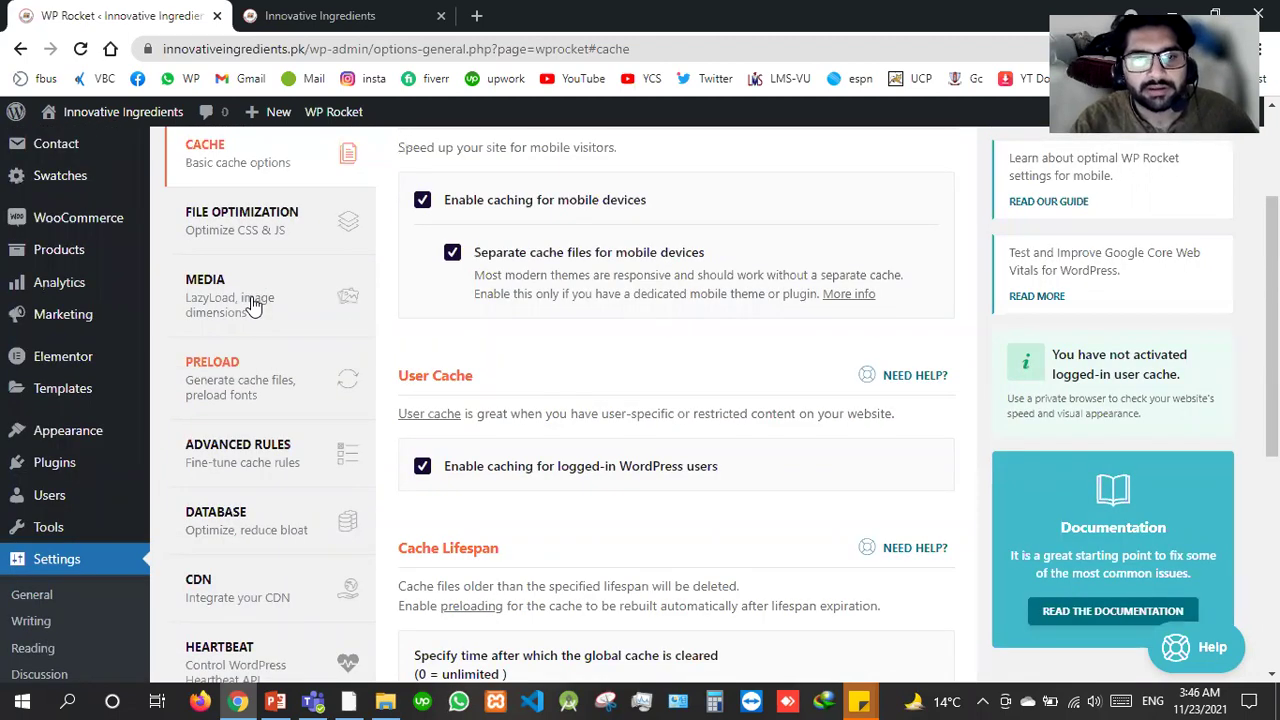
{"action": "left_click", "coordinate": [253, 305]}
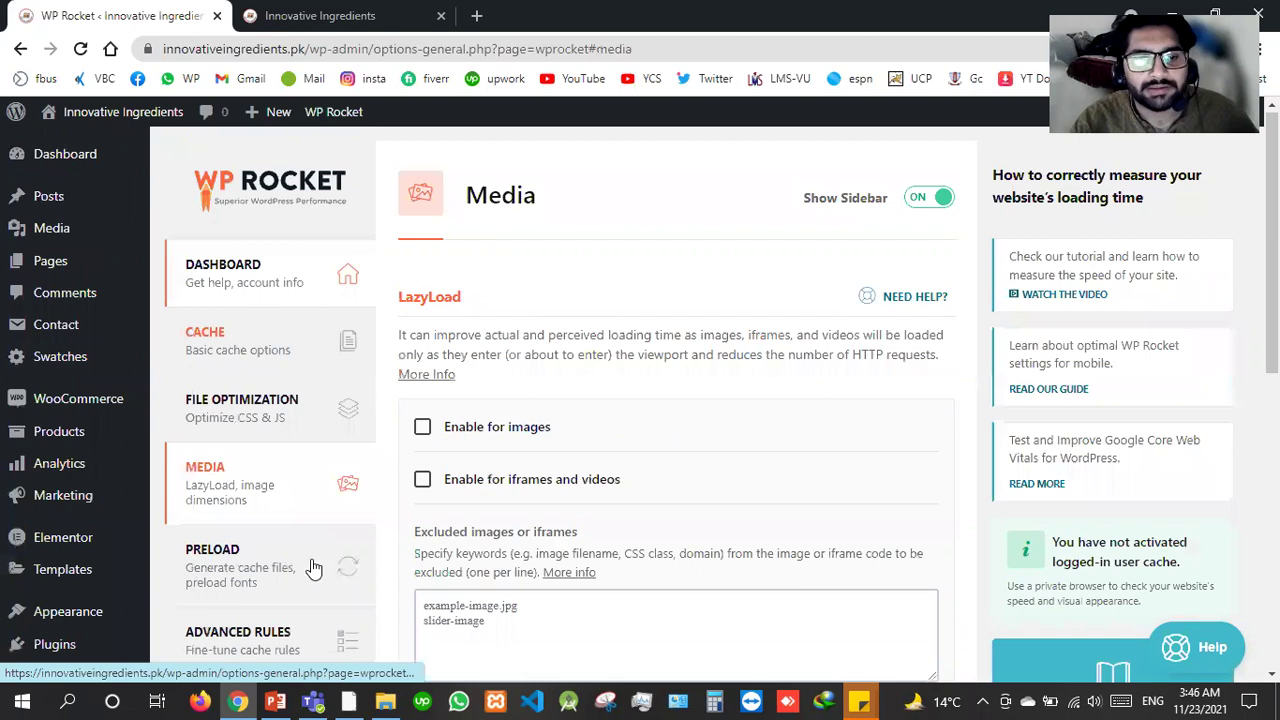
Save WP Rocket's Media settings and open the File Optimization settings.
{"action": "scroll", "coordinate": [445, 289], "scroll_direction": "down", "scroll_amount": 10}
{"action": "left_click", "coordinate": [443, 284]}
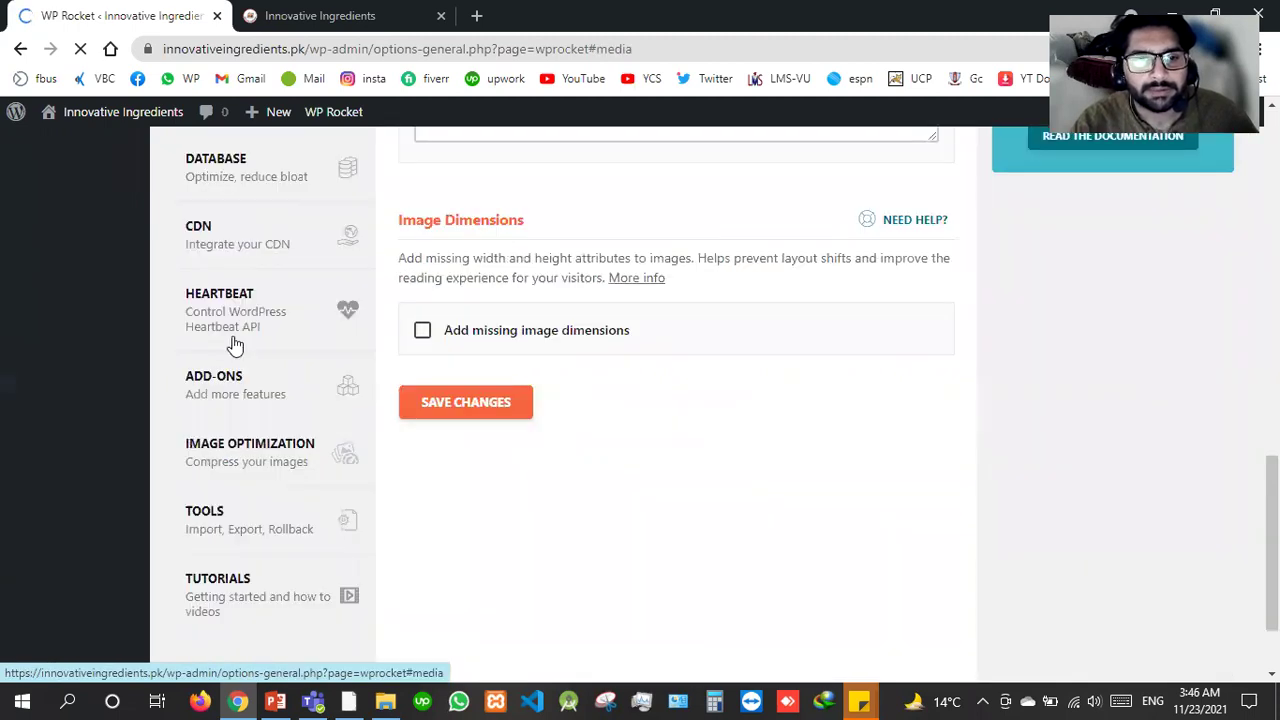
{"action": "scroll", "coordinate": [248, 380], "scroll_direction": "down", "scroll_amount": 3}
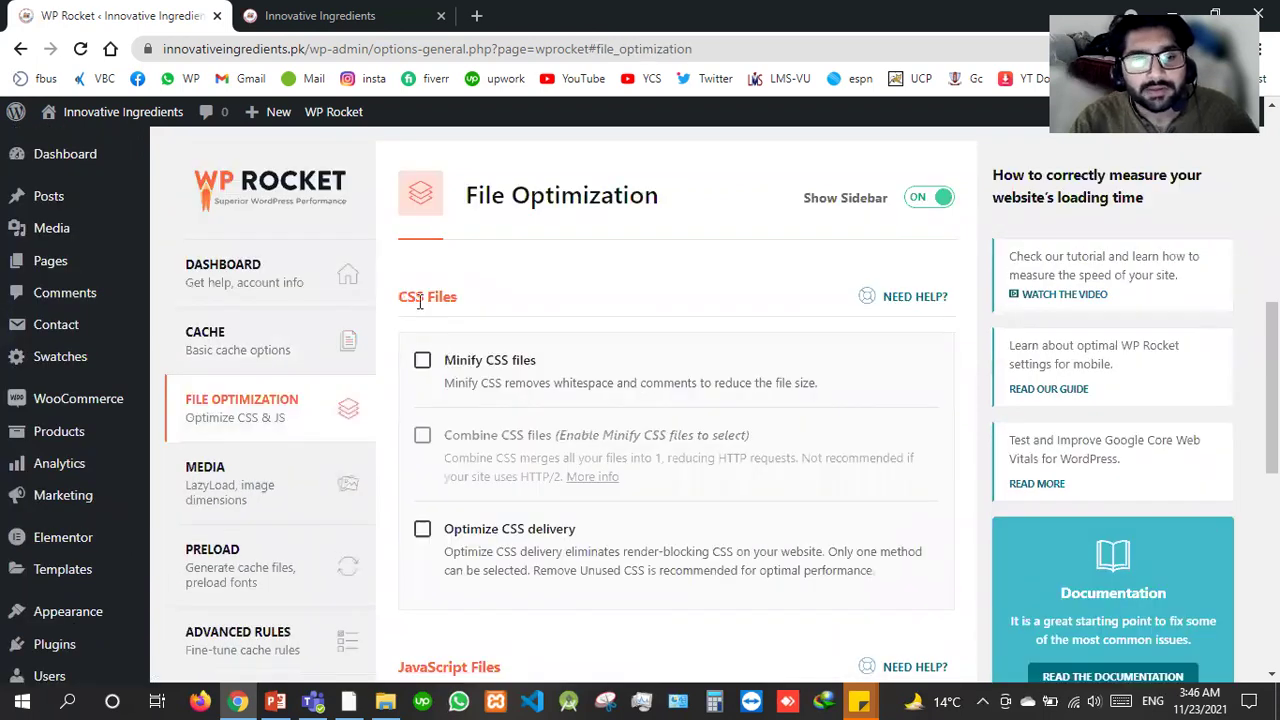
View the live homepage's page source and inspect the linked admin-bar.min.css file as an example of minified code.
{"action": "left_click", "coordinate": [405, 8]}
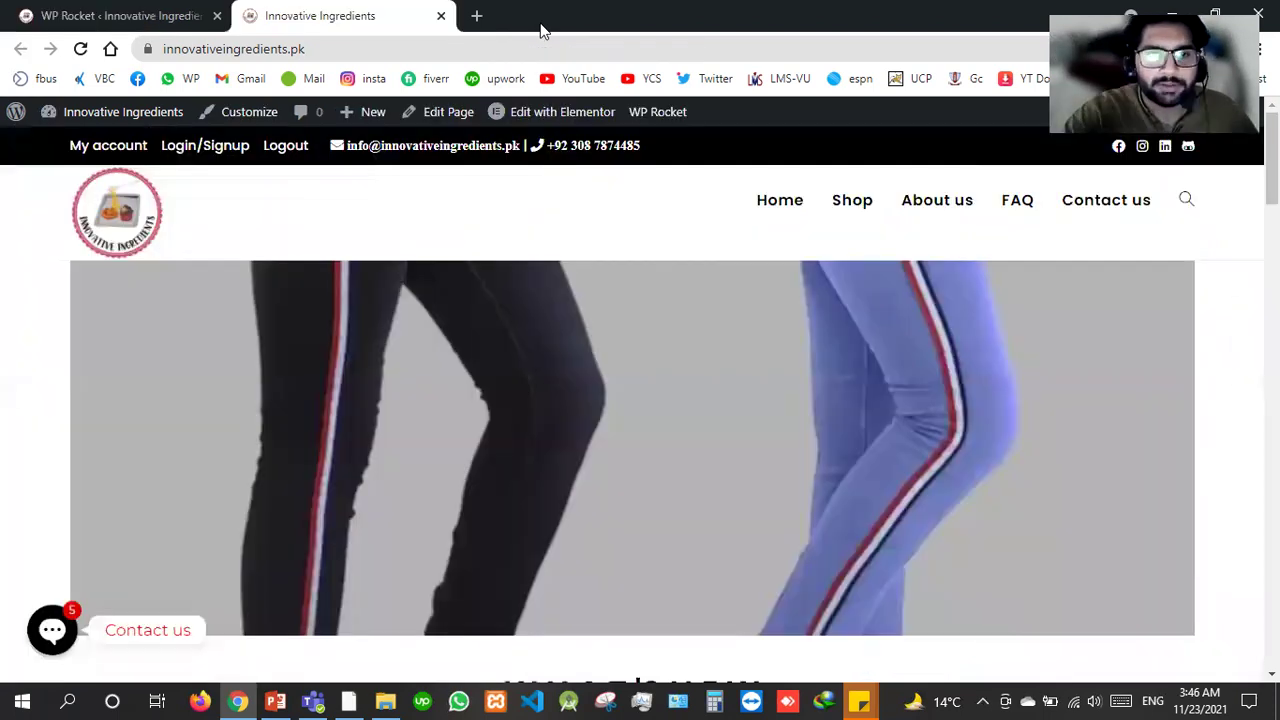
{"action": "key", "text": "ctrl+u"}
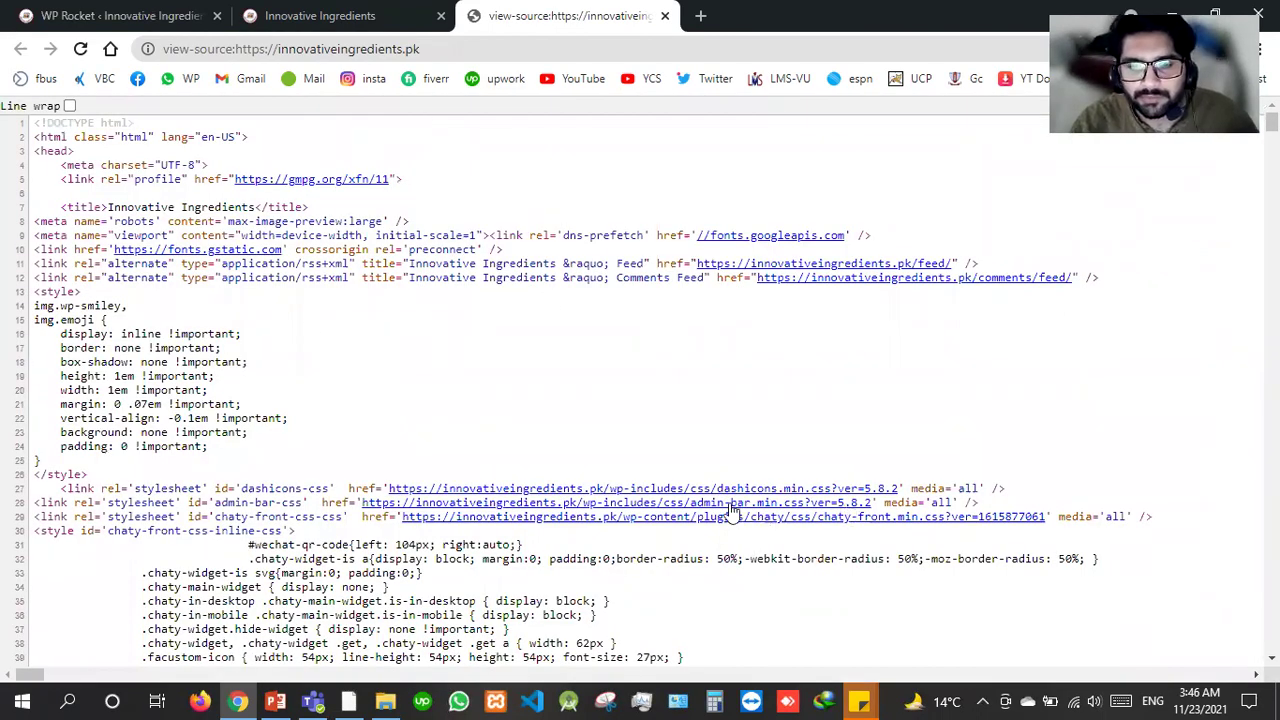
{"action": "left_click", "coordinate": [602, 491]}
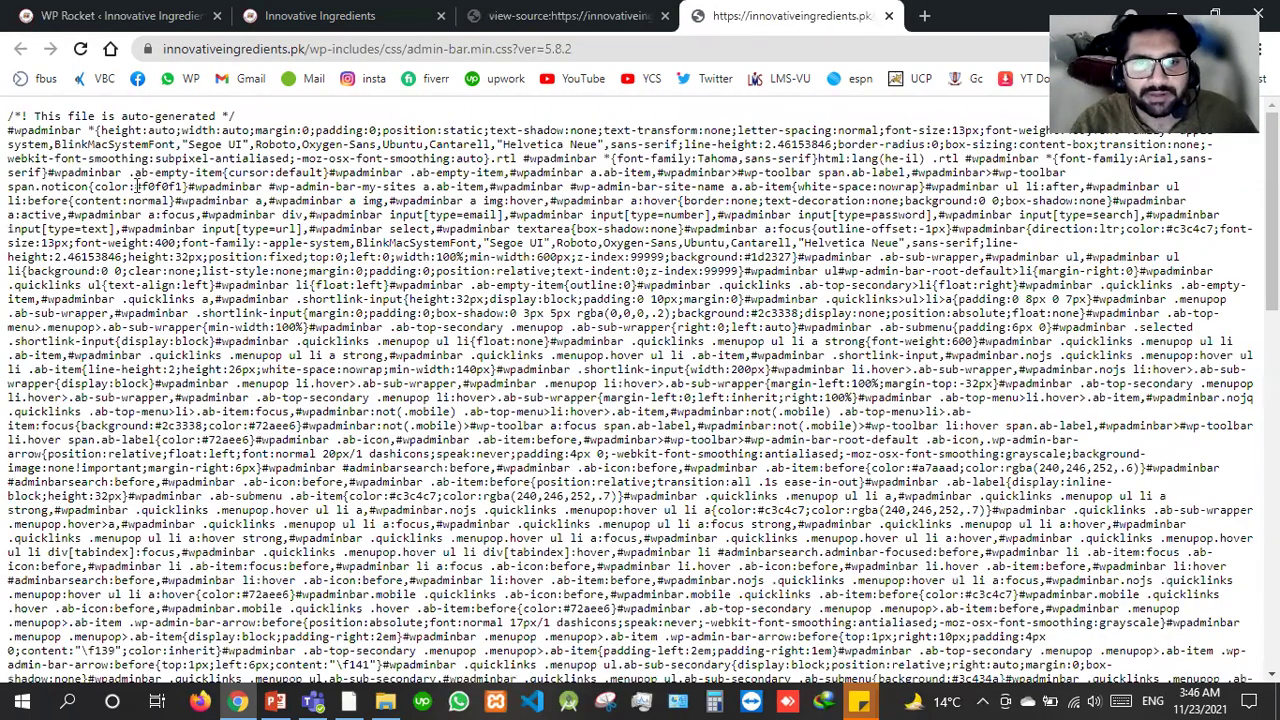
{"action": "left_click_drag", "start_coordinate": [8, 116], "coordinate": [830, 594]}
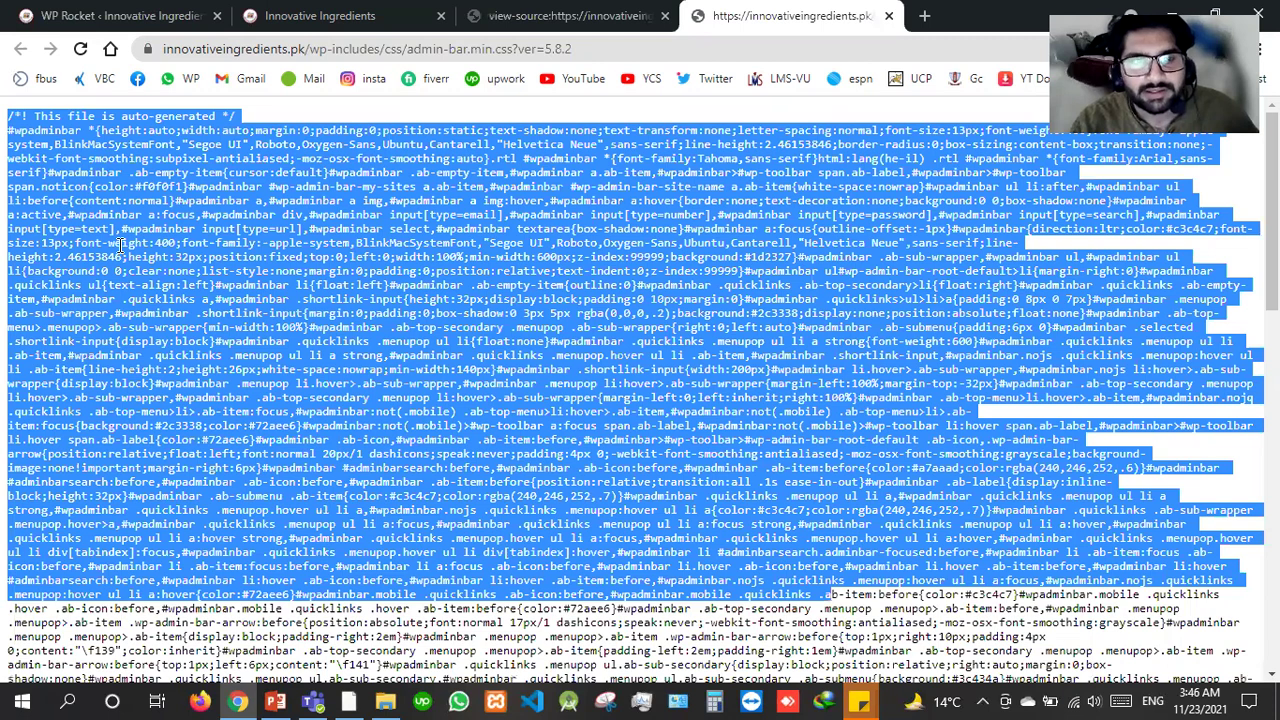
{"action": "left_click", "coordinate": [14, 158]}
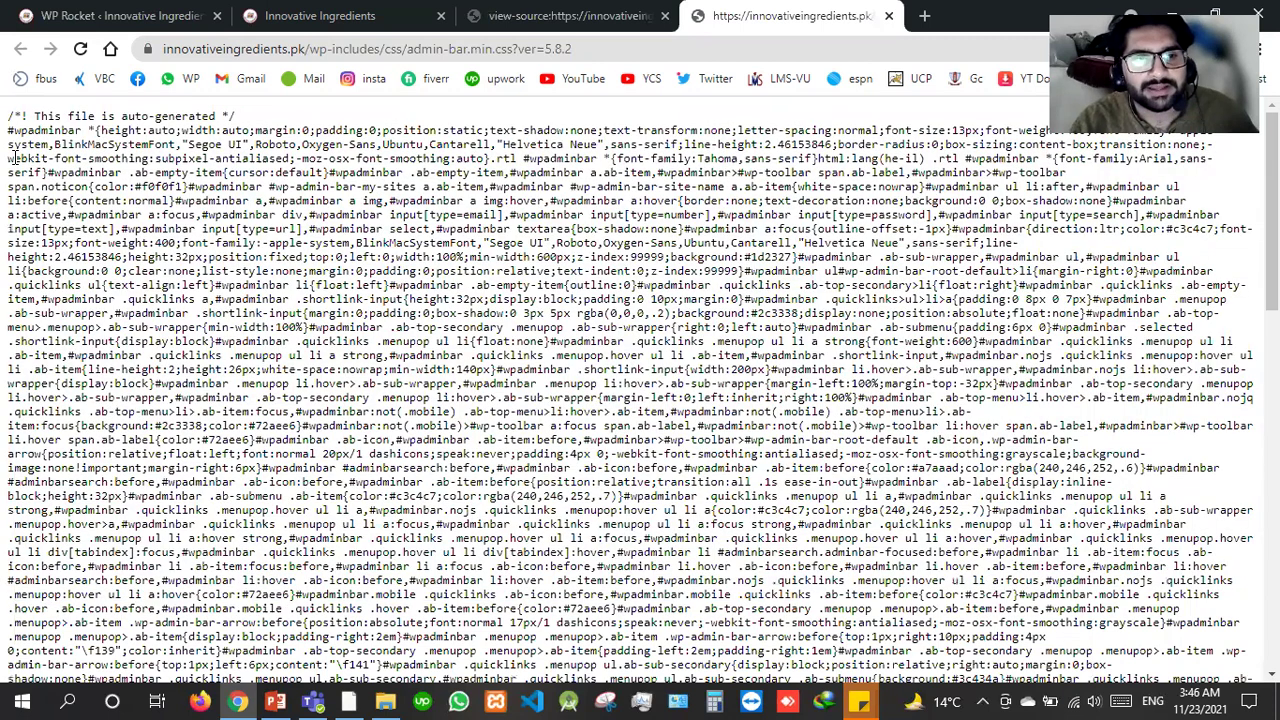
Switch to Visual Studio Code.
{"action": "left_click", "coordinate": [527, 700]}
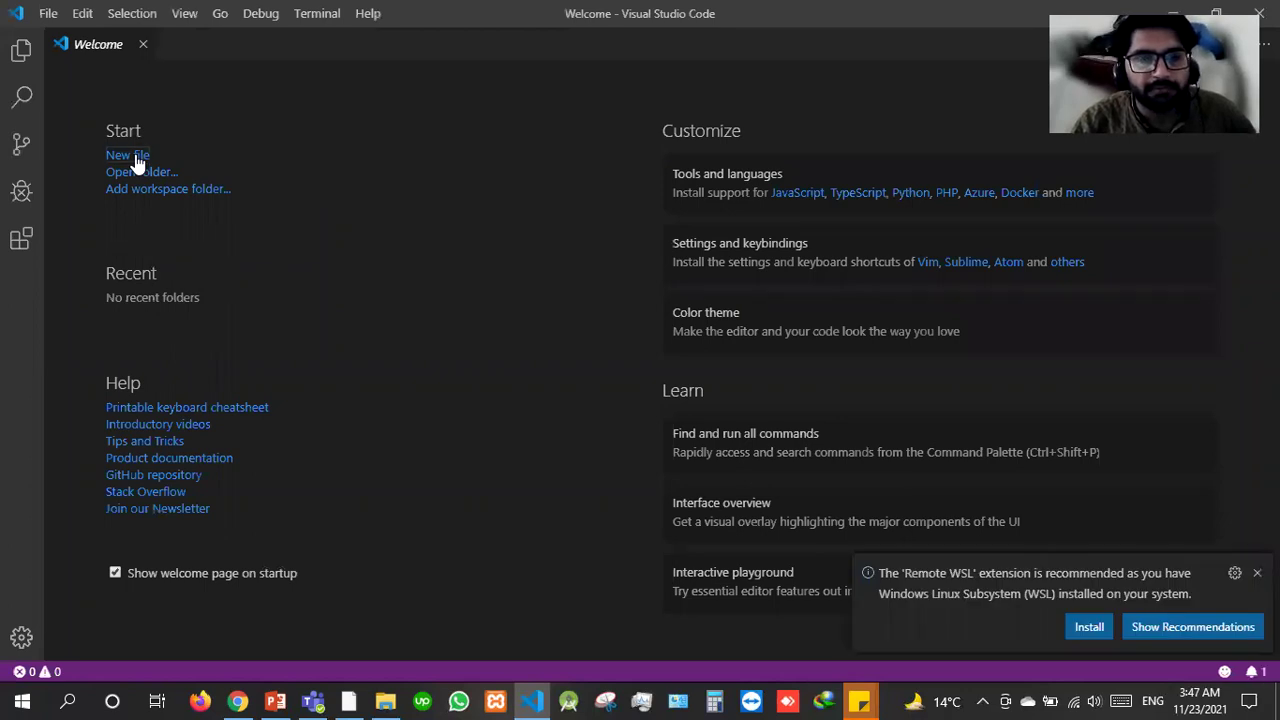
{"action": "left_click", "coordinate": [136, 156]}
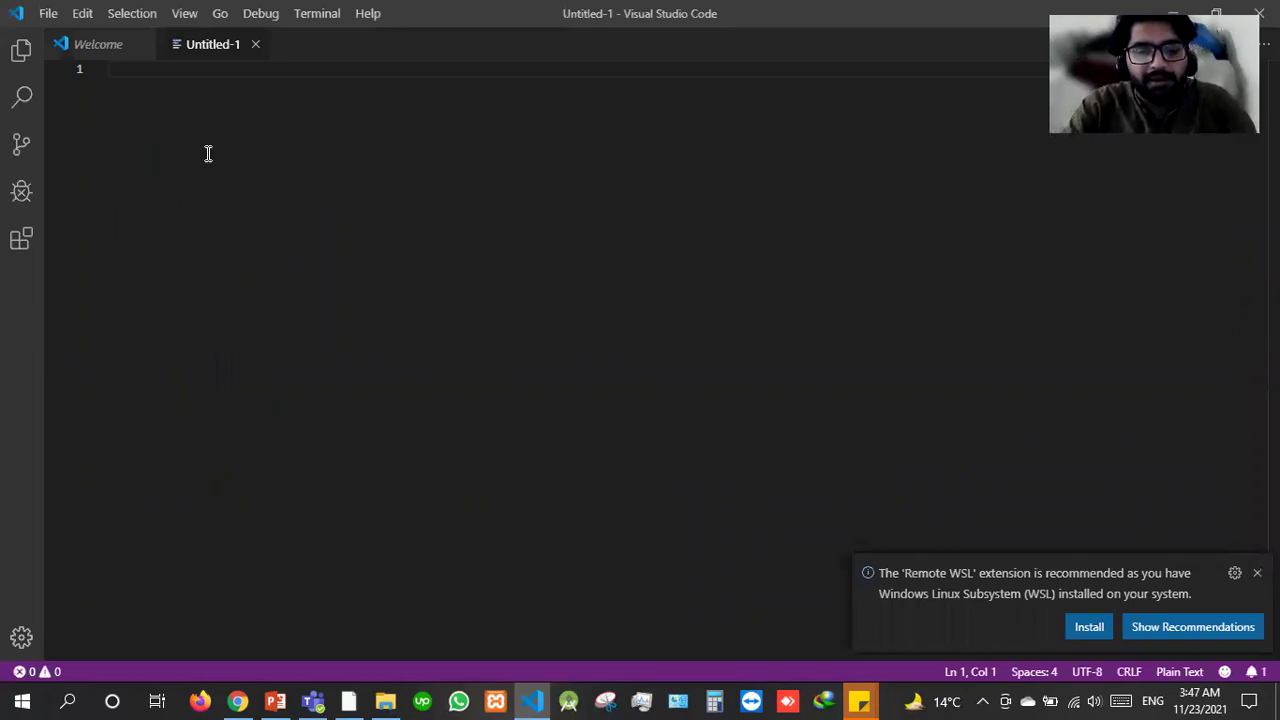
{"action": "type", "text": "html"}
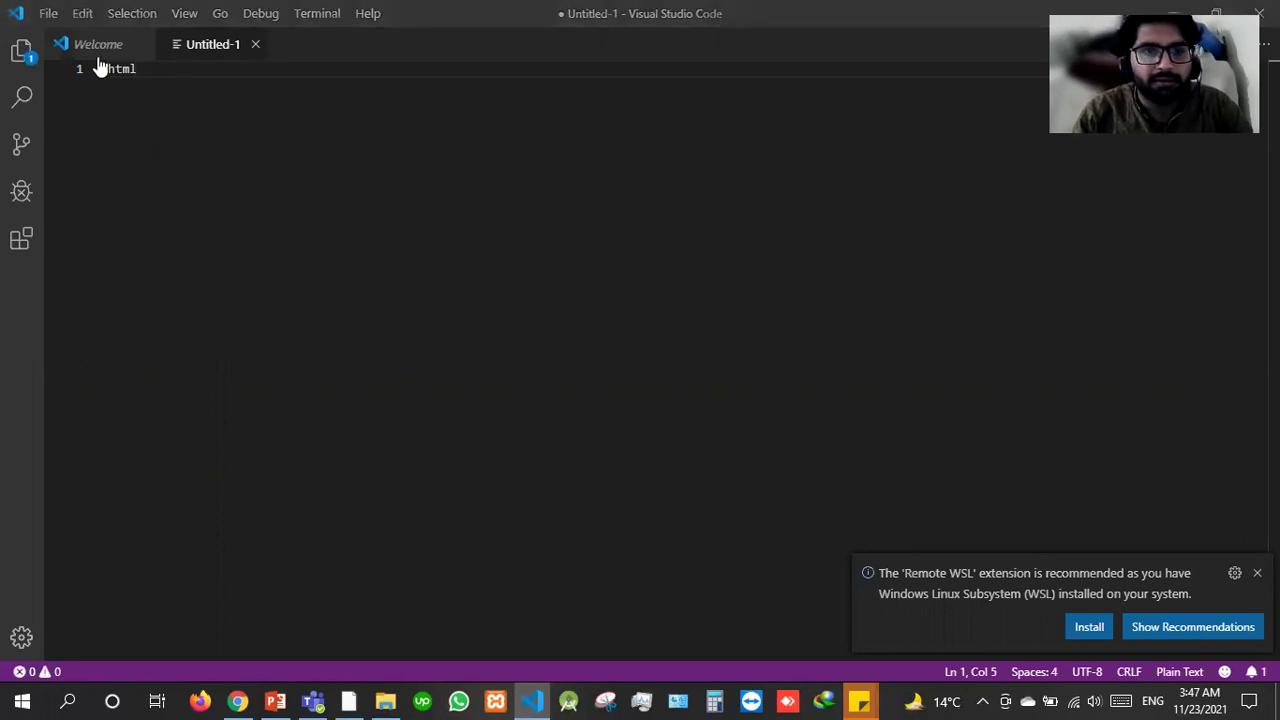
{"action": "key", "text": "ctrl+w"}
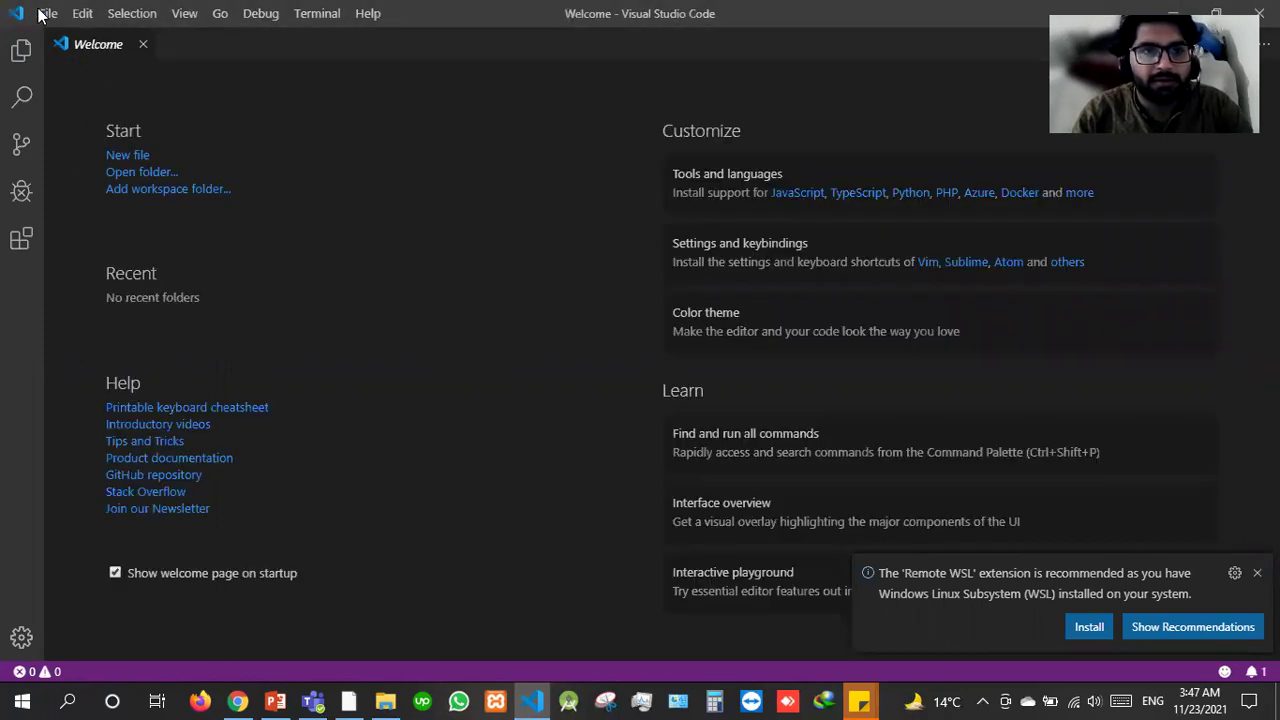
{"action": "left_click", "coordinate": [46, 13]}
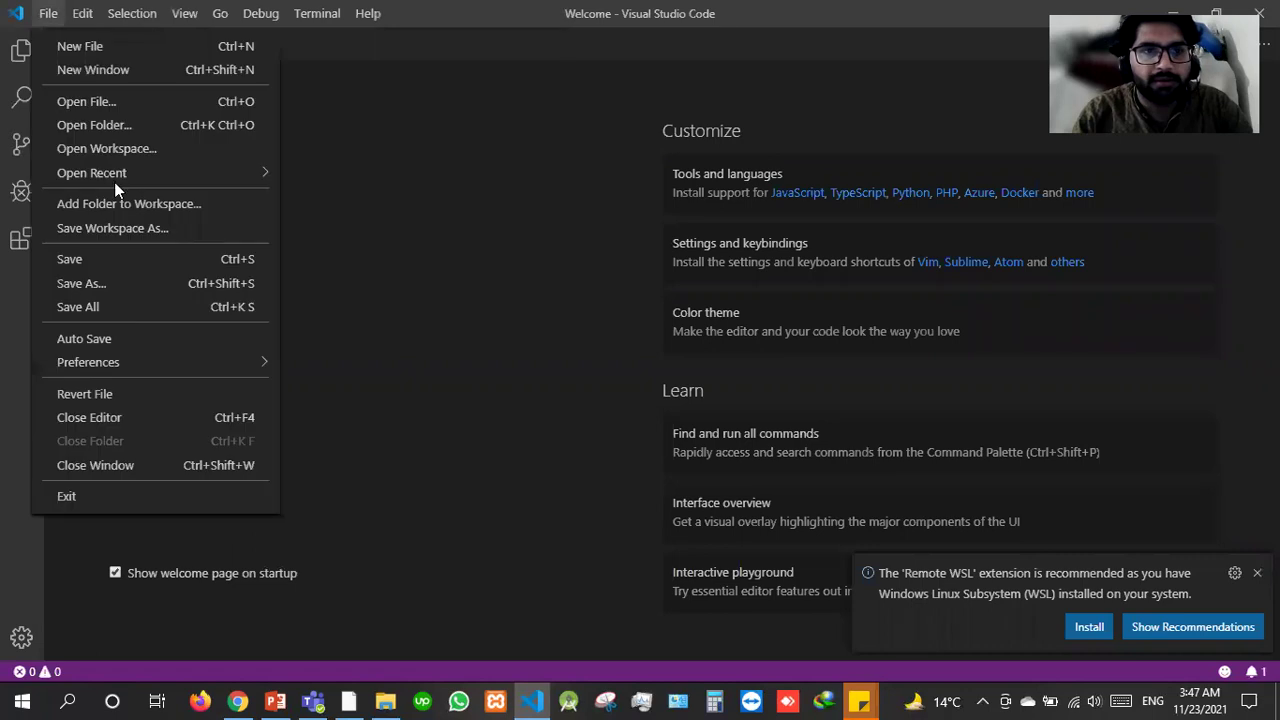
{"action": "left_click", "coordinate": [129, 264]}
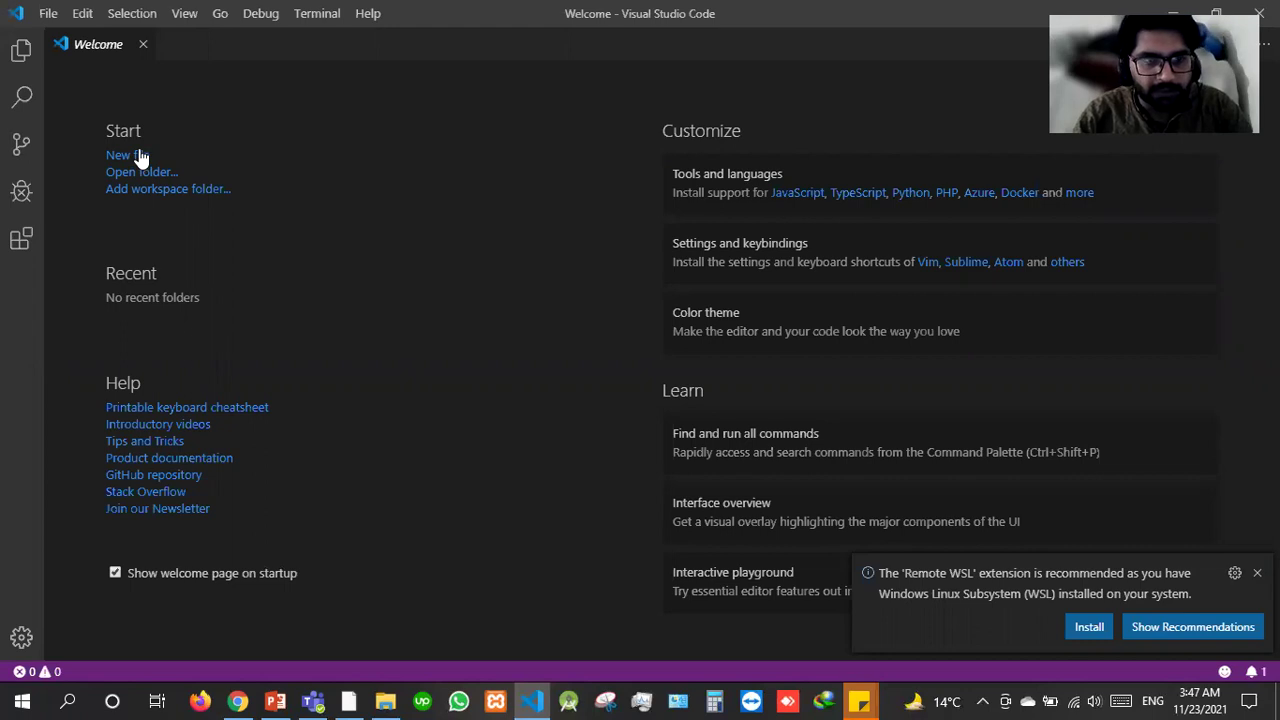
Create a new blank untitled file in the editor.
{"action": "double_click", "coordinate": [182, 47]}
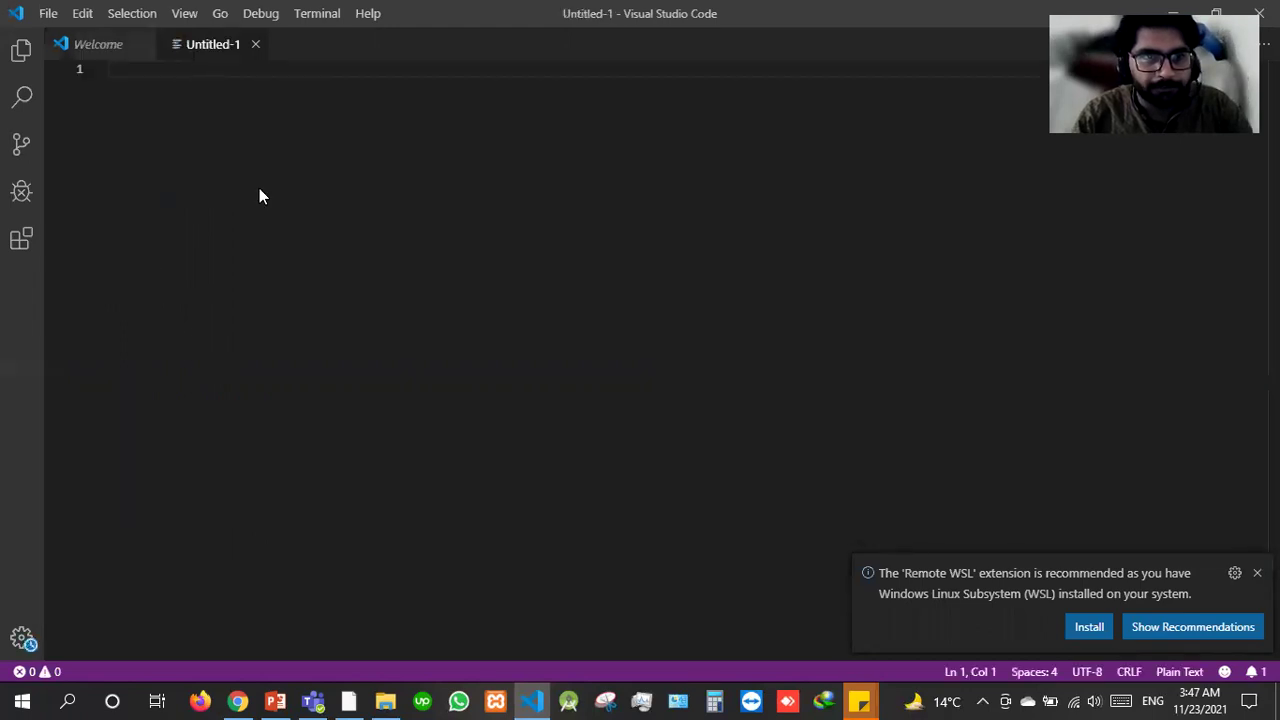
{"action": "right_click", "coordinate": [190, 50]}
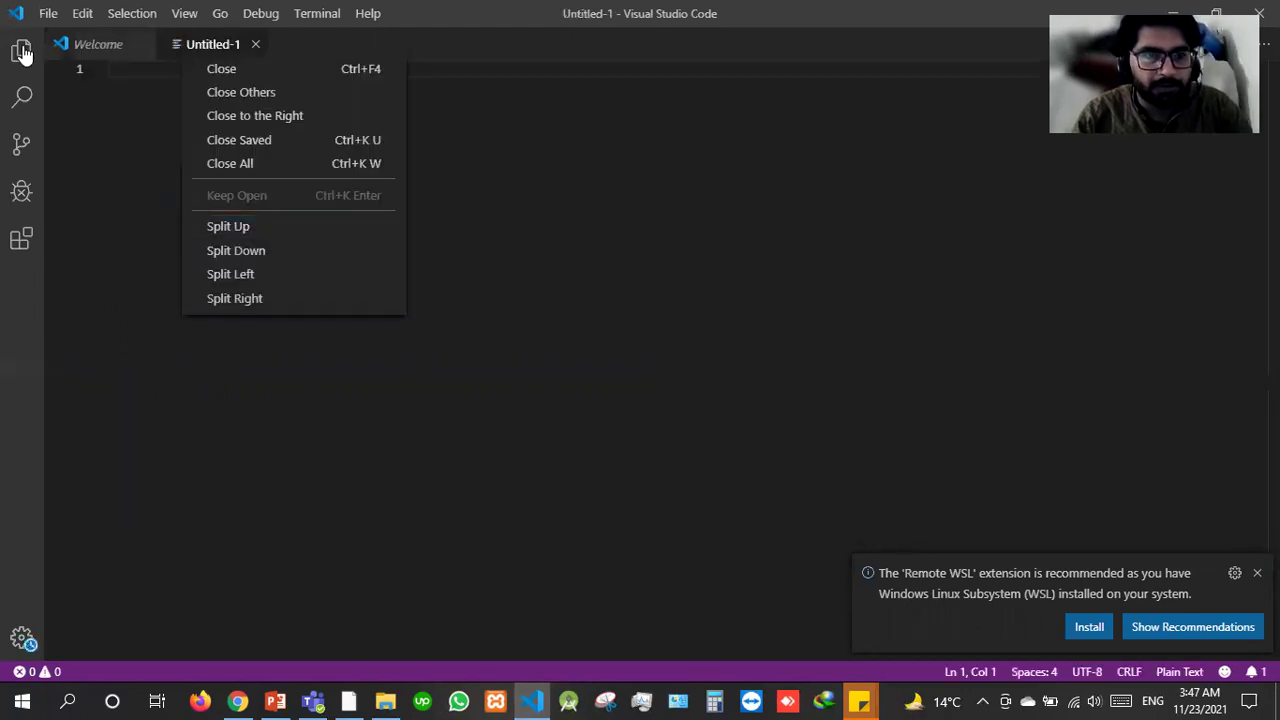
{"action": "key", "text": "Escape"}
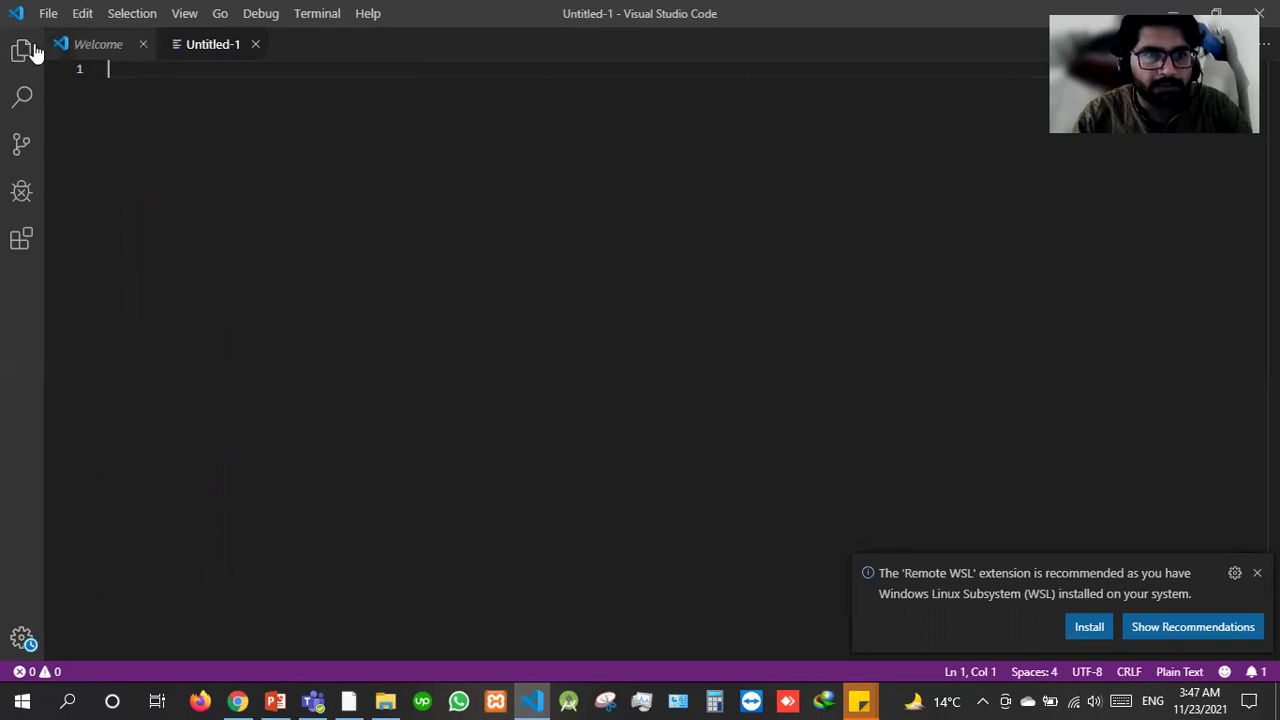
Close the Welcome page and show the file actions for the untitled file in the Explorer.
{"action": "left_click", "coordinate": [143, 44]}
{"action": "key", "text": "ctrl+shift+e"}
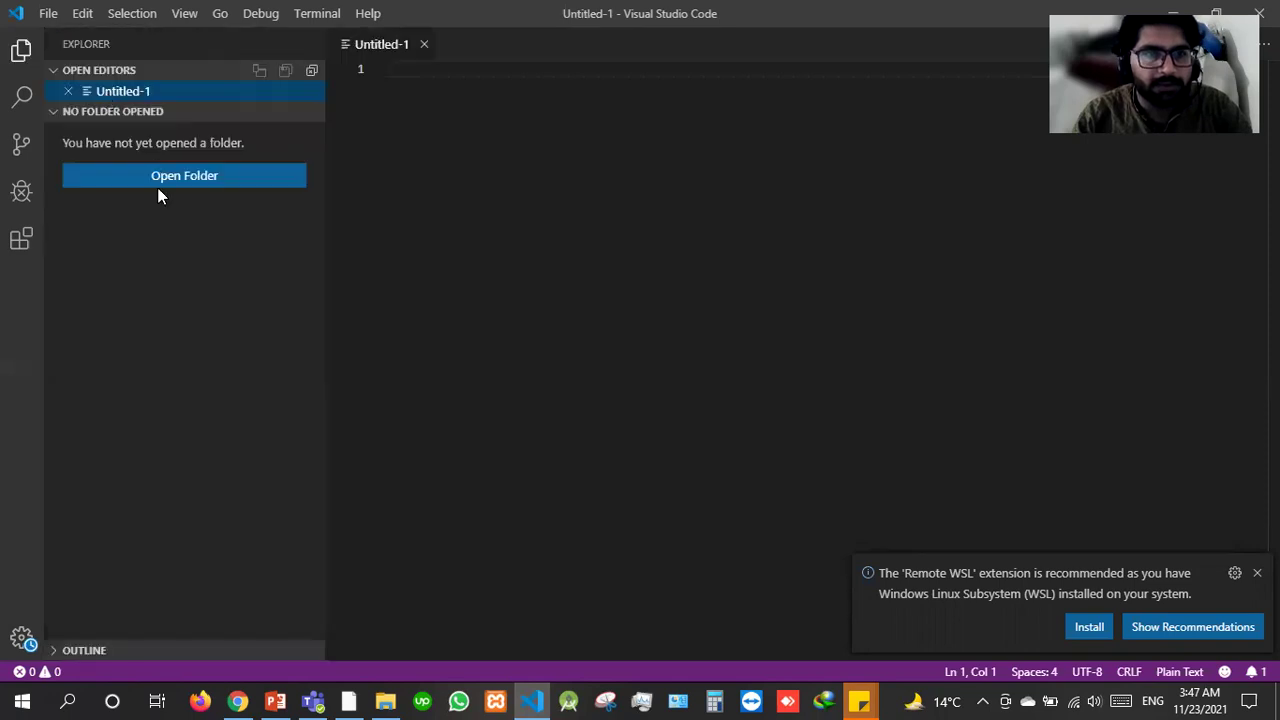
{"action": "right_click", "coordinate": [101, 95]}
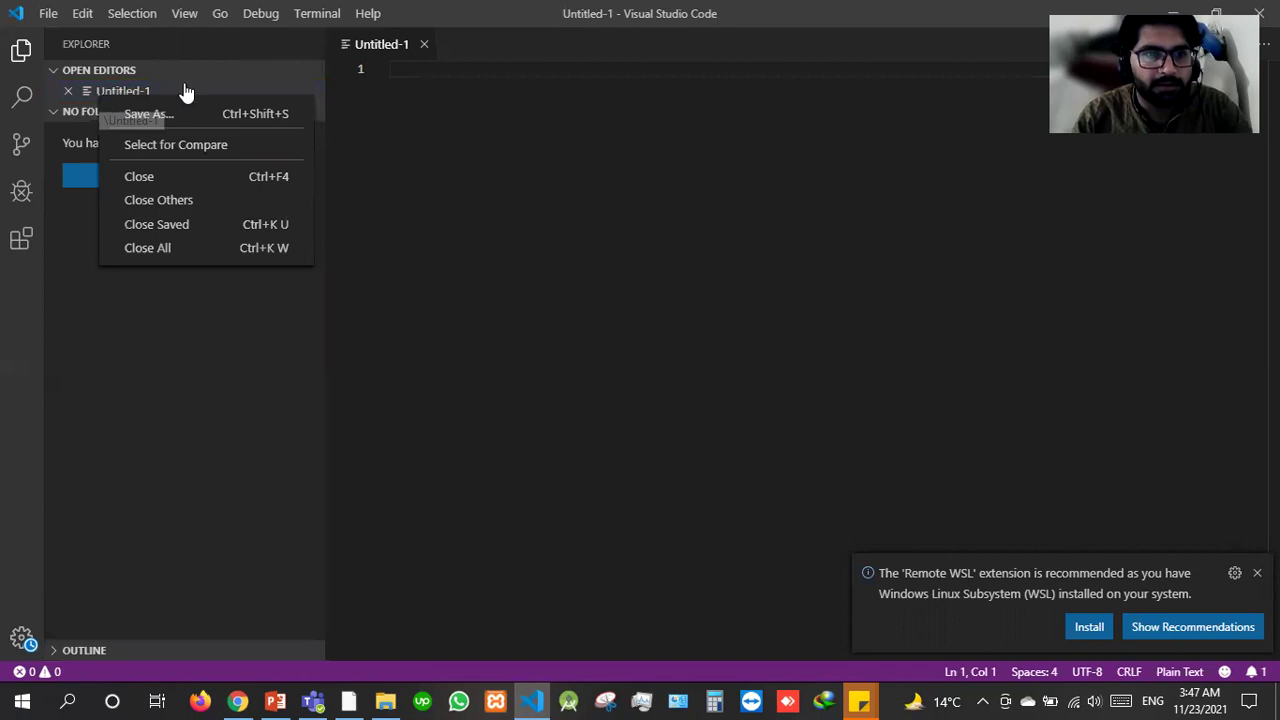
{"action": "key", "text": "Escape"}
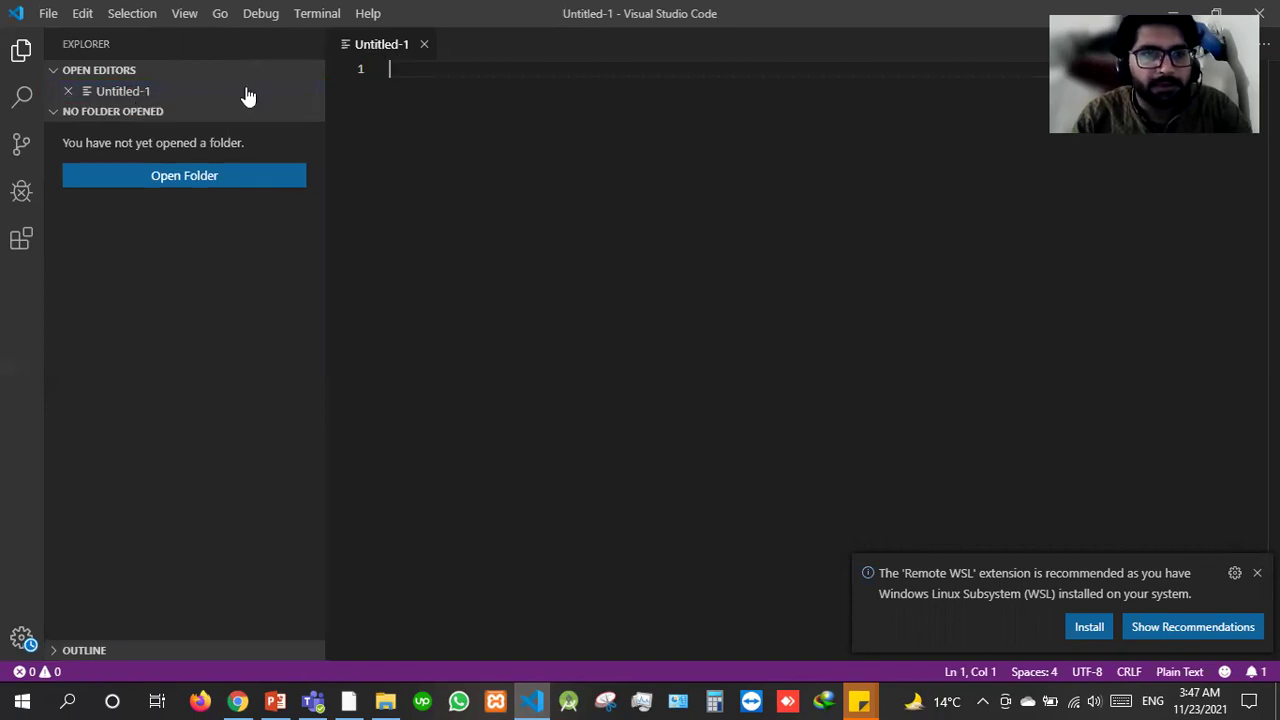
{"action": "right_click", "coordinate": [178, 90]}
{"action": "left_click", "coordinate": [43, 19]}
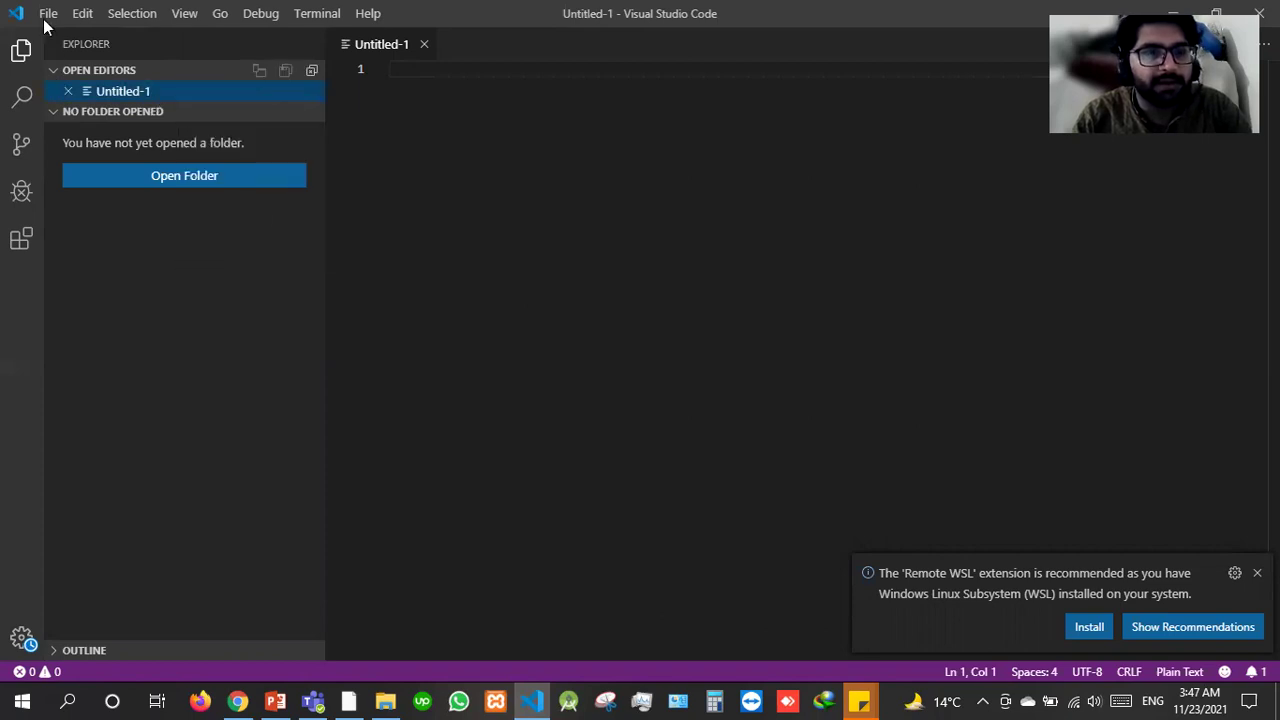
Open the project folder named after a person, inside C:\xampp\htdocs\myphp, as the working folder.
{"action": "left_click", "coordinate": [43, 19]}
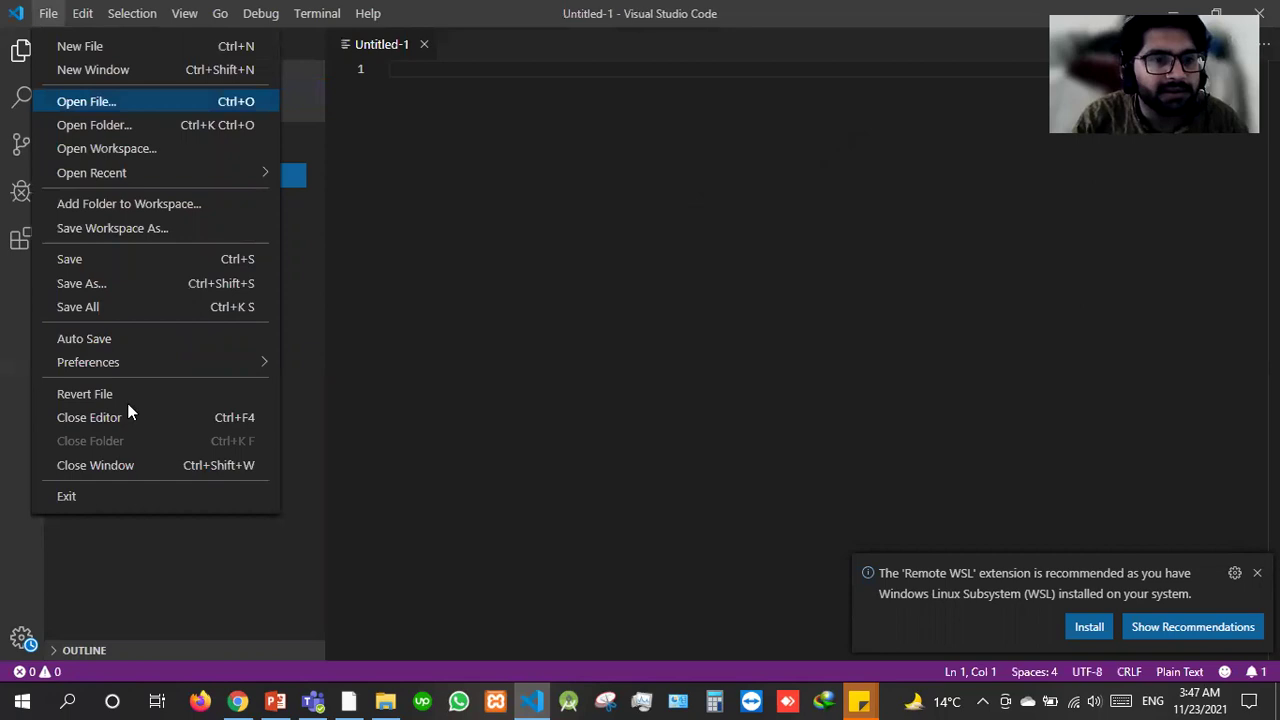
{"action": "left_click", "coordinate": [119, 125]}
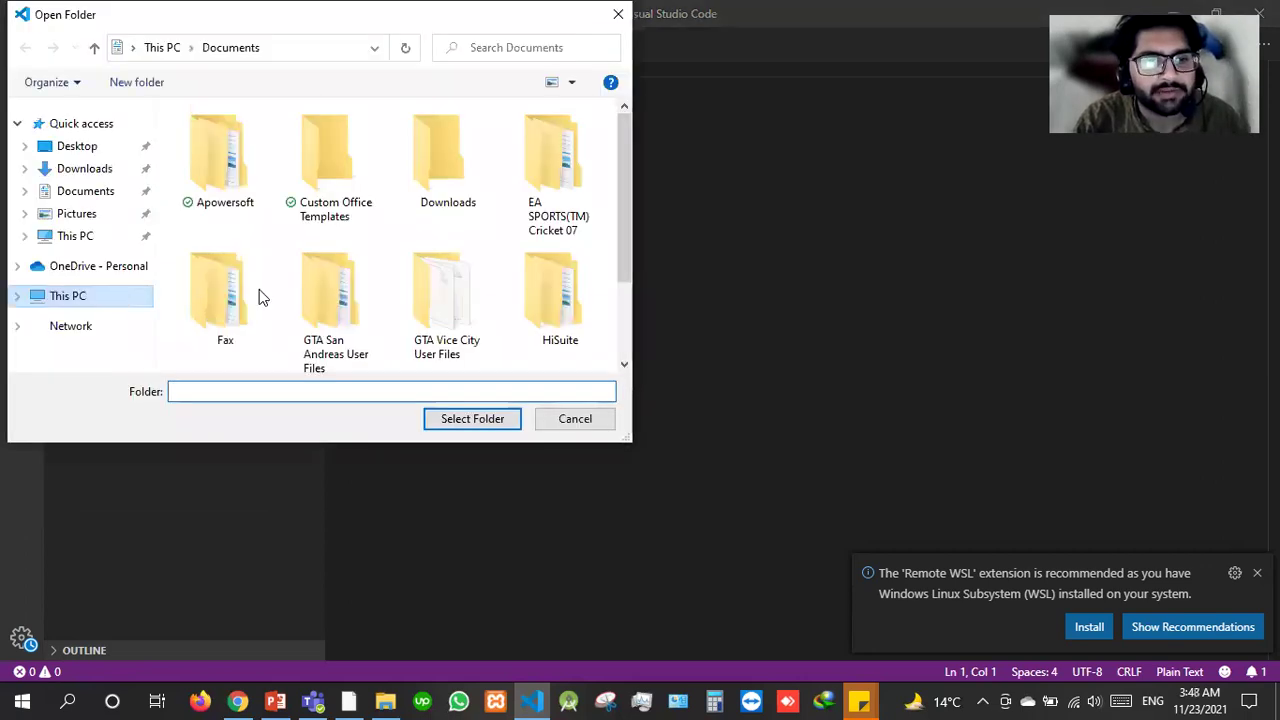
{"action": "scroll", "coordinate": [553, 322], "scroll_direction": "down", "scroll_amount": 2}
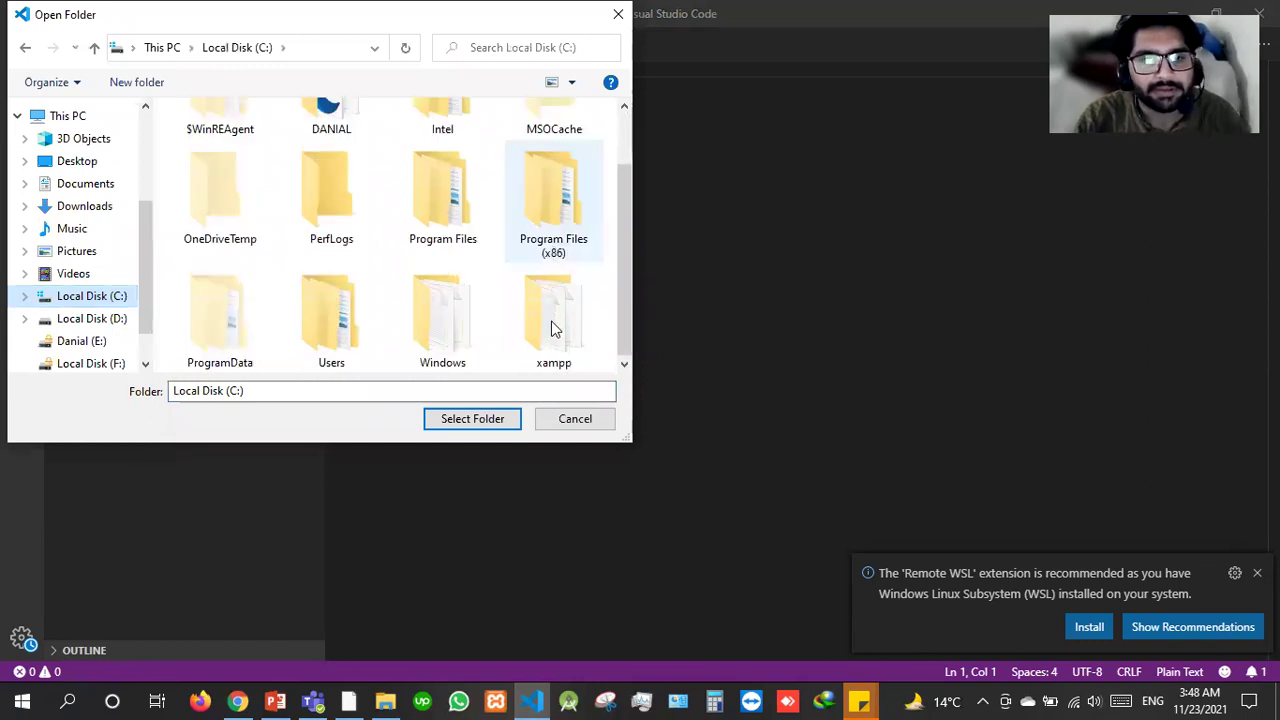
{"action": "double_click", "coordinate": [553, 322]}
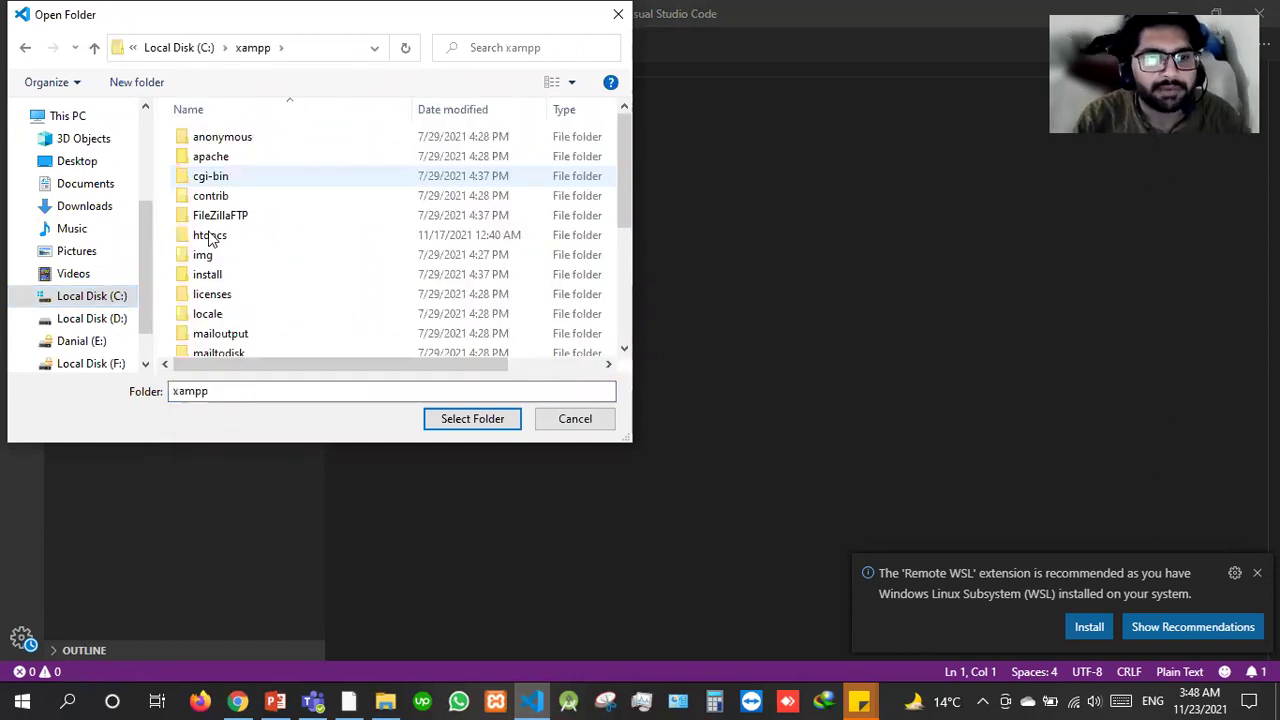
{"action": "left_click", "coordinate": [210, 237]}
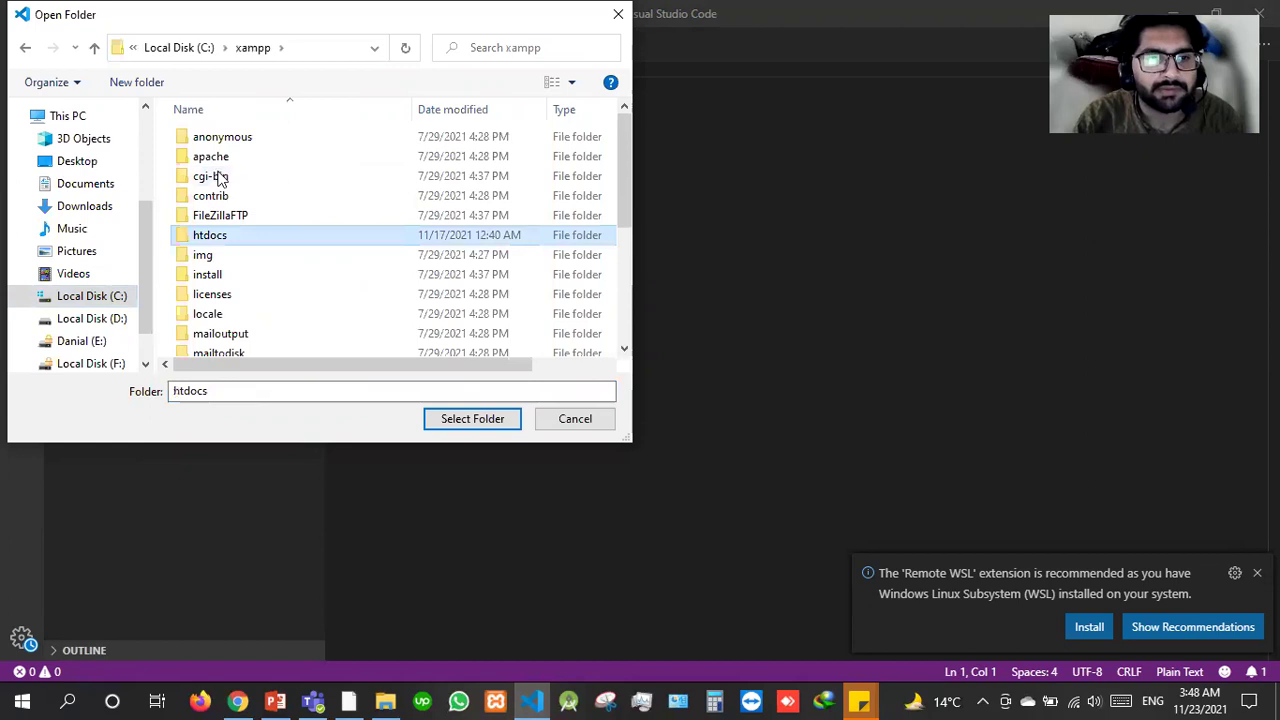
{"action": "left_click", "coordinate": [223, 175]}
{"action": "double_click", "coordinate": [223, 176]}
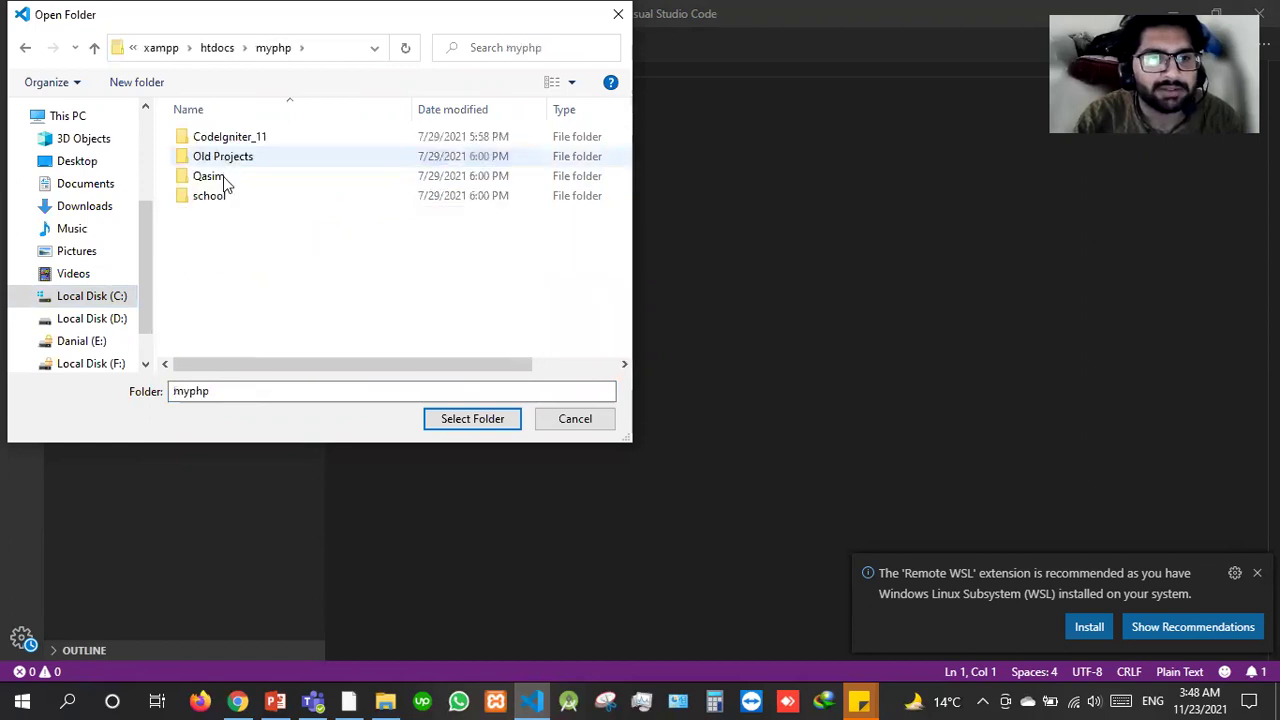
{"action": "left_click", "coordinate": [223, 176]}
{"action": "double_click", "coordinate": [223, 176]}
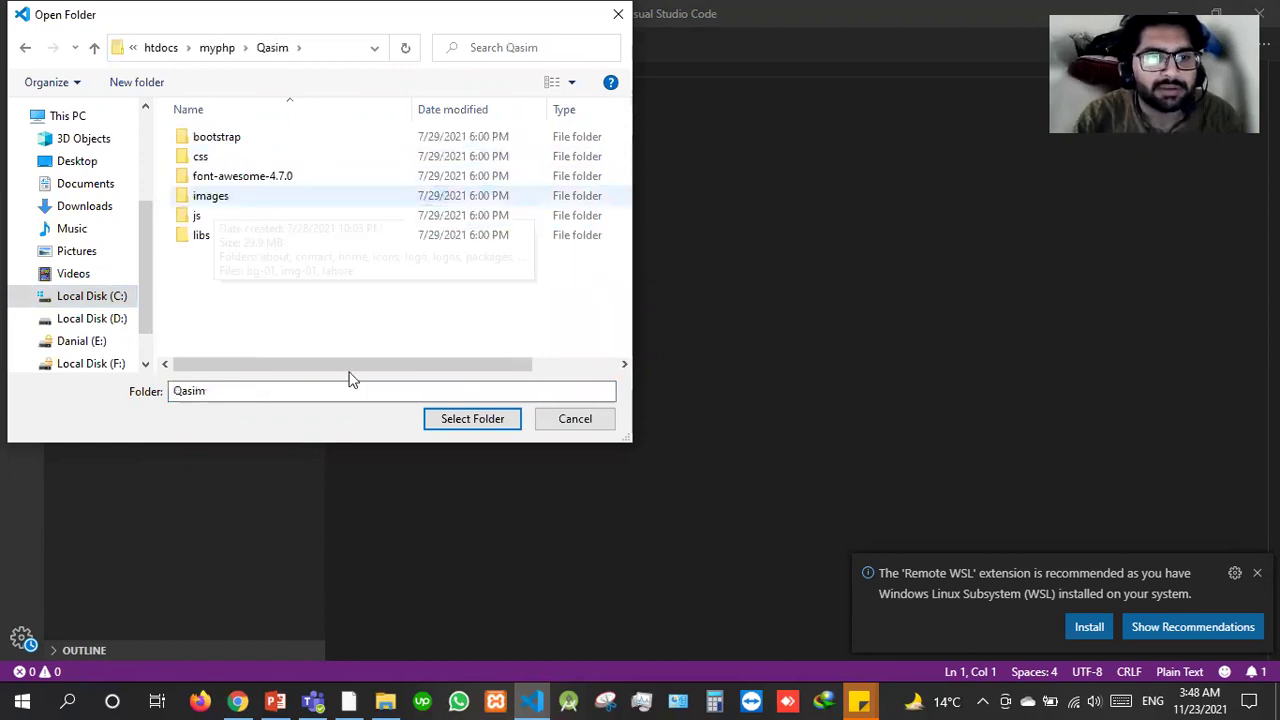
{"action": "left_click", "coordinate": [449, 421]}
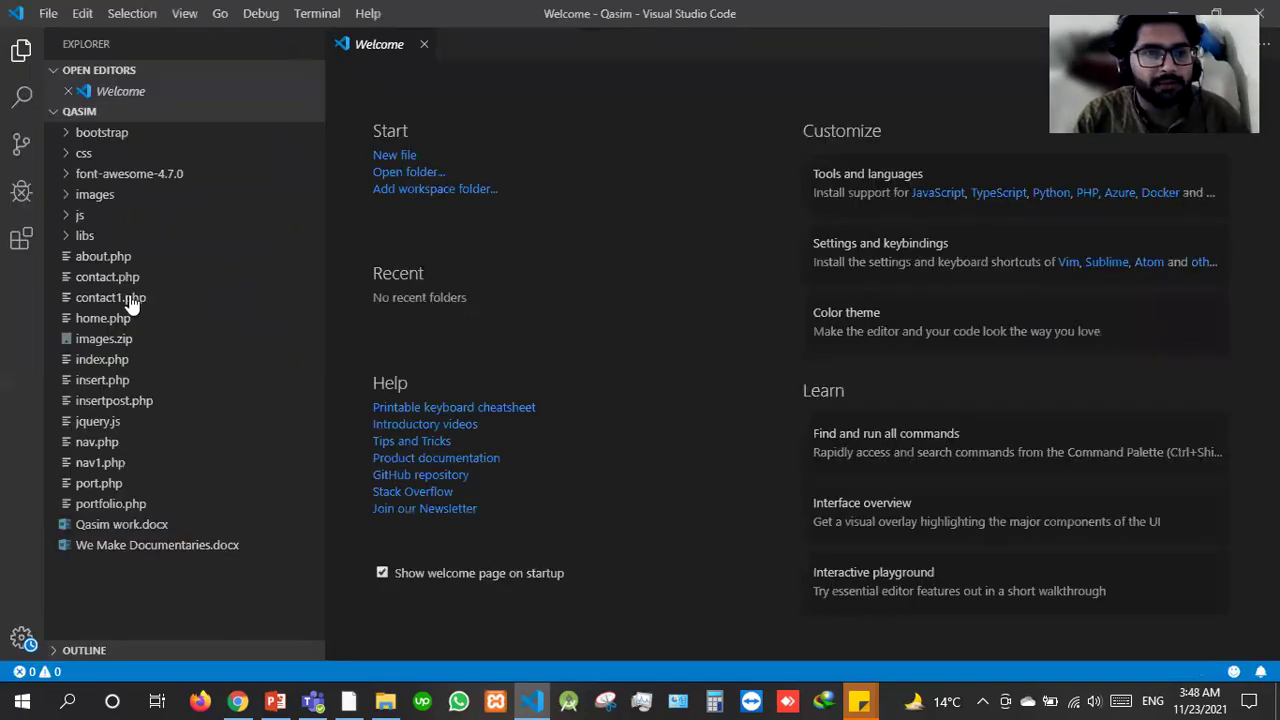
Open about.php and look through its head links and scripts.
{"action": "left_click", "coordinate": [92, 262]}
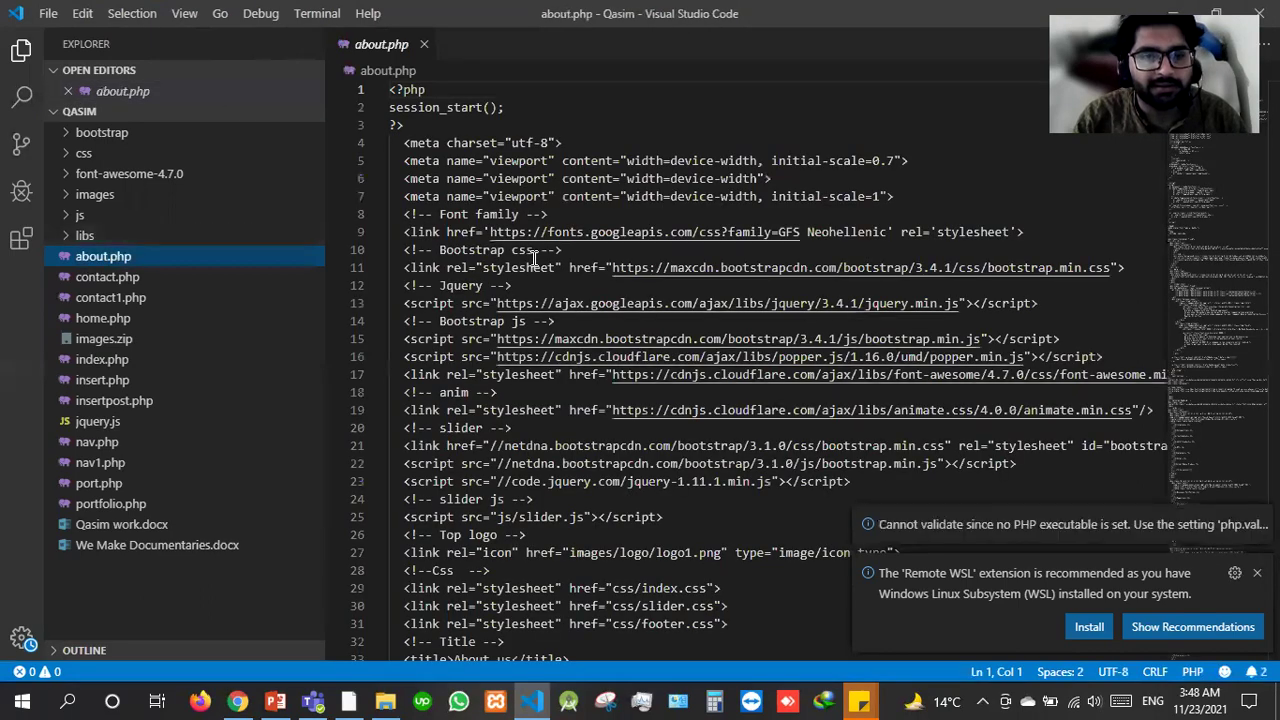
{"action": "scroll", "coordinate": [535, 258], "scroll_direction": "down", "scroll_amount": 10}
{"action": "scroll", "coordinate": [535, 258], "scroll_direction": "down", "scroll_amount": 2}
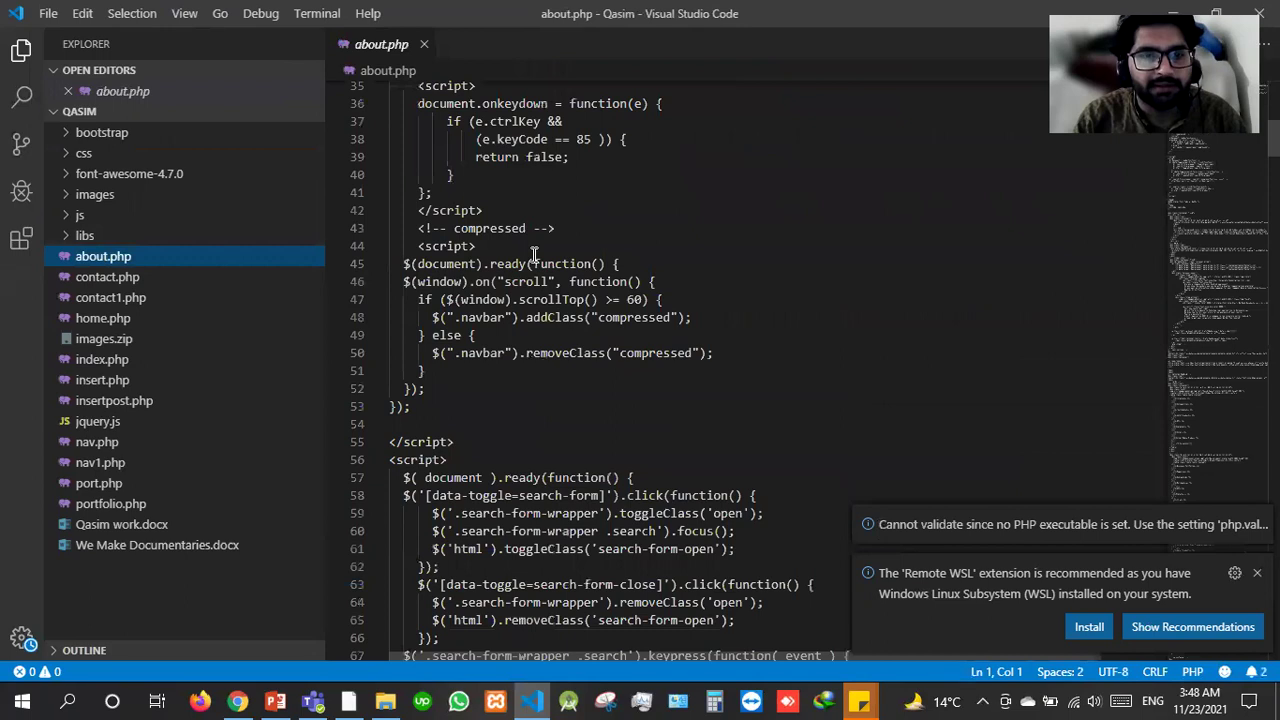
{"action": "scroll", "coordinate": [535, 258], "scroll_direction": "down", "scroll_amount": 5}
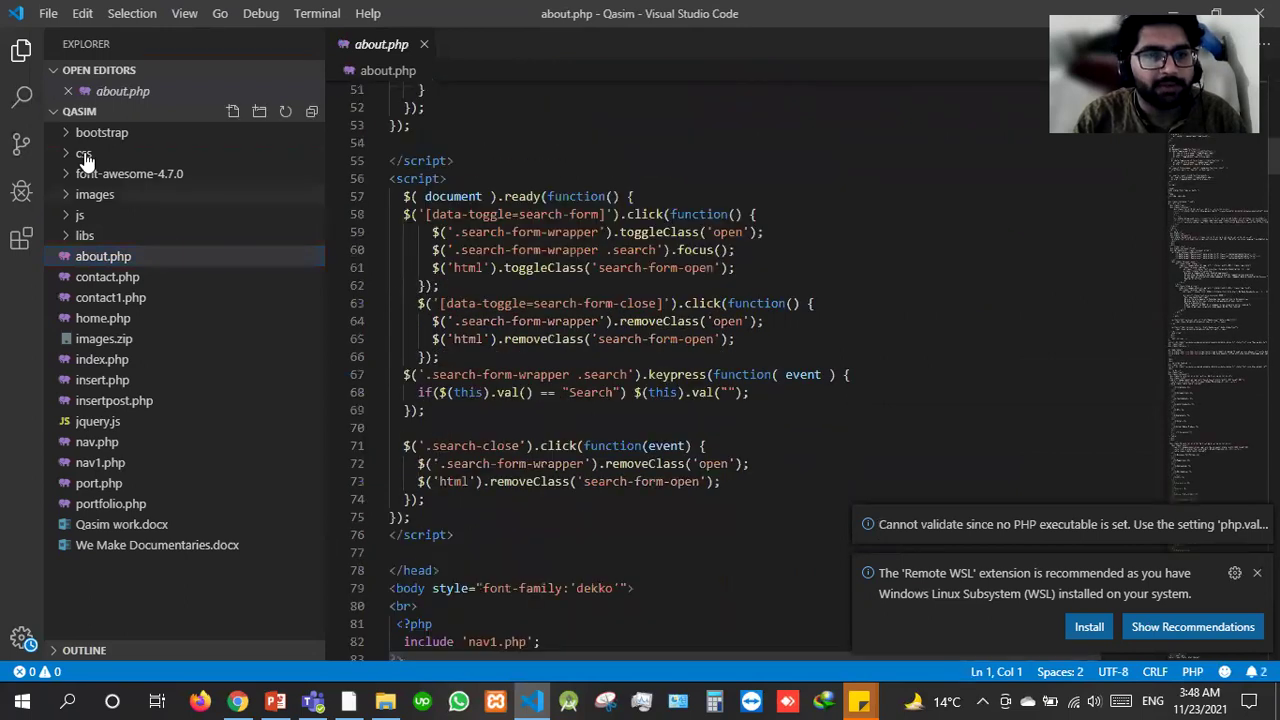
Open contact.css from the css folder and examine how its rules are spread over separate lines.
{"action": "left_click", "coordinate": [84, 155]}
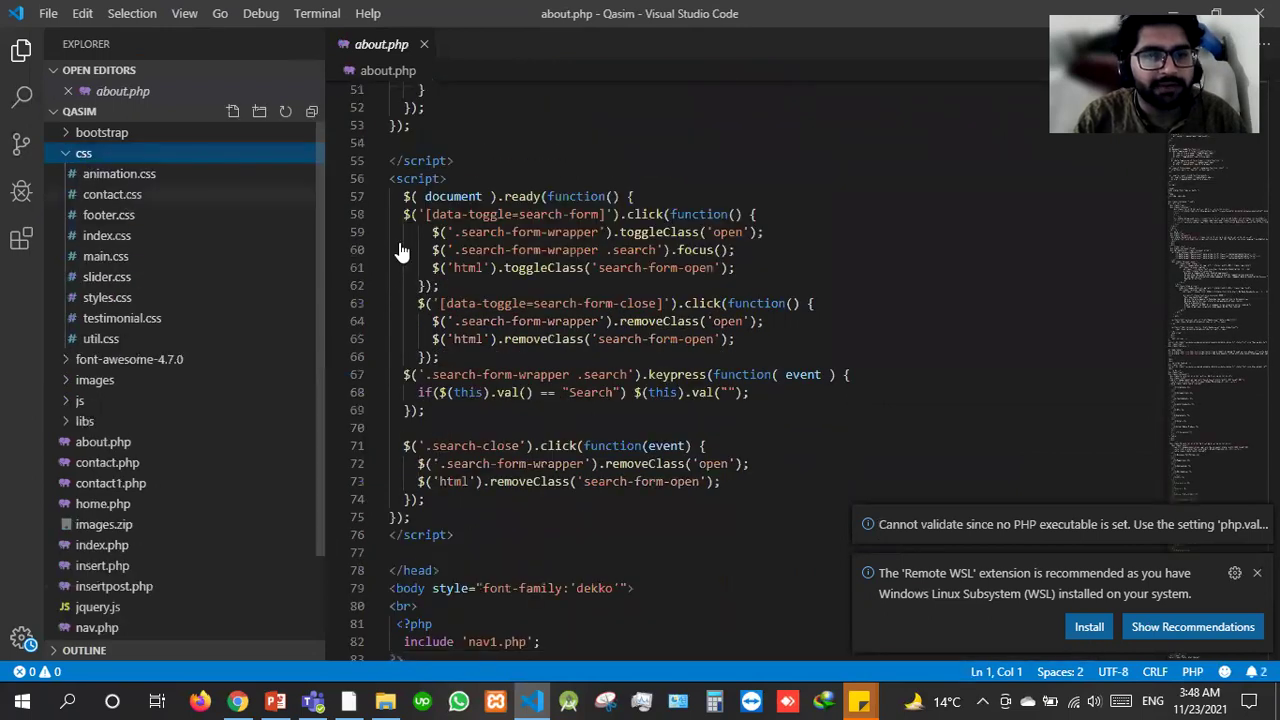
{"action": "left_click", "coordinate": [112, 194]}
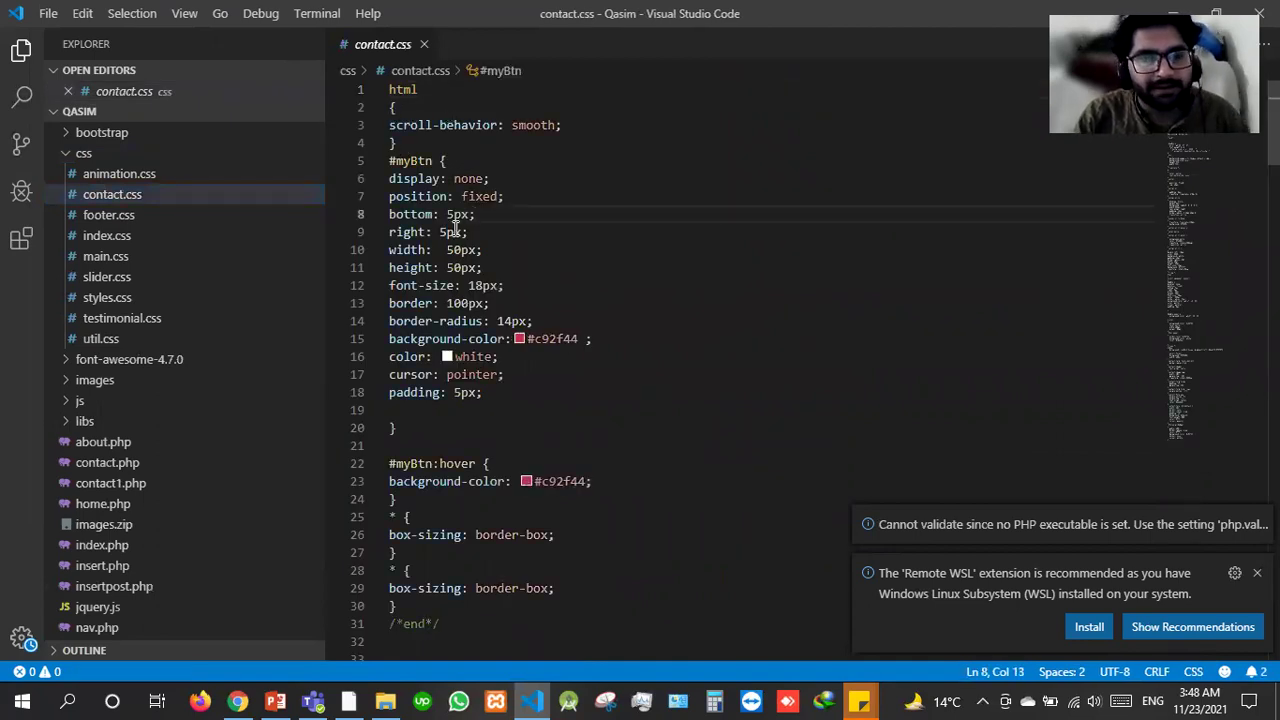
{"action": "left_click", "coordinate": [527, 265]}
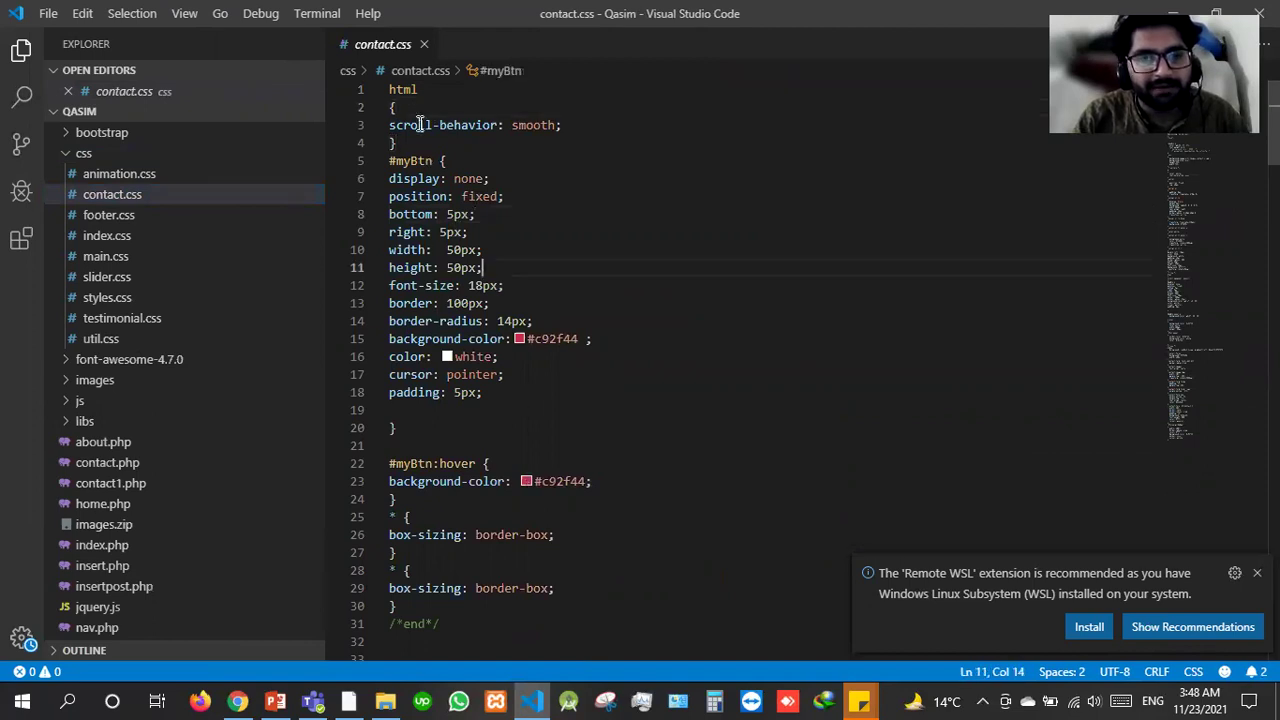
{"action": "left_click_drag", "start_coordinate": [482, 392], "coordinate": [412, 90]}
{"action": "scroll", "coordinate": [420, 290], "scroll_direction": "down", "scroll_amount": 1}
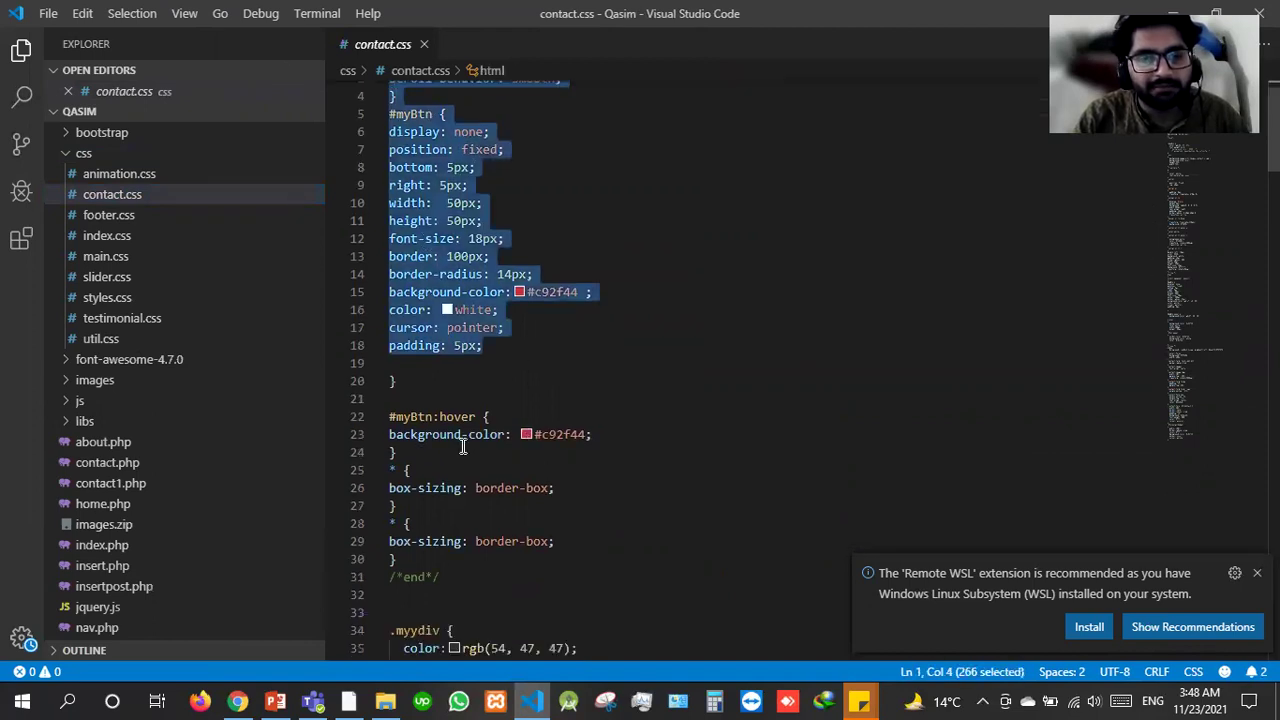
{"action": "scroll", "coordinate": [463, 447], "scroll_direction": "down", "scroll_amount": 9}
{"action": "scroll", "coordinate": [459, 437], "scroll_direction": "down", "scroll_amount": 10}
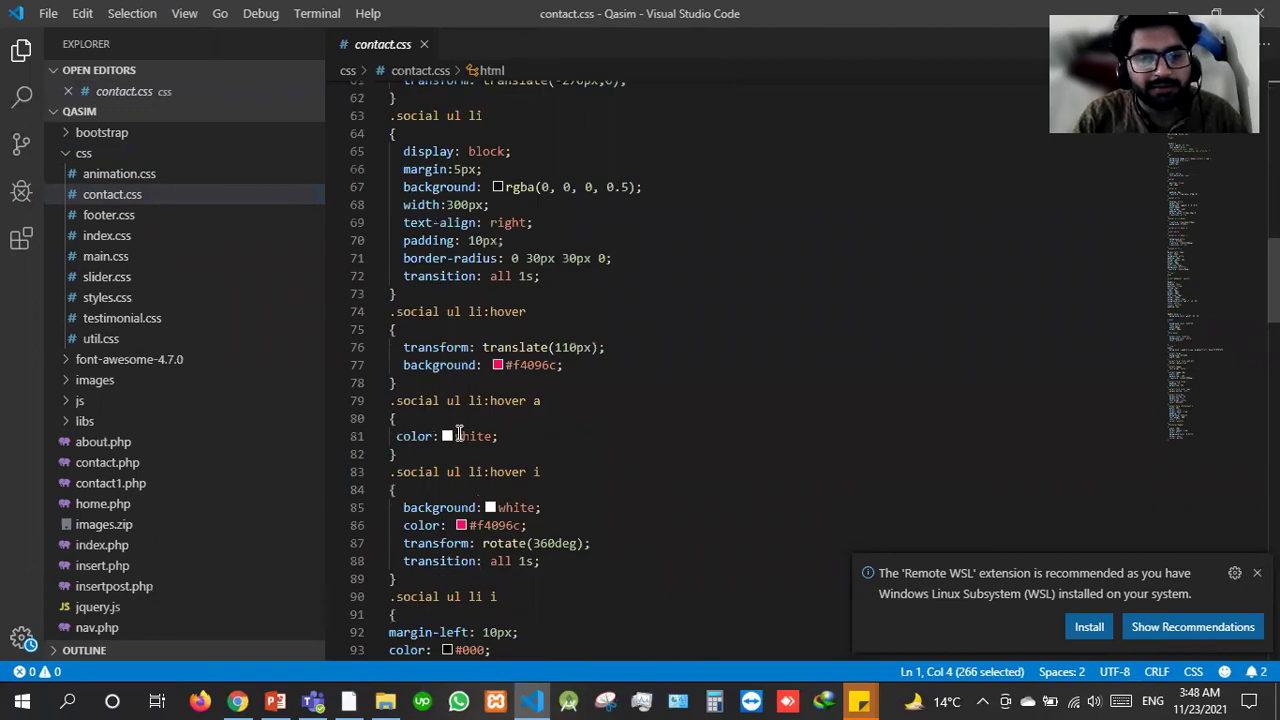
{"action": "scroll", "coordinate": [459, 436], "scroll_direction": "down", "scroll_amount": 12}
{"action": "scroll", "coordinate": [389, 211], "scroll_direction": "down", "scroll_amount": 6}
Delete the blank line above the #myBtn:hover rule that precedes .btn1 in contact.css and save the file.
{"action": "left_click", "coordinate": [397, 217]}
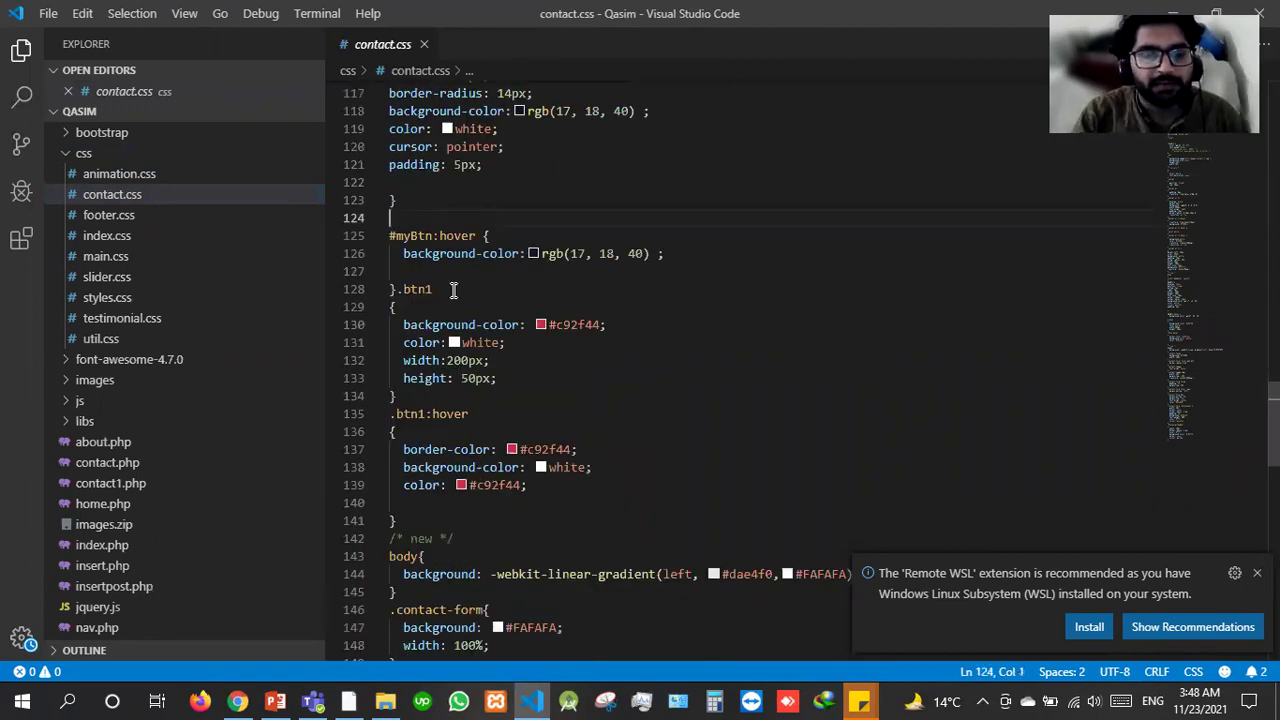
{"action": "key", "text": "BackSpace"}
{"action": "scroll", "coordinate": [453, 289], "scroll_direction": "down", "scroll_amount": 3}
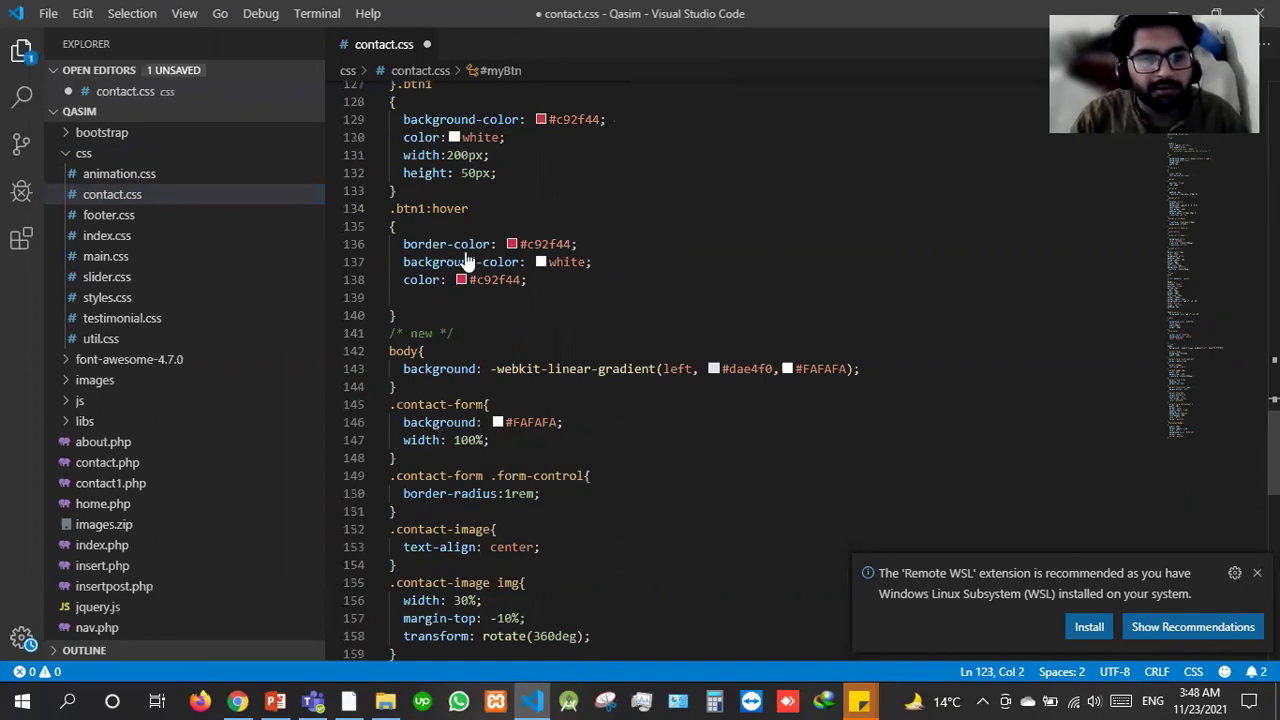
{"action": "key", "text": "ctrl+s"}
Join the .btn1 rule's closing brace and the .btn1:hover selector onto the end of the height: 50px line.
{"action": "left_click", "coordinate": [413, 299]}
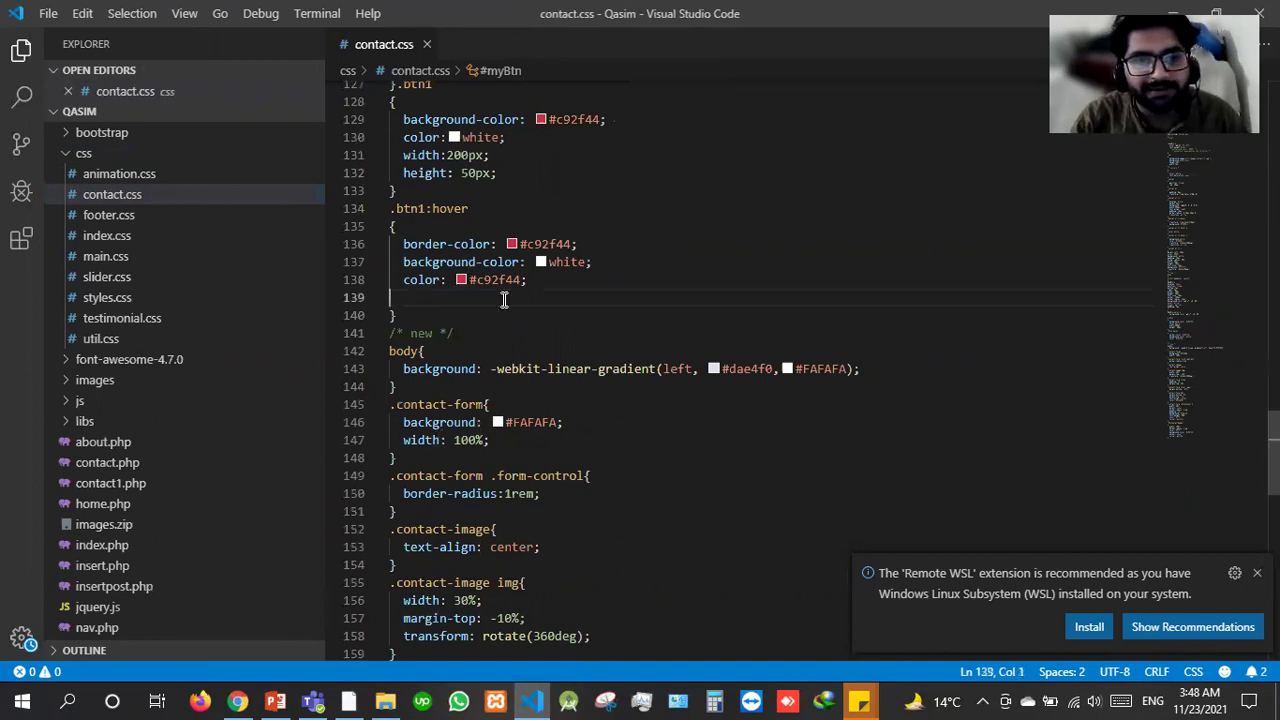
{"action": "key", "text": "Left"}
{"action": "key", "text": "Up"}
{"action": "key", "text": "Up"}
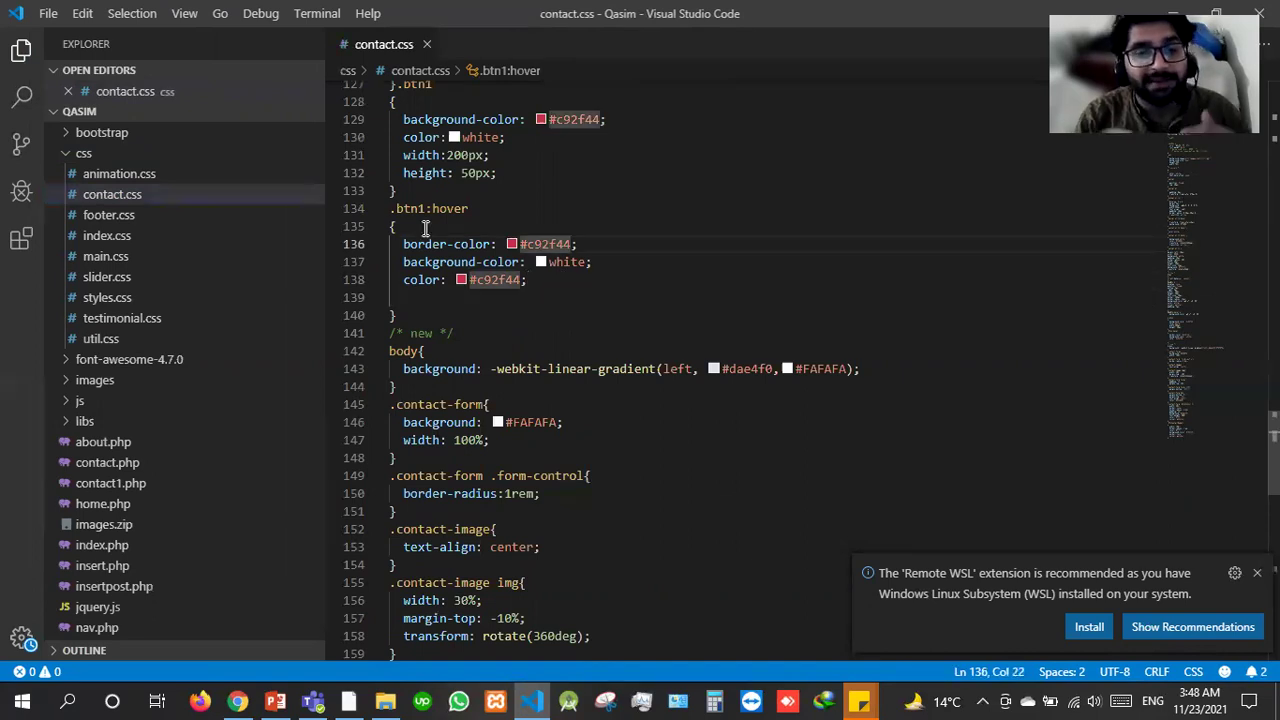
{"action": "key", "text": "Up"}
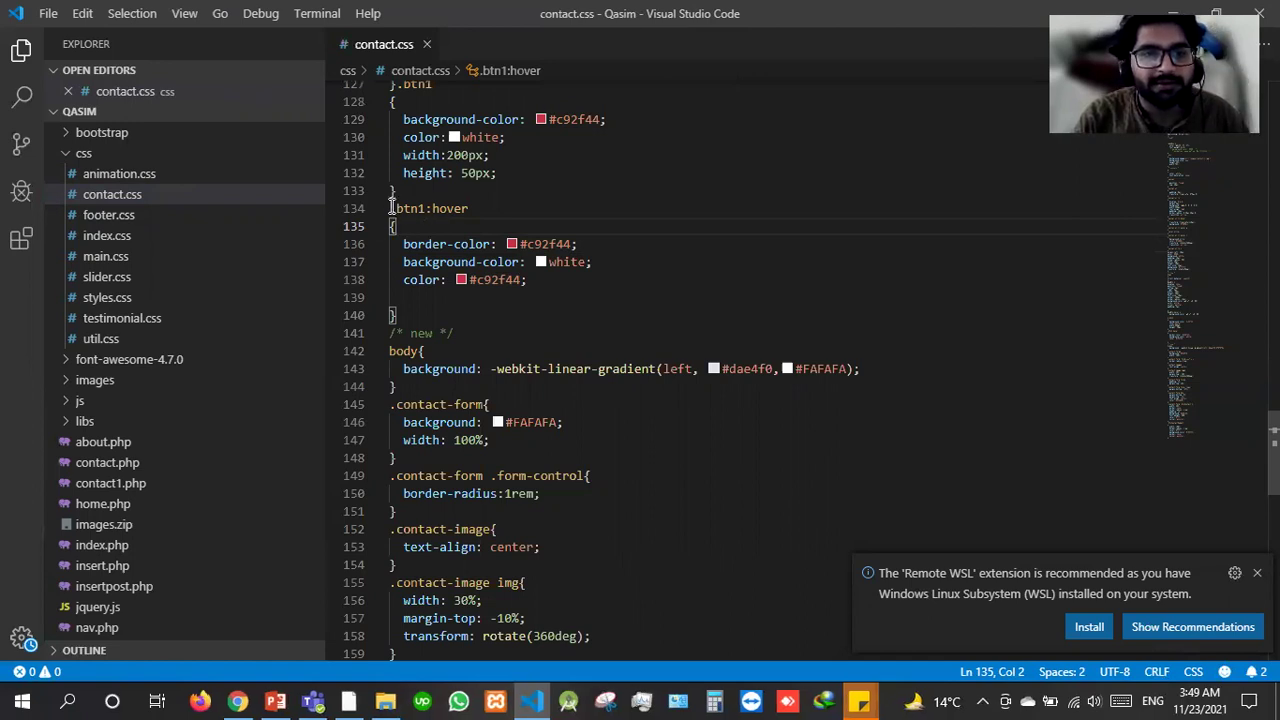
{"action": "key", "text": "Up"}
{"action": "key", "text": "Home"}
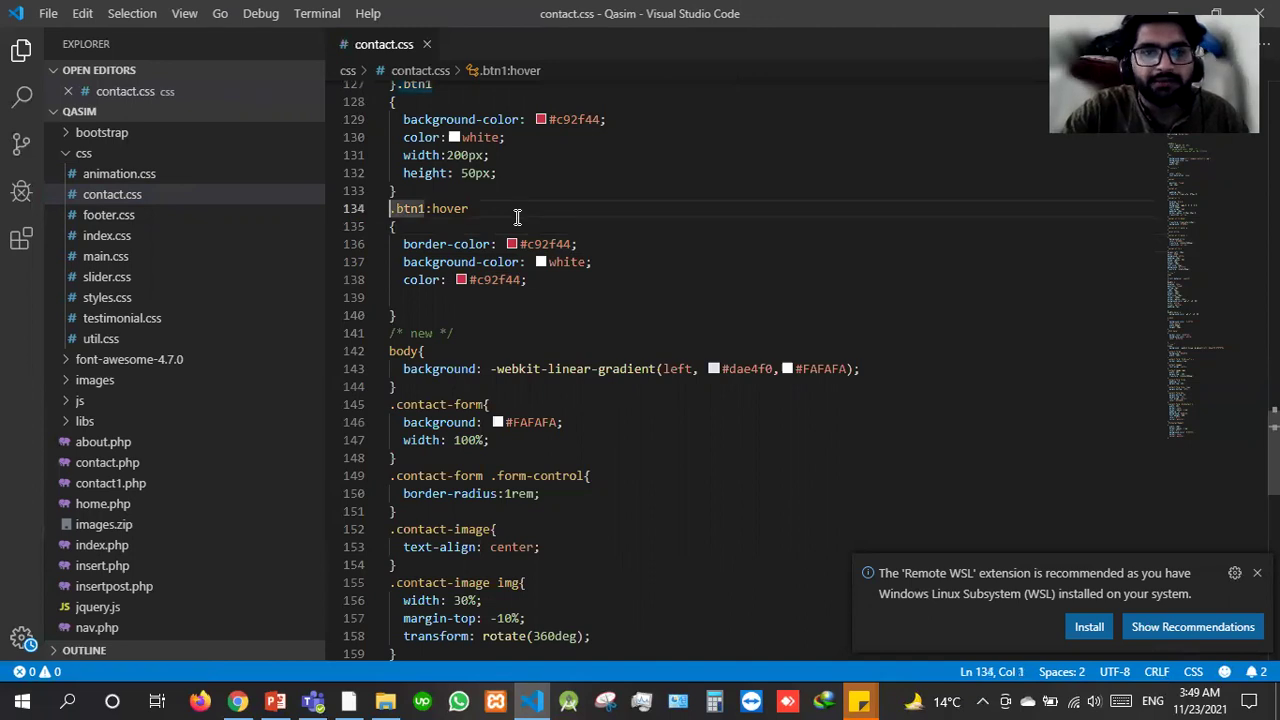
{"action": "key", "text": "BackSpace"}
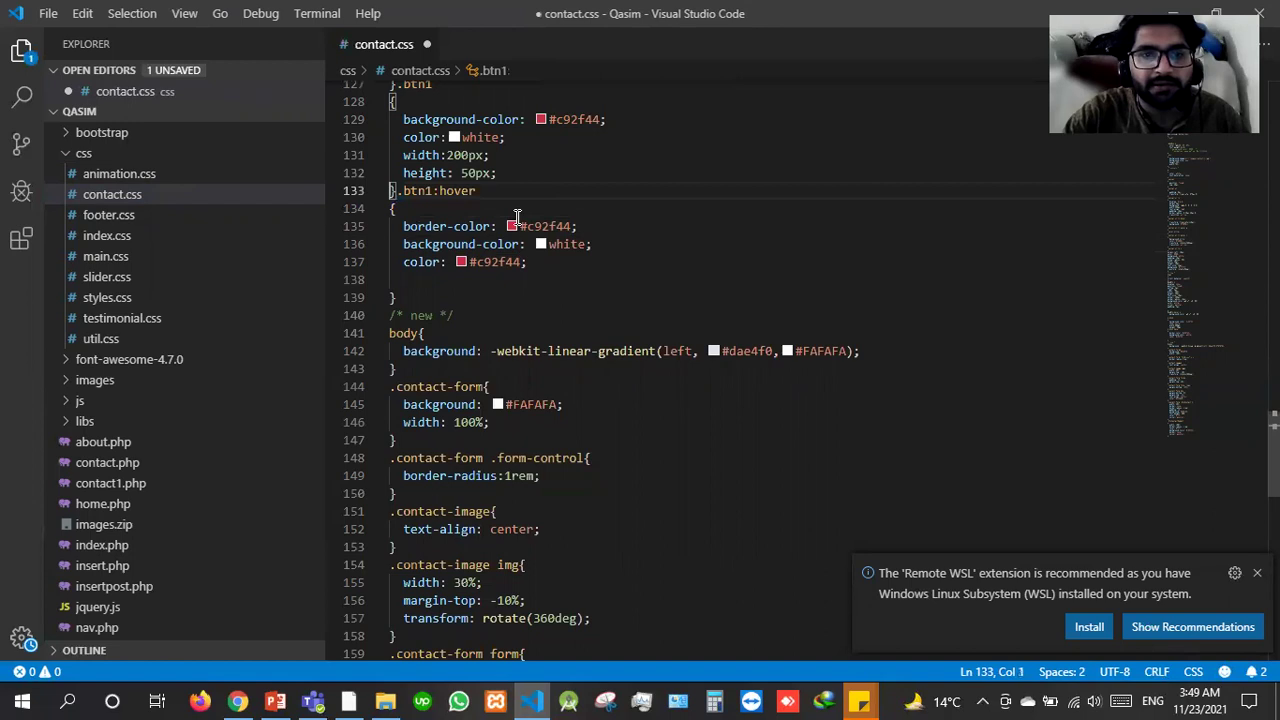
{"action": "key", "text": "BackSpace"}
Join the width and height declarations of the .btn1 rule onto its color: white line.
{"action": "key", "text": "Up"}
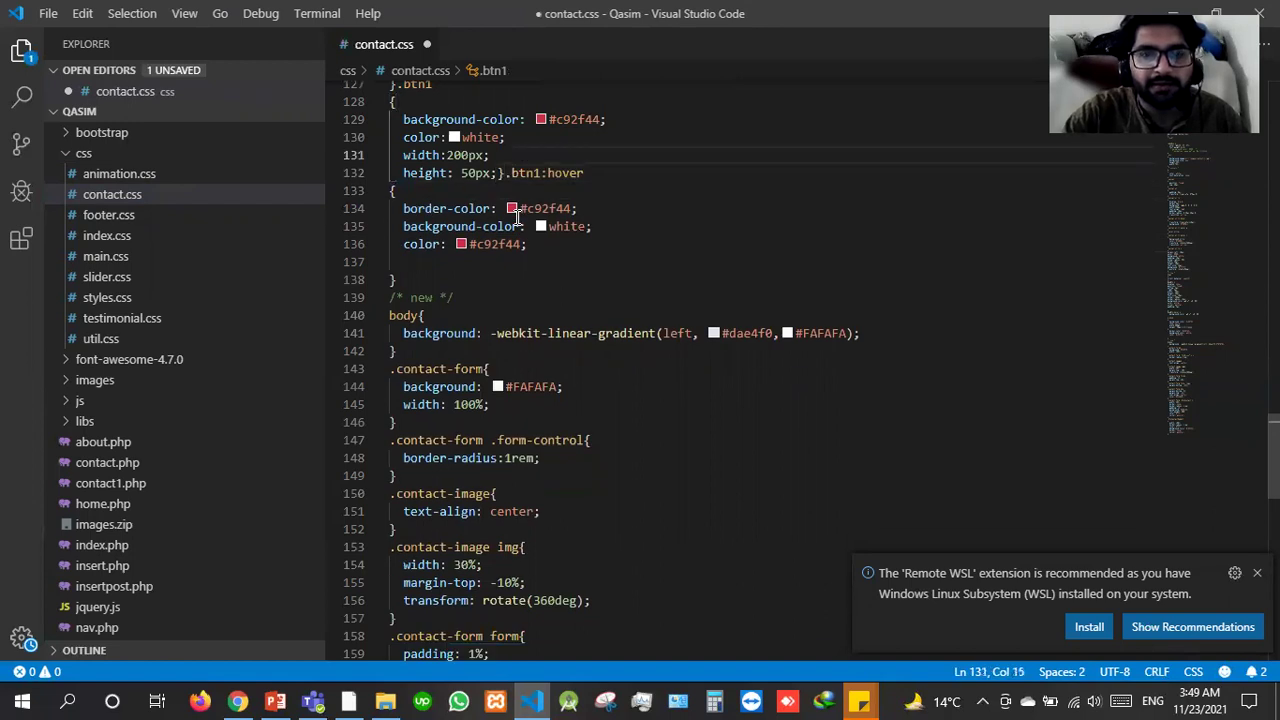
{"action": "key", "text": "Delete"}
{"action": "key", "text": "Up"}
{"action": "key", "text": "Down"}
{"action": "key", "text": "Home"}
{"action": "key", "text": "Home"}
{"action": "key", "text": "Delete"}
{"action": "key", "text": "Up"}
{"action": "key", "text": "Delete"}
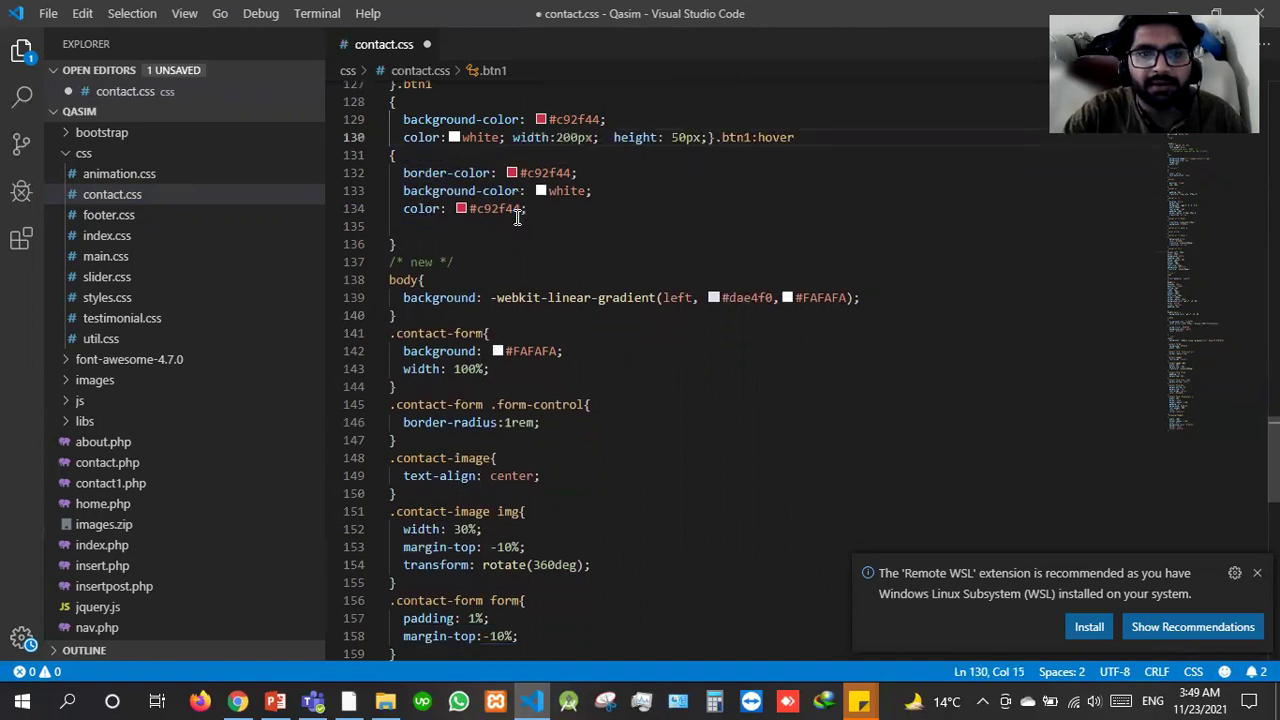
Join the color: white line onto the .btn1 rule's background-color line and remove the spaces between the two declarations.
{"action": "key", "text": "Up"}
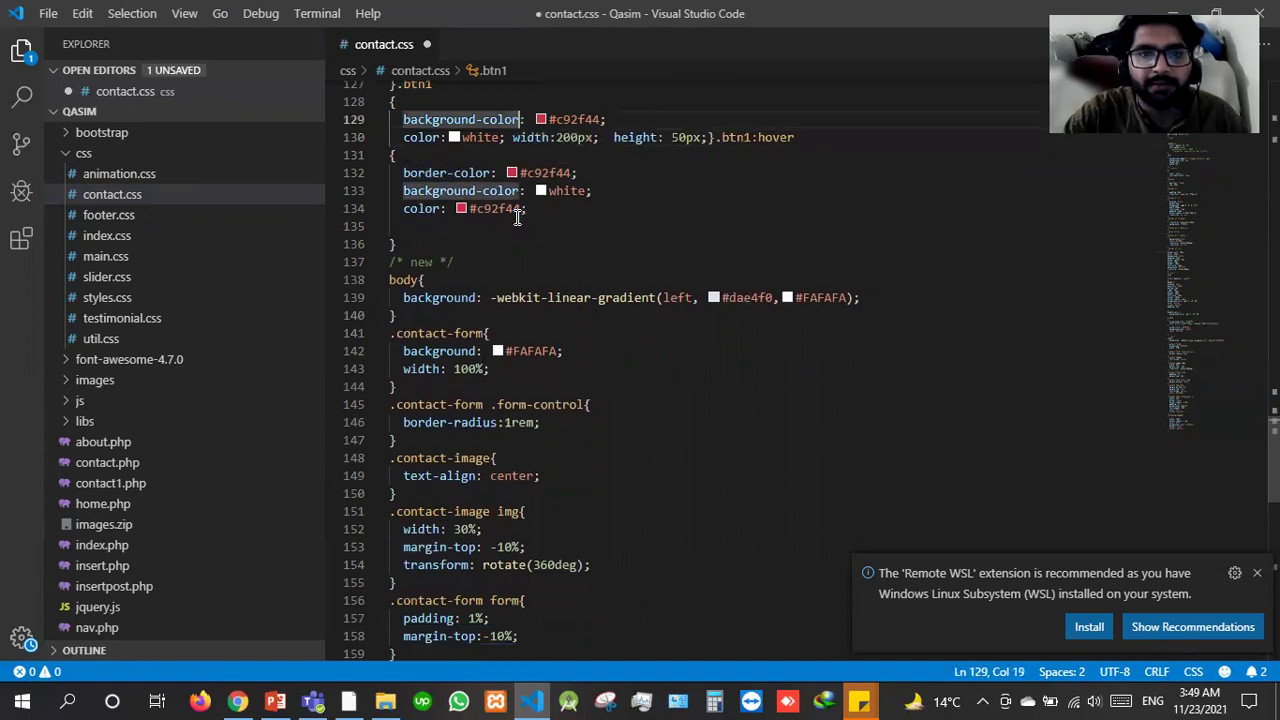
{"action": "key", "text": "Down"}
{"action": "key", "text": "Home"}
{"action": "key", "text": "Left"}
{"action": "key", "text": "Left"}
{"action": "key", "text": "Left"}
{"action": "key", "text": "Delete"}
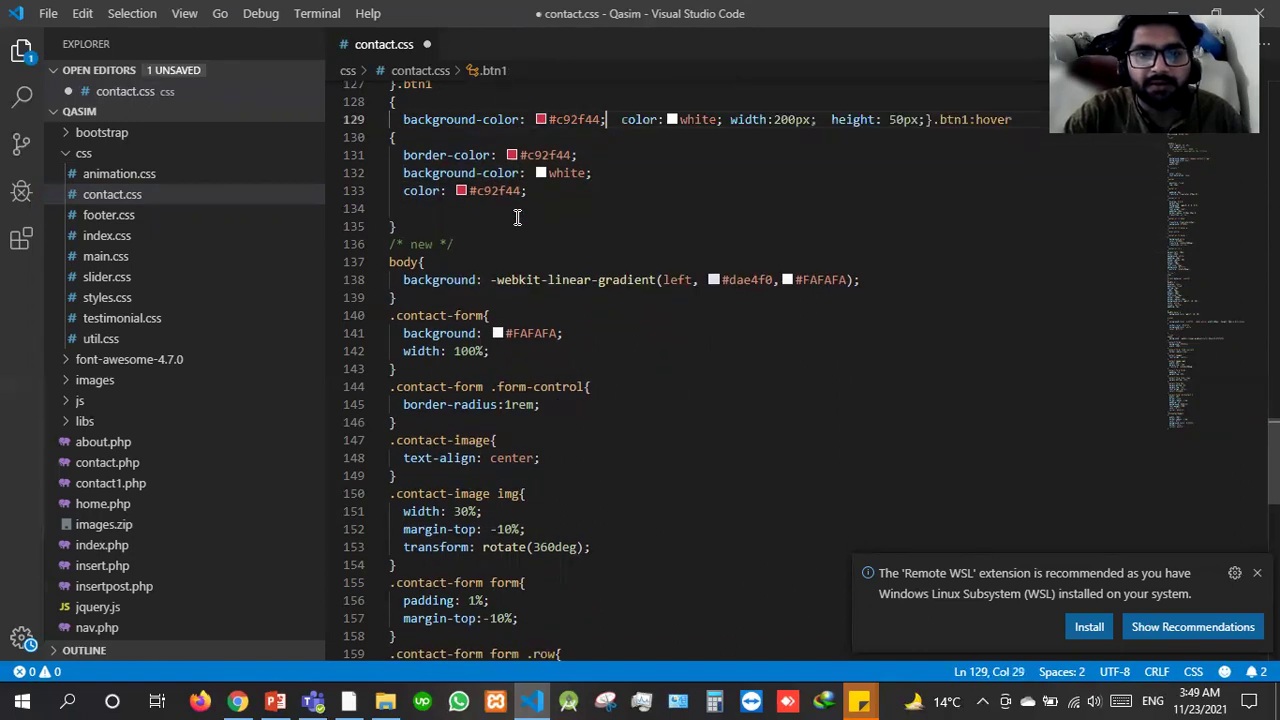
{"action": "key", "text": "Right"}
{"action": "key", "text": "Right"}
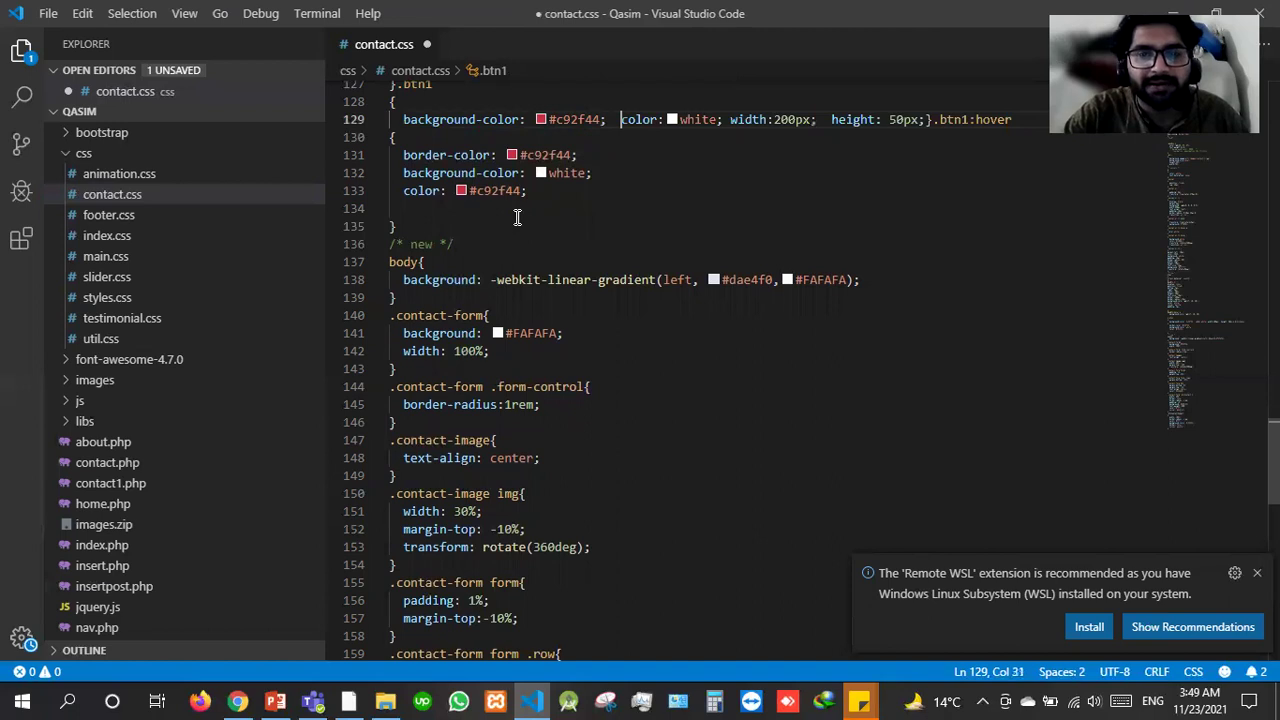
{"action": "key", "text": "BackSpace"}
{"action": "key", "text": "BackSpace"}
Remove the spaces between the width and height declarations in the .btn1 rule.
{"action": "key", "text": "Right"}
{"action": "key", "text": "ctrl+Right"}
{"action": "key", "text": "ctrl+Right"}
{"action": "key", "text": "ctrl+Right"}
{"action": "key", "text": "ctrl+Right"}
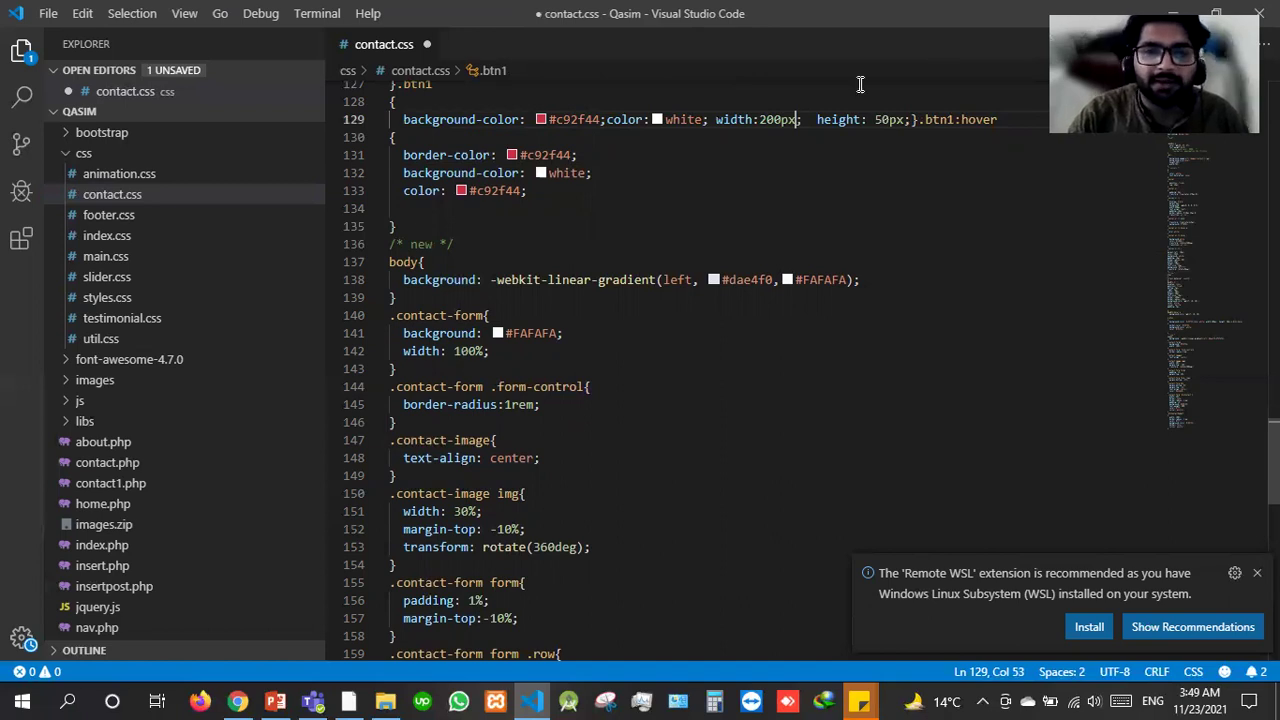
{"action": "left_click", "coordinate": [819, 119]}
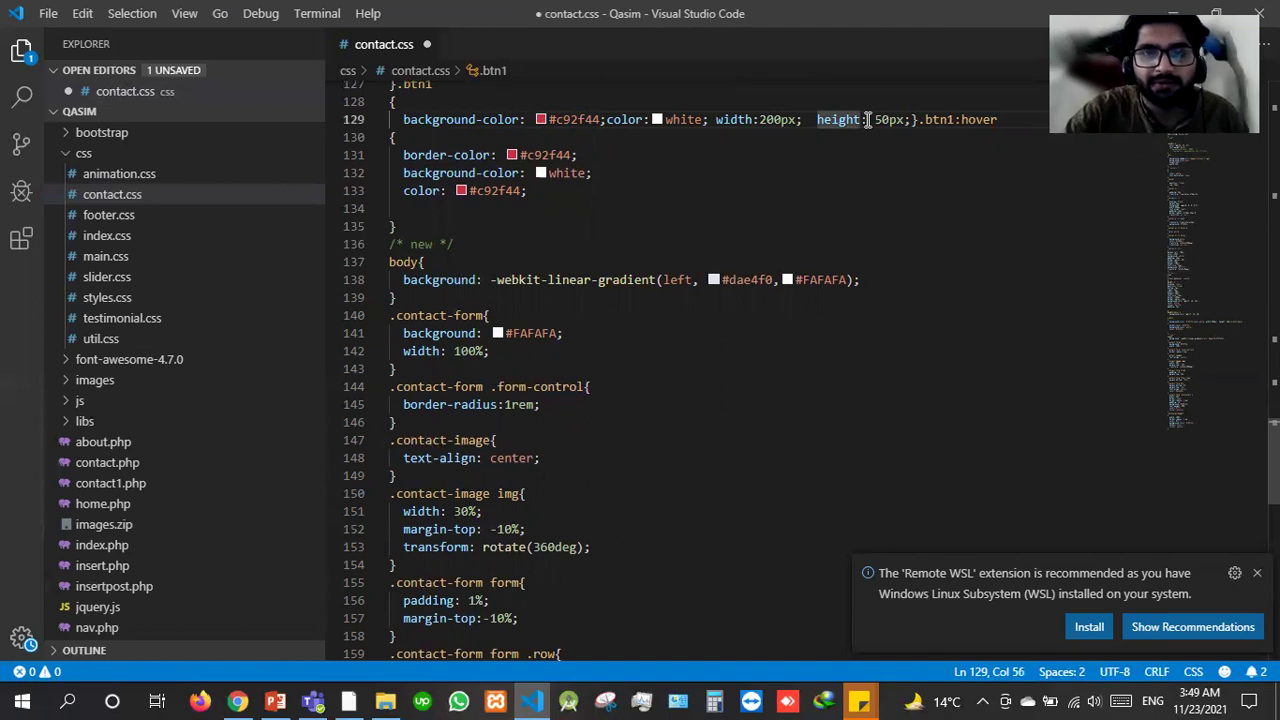
{"action": "key", "text": "BackSpace"}
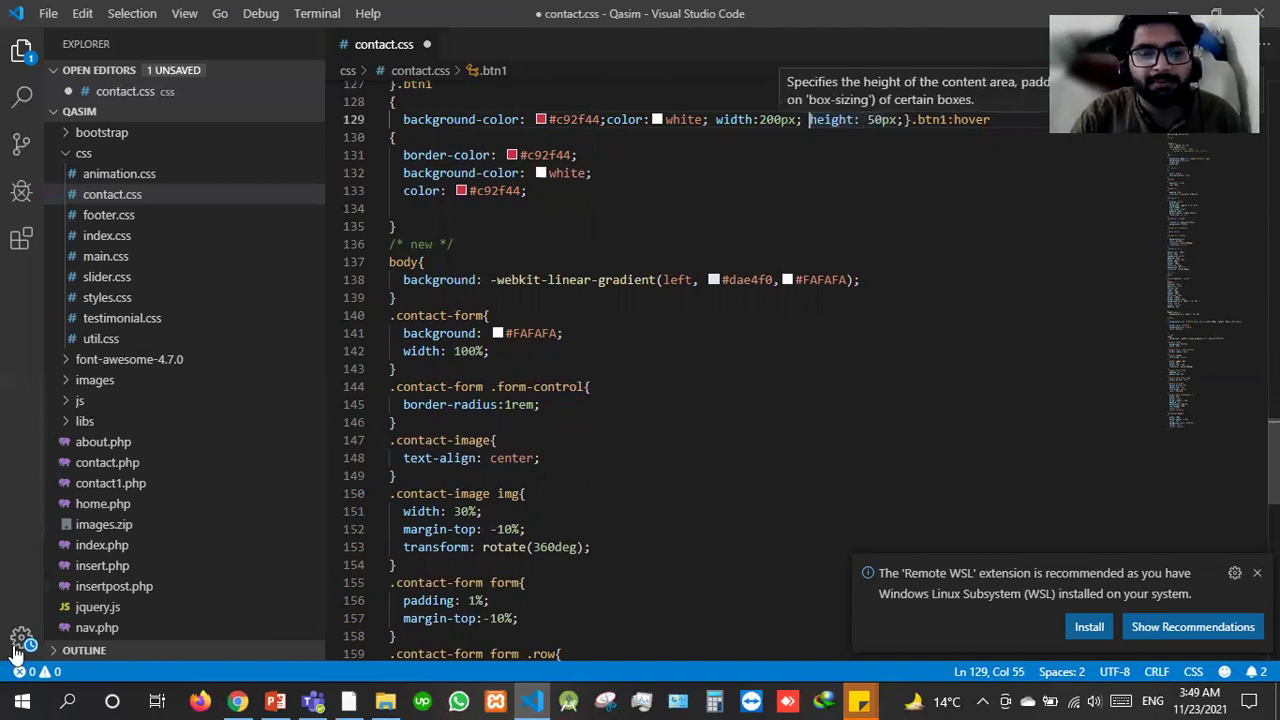
{"action": "key", "text": "BackSpace"}
Switch to Chrome and highlight a block of the minified code in admin-bar.min.css.
{"action": "left_click", "coordinate": [238, 700]}
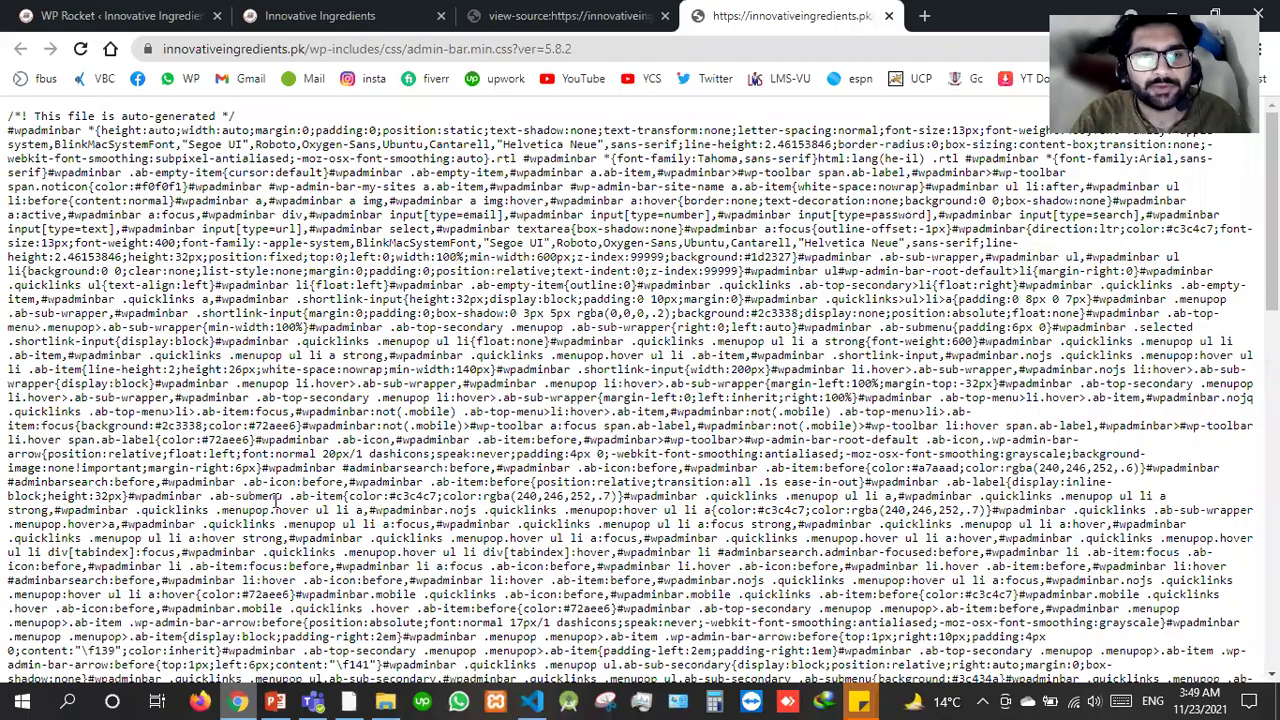
{"action": "left_click", "coordinate": [924, 369], "text": "shift"}
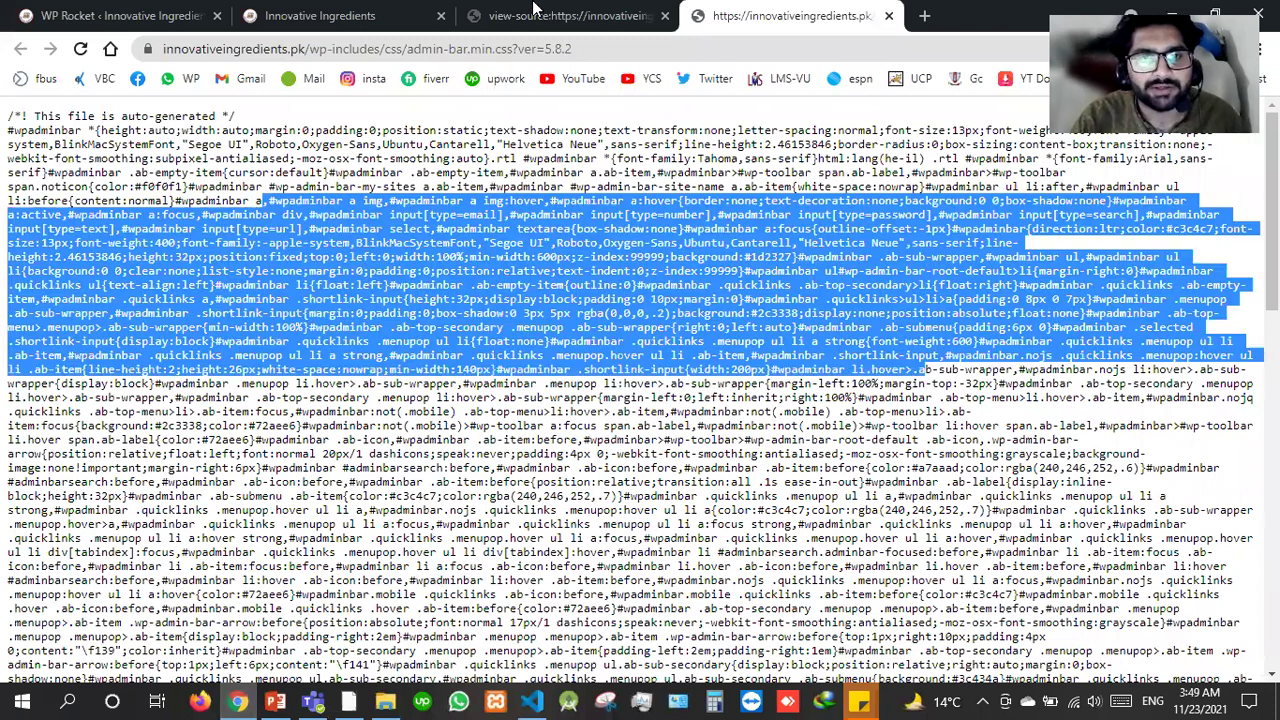
Close the view-source and admin-bar.min.css tabs and activate Minify CSS files in WP Rocket's File Optimization settings.
{"action": "left_click", "coordinate": [664, 16]}
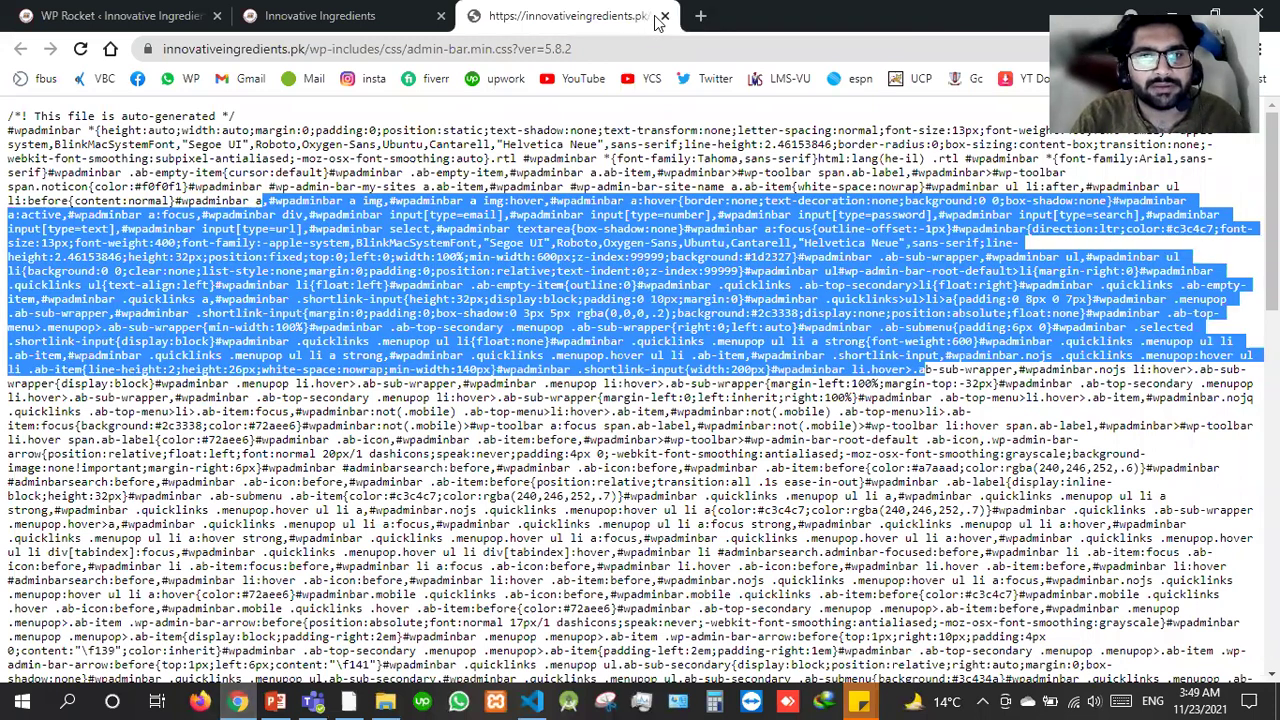
{"action": "left_click", "coordinate": [664, 16]}
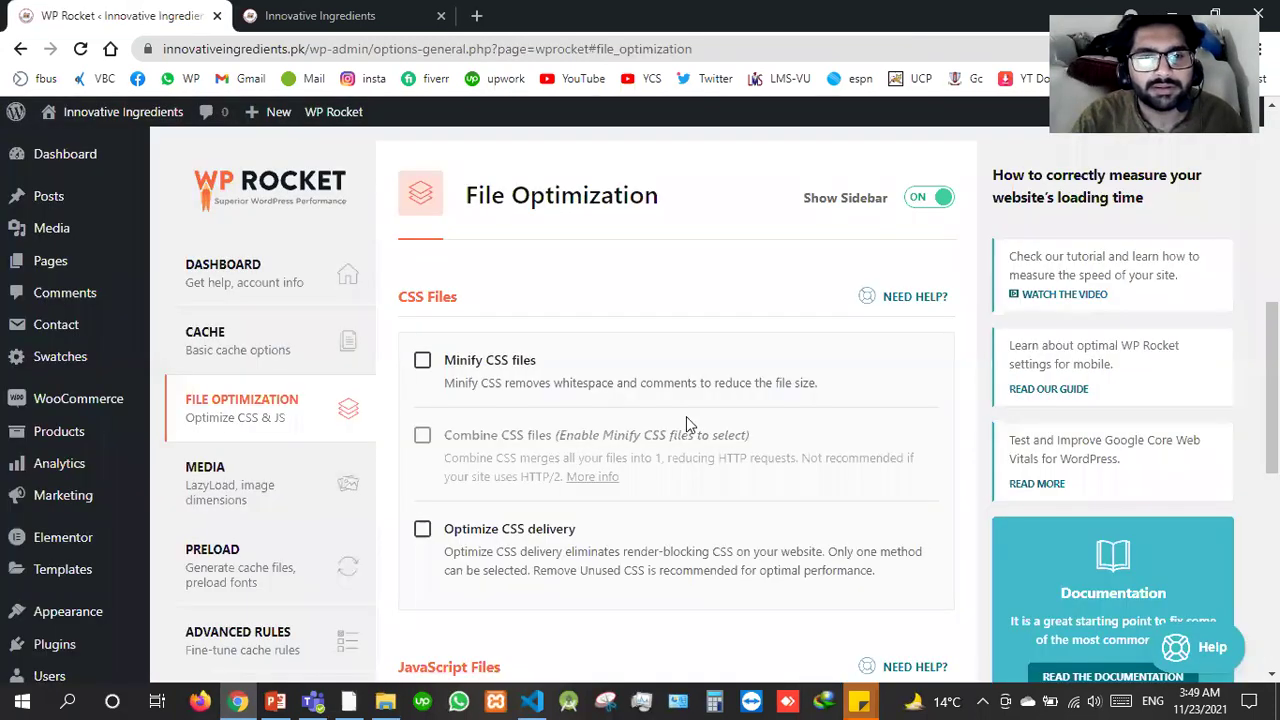
{"action": "left_click", "coordinate": [424, 362]}
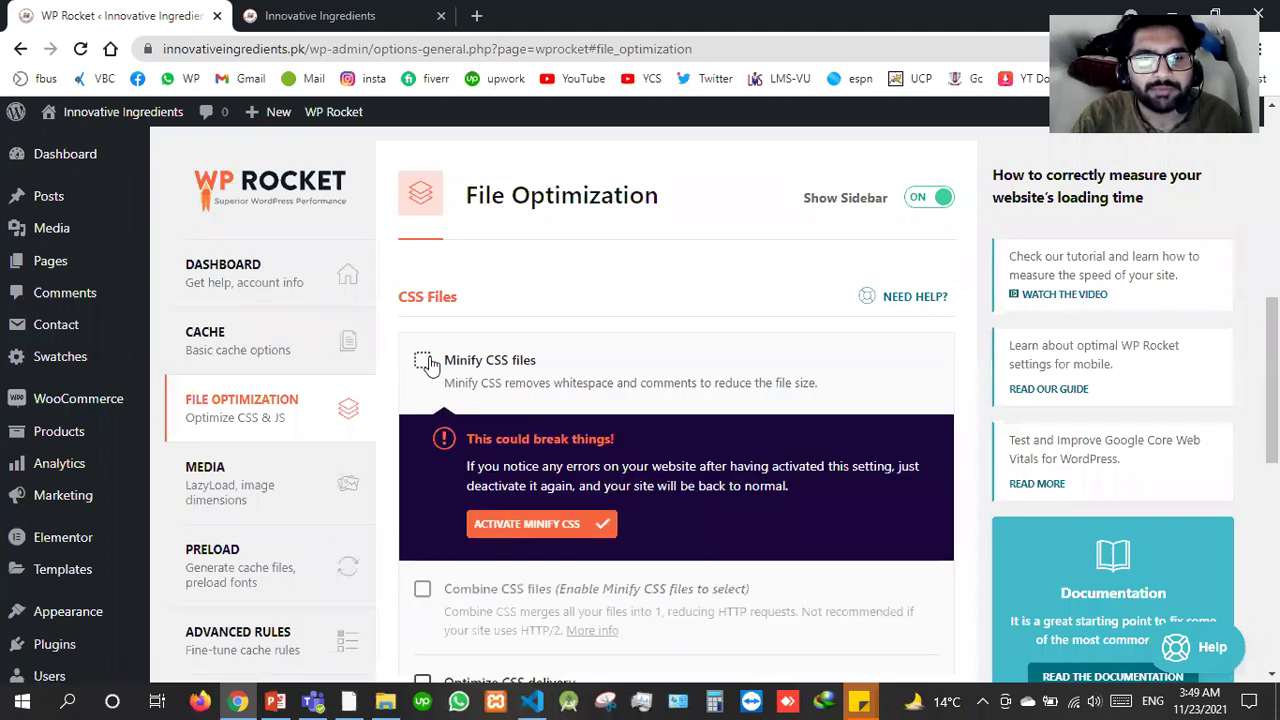
{"action": "left_click", "coordinate": [530, 523]}
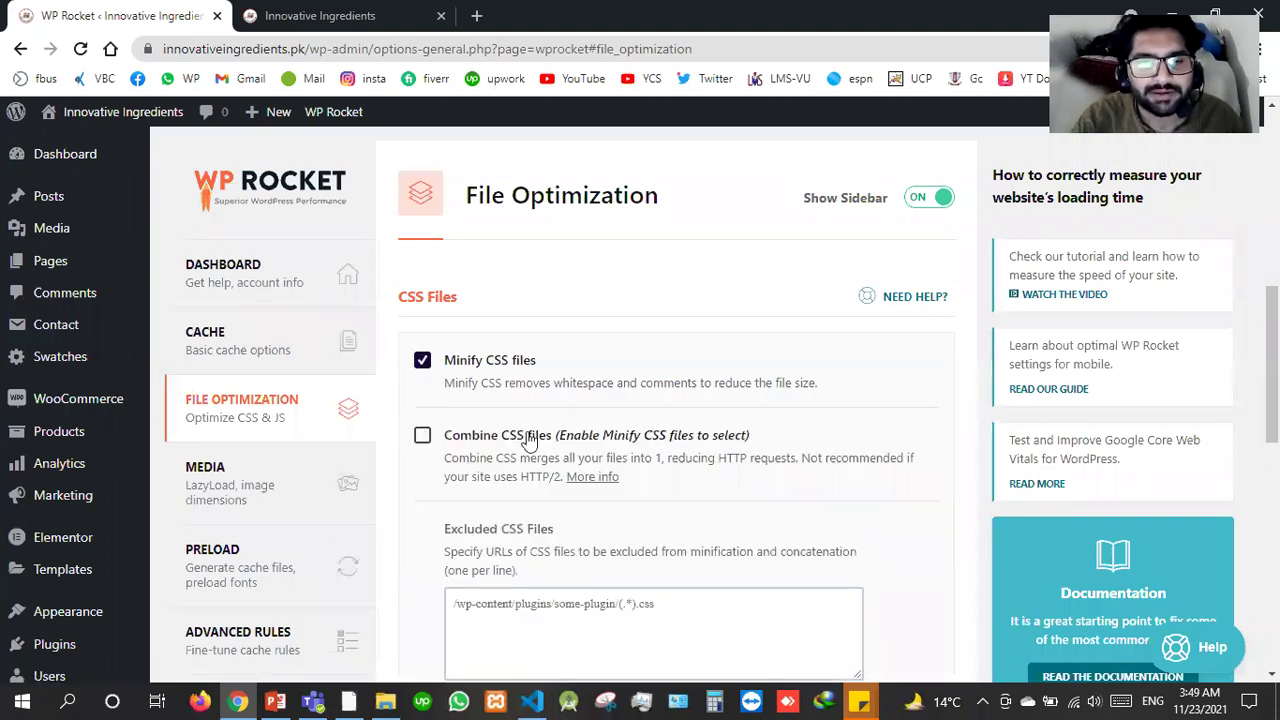
Activate Combine CSS files and enable Optimize CSS delivery with the Remove Unused CSS (Beta) method.
{"action": "left_click", "coordinate": [479, 440]}
{"action": "left_click", "coordinate": [555, 604]}
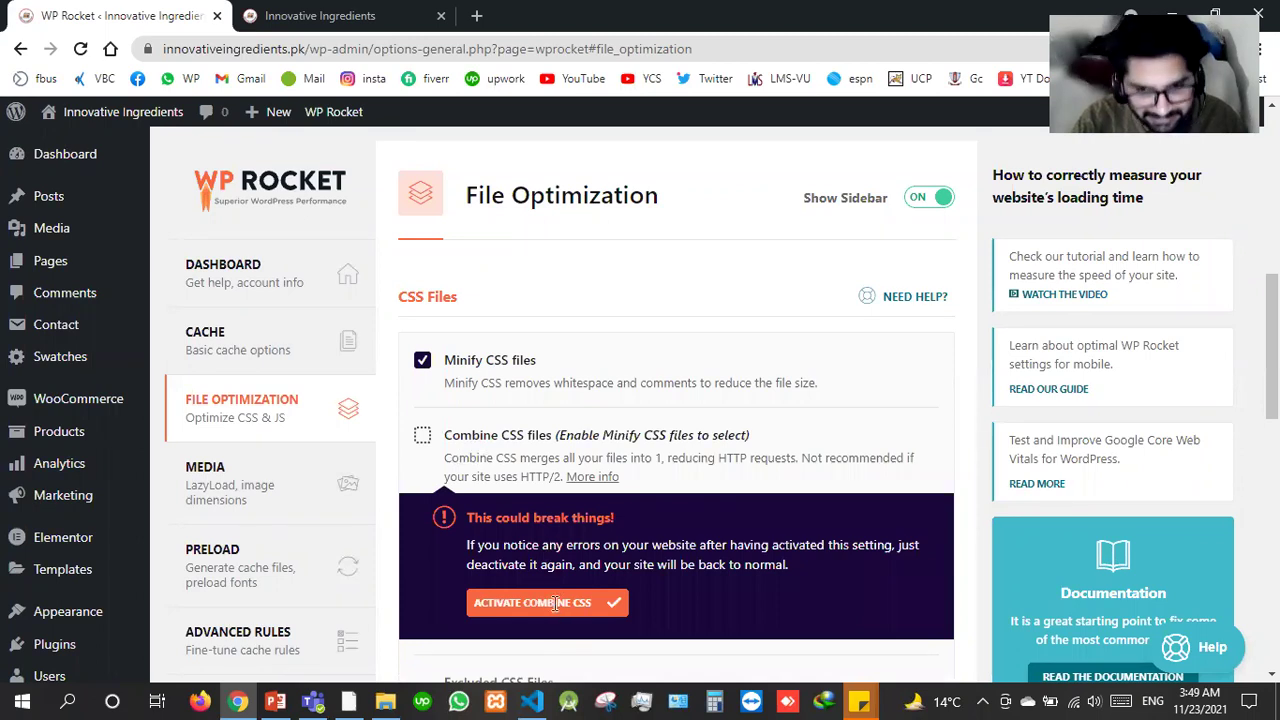
{"action": "scroll", "coordinate": [506, 508], "scroll_direction": "down", "scroll_amount": 3}
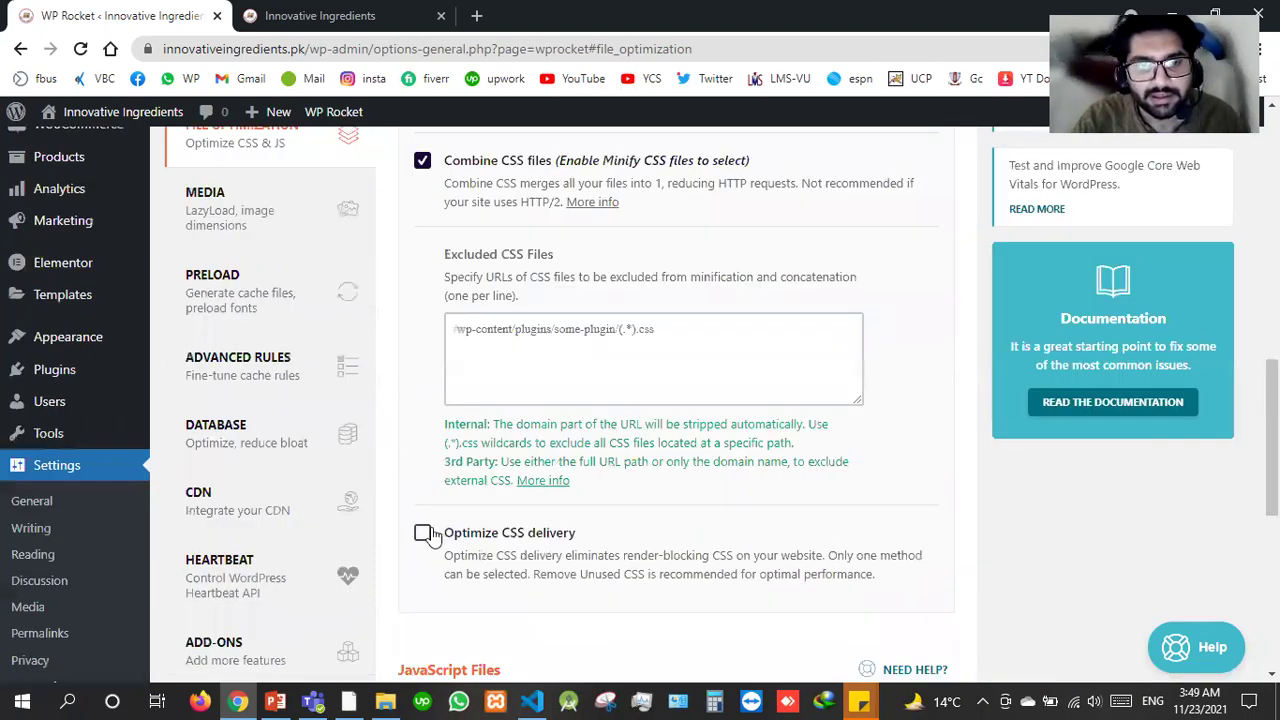
{"action": "left_click", "coordinate": [514, 531]}
{"action": "scroll", "coordinate": [516, 506], "scroll_direction": "down", "scroll_amount": 3}
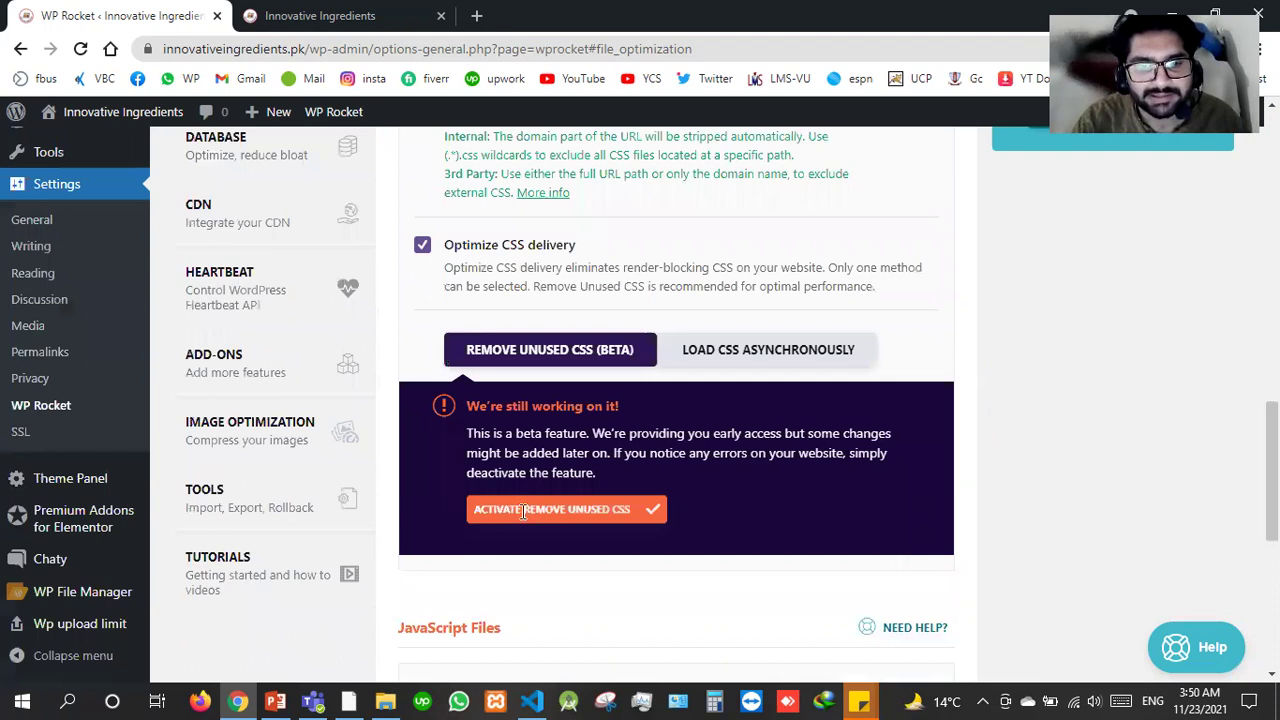
{"action": "left_click", "coordinate": [518, 508]}
Activate Minify JavaScript files and Combine JavaScript files in the JavaScript Files section.
{"action": "scroll", "coordinate": [432, 523], "scroll_direction": "down", "scroll_amount": 2}
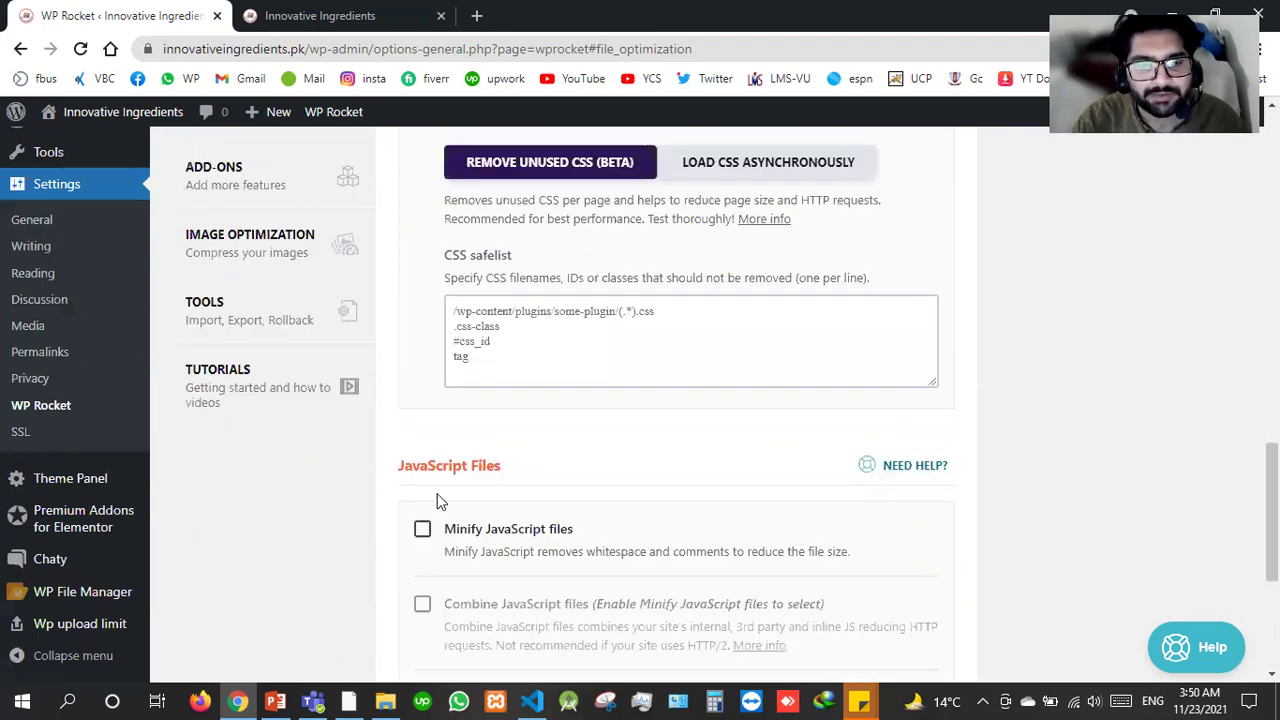
{"action": "left_click", "coordinate": [424, 527]}
{"action": "scroll", "coordinate": [424, 281], "scroll_direction": "down", "scroll_amount": 3}
{"action": "left_click", "coordinate": [512, 414]}
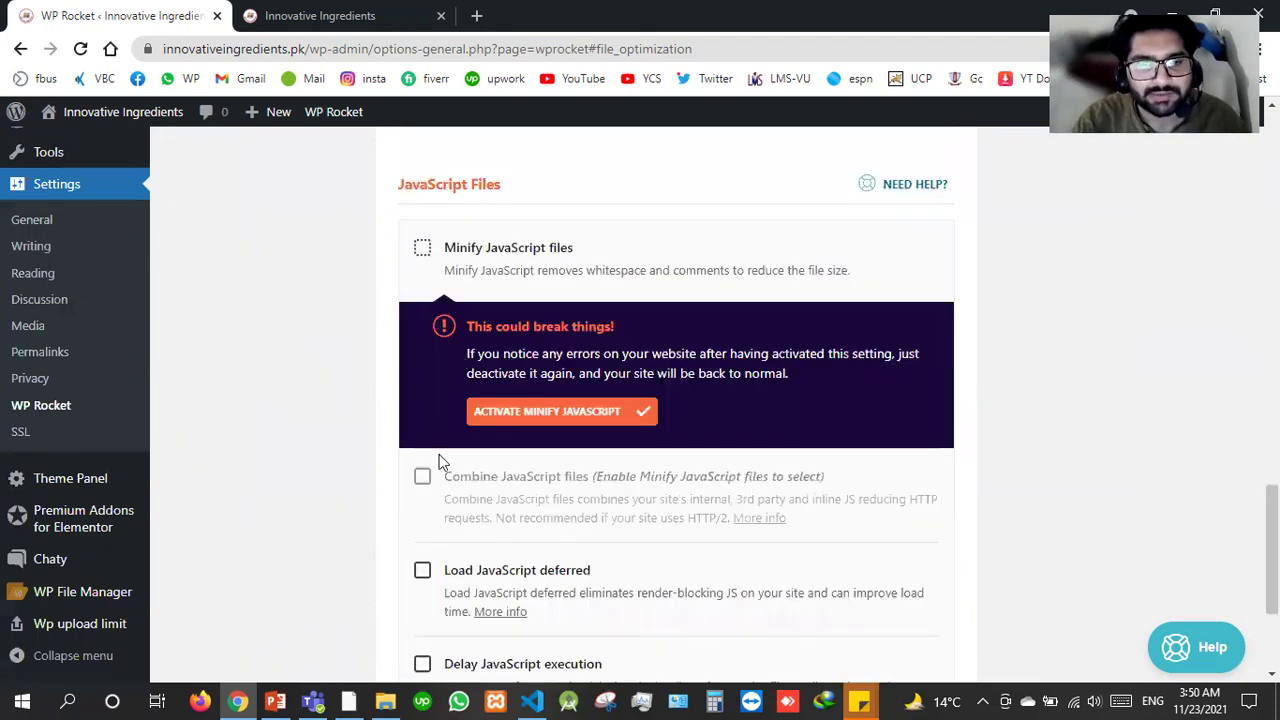
{"action": "left_click", "coordinate": [500, 322]}
{"action": "scroll", "coordinate": [529, 191], "scroll_direction": "down", "scroll_amount": 4}
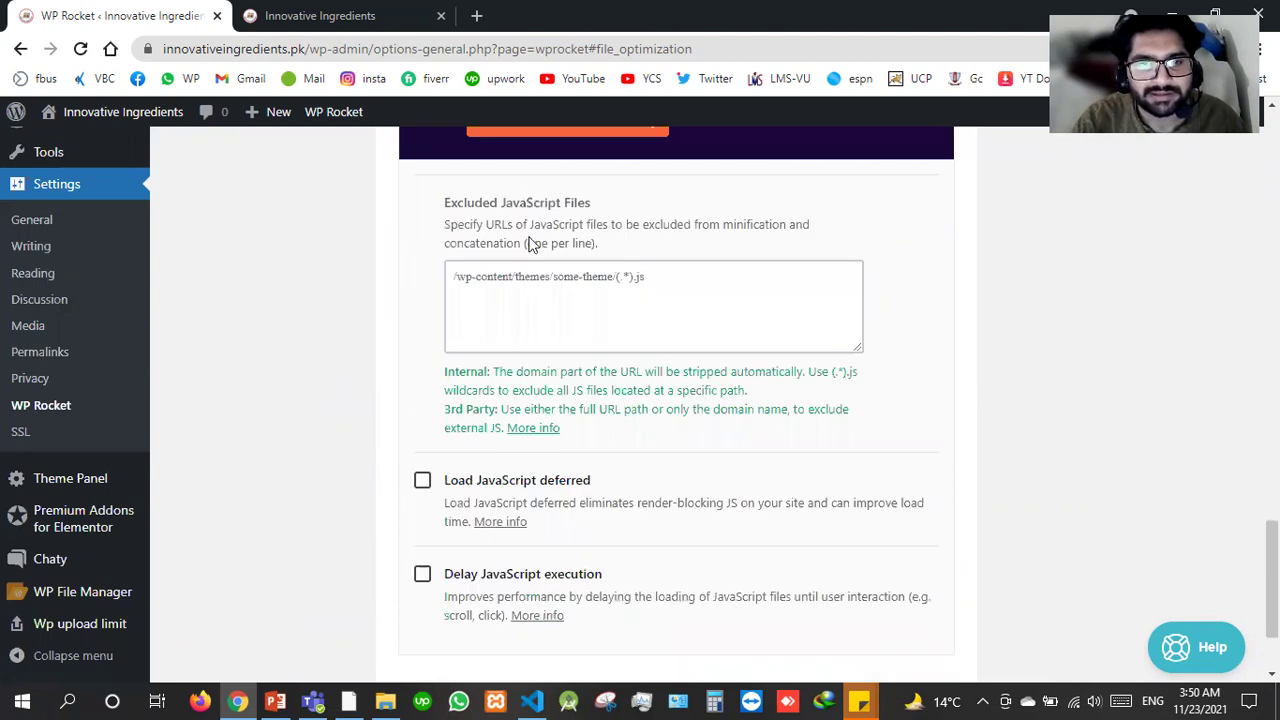
{"action": "scroll", "coordinate": [530, 235], "scroll_direction": "up", "scroll_amount": 1}
Enable Load JavaScript deferred and Delay JavaScript execution, and save the File Optimization settings.
{"action": "left_click", "coordinate": [424, 614]}
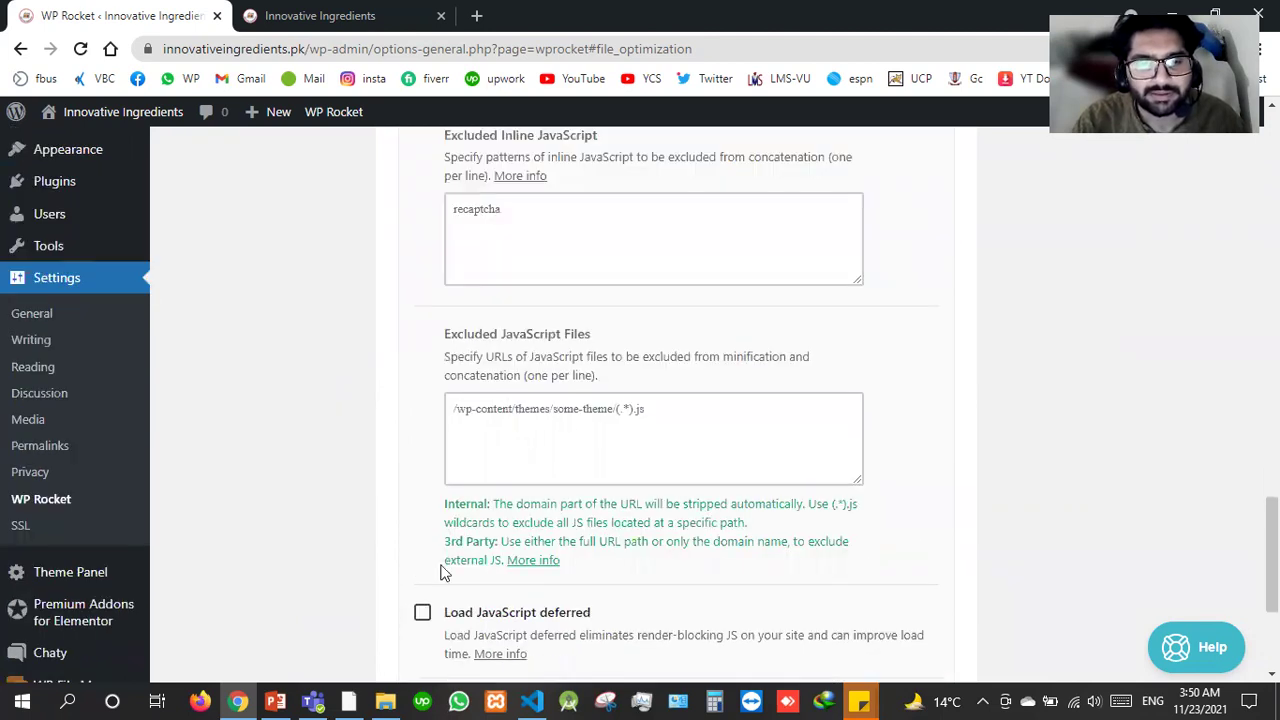
{"action": "scroll", "coordinate": [444, 570], "scroll_direction": "down", "scroll_amount": 1}
{"action": "scroll", "coordinate": [515, 388], "scroll_direction": "down", "scroll_amount": 3}
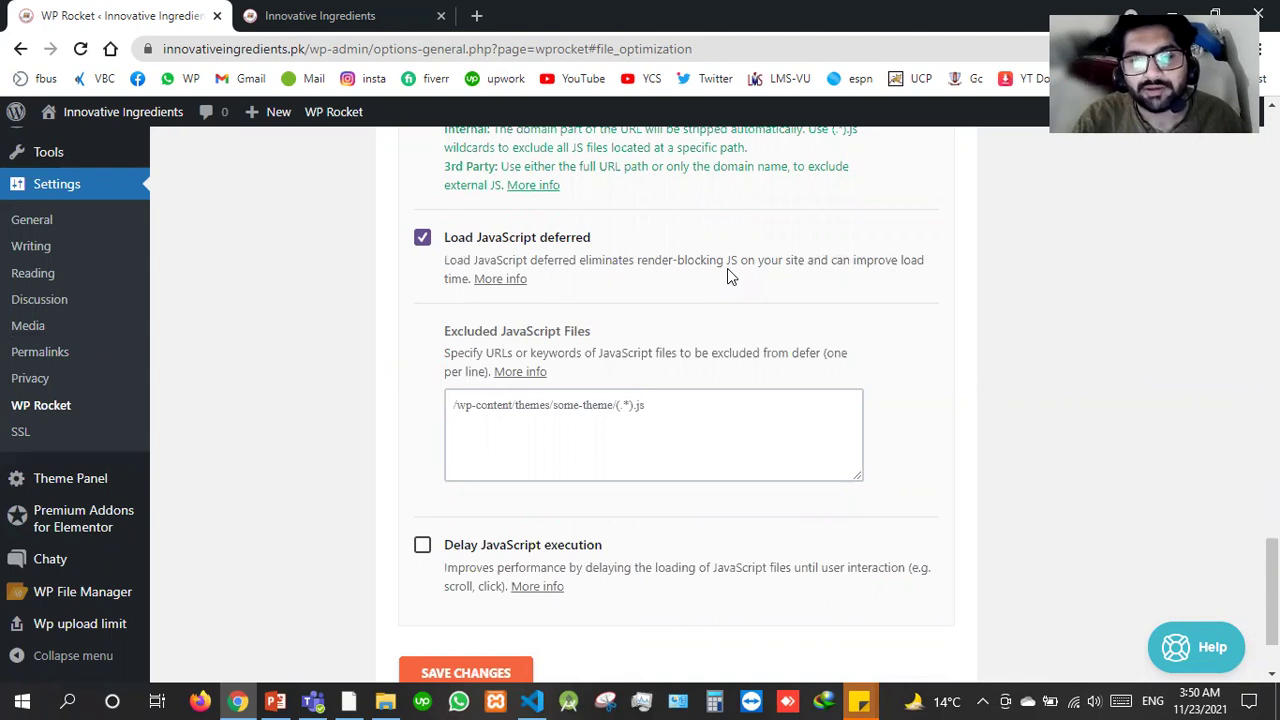
{"action": "scroll", "coordinate": [450, 435], "scroll_direction": "down", "scroll_amount": 2}
{"action": "left_click", "coordinate": [450, 433]}
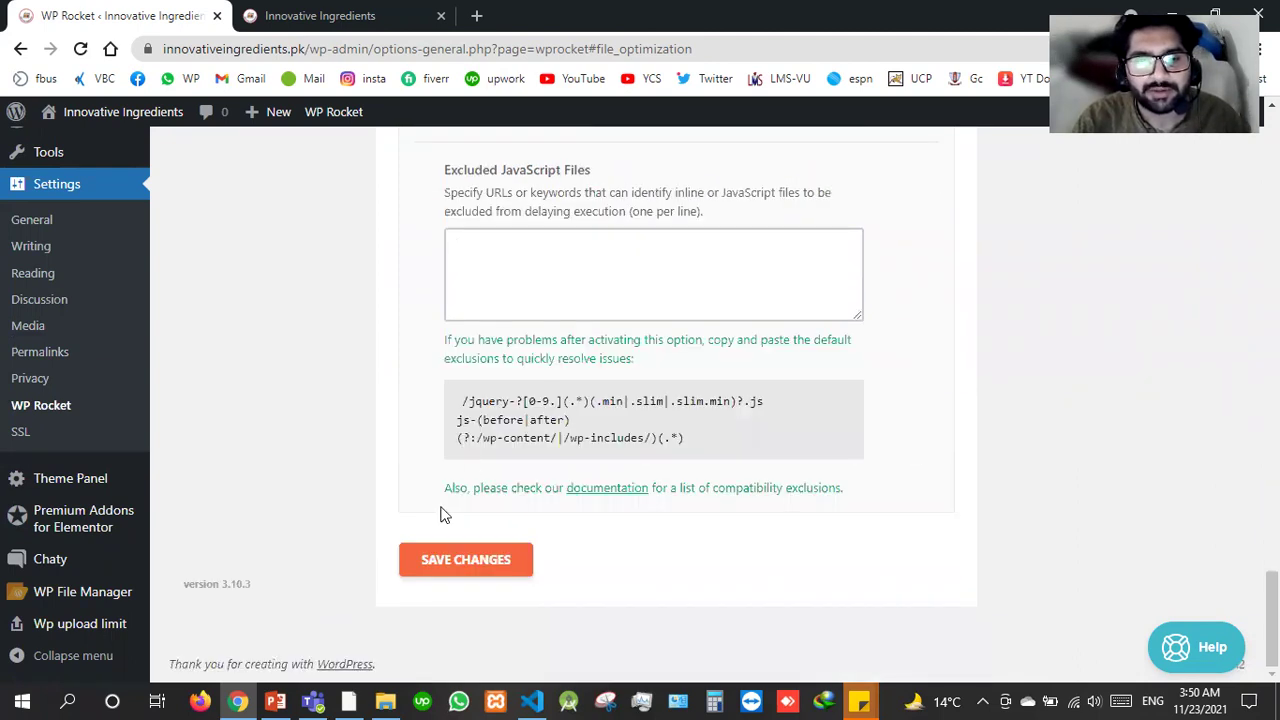
{"action": "left_click", "coordinate": [465, 559]}
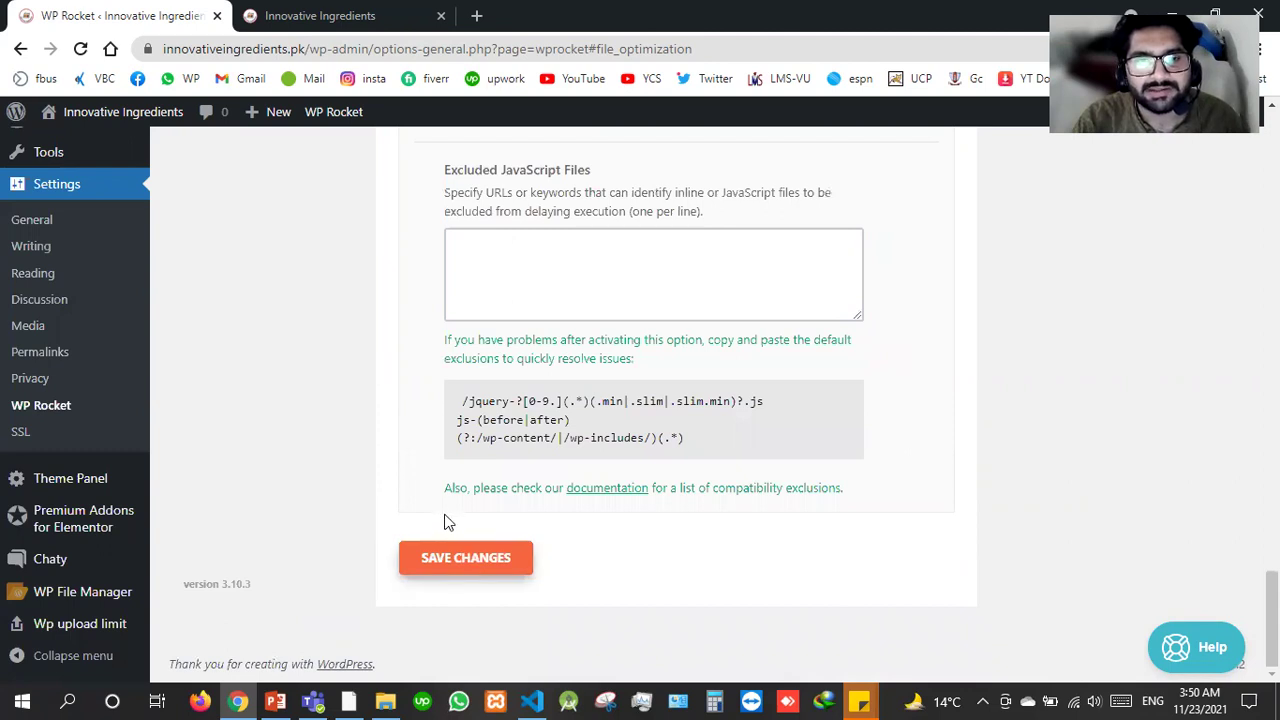
Open WP Rocket's Media settings and read through the LazyLoad description and the Image Dimensions section.
{"action": "scroll", "coordinate": [443, 520], "scroll_direction": "up", "scroll_amount": 2}
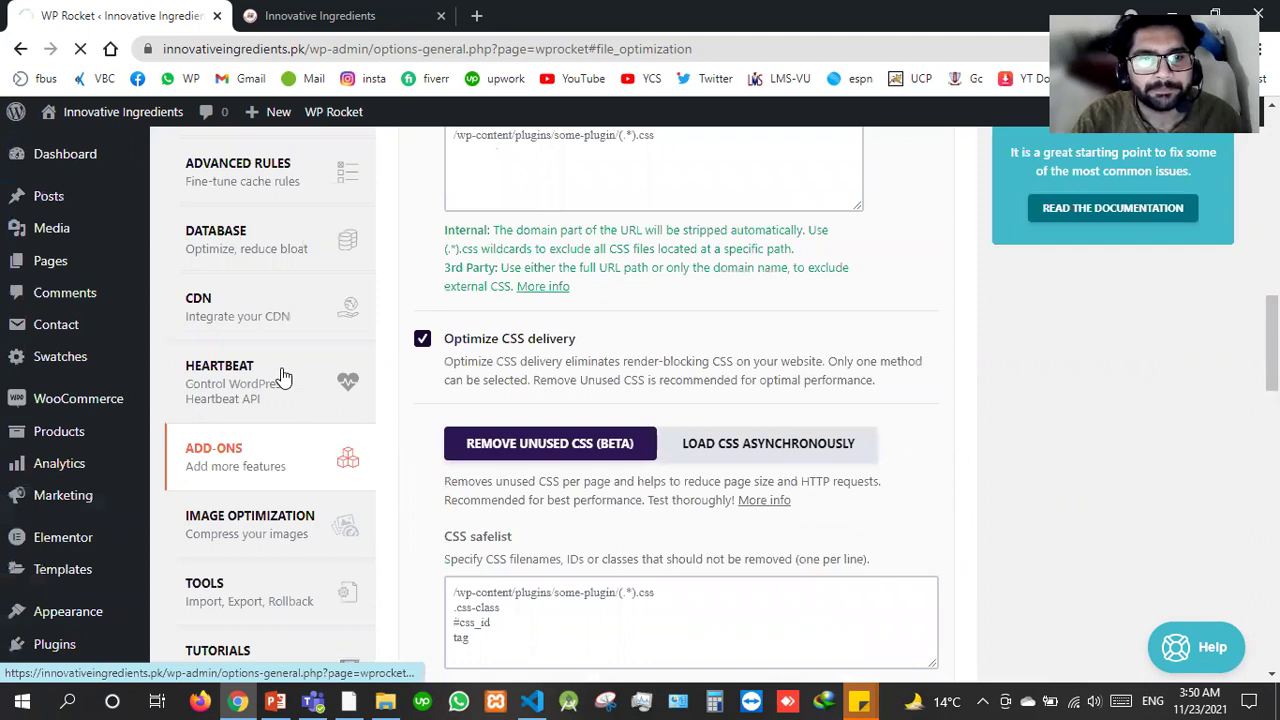
{"action": "scroll", "coordinate": [320, 240], "scroll_direction": "up", "scroll_amount": 3}
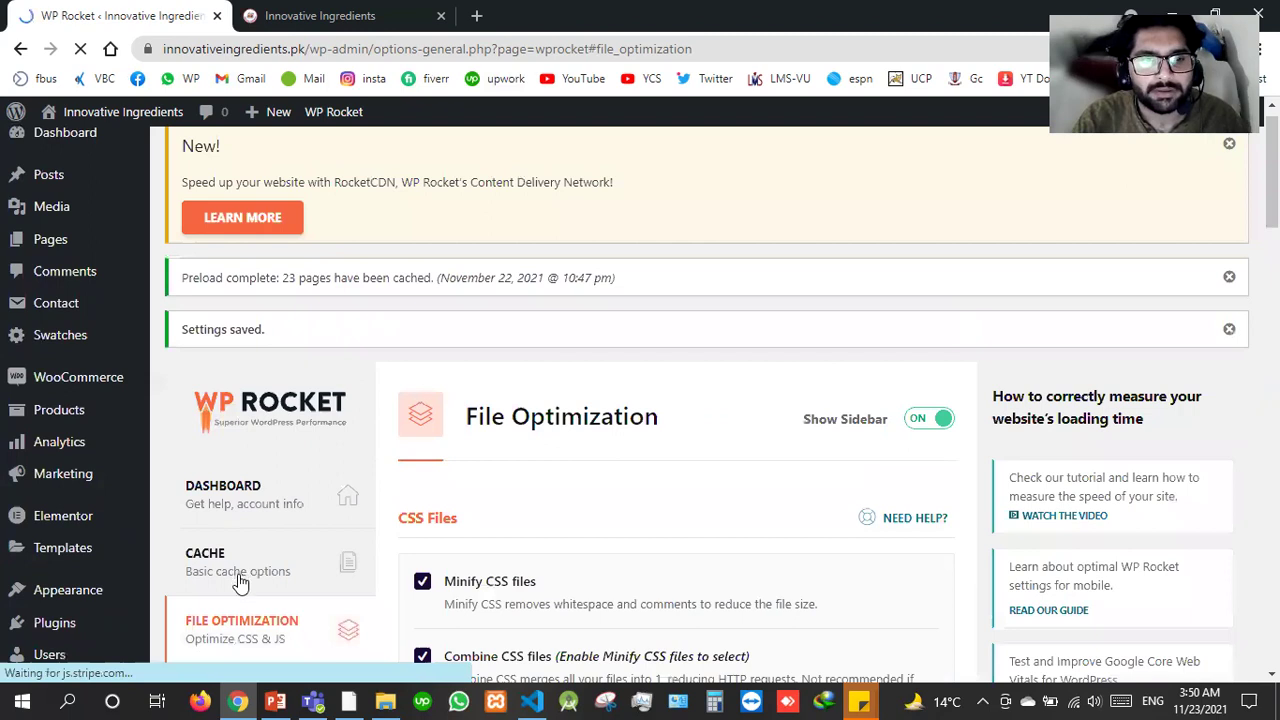
{"action": "left_click", "coordinate": [230, 532]}
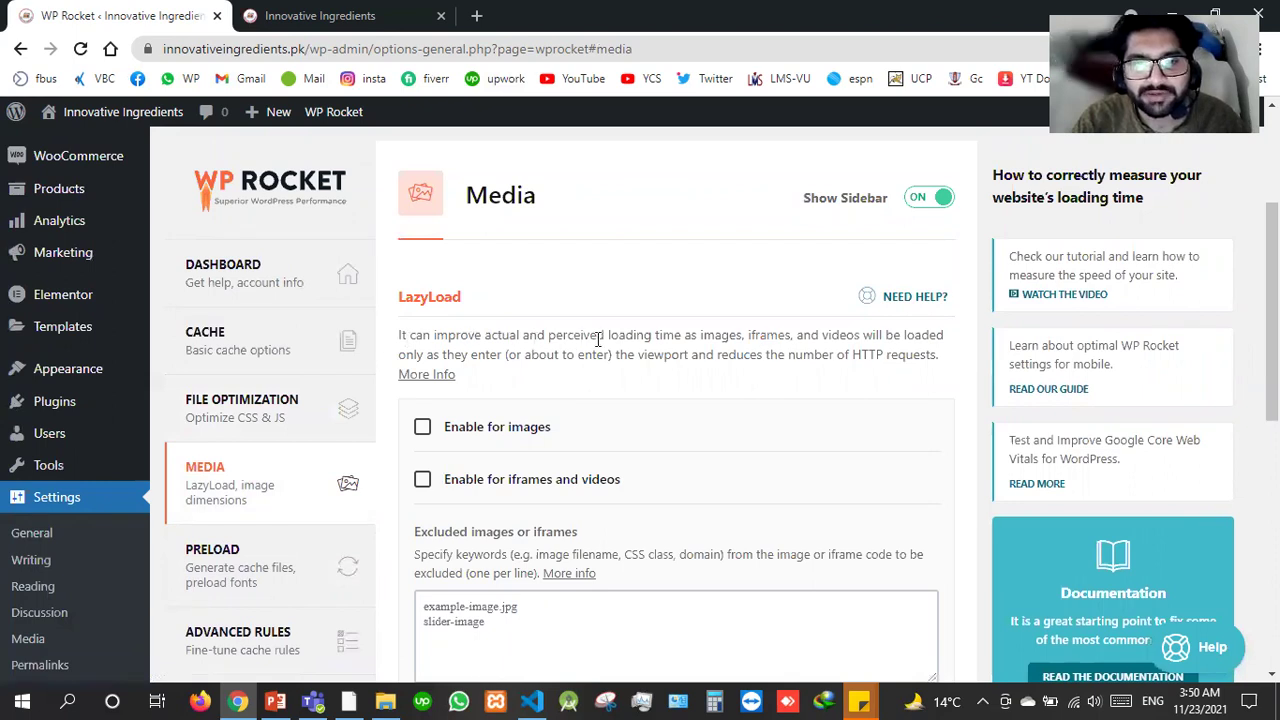
{"action": "left_click_drag", "start_coordinate": [401, 335], "coordinate": [626, 337]}
{"action": "left_click_drag", "start_coordinate": [729, 341], "coordinate": [918, 334]}
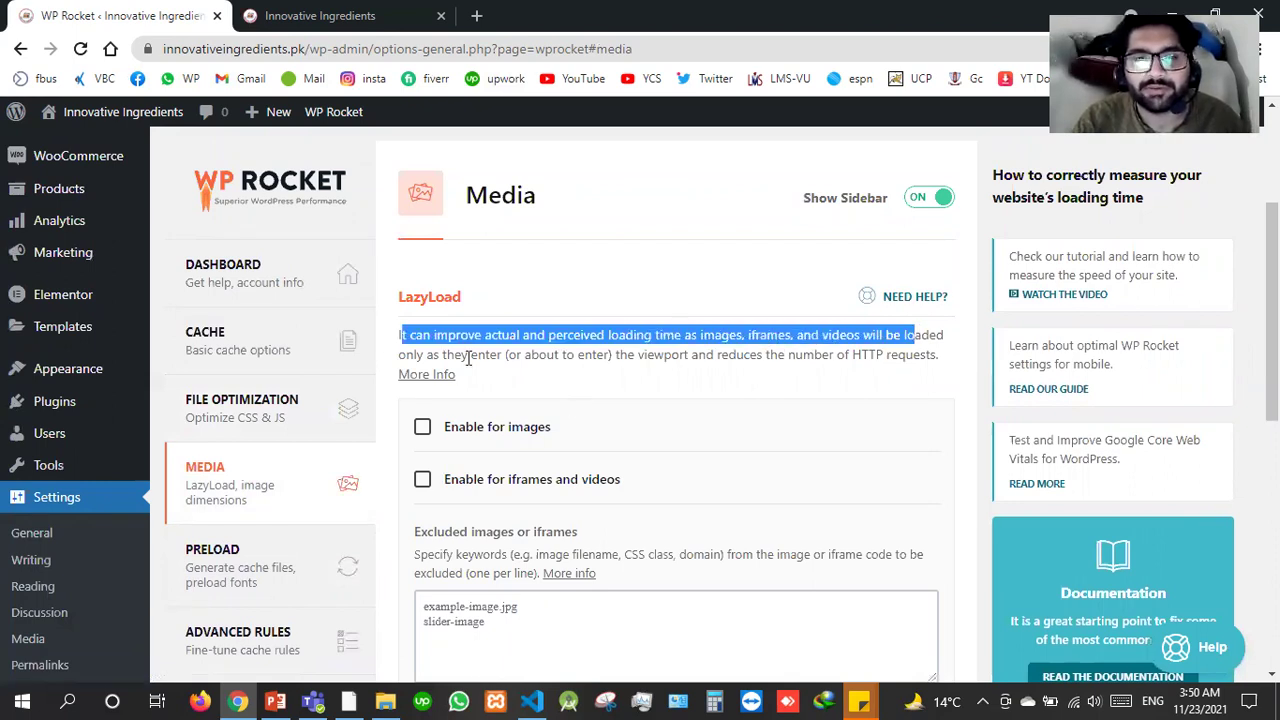
{"action": "left_click_drag", "start_coordinate": [427, 354], "coordinate": [926, 361]}
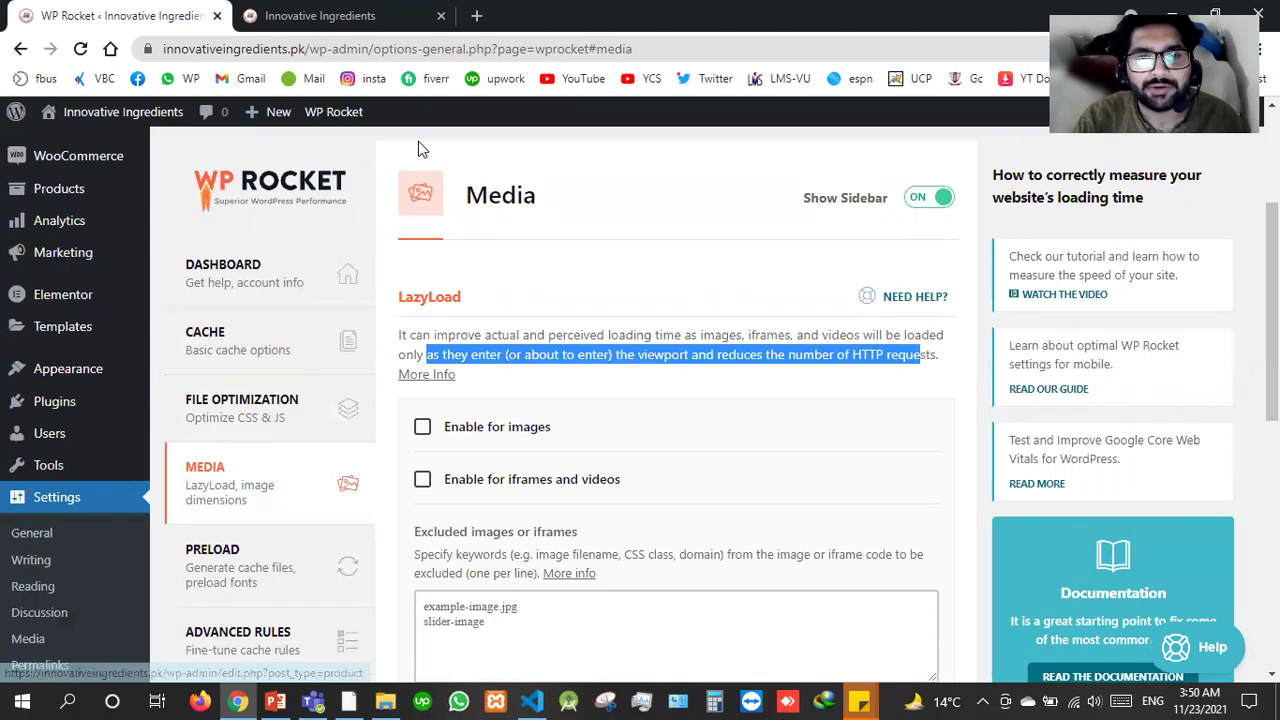
{"action": "scroll", "coordinate": [280, 429], "scroll_direction": "down", "scroll_amount": 1}
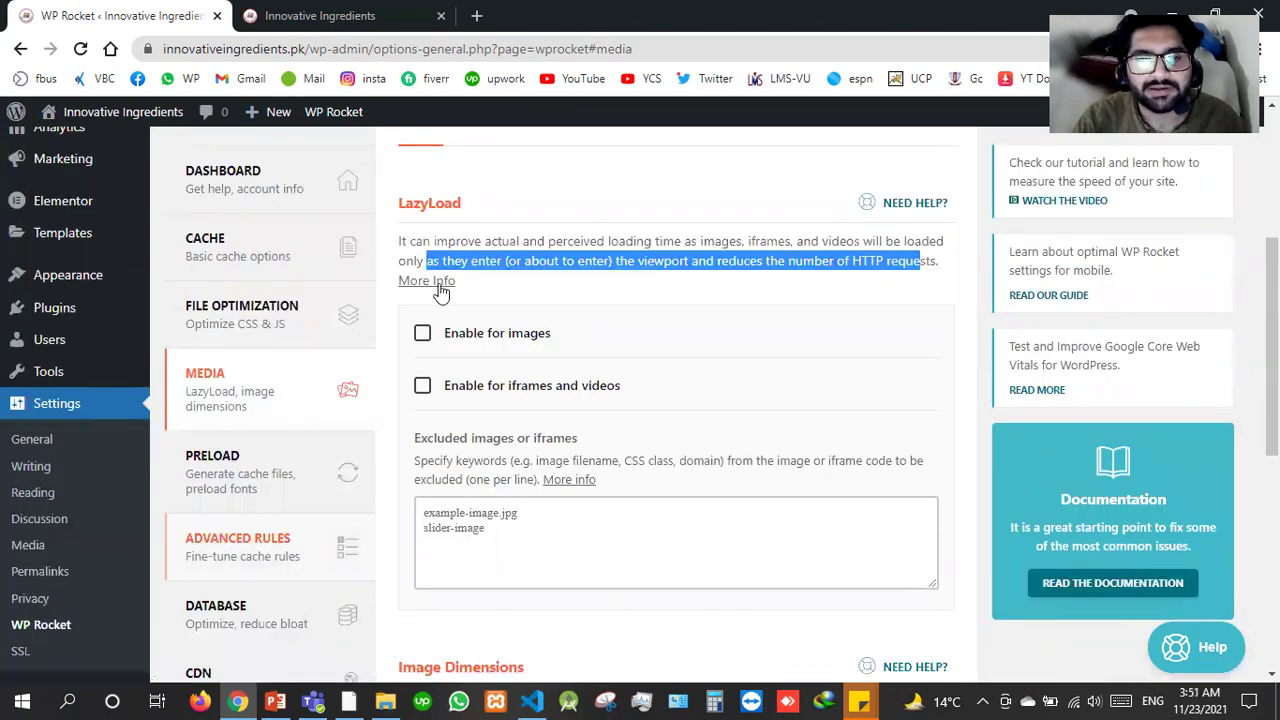
{"action": "scroll", "coordinate": [445, 286], "scroll_direction": "down", "scroll_amount": 1}
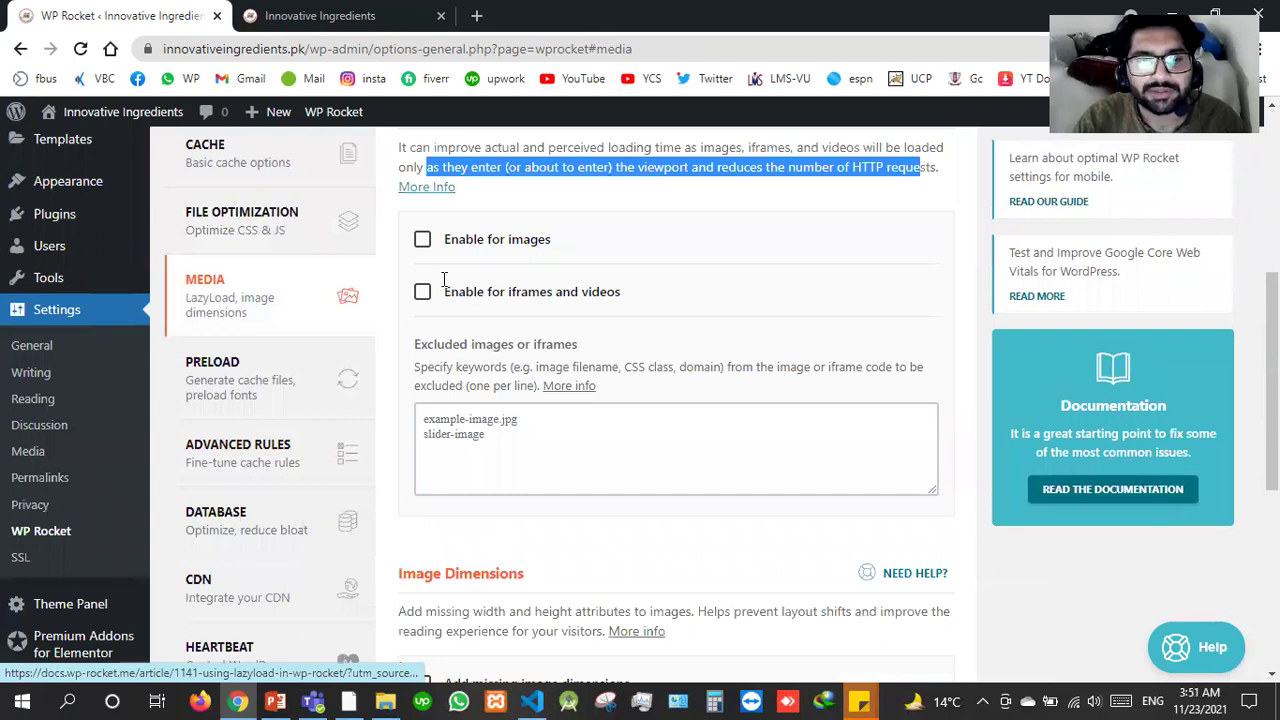
{"action": "scroll", "coordinate": [445, 280], "scroll_direction": "down", "scroll_amount": 1}
{"action": "scroll", "coordinate": [375, 290], "scroll_direction": "down", "scroll_amount": 1}
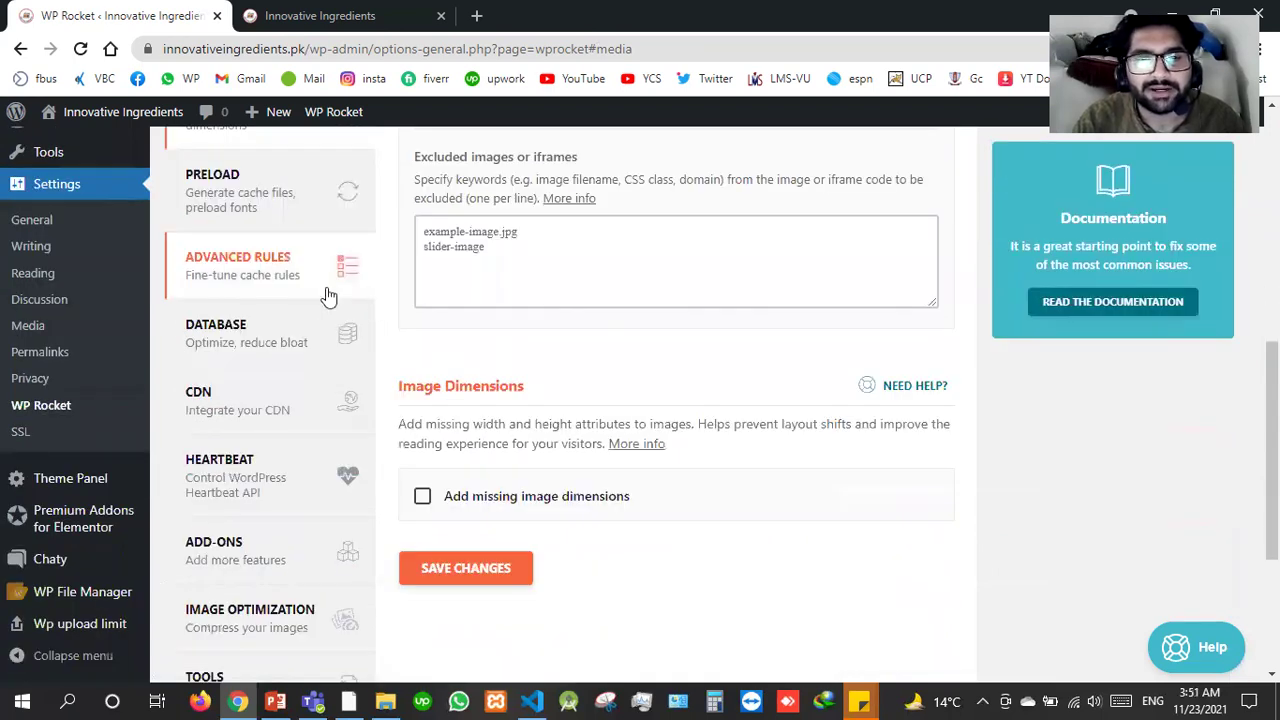
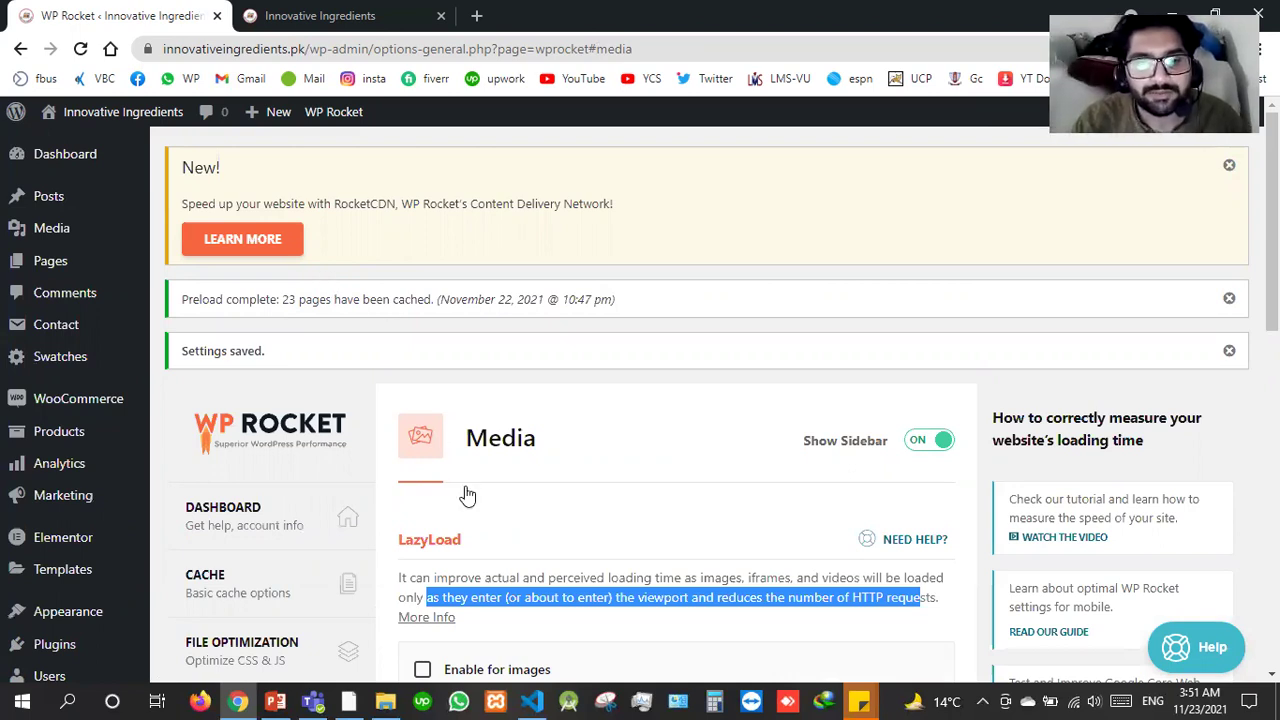
Enable LazyLoad for images and for iframes and videos, including Replace YouTube iframe with preview image.
{"action": "scroll", "coordinate": [467, 495], "scroll_direction": "down", "scroll_amount": 2}
{"action": "left_click", "coordinate": [558, 413]}
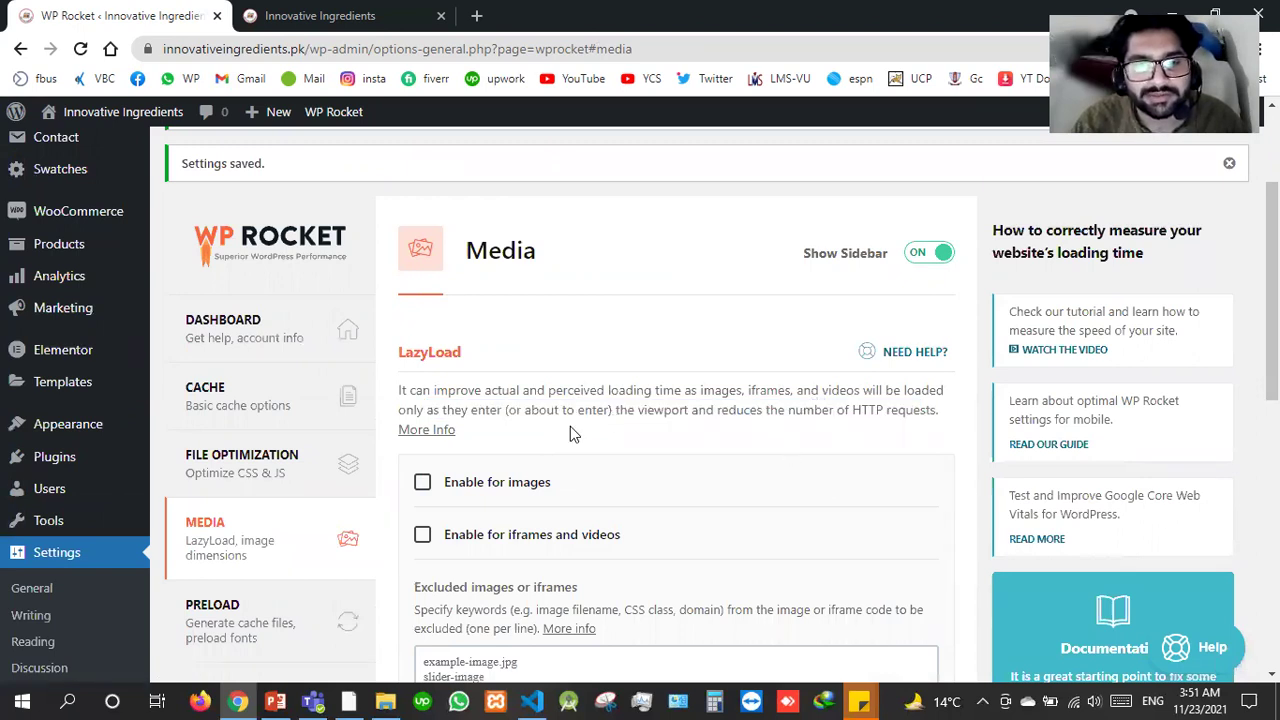
{"action": "left_click", "coordinate": [423, 484]}
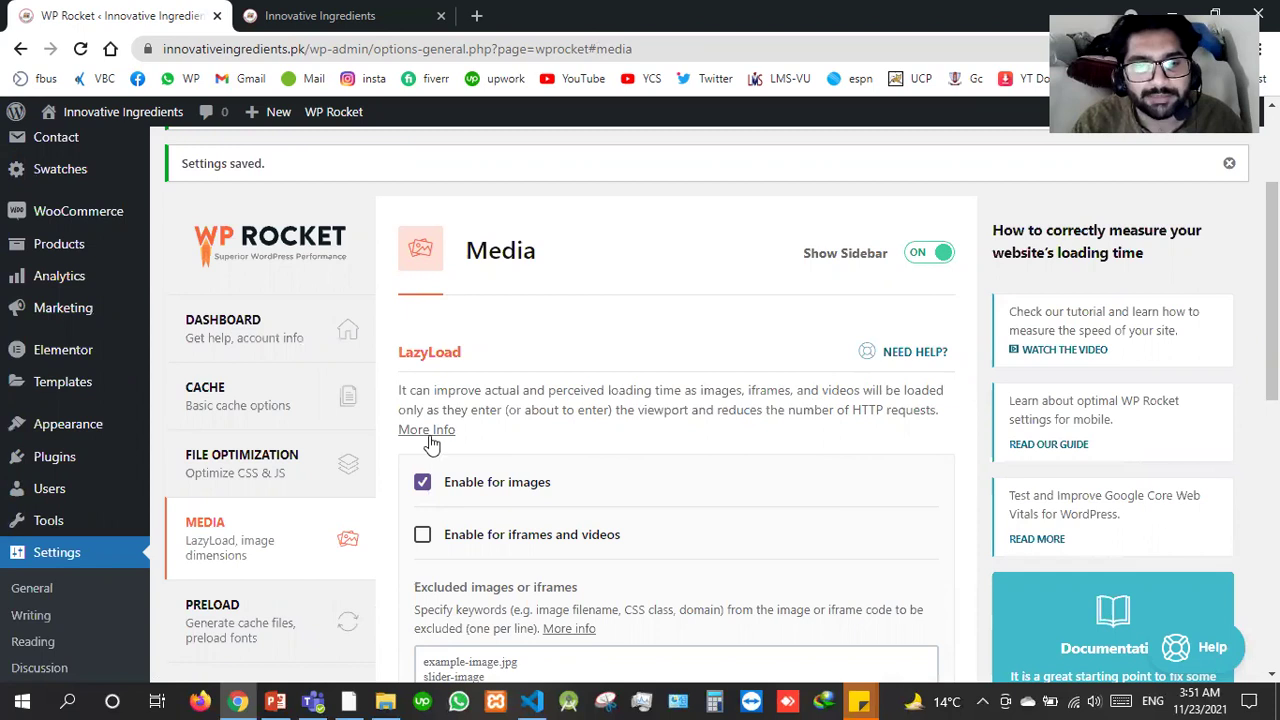
{"action": "scroll", "coordinate": [427, 448], "scroll_direction": "down", "scroll_amount": 1}
{"action": "left_click", "coordinate": [423, 447]}
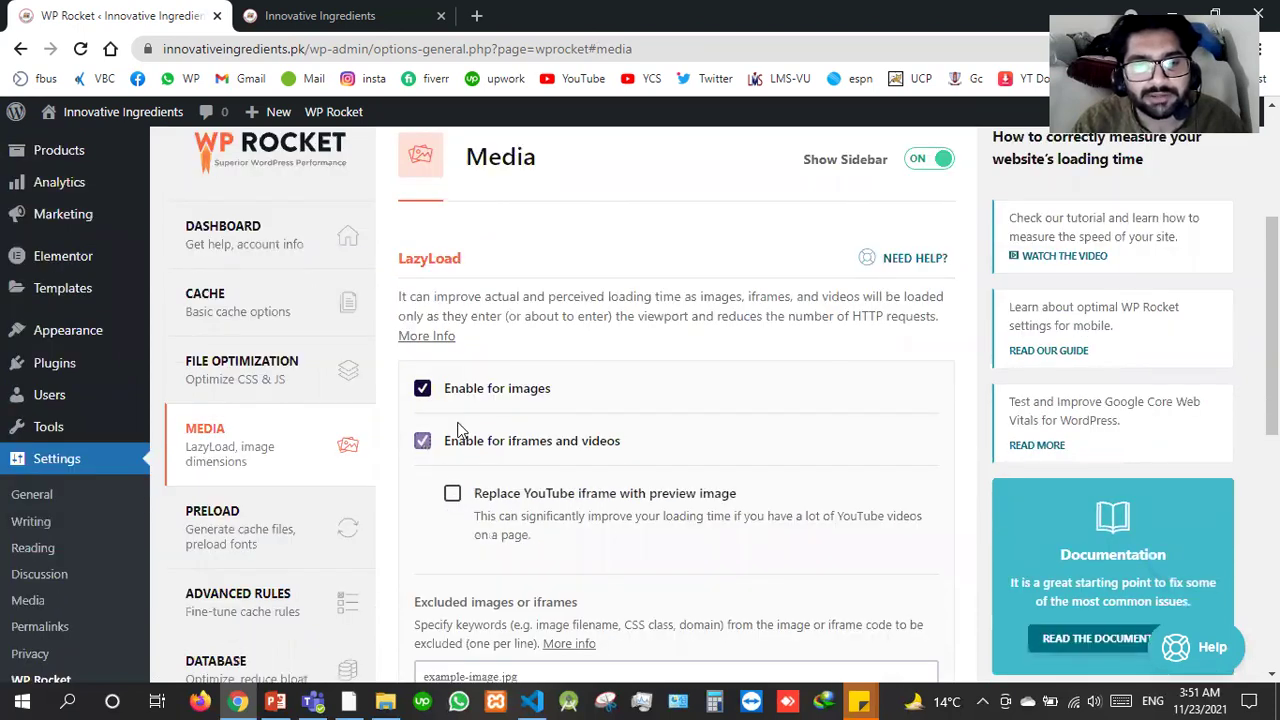
{"action": "left_click", "coordinate": [452, 497]}
Enable Add missing image dimensions and save the Media settings.
{"action": "scroll", "coordinate": [449, 500], "scroll_direction": "down", "scroll_amount": 2}
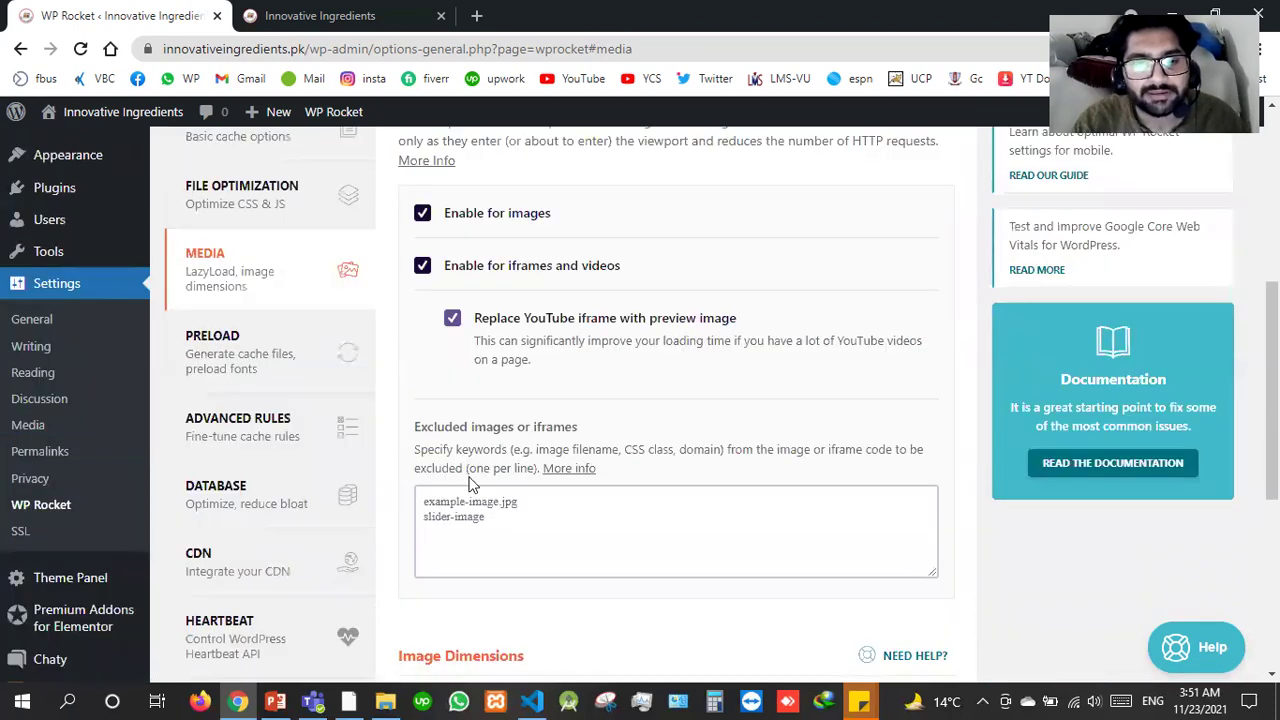
{"action": "scroll", "coordinate": [449, 500], "scroll_direction": "down", "scroll_amount": 5}
{"action": "left_click", "coordinate": [424, 324]}
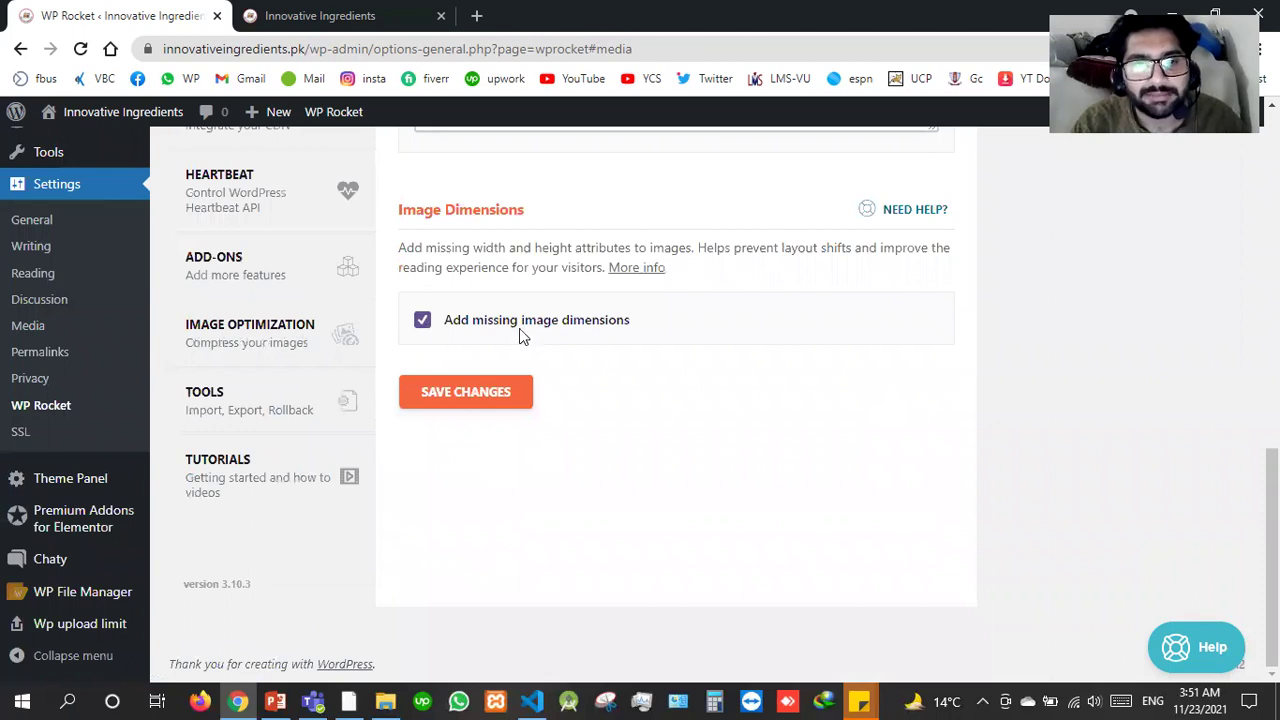
{"action": "left_click", "coordinate": [489, 405]}
{"action": "scroll", "coordinate": [487, 397], "scroll_direction": "up", "scroll_amount": 3}
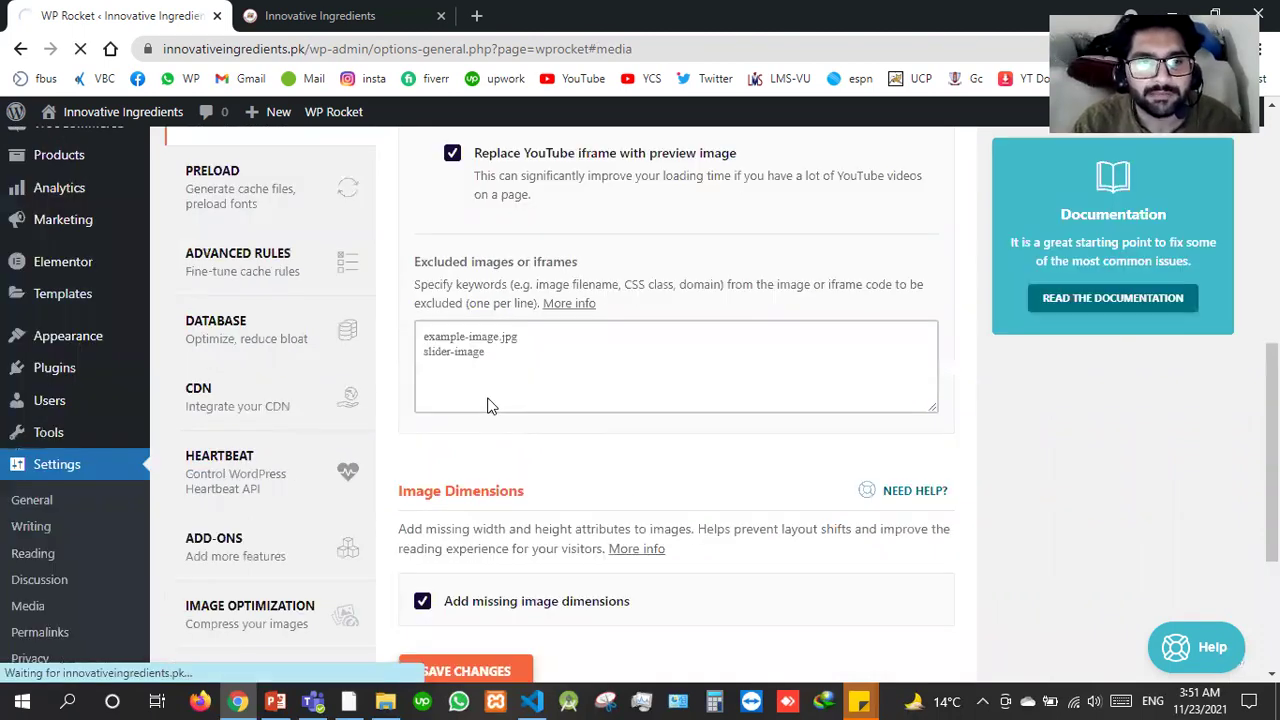
Activate sitemap-based cache preloading in WP Rocket's Preload settings and save the changes.
{"action": "scroll", "coordinate": [489, 397], "scroll_direction": "up", "scroll_amount": 2}
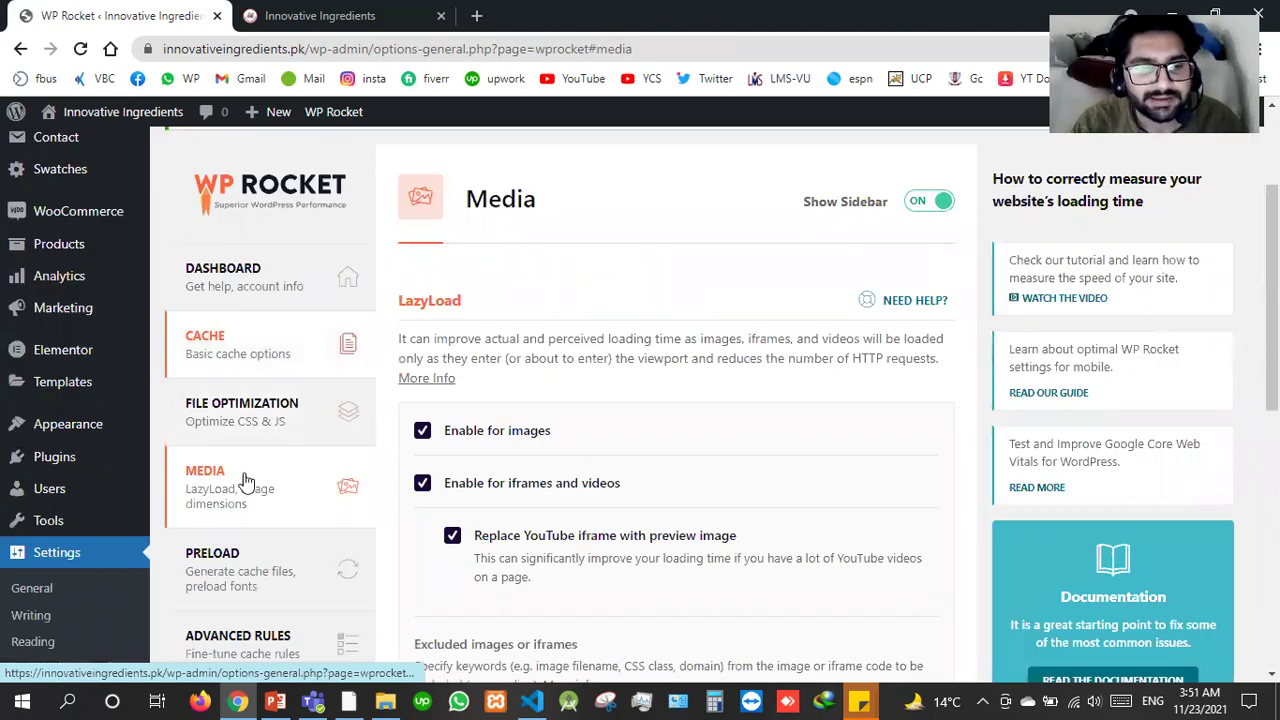
{"action": "scroll", "coordinate": [280, 444], "scroll_direction": "down", "scroll_amount": 1}
{"action": "left_click", "coordinate": [280, 460]}
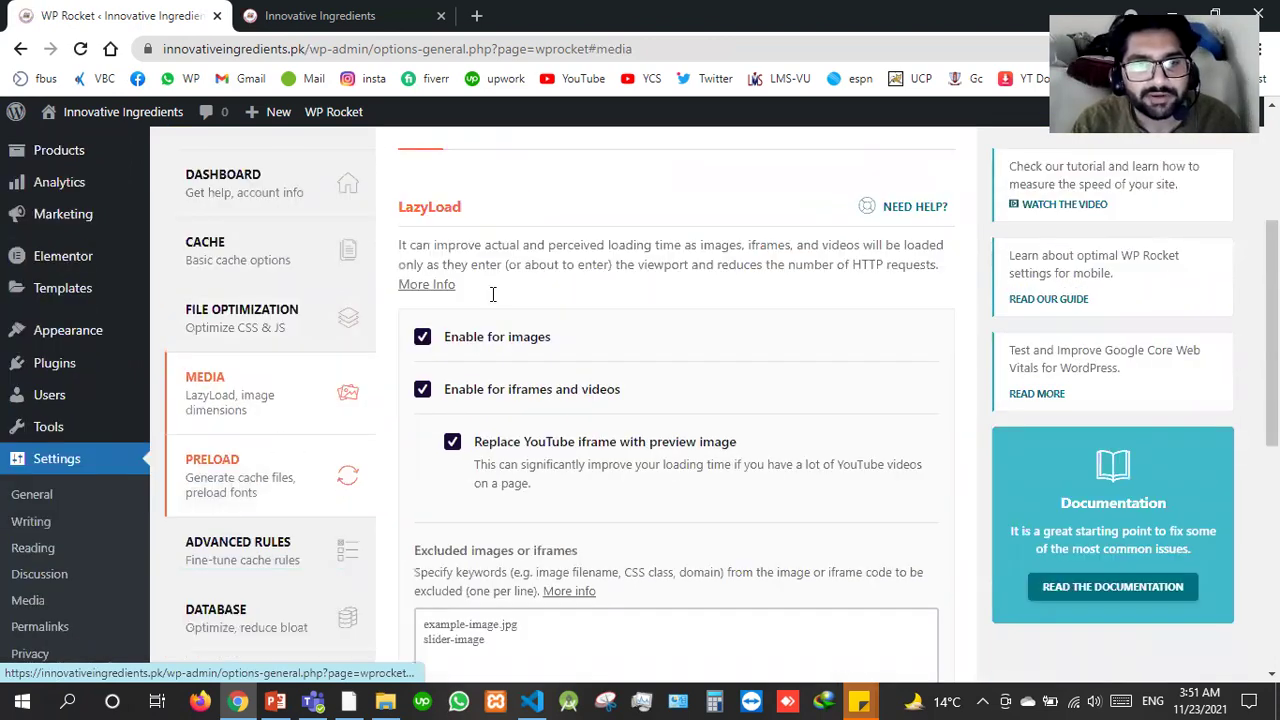
{"action": "left_click", "coordinate": [453, 501]}
{"action": "scroll", "coordinate": [455, 495], "scroll_direction": "down", "scroll_amount": 2}
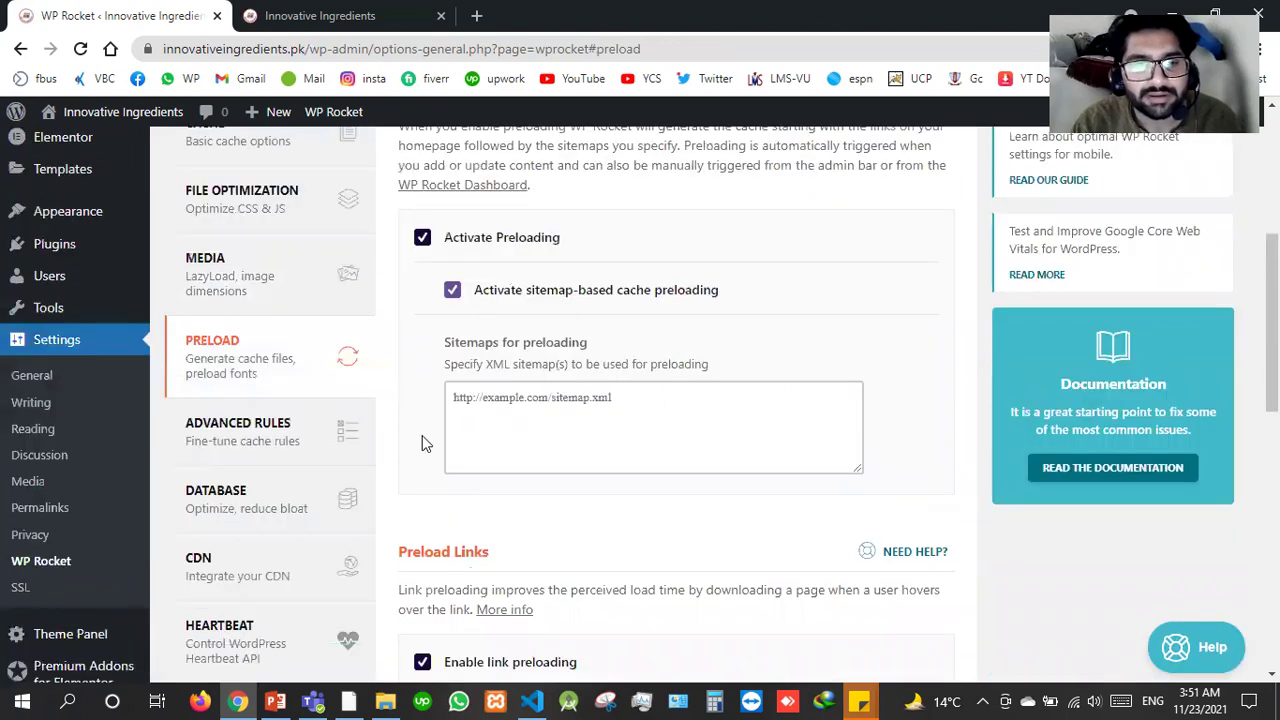
{"action": "scroll", "coordinate": [422, 435], "scroll_direction": "down", "scroll_amount": 3}
{"action": "scroll", "coordinate": [422, 435], "scroll_direction": "down", "scroll_amount": 5}
{"action": "left_click", "coordinate": [466, 560]}
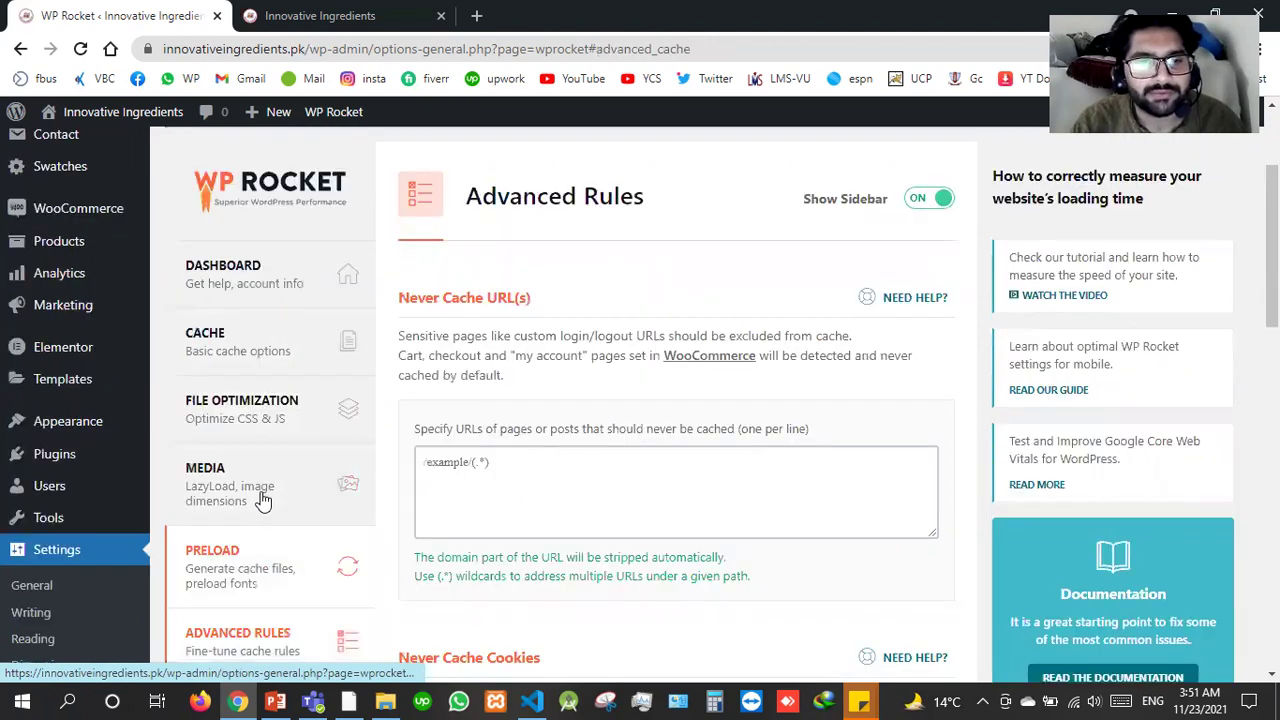
Look through the Never Cache URL, cookie and user agent fields in the Advanced Rules settings.
{"action": "scroll", "coordinate": [576, 425], "scroll_direction": "down", "scroll_amount": 3}
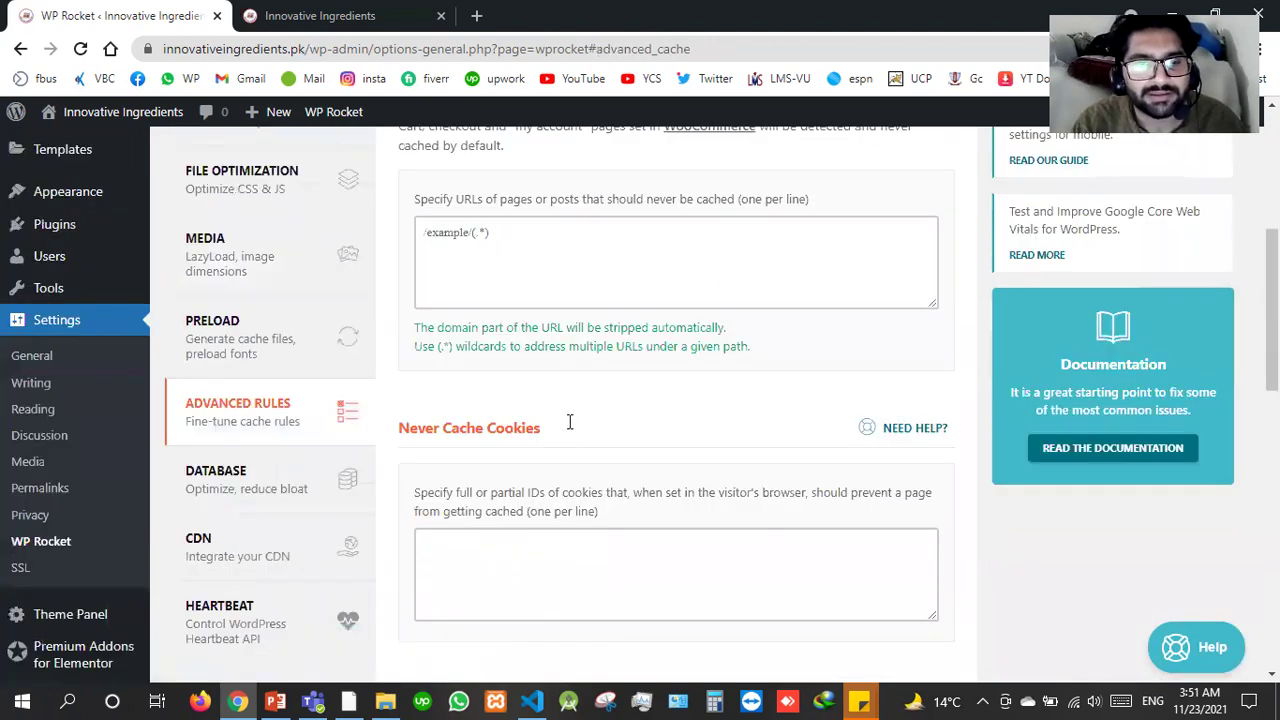
{"action": "scroll", "coordinate": [569, 421], "scroll_direction": "down", "scroll_amount": 3}
{"action": "scroll", "coordinate": [229, 333], "scroll_direction": "up", "scroll_amount": 2}
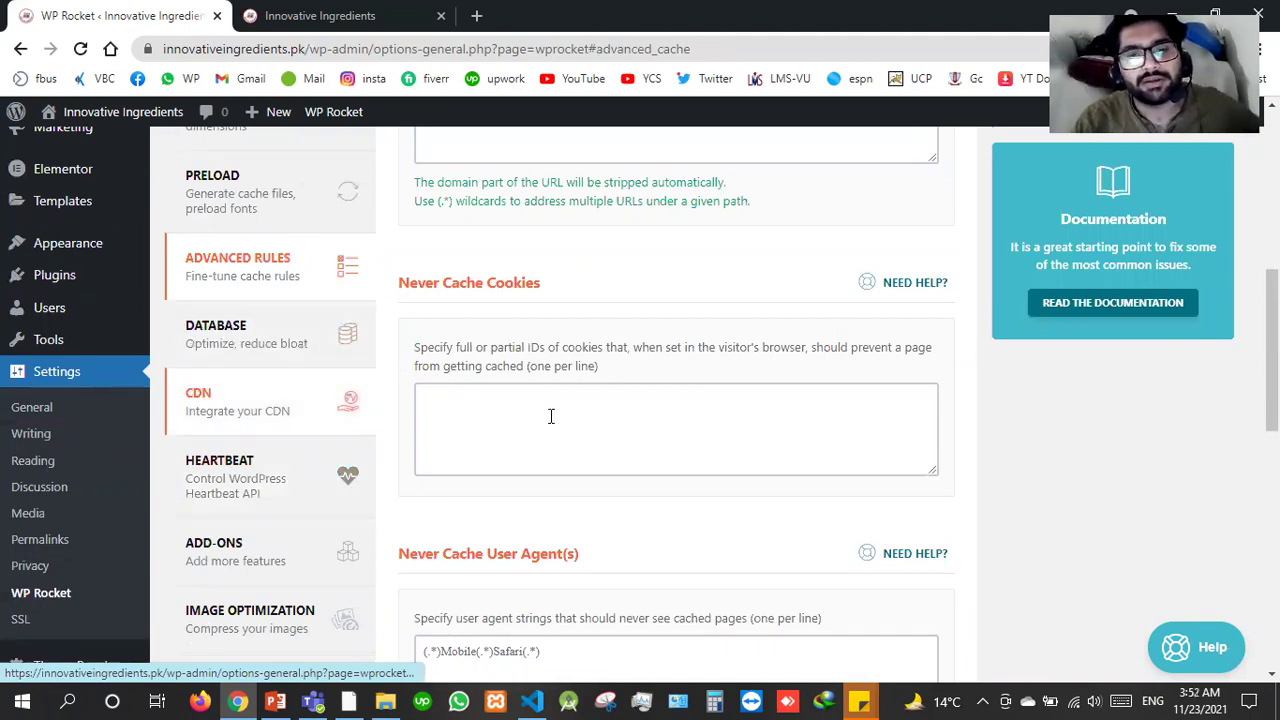
Select Revisions, Auto Drafts and Trashed Posts for Post Cleanup in WP Rocket's Database settings.
{"action": "left_click", "coordinate": [224, 338]}
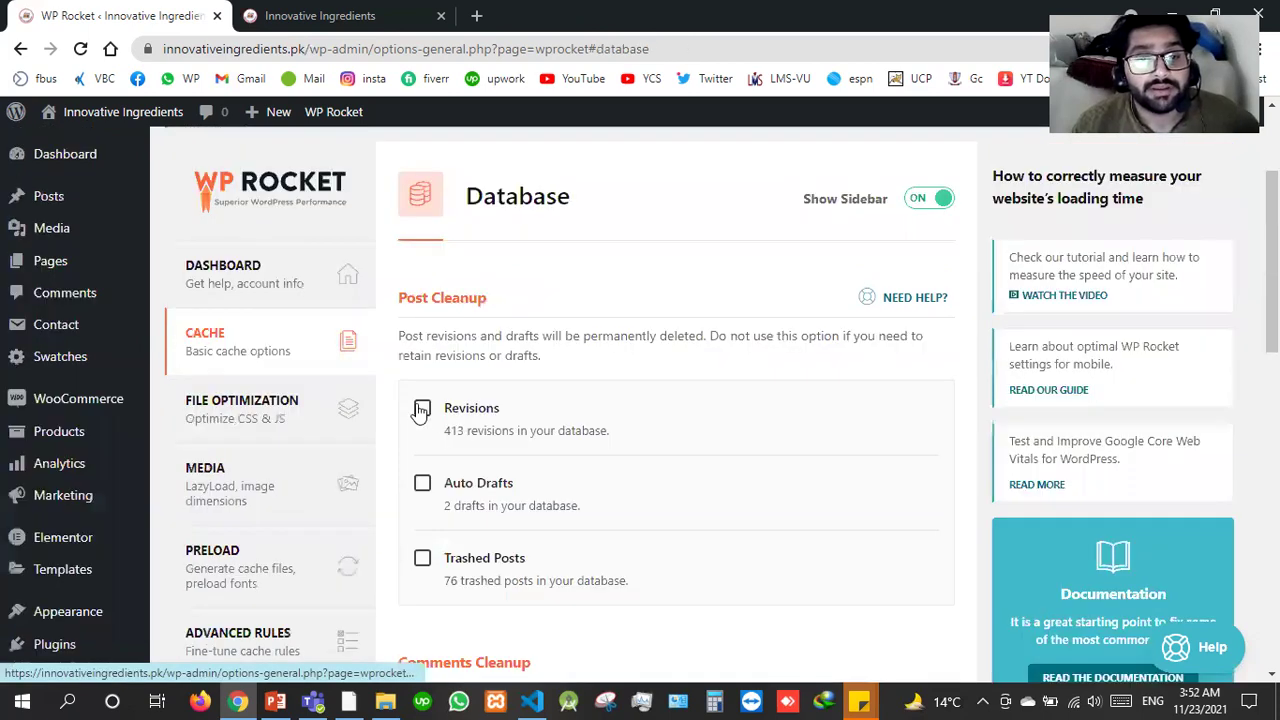
{"action": "left_click", "coordinate": [422, 484]}
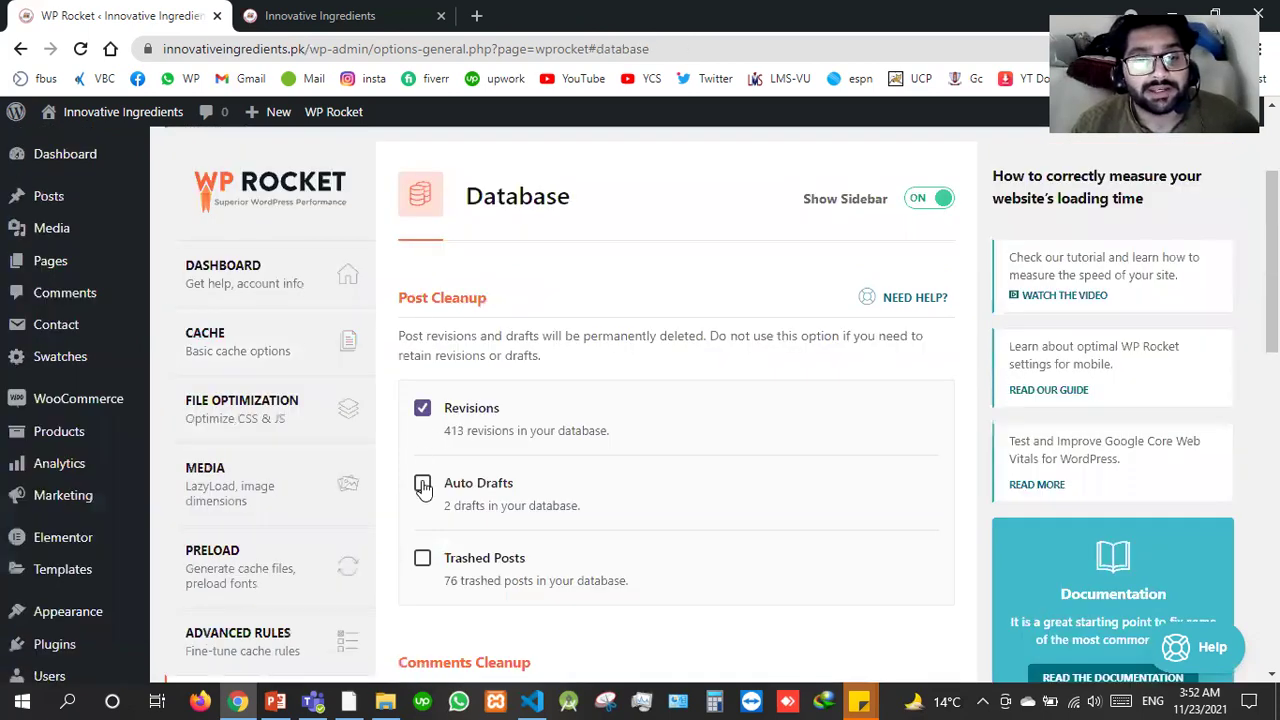
{"action": "left_click", "coordinate": [422, 560]}
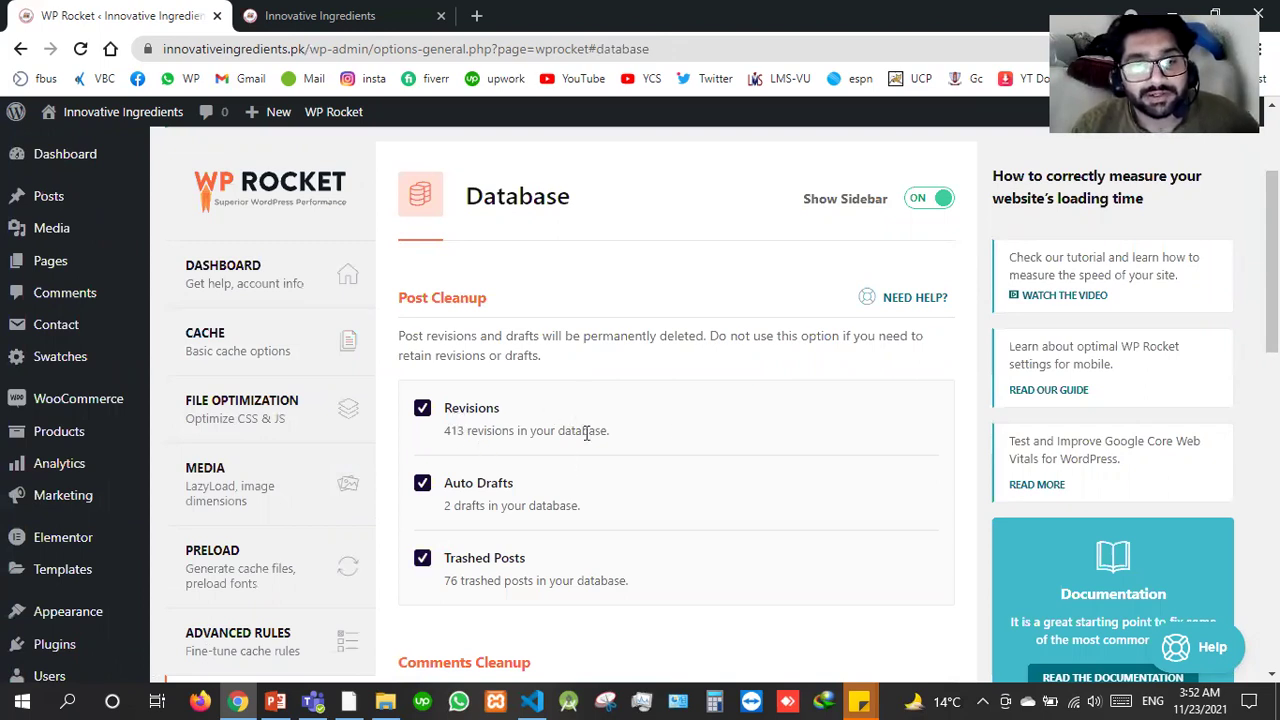
{"action": "left_click_drag", "start_coordinate": [586, 432], "coordinate": [589, 416]}
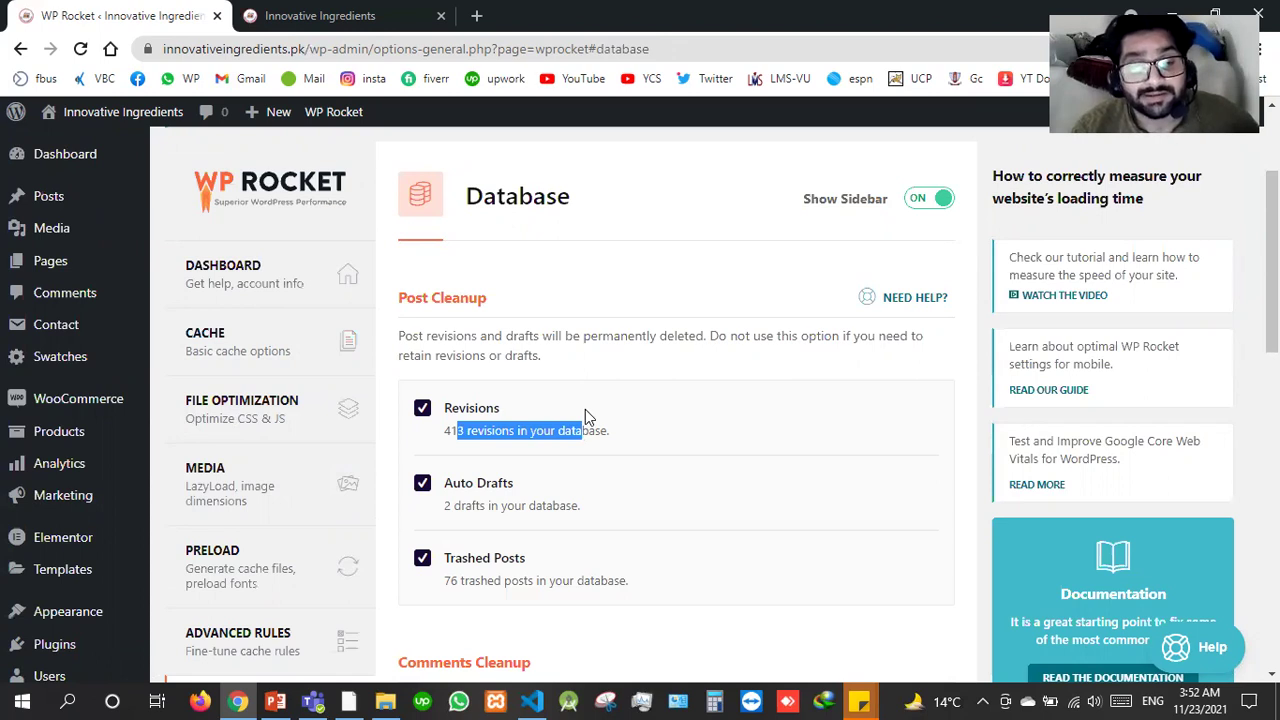
{"action": "left_click_drag", "start_coordinate": [658, 518], "coordinate": [591, 577]}
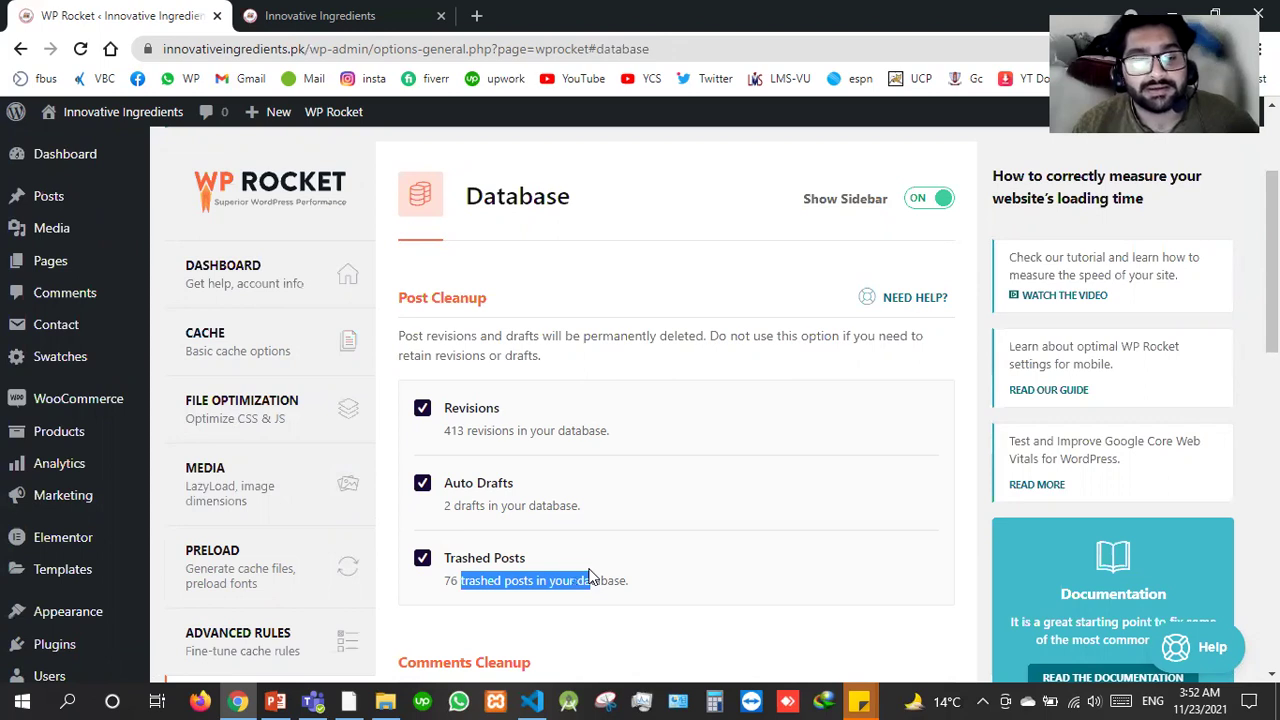
Include Spam Comments, Trashed Comments, All transients and Optimize Tables in the database cleanup.
{"action": "scroll", "coordinate": [422, 420], "scroll_direction": "down", "scroll_amount": 3}
{"action": "left_click", "coordinate": [422, 378]}
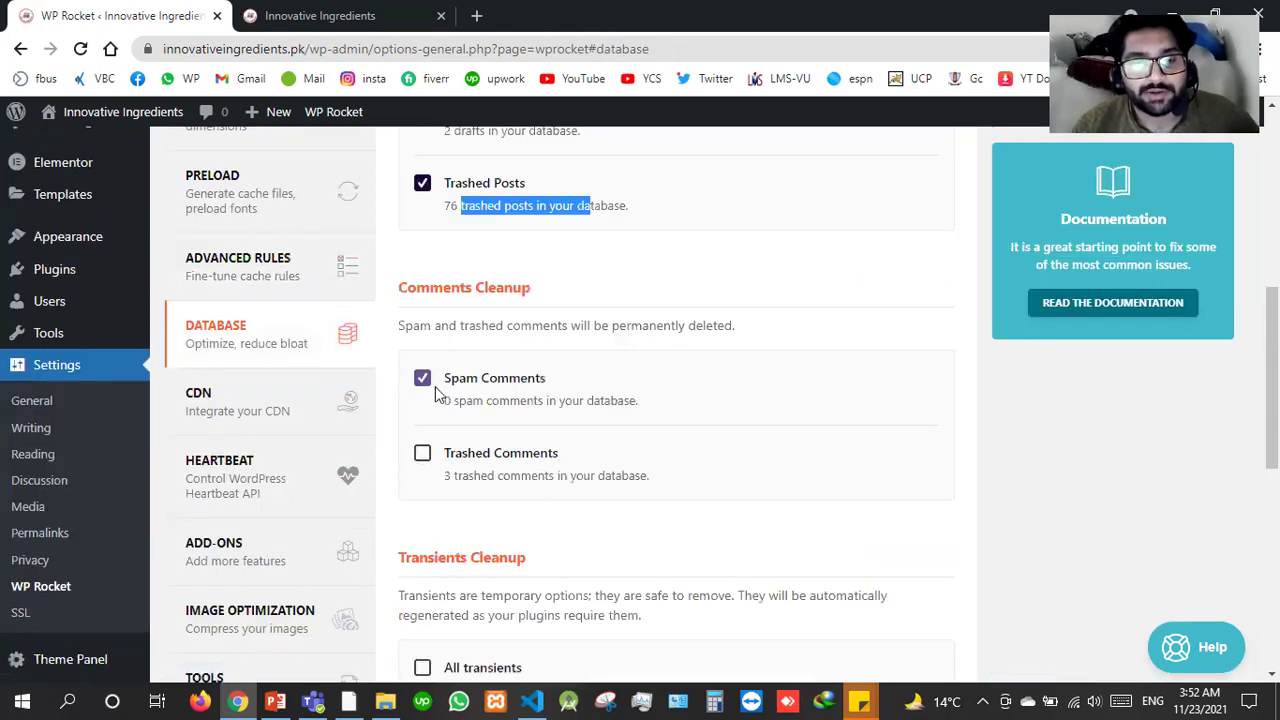
{"action": "left_click", "coordinate": [422, 453]}
{"action": "scroll", "coordinate": [428, 420], "scroll_direction": "down", "scroll_amount": 3}
{"action": "left_click", "coordinate": [424, 586]}
{"action": "scroll", "coordinate": [422, 472], "scroll_direction": "down", "scroll_amount": 3}
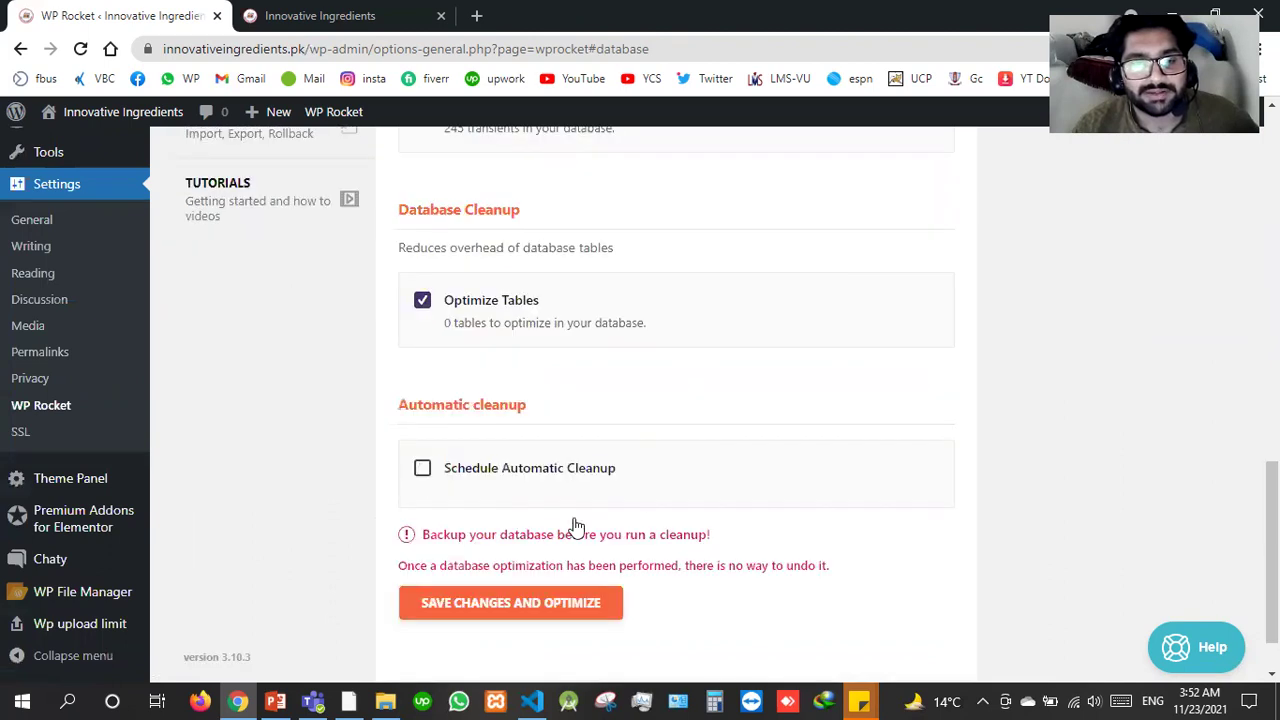
{"action": "scroll", "coordinate": [571, 529], "scroll_direction": "down", "scroll_amount": 2}
Save the Database settings and run the optimization with Schedule Automatic Cleanup left off.
{"action": "left_click", "coordinate": [422, 342]}
{"action": "left_click", "coordinate": [424, 350]}
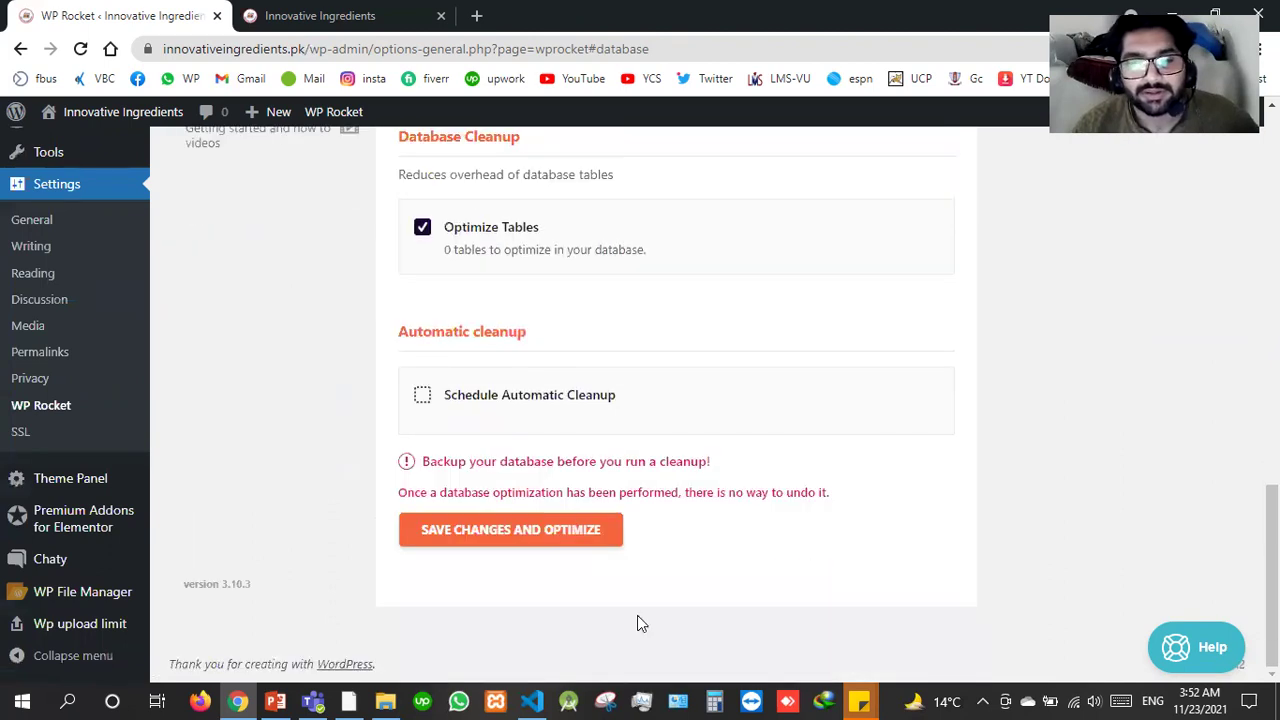
{"action": "left_click", "coordinate": [573, 538]}
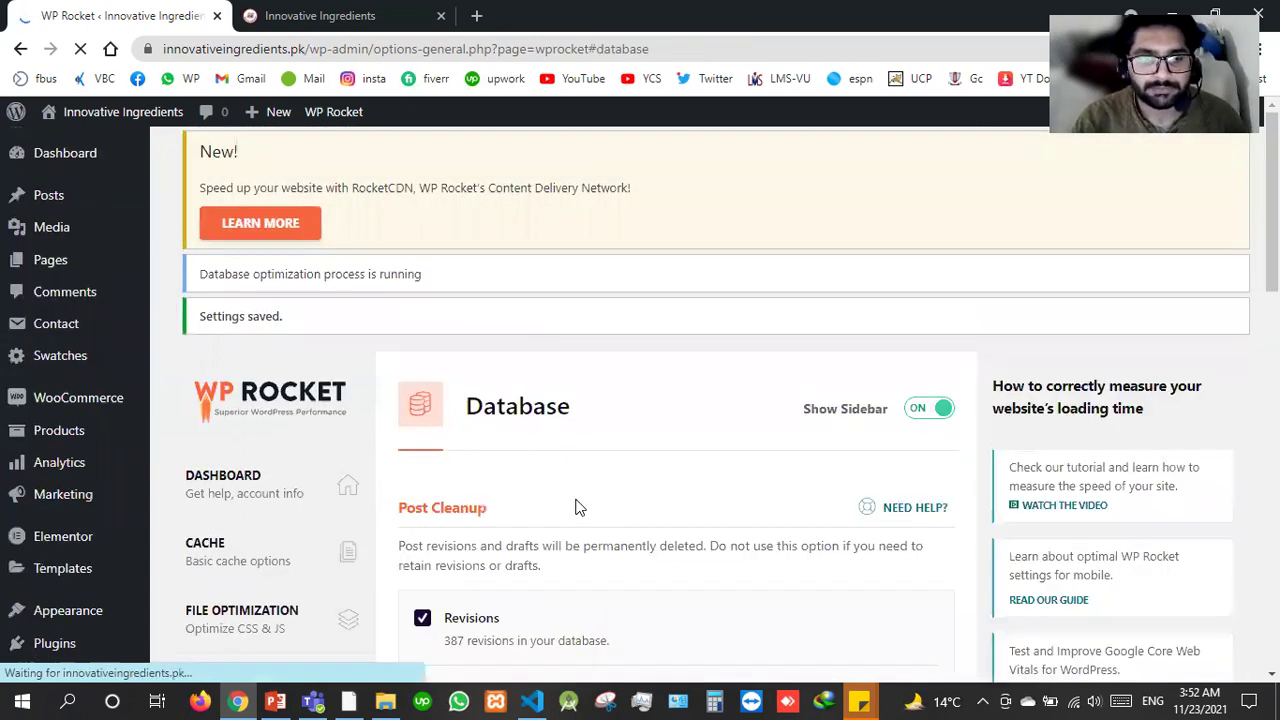
{"action": "scroll", "coordinate": [575, 508], "scroll_direction": "down", "scroll_amount": 9}
{"action": "scroll", "coordinate": [517, 543], "scroll_direction": "down", "scroll_amount": 3}
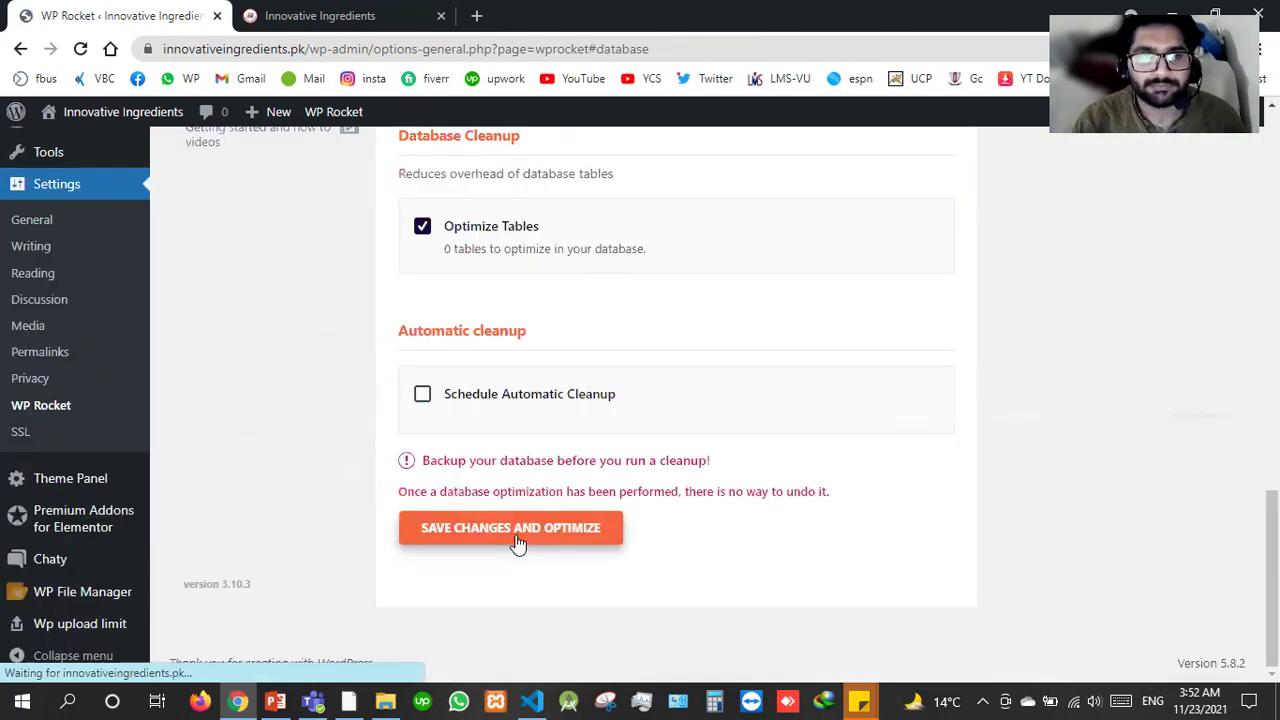
{"action": "left_click", "coordinate": [517, 543]}
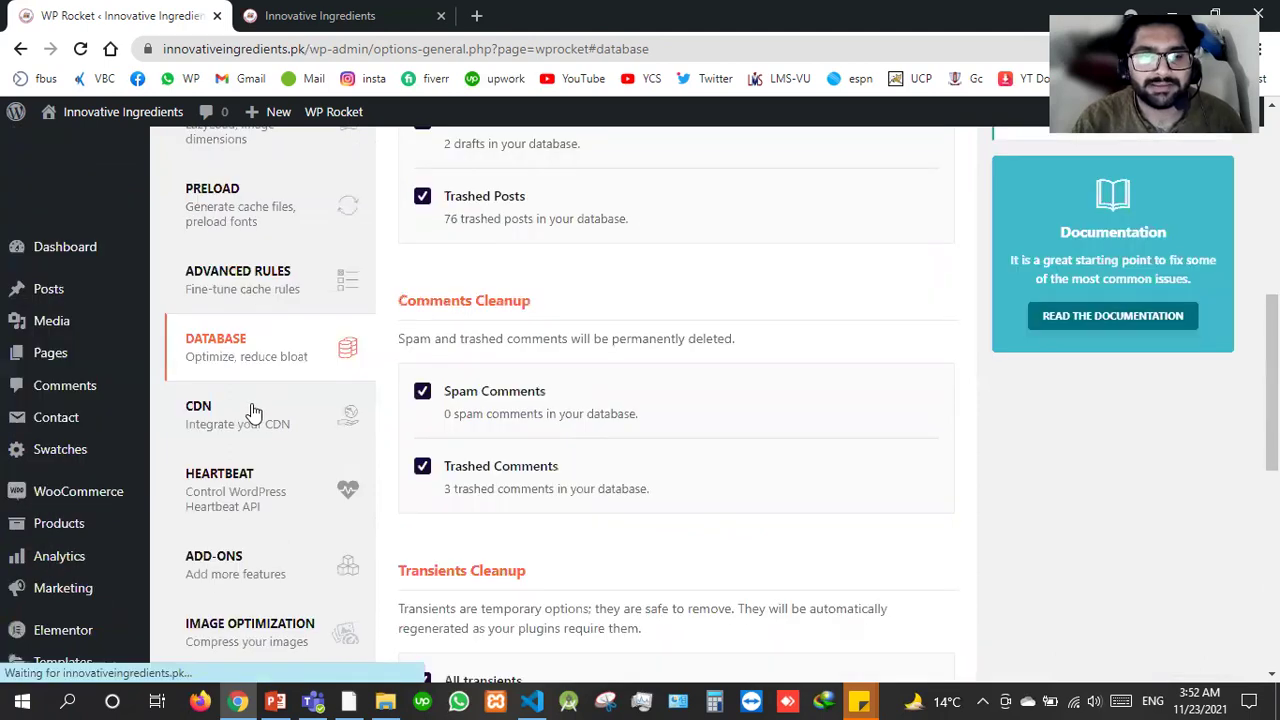
Open the CDN settings, look up "what is a CDN" on Google in a separate tab and return to WP Rocket.
{"action": "left_click", "coordinate": [253, 412]}
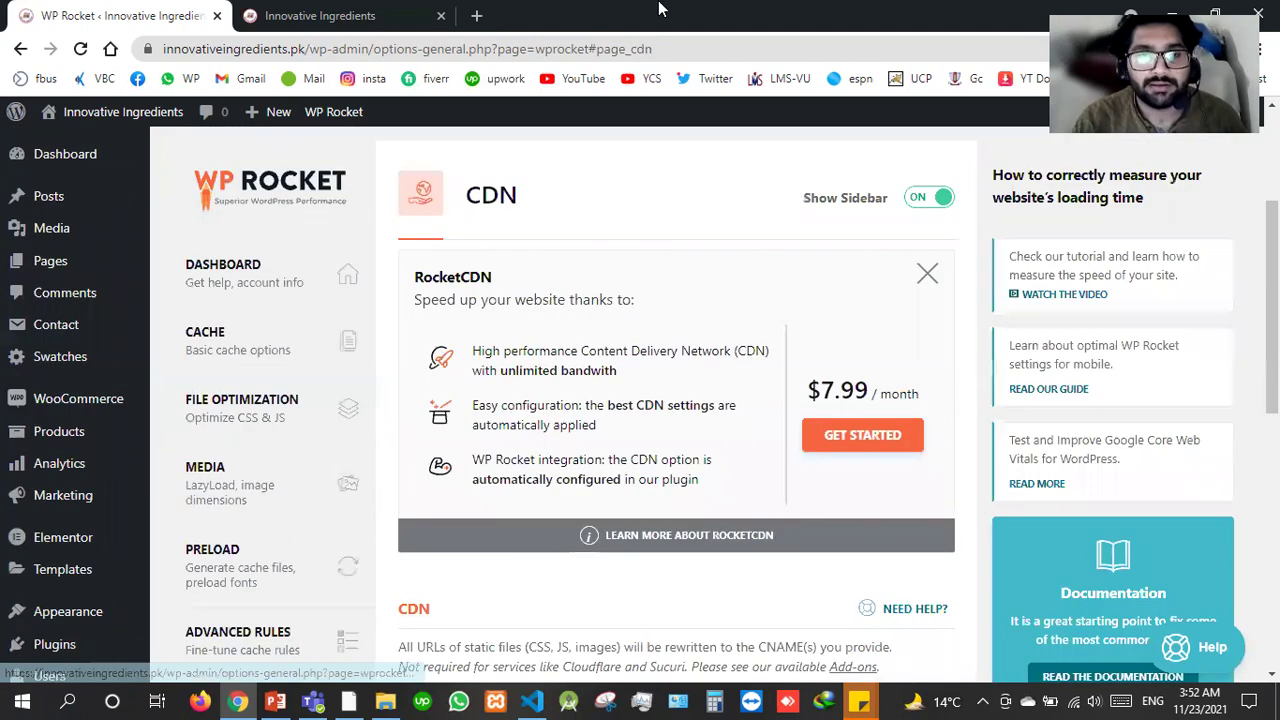
{"action": "left_click", "coordinate": [476, 16]}
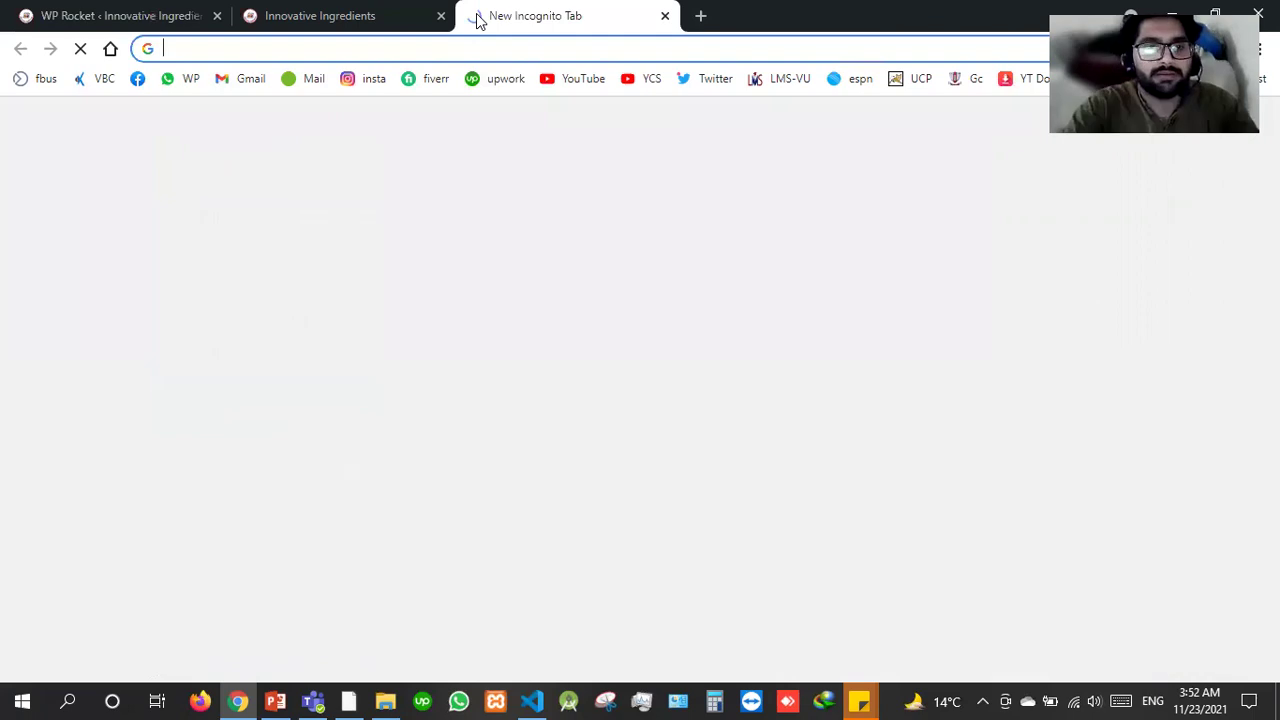
{"action": "type", "text": "what "}
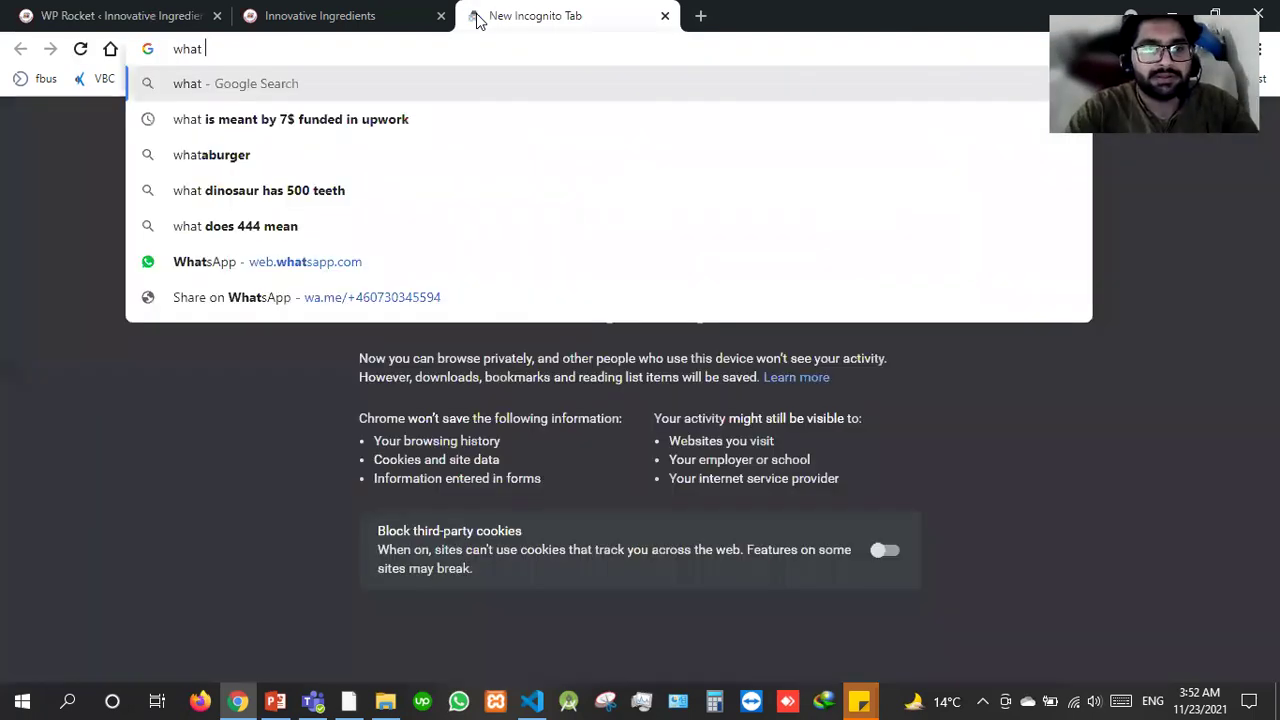
{"action": "type", "text": "is a CD"}
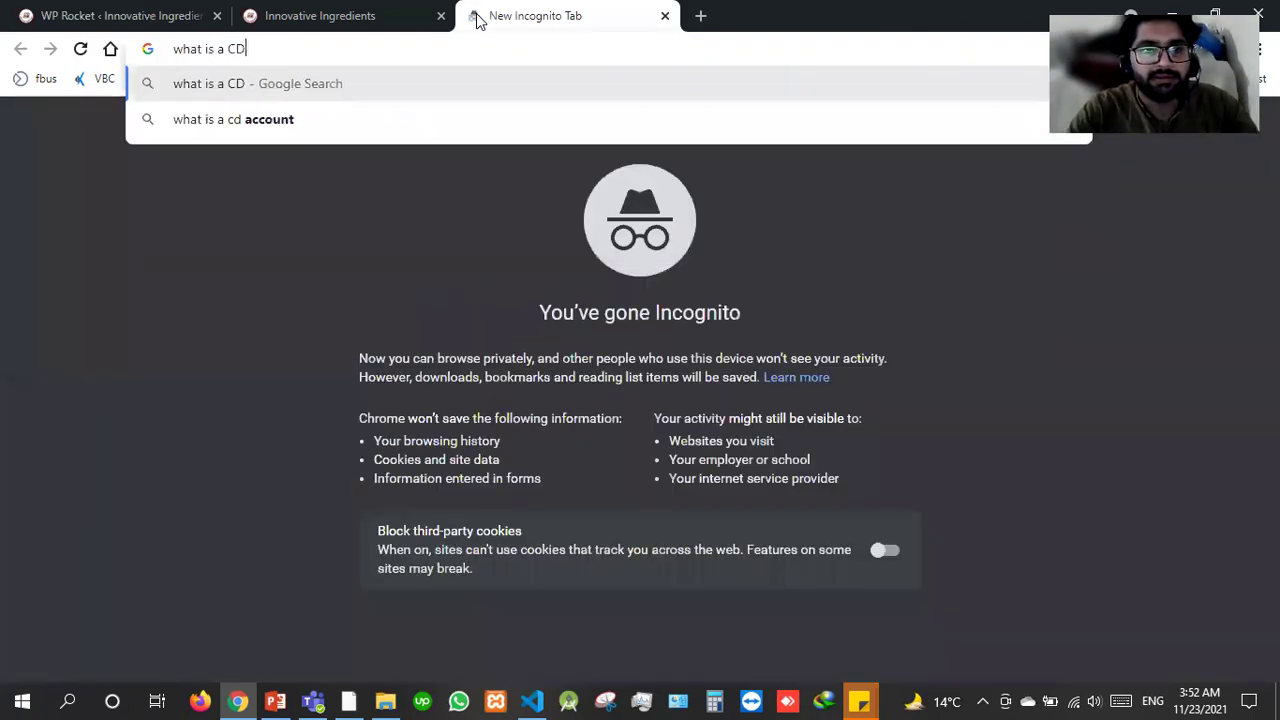
{"action": "type", "text": "N"}
{"action": "key", "text": "Return"}
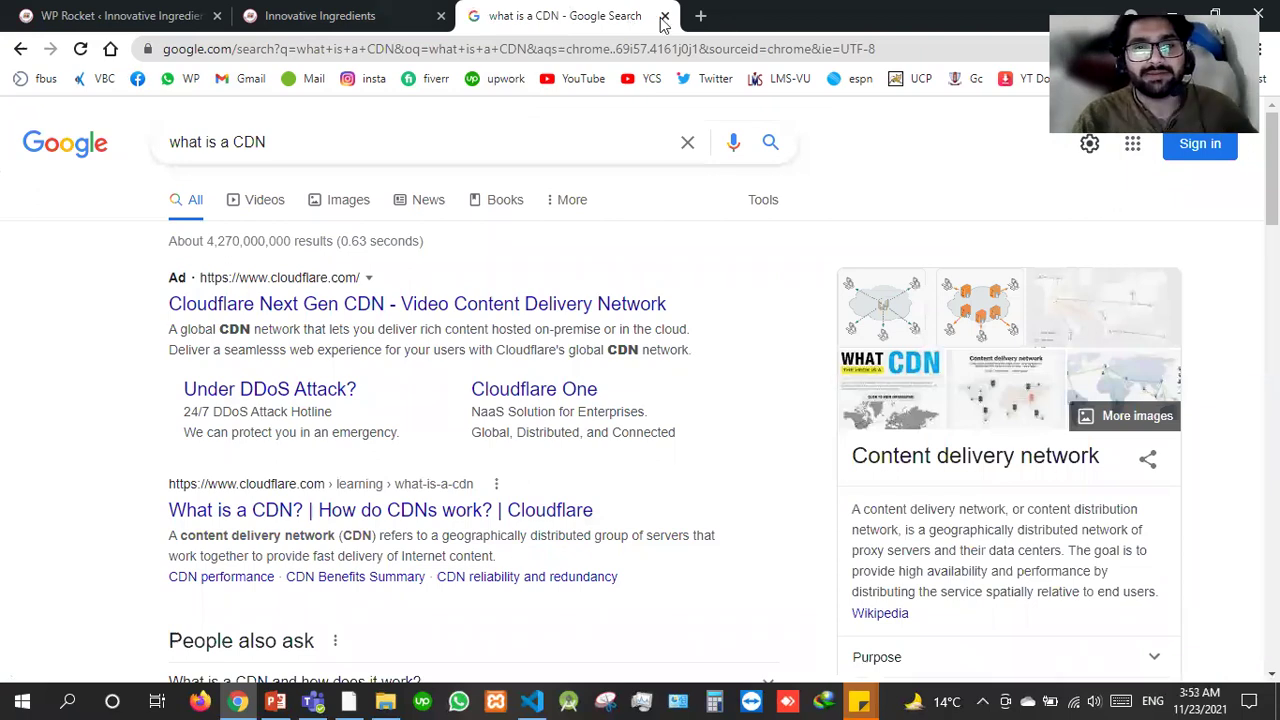
{"action": "left_click", "coordinate": [320, 15]}
{"action": "left_click", "coordinate": [175, 10]}
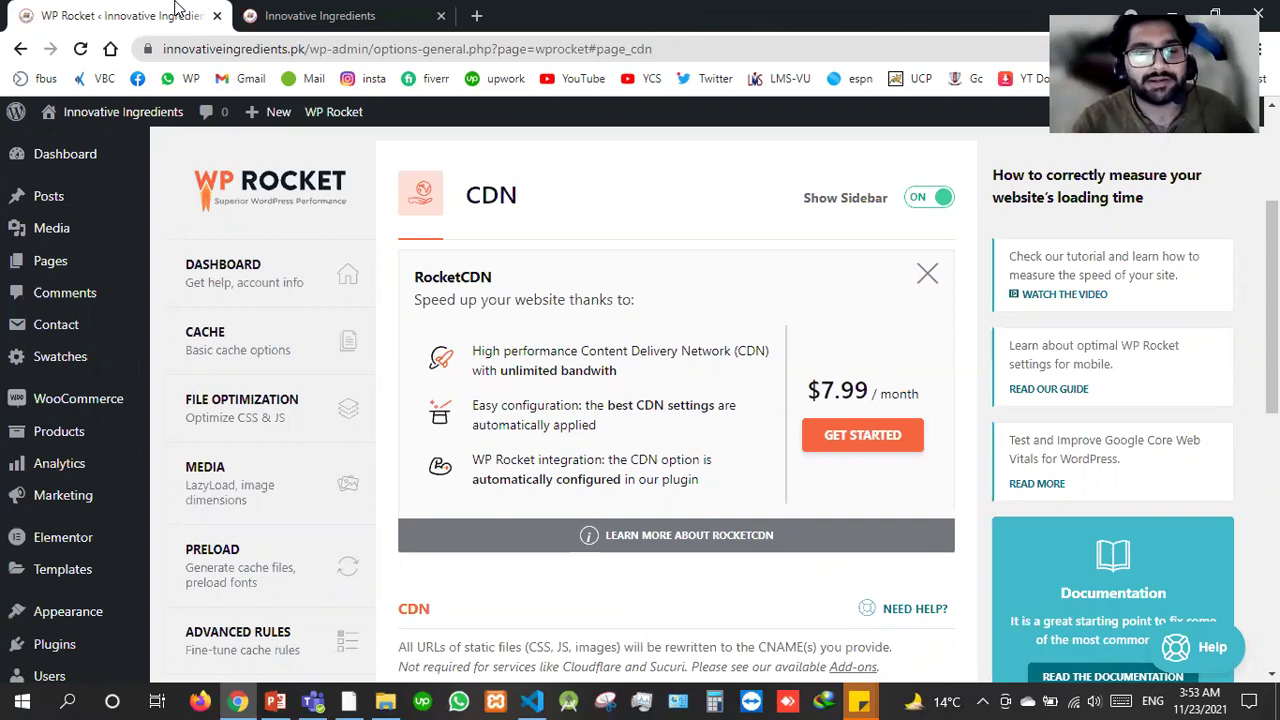
Dismiss the RocketCDN offer, enable Content Delivery Network and save the CDN settings.
{"action": "left_click", "coordinate": [928, 280]}
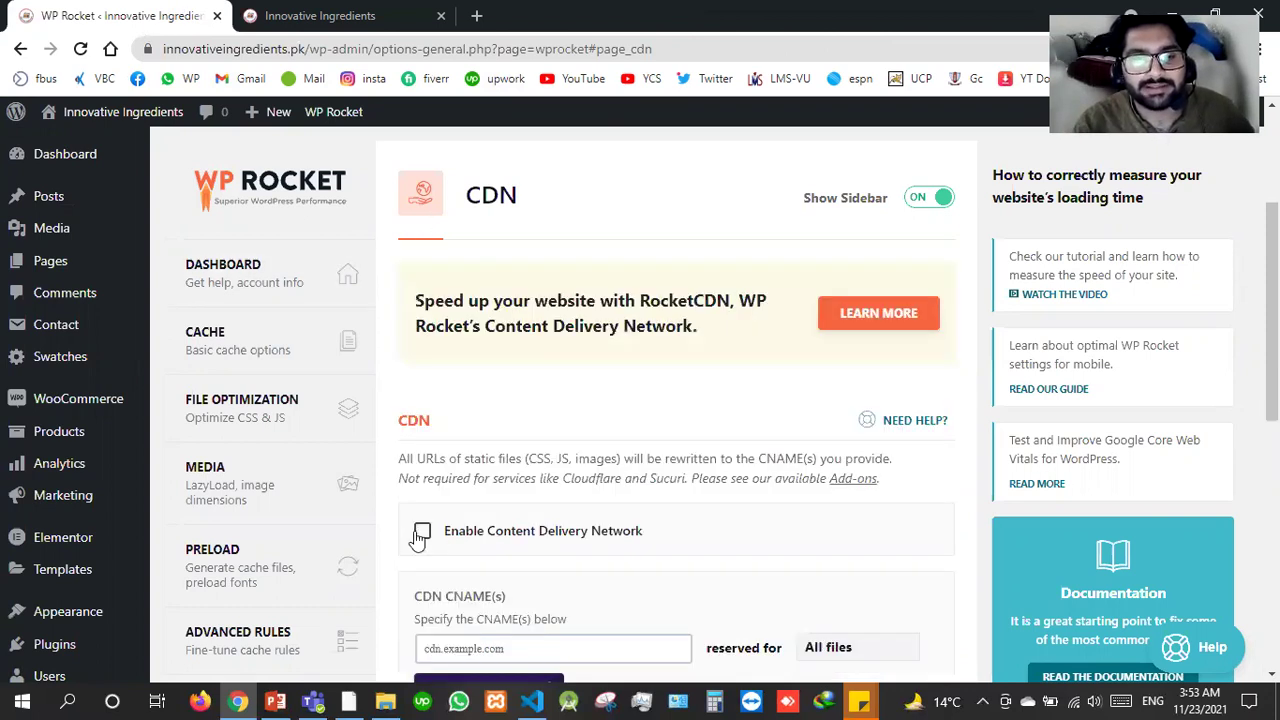
{"action": "left_click", "coordinate": [422, 532]}
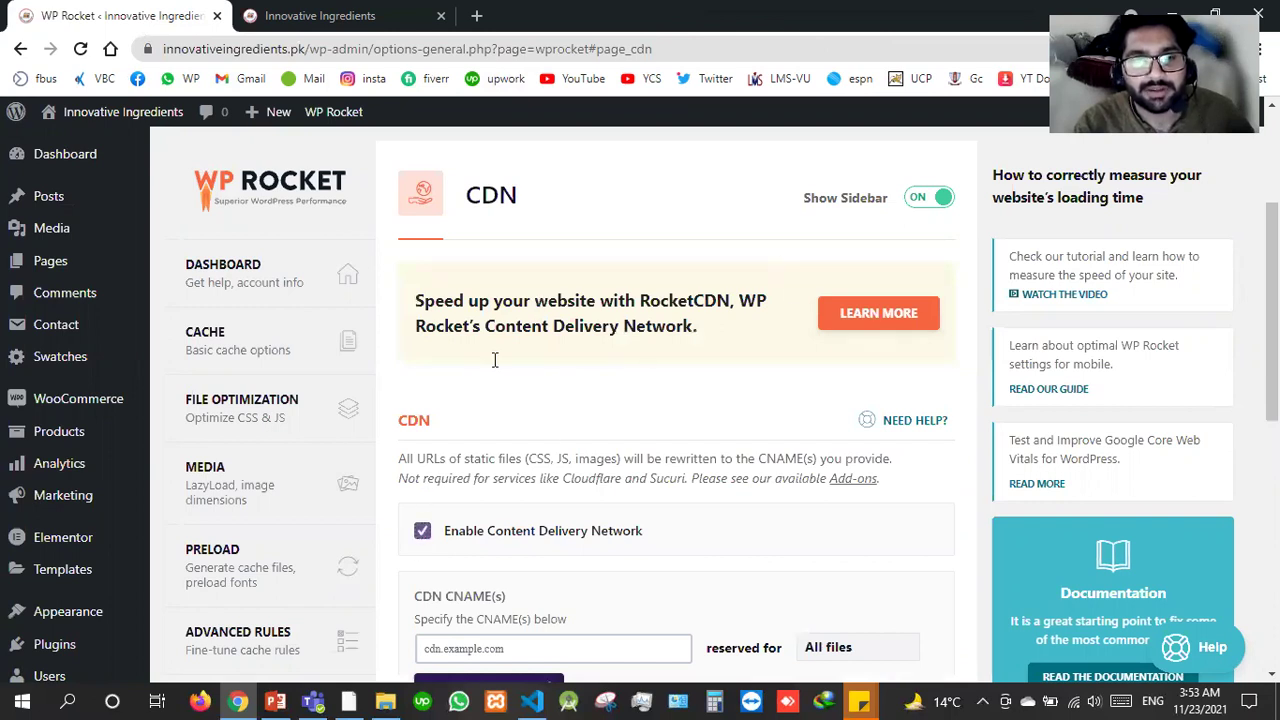
{"action": "scroll", "coordinate": [491, 380], "scroll_direction": "down", "scroll_amount": 2}
{"action": "scroll", "coordinate": [480, 423], "scroll_direction": "down", "scroll_amount": 2}
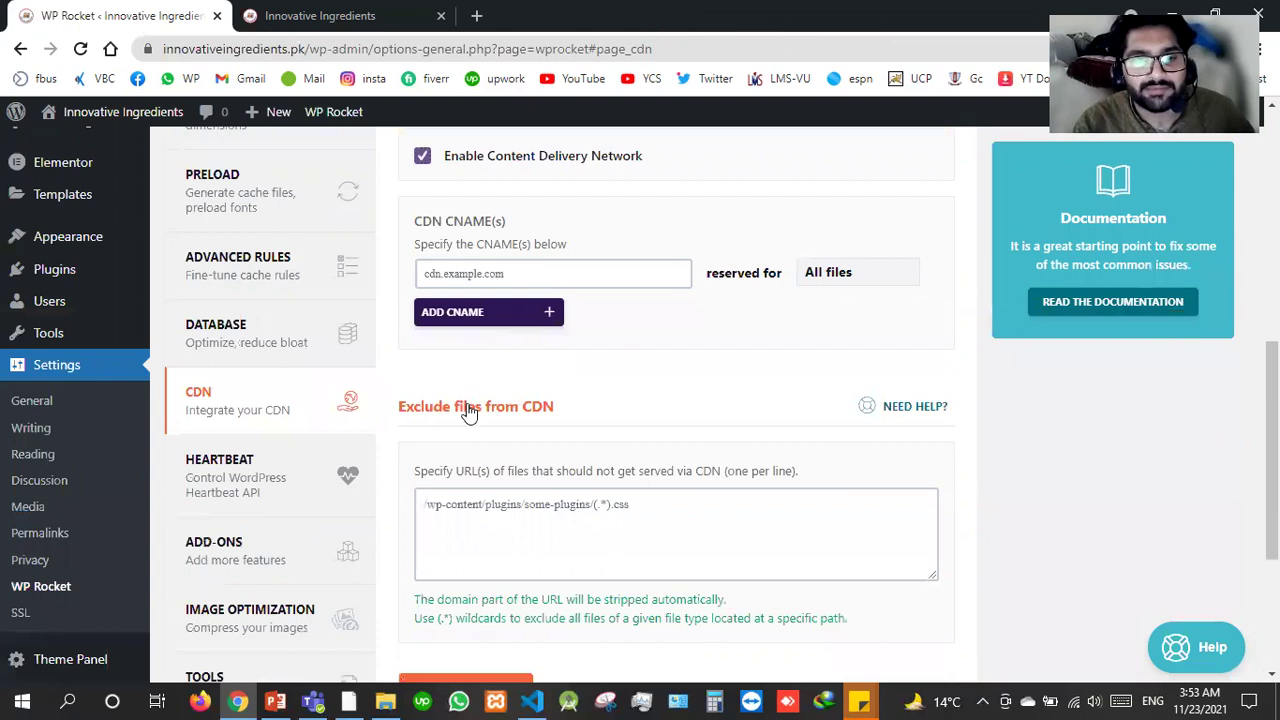
{"action": "scroll", "coordinate": [465, 421], "scroll_direction": "down", "scroll_amount": 3}
{"action": "left_click", "coordinate": [456, 420]}
{"action": "scroll", "coordinate": [400, 414], "scroll_direction": "up", "scroll_amount": 2}
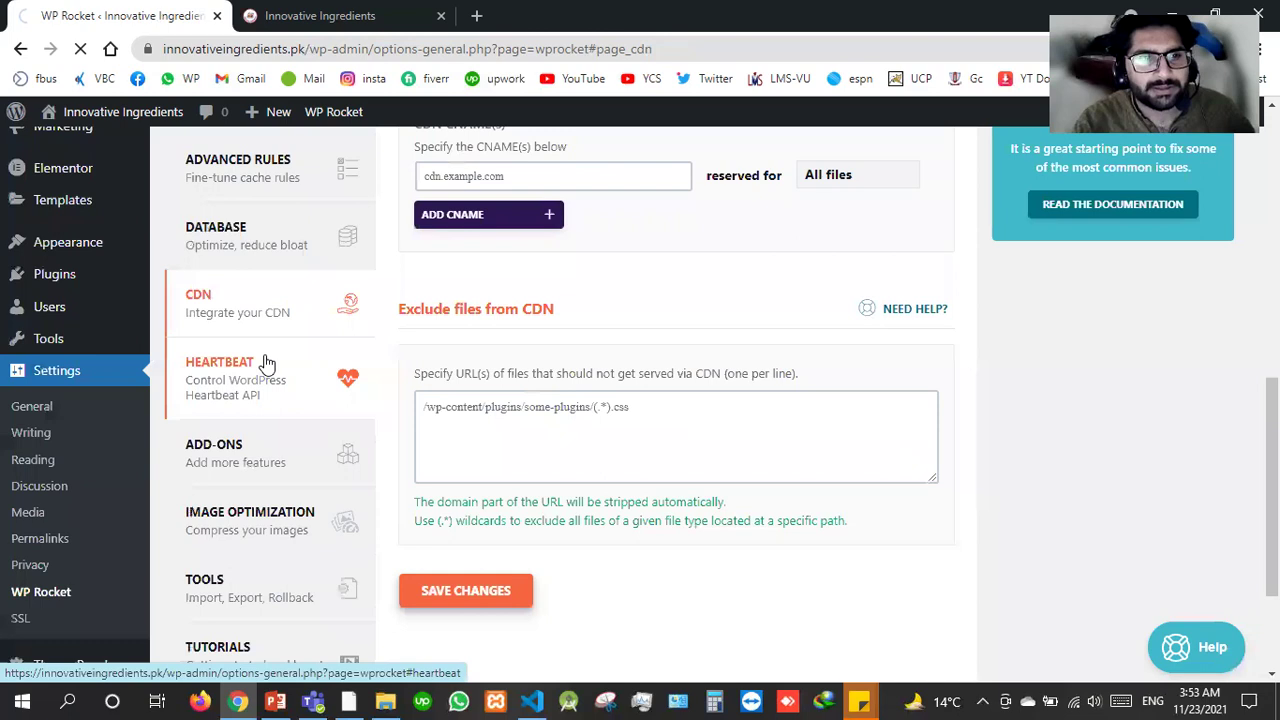
Look through the export, import and rollback options in WP Rocket's Tools settings.
{"action": "left_click", "coordinate": [209, 449]}
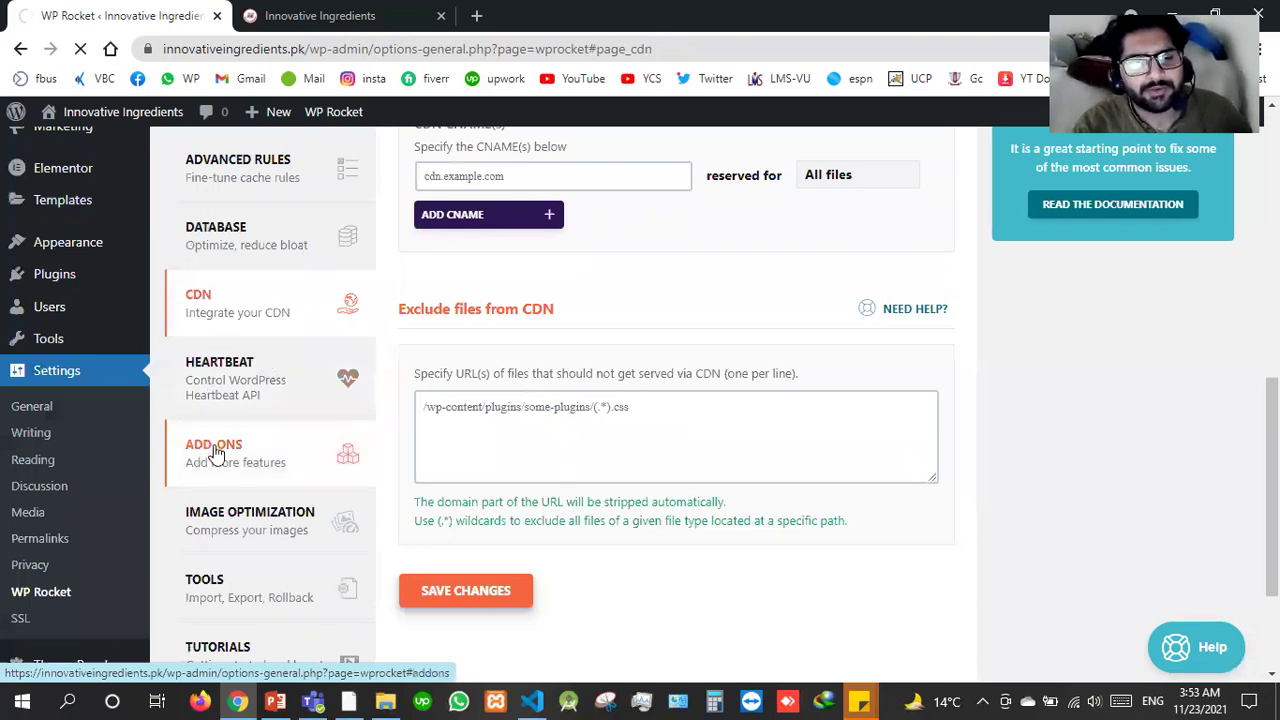
{"action": "left_click", "coordinate": [233, 537]}
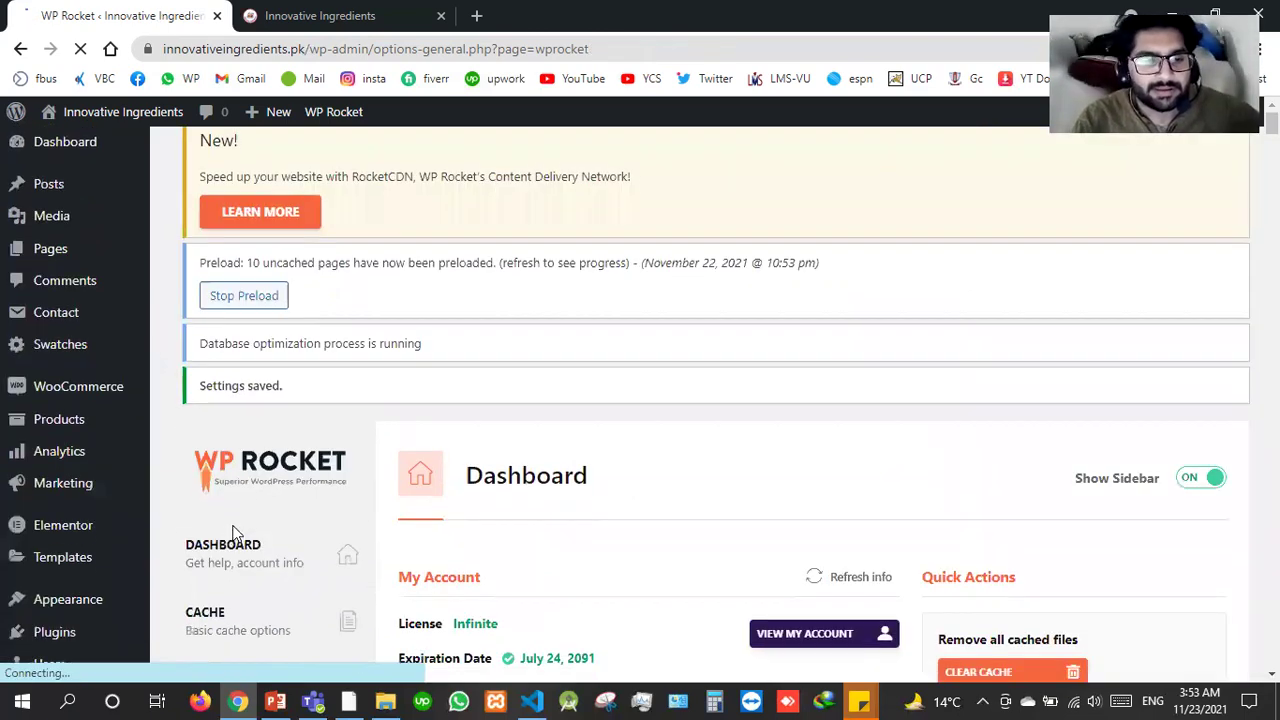
{"action": "scroll", "coordinate": [233, 535], "scroll_direction": "down", "scroll_amount": 5}
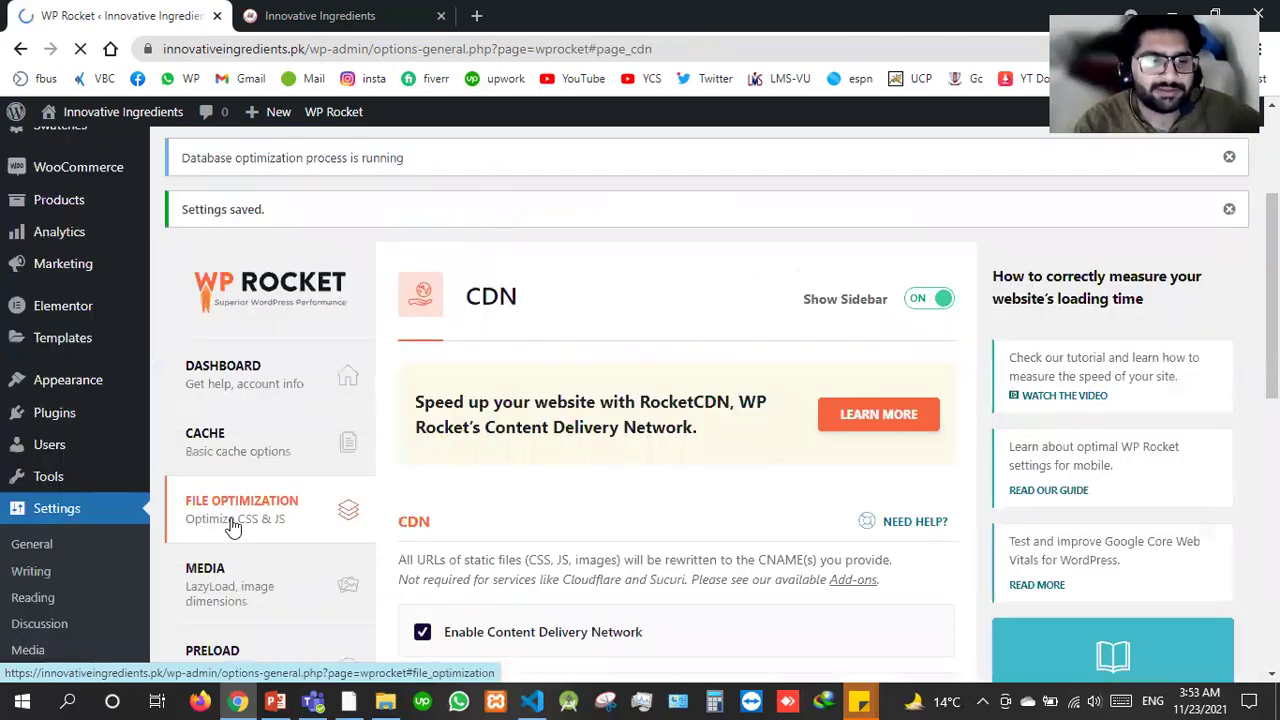
{"action": "scroll", "coordinate": [233, 528], "scroll_direction": "down", "scroll_amount": 3}
{"action": "scroll", "coordinate": [229, 545], "scroll_direction": "down", "scroll_amount": 2}
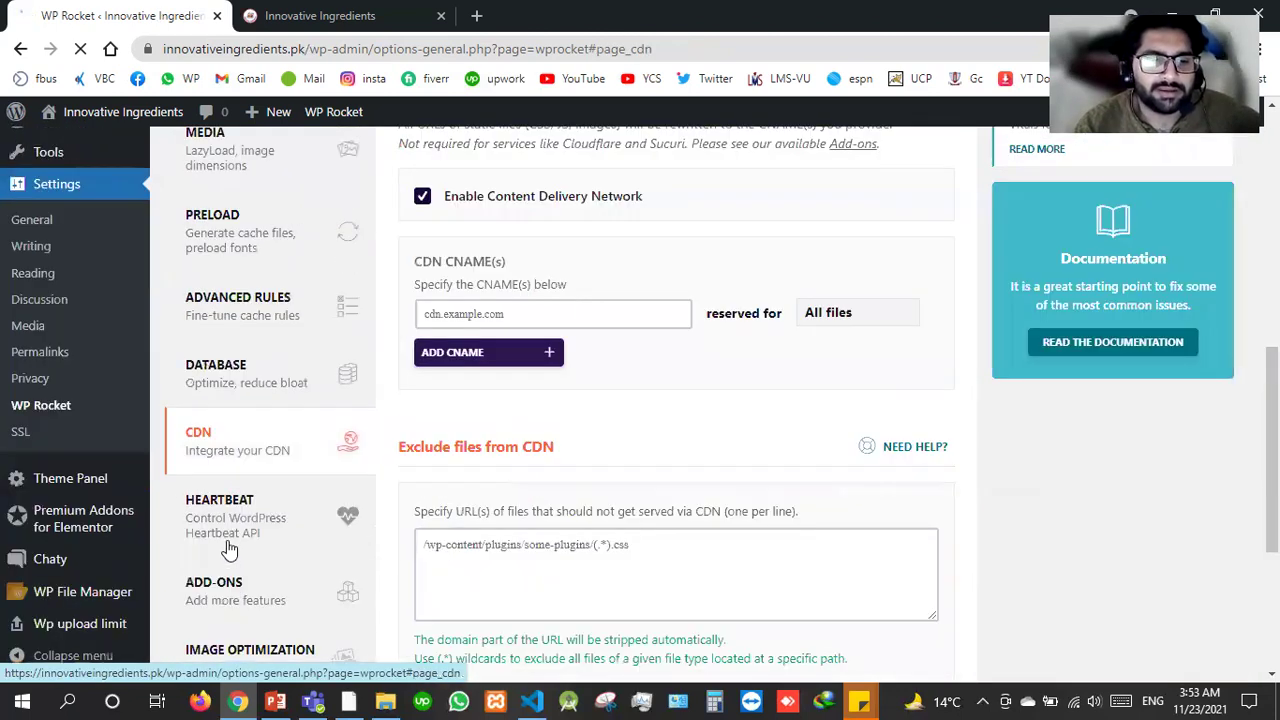
{"action": "scroll", "coordinate": [229, 548], "scroll_direction": "down", "scroll_amount": 3}
{"action": "left_click", "coordinate": [260, 522]}
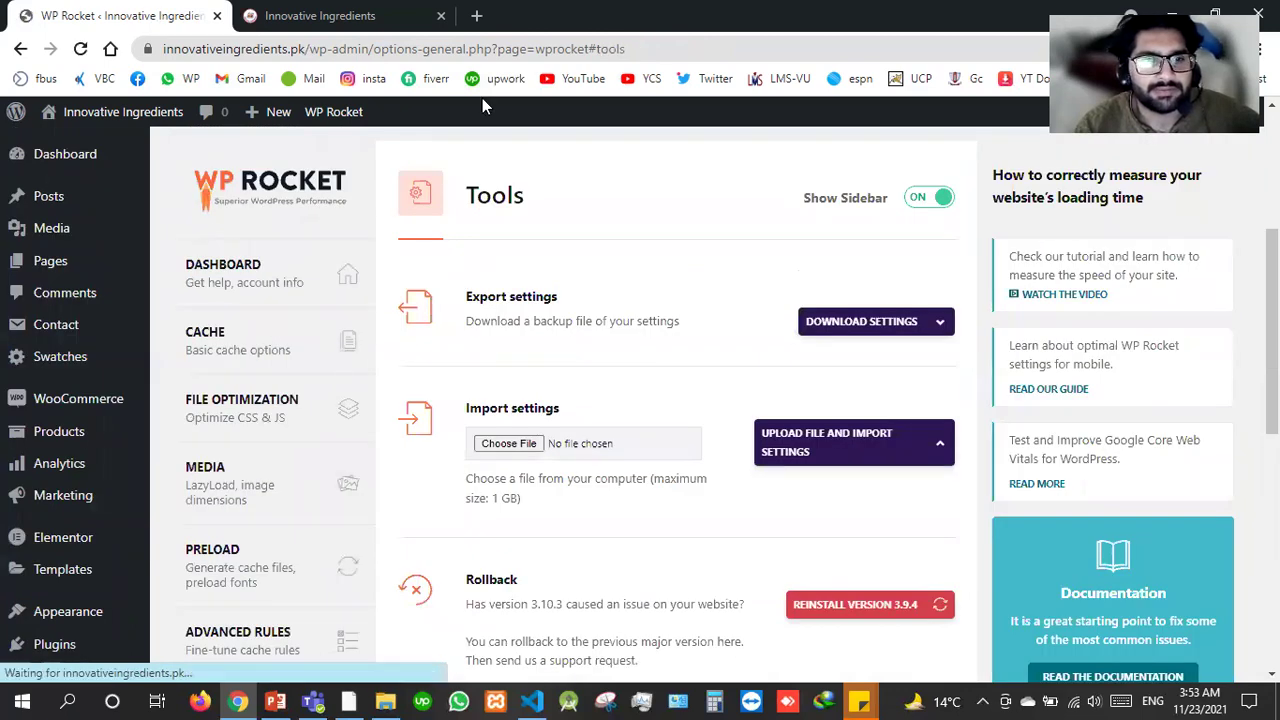
{"action": "scroll", "coordinate": [452, 351], "scroll_direction": "down", "scroll_amount": 1}
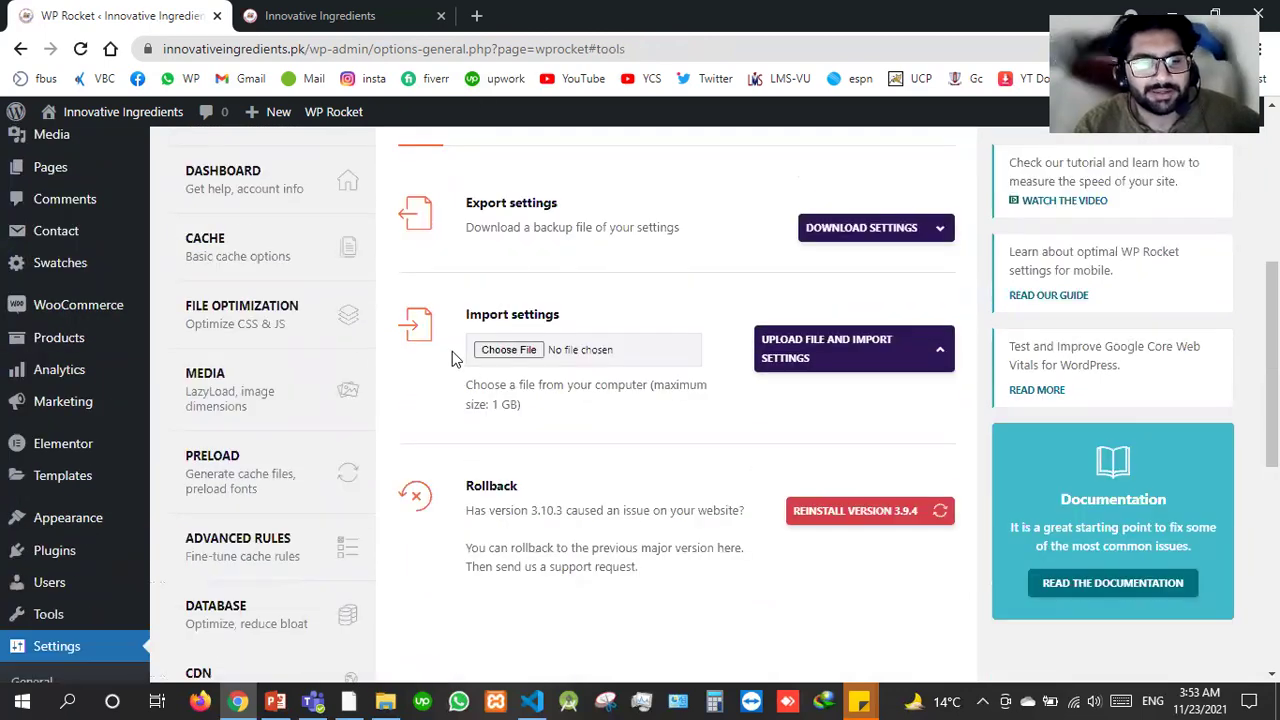
{"action": "mouse_move", "coordinate": [62, 475]}
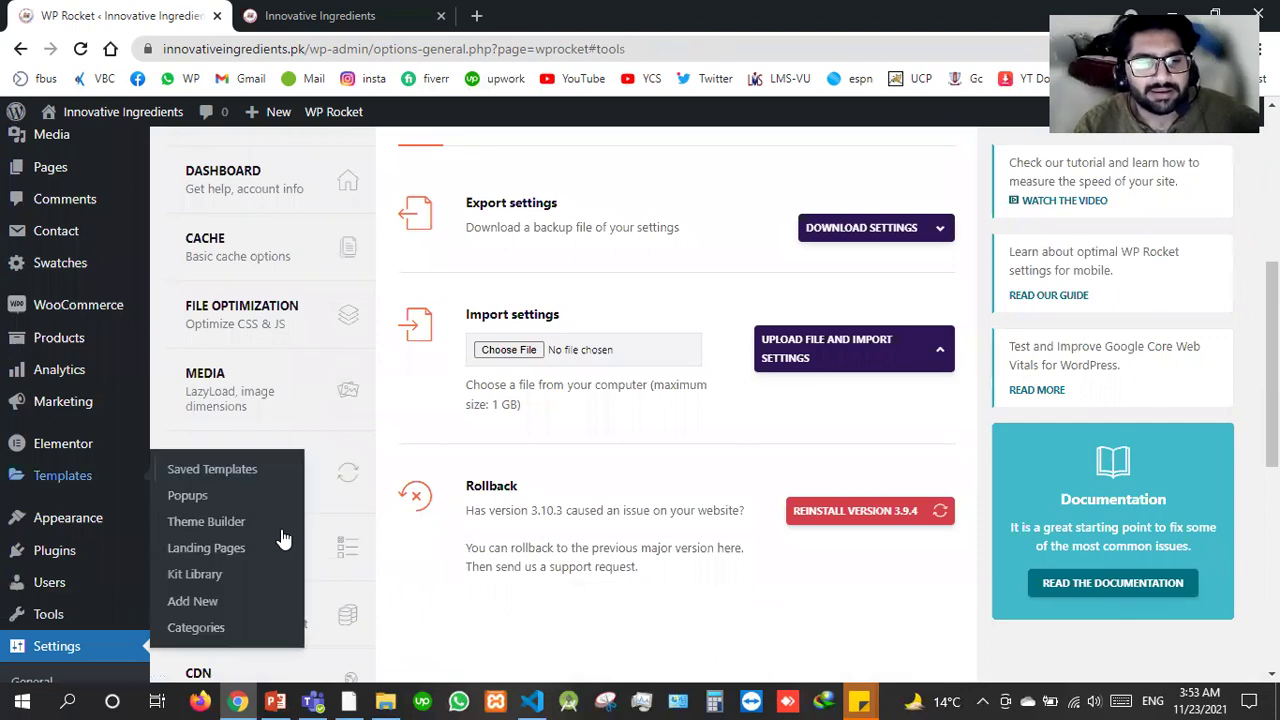
{"action": "scroll", "coordinate": [283, 538], "scroll_direction": "down", "scroll_amount": 6}
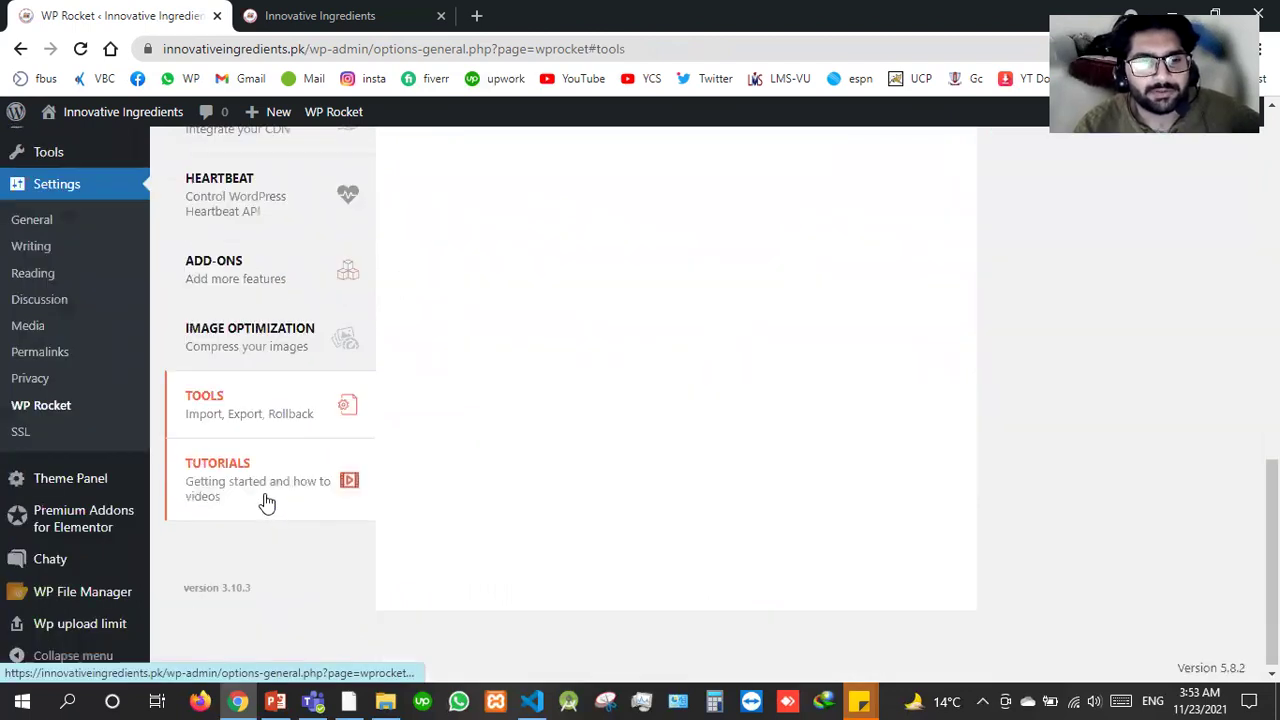
{"action": "scroll", "coordinate": [267, 503], "scroll_direction": "up", "scroll_amount": 5}
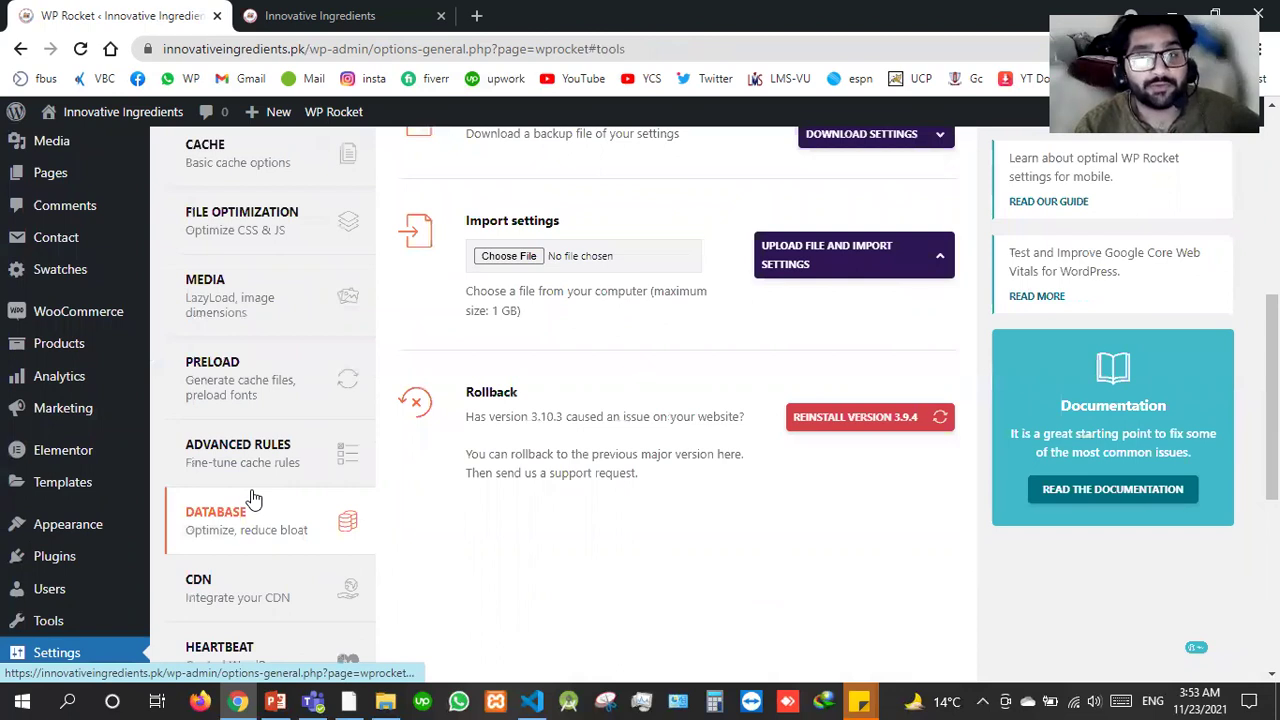
Review the Preload, Advanced Rules, Media and Heartbeat settings in WP Rocket.
{"action": "left_click", "coordinate": [225, 402]}
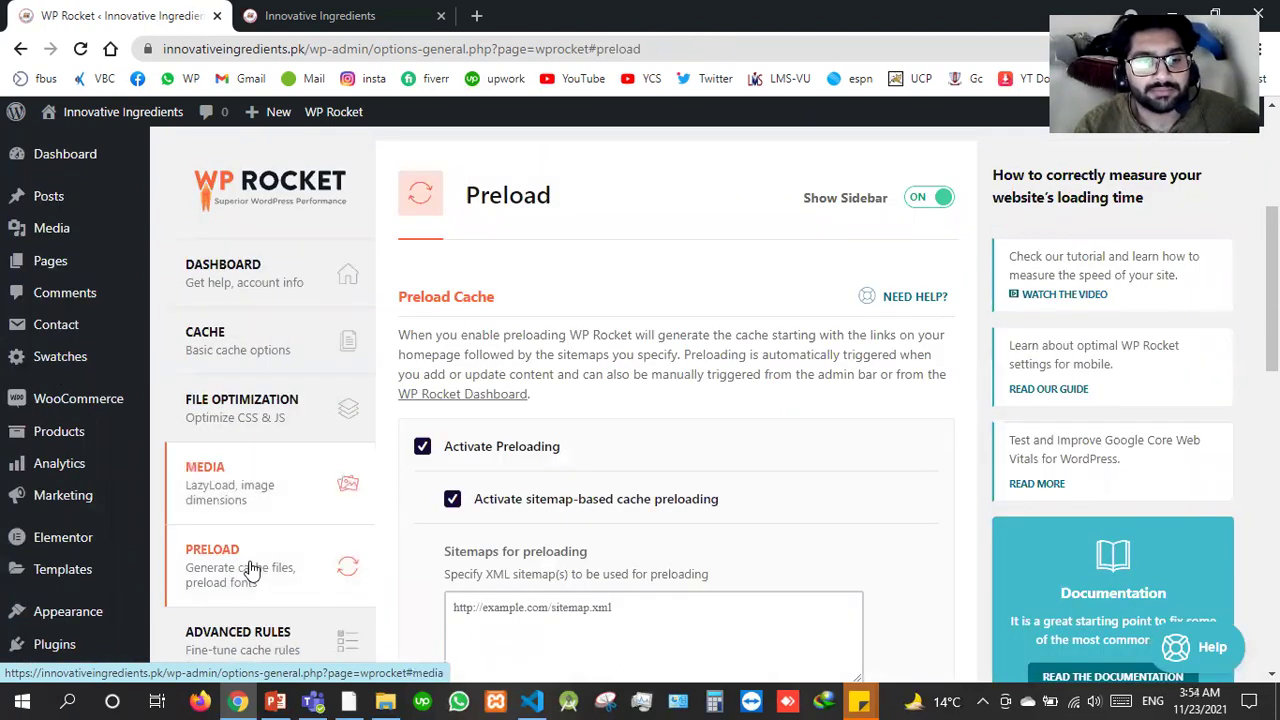
{"action": "scroll", "coordinate": [251, 569], "scroll_direction": "down", "scroll_amount": 1}
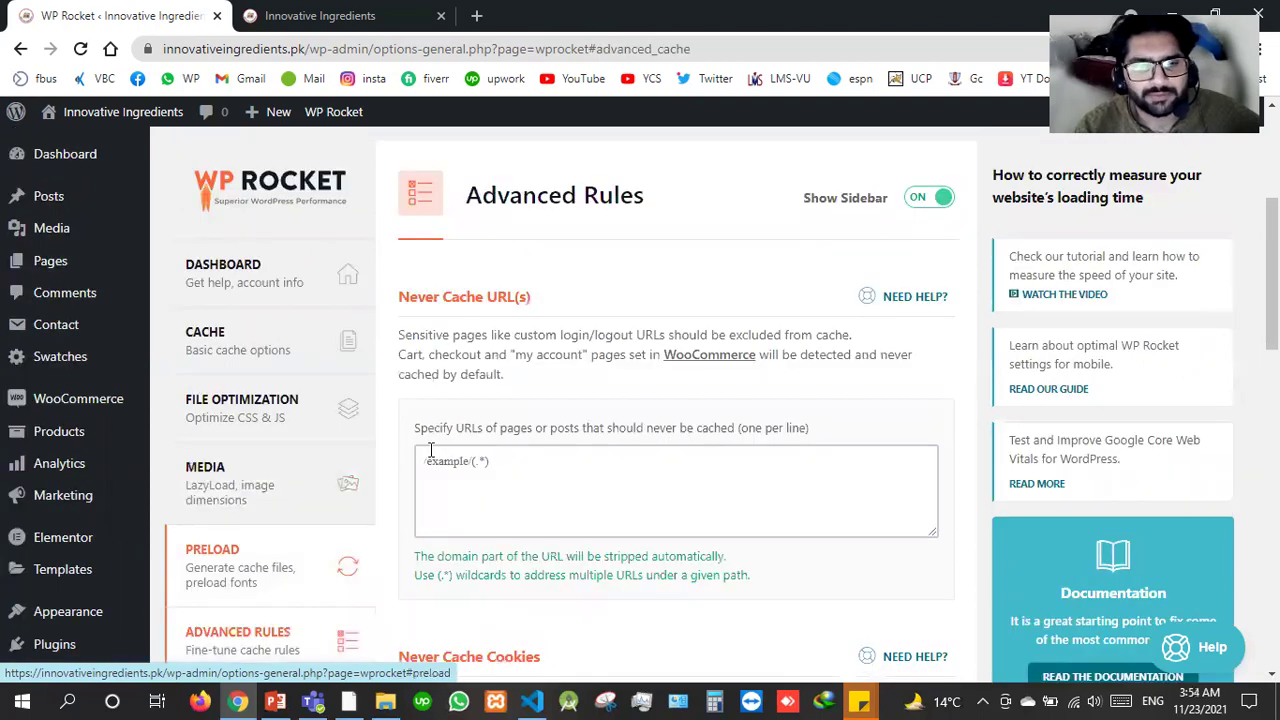
{"action": "scroll", "coordinate": [237, 366], "scroll_direction": "down", "scroll_amount": 3}
{"action": "scroll", "coordinate": [231, 342], "scroll_direction": "down", "scroll_amount": 1}
{"action": "left_click", "coordinate": [233, 338]}
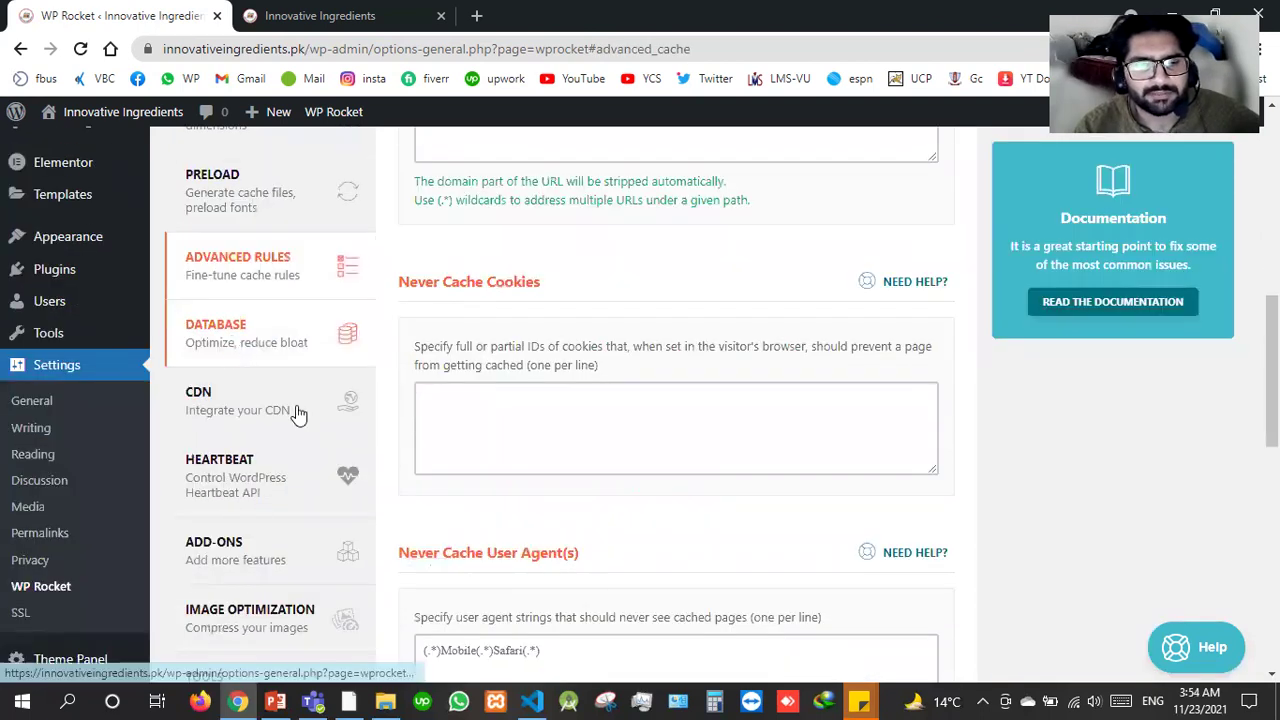
{"action": "left_click", "coordinate": [214, 308]}
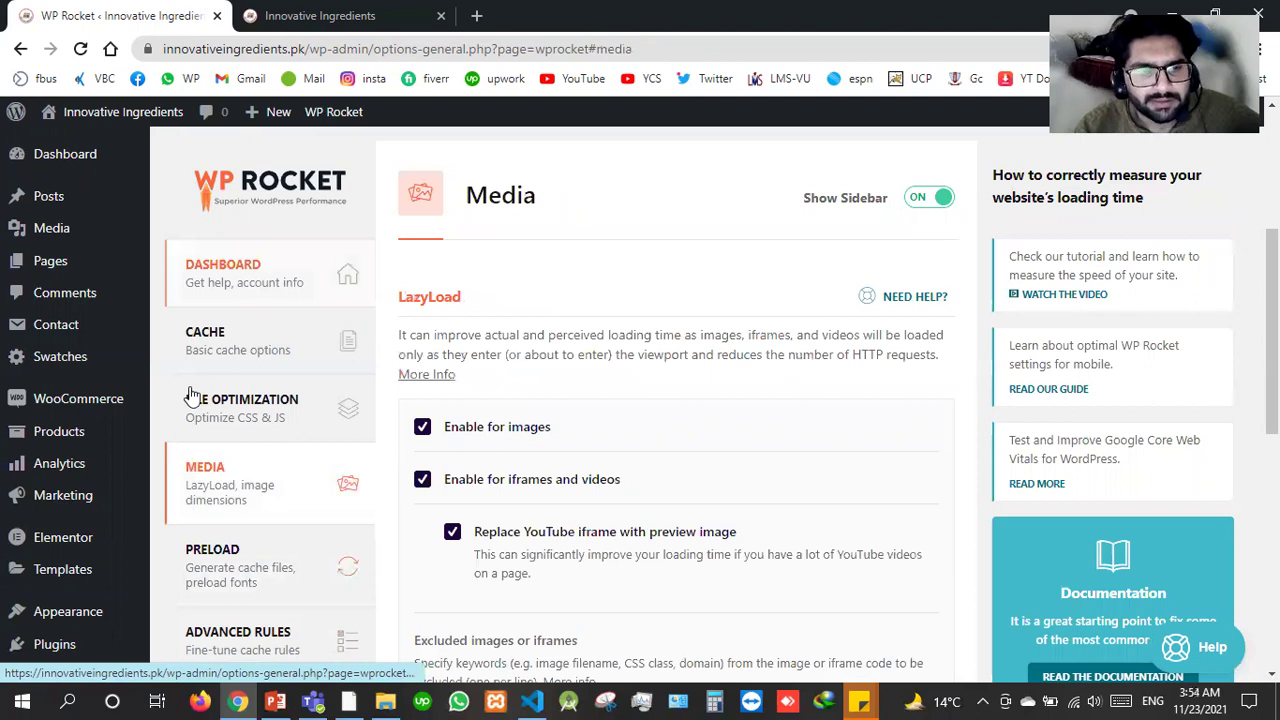
{"action": "scroll", "coordinate": [190, 394], "scroll_direction": "down", "scroll_amount": 4}
{"action": "left_click", "coordinate": [240, 484]}
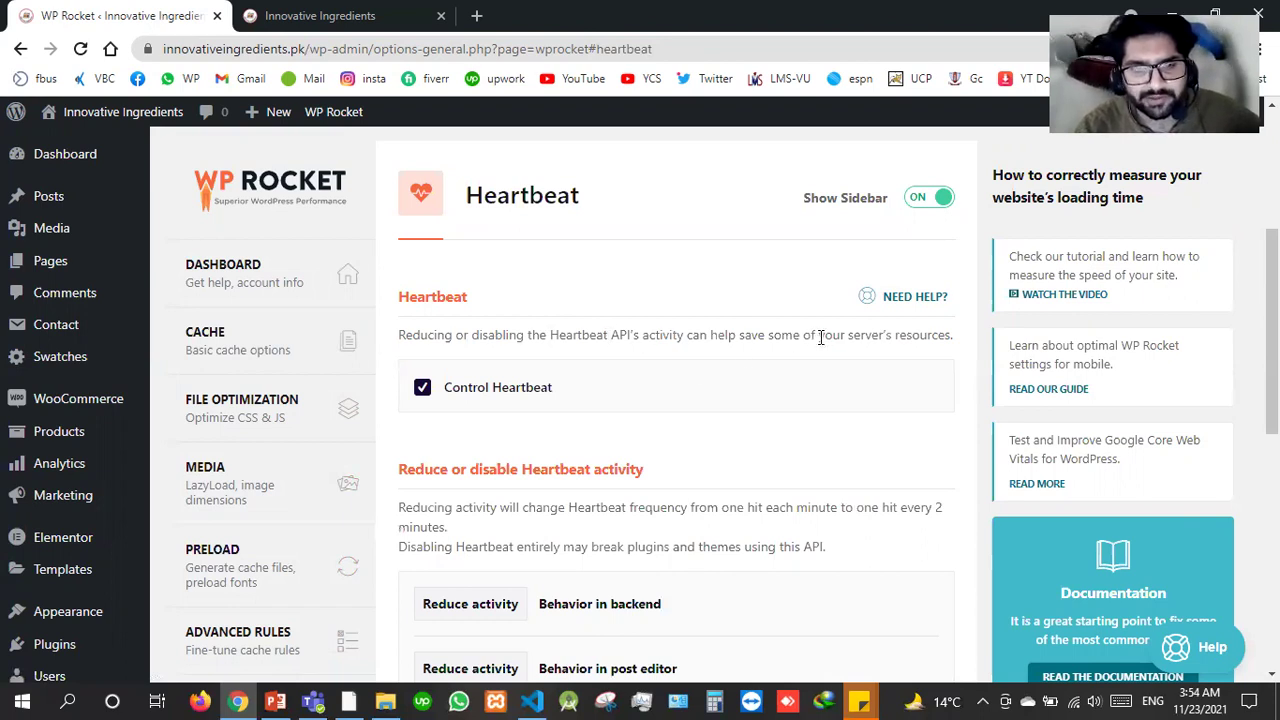
Keep Reduce activity as the Heartbeat behavior in backend, post editor and frontend, save the settings and dismiss the database optimization and RocketCDN notices.
{"action": "scroll", "coordinate": [464, 410], "scroll_direction": "down", "scroll_amount": 3}
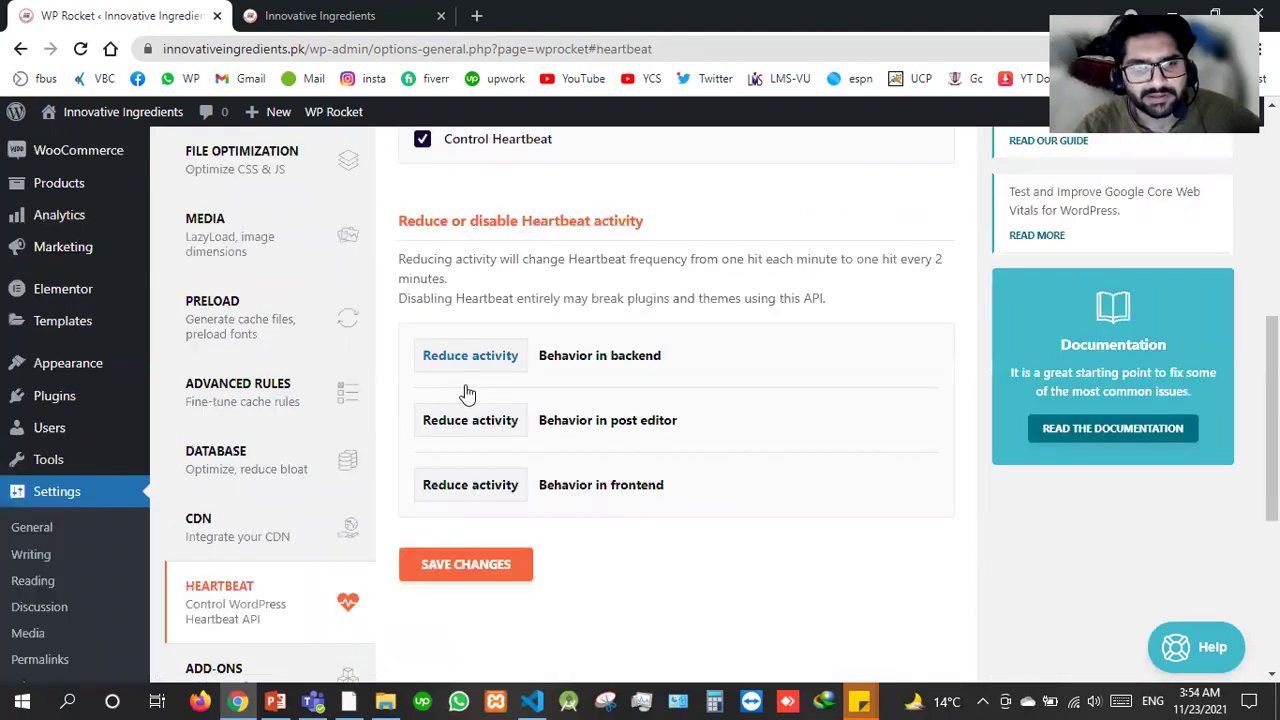
{"action": "scroll", "coordinate": [463, 340], "scroll_direction": "down", "scroll_amount": 1}
{"action": "left_click", "coordinate": [466, 325]}
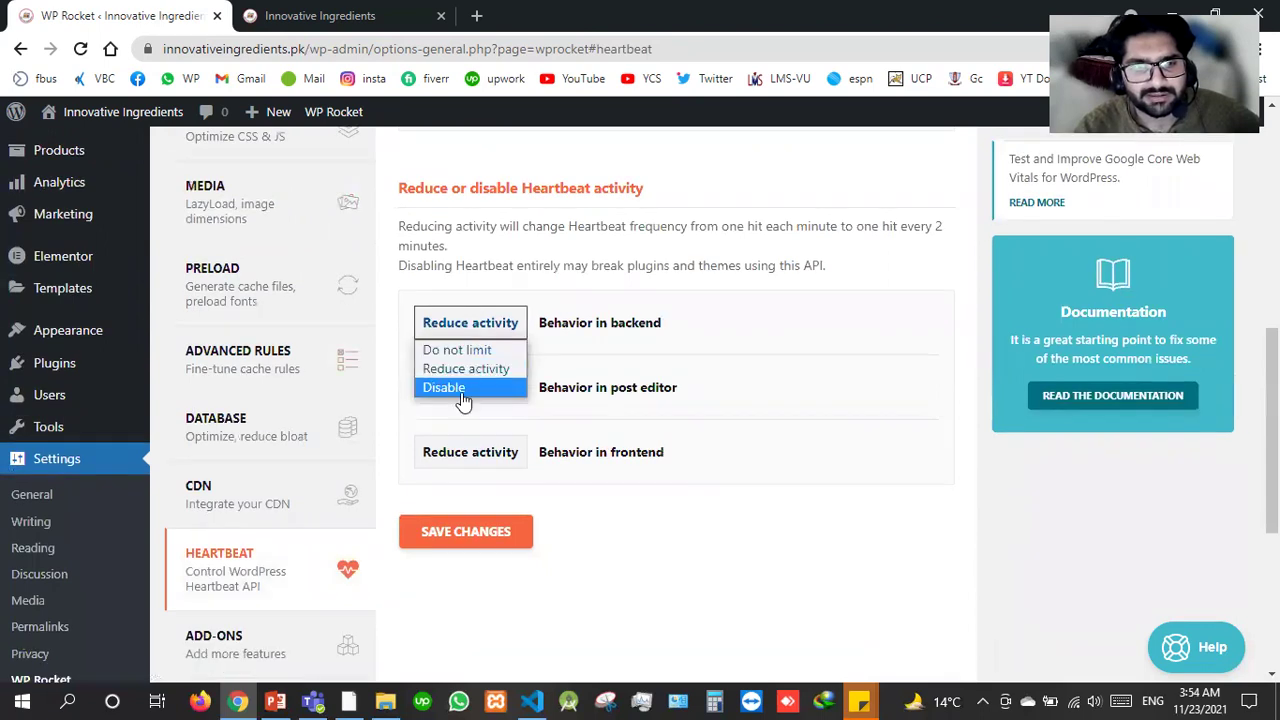
{"action": "left_click", "coordinate": [462, 404]}
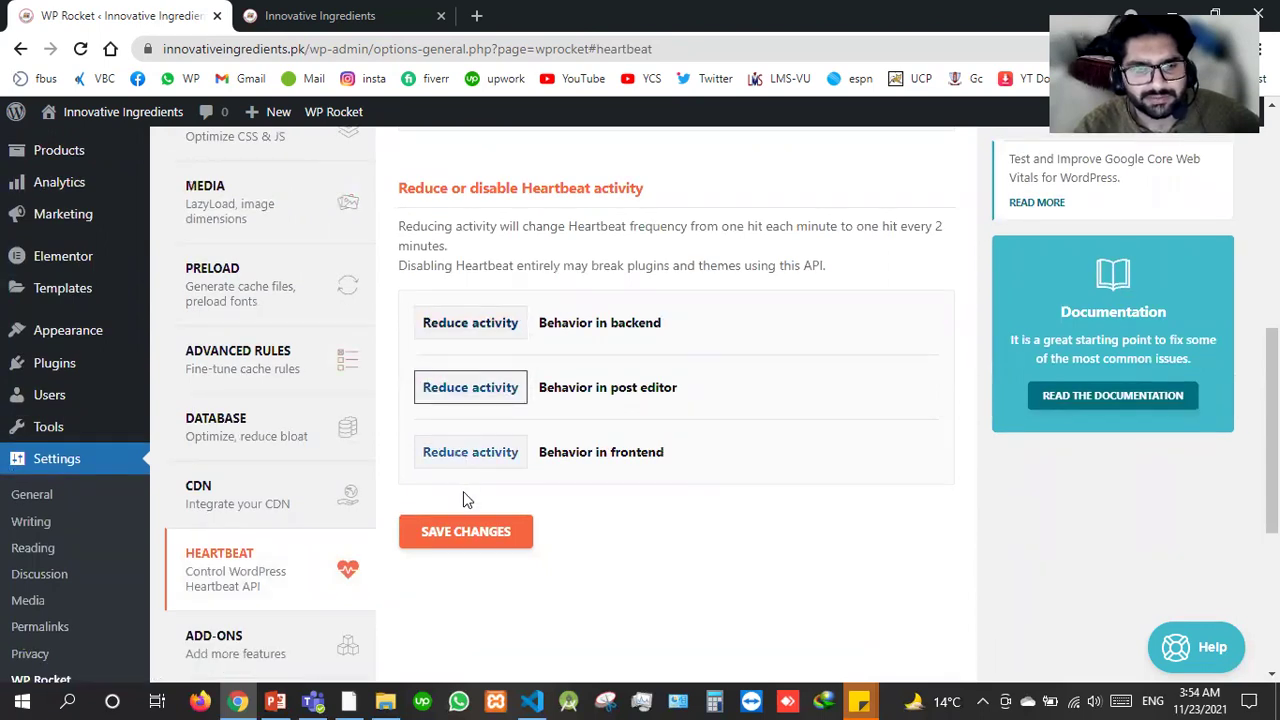
{"action": "left_click", "coordinate": [462, 455]}
{"action": "left_click", "coordinate": [450, 548]}
{"action": "left_click", "coordinate": [452, 537]}
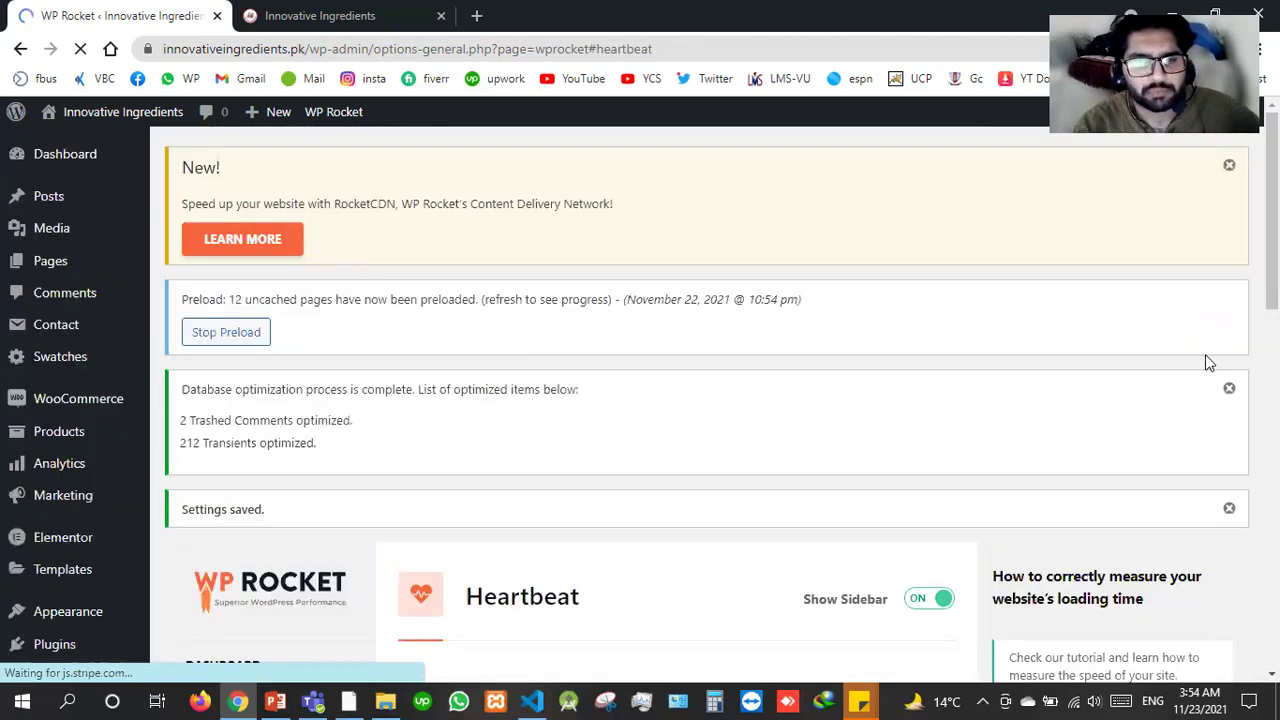
{"action": "left_click", "coordinate": [1228, 390]}
{"action": "left_click", "coordinate": [1229, 166]}
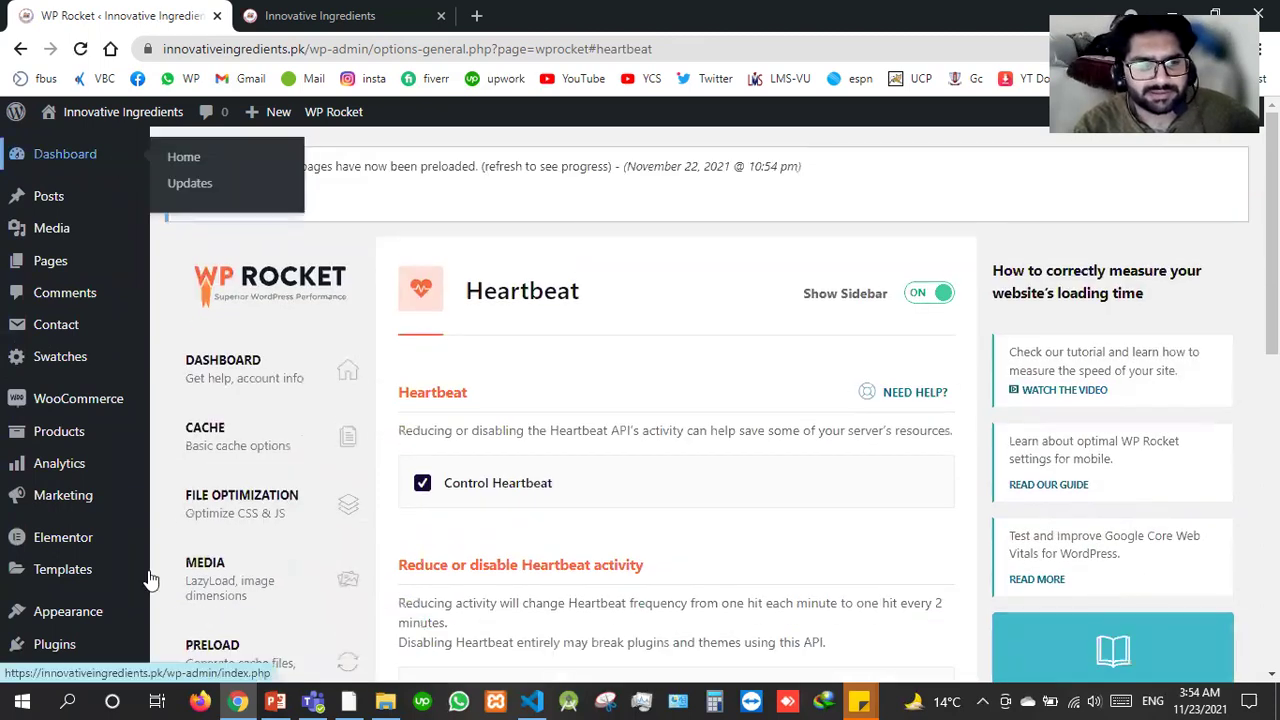
Check the lecture's "What we will learn today" slide in PowerPoint and return to the WP Rocket settings in Chrome.
{"action": "scroll", "coordinate": [214, 508], "scroll_direction": "down", "scroll_amount": 3}
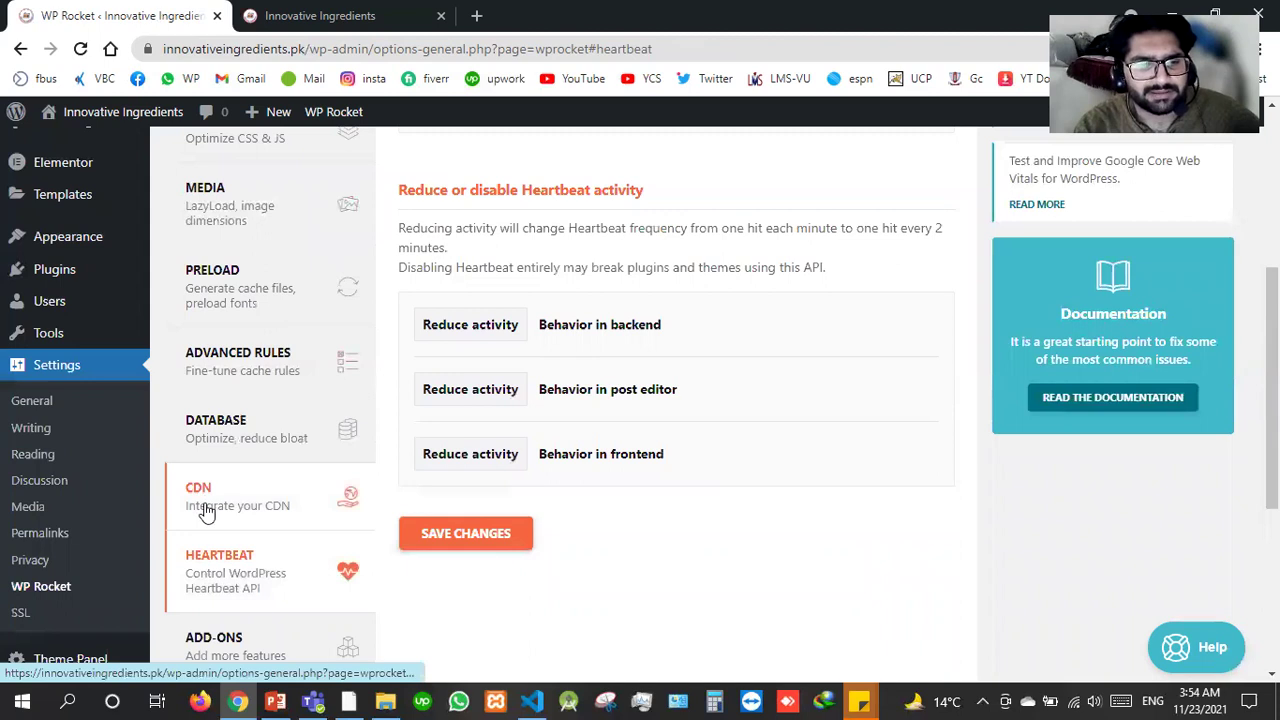
{"action": "scroll", "coordinate": [206, 512], "scroll_direction": "down", "scroll_amount": 1}
{"action": "scroll", "coordinate": [204, 513], "scroll_direction": "down", "scroll_amount": 2}
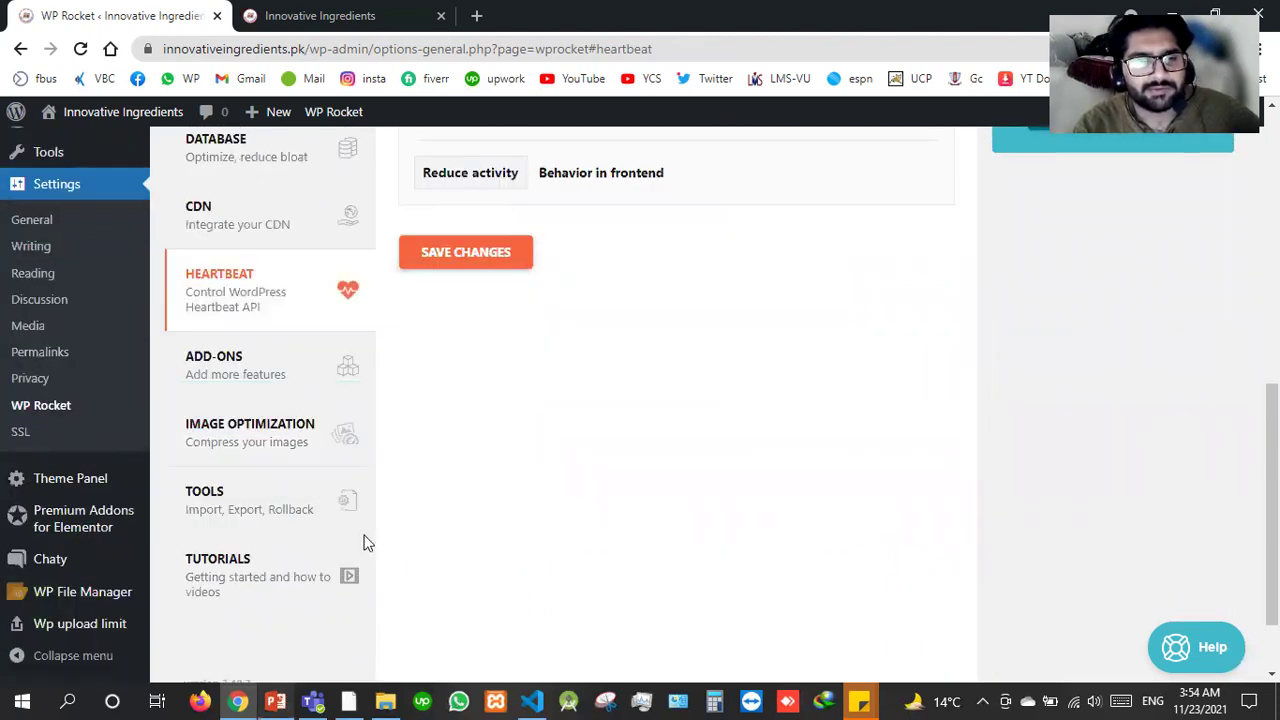
{"action": "mouse_move", "coordinate": [280, 697]}
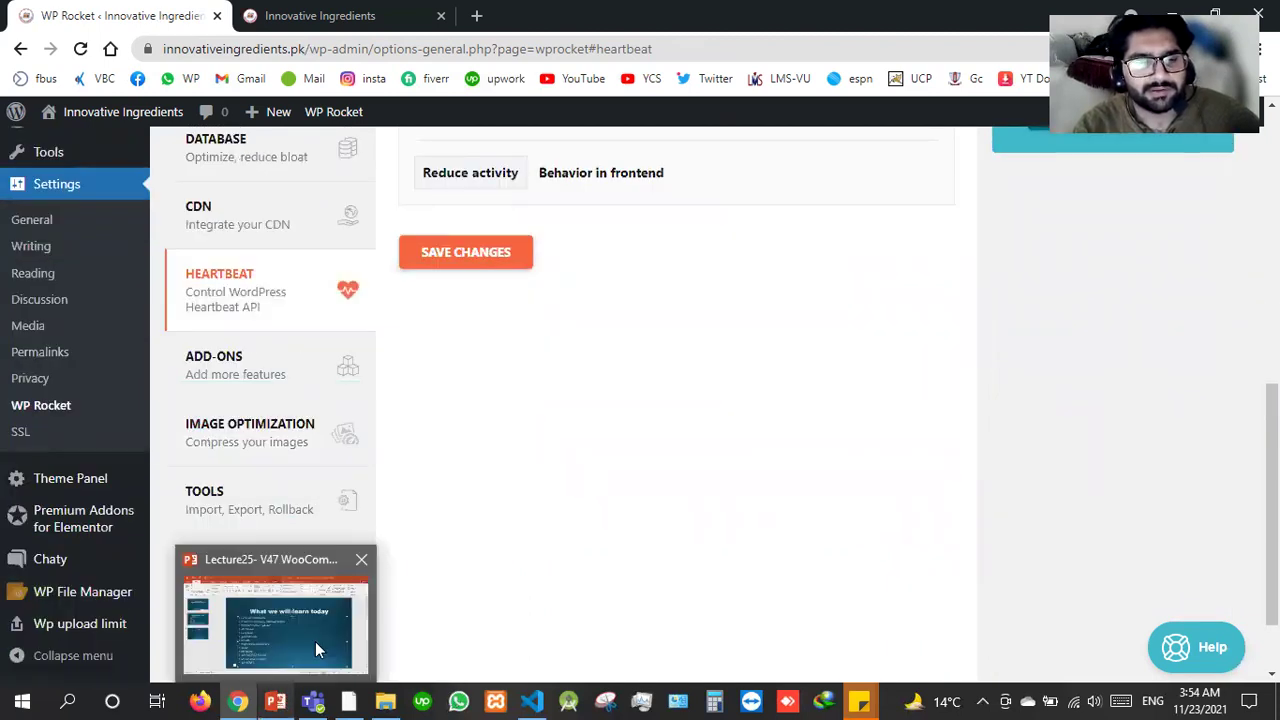
{"action": "left_click", "coordinate": [280, 697]}
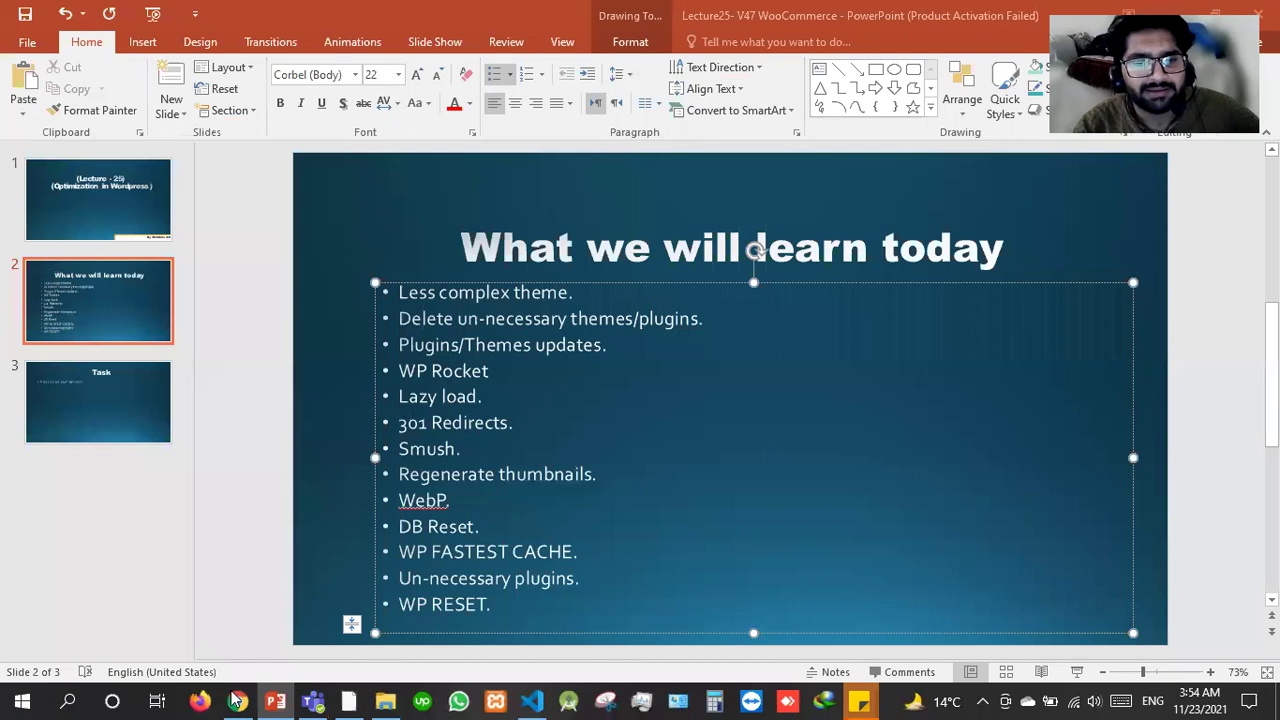
{"action": "key", "text": "alt+Tab"}
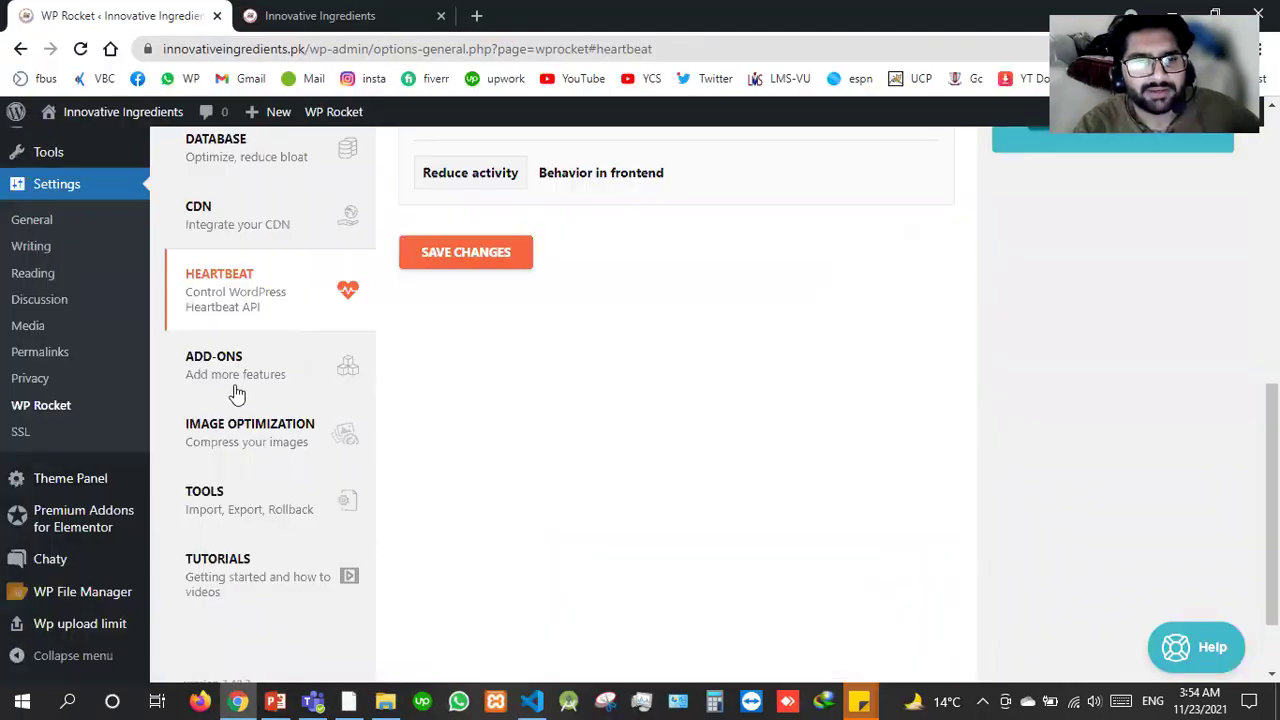
Review WP Rocket's CDN options, including CNAMEs and file exclusions, and the LazyLoad options in the Media settings.
{"action": "scroll", "coordinate": [274, 391], "scroll_direction": "up", "scroll_amount": 2}
{"action": "left_click", "coordinate": [273, 436]}
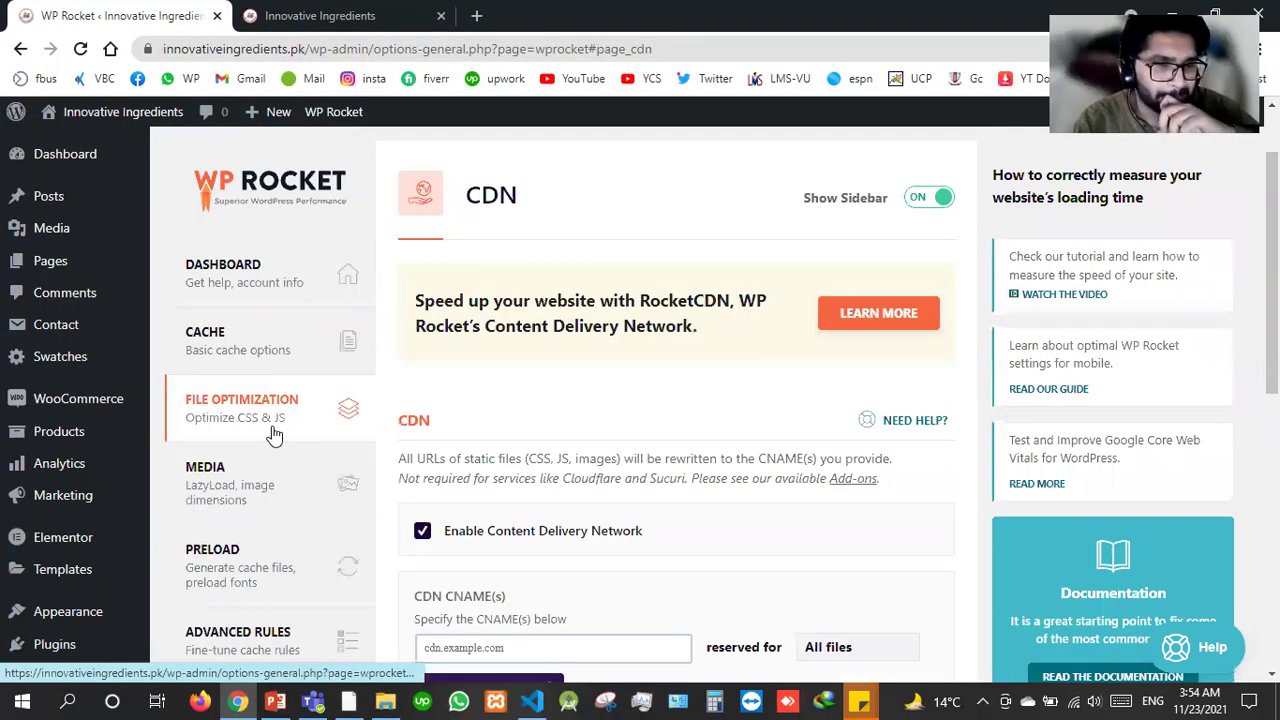
{"action": "scroll", "coordinate": [274, 436], "scroll_direction": "down", "scroll_amount": 1}
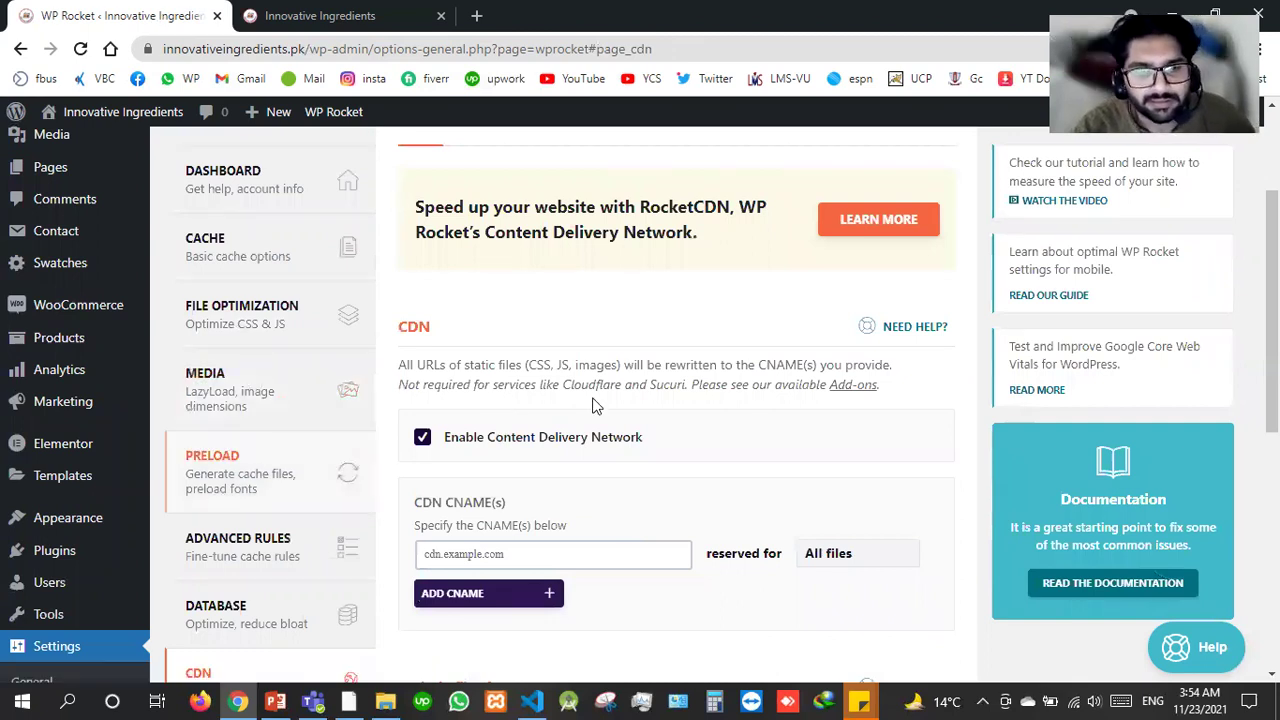
{"action": "scroll", "coordinate": [592, 405], "scroll_direction": "down", "scroll_amount": 1}
{"action": "scroll", "coordinate": [262, 390], "scroll_direction": "down", "scroll_amount": 2}
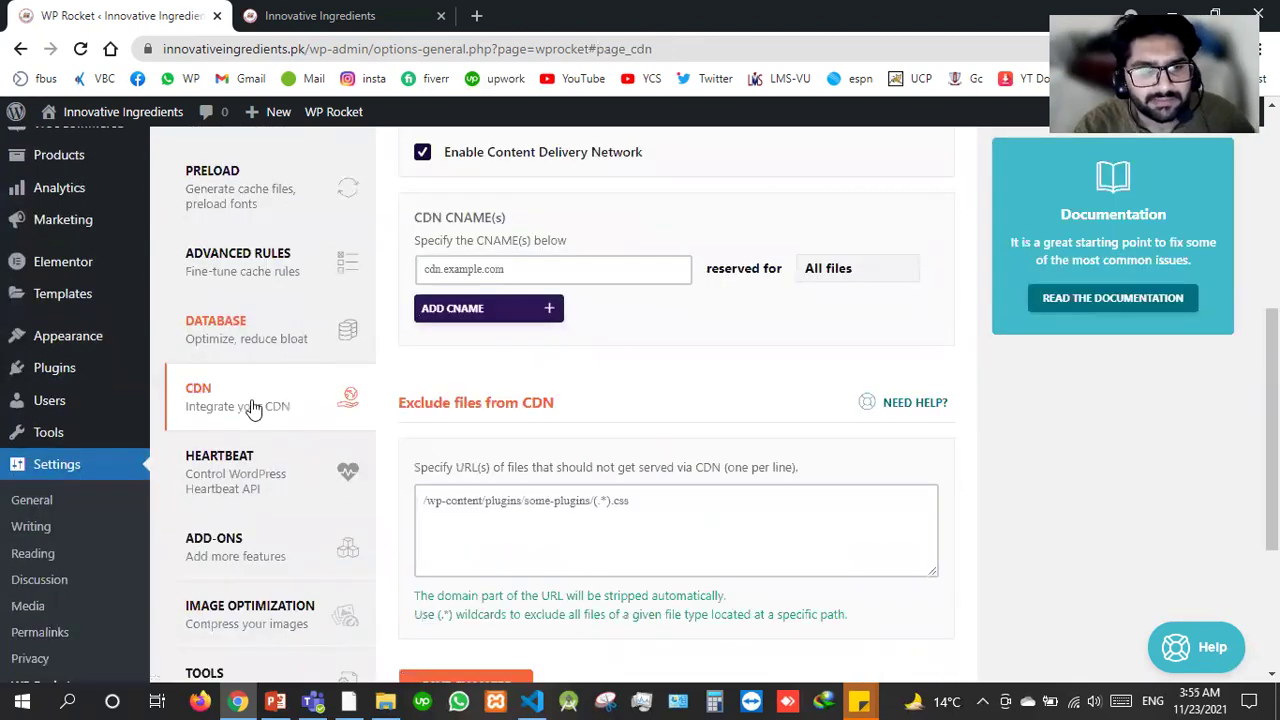
{"action": "scroll", "coordinate": [252, 408], "scroll_direction": "up", "scroll_amount": 4}
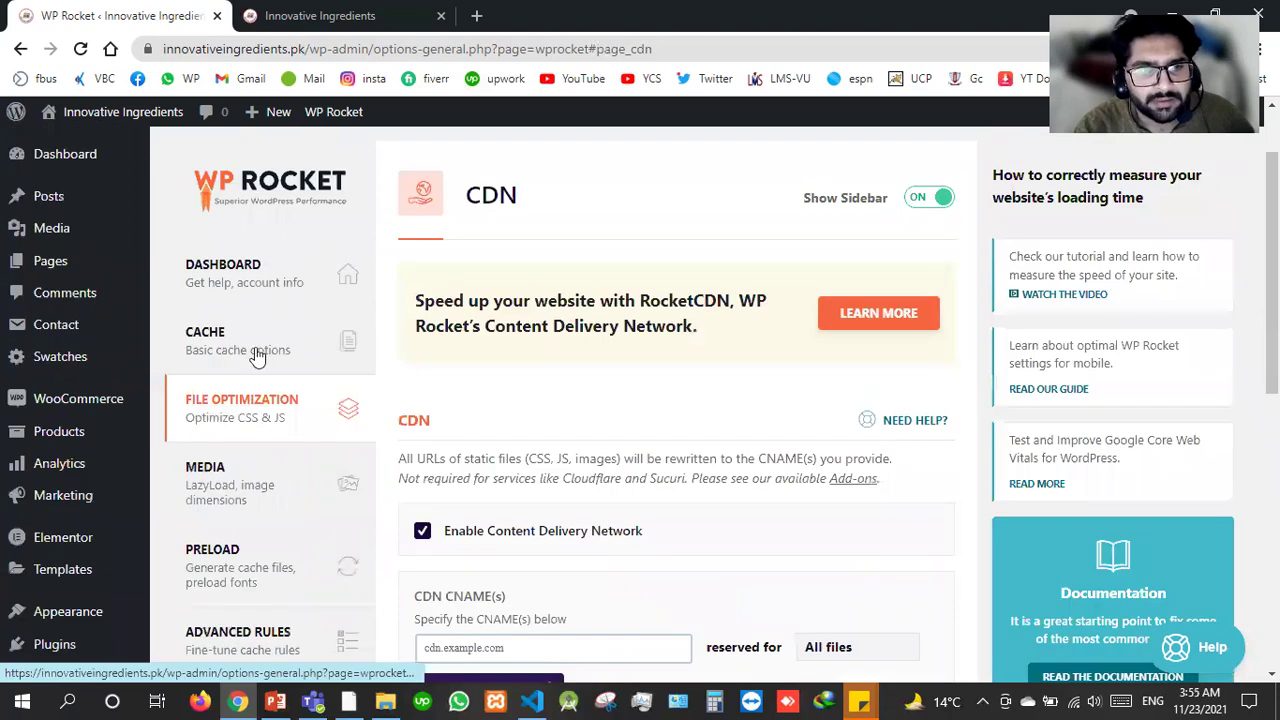
{"action": "left_click", "coordinate": [273, 487]}
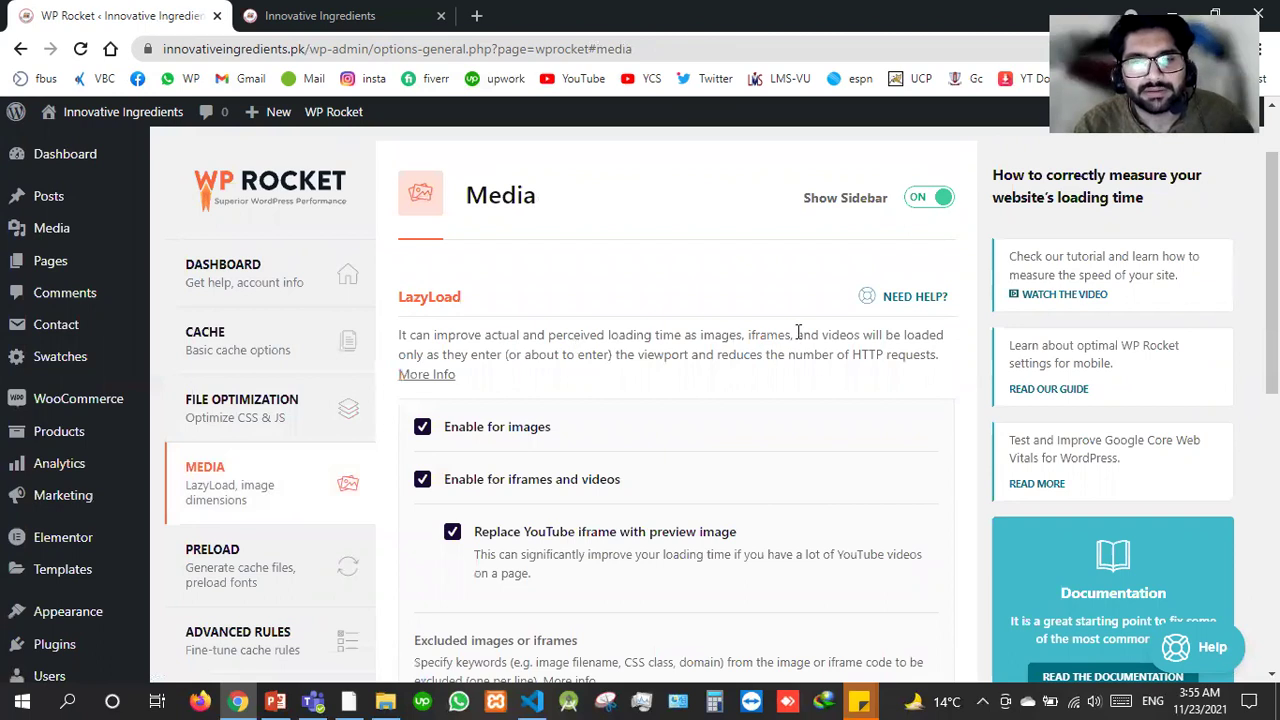
{"action": "scroll", "coordinate": [470, 484], "scroll_direction": "down", "scroll_amount": 1}
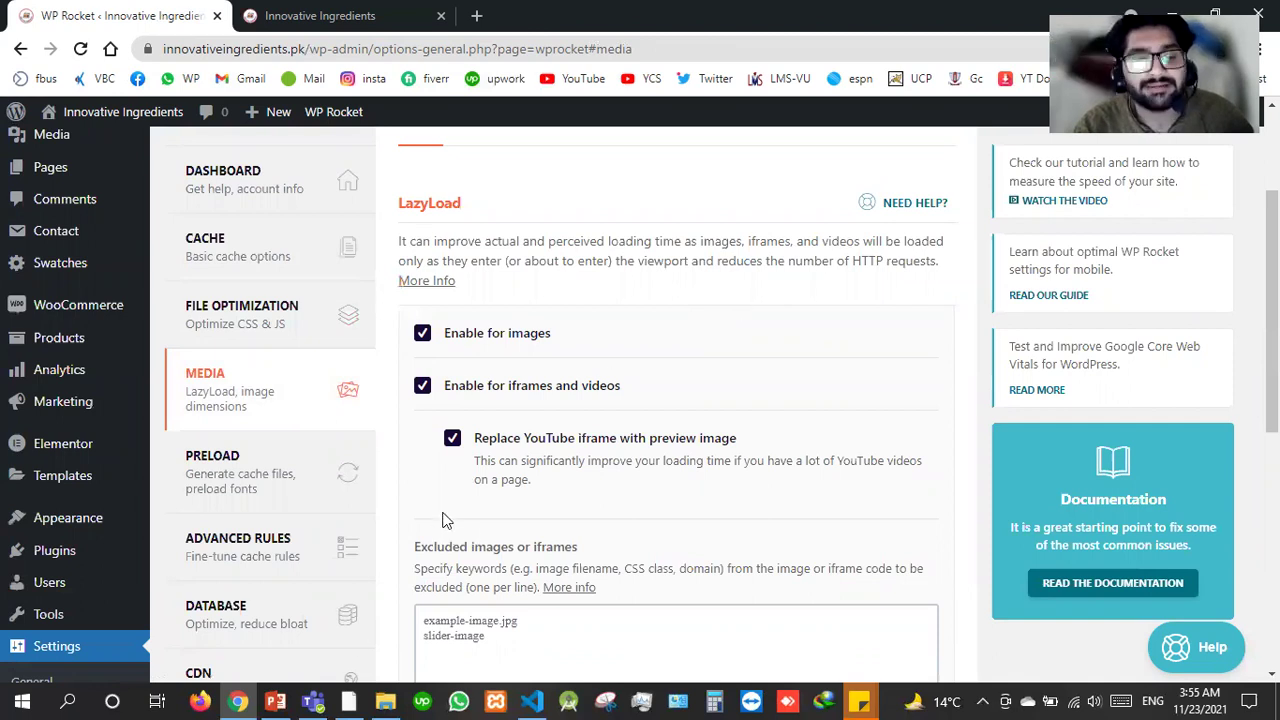
Switch to the PowerPoint agenda slide and highlight the "301 Redirects." bullet.
{"action": "left_click", "coordinate": [313, 701]}
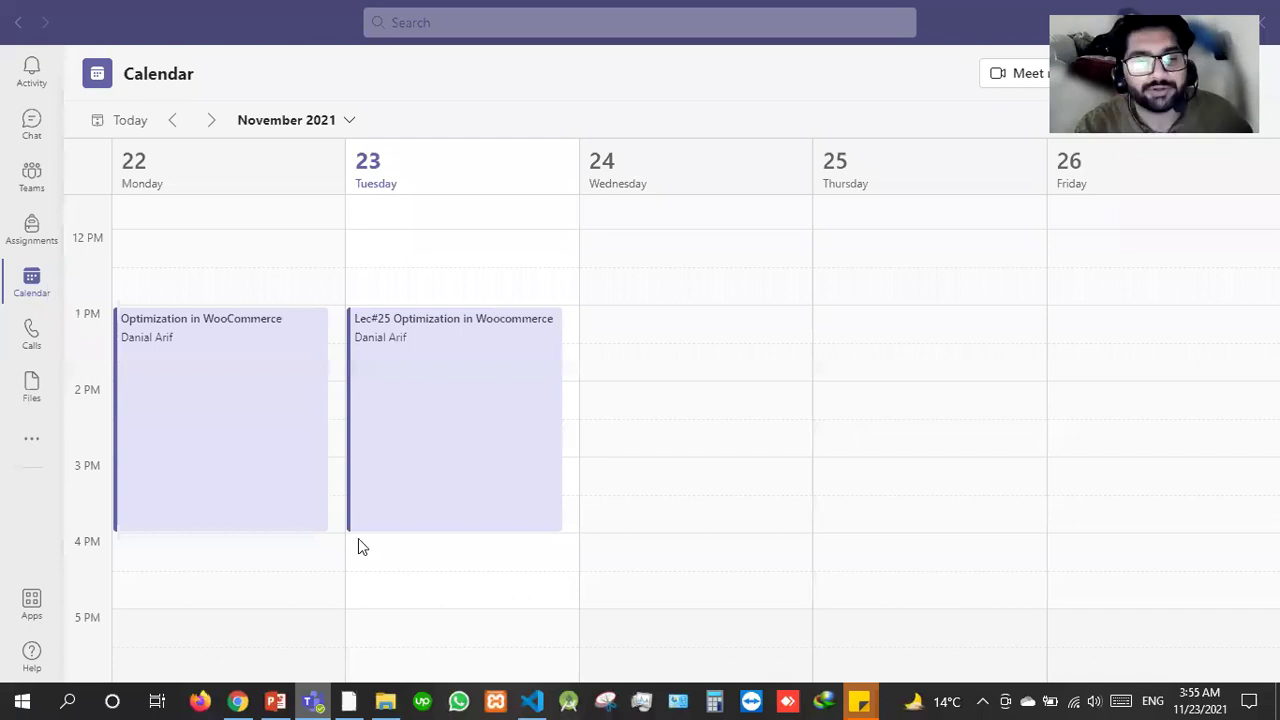
{"action": "key", "text": "alt+Tab"}
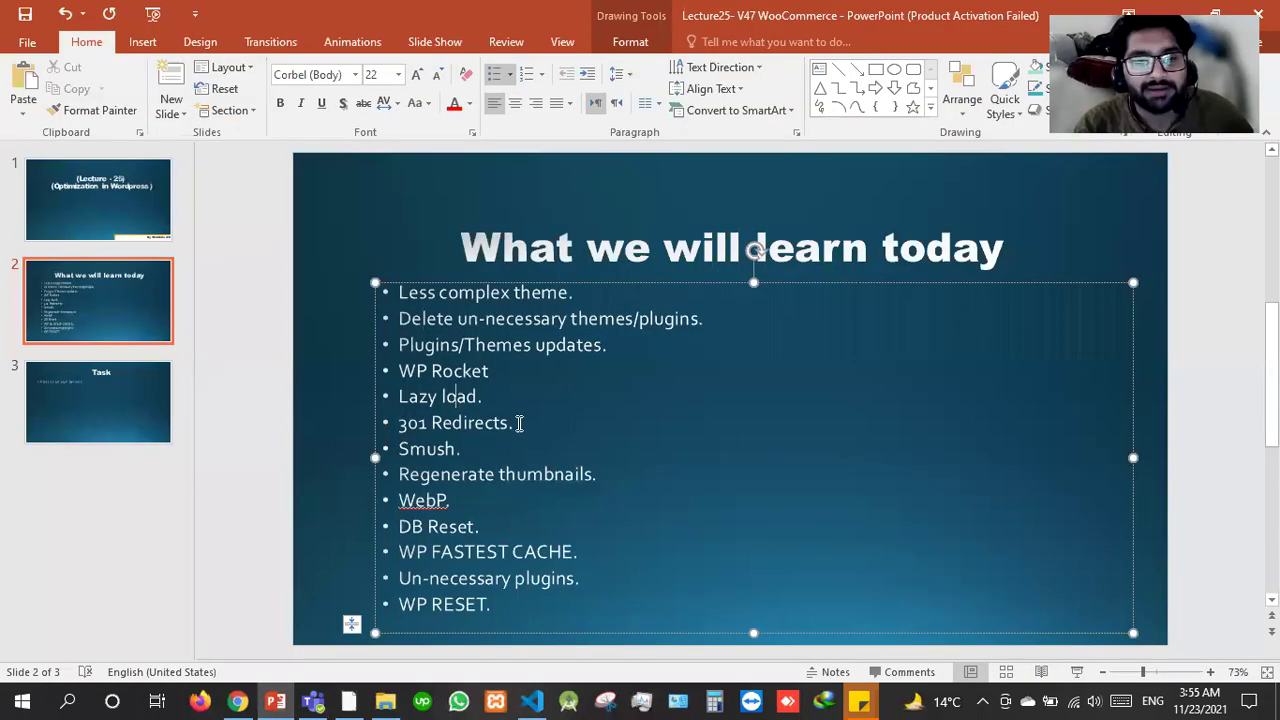
{"action": "triple_click", "coordinate": [358, 432]}
Switch back to Chrome and look up "what is 301 redirect" on Google in a separate tab.
{"action": "left_click", "coordinate": [238, 701]}
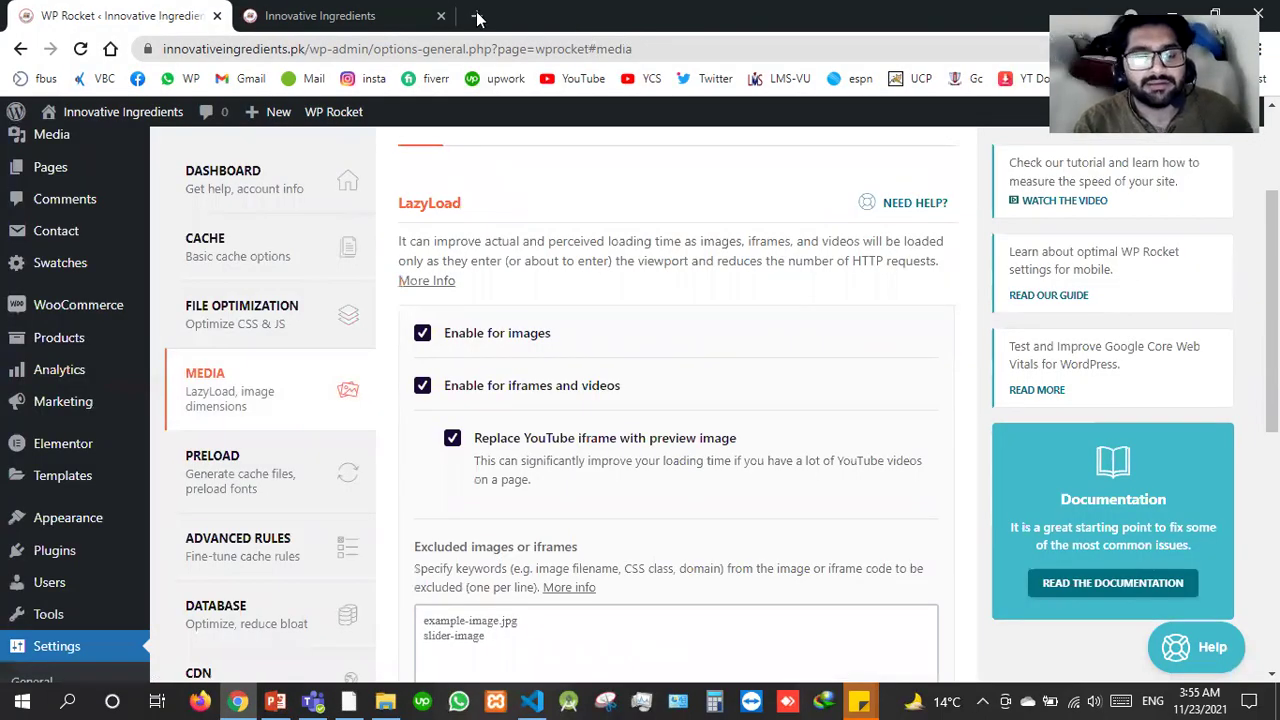
{"action": "left_click", "coordinate": [477, 16]}
{"action": "type", "text": "w"}
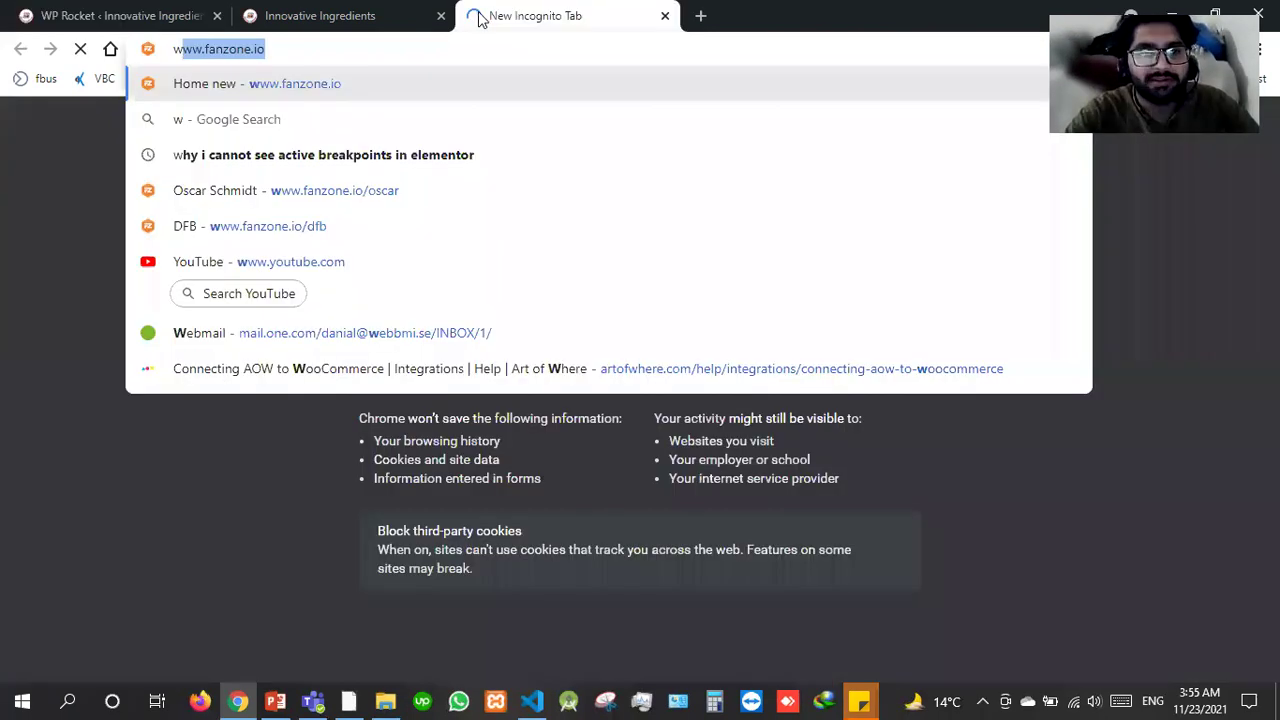
{"action": "type", "text": "hat us"}
{"action": "key", "text": "BackSpace"}
{"action": "key", "text": "BackSpace"}
{"action": "key", "text": "BackSpace"}
{"action": "type", "text": "is 30"}
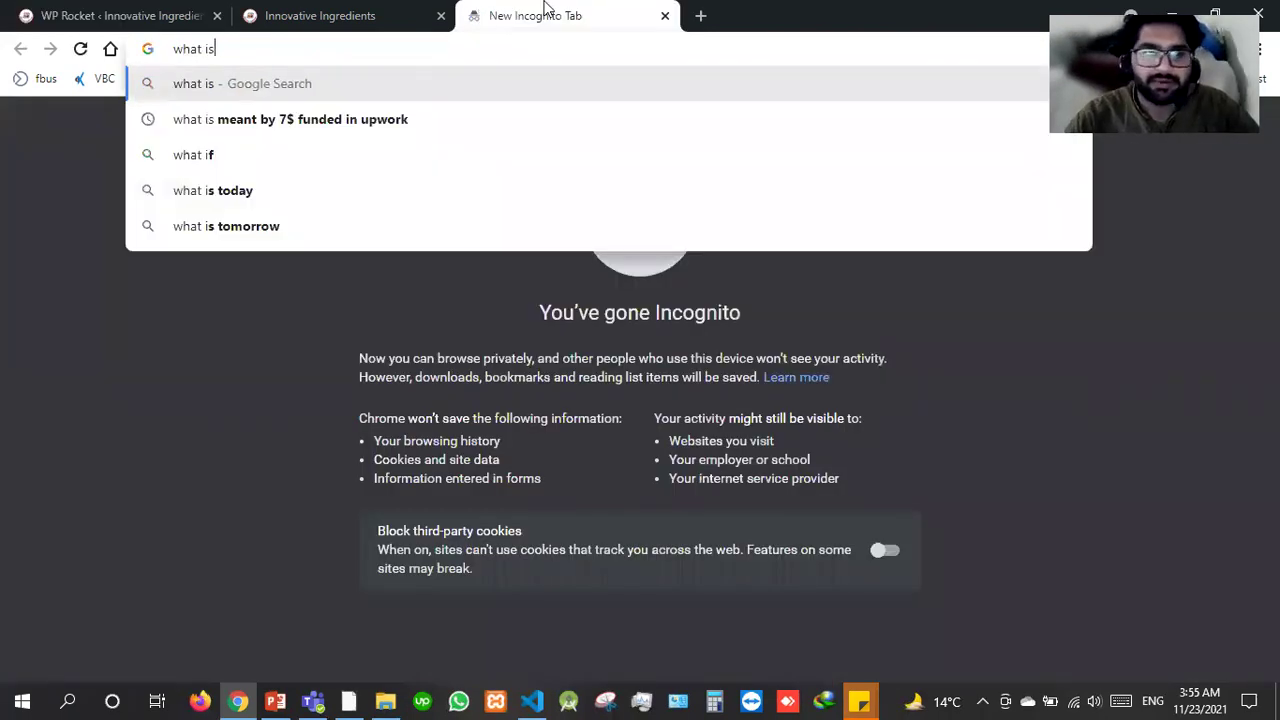
{"action": "type", "text": "1 redirect"}
{"action": "key", "text": "Return"}
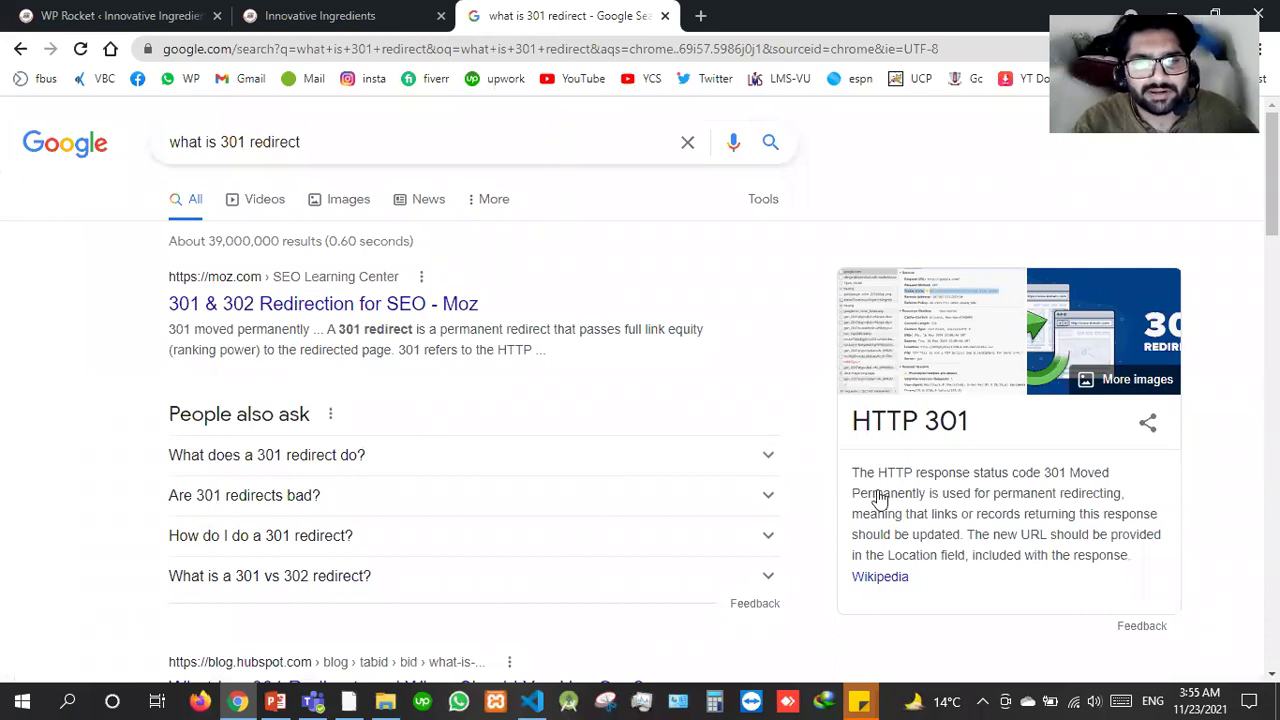
{"action": "scroll", "coordinate": [880, 526], "scroll_direction": "down", "scroll_amount": 1}
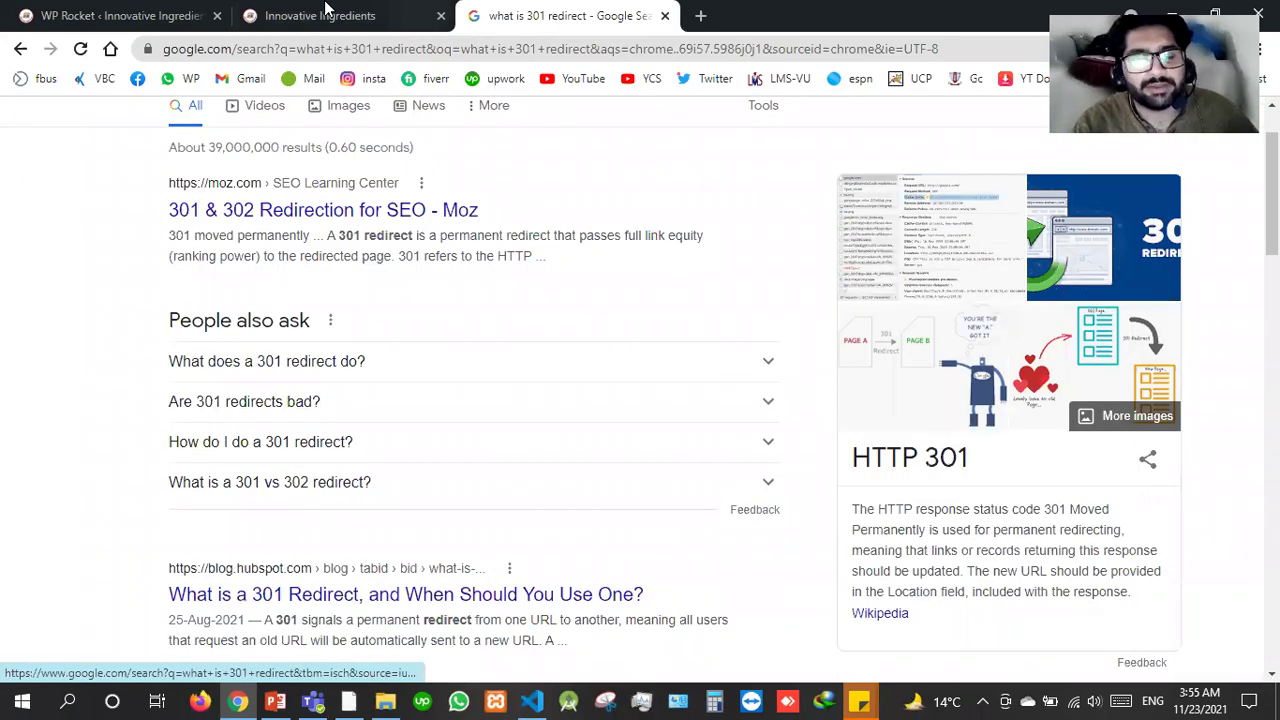
Open the WordPress Add New plugin page from the WP Rocket page in a separate tab and close the Google results tab.
{"action": "left_click", "coordinate": [325, 12]}
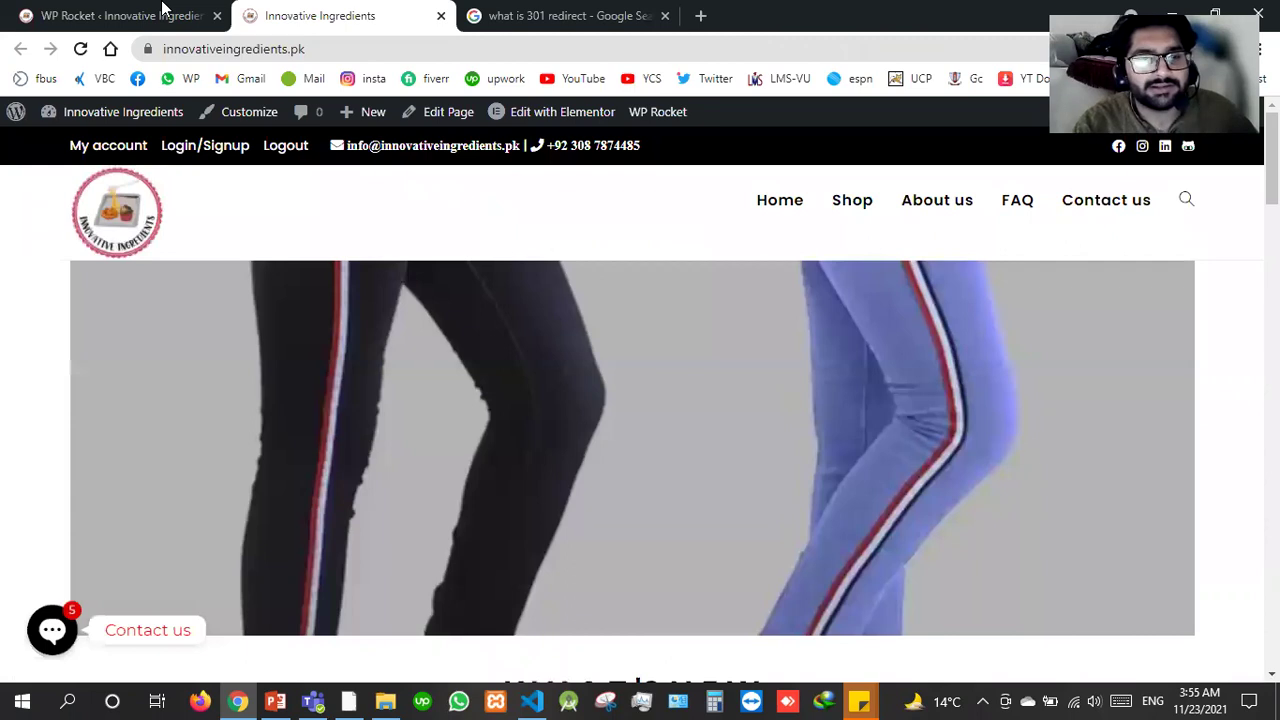
{"action": "key", "text": "ctrl+shift+Tab"}
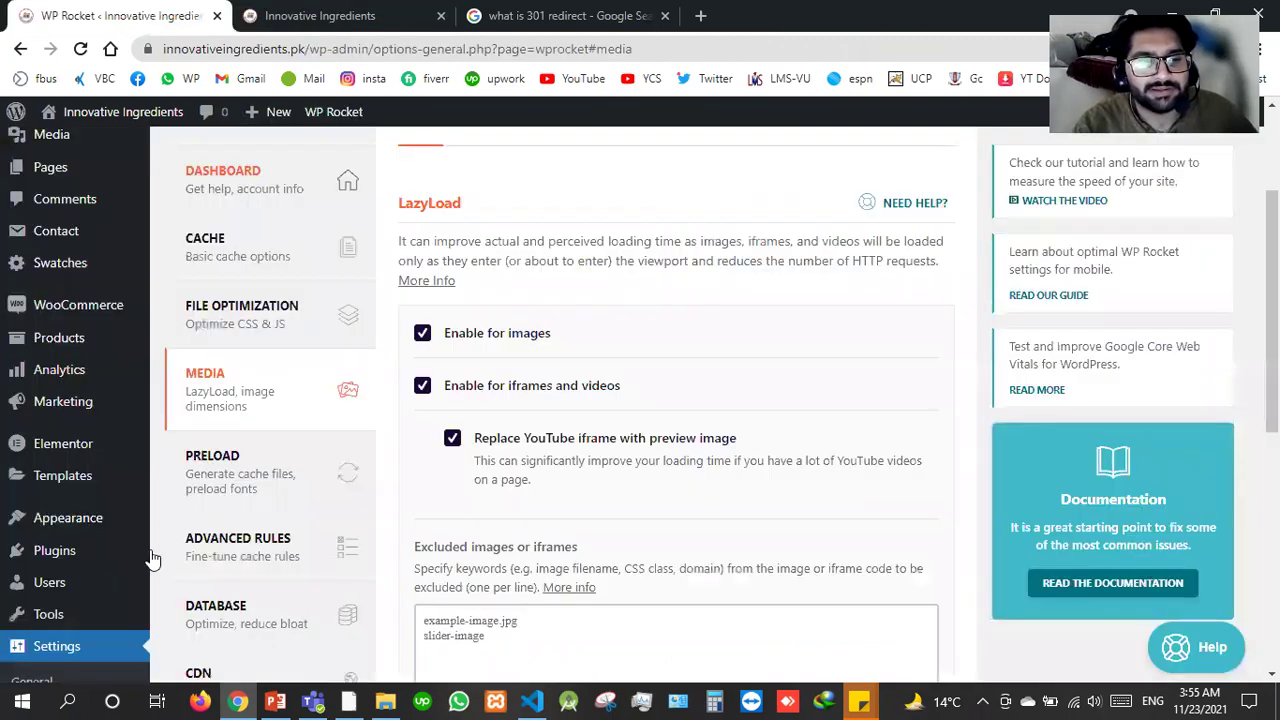
{"action": "mouse_move", "coordinate": [60, 550]}
{"action": "right_click", "coordinate": [206, 576]}
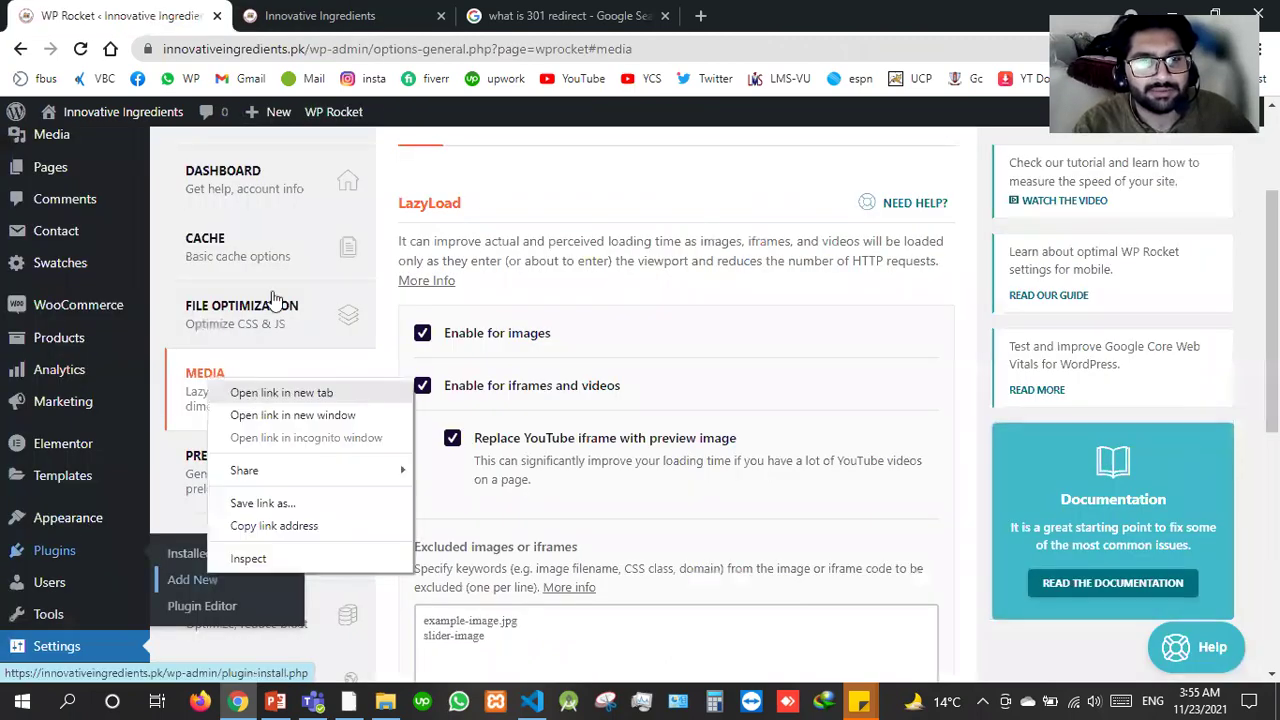
{"action": "left_click", "coordinate": [256, 394]}
{"action": "key", "text": "ctrl+Tab"}
{"action": "key", "text": "ctrl+Tab"}
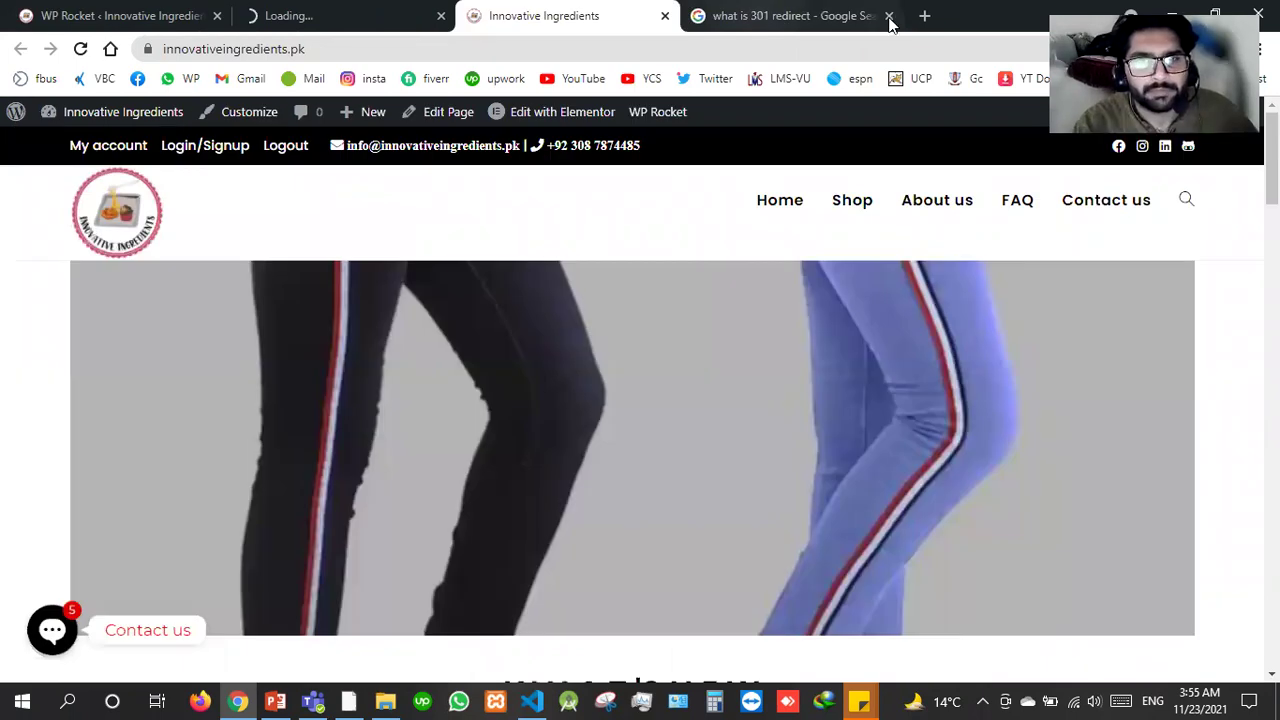
{"action": "left_click", "coordinate": [886, 22]}
{"action": "left_click", "coordinate": [889, 16]}
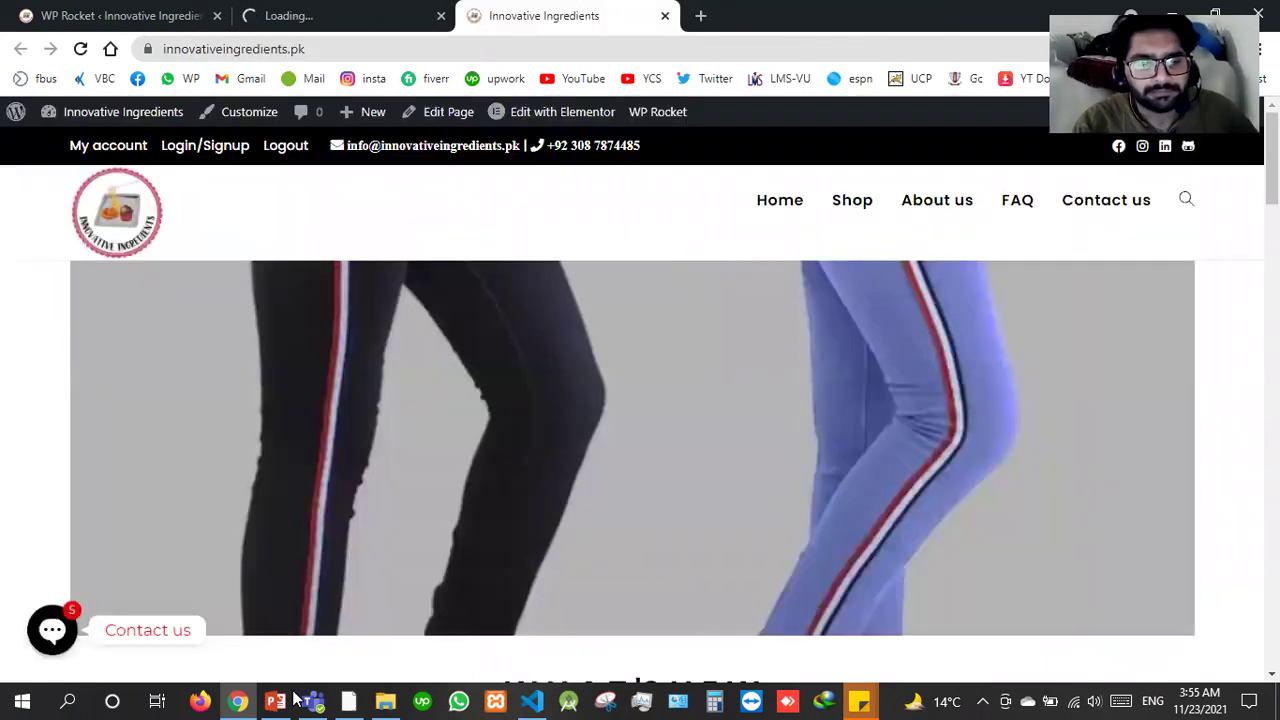
Check the remaining topics on the PowerPoint agenda slide and return to the Add Plugins page in Chrome.
{"action": "key", "text": "alt+Tab"}
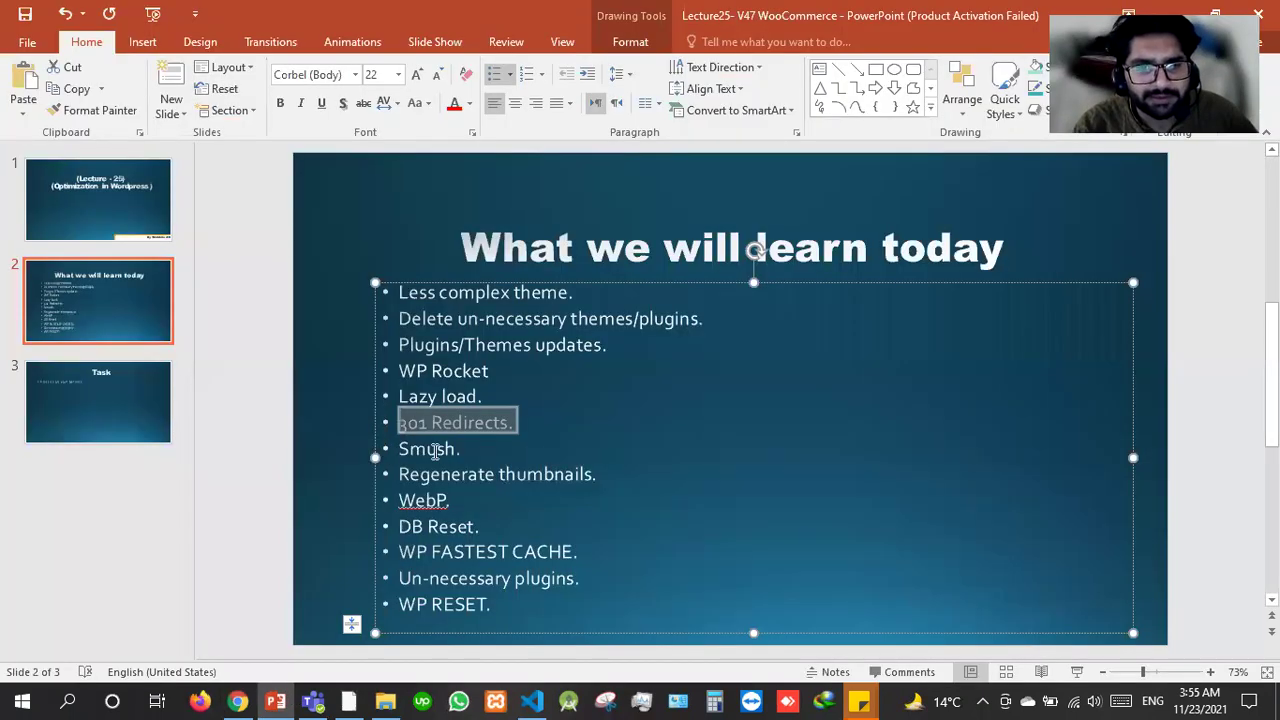
{"action": "left_click", "coordinate": [481, 476]}
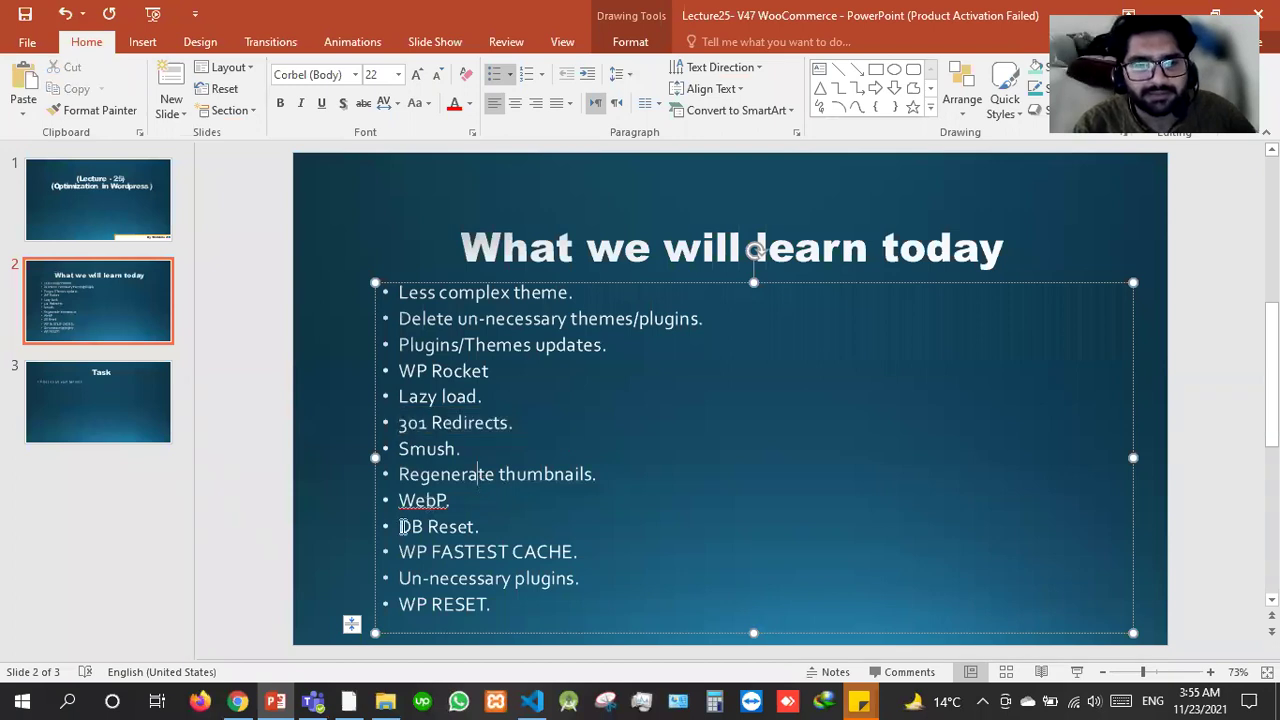
{"action": "left_click", "coordinate": [237, 700]}
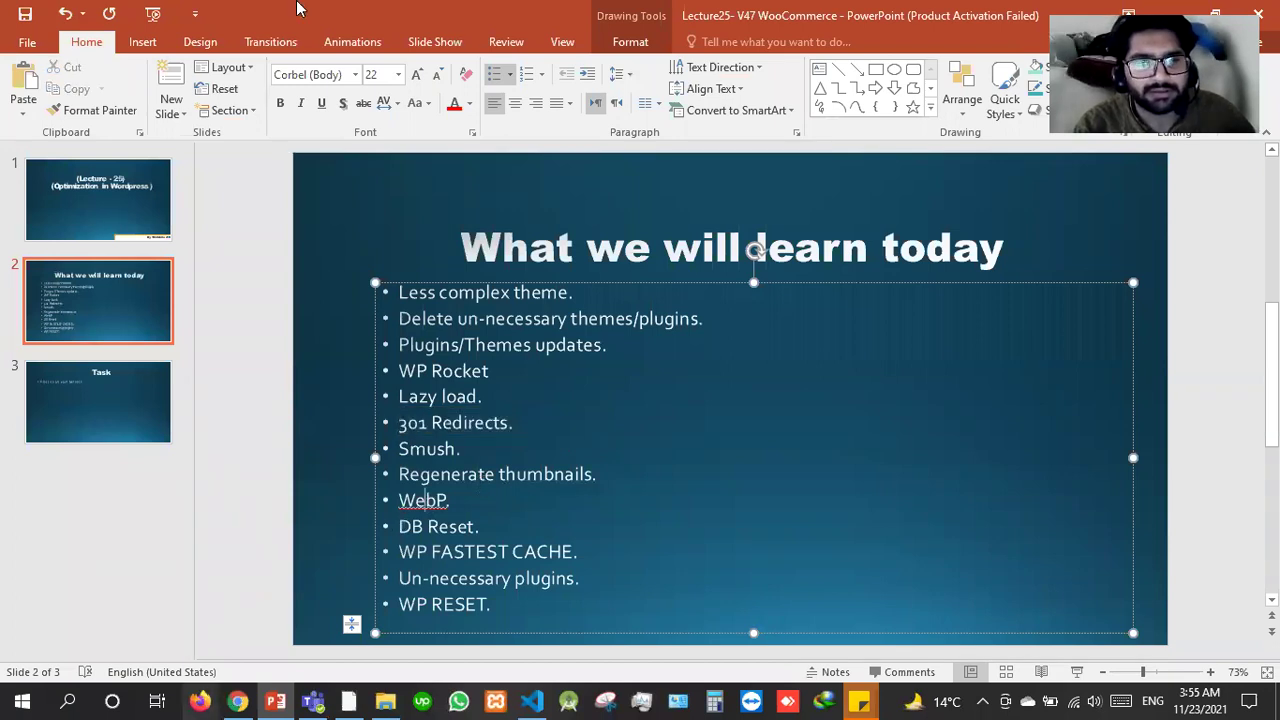
{"action": "key", "text": "ctrl+shift+Tab"}
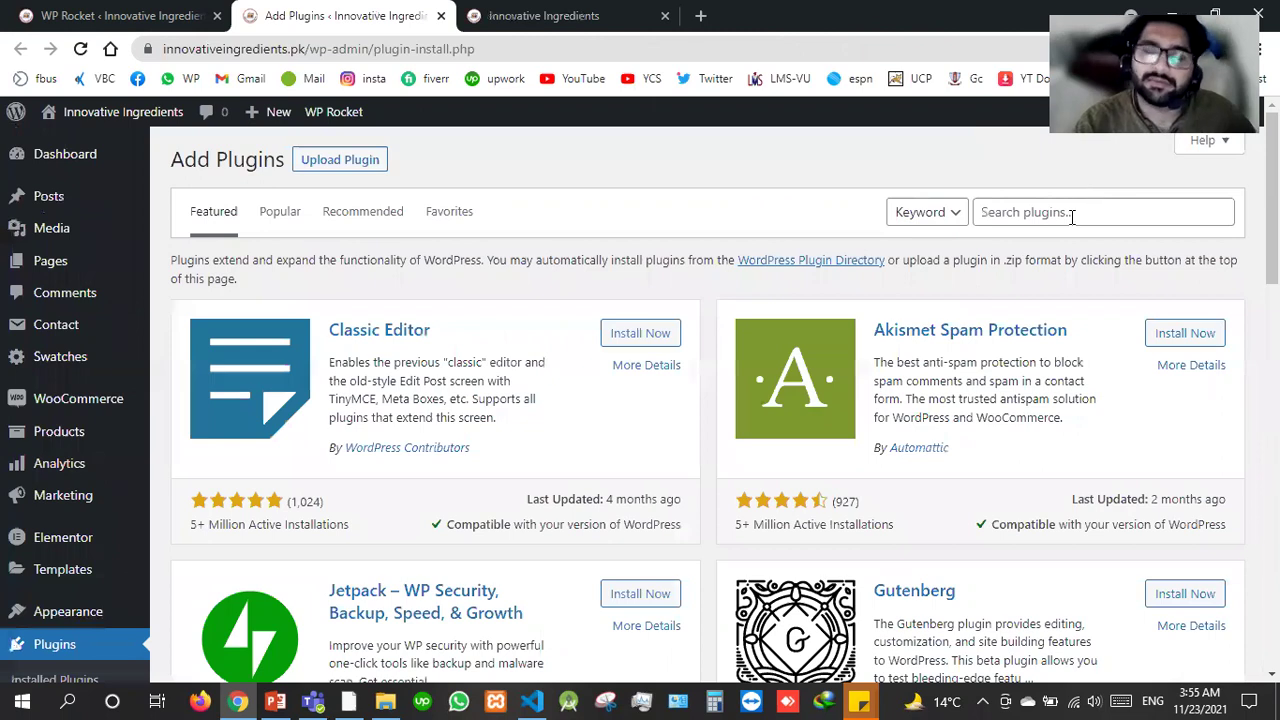
Search the plugin directory for "301", then install and activate 301 Redirects – Easy Redirect Manager.
{"action": "left_click", "coordinate": [1071, 213]}
{"action": "type", "text": "301"}
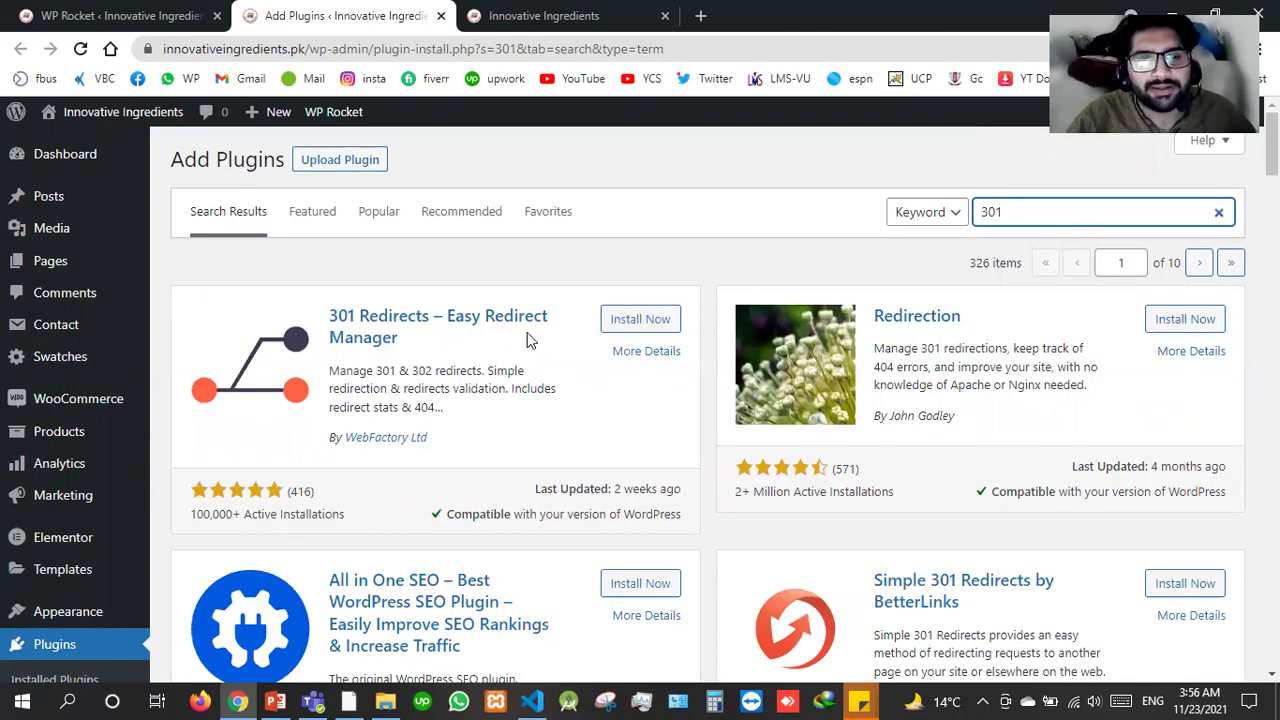
{"action": "left_click", "coordinate": [614, 322]}
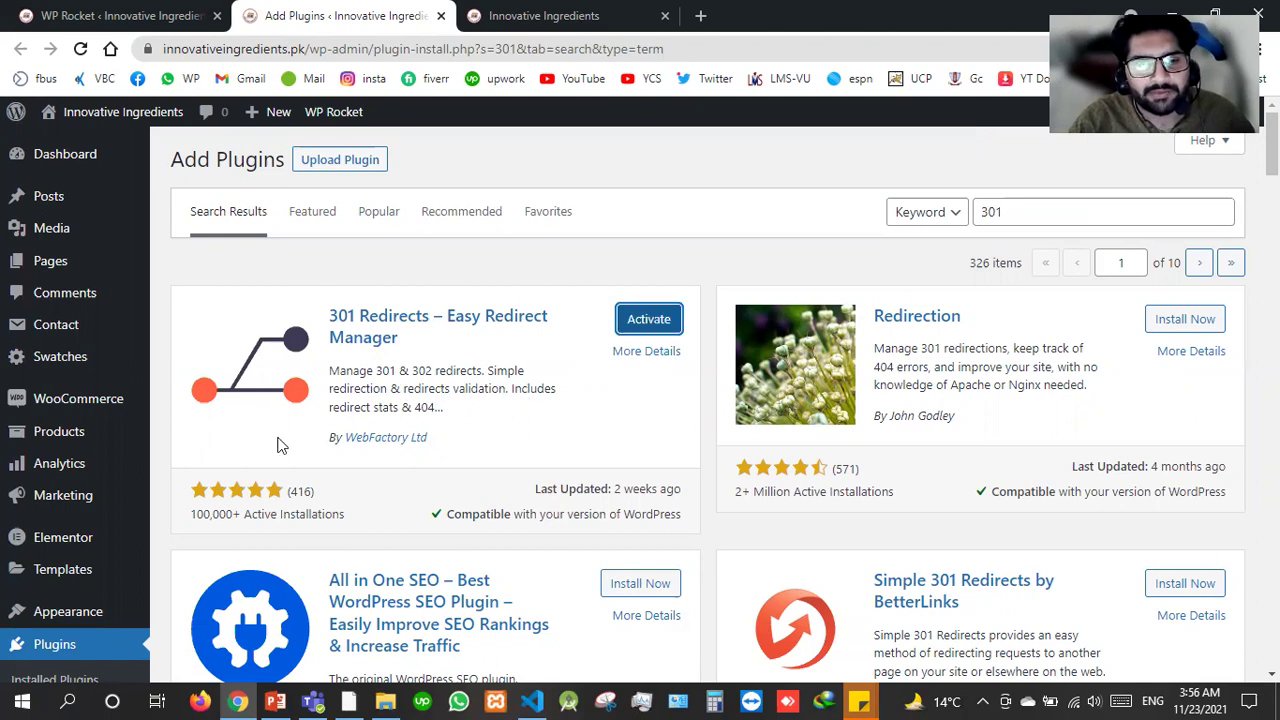
{"action": "left_click", "coordinate": [664, 328]}
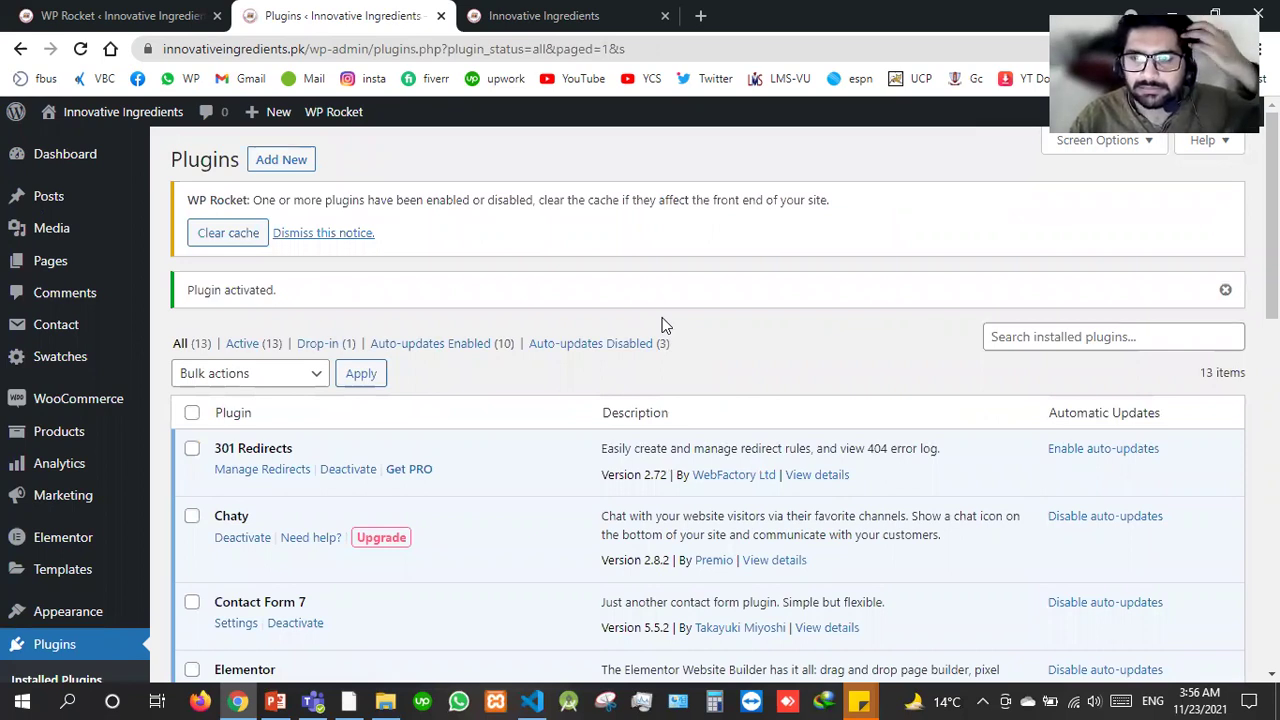
Dismiss the WP Rocket cache notice, the plugin activation message and the 301 Redirects welcome pop-up on the Plugins page.
{"action": "left_click", "coordinate": [302, 233]}
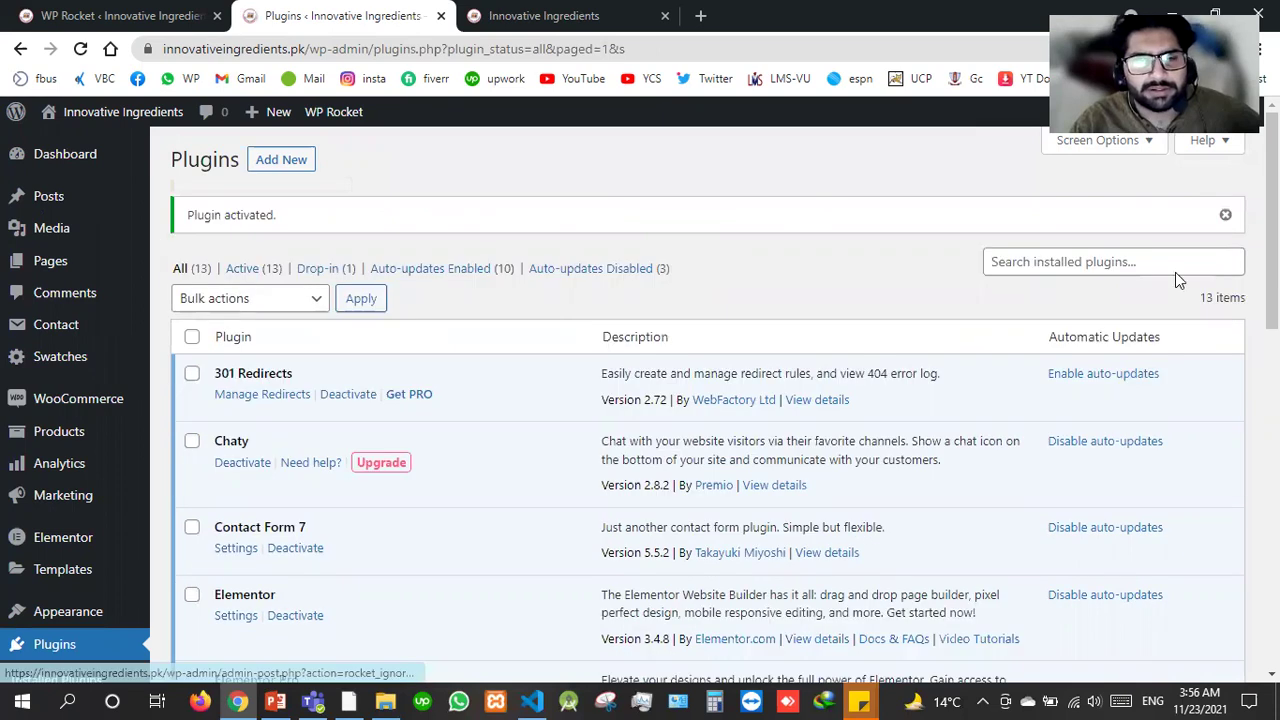
{"action": "left_click", "coordinate": [1229, 197]}
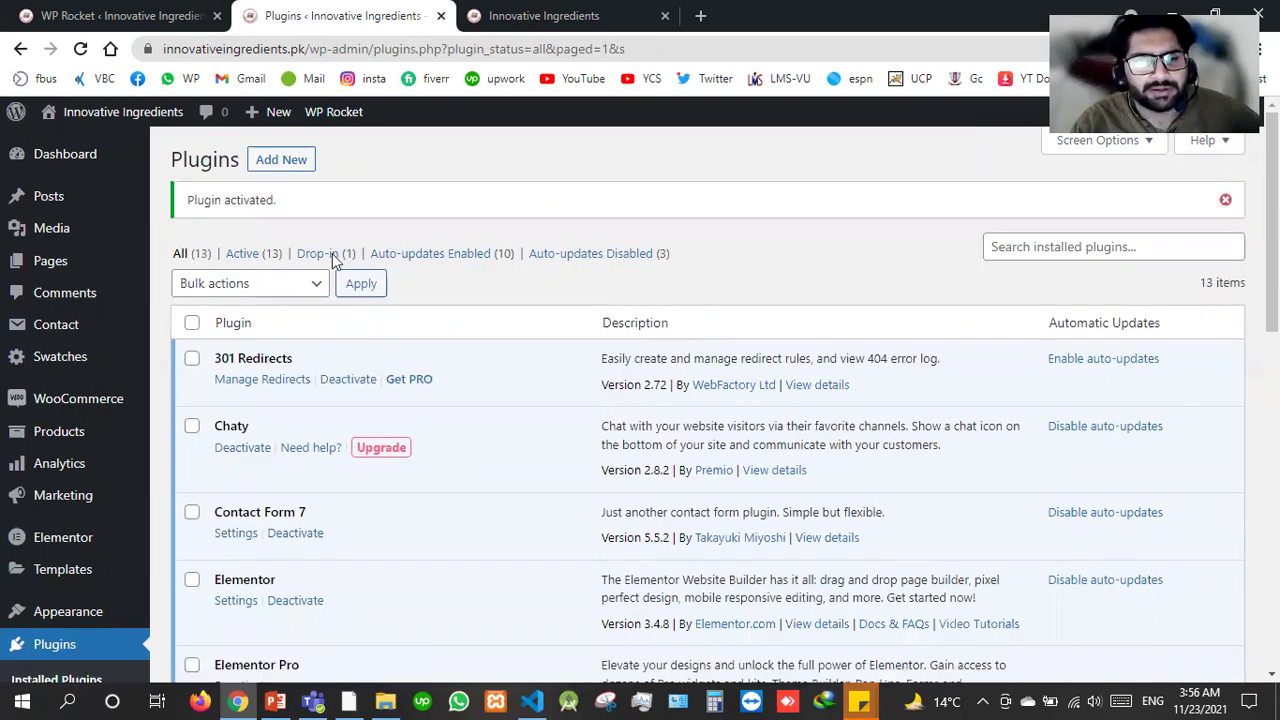
{"action": "scroll", "coordinate": [325, 263], "scroll_direction": "down", "scroll_amount": 2}
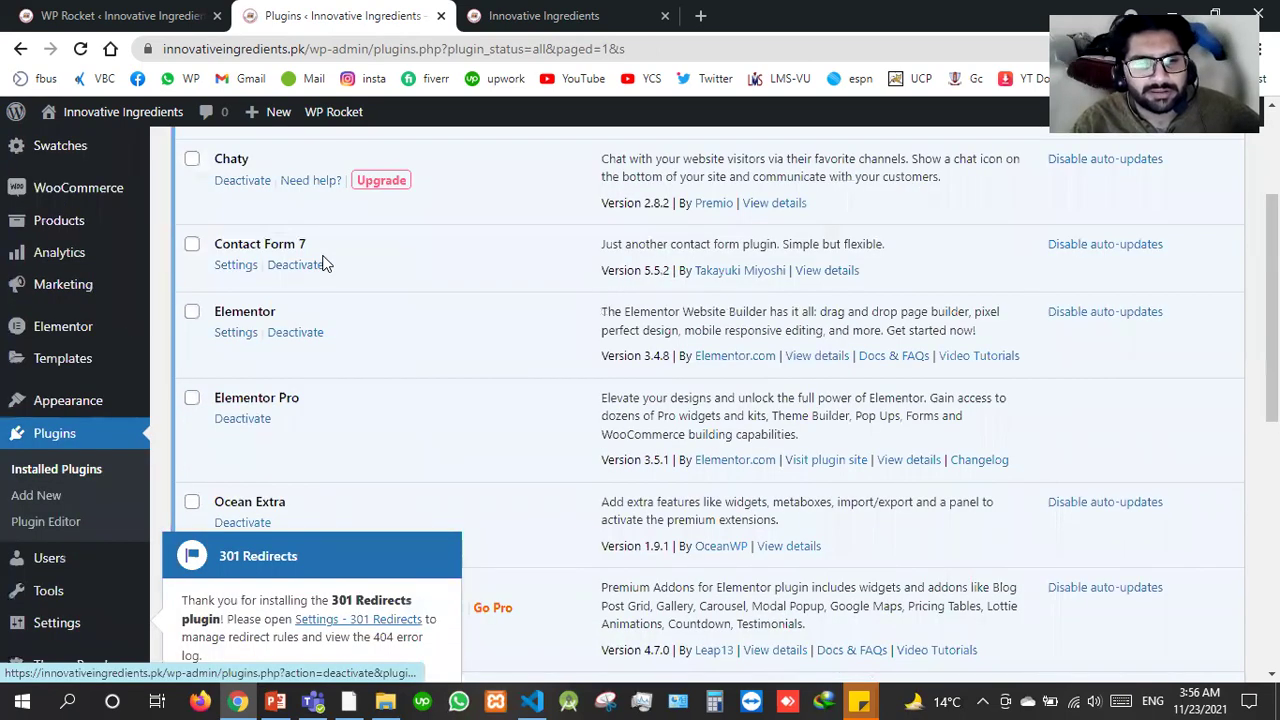
{"action": "scroll", "coordinate": [428, 527], "scroll_direction": "down", "scroll_amount": 2}
{"action": "left_click", "coordinate": [421, 533]}
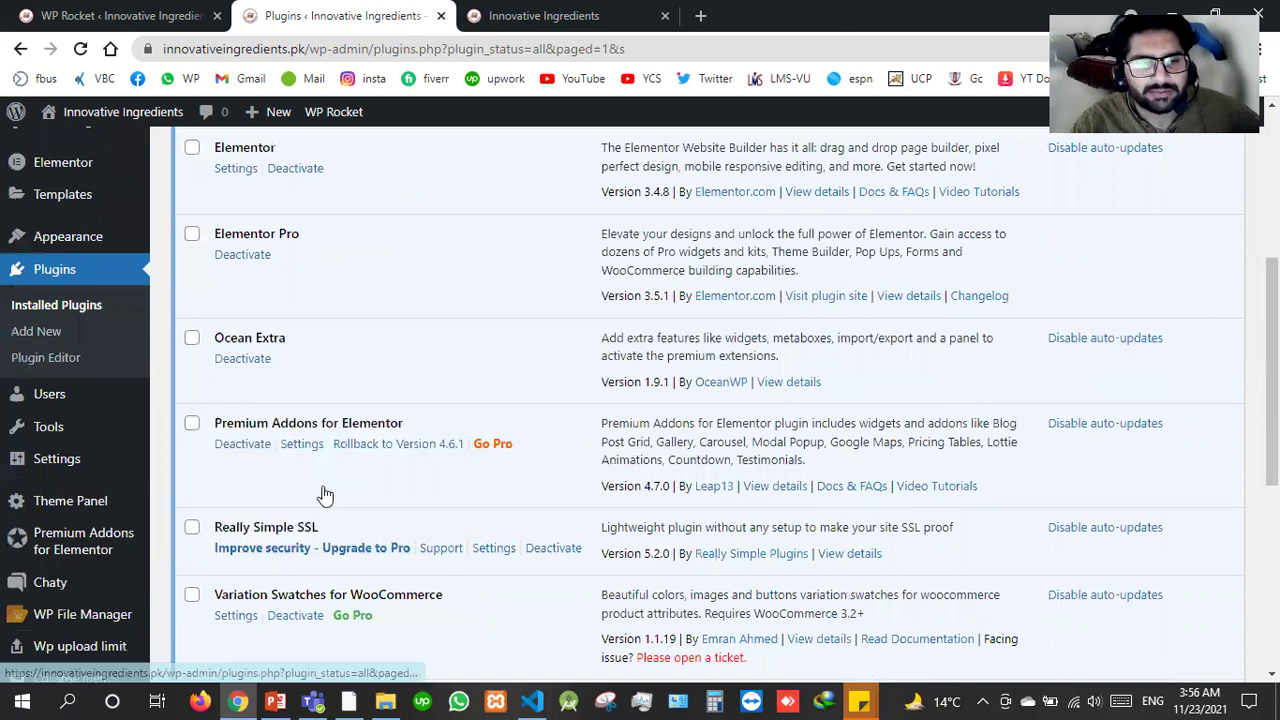
Look through the installed plugins list and open the redirect management page of the 301 Redirects plugin.
{"action": "scroll", "coordinate": [327, 486], "scroll_direction": "down", "scroll_amount": 5}
{"action": "scroll", "coordinate": [327, 486], "scroll_direction": "up", "scroll_amount": 1}
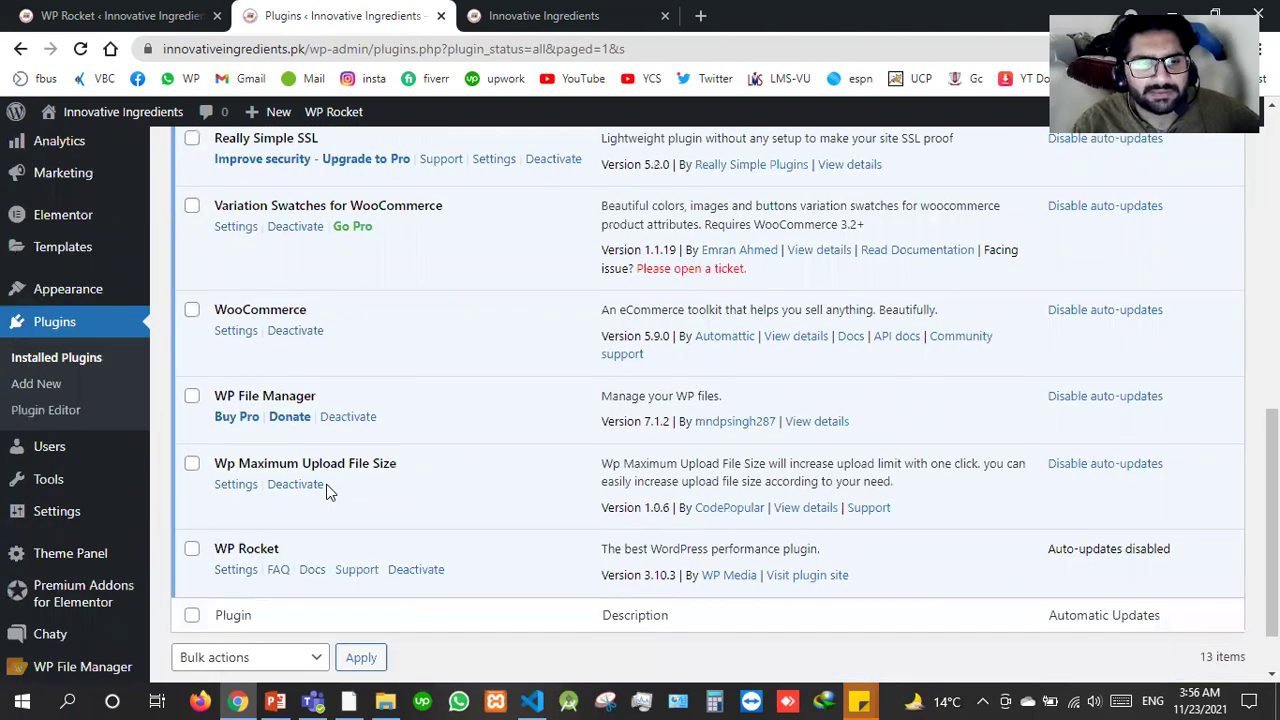
{"action": "scroll", "coordinate": [327, 490], "scroll_direction": "up", "scroll_amount": 3}
{"action": "scroll", "coordinate": [327, 488], "scroll_direction": "down", "scroll_amount": 4}
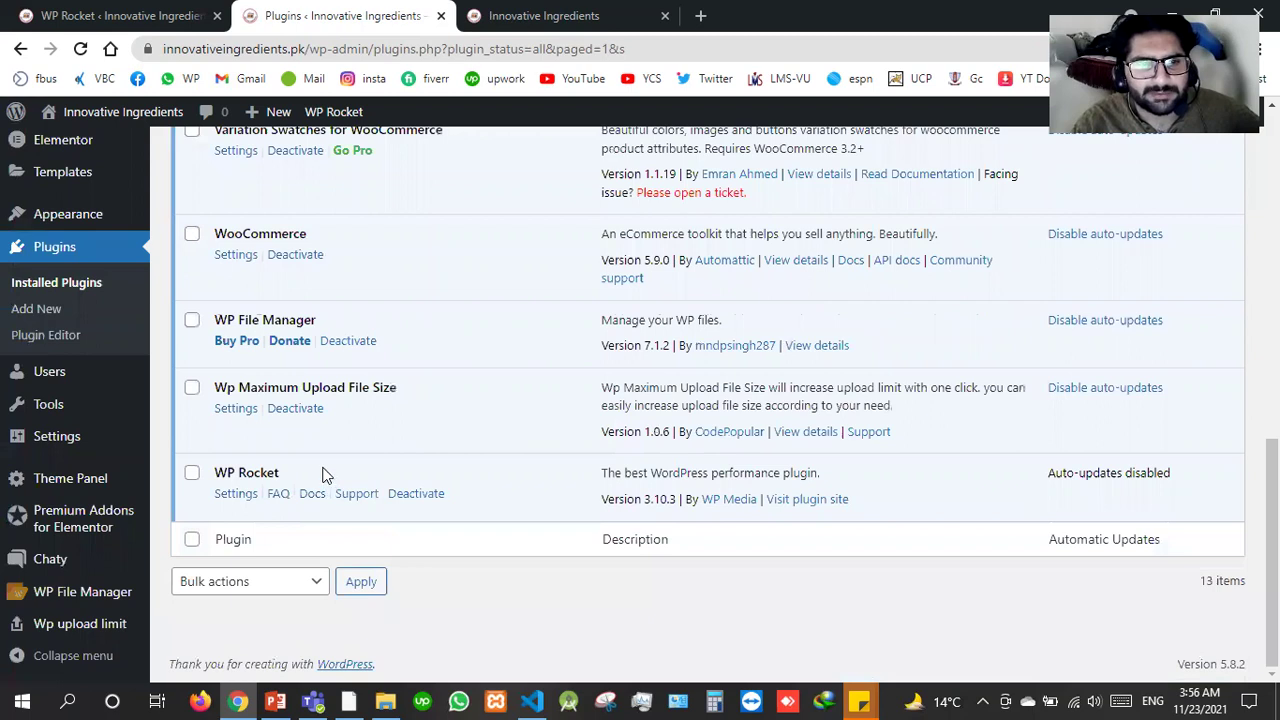
{"action": "scroll", "coordinate": [322, 475], "scroll_direction": "up", "scroll_amount": 1}
{"action": "scroll", "coordinate": [322, 475], "scroll_direction": "up", "scroll_amount": 3}
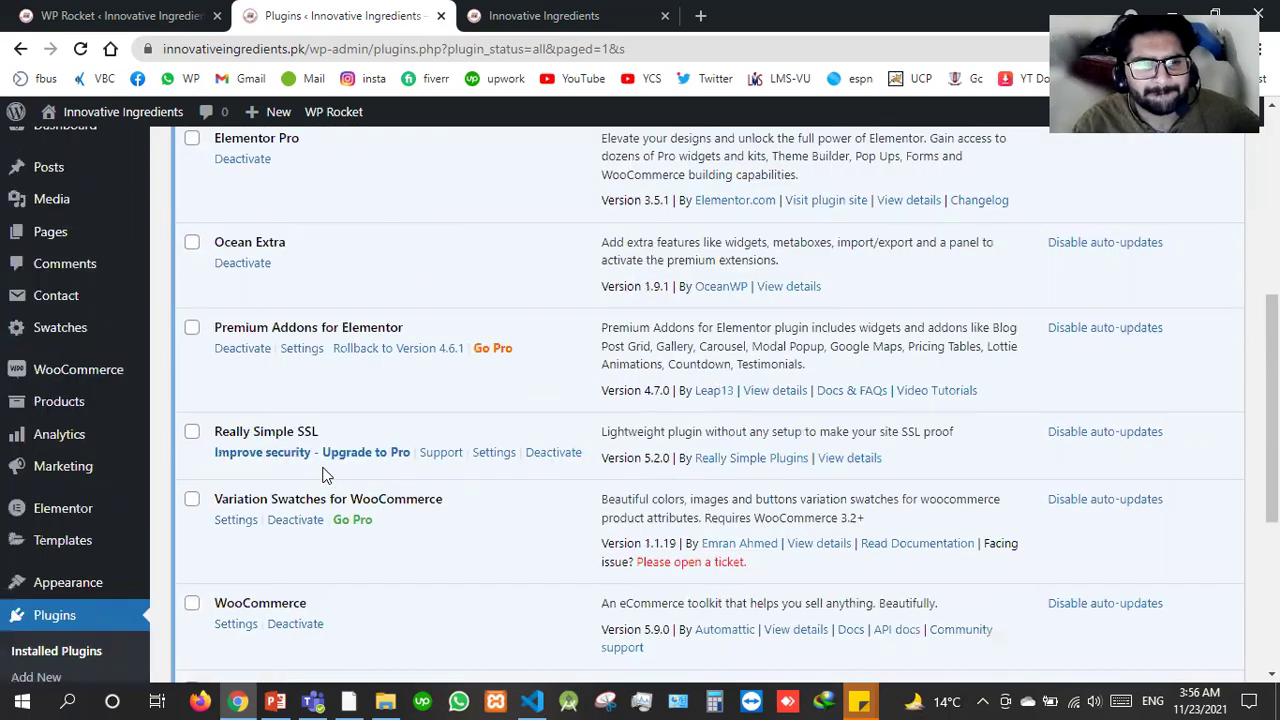
{"action": "scroll", "coordinate": [322, 475], "scroll_direction": "up", "scroll_amount": 5}
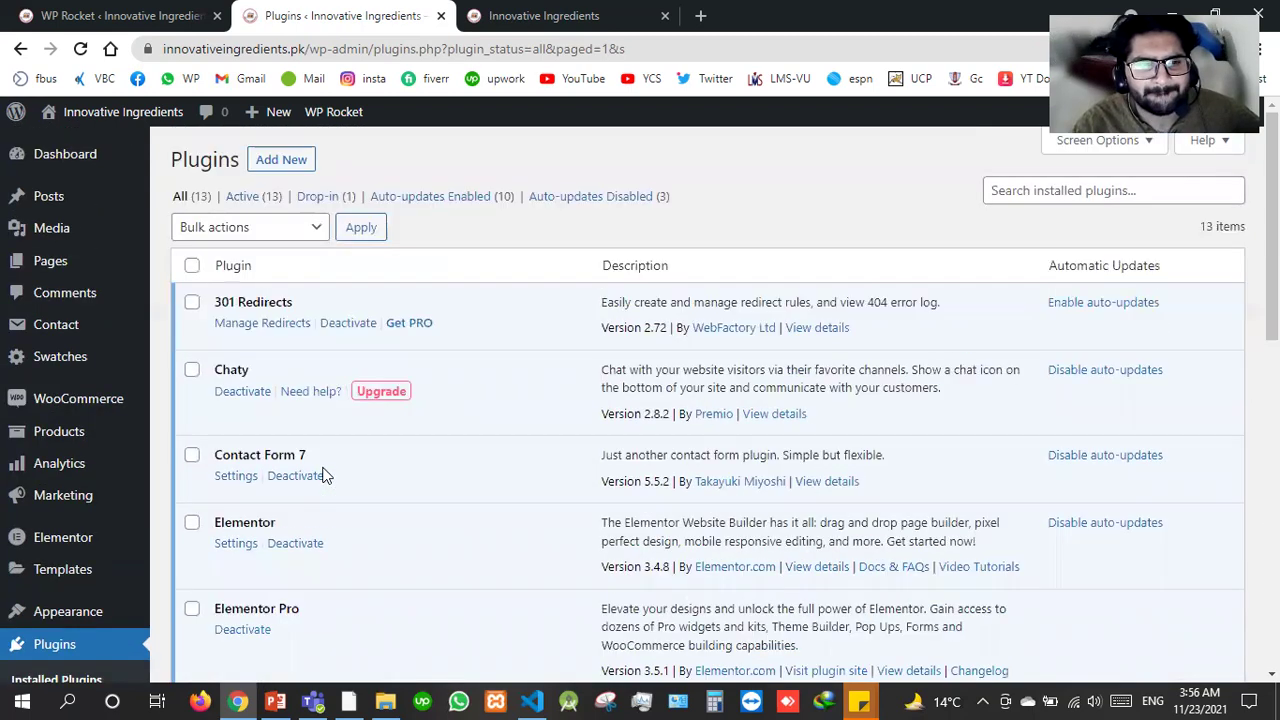
{"action": "left_click", "coordinate": [250, 320]}
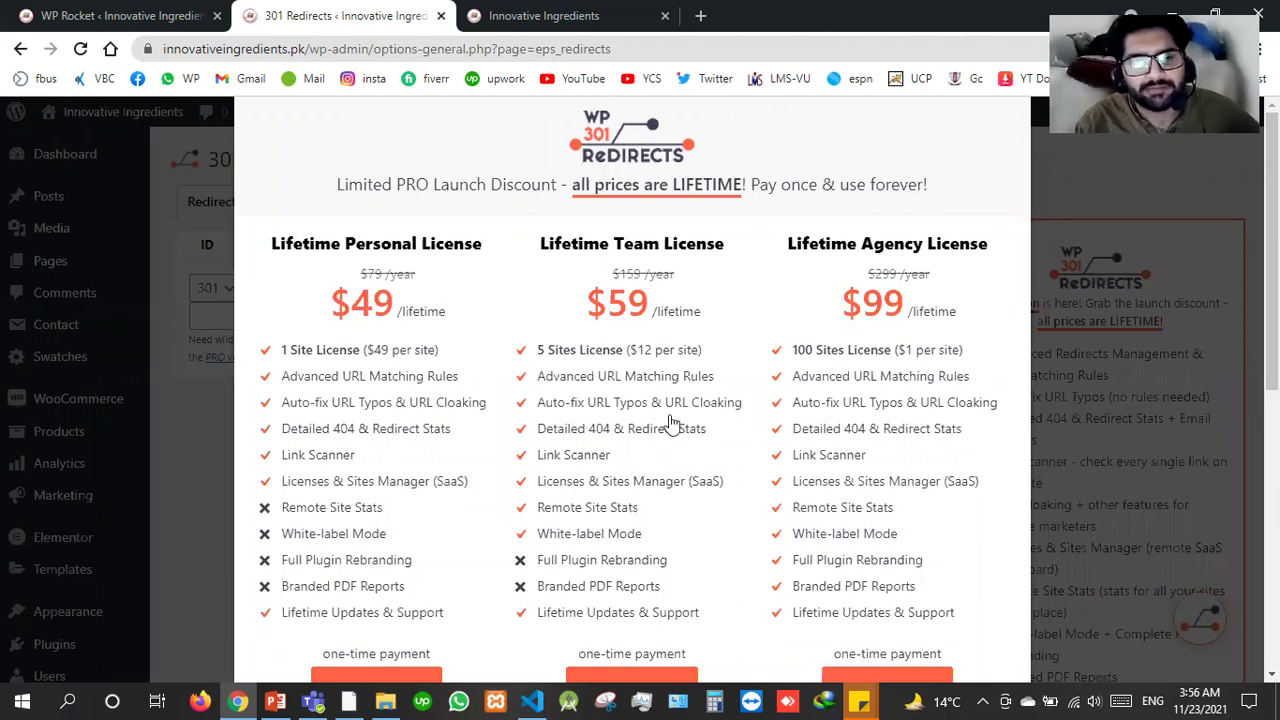
Look over the WP 301 Redirects PRO lifetime license offers and close the pricing pop-up.
{"action": "scroll", "coordinate": [670, 420], "scroll_direction": "down", "scroll_amount": 3}
{"action": "scroll", "coordinate": [380, 450], "scroll_direction": "up", "scroll_amount": 3}
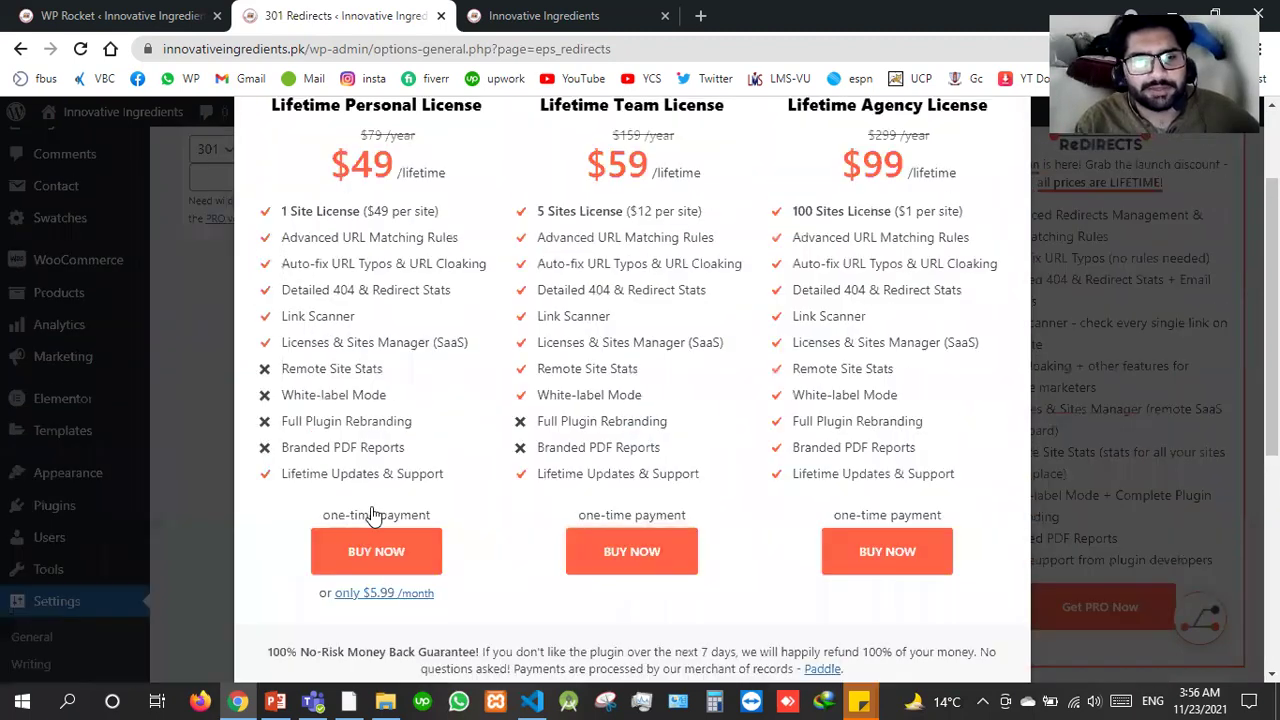
{"action": "scroll", "coordinate": [380, 500], "scroll_direction": "down", "scroll_amount": 1}
{"action": "scroll", "coordinate": [310, 440], "scroll_direction": "up", "scroll_amount": 4}
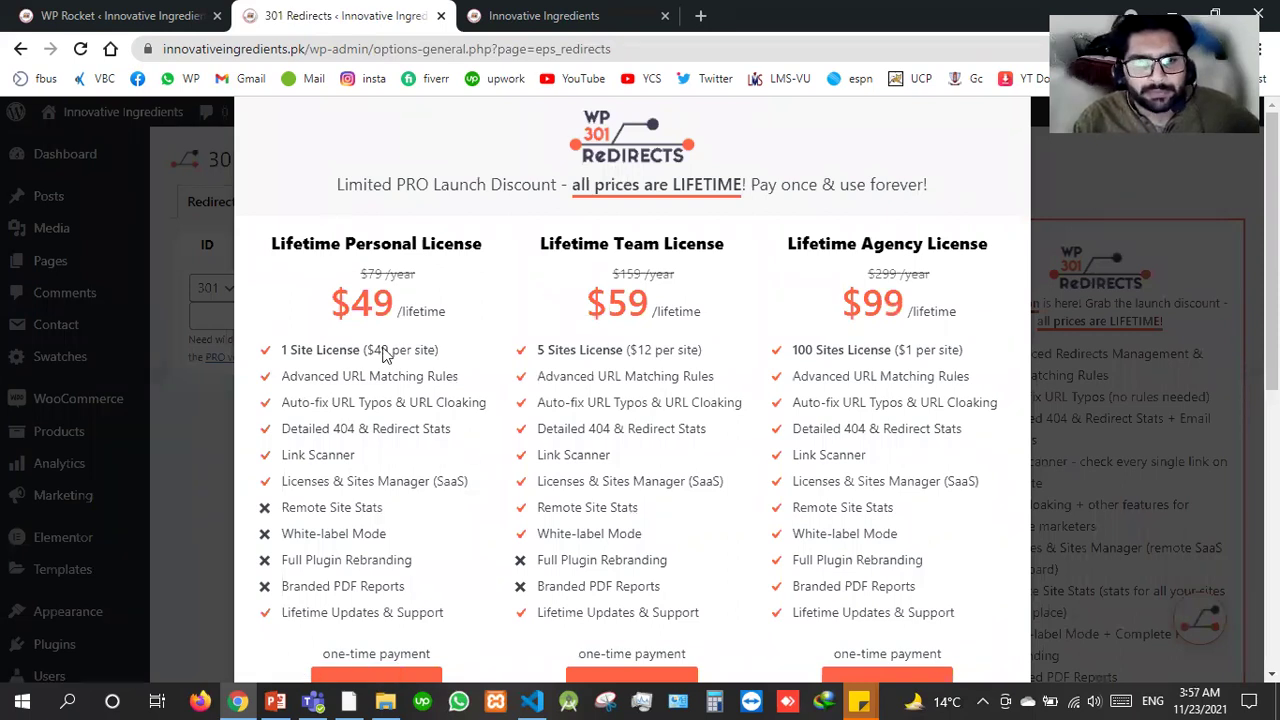
{"action": "key", "text": "Escape"}
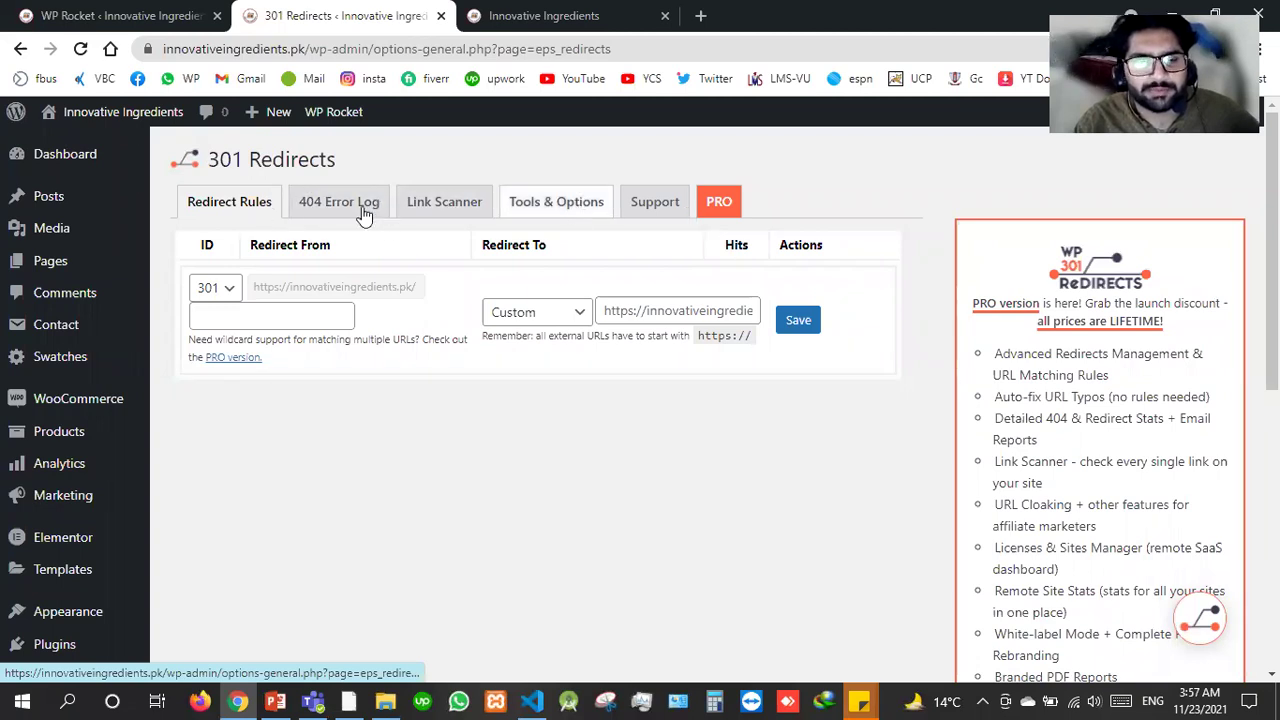
Switch to the PowerPoint agenda slide, highlight the Smush bullet and return to the 301 Redirects page in Chrome.
{"action": "left_click", "coordinate": [281, 701]}
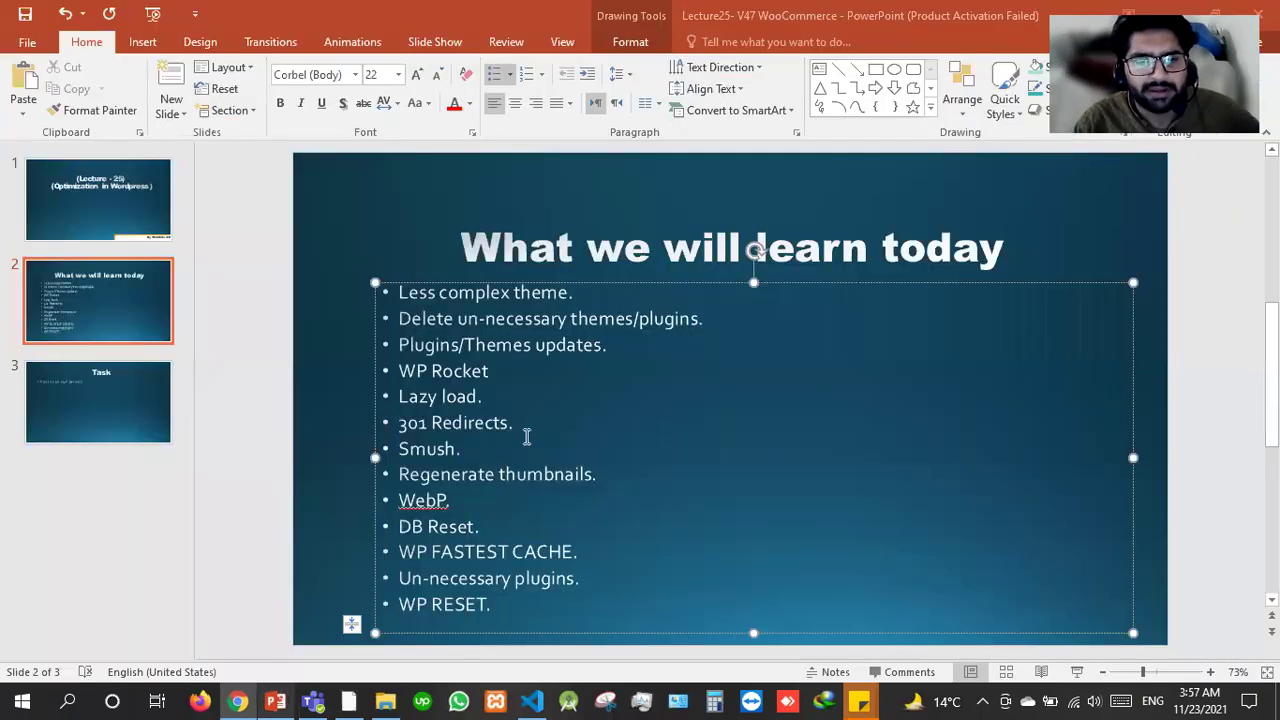
{"action": "left_click", "coordinate": [380, 448]}
{"action": "left_click", "coordinate": [235, 701]}
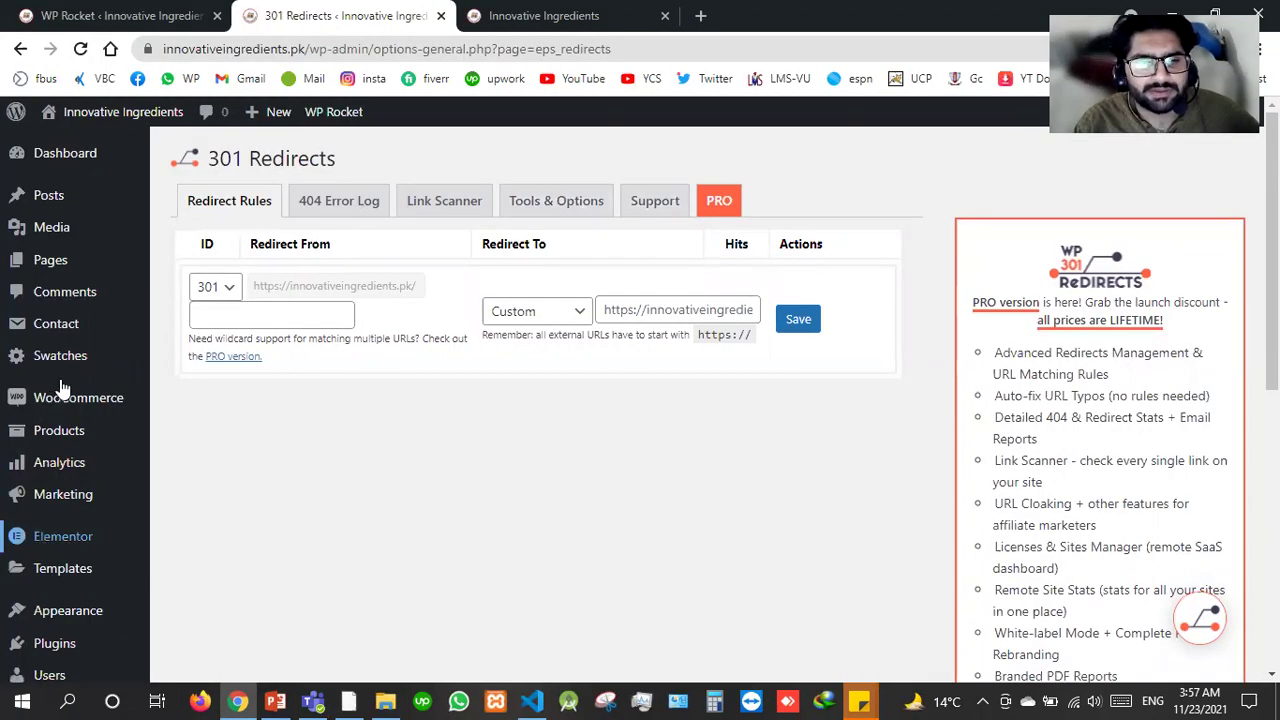
Open the Add Plugins page, search for "smush" and install Smush – Lazy Load Images, Optimize & Compress Images.
{"action": "scroll", "coordinate": [62, 387], "scroll_direction": "down", "scroll_amount": 3}
{"action": "left_click", "coordinate": [212, 392]}
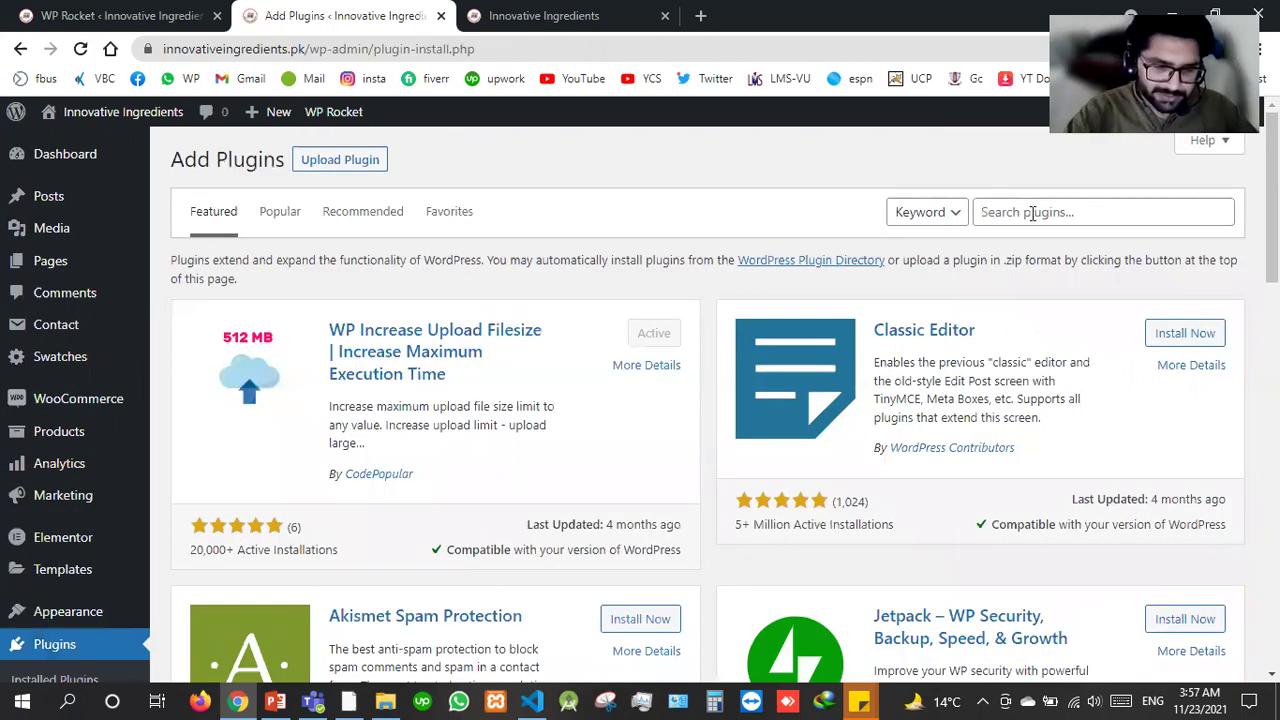
{"action": "left_click", "coordinate": [1032, 213]}
{"action": "type", "text": "smush"}
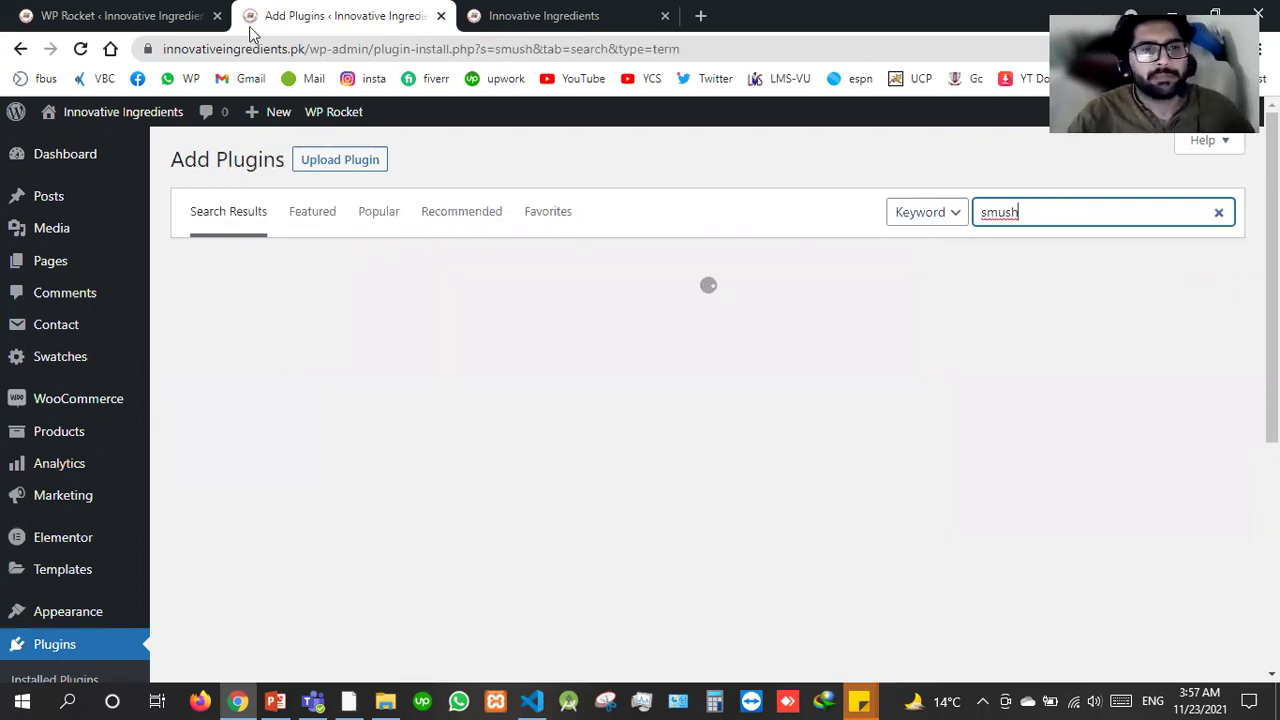
{"action": "left_click", "coordinate": [634, 320]}
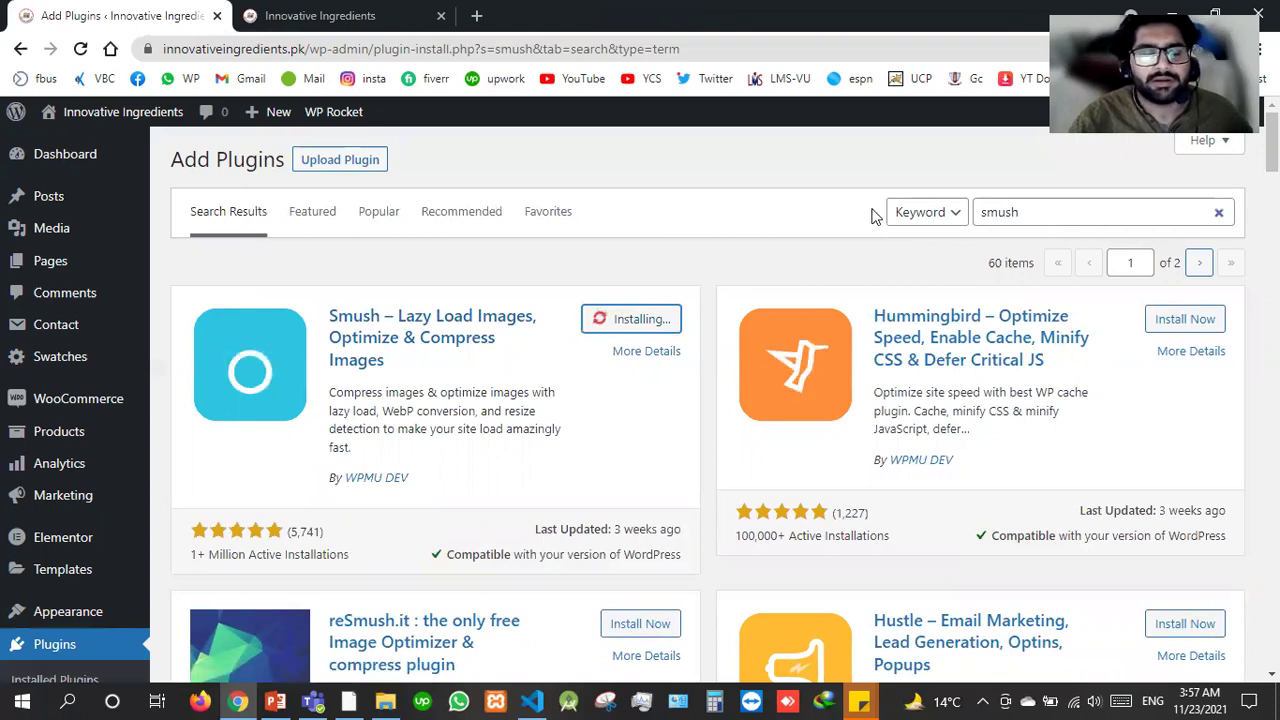
Check the topic after Smush on the PowerPoint agenda slide and return to the plugin search in Chrome.
{"action": "key", "text": "Tab"}
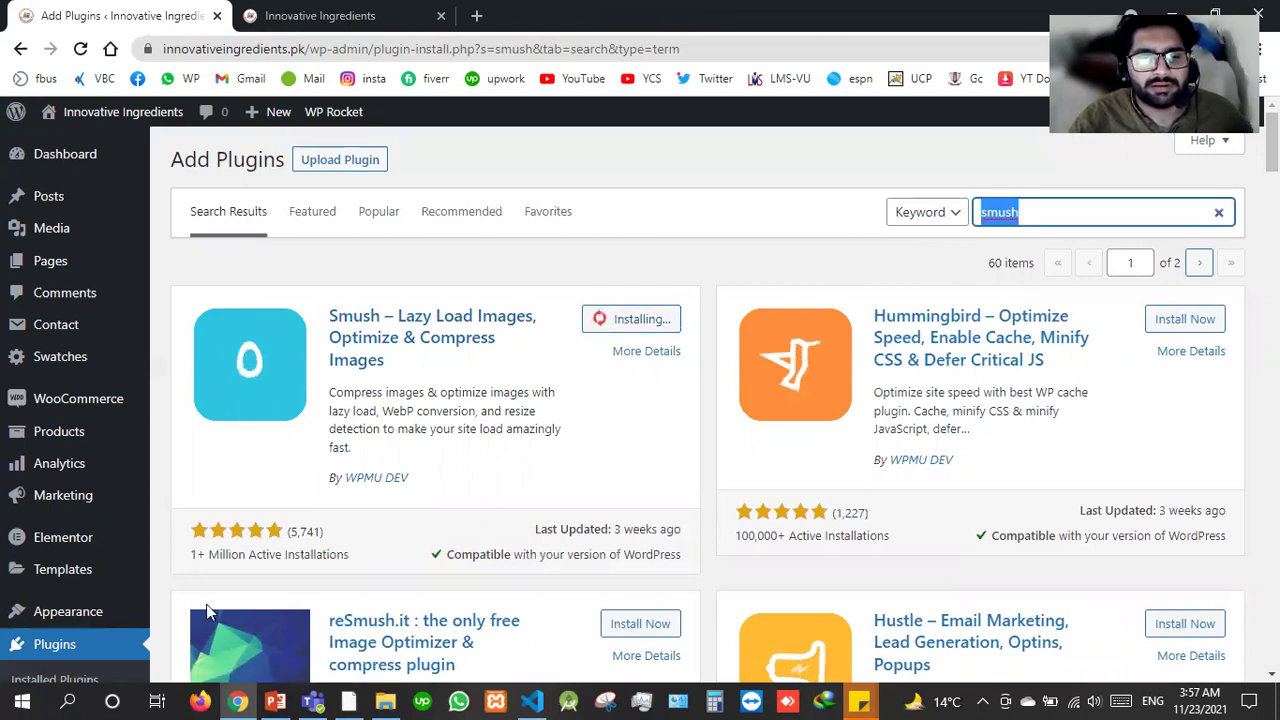
{"action": "left_click", "coordinate": [275, 701]}
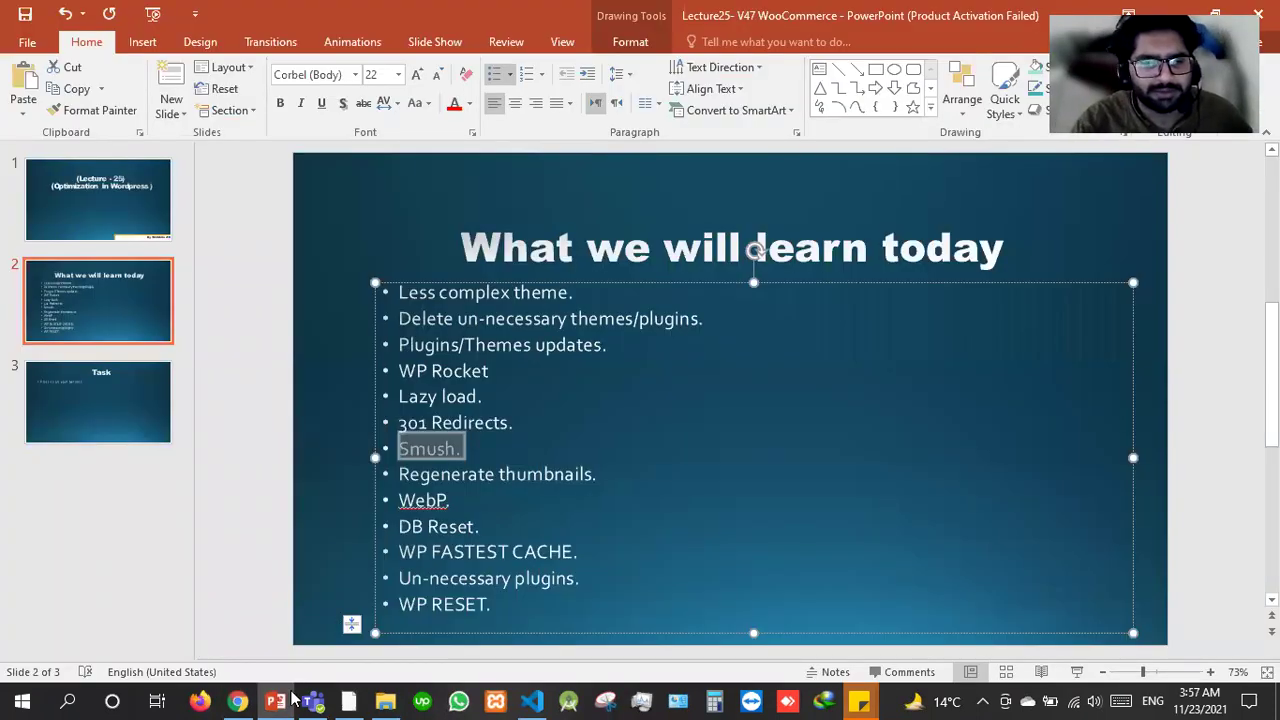
{"action": "key", "text": "alt+Tab"}
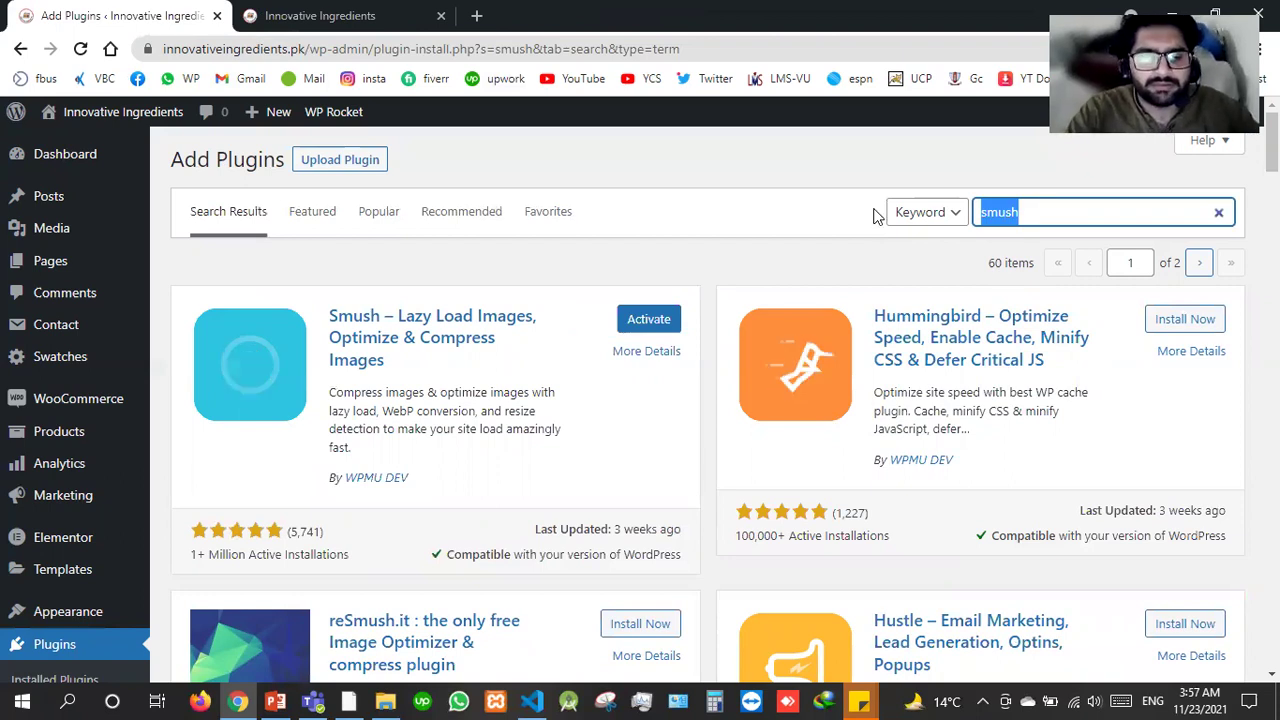
Search the plugin directory for "regenerate thumbnails" and install the Regenerate Thumbnails plugin.
{"action": "type", "text": "regen"}
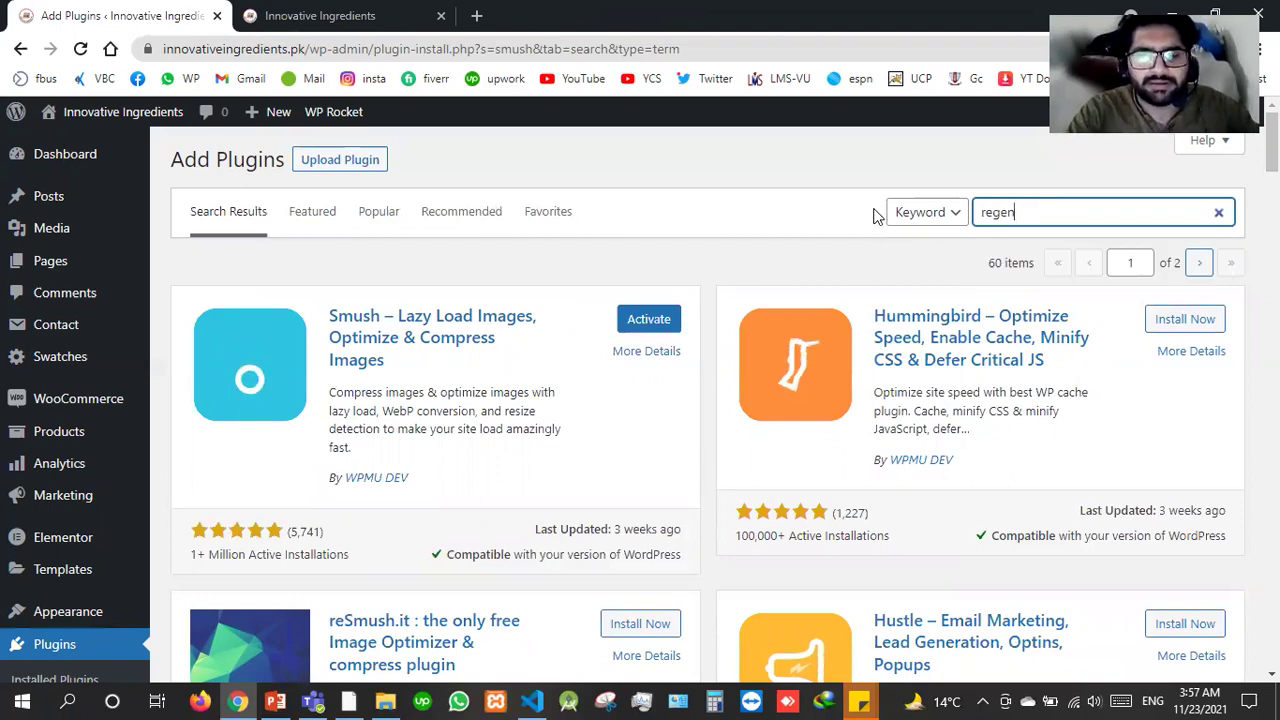
{"action": "type", "text": "erate thum"}
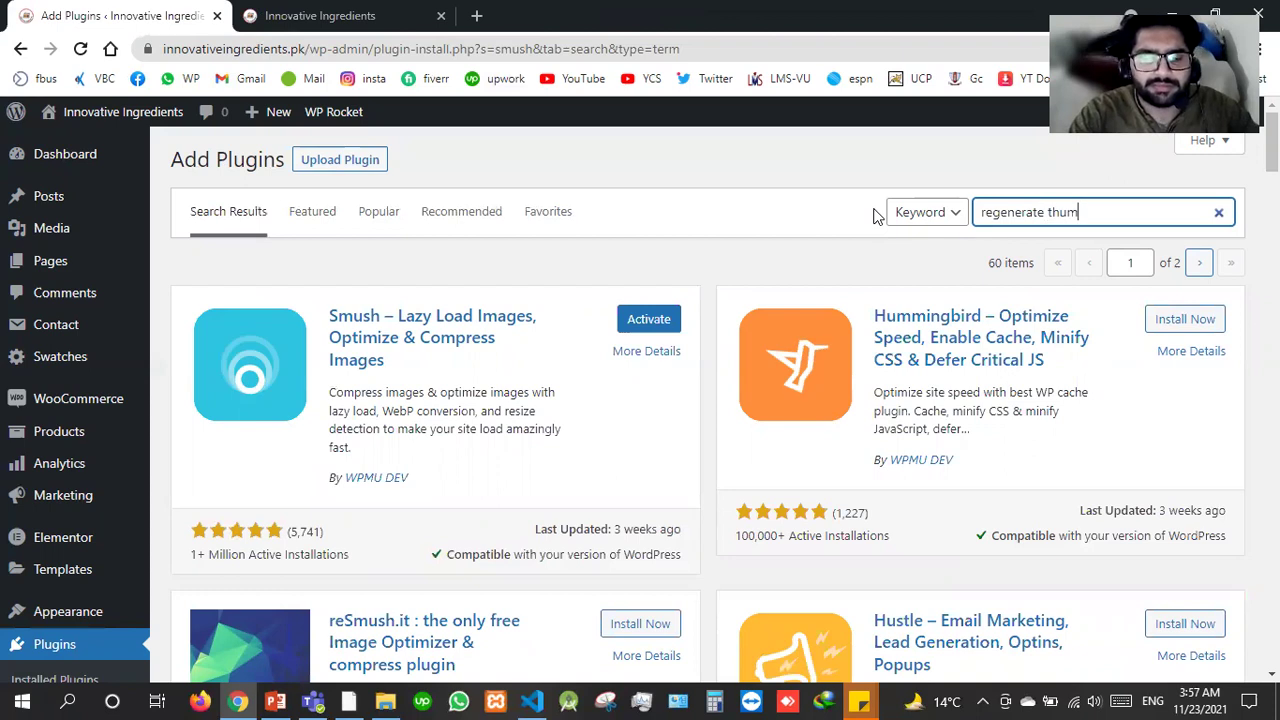
{"action": "type", "text": "bnails"}
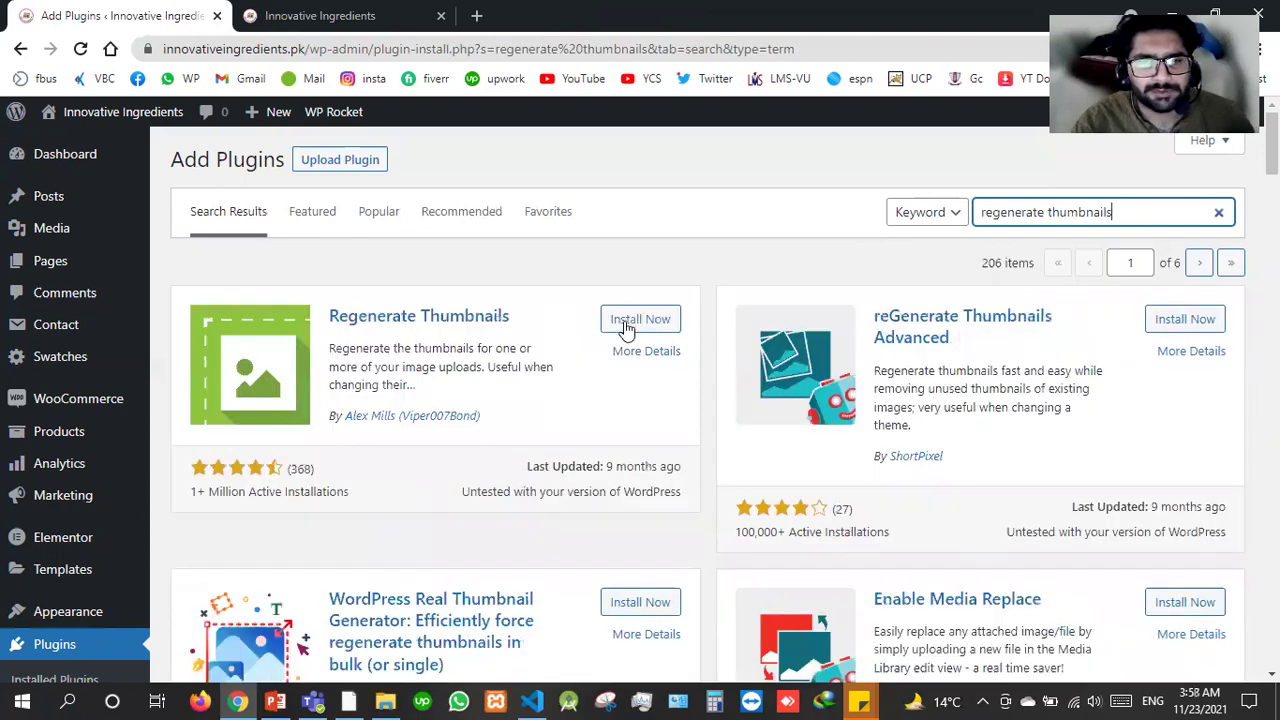
{"action": "left_click", "coordinate": [627, 321]}
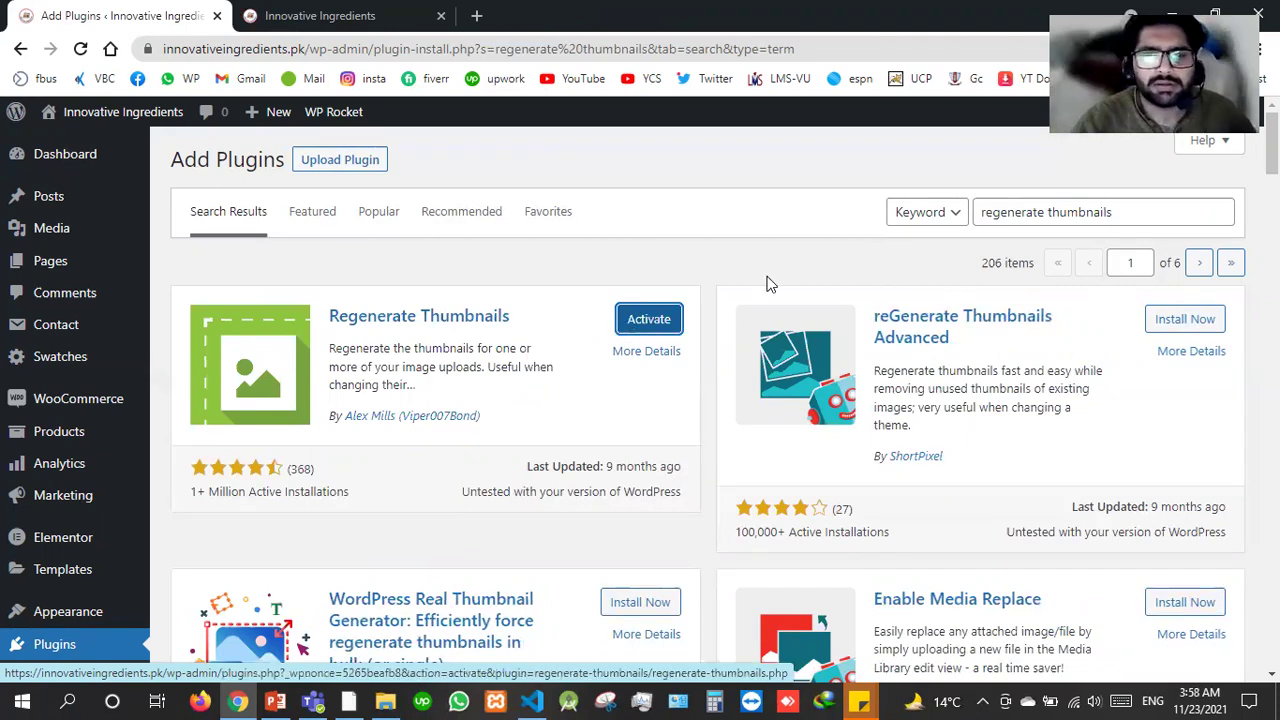
Search the plugin directory for "webp", then install and activate WebP Converter for Media.
{"action": "key", "text": "shift+Tab"}
{"action": "key", "text": "shift+Tab"}
{"action": "key", "text": "shift+Tab"}
{"action": "key", "text": "shift+Tab"}
{"action": "key", "text": "shift+Tab"}
{"action": "type", "text": "web"}
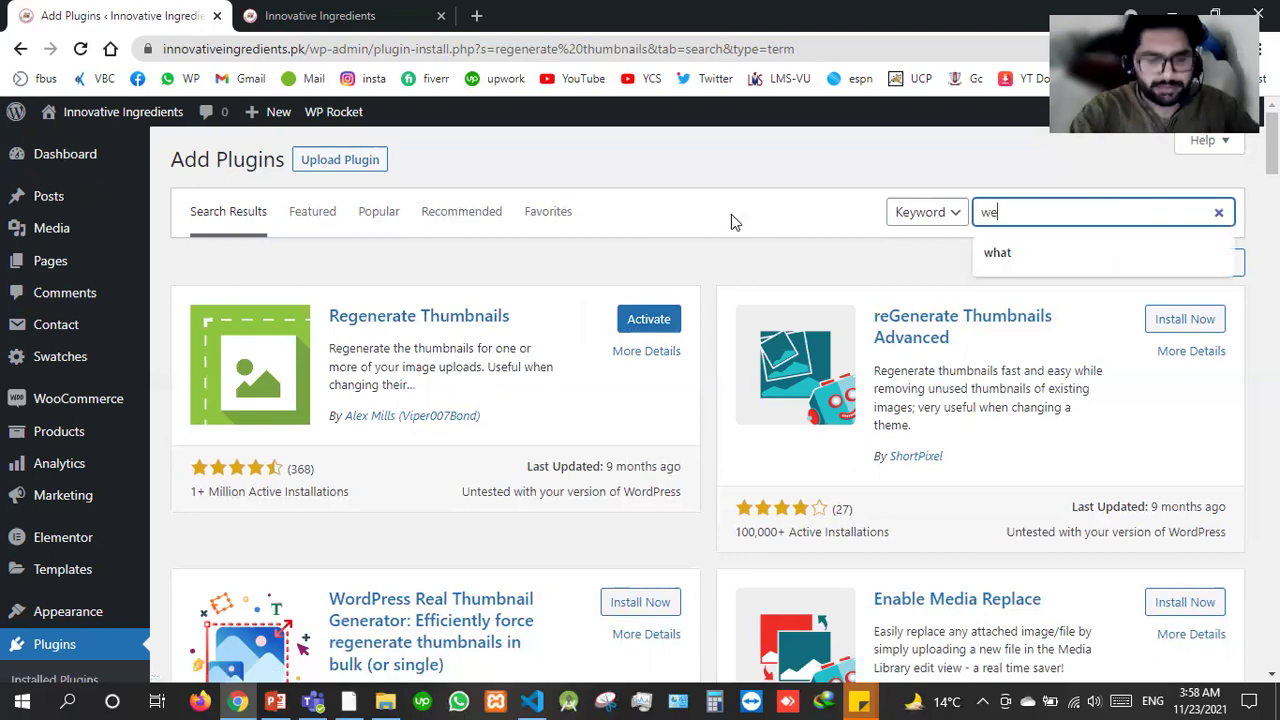
{"action": "type", "text": "p"}
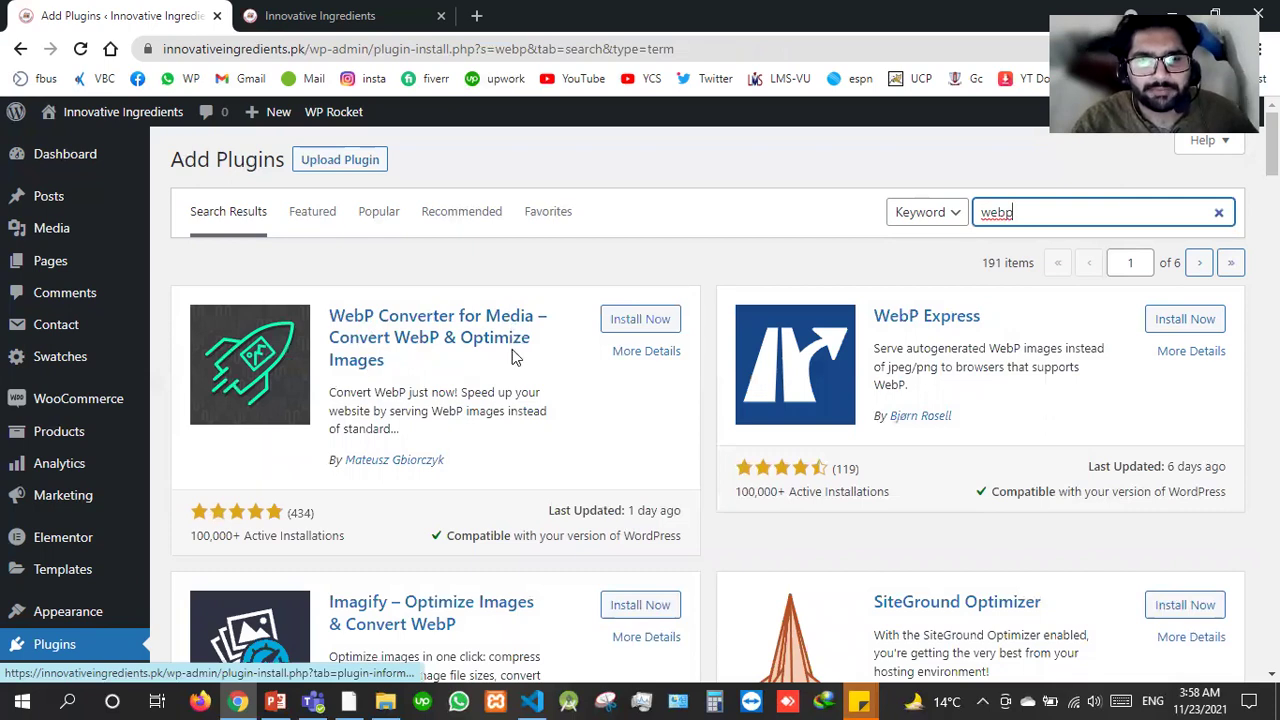
{"action": "left_click", "coordinate": [640, 322]}
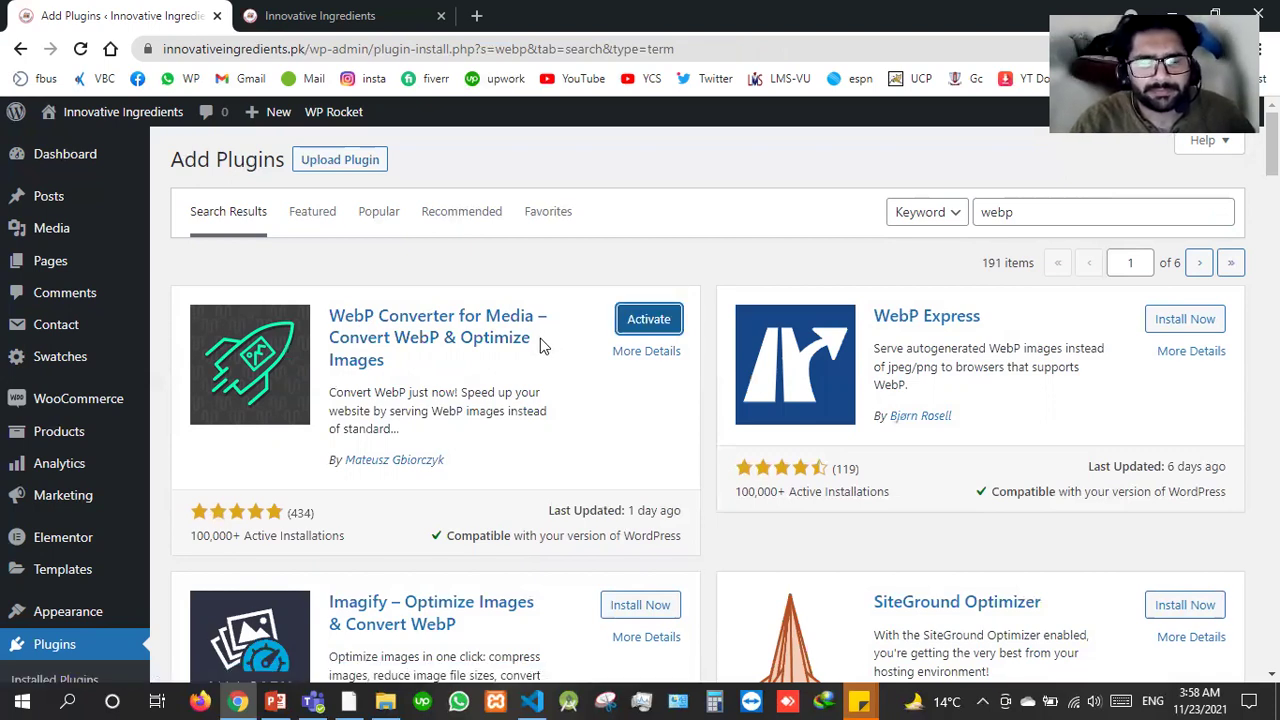
{"action": "left_click", "coordinate": [636, 321]}
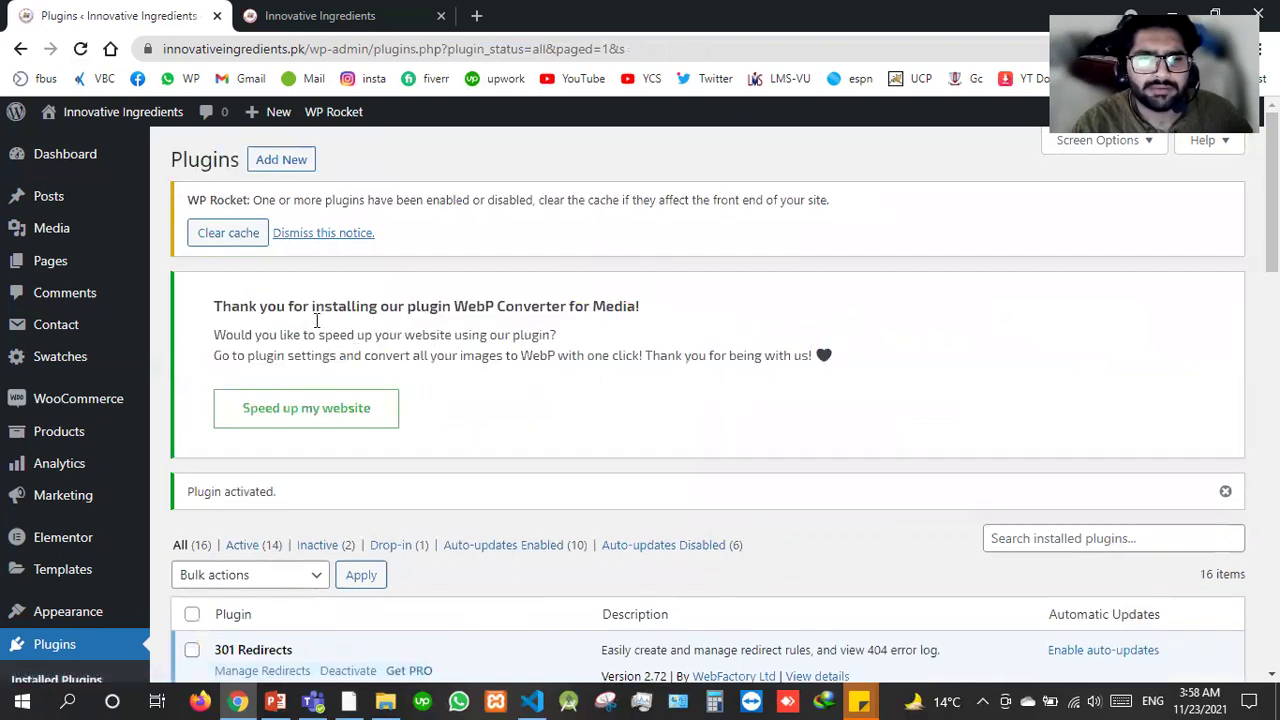
Dismiss the WP Rocket cache notice and bulk-activate the Regenerate Thumbnails and Smush plugins.
{"action": "left_click", "coordinate": [358, 236]}
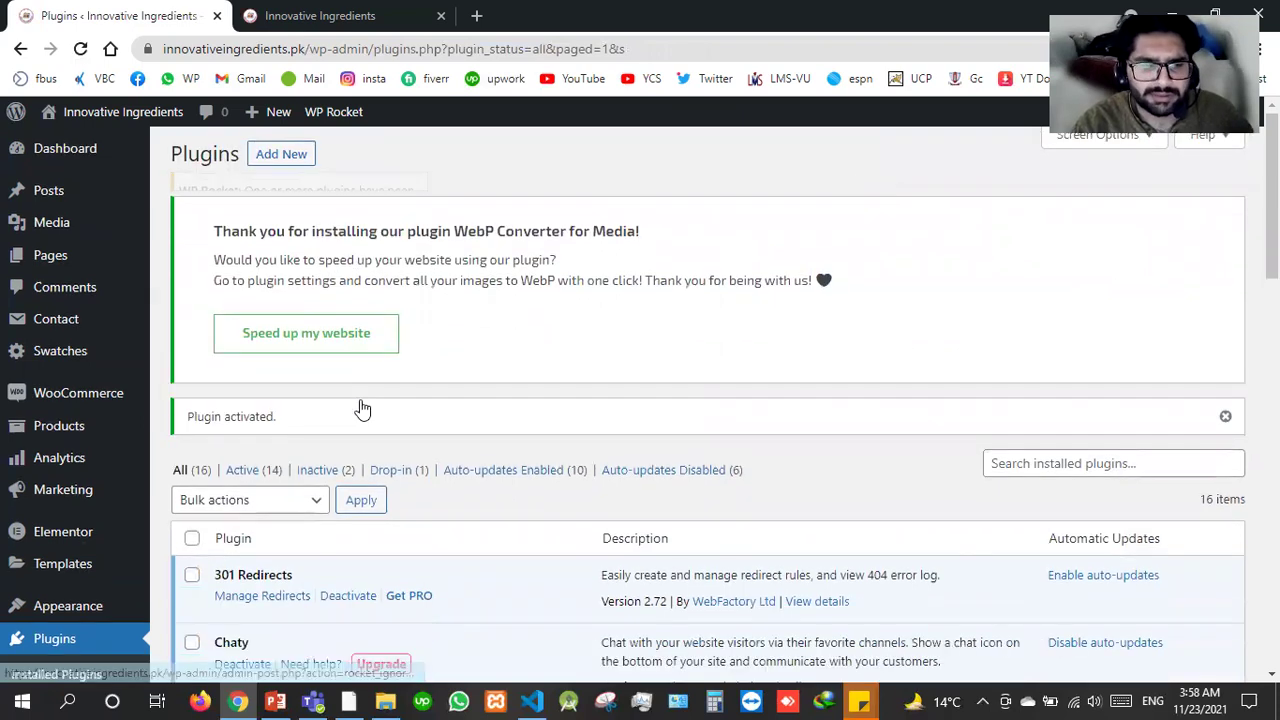
{"action": "scroll", "coordinate": [362, 409], "scroll_direction": "down", "scroll_amount": 4}
{"action": "scroll", "coordinate": [165, 364], "scroll_direction": "down", "scroll_amount": 5}
{"action": "left_click", "coordinate": [191, 307]}
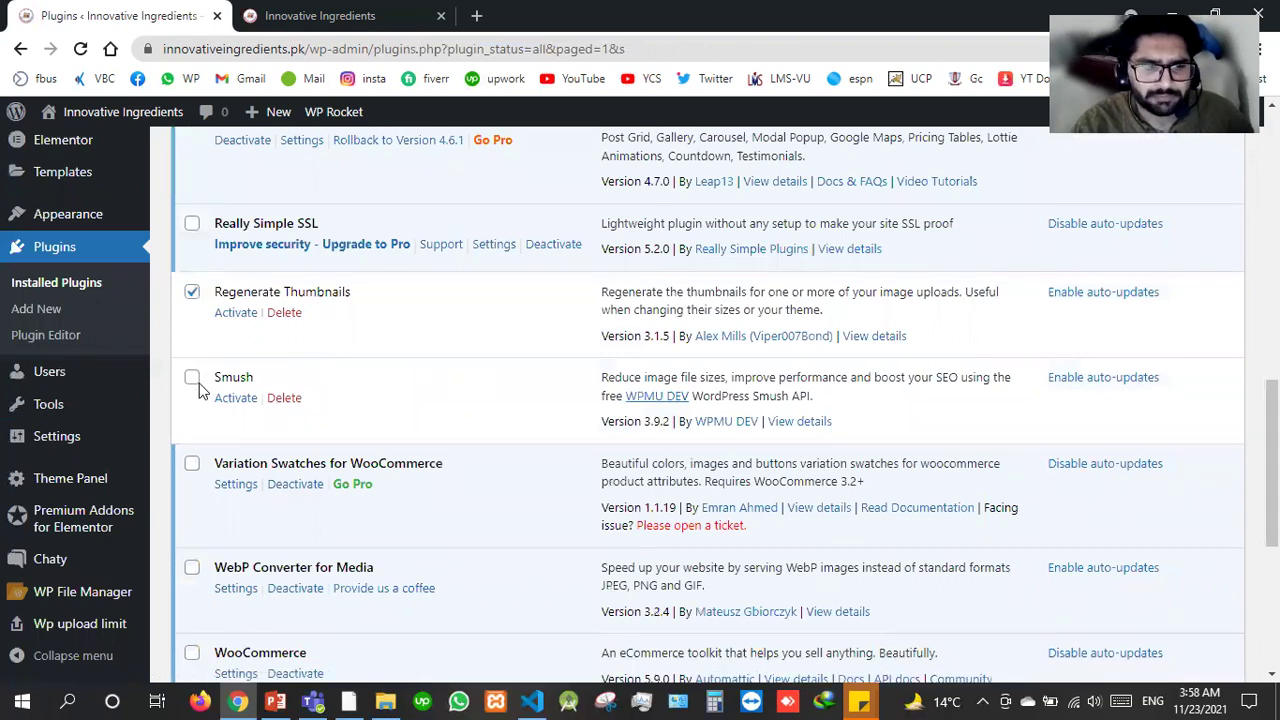
{"action": "scroll", "coordinate": [245, 445], "scroll_direction": "down", "scroll_amount": 3}
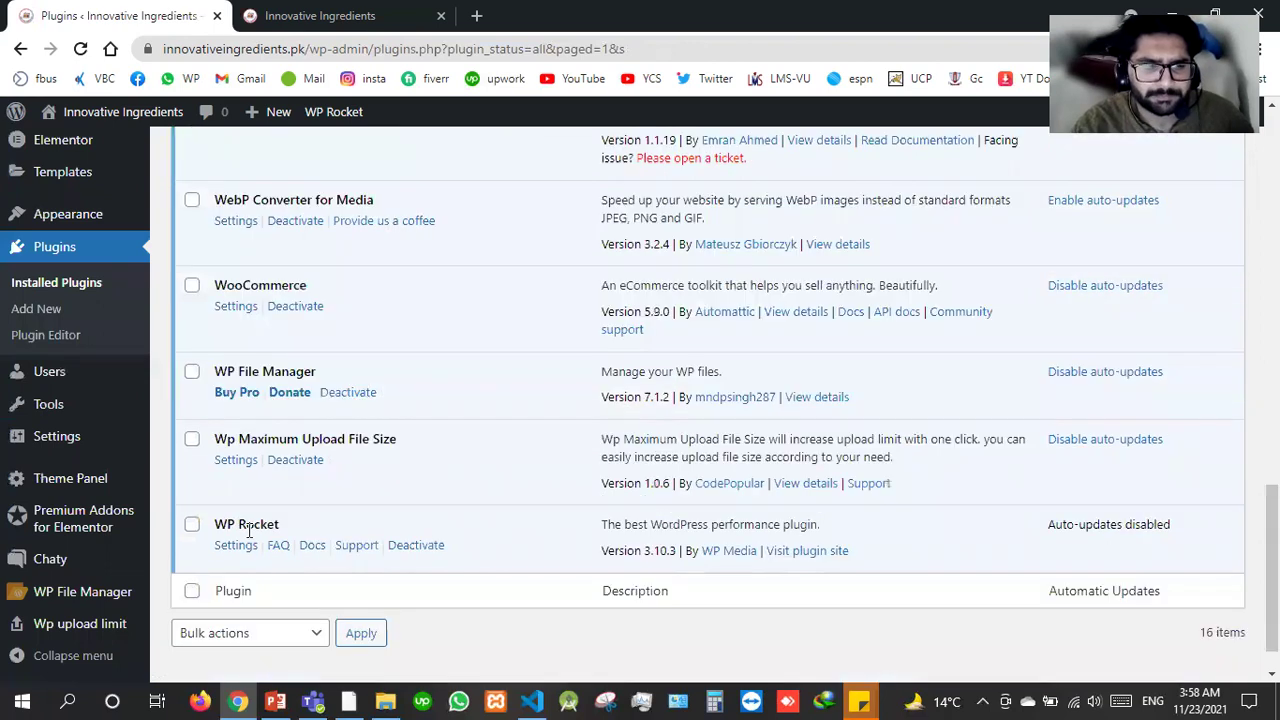
{"action": "left_click", "coordinate": [250, 588]}
{"action": "left_click", "coordinate": [257, 463]}
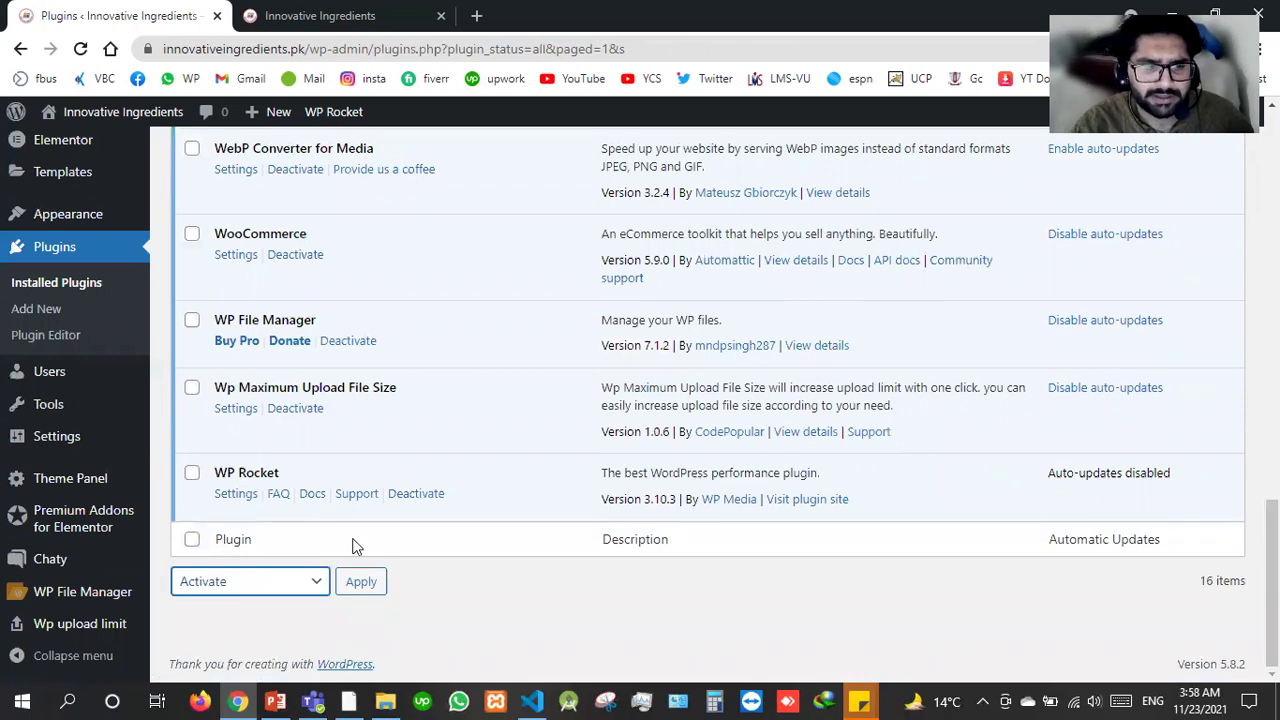
{"action": "left_click", "coordinate": [357, 581]}
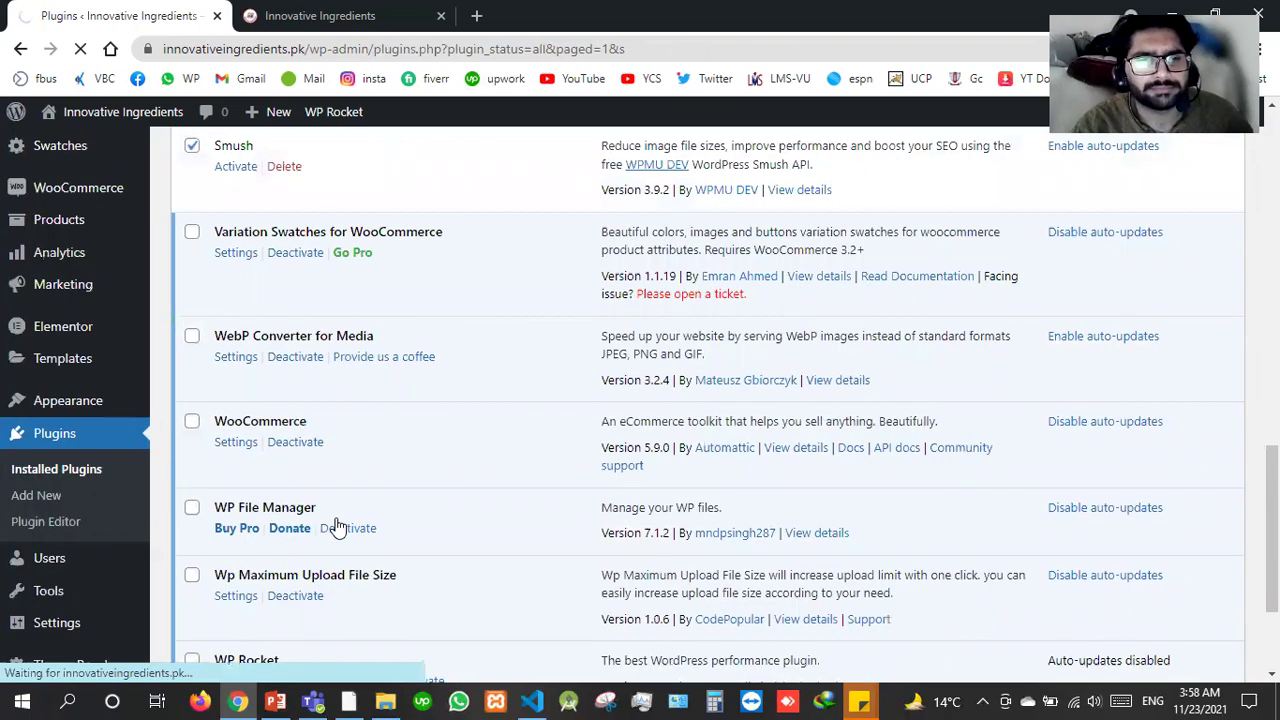
{"action": "scroll", "coordinate": [337, 527], "scroll_direction": "up", "scroll_amount": 3}
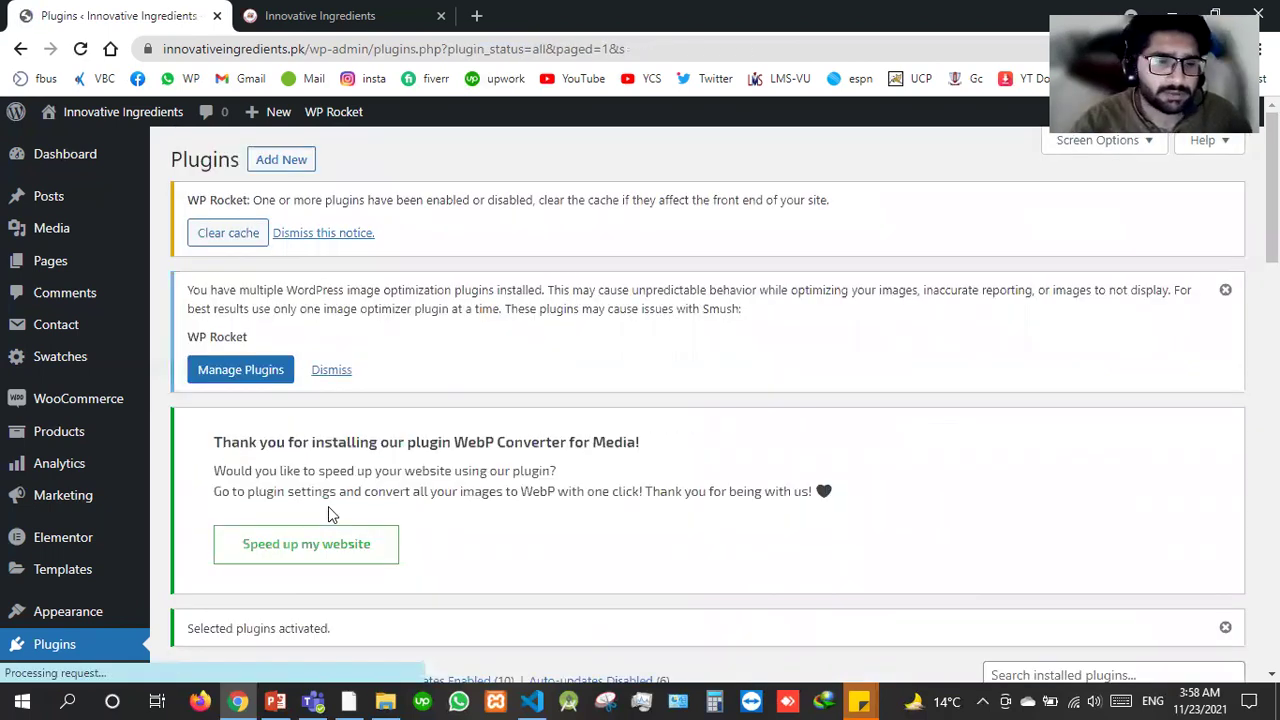
{"action": "scroll", "coordinate": [30, 483], "scroll_direction": "down", "scroll_amount": 2}
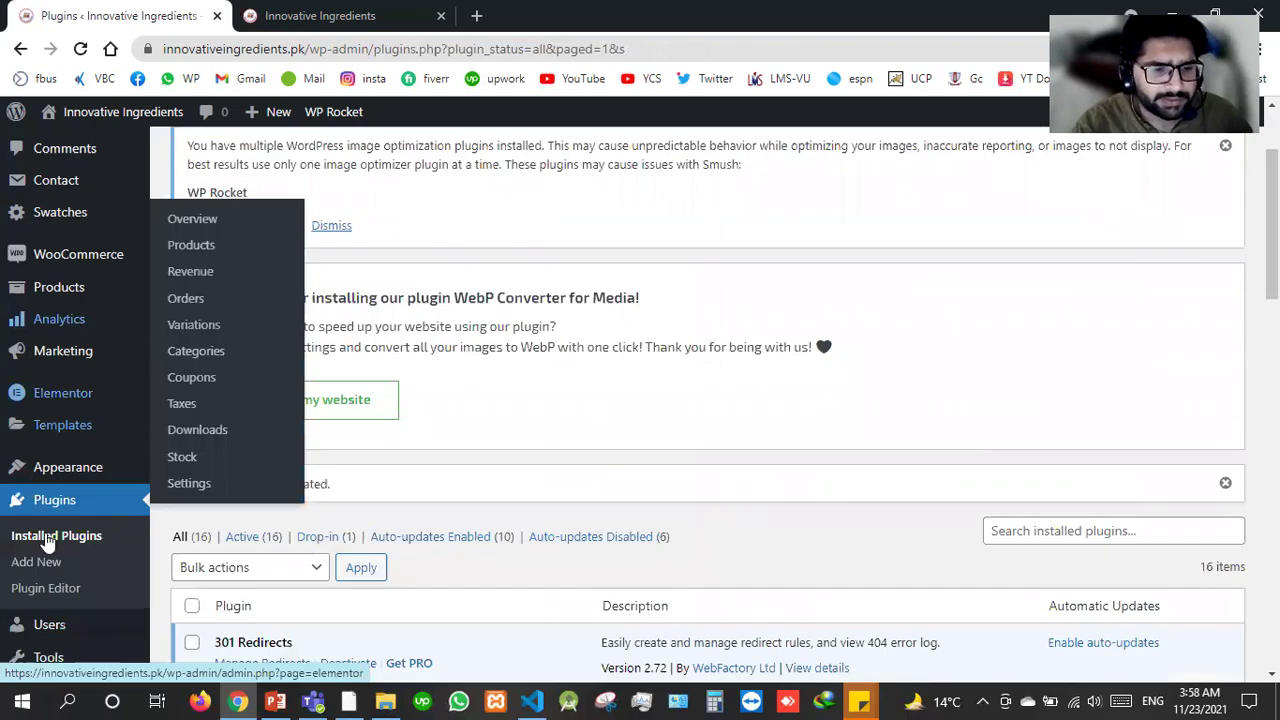
Open the Regenerate Thumbnails tool from the WordPress admin.
{"action": "scroll", "coordinate": [62, 398], "scroll_direction": "down", "scroll_amount": 3}
{"action": "mouse_move", "coordinate": [114, 372]}
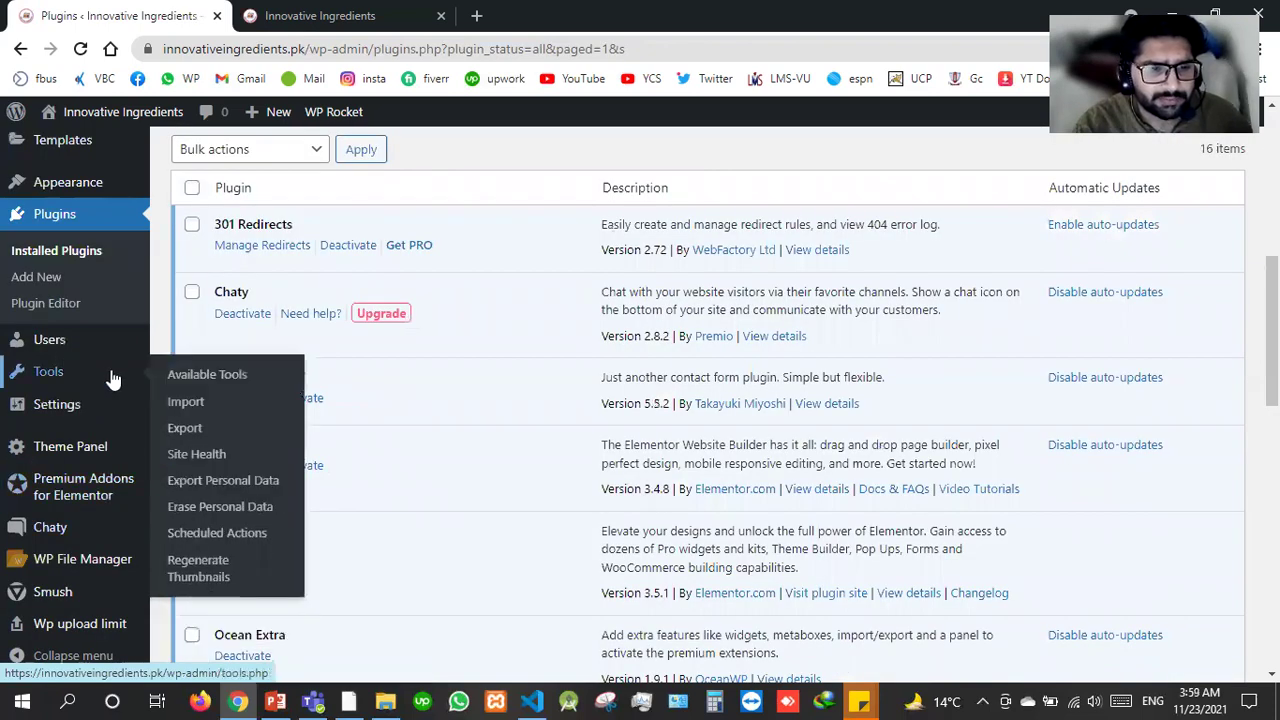
{"action": "left_click", "coordinate": [204, 519]}
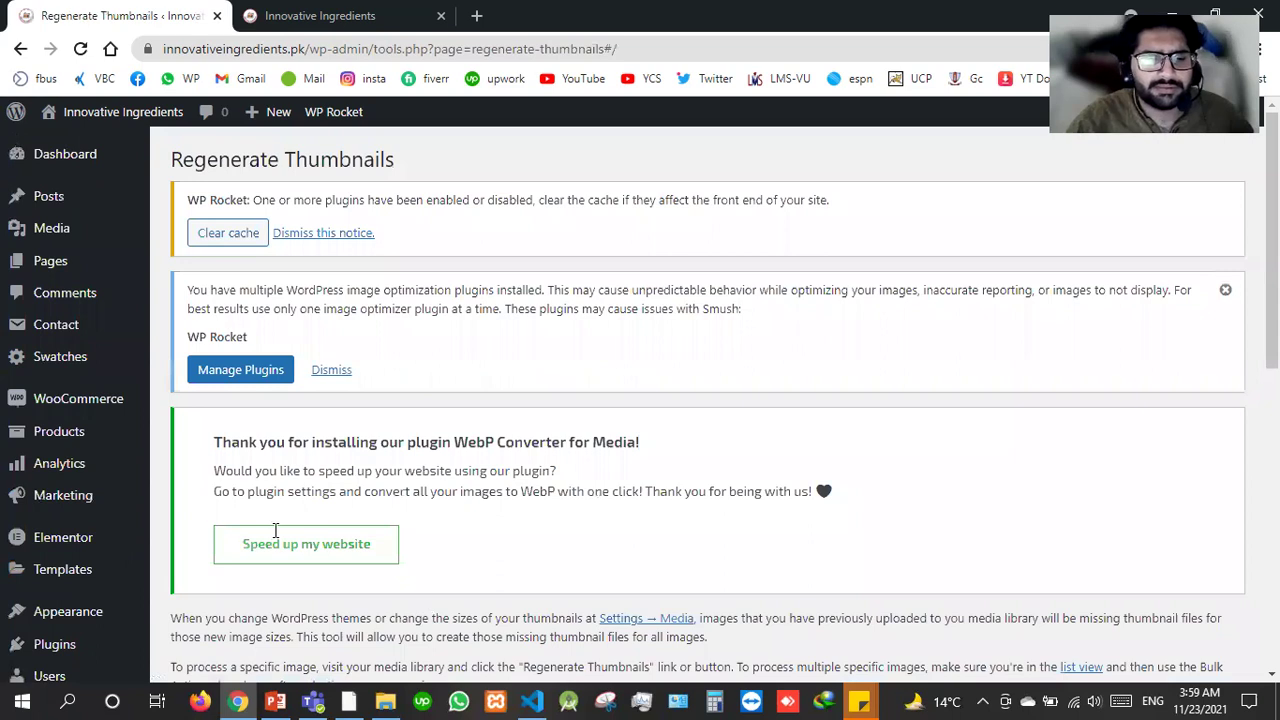
Enable deletion of thumbnail files for old unregistered sizes and start regenerating thumbnails for all 145 attachments.
{"action": "scroll", "coordinate": [275, 525], "scroll_direction": "down", "scroll_amount": 8}
{"action": "scroll", "coordinate": [268, 522], "scroll_direction": "up", "scroll_amount": 2}
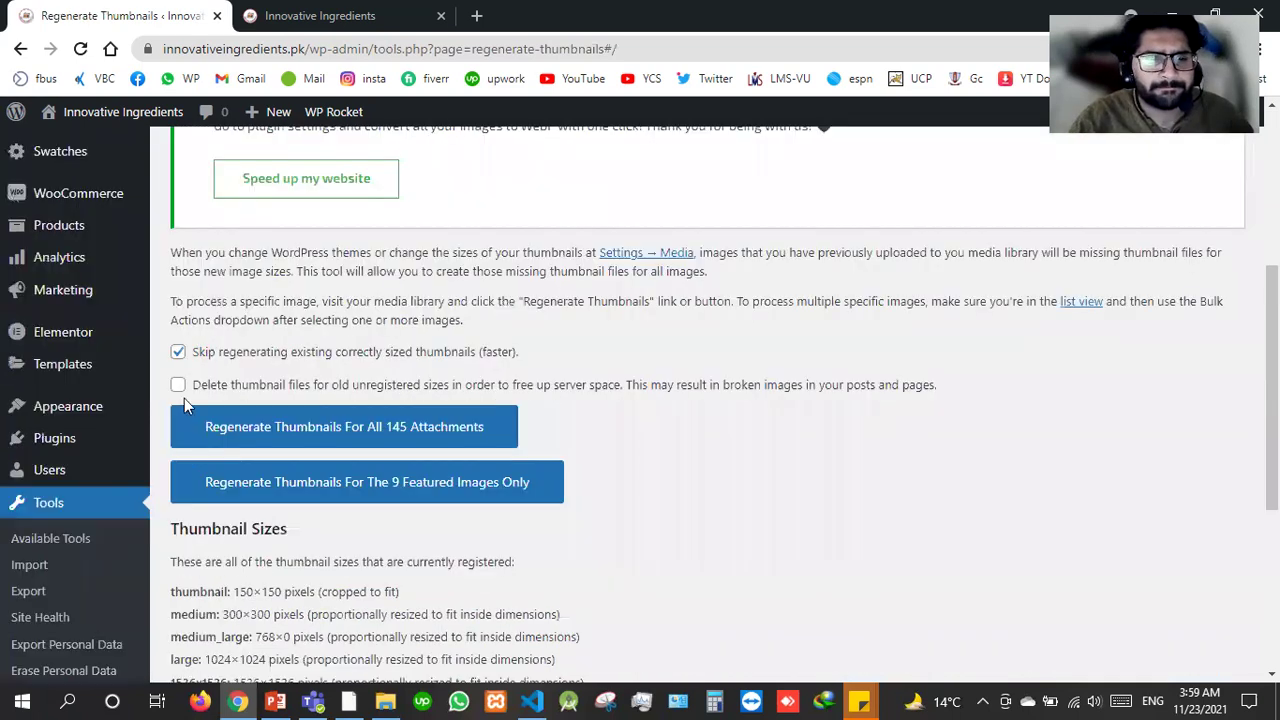
{"action": "left_click", "coordinate": [180, 388]}
{"action": "scroll", "coordinate": [215, 443], "scroll_direction": "down", "scroll_amount": 4}
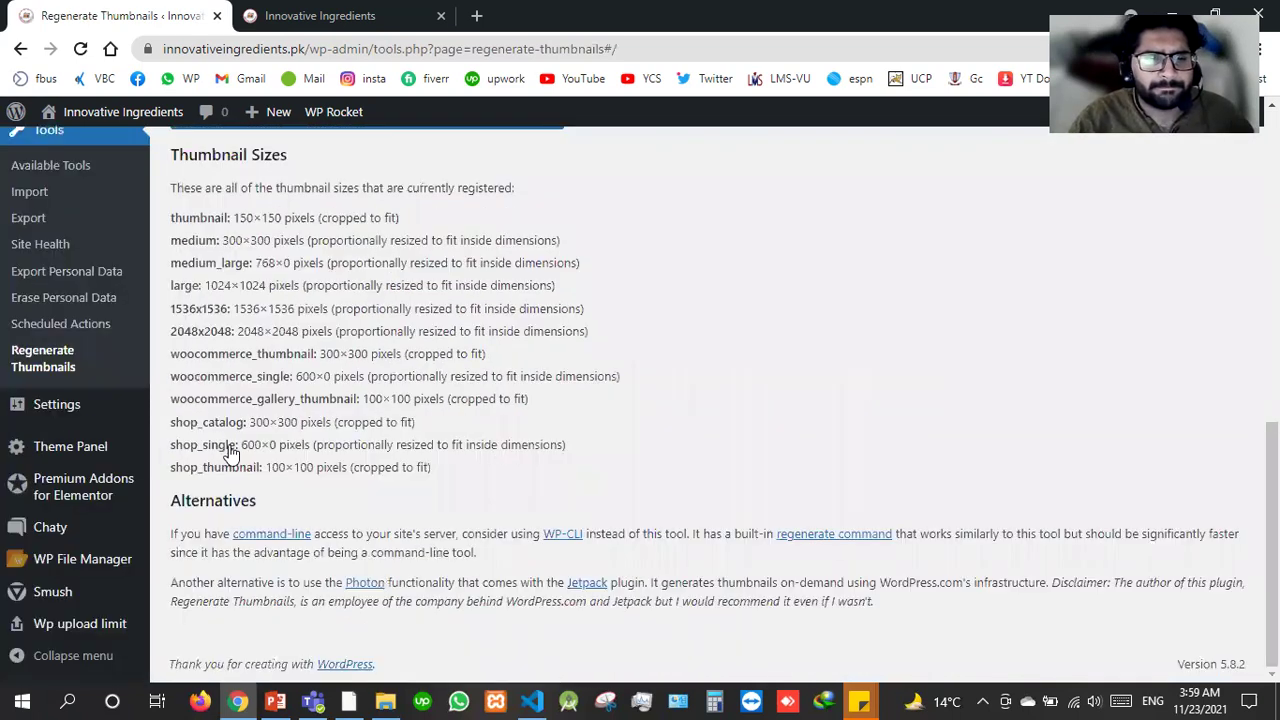
{"action": "scroll", "coordinate": [322, 530], "scroll_direction": "up", "scroll_amount": 1}
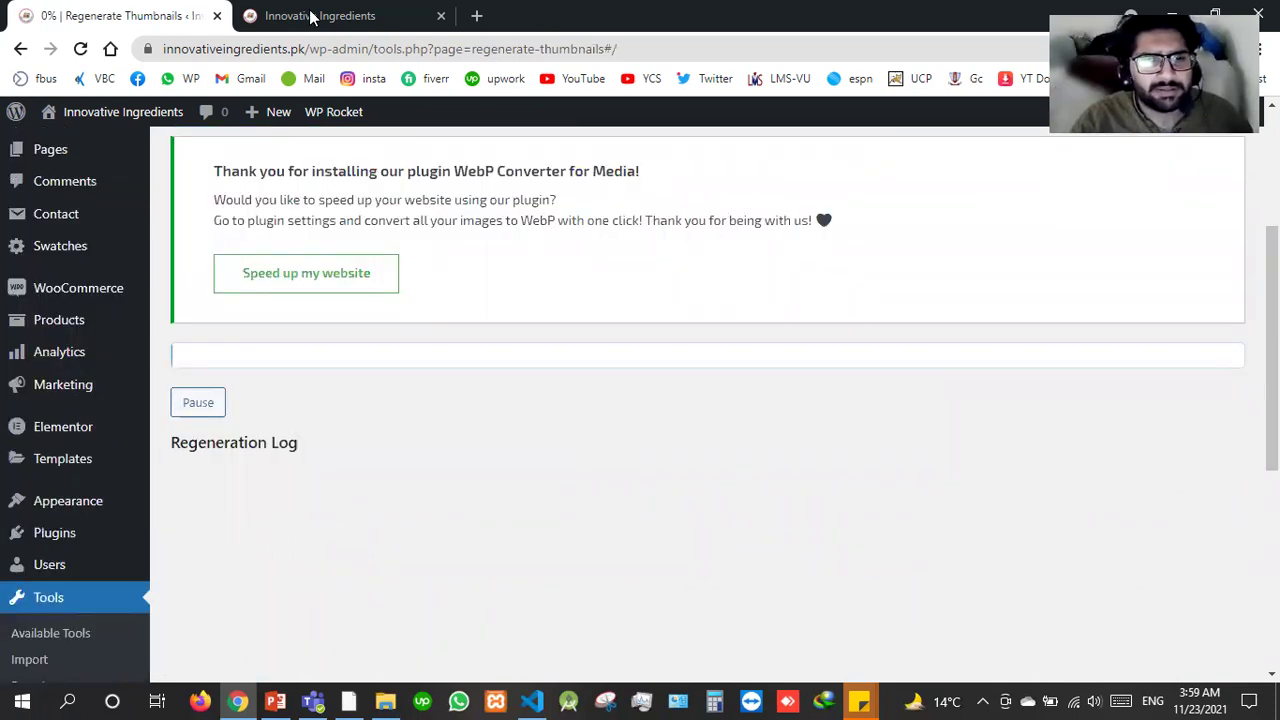
Open the Smush dashboard in a separate browser tab while the thumbnail regeneration runs, and switch to it.
{"action": "left_click", "coordinate": [277, 8]}
{"action": "key", "text": "ctrl+Tab"}
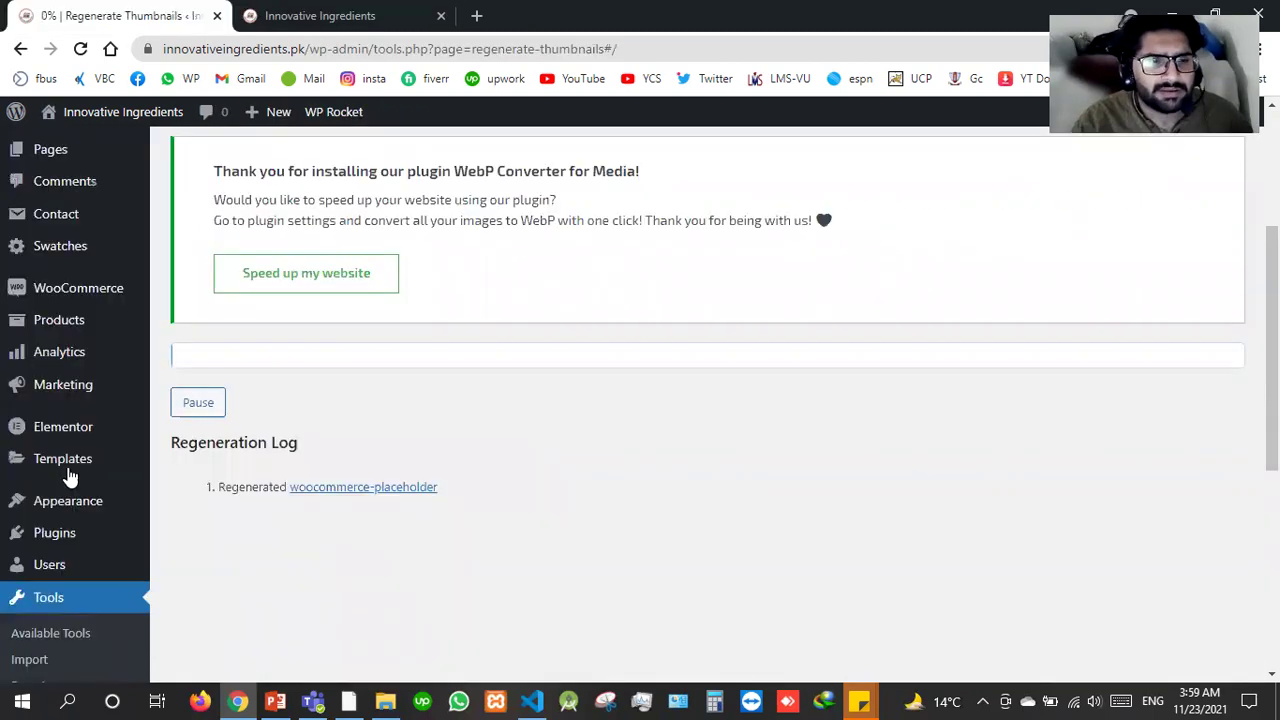
{"action": "scroll", "coordinate": [73, 468], "scroll_direction": "down", "scroll_amount": 1}
{"action": "scroll", "coordinate": [83, 537], "scroll_direction": "down", "scroll_amount": 2}
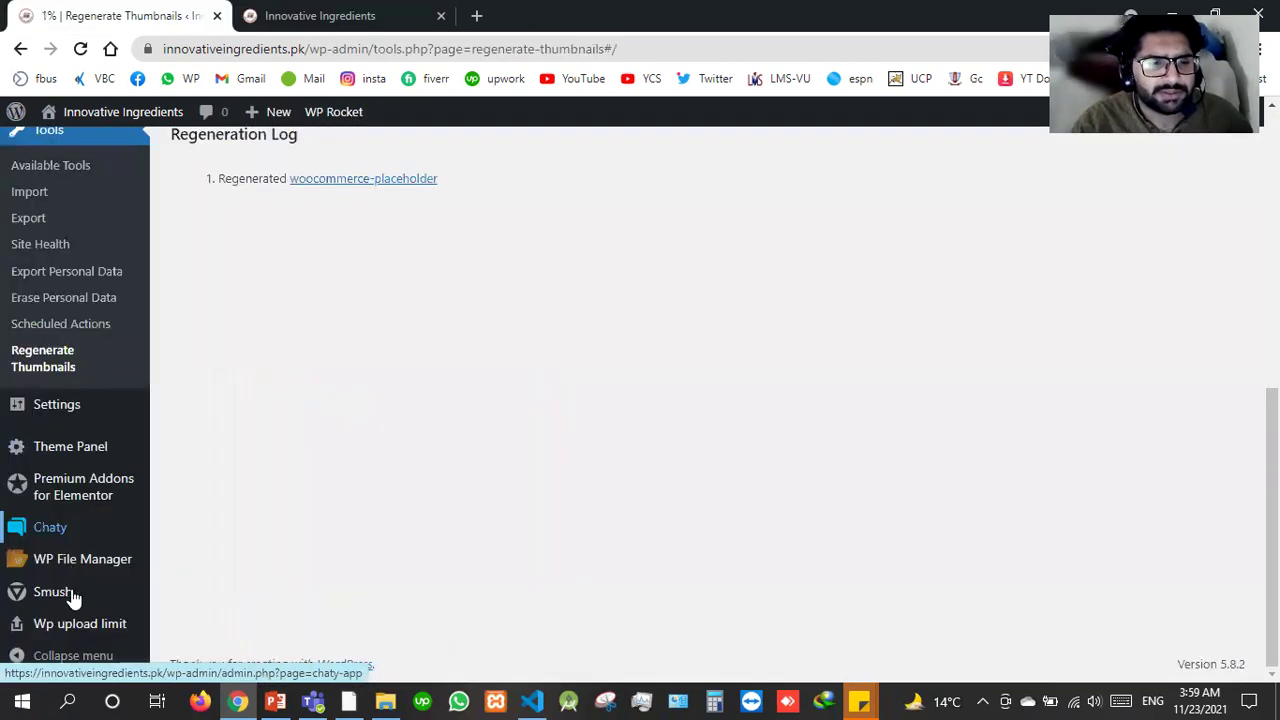
{"action": "mouse_move", "coordinate": [52, 591]}
{"action": "right_click", "coordinate": [240, 334]}
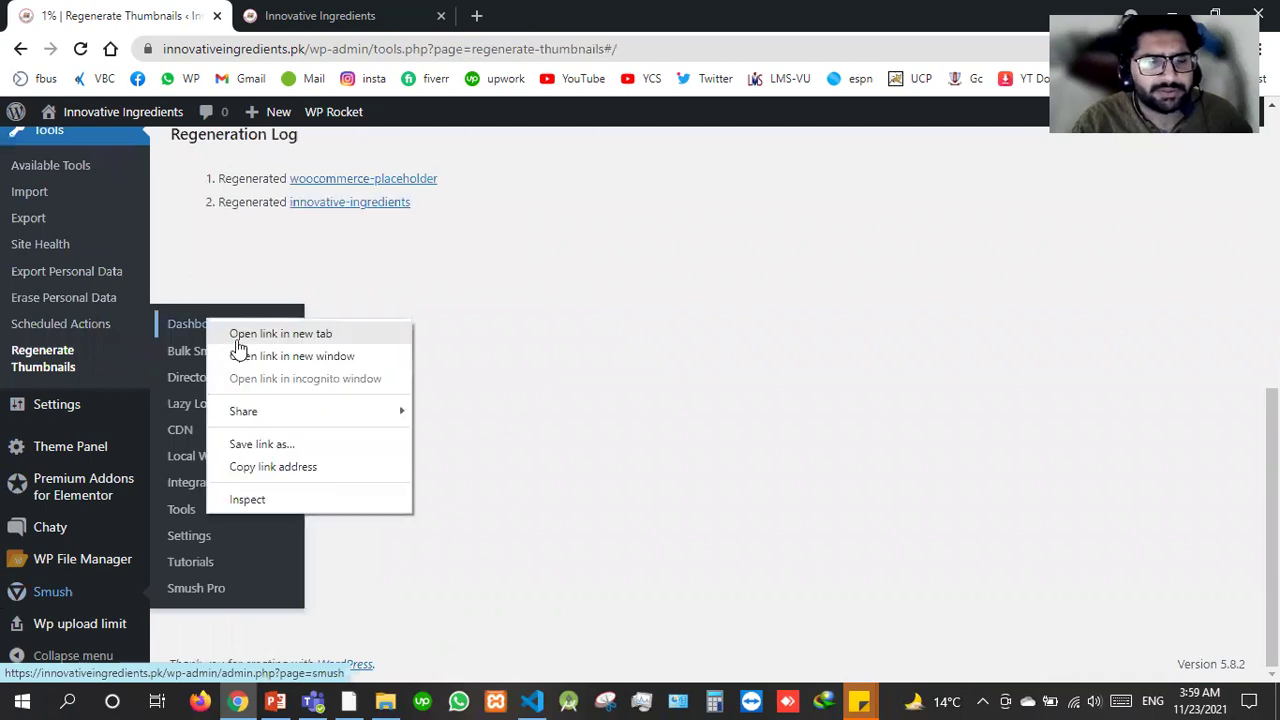
{"action": "key", "text": "Return"}
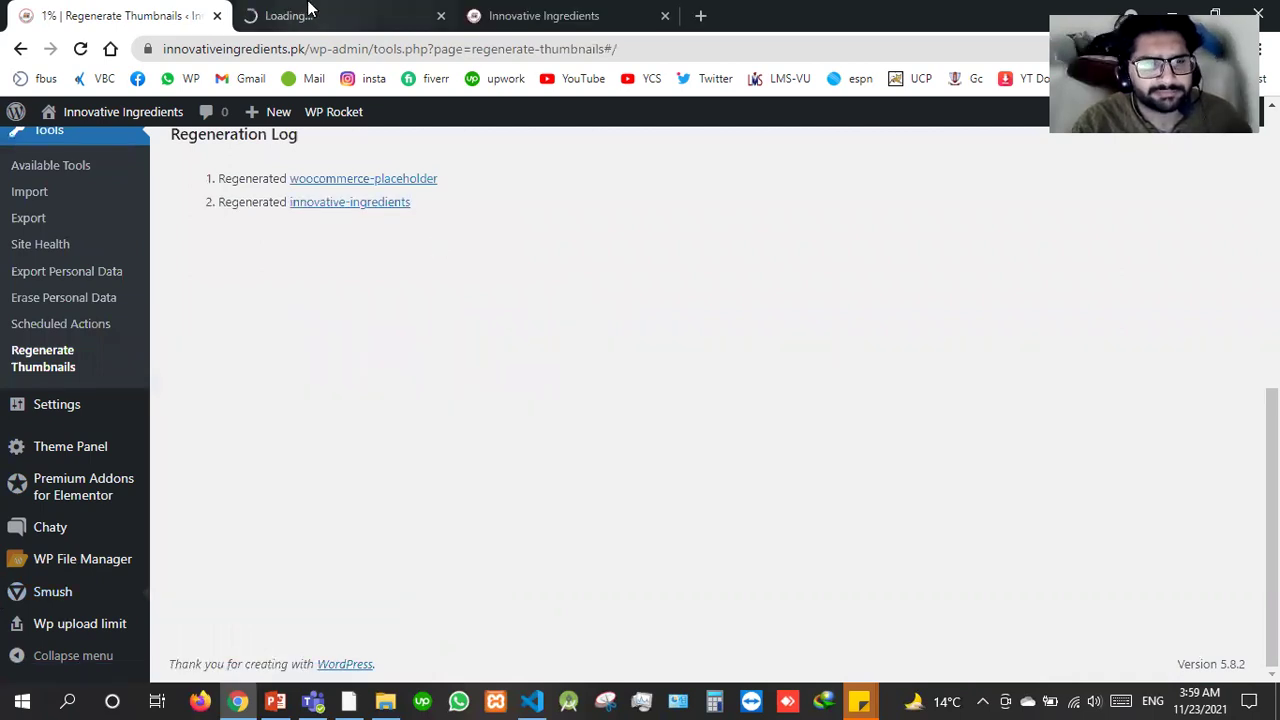
{"action": "left_click", "coordinate": [310, 8]}
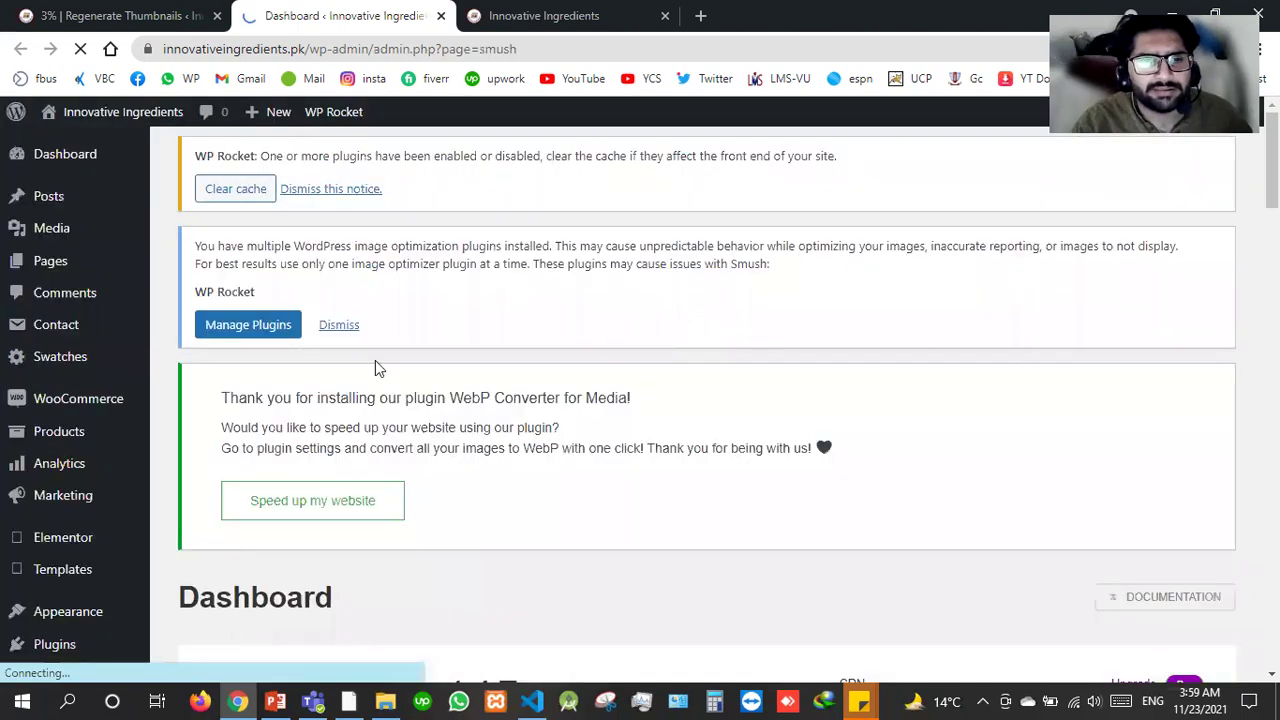
Dismiss the notice about multiple image optimization plugins and open the Bulk Smush page.
{"action": "left_click", "coordinate": [339, 326]}
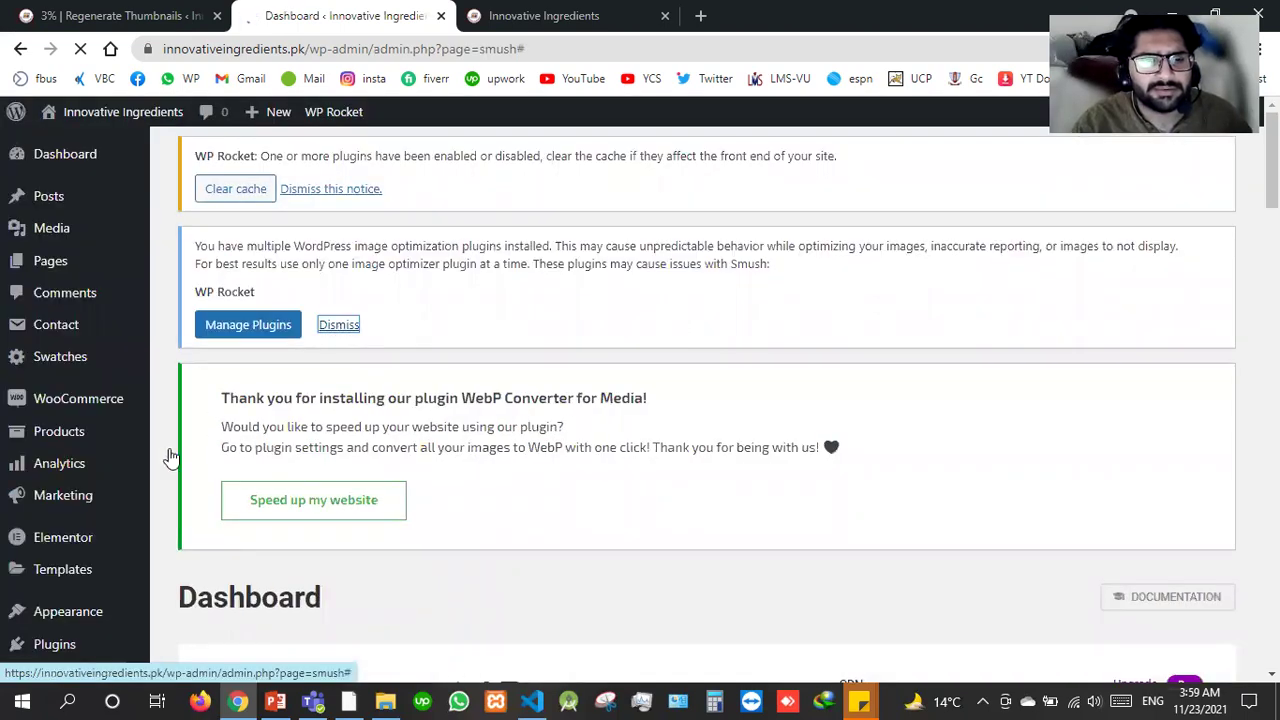
{"action": "scroll", "coordinate": [50, 328], "scroll_direction": "down", "scroll_amount": 5}
{"action": "scroll", "coordinate": [58, 336], "scroll_direction": "up", "scroll_amount": 2}
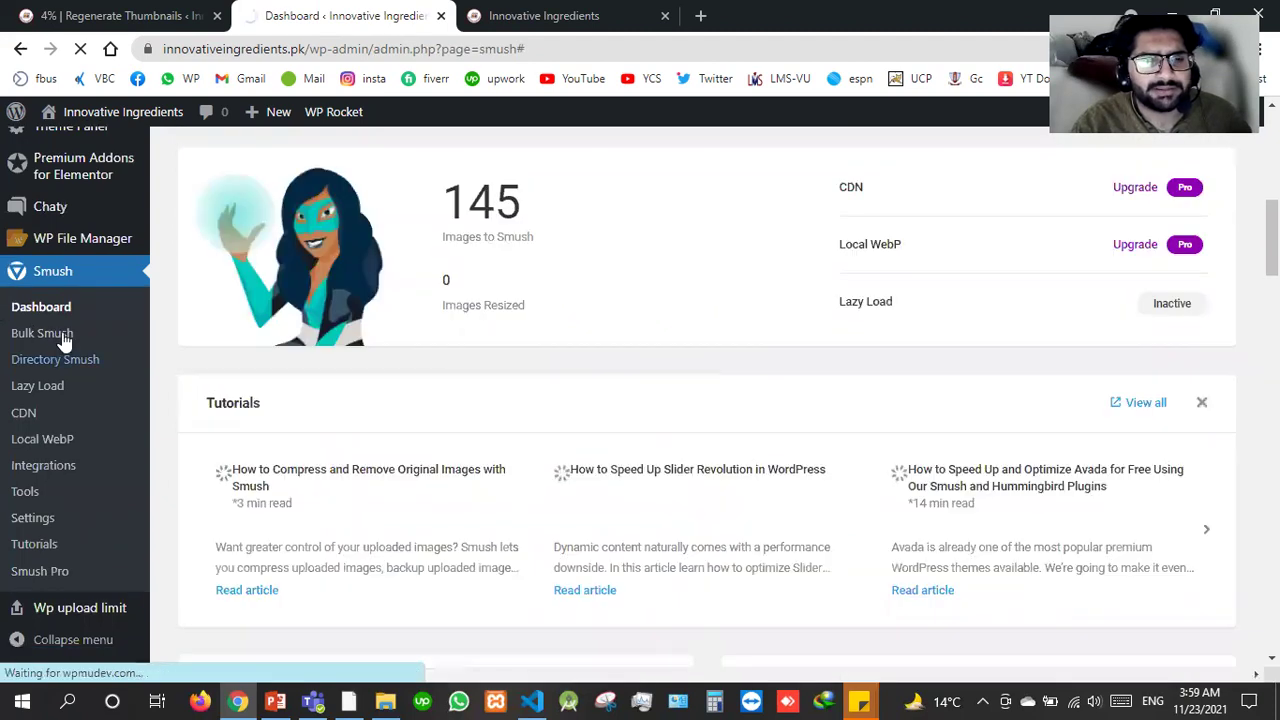
{"action": "left_click", "coordinate": [60, 327]}
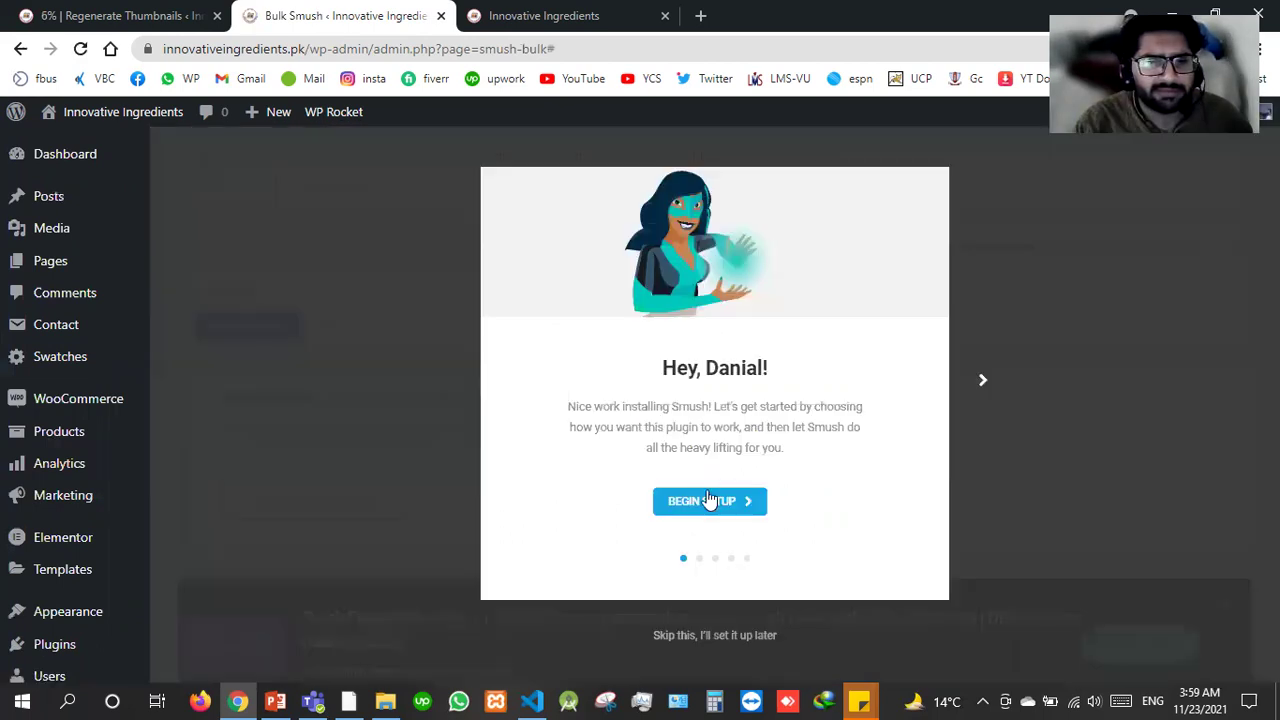
Complete the Smush setup wizard with automatic optimization and lazy loading on and usage tracking off, and start the bulk smush.
{"action": "left_click", "coordinate": [707, 500]}
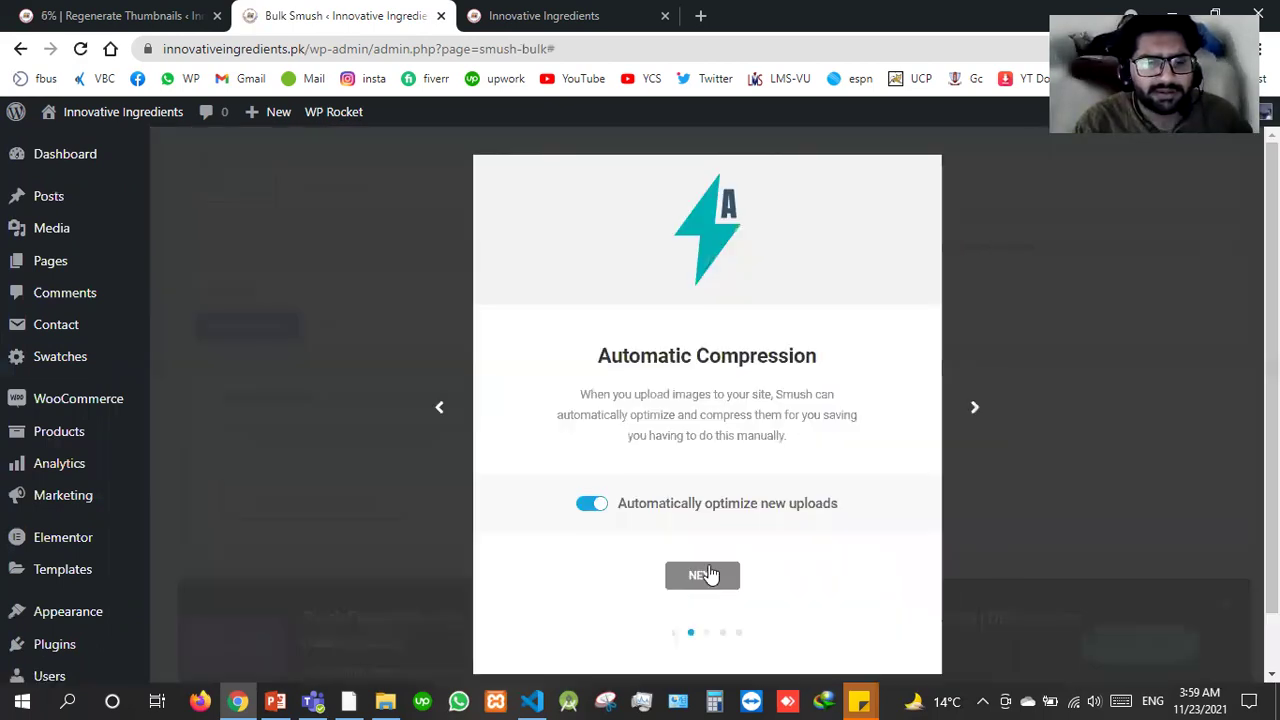
{"action": "left_click", "coordinate": [708, 575]}
{"action": "left_click", "coordinate": [708, 575]}
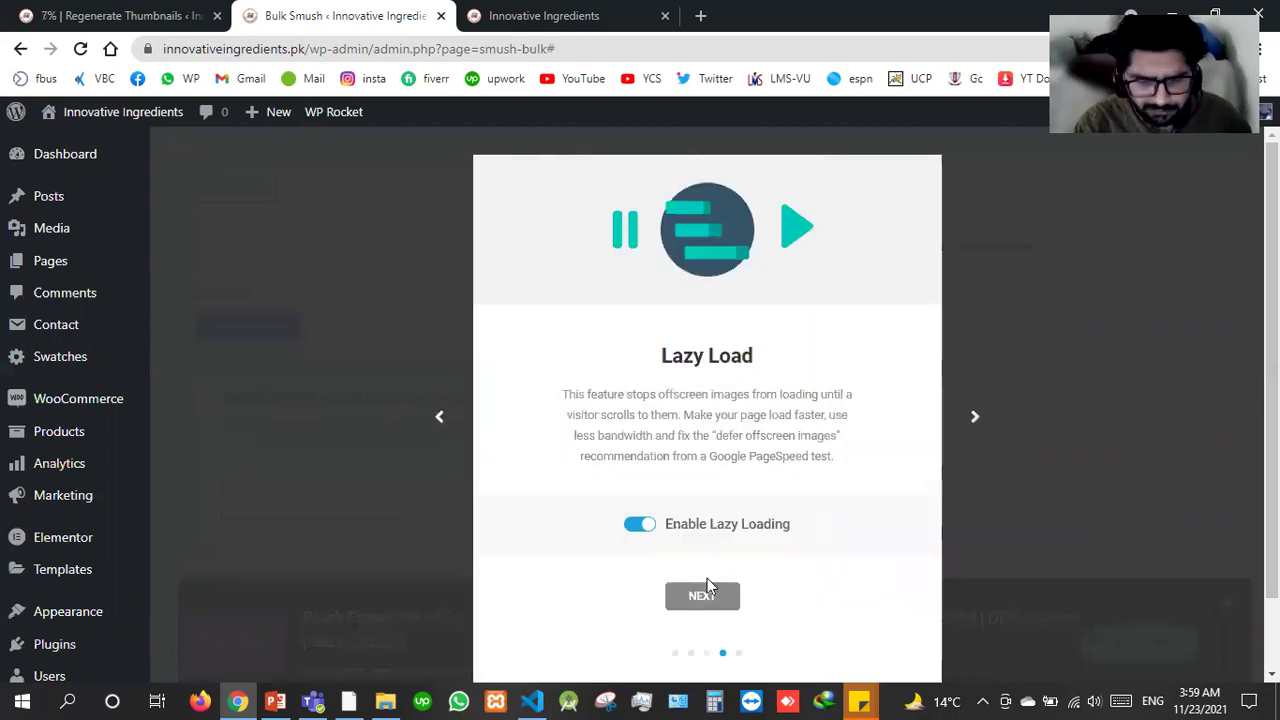
{"action": "left_click", "coordinate": [700, 594]}
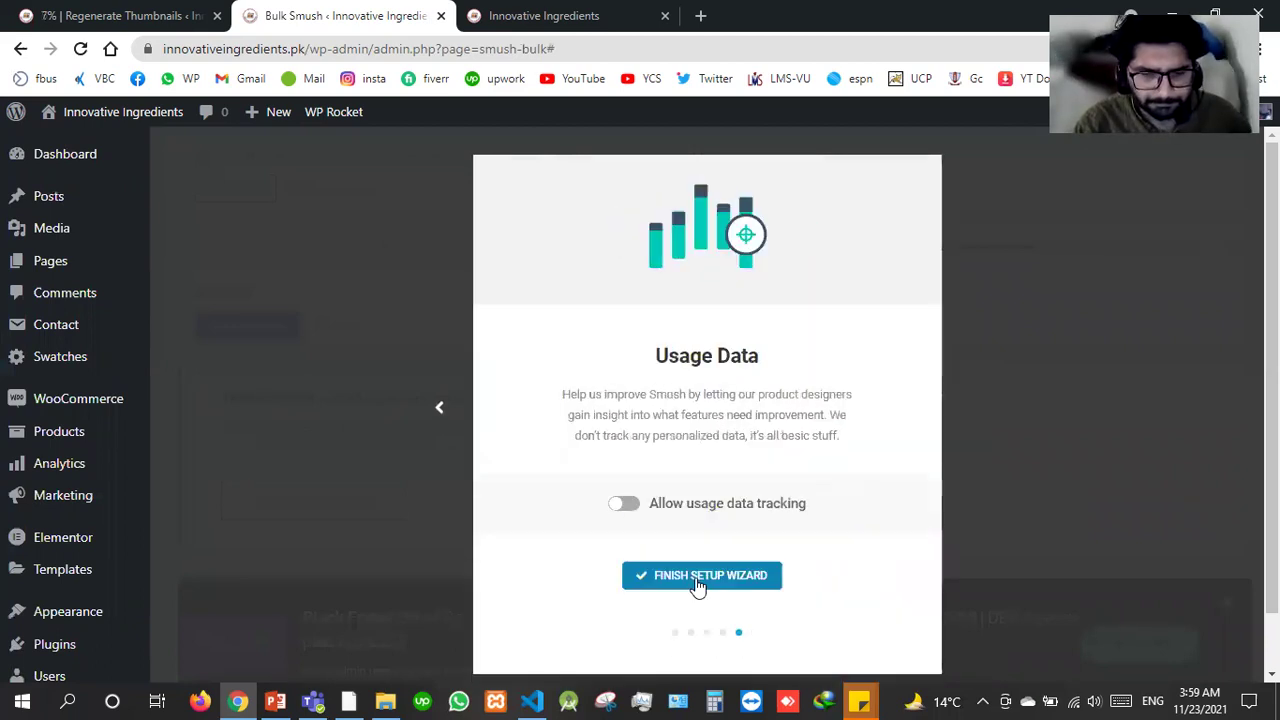
{"action": "left_click", "coordinate": [698, 580]}
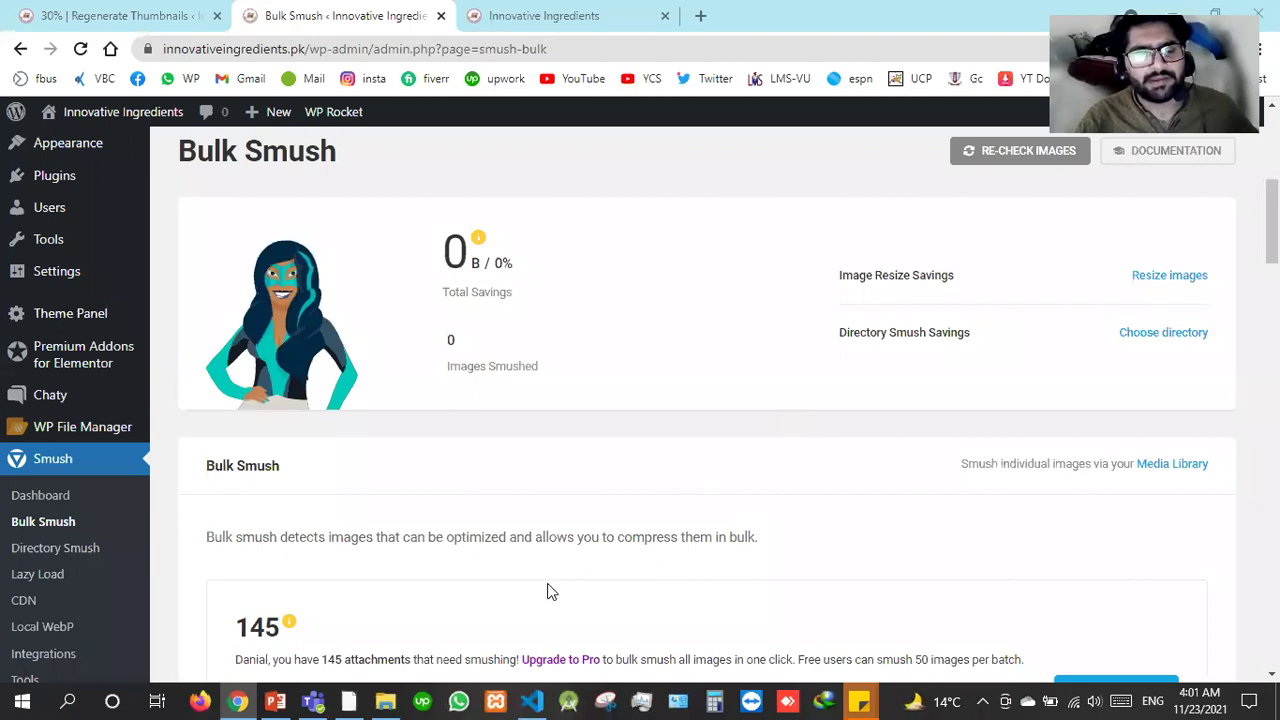
{"action": "scroll", "coordinate": [491, 520], "scroll_direction": "down", "scroll_amount": 3}
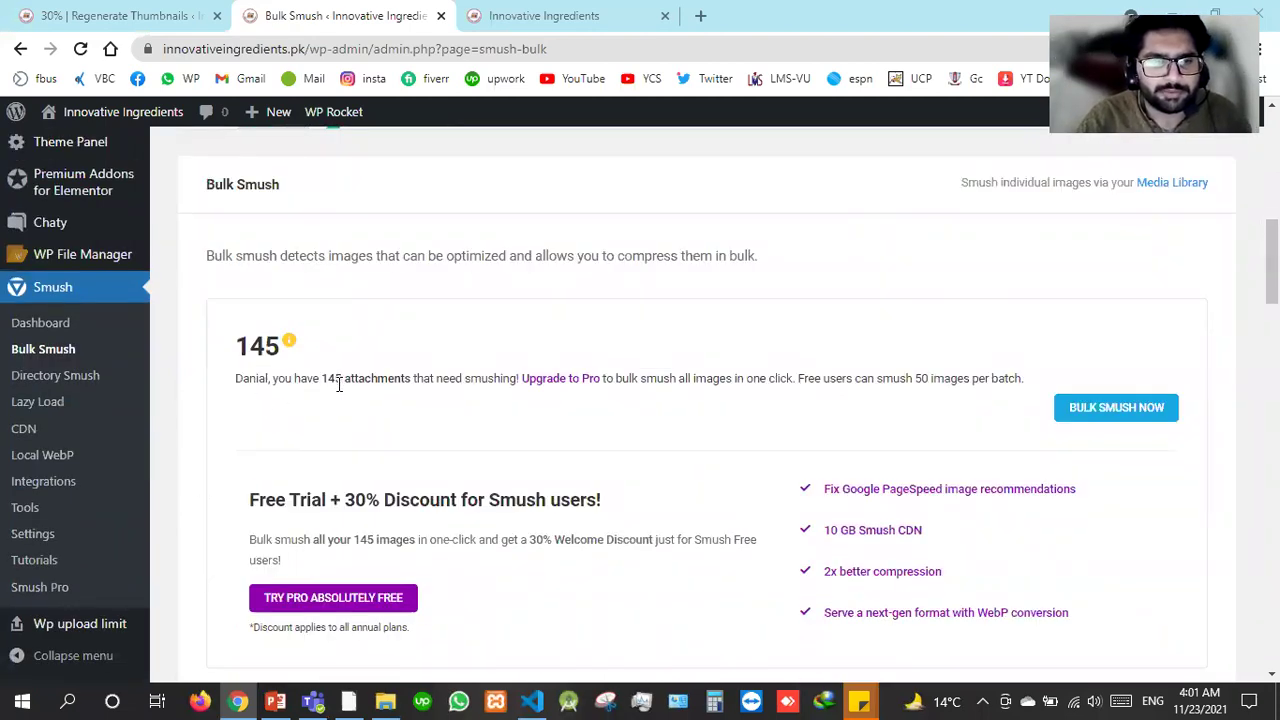
{"action": "left_click", "coordinate": [1115, 418]}
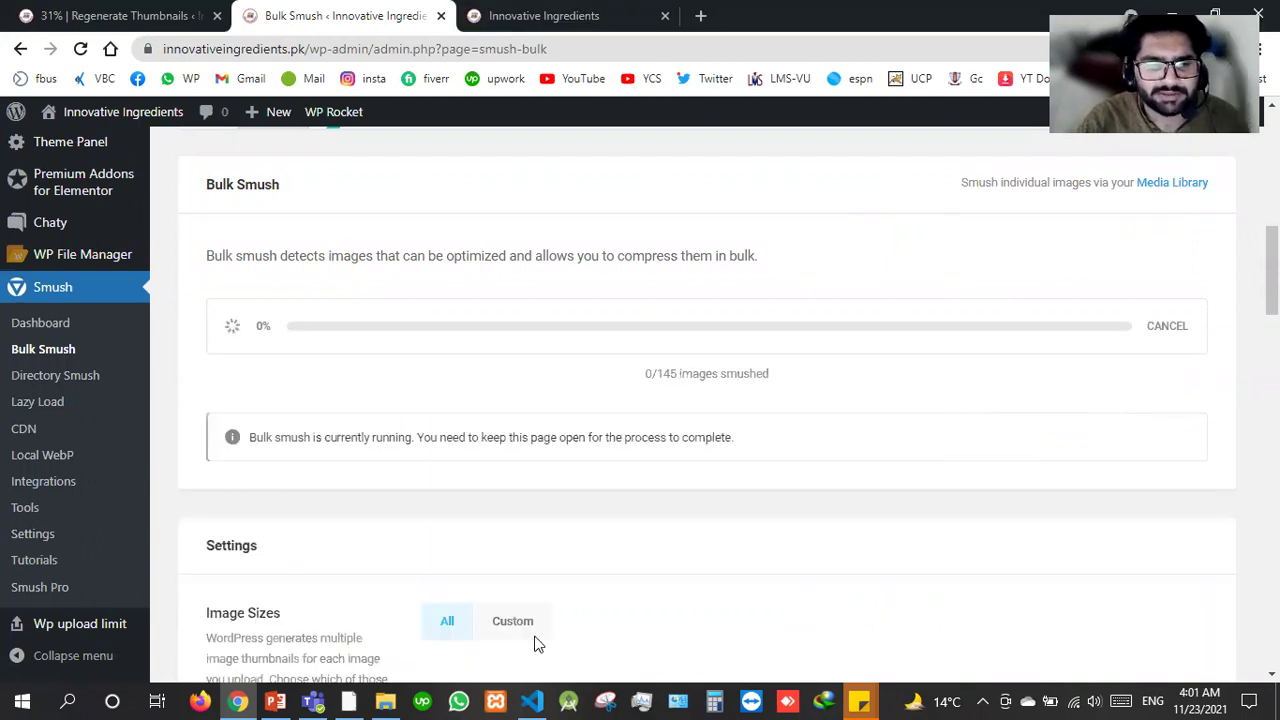
Switch to the PowerPoint agenda slide, highlight the Regenerate thumbnails and WebP topics, and return to Chrome.
{"action": "left_click", "coordinate": [274, 701]}
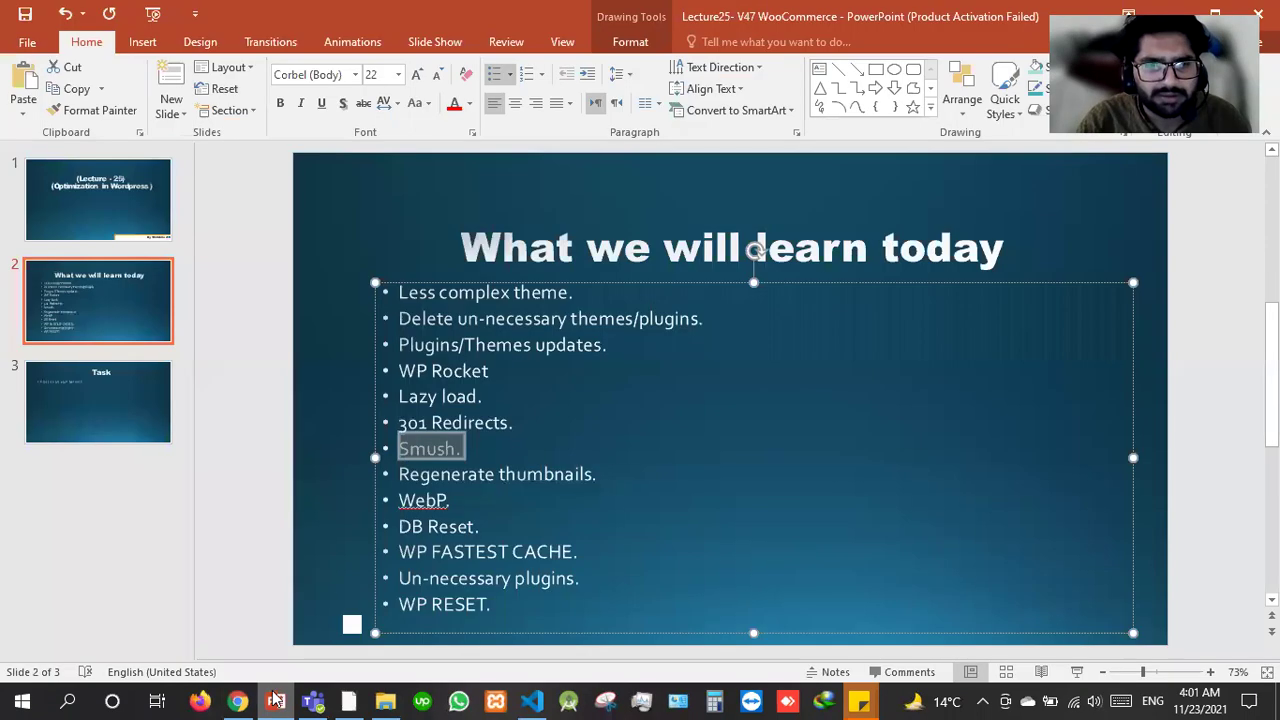
{"action": "left_click_drag", "start_coordinate": [622, 476], "coordinate": [398, 396]}
{"action": "left_click_drag", "start_coordinate": [463, 502], "coordinate": [360, 502]}
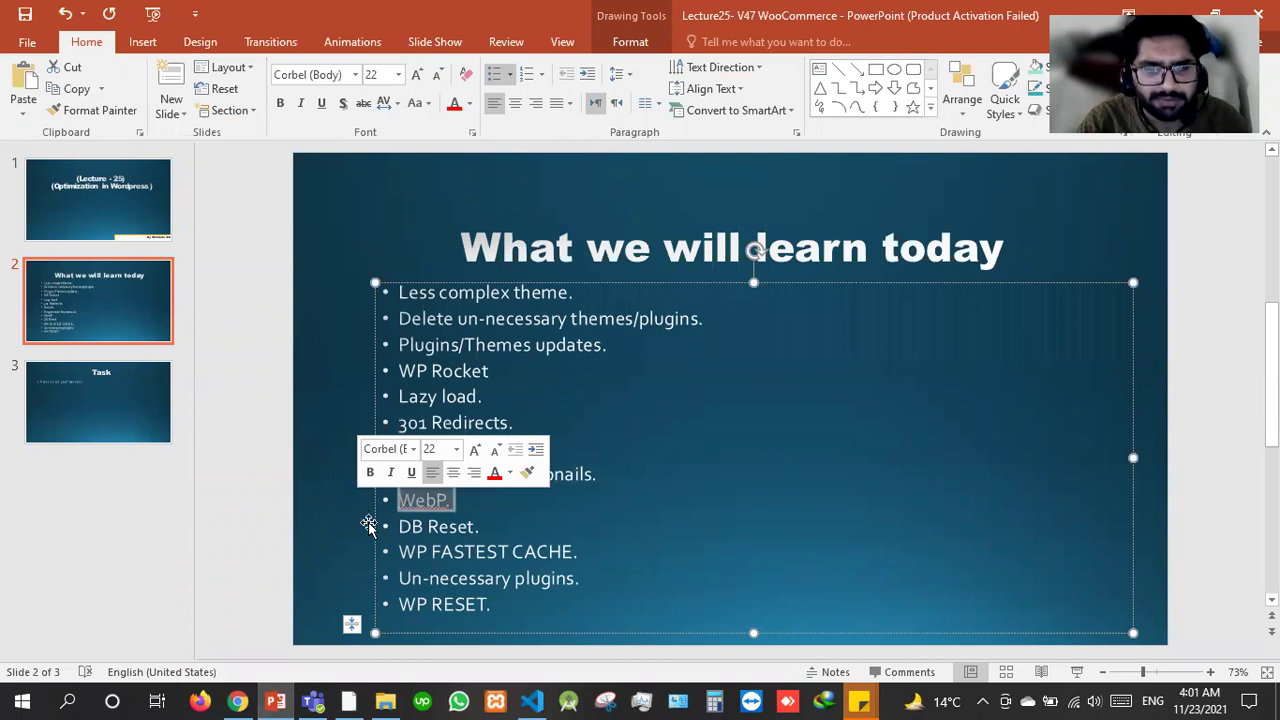
{"action": "left_click", "coordinate": [237, 701]}
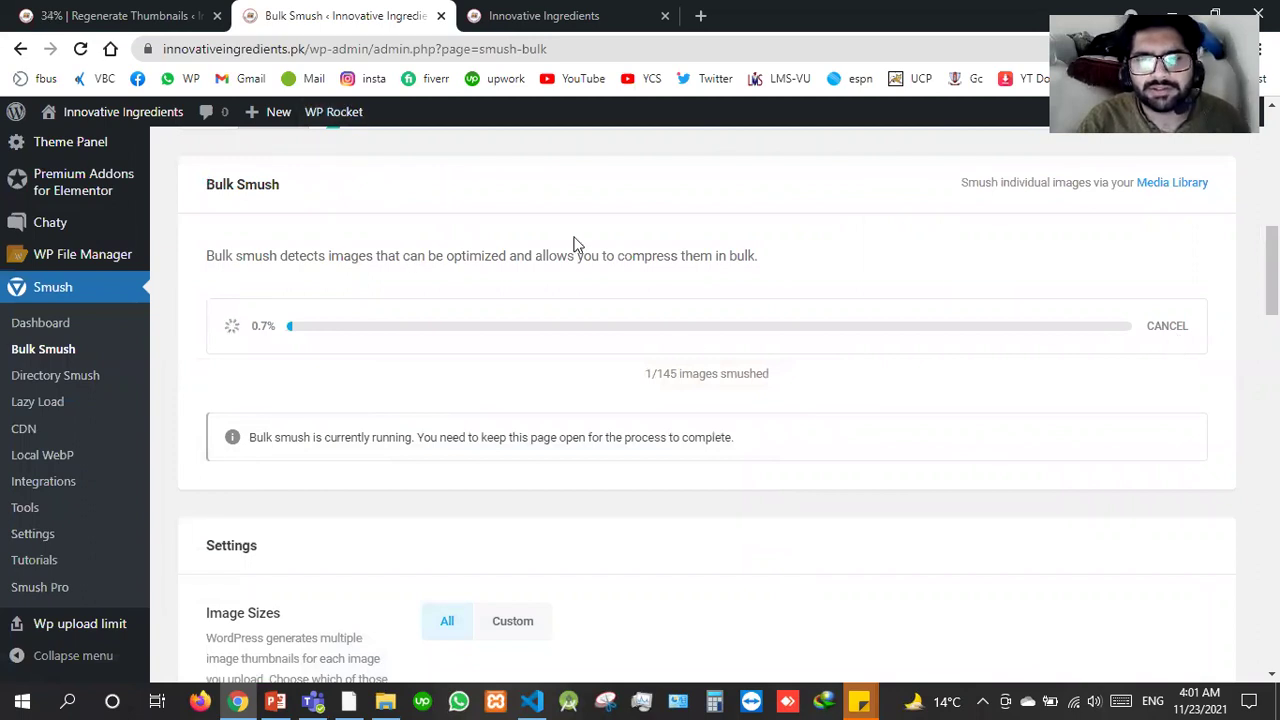
Check the thumbnail regeneration progress and look through the Bulk Smush page and admin menu for the WebP converter.
{"action": "key", "text": "ctrl+shift+Tab"}
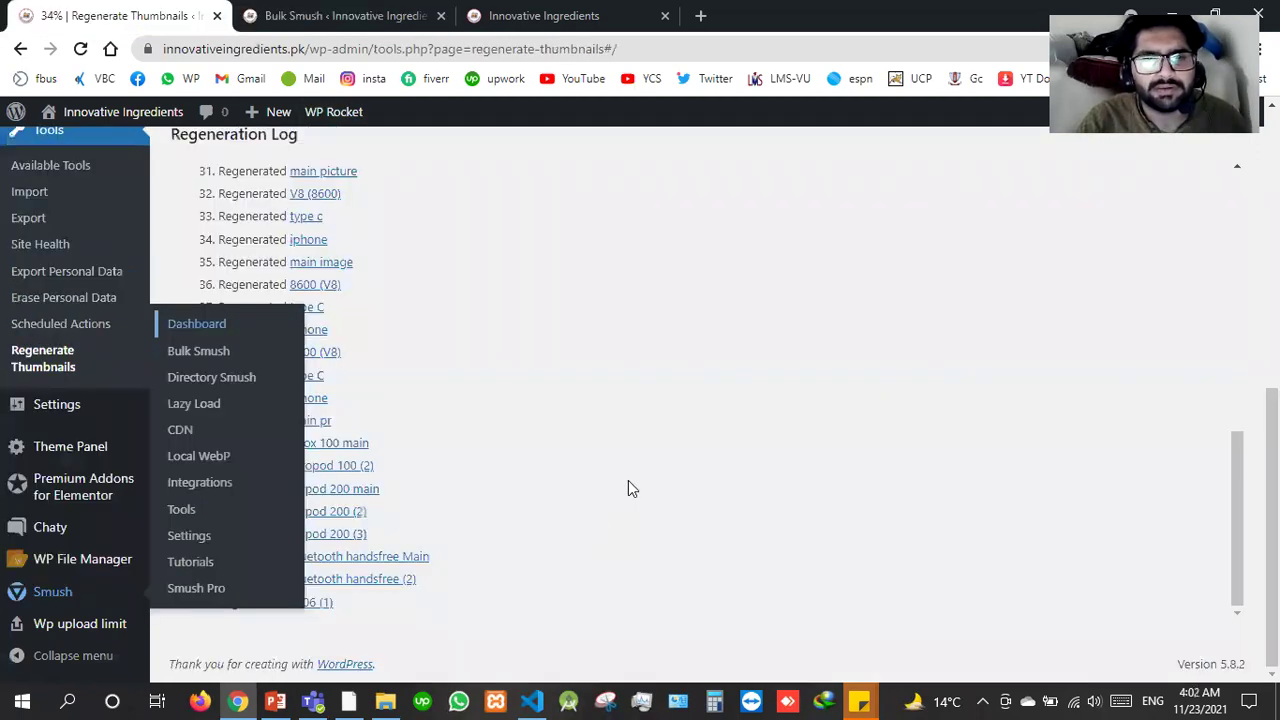
{"action": "key", "text": "ctrl+Tab"}
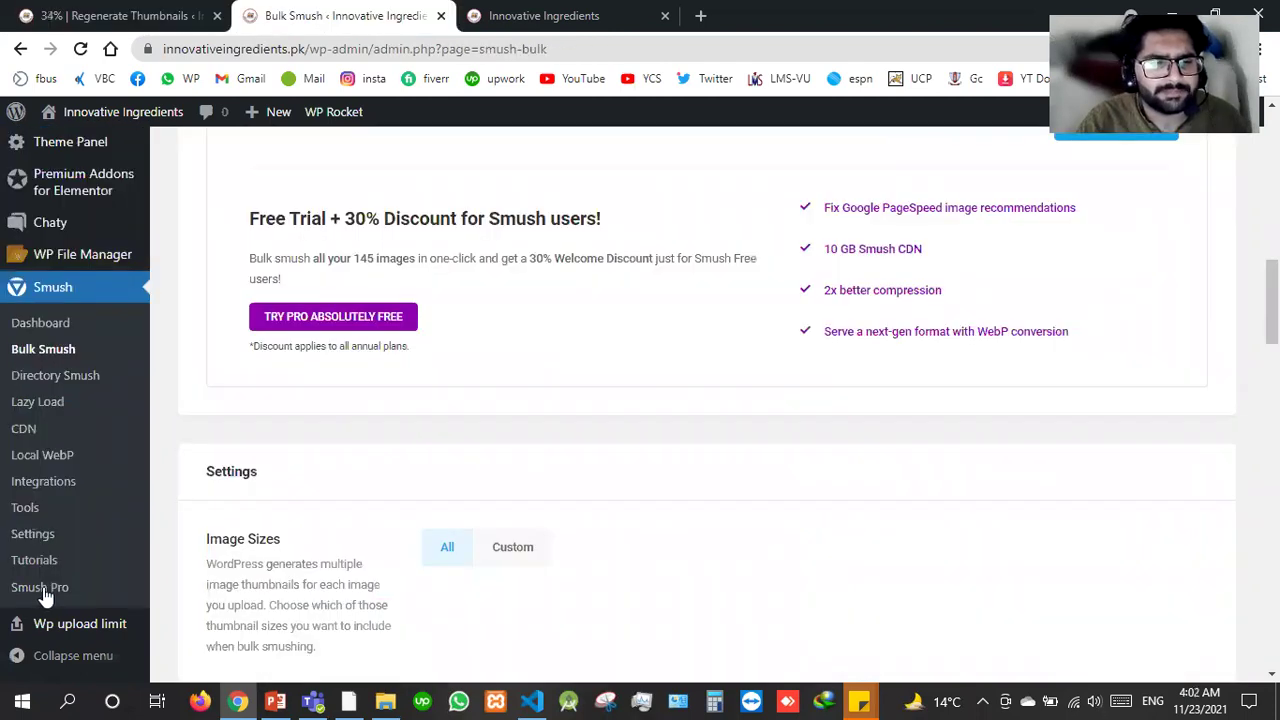
{"action": "scroll", "coordinate": [45, 595], "scroll_direction": "down", "scroll_amount": 2}
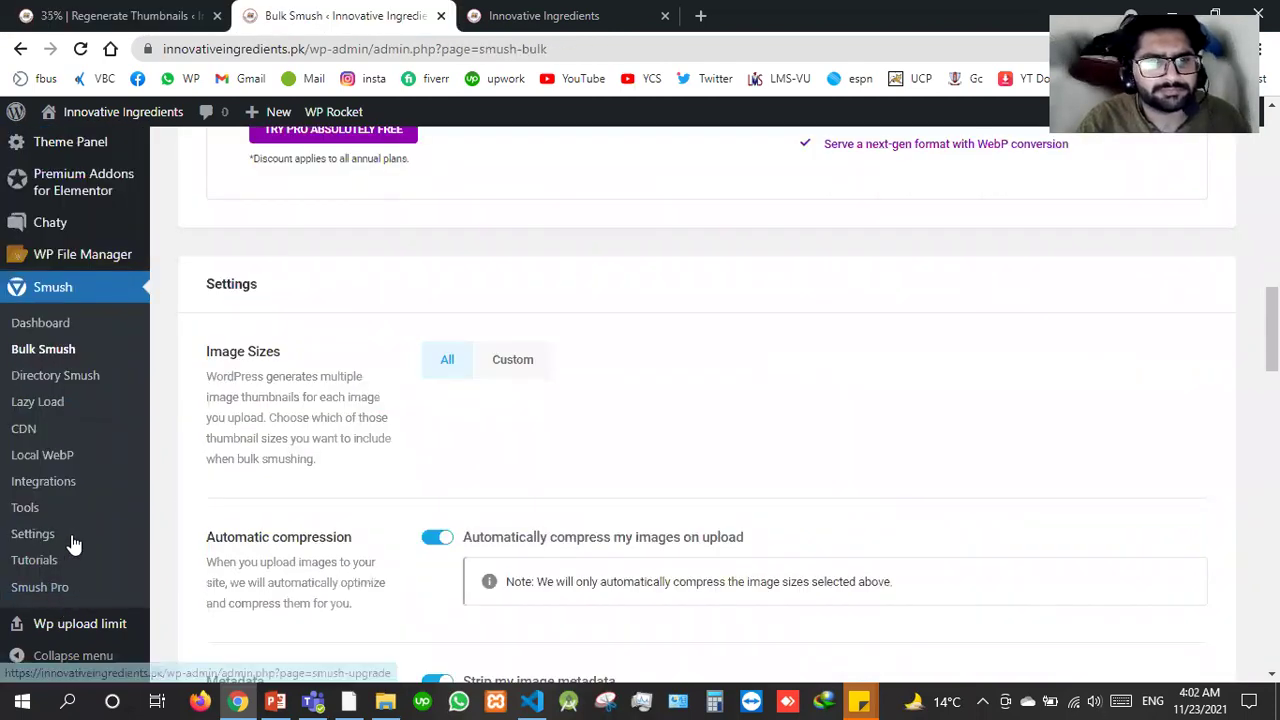
{"action": "scroll", "coordinate": [72, 543], "scroll_direction": "up", "scroll_amount": 3}
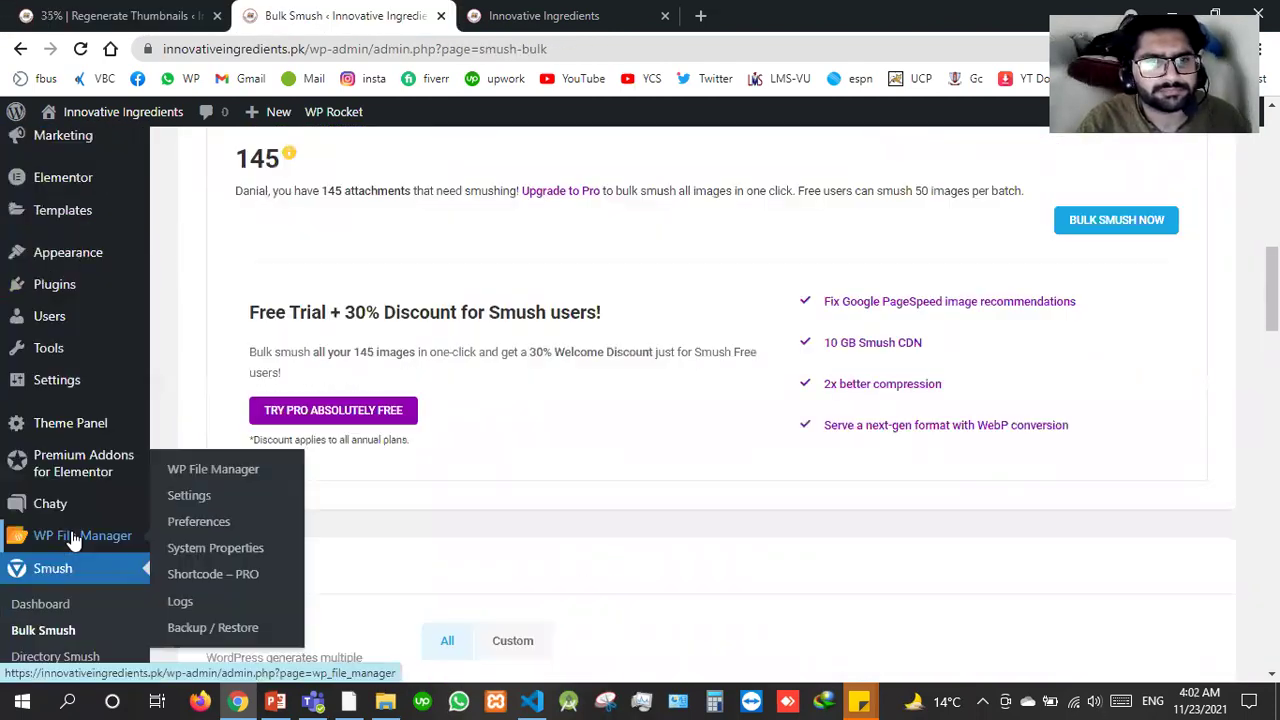
{"action": "left_click", "coordinate": [276, 701]}
{"action": "key", "text": "alt+Tab"}
{"action": "scroll", "coordinate": [48, 578], "scroll_direction": "down", "scroll_amount": 2}
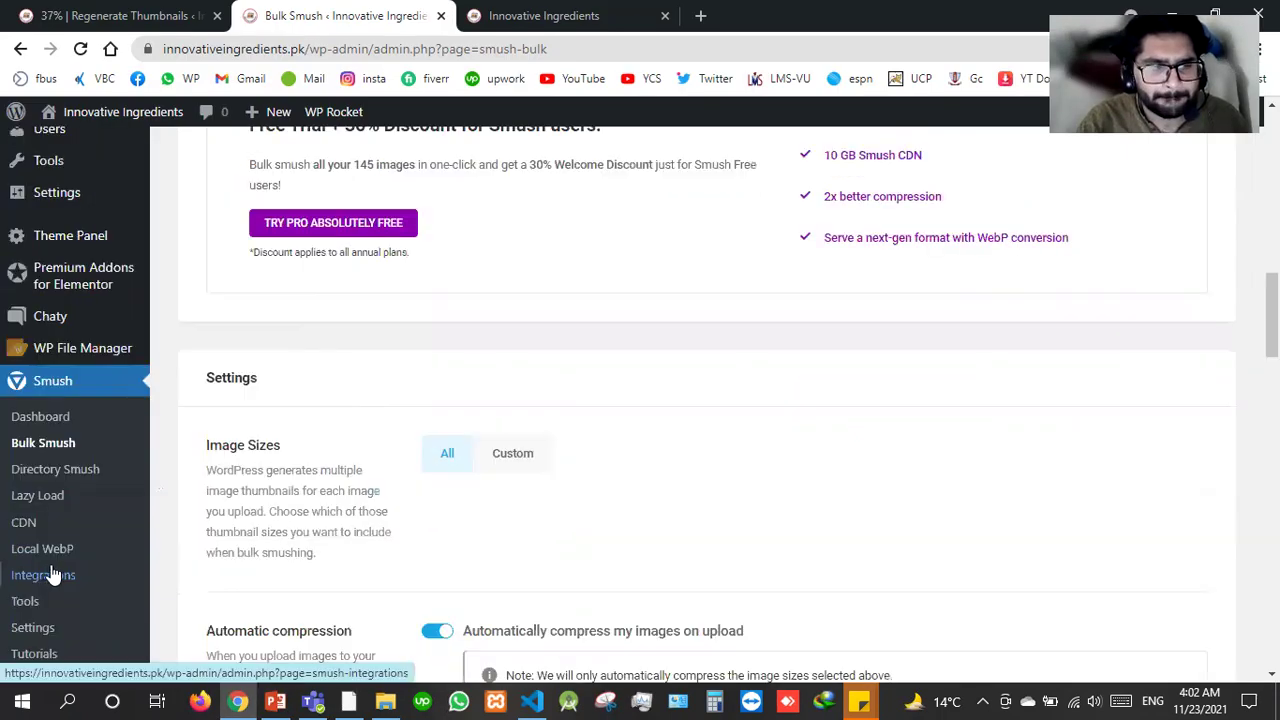
{"action": "scroll", "coordinate": [52, 573], "scroll_direction": "down", "scroll_amount": 3}
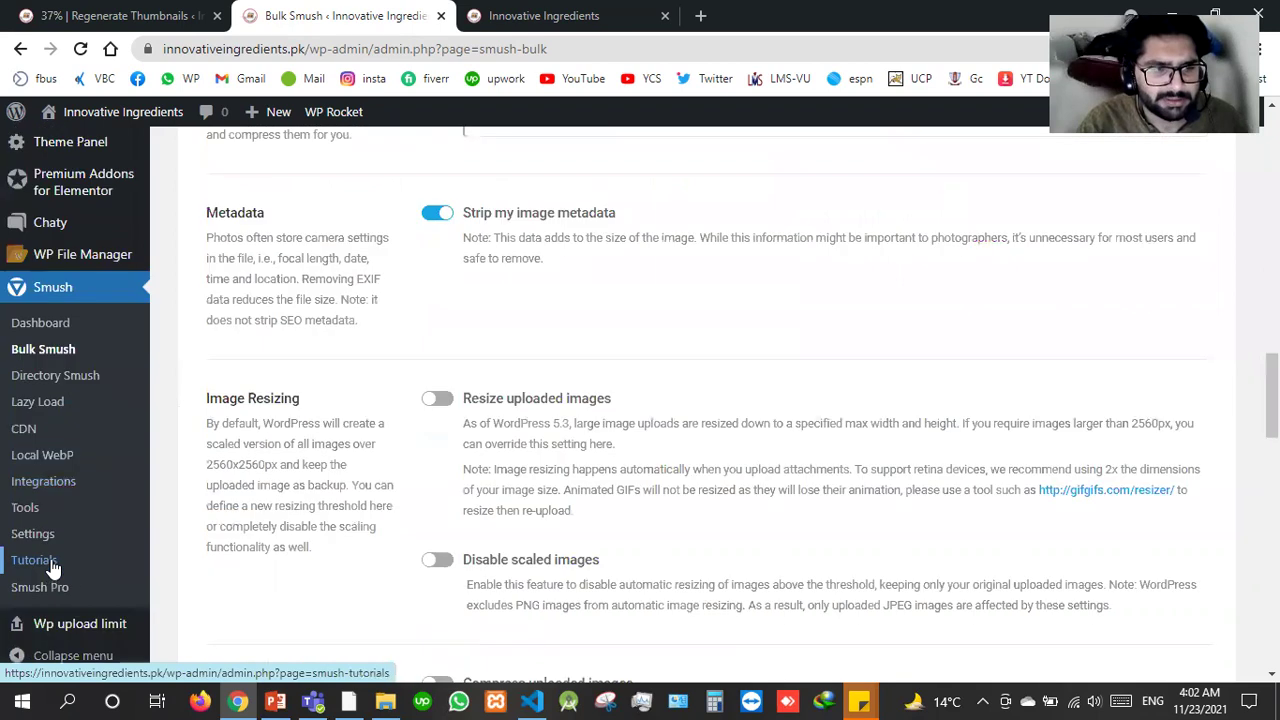
{"action": "scroll", "coordinate": [78, 625], "scroll_direction": "up", "scroll_amount": 4}
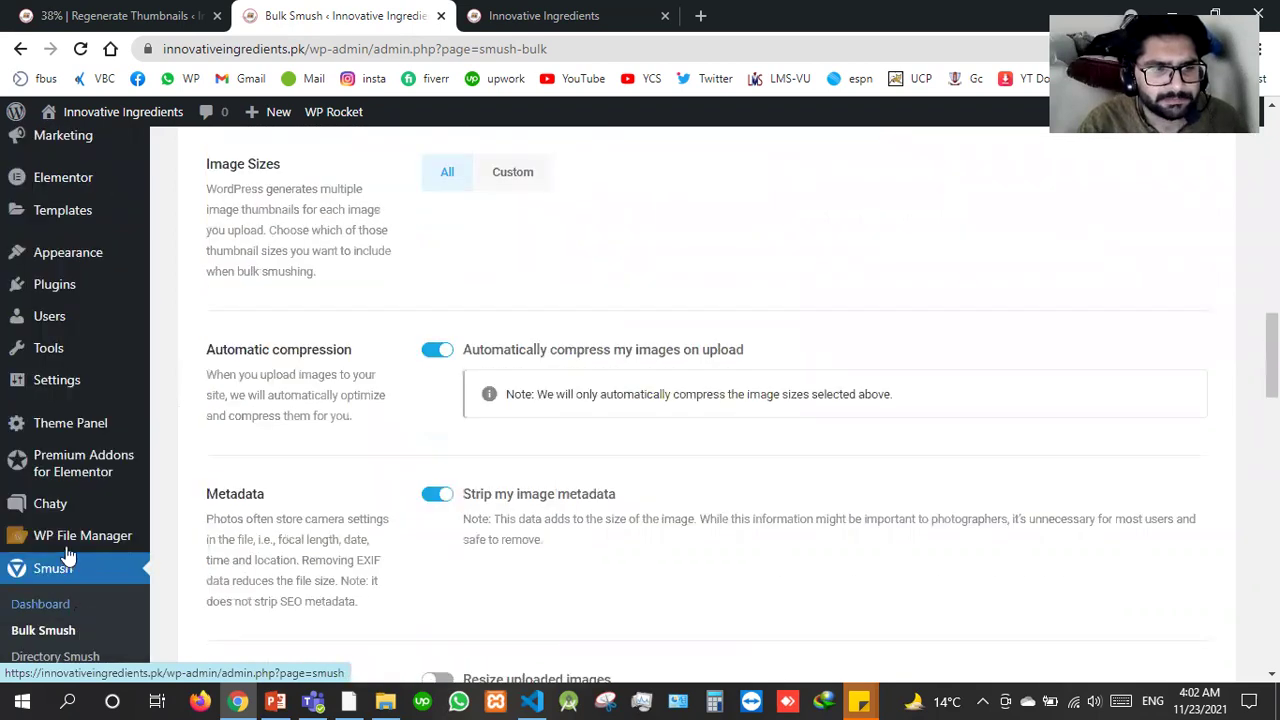
{"action": "mouse_move", "coordinate": [95, 625]}
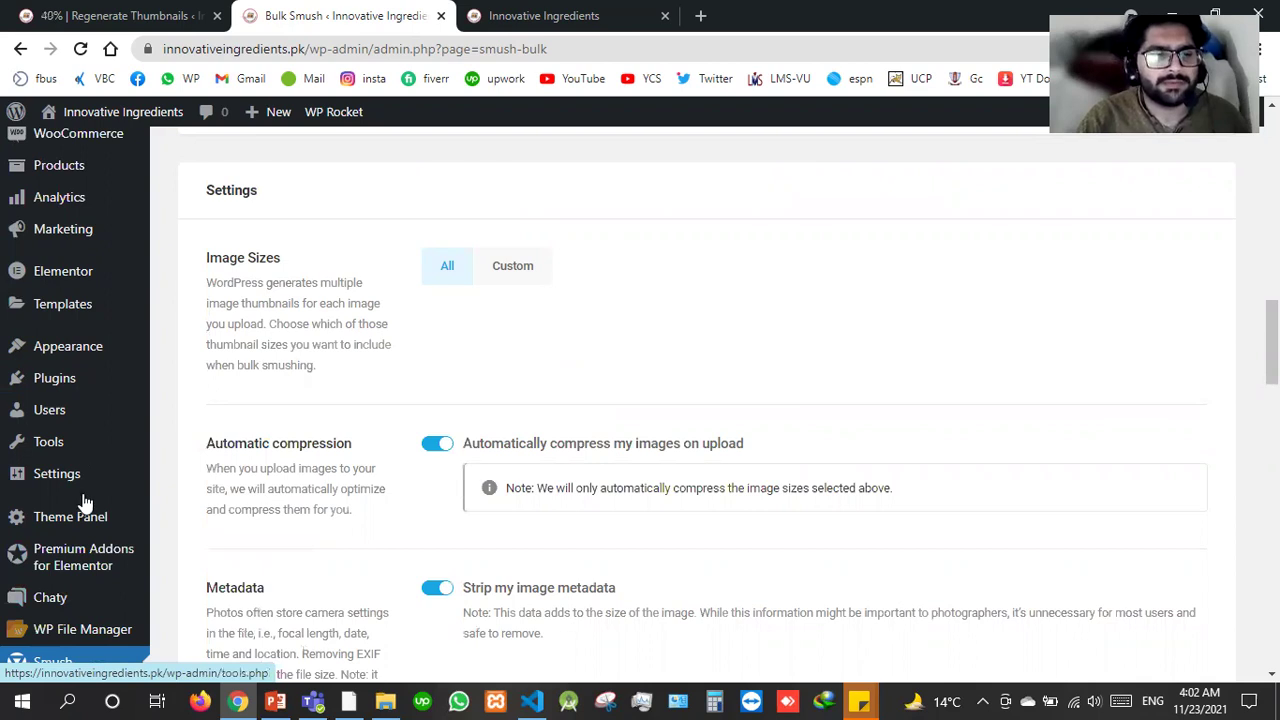
Open the settings of WebP Converter for Media from the installed plugins list.
{"action": "left_click", "coordinate": [78, 380]}
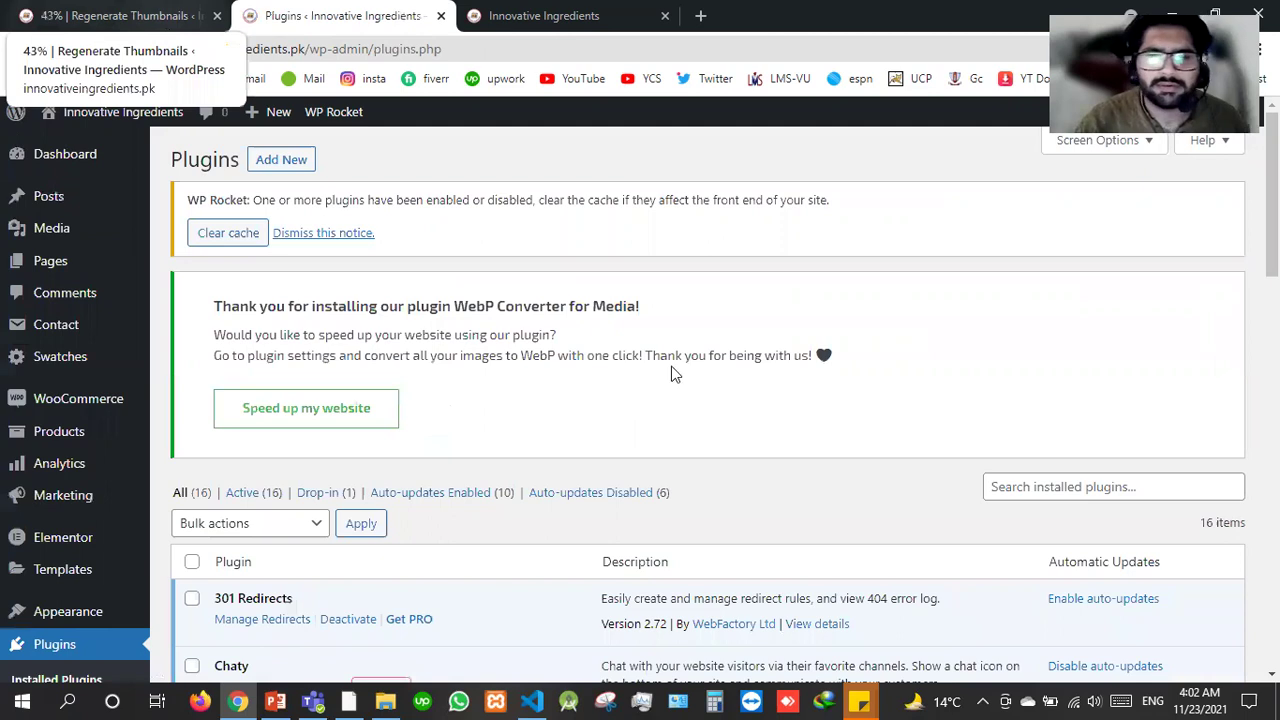
{"action": "scroll", "coordinate": [551, 387], "scroll_direction": "down", "scroll_amount": 4}
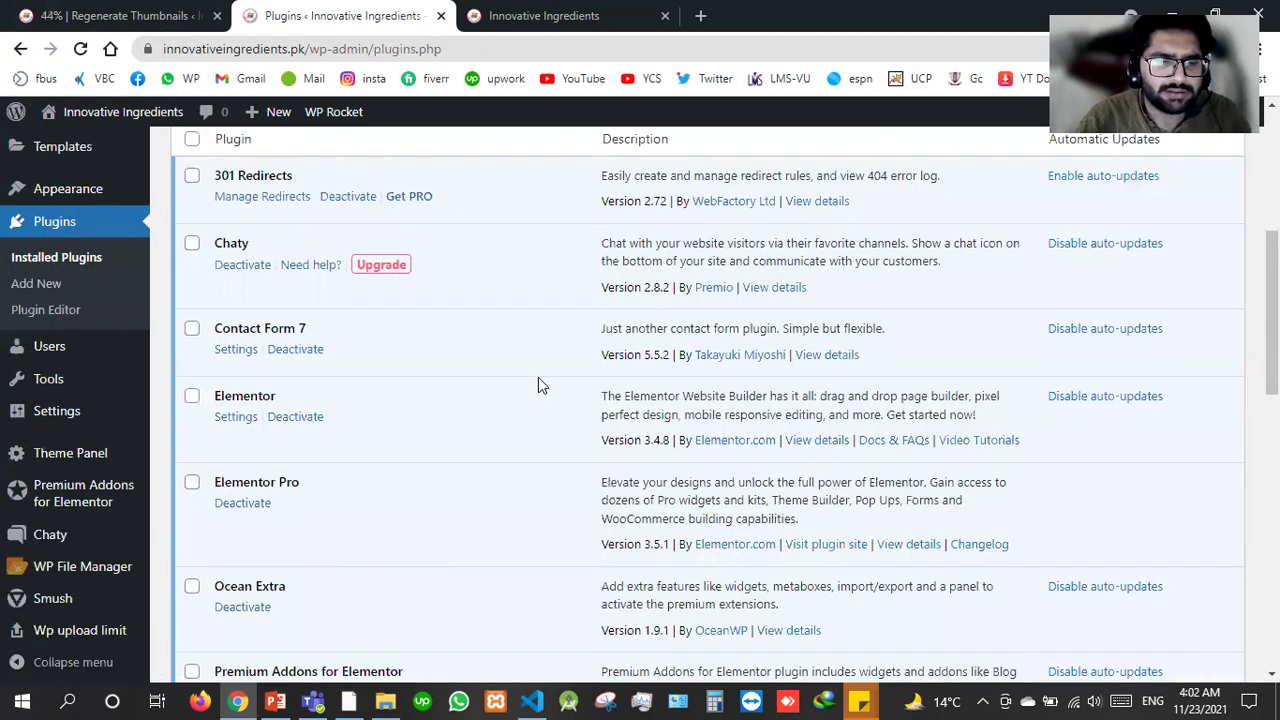
{"action": "scroll", "coordinate": [538, 377], "scroll_direction": "down", "scroll_amount": 10}
{"action": "left_click", "coordinate": [228, 344]}
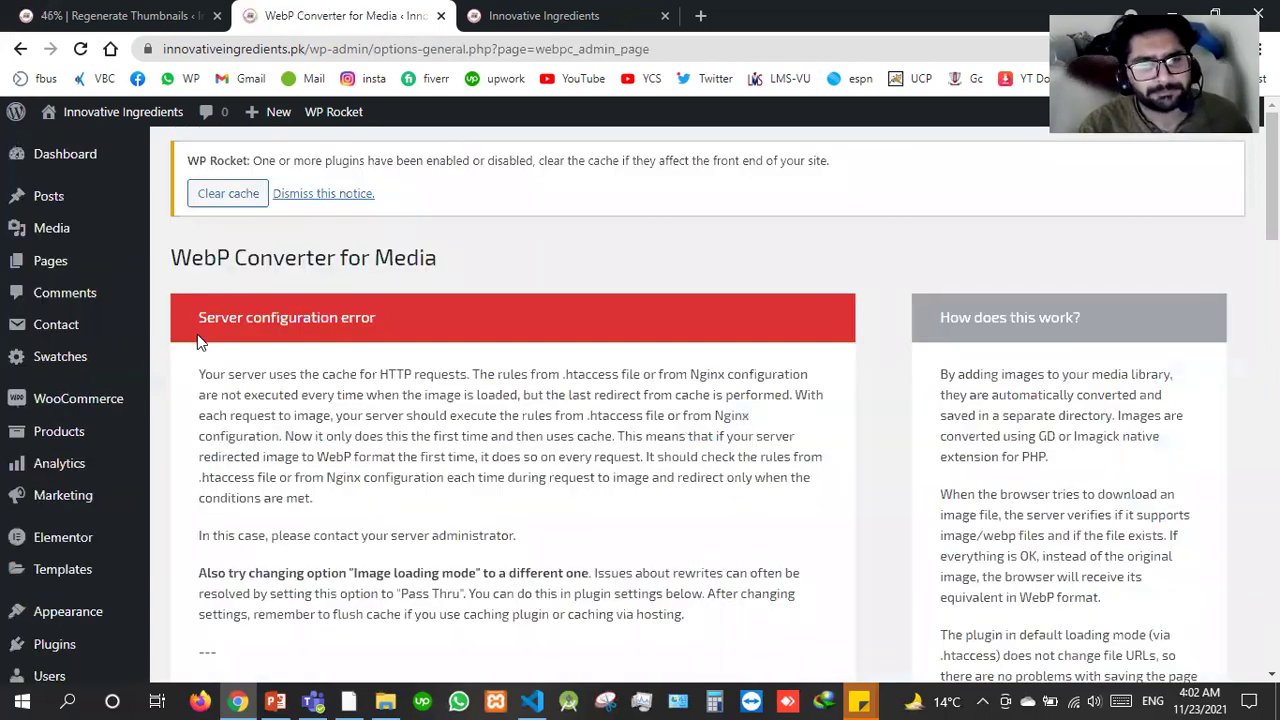
Review the WebP converter settings, turn on forced conversion of all images, and start regenerating all existing images.
{"action": "scroll", "coordinate": [315, 529], "scroll_direction": "down", "scroll_amount": 3}
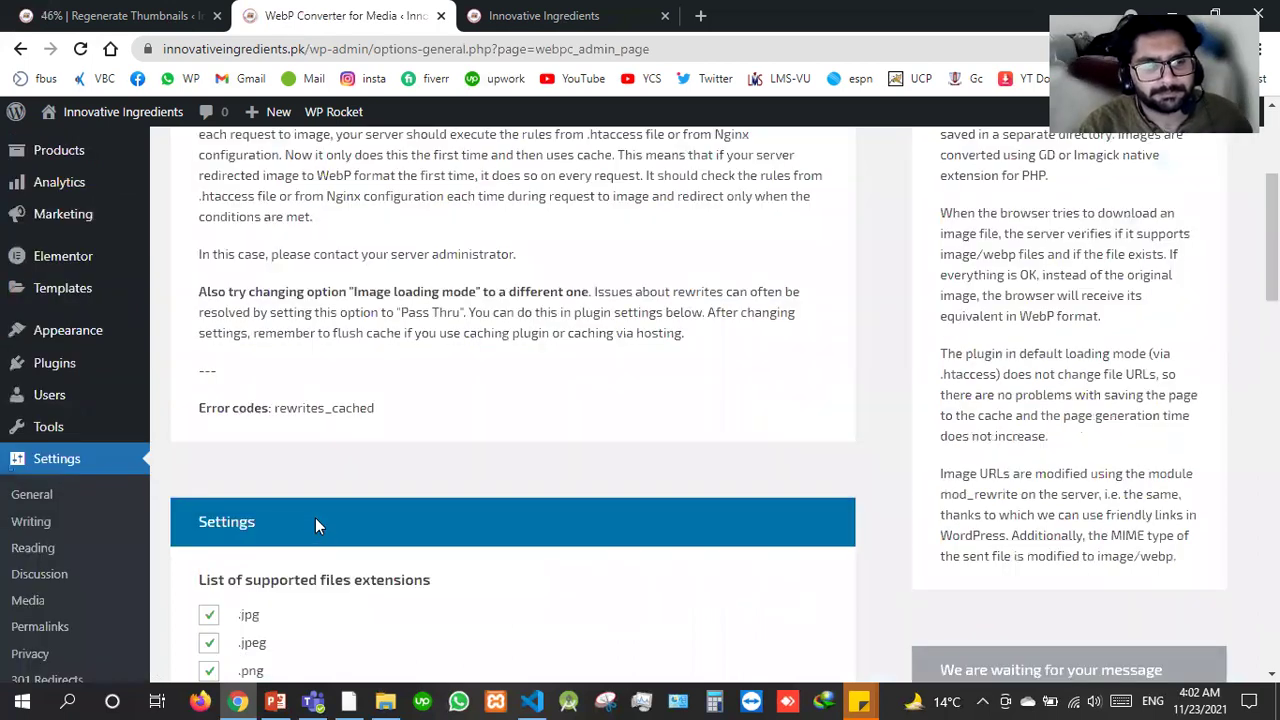
{"action": "scroll", "coordinate": [315, 520], "scroll_direction": "down", "scroll_amount": 9}
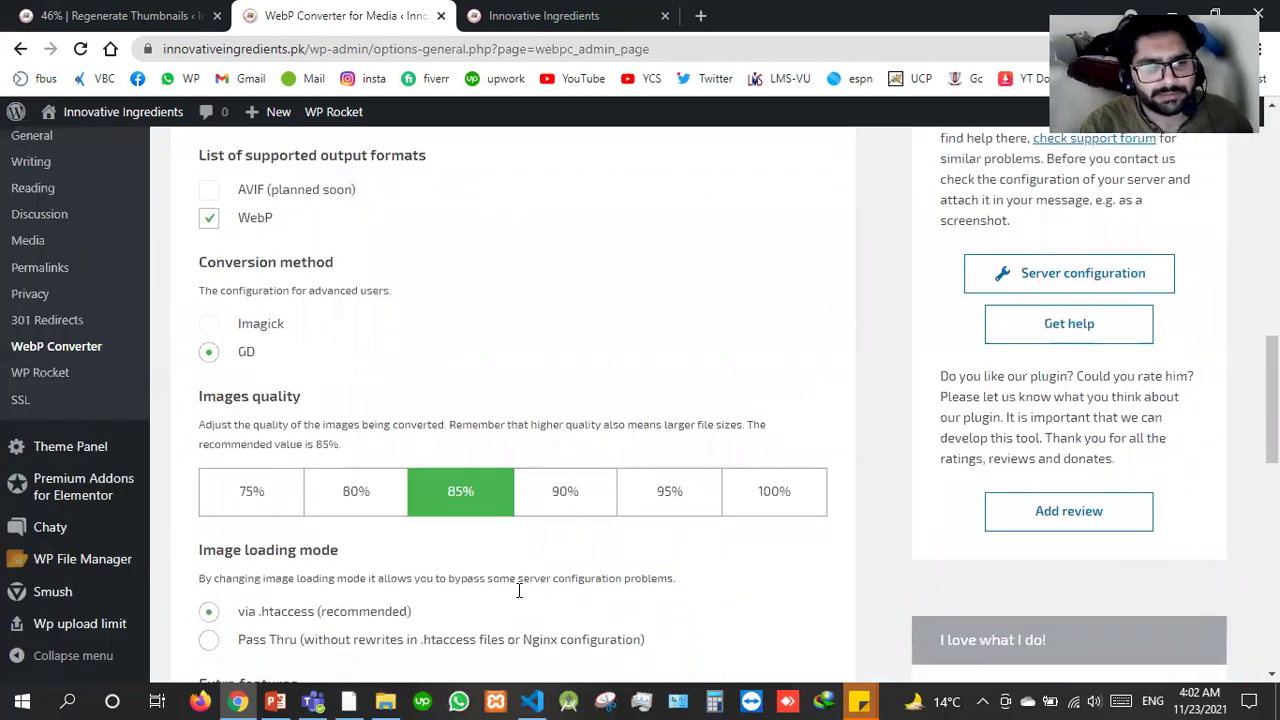
{"action": "scroll", "coordinate": [518, 590], "scroll_direction": "down", "scroll_amount": 3}
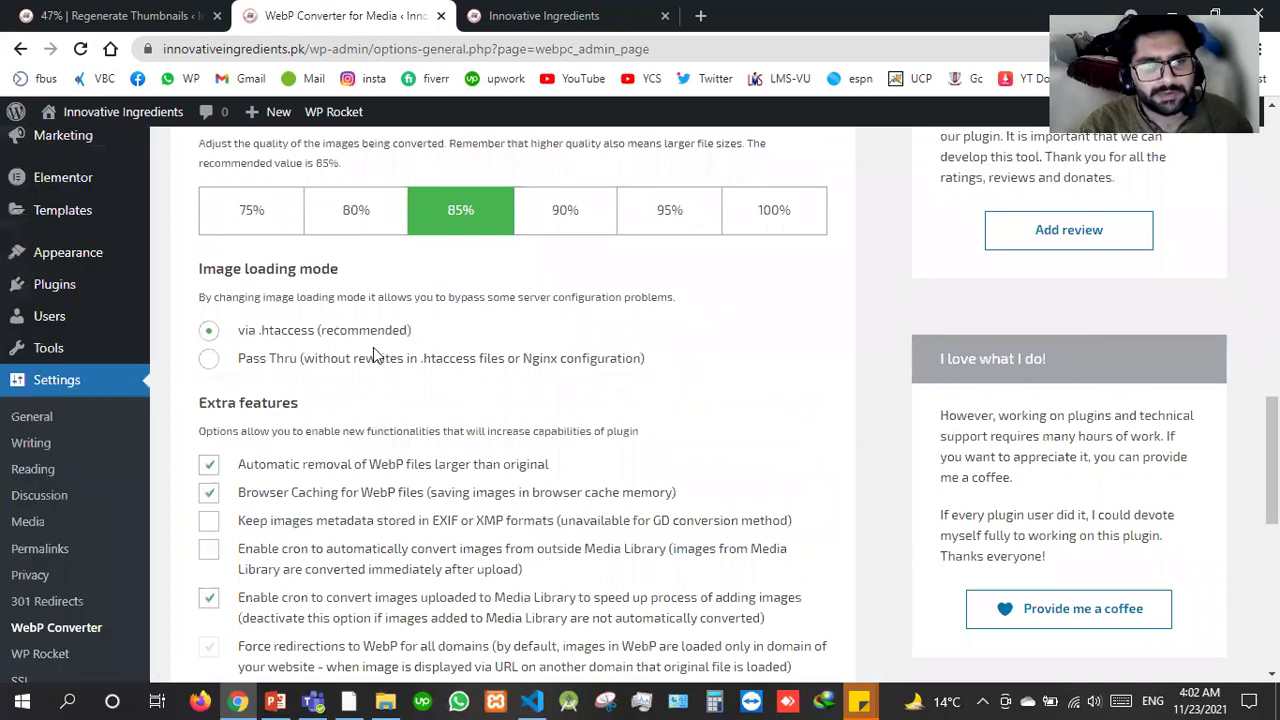
{"action": "scroll", "coordinate": [373, 347], "scroll_direction": "up", "scroll_amount": 2}
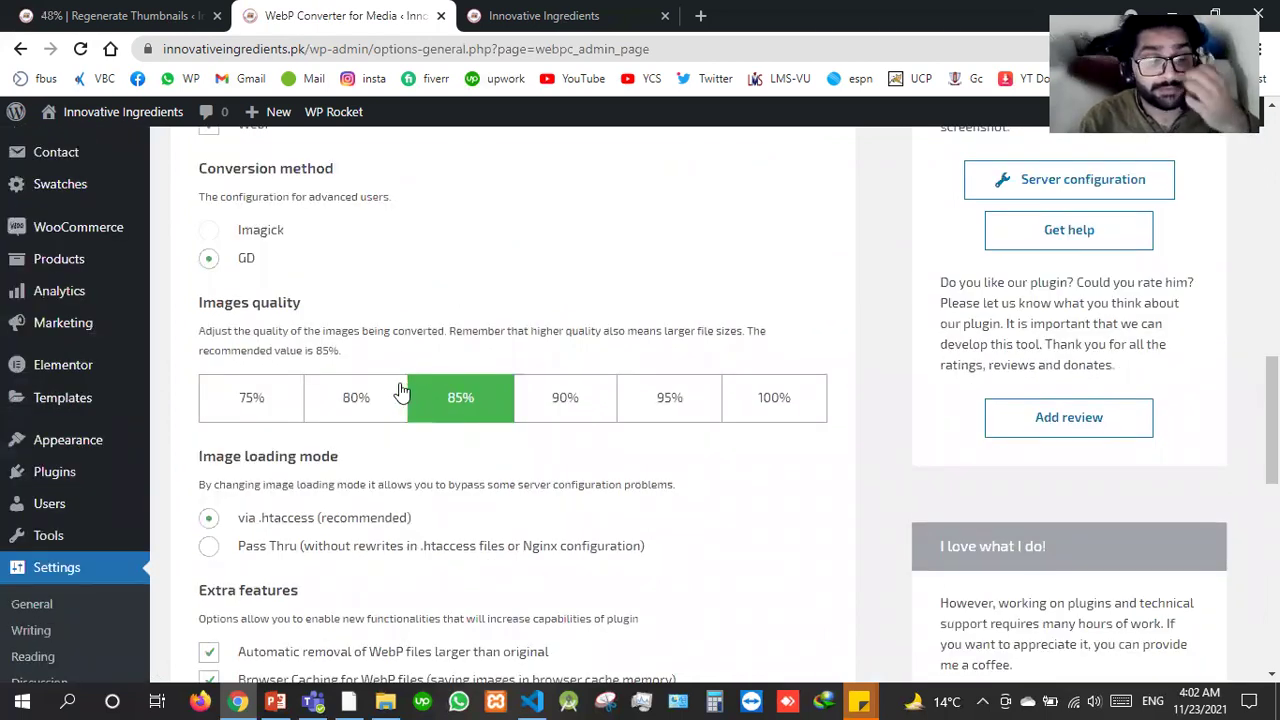
{"action": "scroll", "coordinate": [398, 420], "scroll_direction": "down", "scroll_amount": 10}
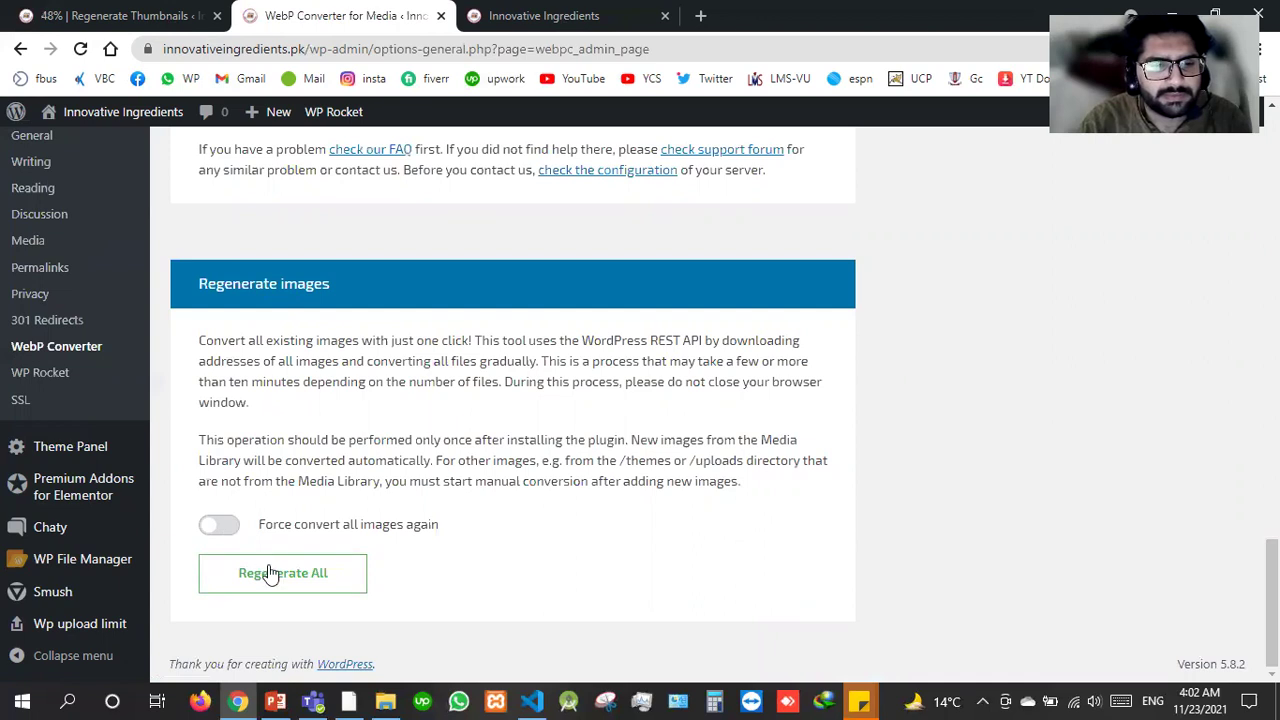
{"action": "left_click", "coordinate": [290, 524]}
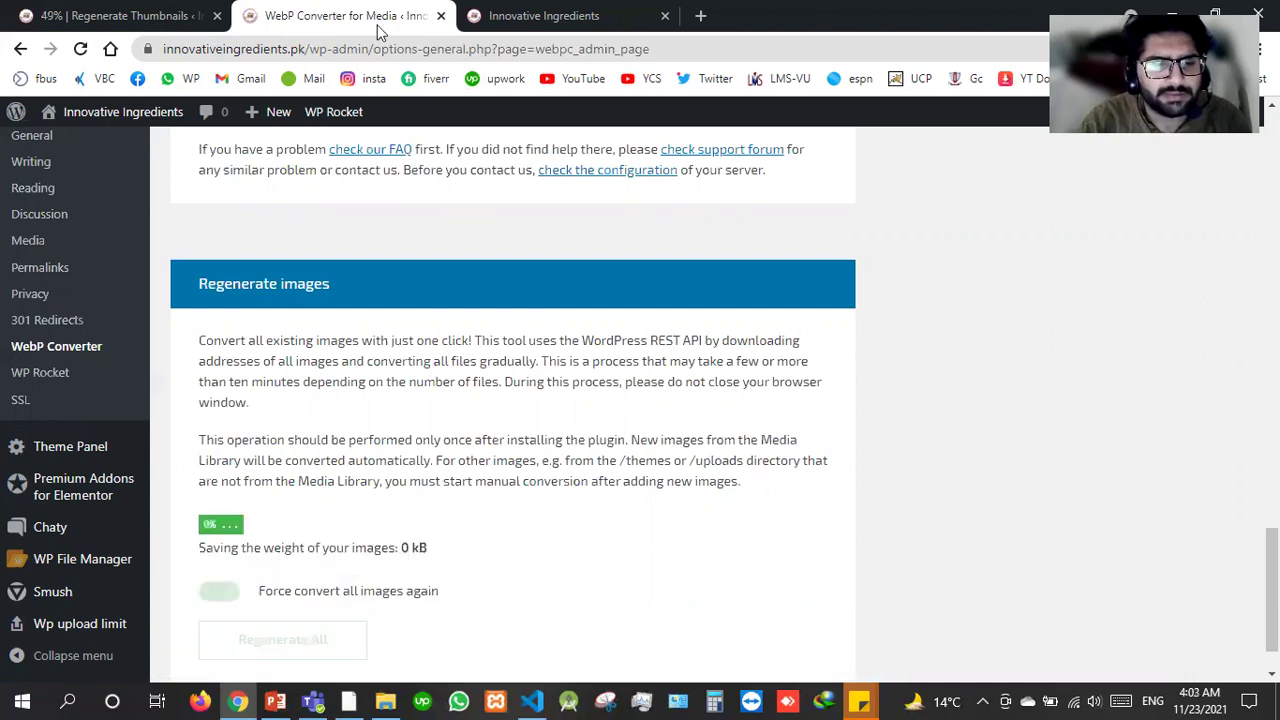
Close the WebP converter page, check the site's home page, and switch to the PowerPoint agenda slide.
{"action": "left_click", "coordinate": [440, 17]}
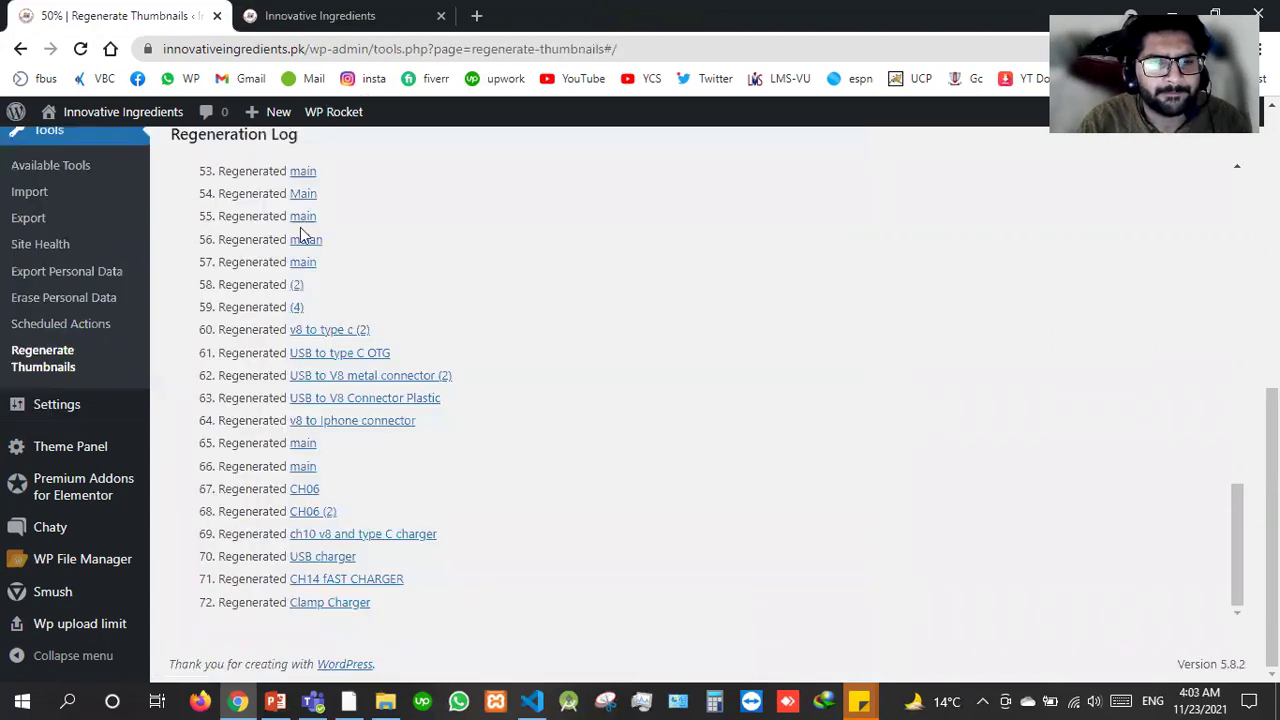
{"action": "left_click", "coordinate": [400, 12]}
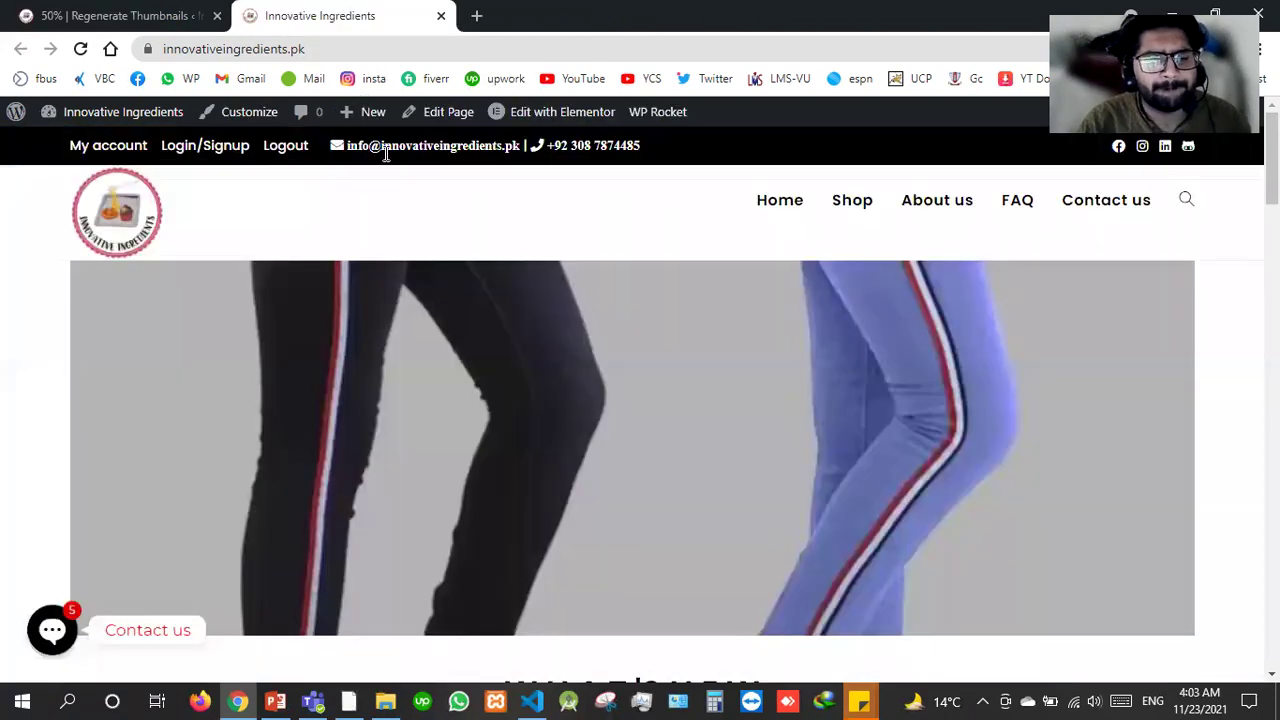
{"action": "left_click", "coordinate": [285, 698]}
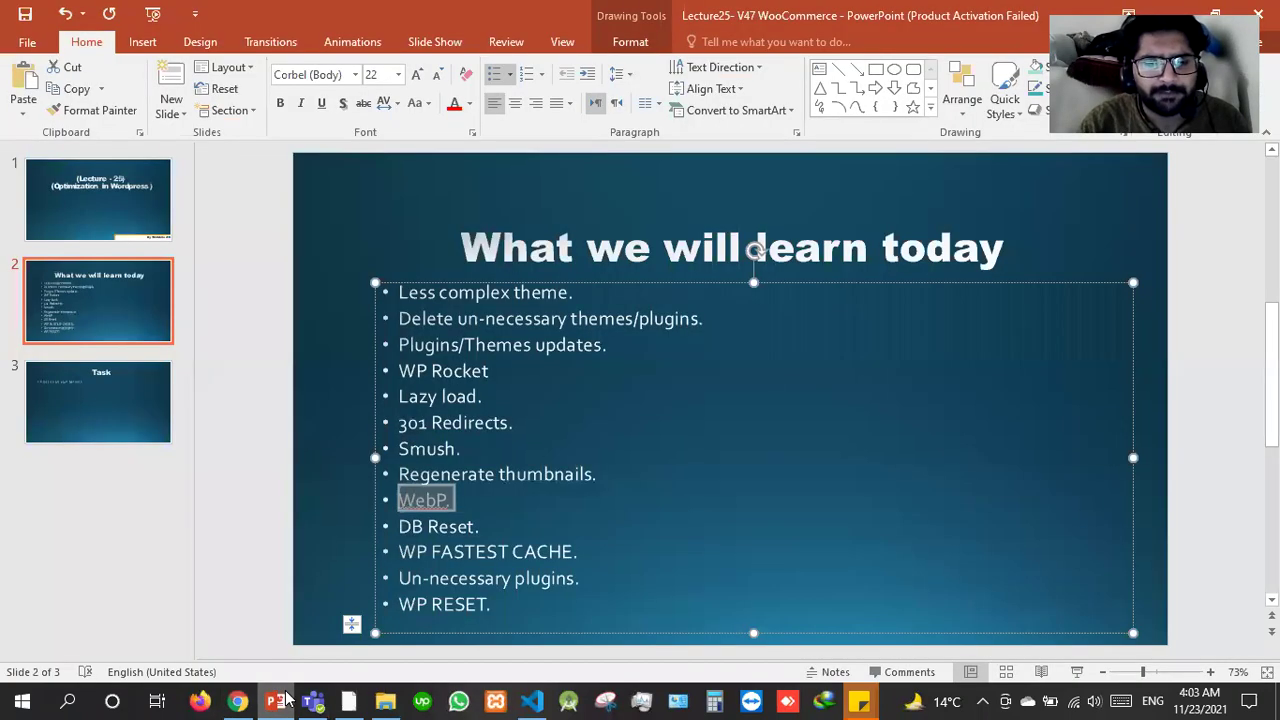